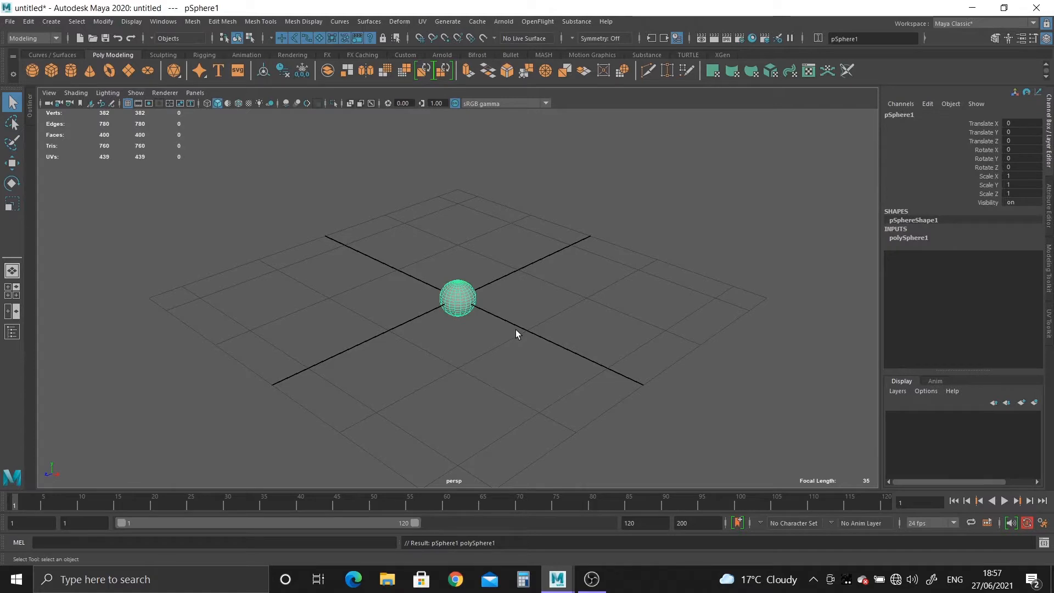
Step: Scale the polygon sphere uniformly to about 7.176 on all three axes
key(r)
middle_drag(515, 330, 648, 352)
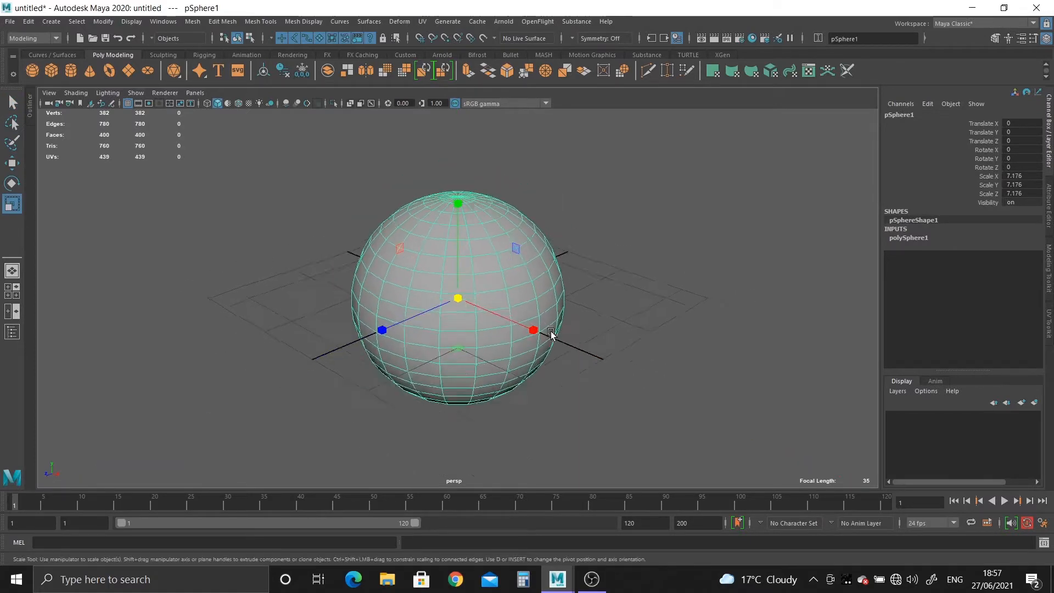
scroll(581, 405, up, 5)
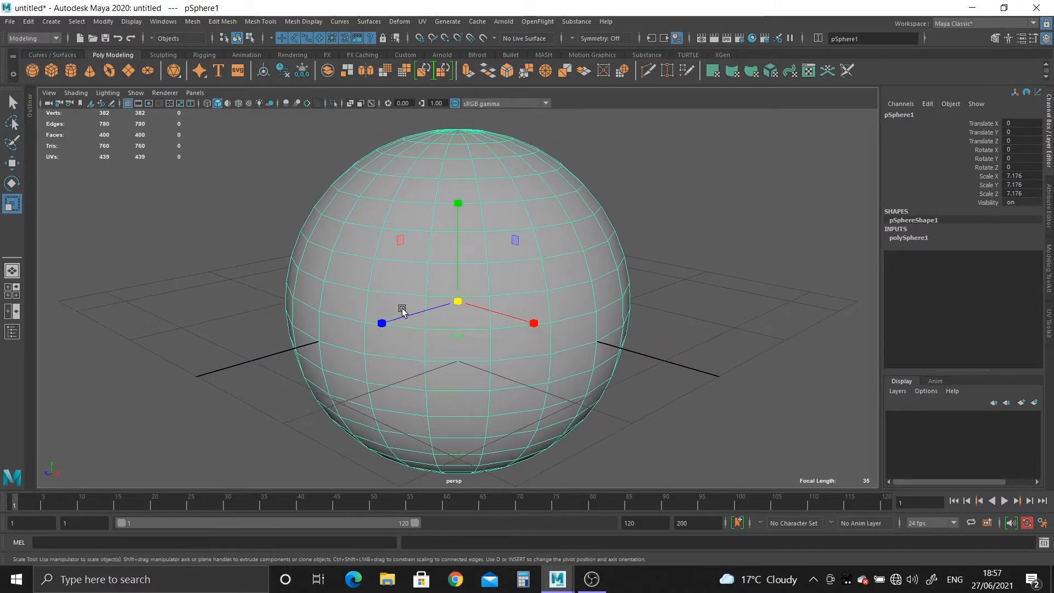
scroll(402, 311, up, 5)
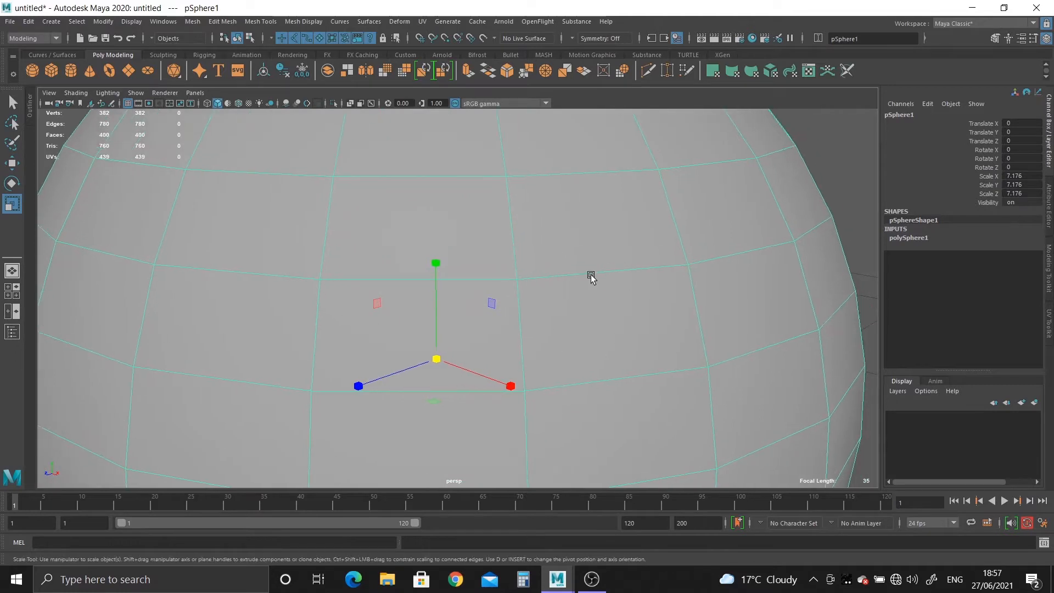
scroll(572, 277, down, 3)
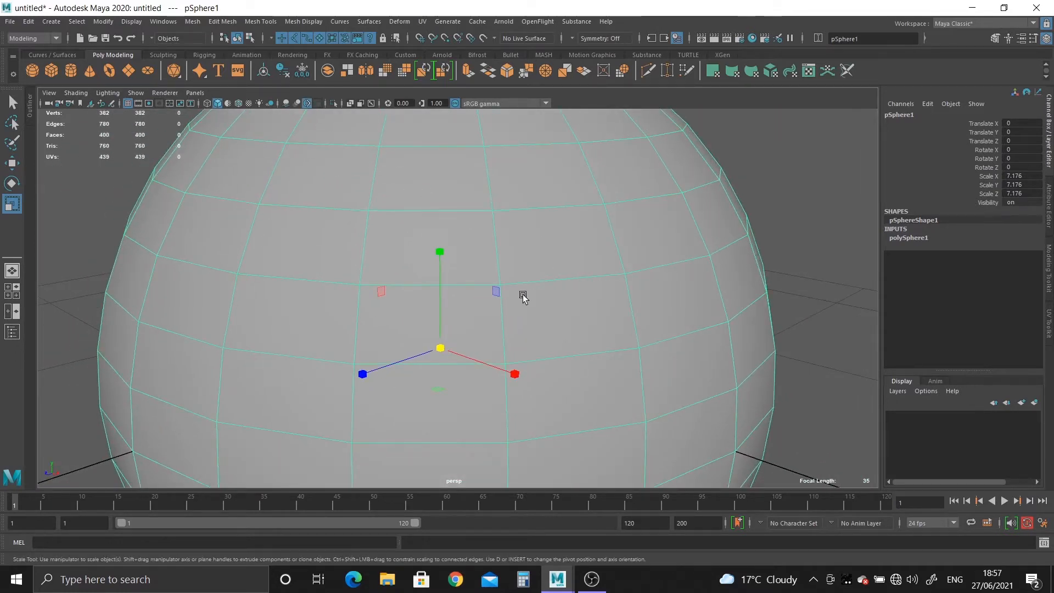
scroll(482, 267, down, 5)
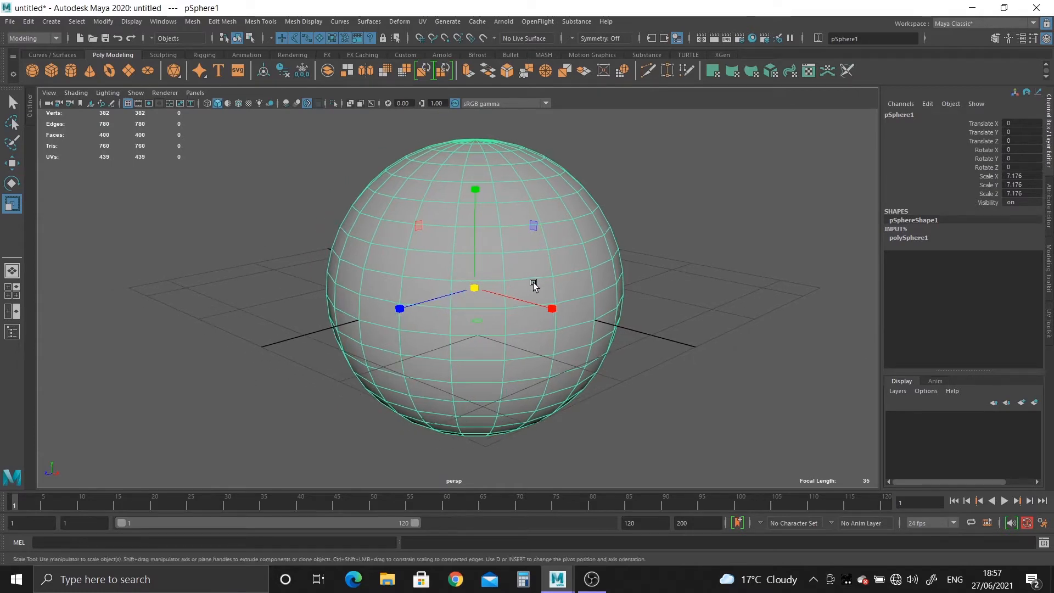
Step: Activate the Sculpt Tool on the sphere and set modelling symmetry to World X
shift+right_click(549, 265)
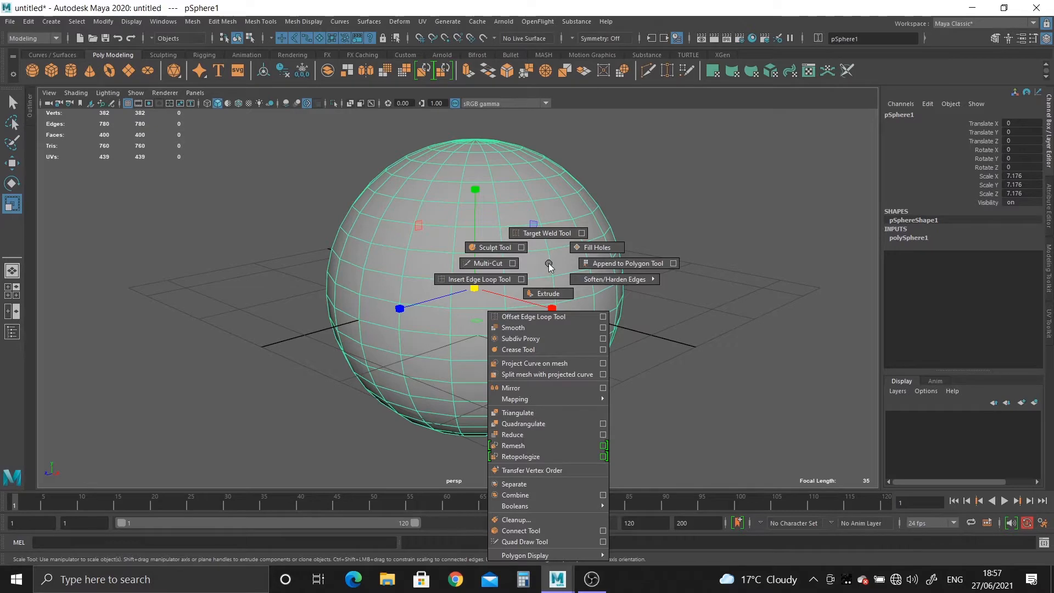
shift+right_drag(550, 267, 488, 247)
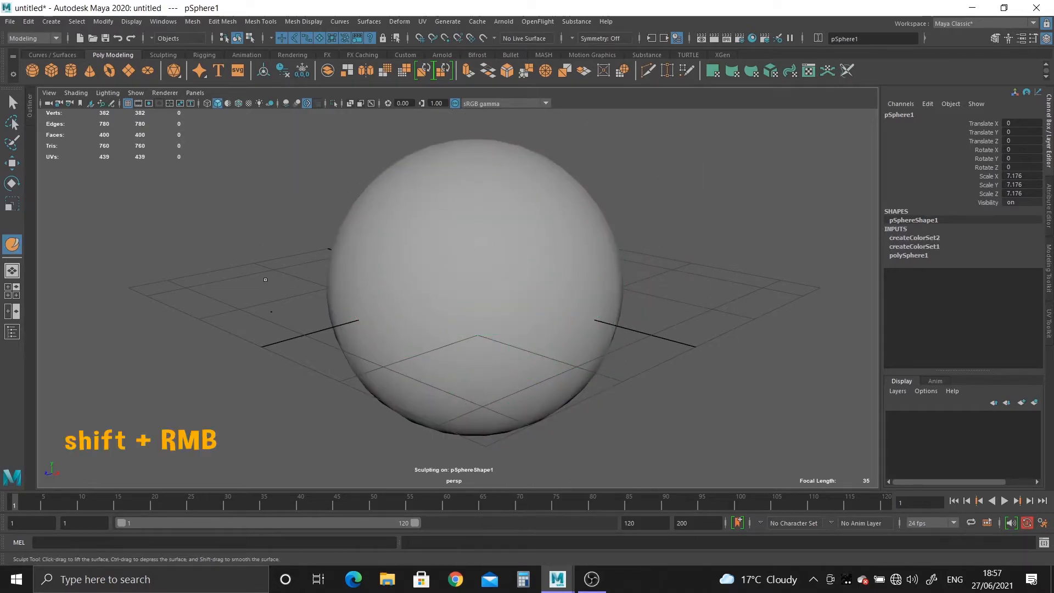
alt+drag(367, 322, 463, 318)
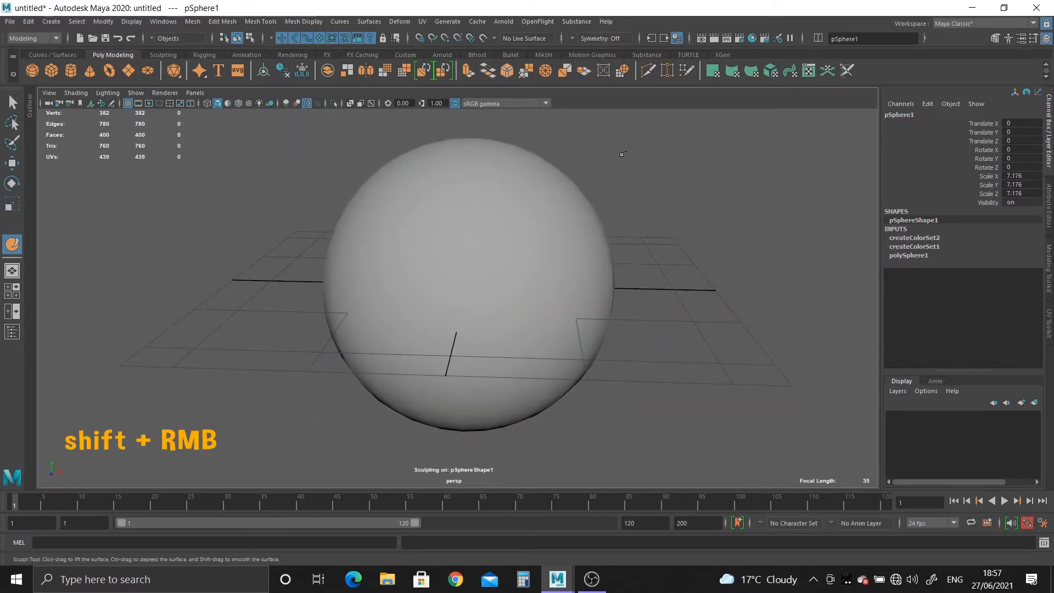
click(575, 38)
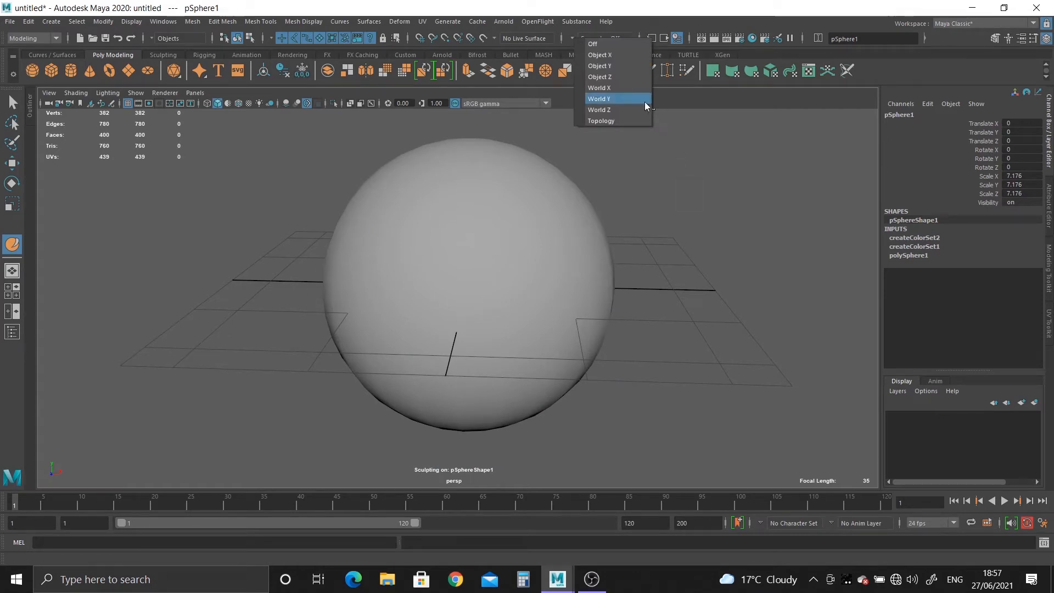
click(624, 88)
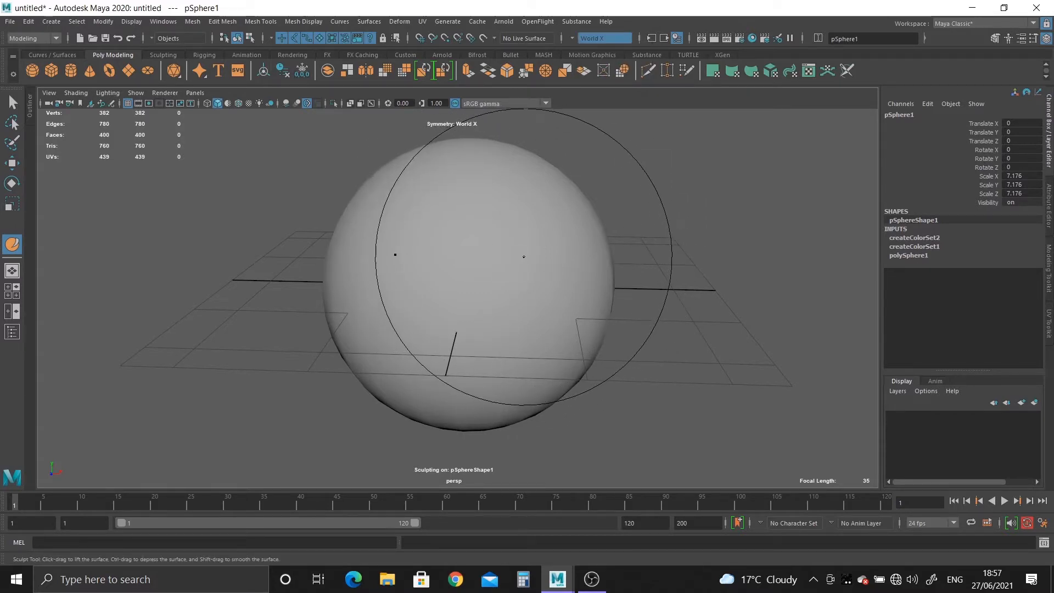
Step: Adjust the sculpt brush size until its circle is slightly smaller than the sphere
key(b)
mouse_move(526, 258)
mouse_down()
mouse_move(442, 270)
mouse_move(463, 275)
mouse_move(443, 281)
mouse_move(498, 290)
mouse_move(572, 286)
mouse_move(523, 294)
mouse_up()
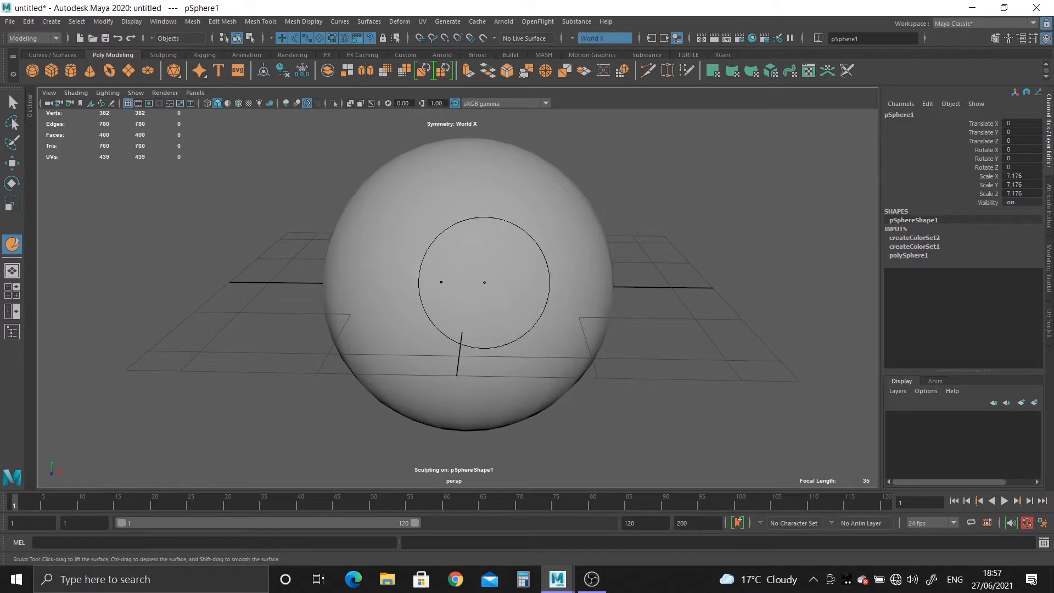
key(b)
drag(530, 292, 594, 304)
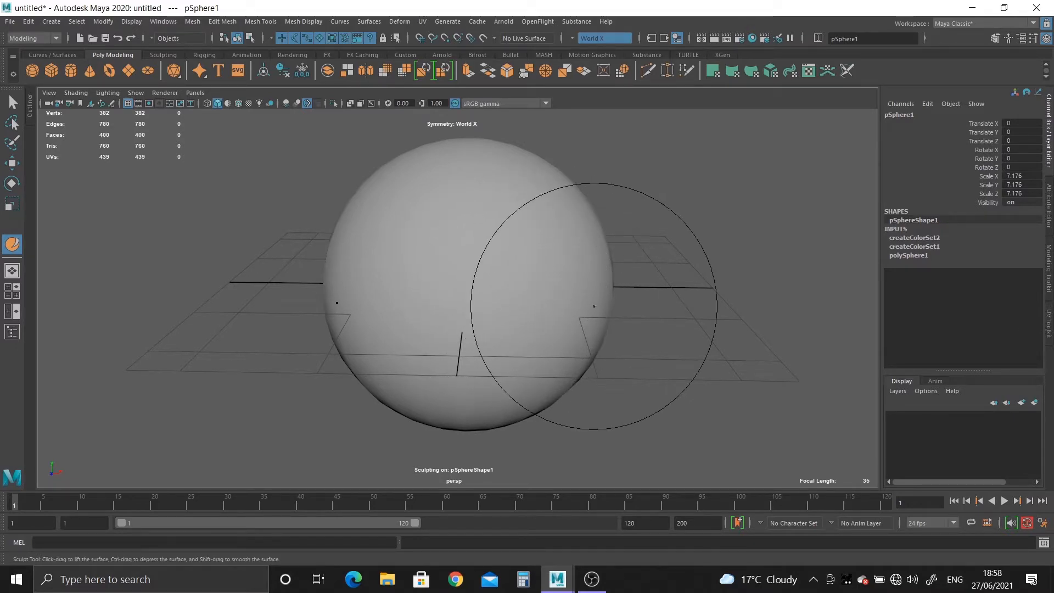
Step: Switch to the Grab brush, try a test pull on the sphere's surface, and undo it
alt+right_drag(594, 306, 499, 296)
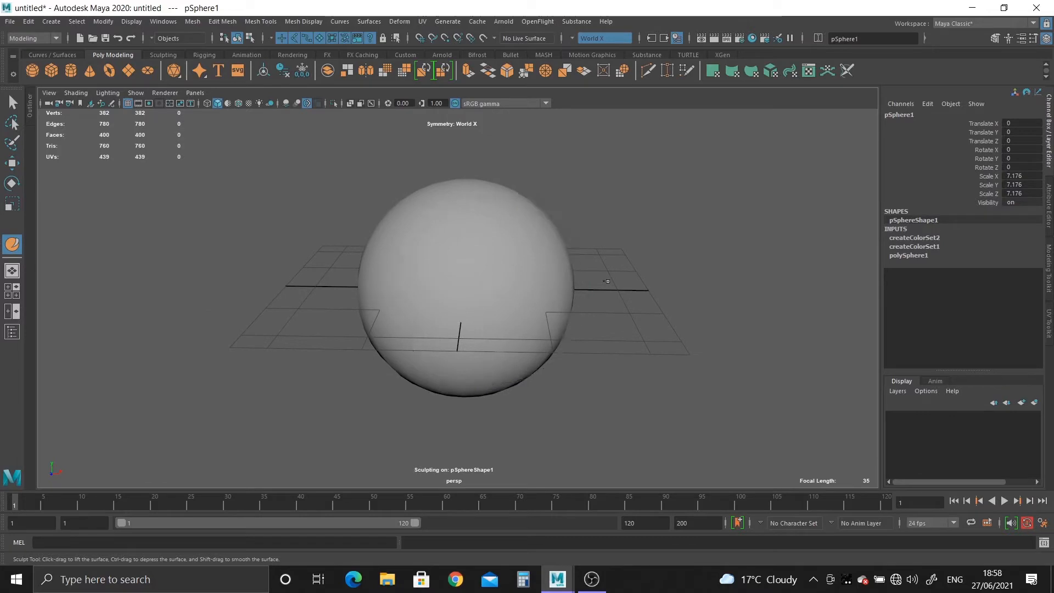
alt+drag(608, 281, 527, 247)
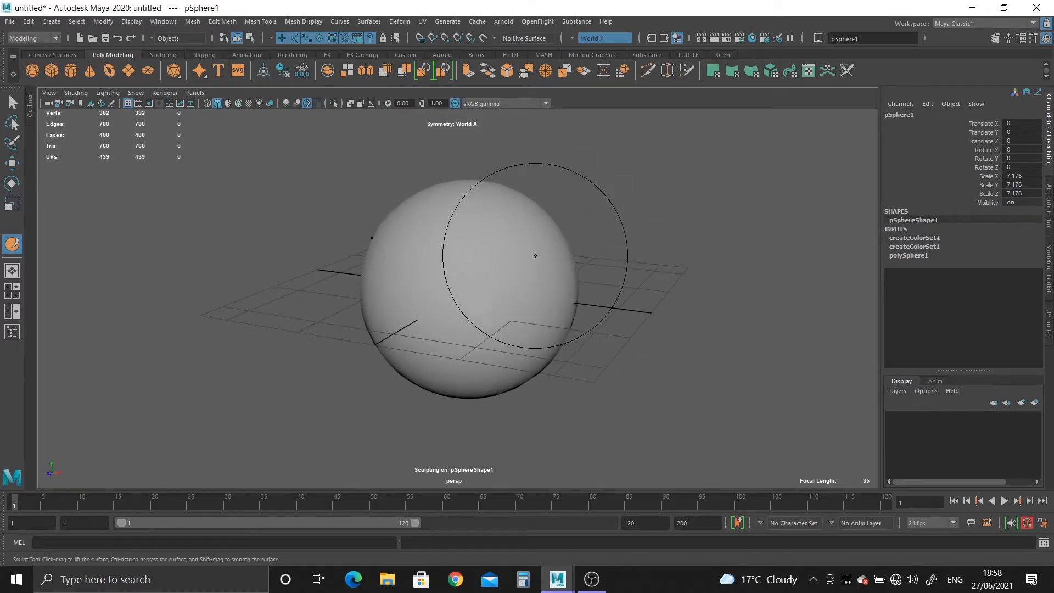
right_click(481, 297)
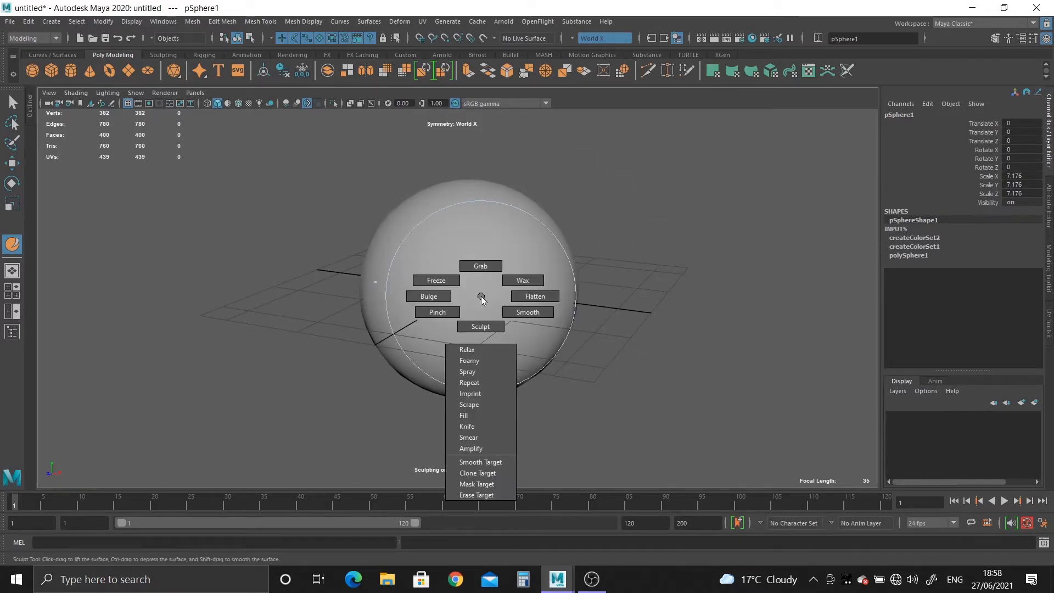
click(478, 267)
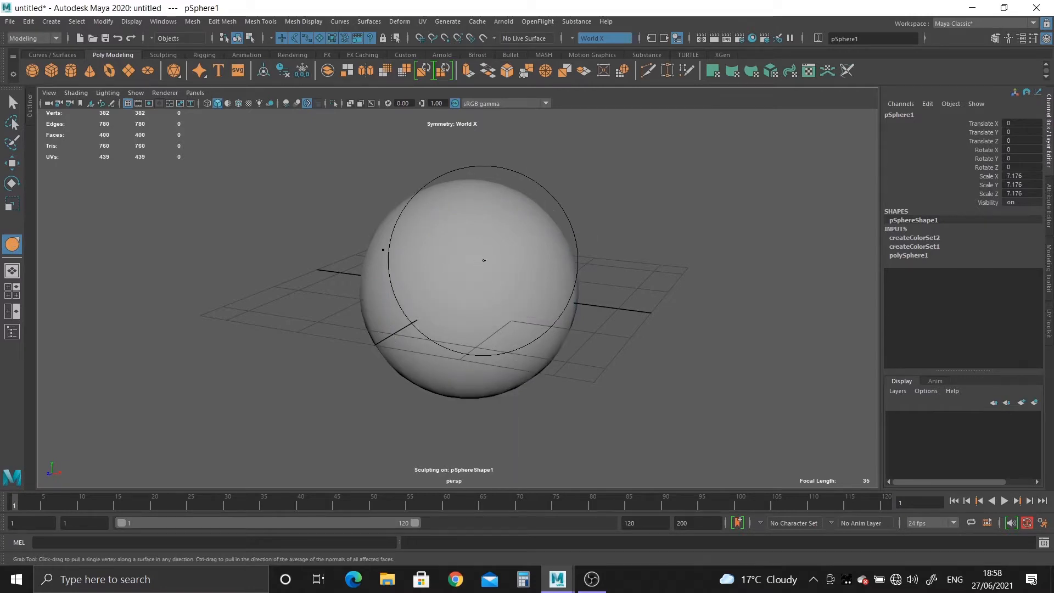
mouse_move(543, 260)
alt+mouse_down()
mouse_move(518, 238)
mouse_move(517, 272)
alt+mouse_up()
key(ctrl+z)
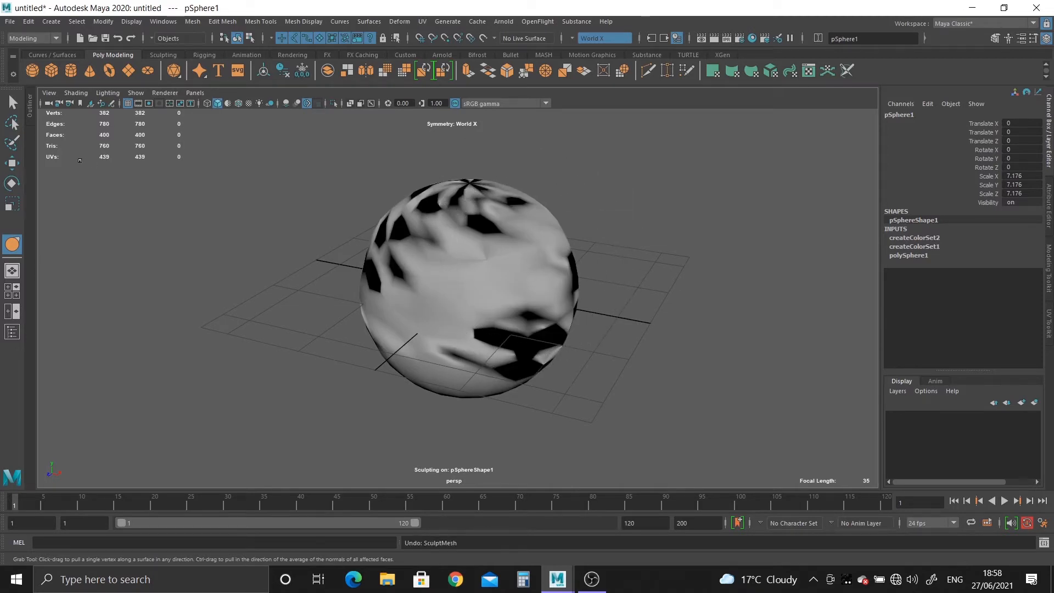
Step: Turn on smooth mesh preview for the sphere and resume sculpting it with the Grab brush
click(11, 101)
right_drag(439, 265, 457, 274)
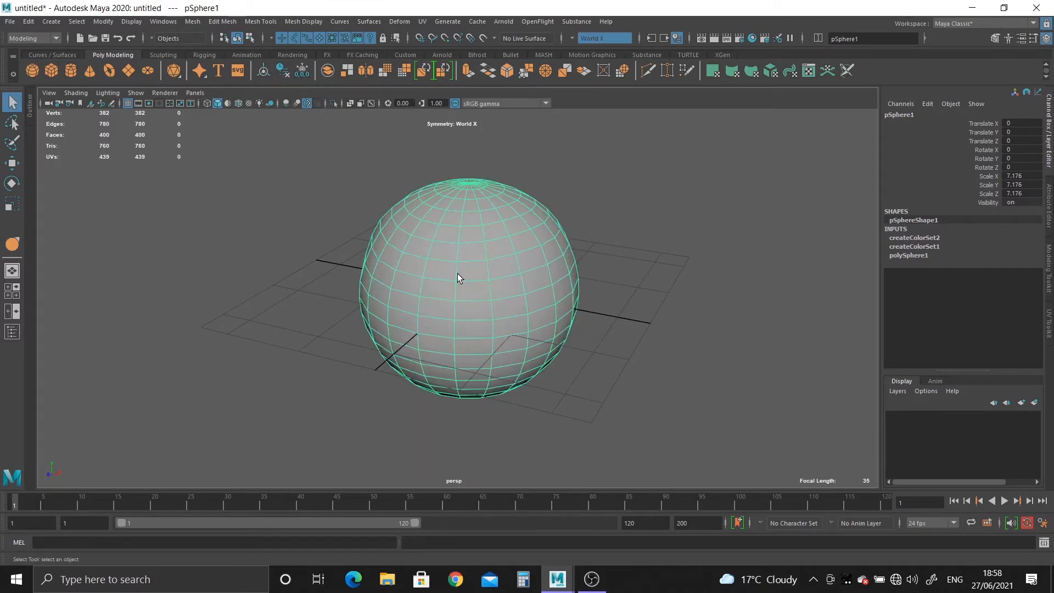
key(3)
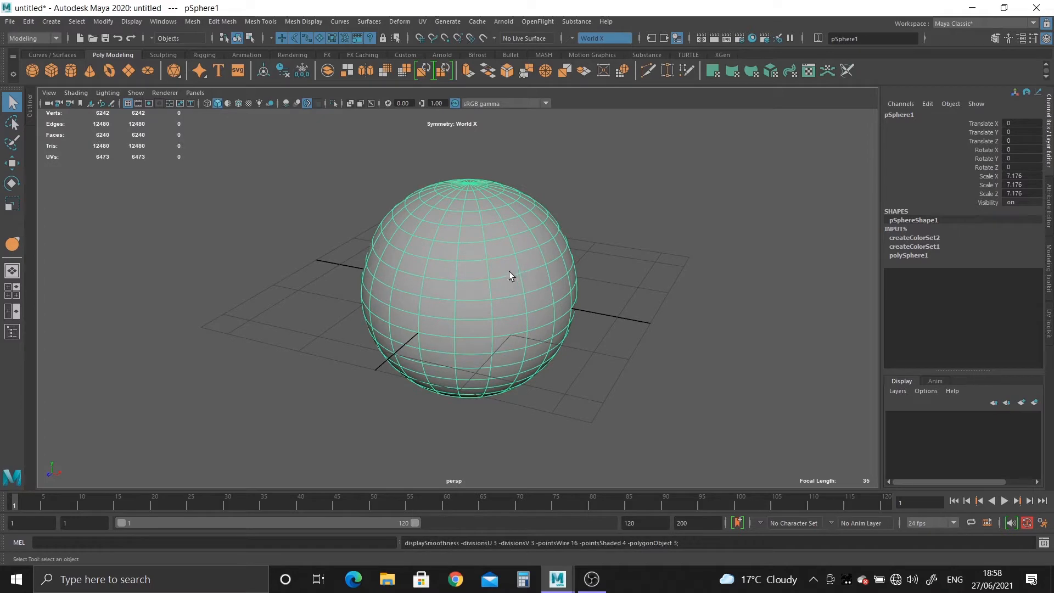
click(13, 245)
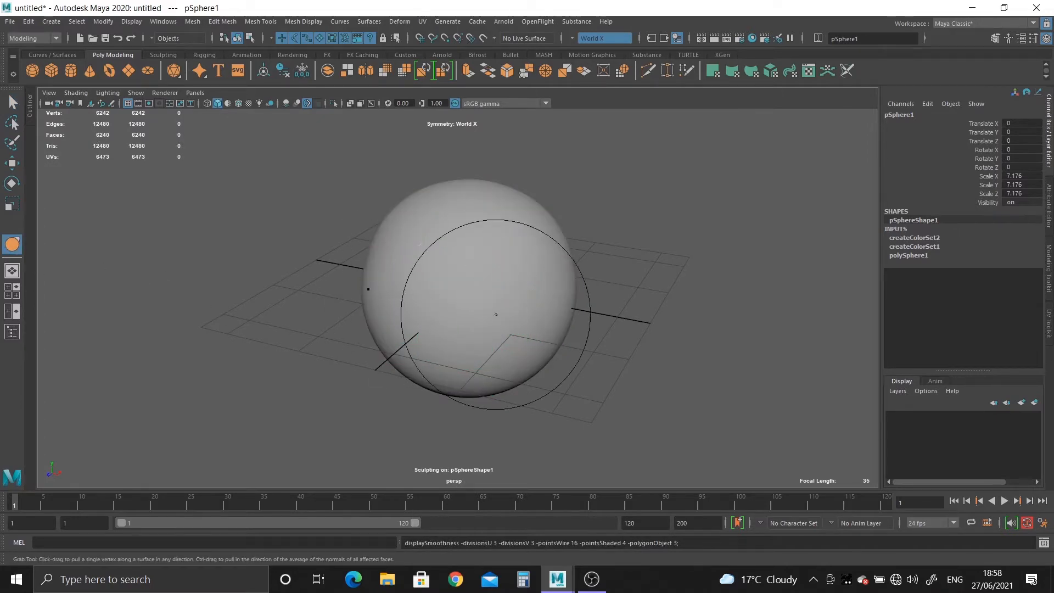
right_drag(489, 311, 494, 253)
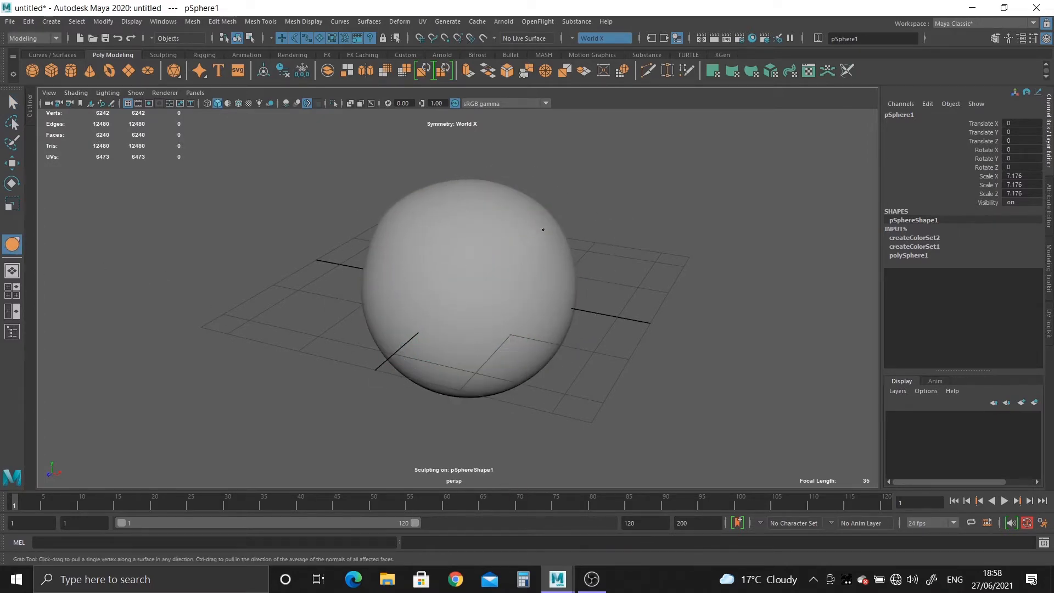
Step: Enlarge the Grab brush slightly and pull the sphere's upper and lower sides outward to make a squarer, taller head form
alt+drag(543, 230, 538, 260)
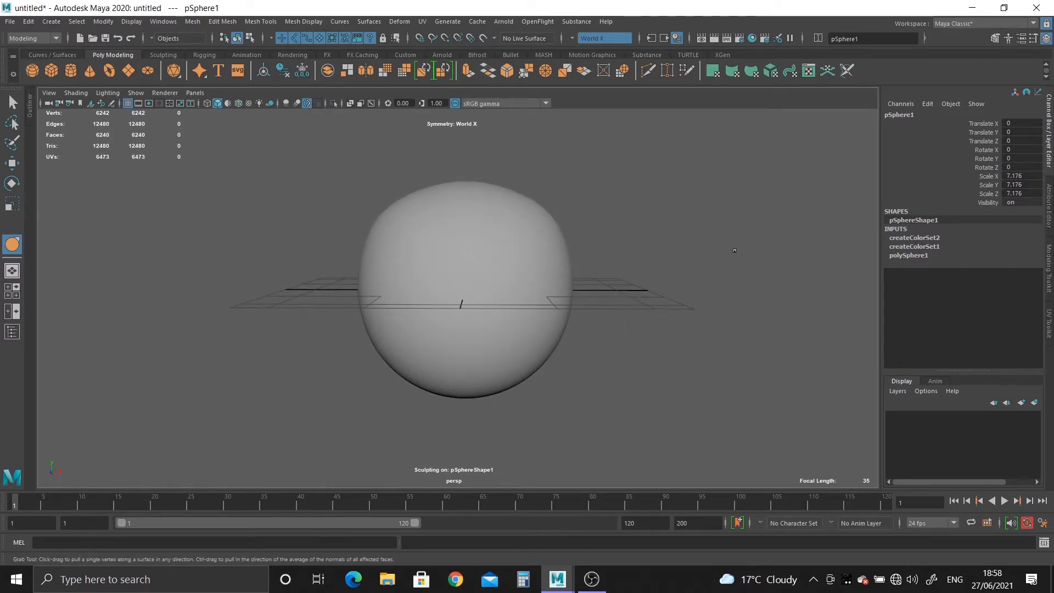
key(b)
drag(506, 269, 525, 261)
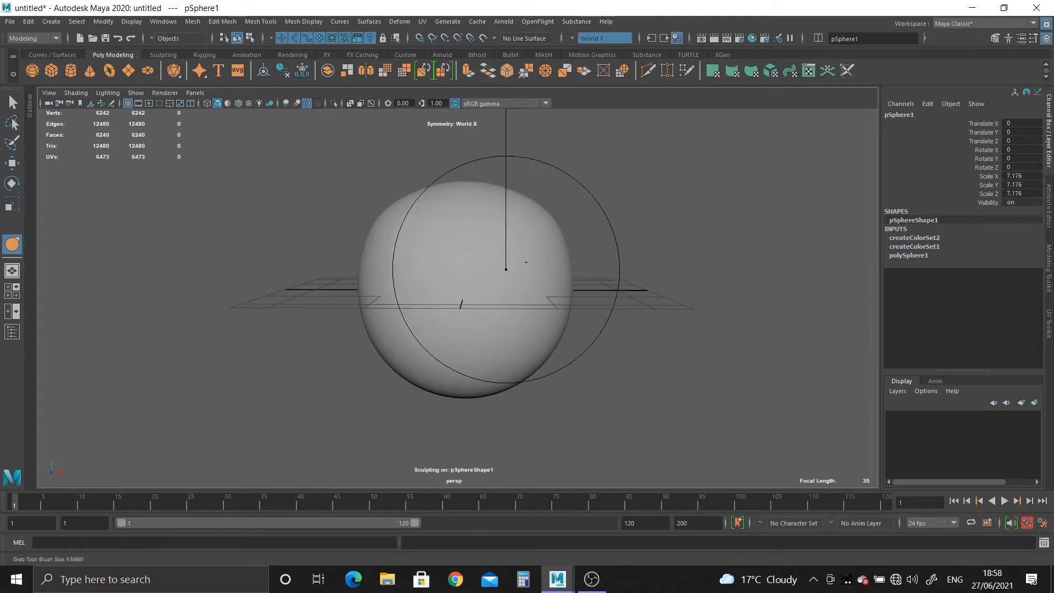
mouse_move(514, 197)
mouse_down()
mouse_move(517, 179)
mouse_move(523, 219)
mouse_move(494, 264)
mouse_move(558, 235)
mouse_move(550, 253)
mouse_move(535, 216)
mouse_up()
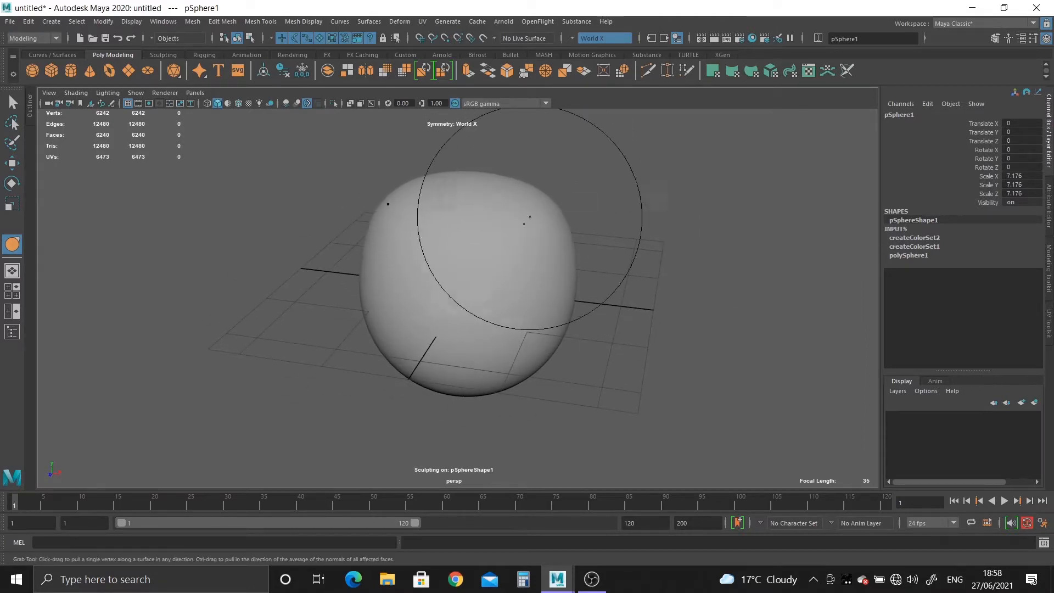
mouse_move(526, 296)
alt+mouse_down()
mouse_move(529, 220)
mouse_move(550, 244)
mouse_move(547, 326)
alt+mouse_up()
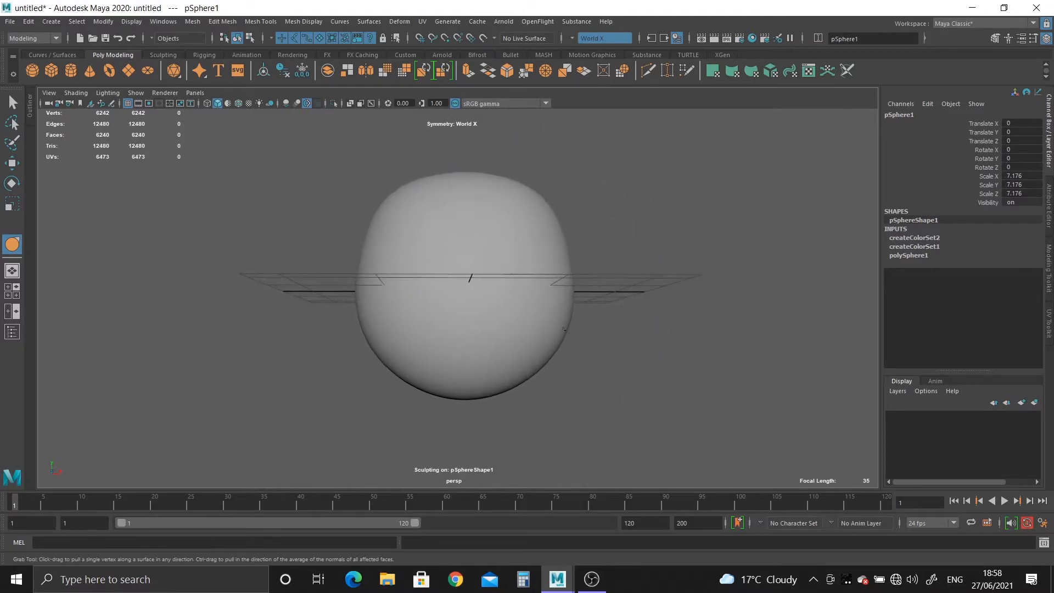
mouse_move(532, 369)
mouse_down()
mouse_move(536, 386)
mouse_move(509, 384)
mouse_move(477, 400)
mouse_up()
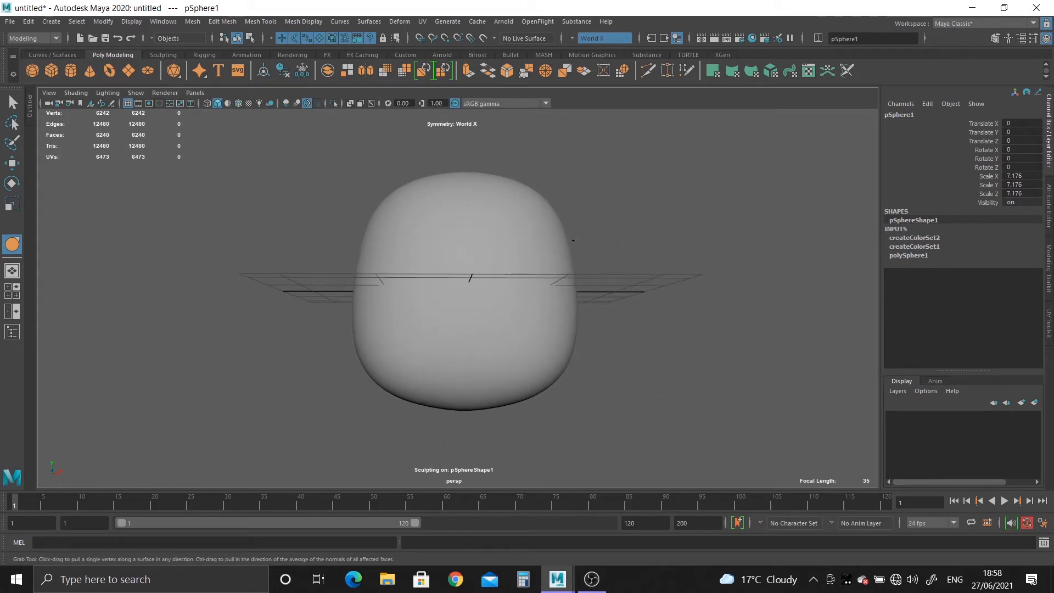
Step: In side profile, push the lower back of the head inward and raise the crown with the Grab brush
alt+drag(566, 263, 482, 271)
drag(561, 358, 520, 384)
key(ctrl+z)
mouse_move(579, 254)
mouse_down()
mouse_move(539, 191)
mouse_move(476, 166)
mouse_up()
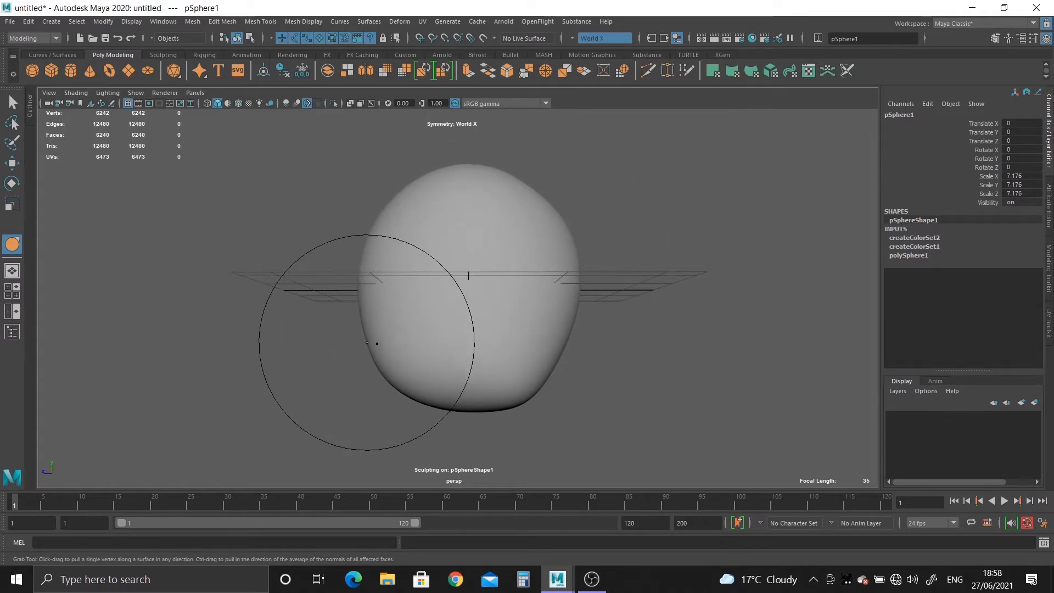
Step: Hide the viewport grid, extend the bottom of the head downward, and round off its upper corners with the Grab brush
mouse_move(367, 342)
alt+mouse_down()
mouse_move(414, 374)
mouse_move(386, 400)
alt+mouse_up()
alt+drag(448, 330, 387, 276)
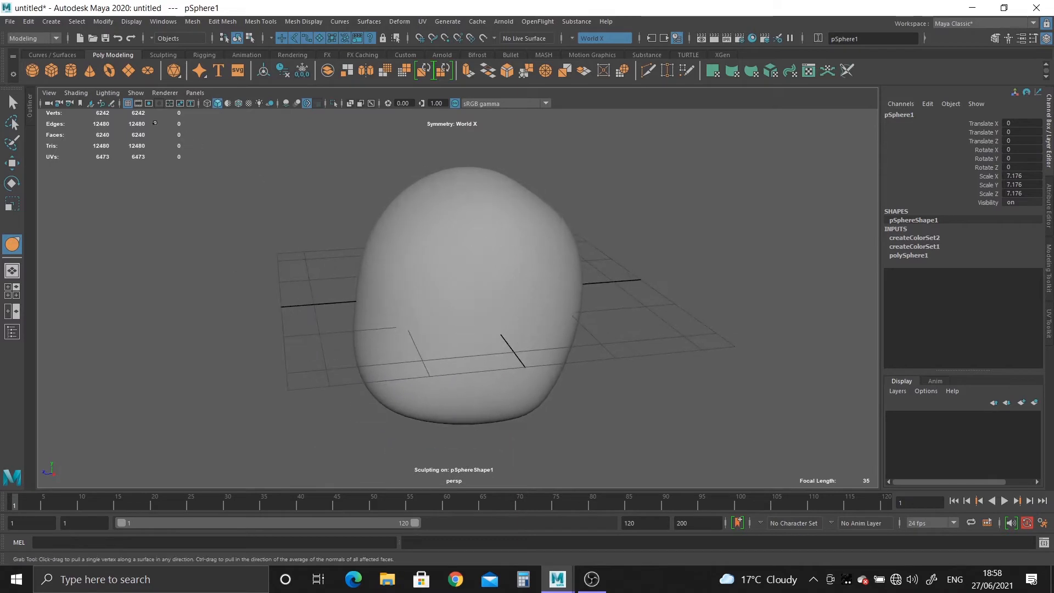
mouse_move(441, 307)
alt+mouse_down()
mouse_move(444, 294)
mouse_move(431, 299)
mouse_move(544, 291)
mouse_move(544, 278)
mouse_move(553, 291)
alt+mouse_up()
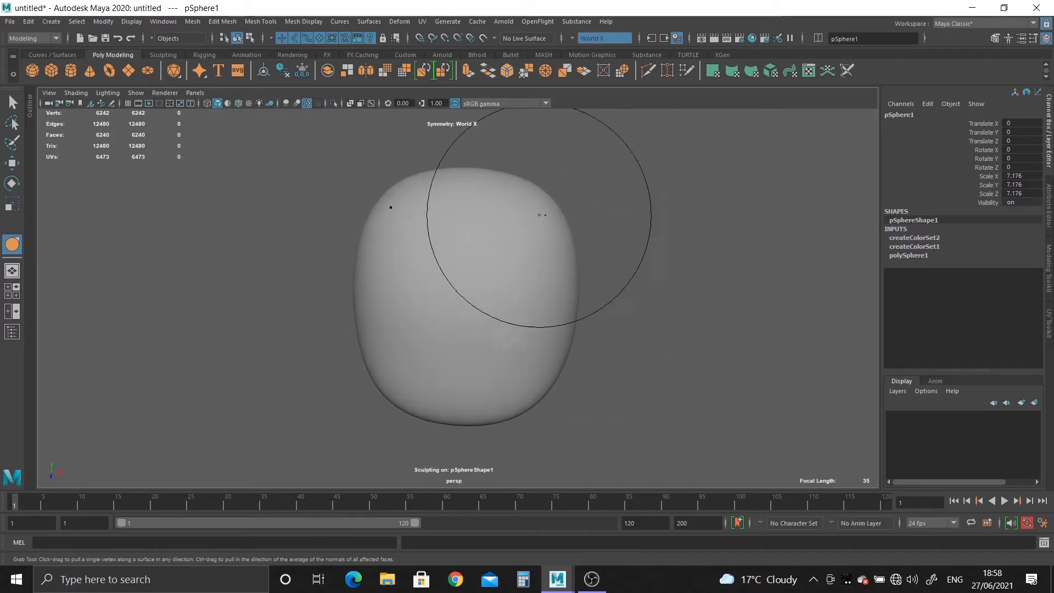
alt+drag(559, 252, 566, 230)
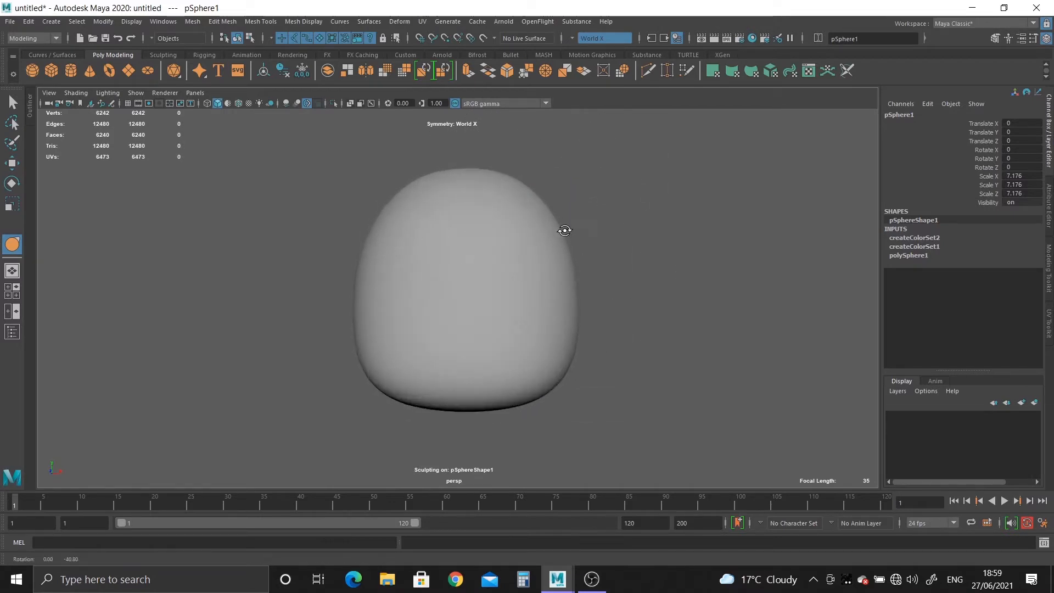
mouse_move(551, 370)
alt+mouse_down()
mouse_move(546, 270)
mouse_move(490, 277)
alt+mouse_up()
alt+drag(528, 238, 363, 259)
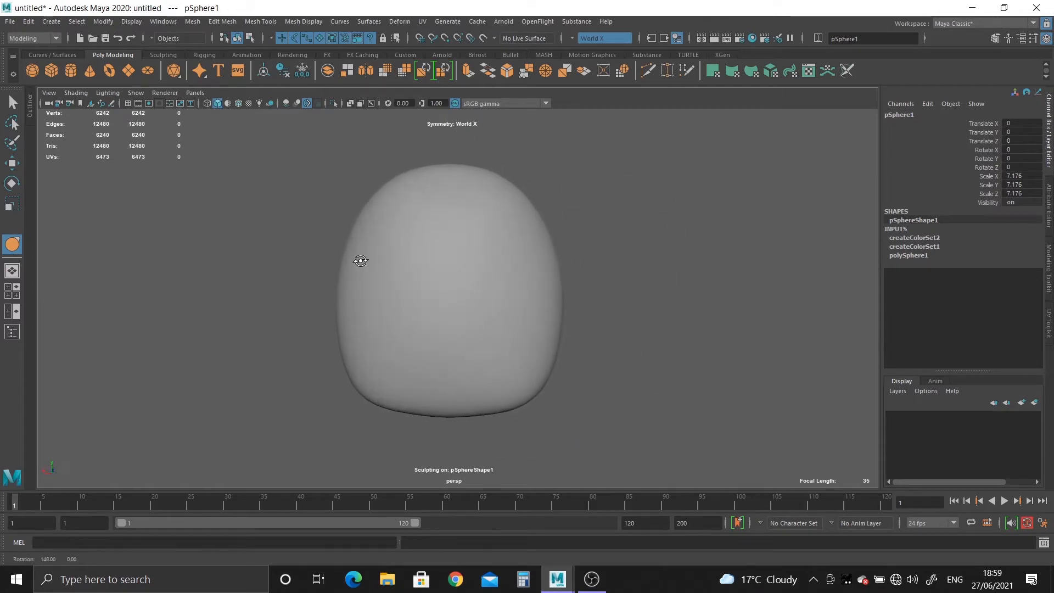
mouse_move(504, 266)
alt+mouse_down()
mouse_move(601, 285)
mouse_move(516, 354)
mouse_move(527, 322)
mouse_move(496, 280)
mouse_move(494, 312)
mouse_move(553, 291)
mouse_move(561, 352)
alt+mouse_up()
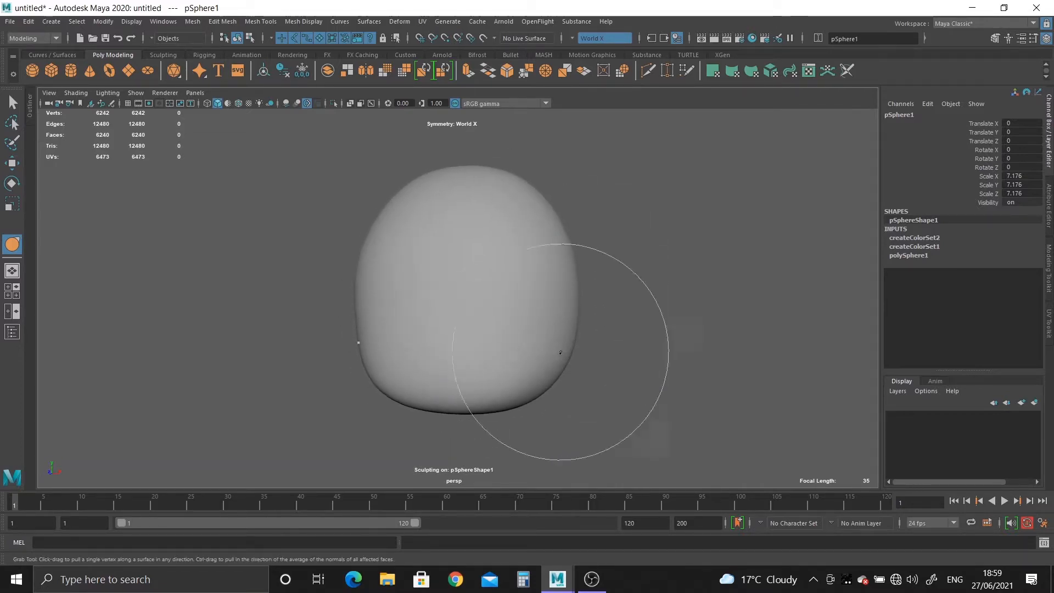
Step: Pull the lower sides of the head outward into a broad jaw and bring the lower front forward
mouse_move(513, 405)
alt+mouse_down()
mouse_move(536, 341)
mouse_move(590, 363)
alt+mouse_up()
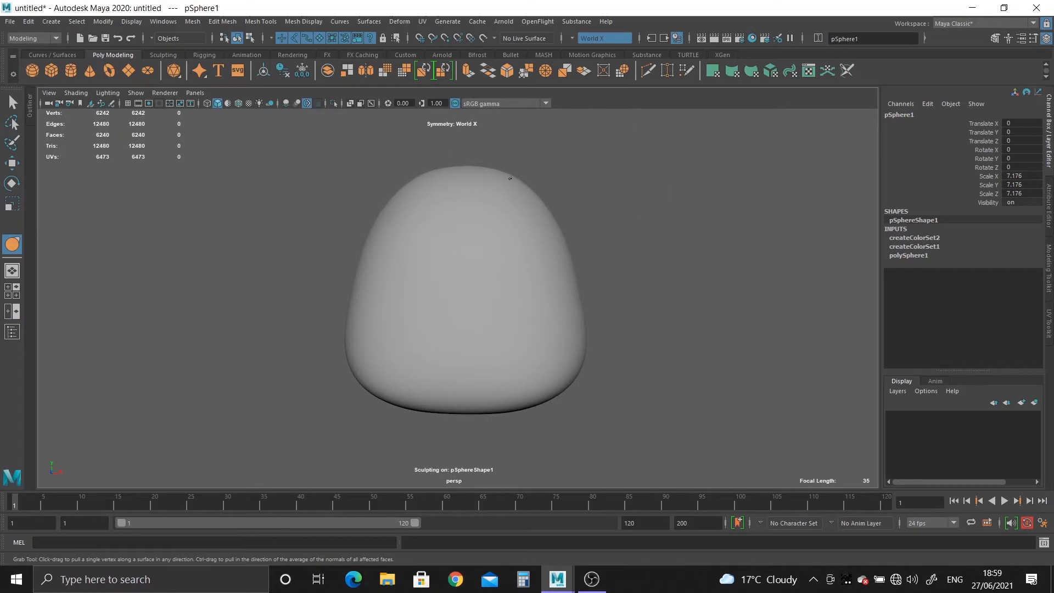
mouse_move(629, 297)
alt+mouse_down()
mouse_move(429, 294)
mouse_move(420, 307)
alt+mouse_up()
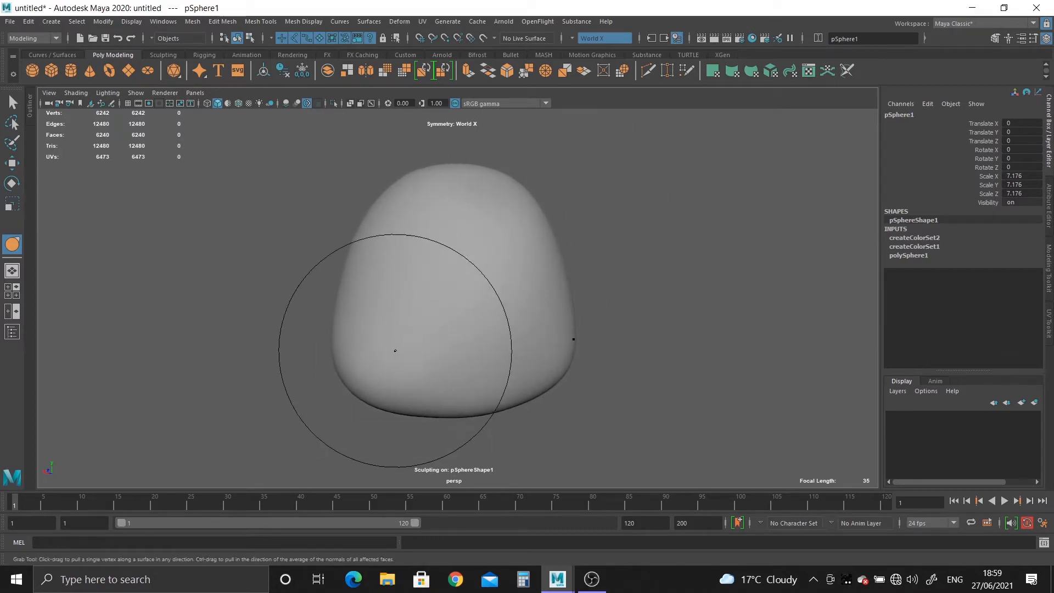
alt+drag(358, 365, 532, 348)
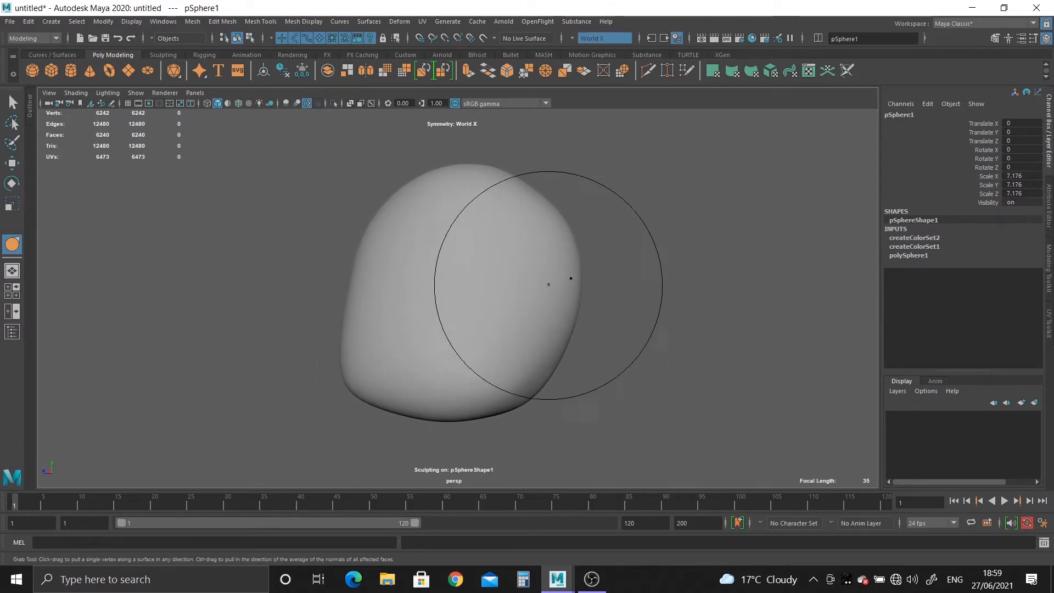
Step: Push the upper back of the head inward with the Grab brush, leave sculpting, and turn symmetry off
drag(548, 222, 539, 221)
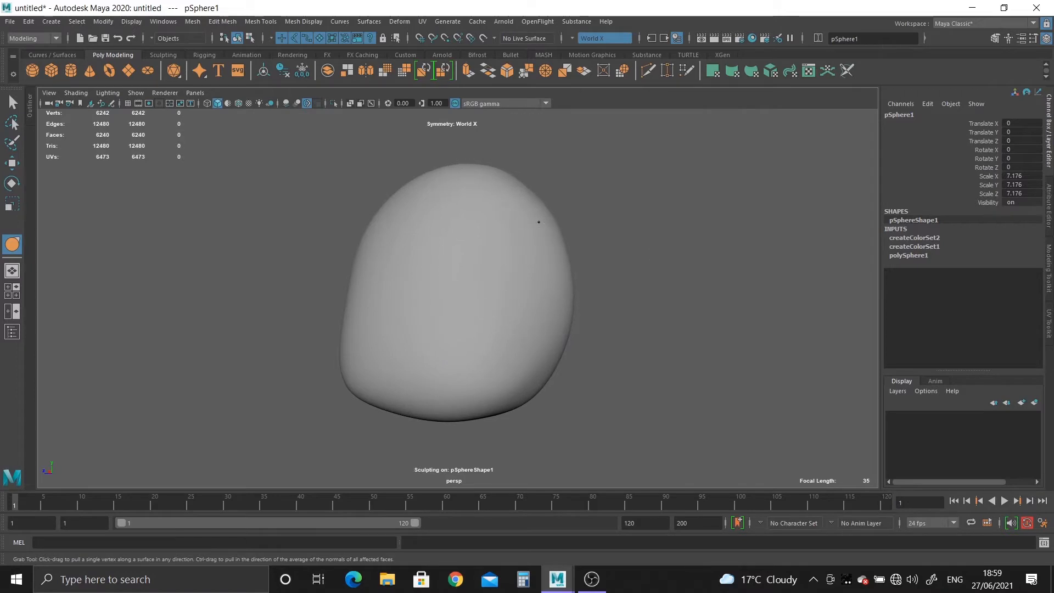
mouse_move(519, 183)
alt+mouse_down()
mouse_move(506, 204)
mouse_move(633, 216)
mouse_move(578, 244)
mouse_move(607, 247)
alt+mouse_up()
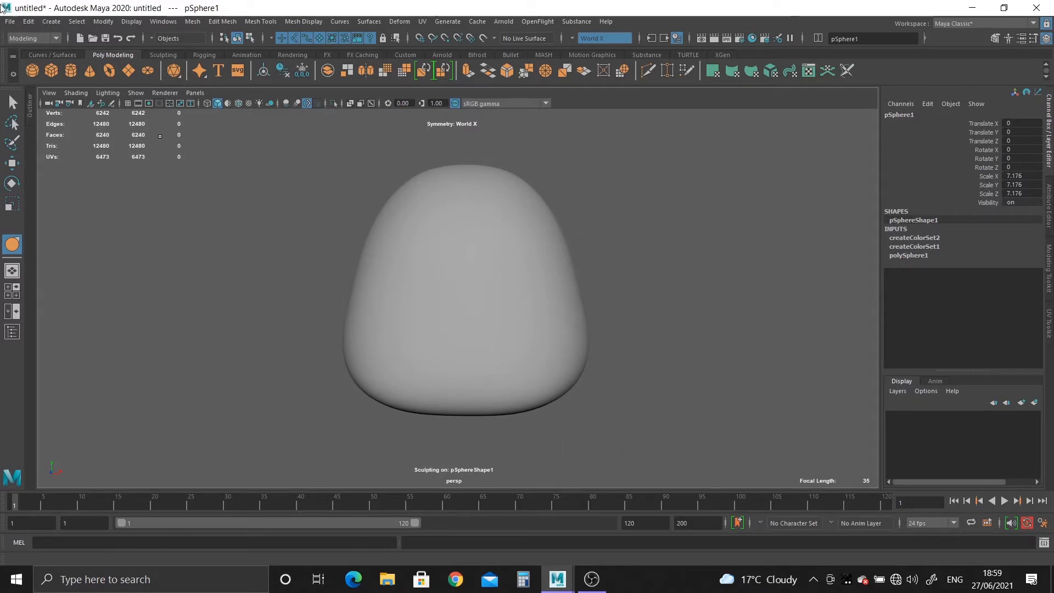
click(9, 102)
mouse_move(413, 286)
alt+right_down()
mouse_move(465, 306)
mouse_move(509, 295)
alt+right_up()
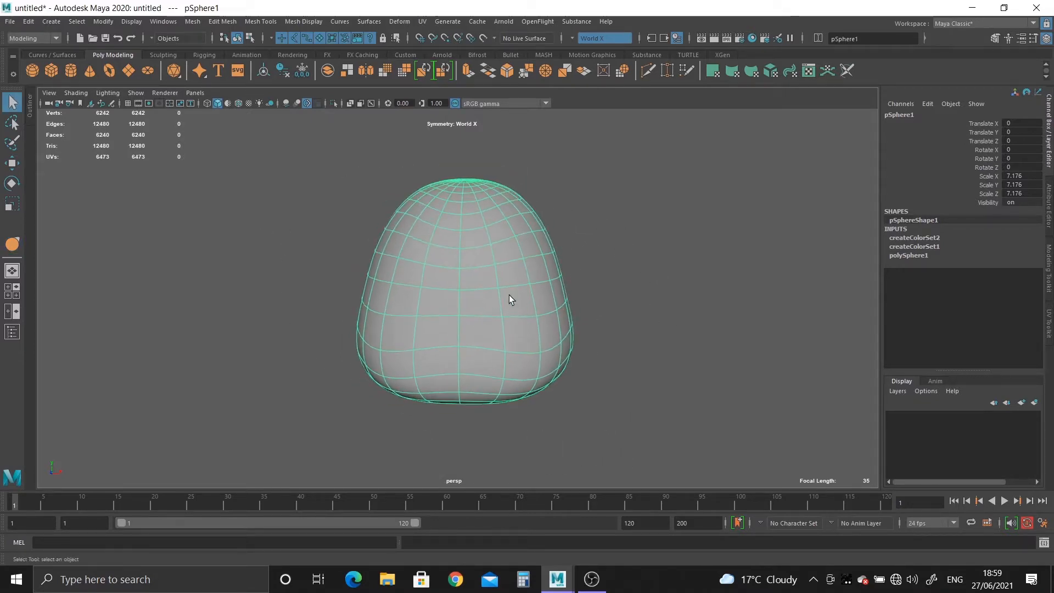
click(573, 34)
click(585, 42)
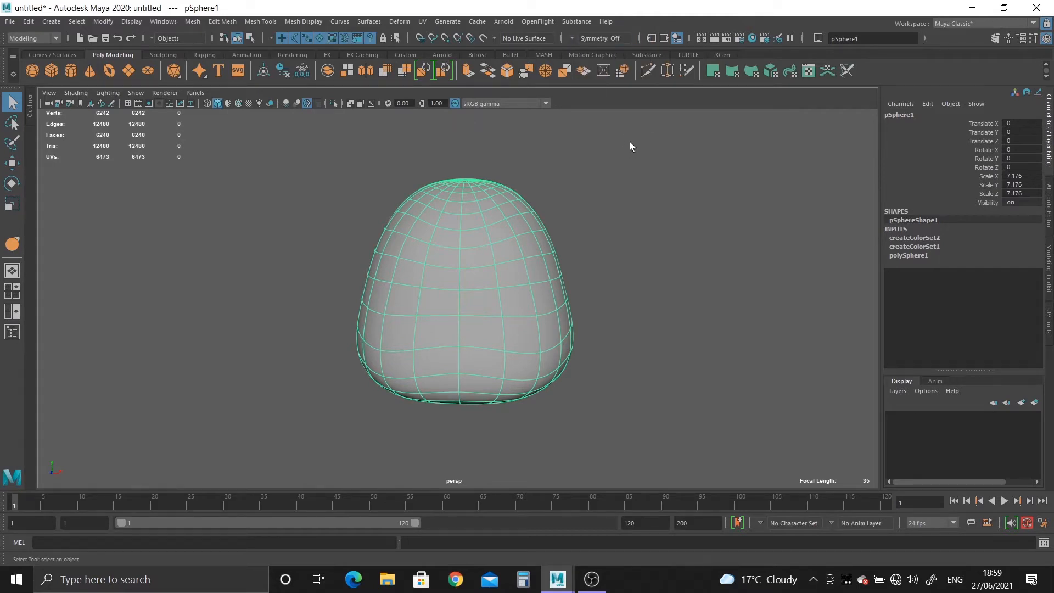
alt+middle_drag(649, 325, 637, 306)
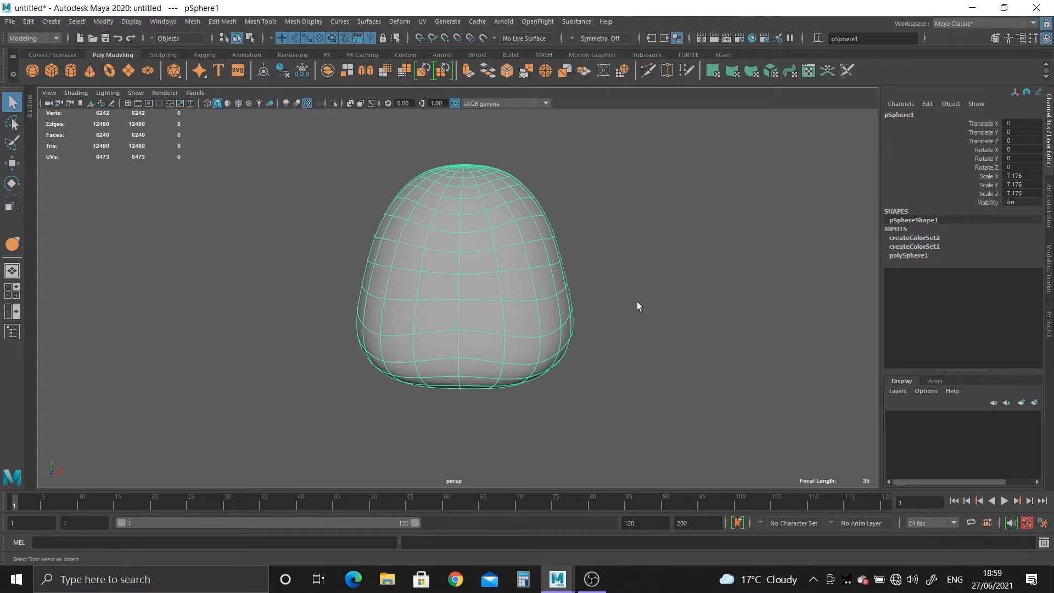
mouse_move(618, 282)
alt+mouse_down()
mouse_move(593, 294)
mouse_move(572, 287)
mouse_move(619, 287)
mouse_move(610, 290)
alt+mouse_up()
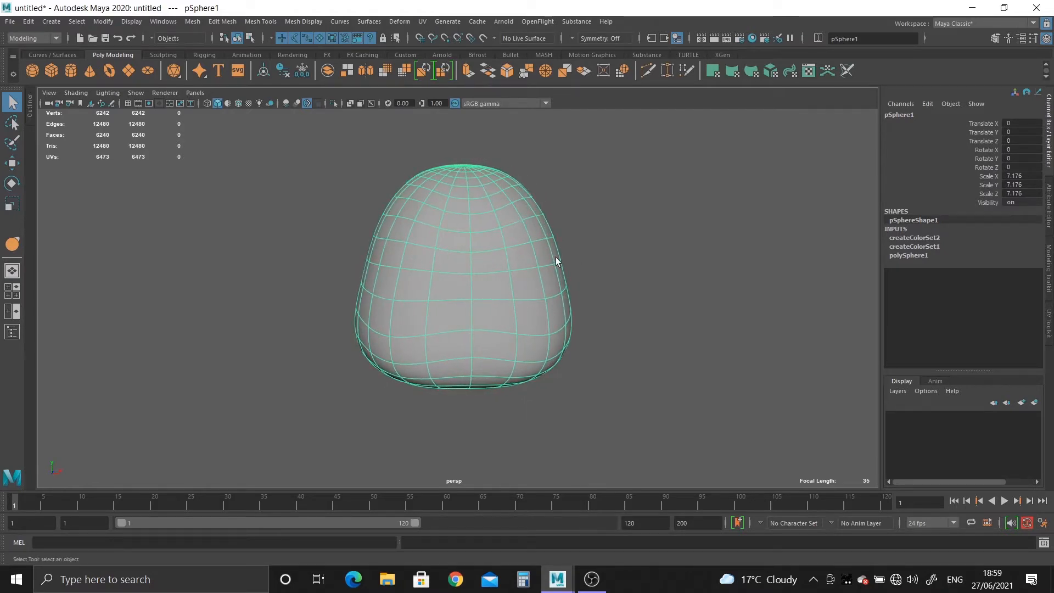
alt+drag(555, 258, 542, 262)
Step: Create a polygon sphere, scale it to about 4.84, and move it in front of the head at about Z 9.4
click(30, 74)
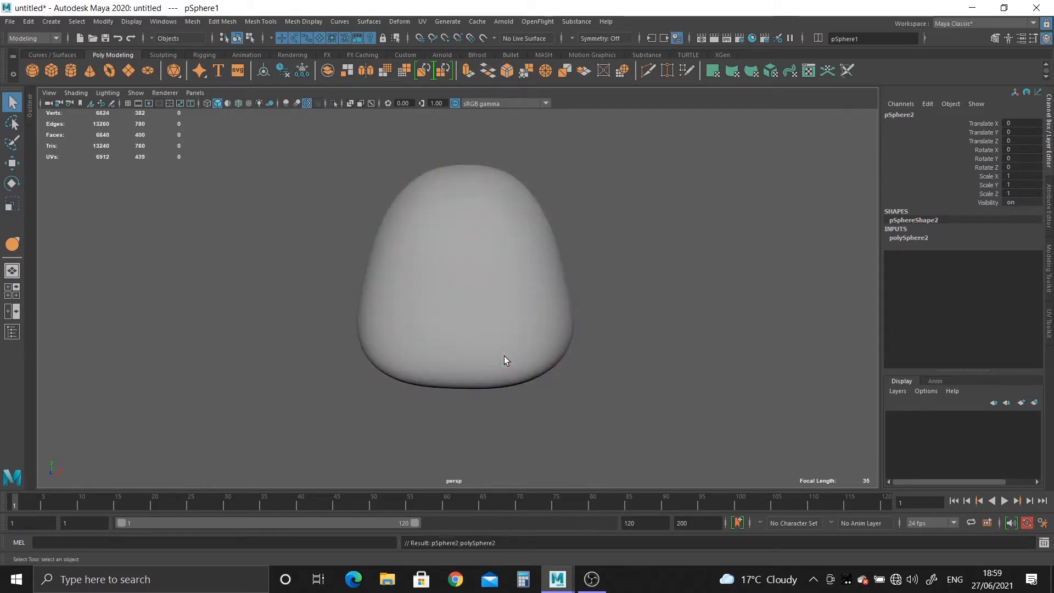
key(4)
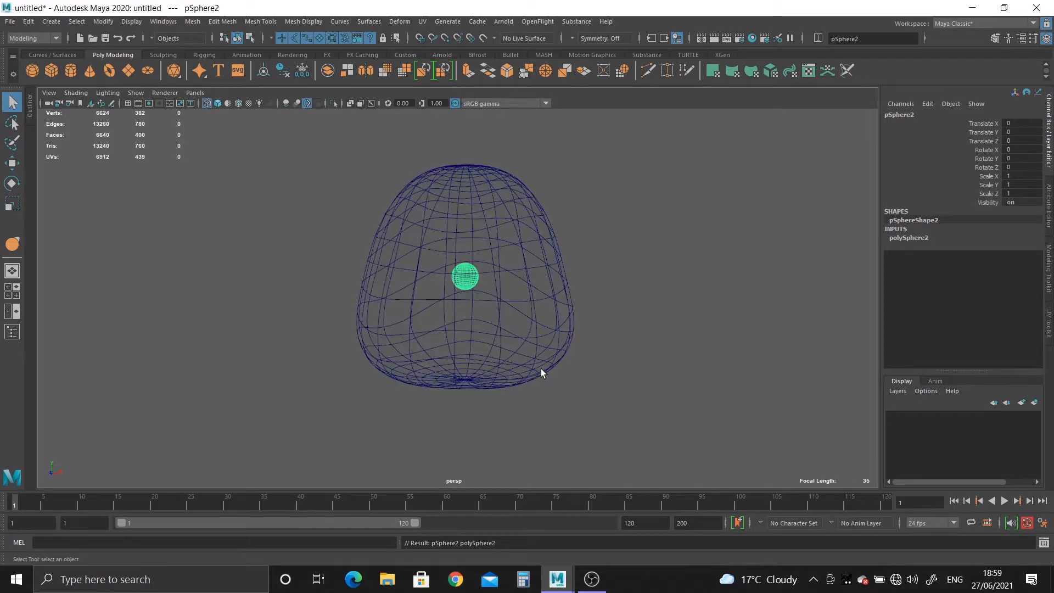
key(w)
mouse_move(551, 325)
alt+mouse_down()
mouse_move(401, 308)
mouse_move(240, 330)
mouse_move(365, 368)
mouse_move(467, 336)
mouse_move(571, 348)
alt+mouse_up()
key(5)
key(r)
Step: Set the new sphere's axis and height subdivisions to 12 and rotate it 90 degrees about X
click(917, 237)
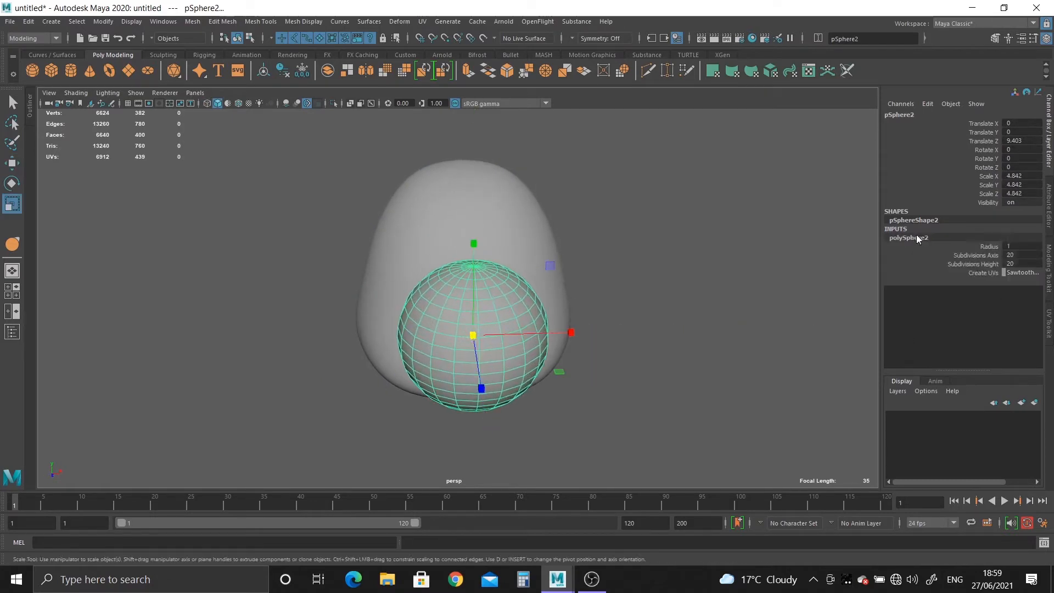
click(1030, 262)
text(12)
key(Return)
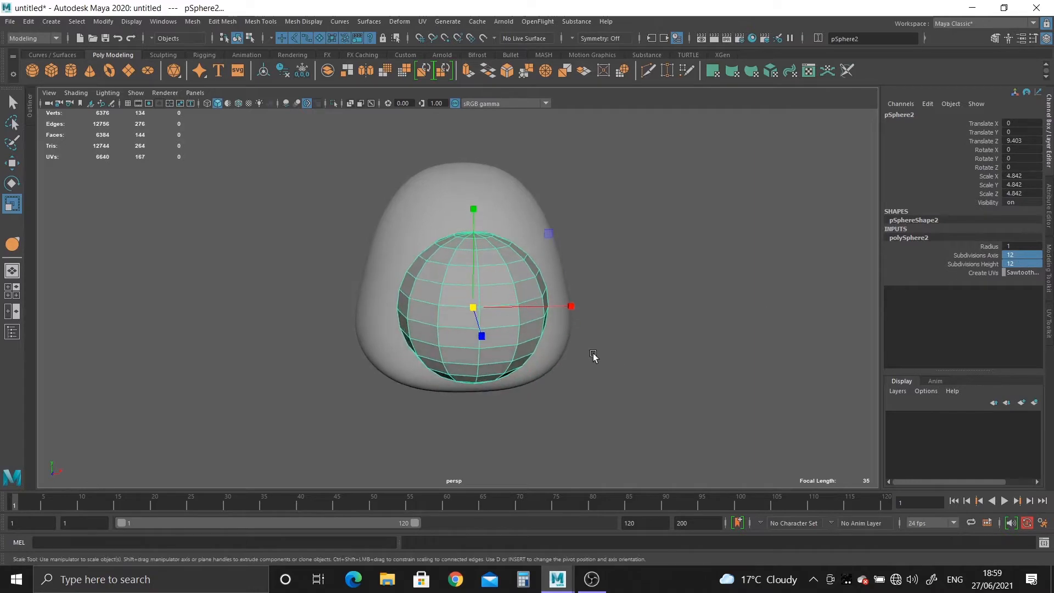
key(e)
alt+drag(594, 354, 480, 318)
key(r)
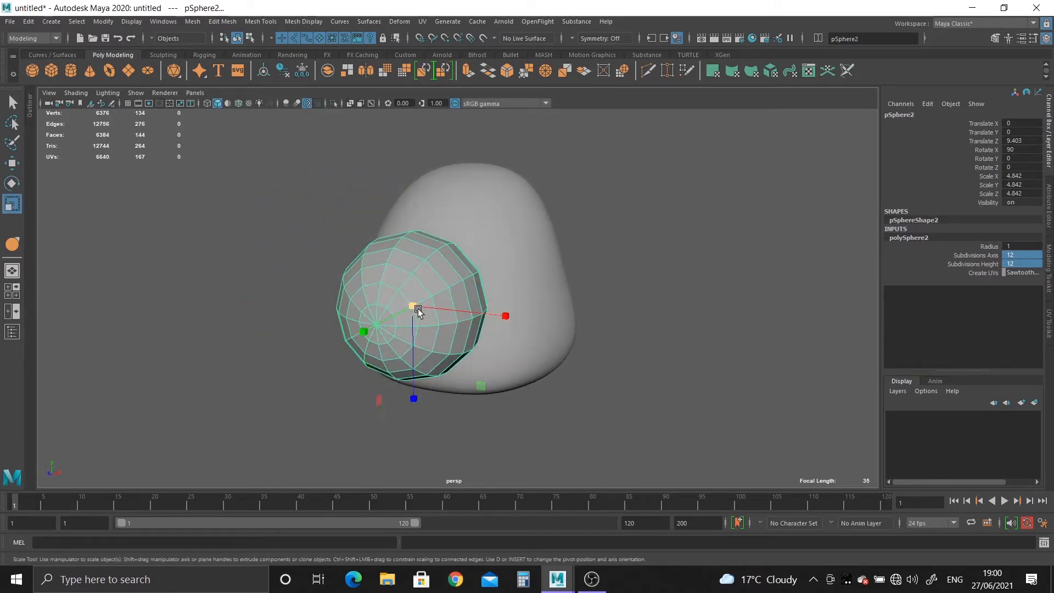
Step: Scale the sphere to about 2.95 and place it on one upper side of the face as an eye
drag(416, 307, 461, 276)
key(w)
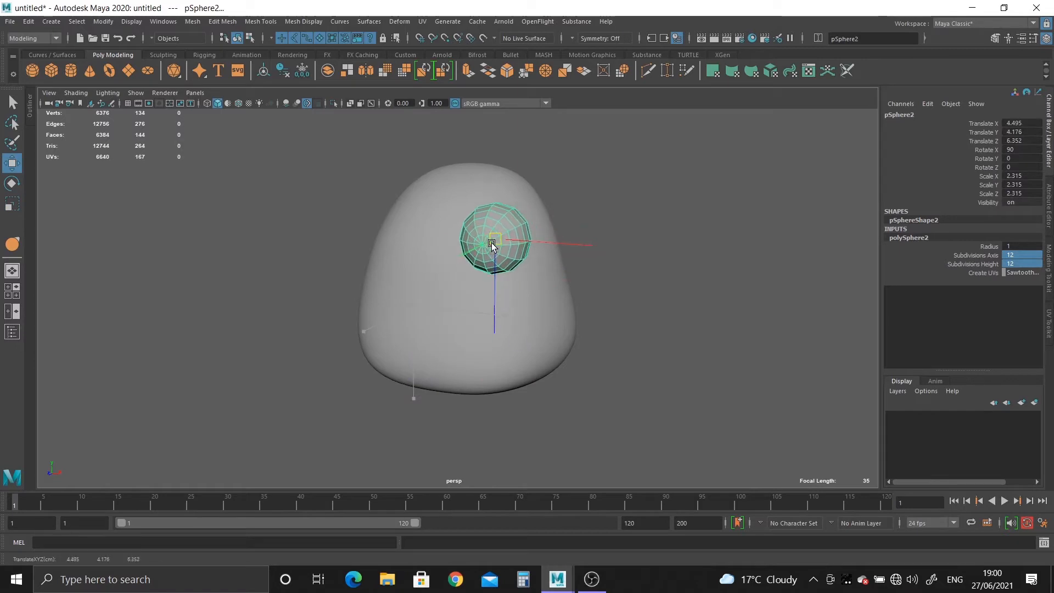
alt+drag(492, 242, 546, 346)
key(r)
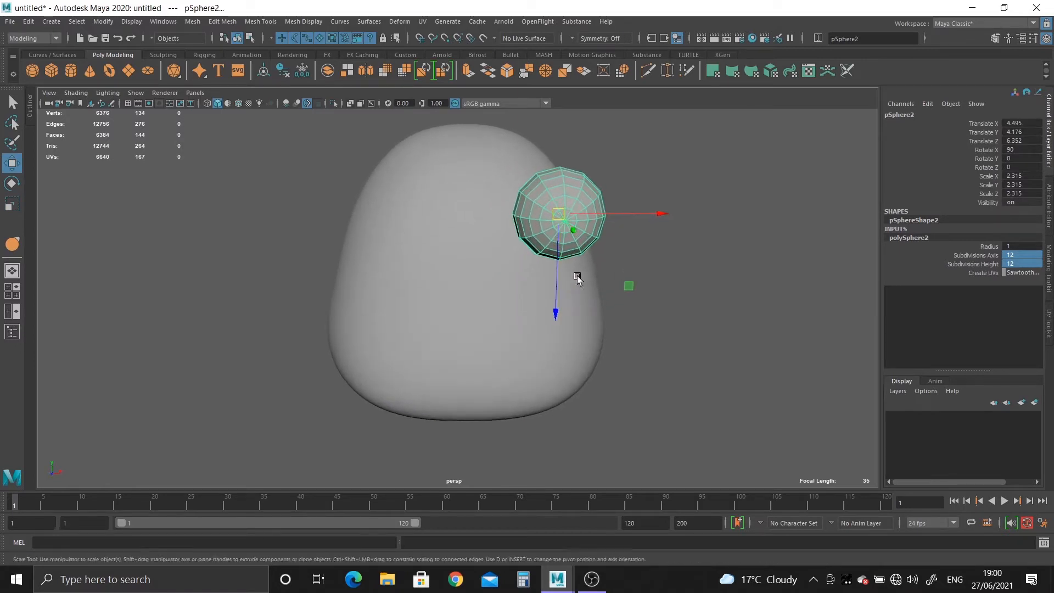
drag(560, 217, 471, 304)
Step: Move the eye sphere back into the head and rotate it outward to about 68, 48 and -9 degrees
key(w)
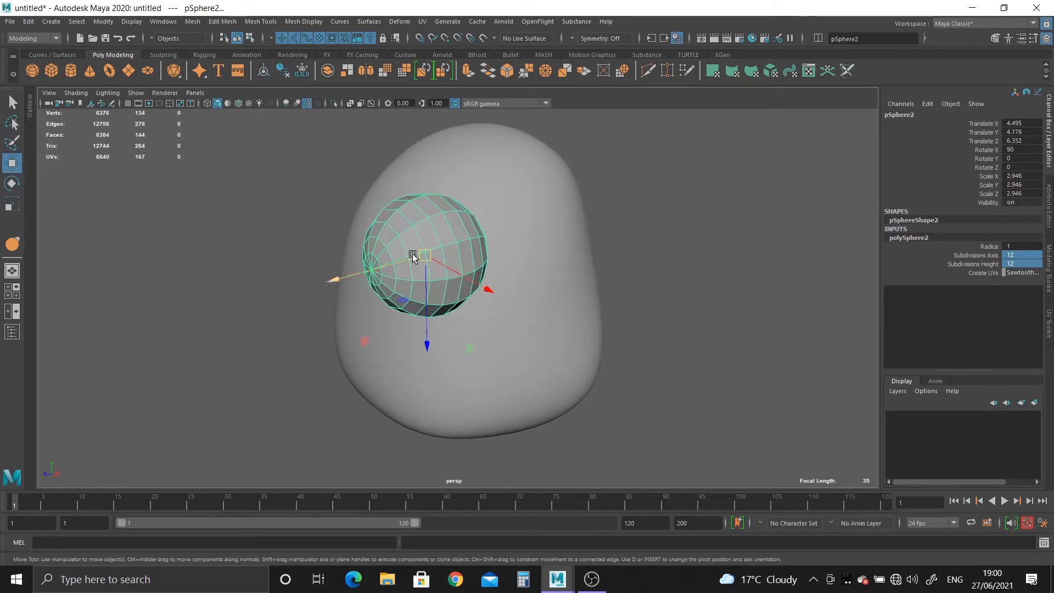
drag(341, 284, 372, 271)
key(e)
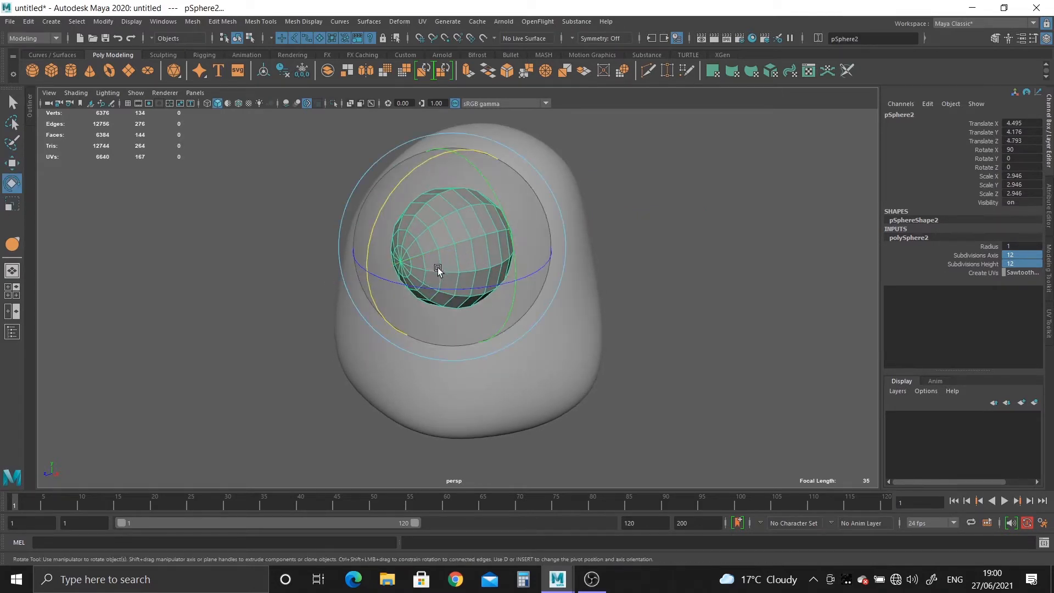
drag(436, 266, 528, 273)
key(w)
alt+drag(497, 277, 721, 211)
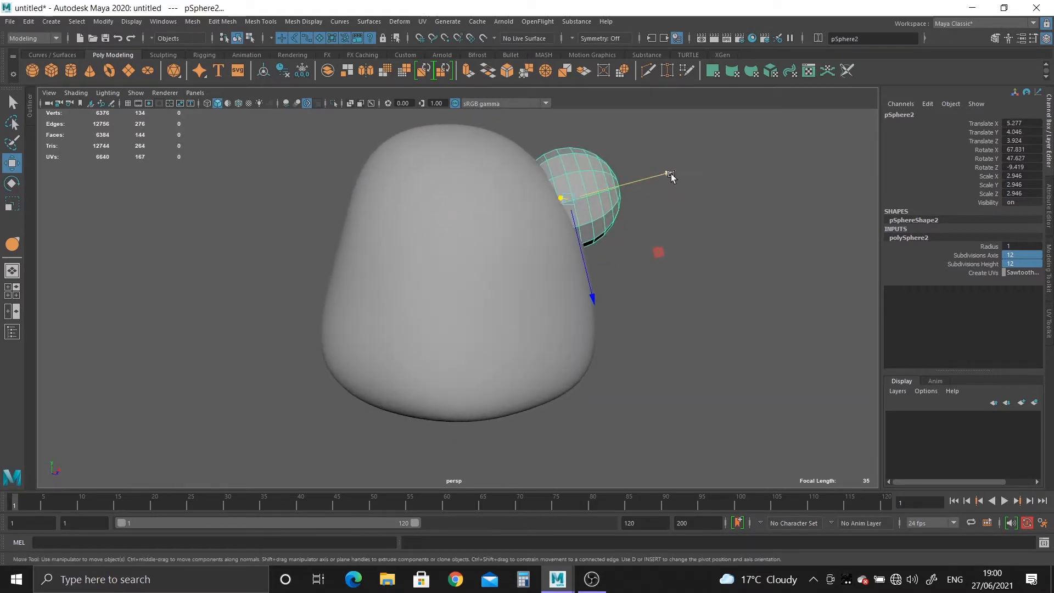
Step: Shift the eye sphere toward the face's centre and rotate it to about 69, 30 and 5 degrees
drag(671, 174, 652, 179)
alt+drag(602, 273, 491, 293)
drag(606, 246, 566, 253)
key(e)
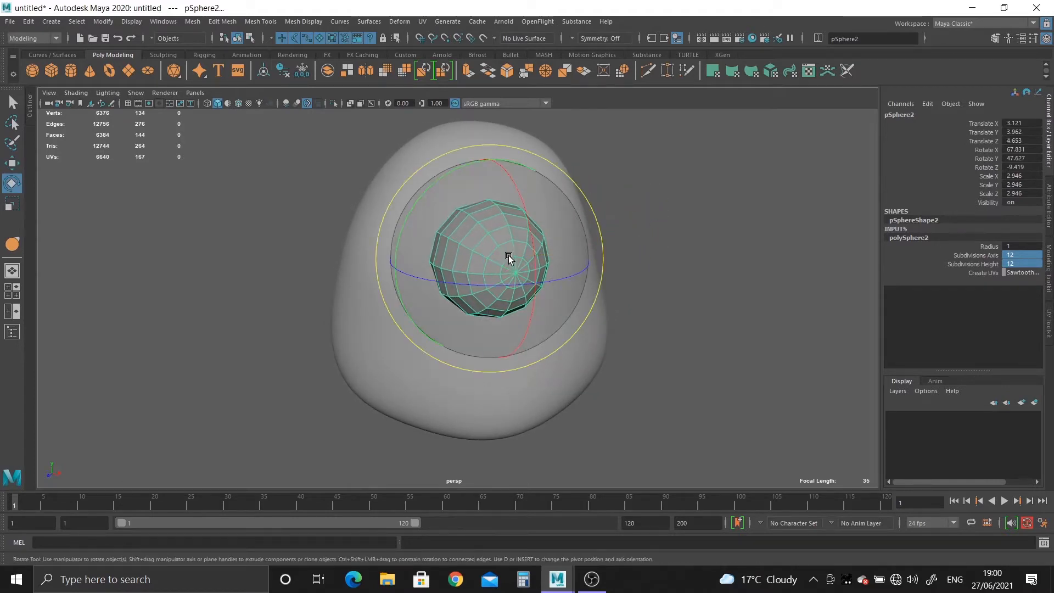
alt+drag(469, 240, 459, 288)
click(496, 357)
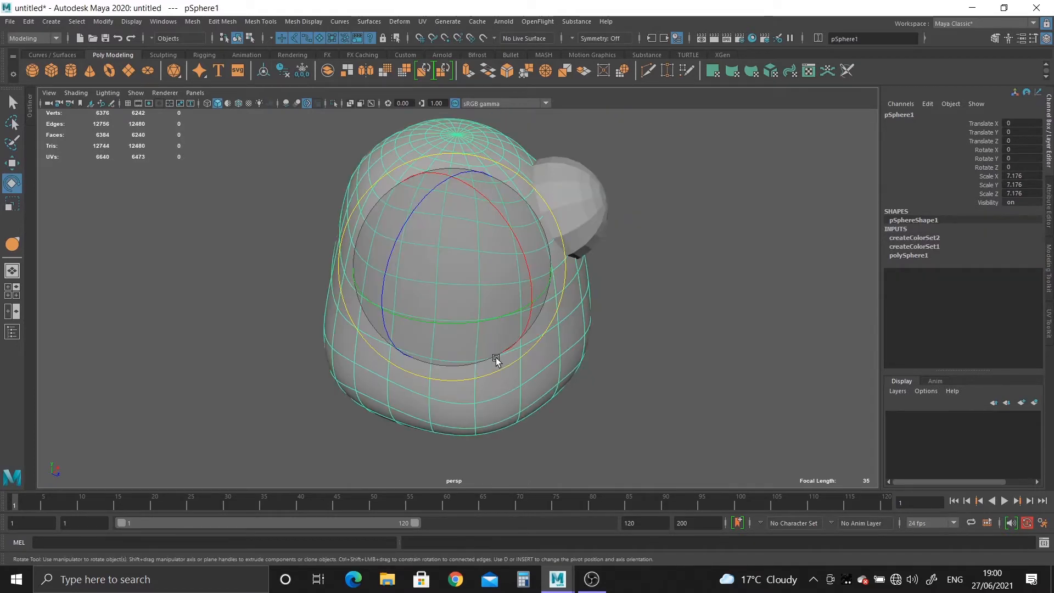
mouse_move(496, 358)
alt+mouse_down()
mouse_move(499, 330)
mouse_move(491, 338)
alt+mouse_up()
key(w)
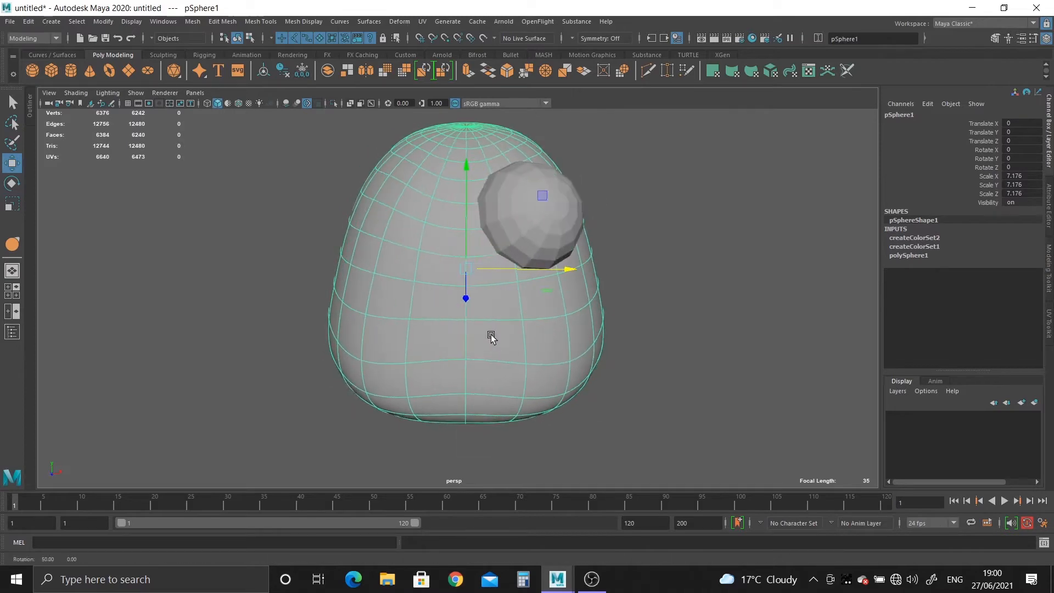
alt+middle_drag(491, 338, 466, 345)
Step: Move the eye sphere outward to about X 5.2, Y 3.9, Z 2.7 and rotate it to follow the head's side
click(478, 227)
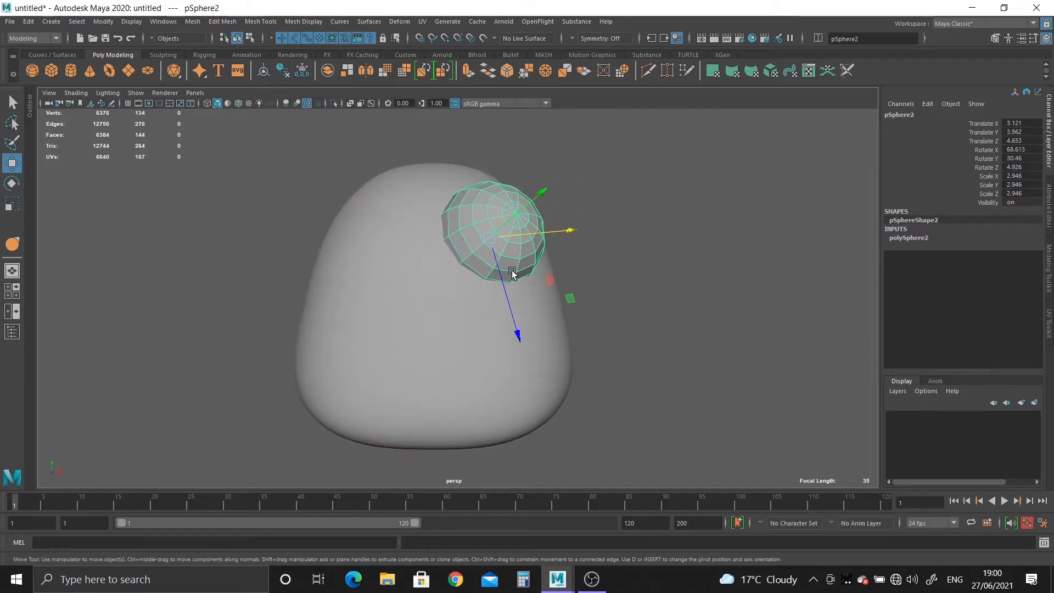
mouse_move(565, 235)
mouse_down()
mouse_move(608, 235)
mouse_move(565, 226)
mouse_move(579, 228)
mouse_up()
key(e)
key(w)
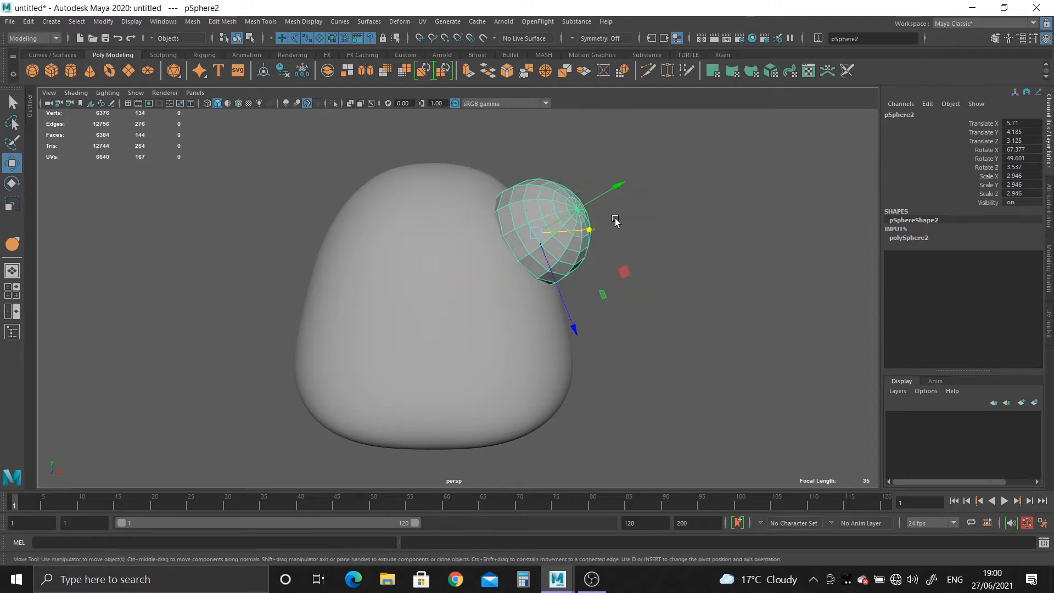
alt+drag(622, 192, 474, 303)
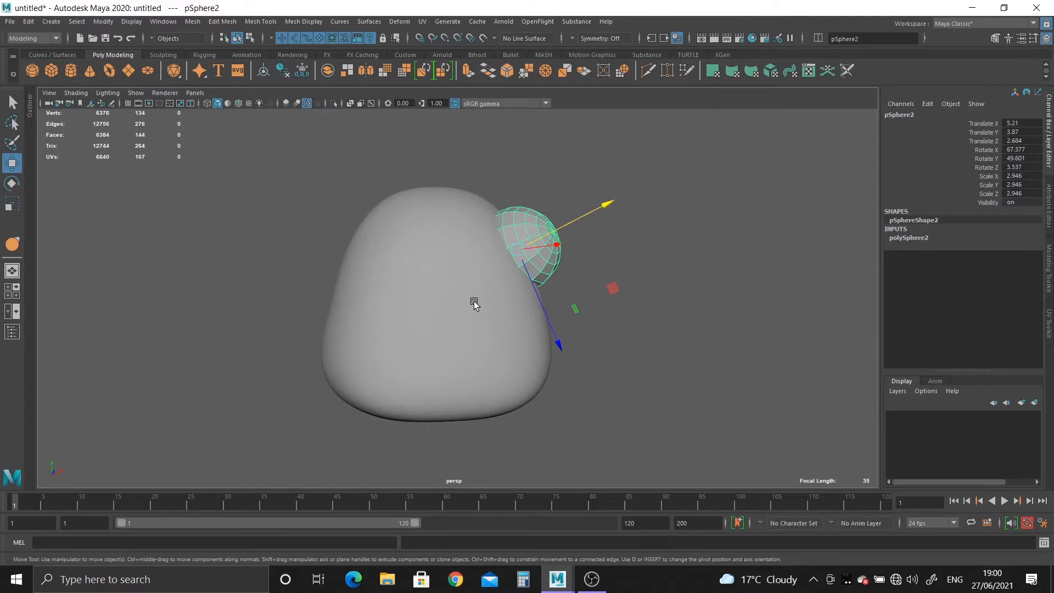
Step: Duplicate the eye sphere, group the copy, and mirror it across the head with the group's Scale X at -1
key(ctrl+d)
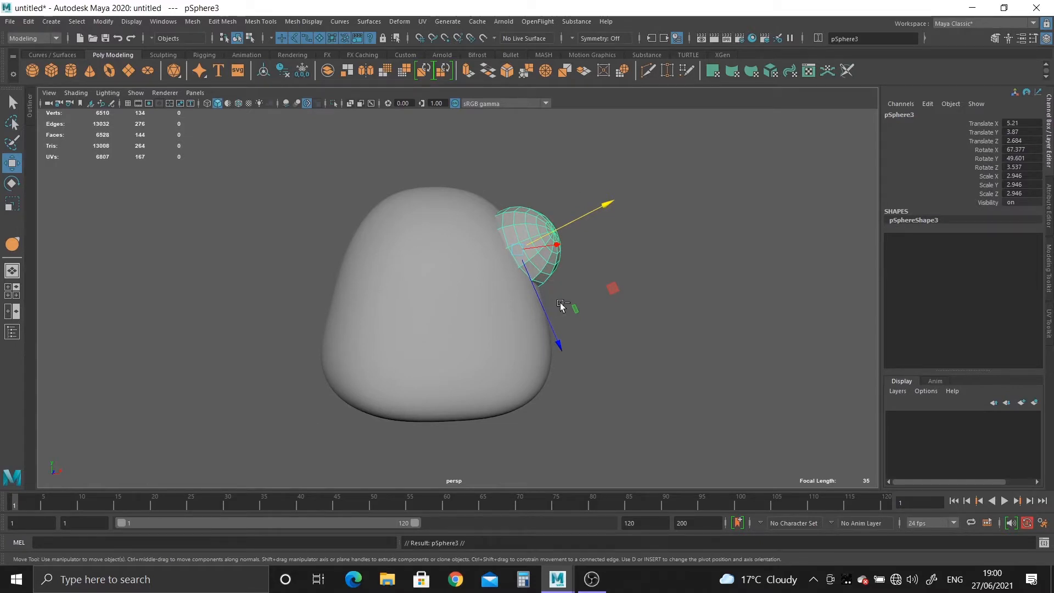
key(ctrl+g)
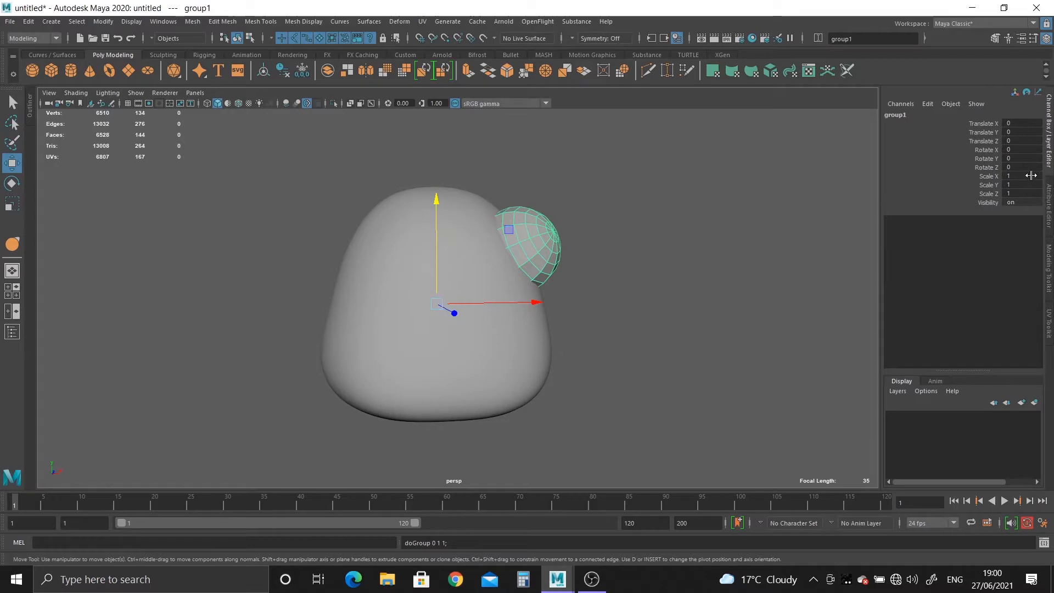
key(Return)
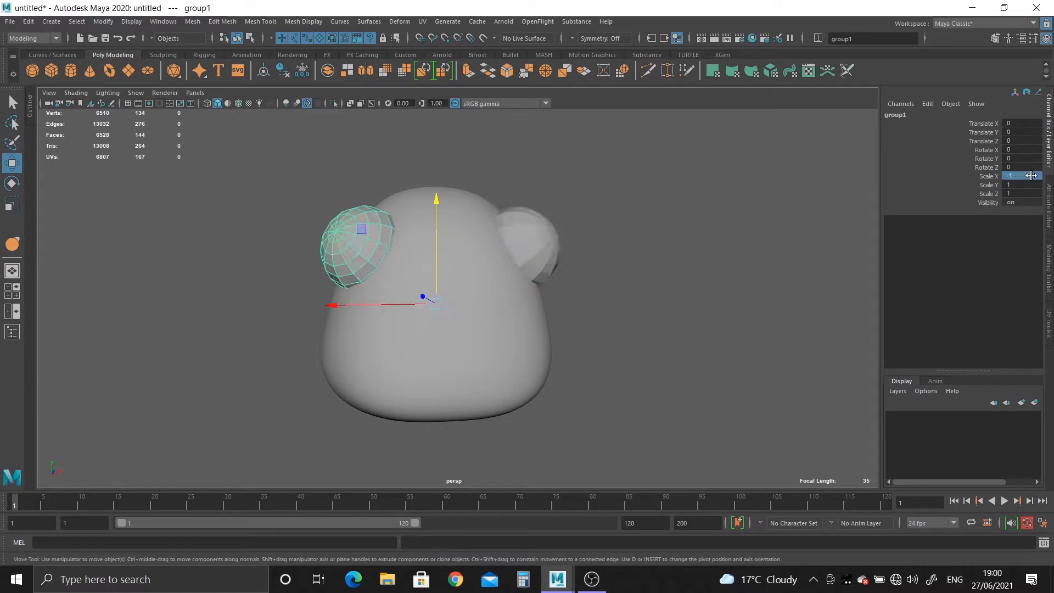
alt+drag(747, 317, 529, 206)
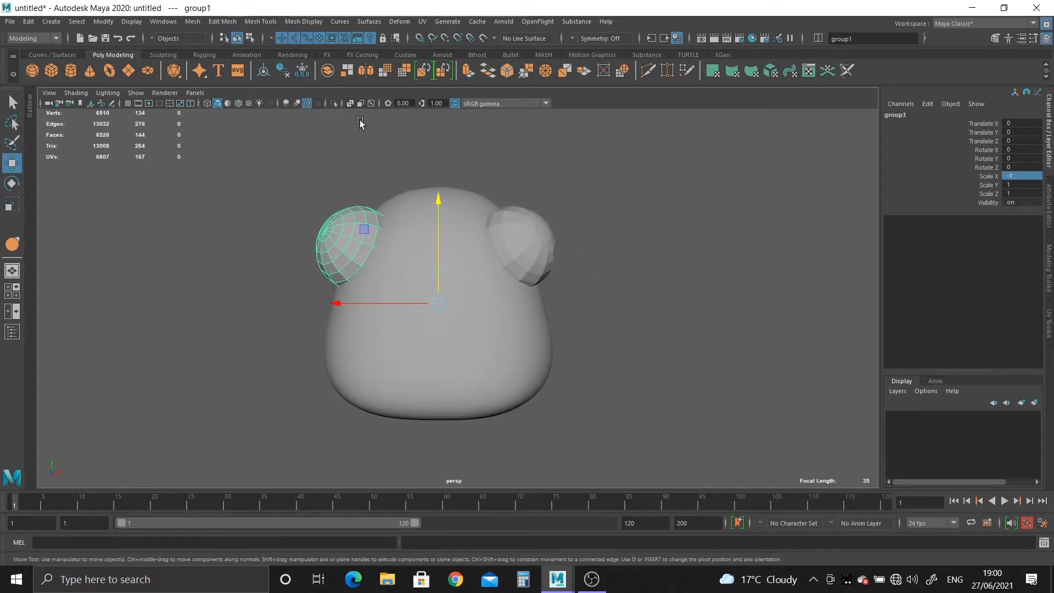
alt+drag(360, 122, 381, 245)
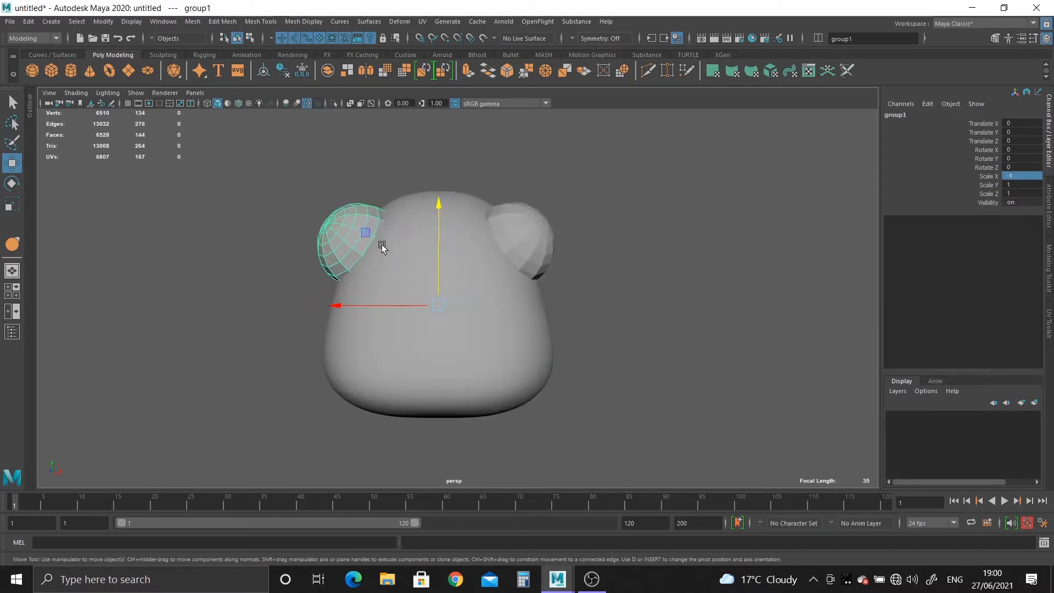
Step: Delete the mirrored copy of the eye sphere
click(621, 317)
alt+drag(621, 317, 607, 362)
scroll(621, 355, up, 2)
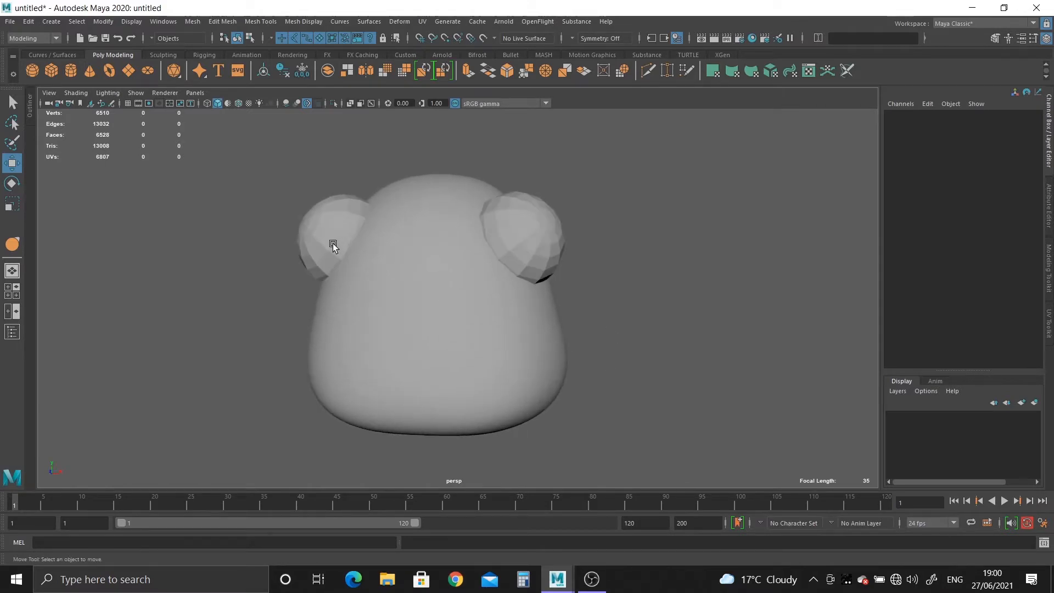
click(333, 244)
key(Delete)
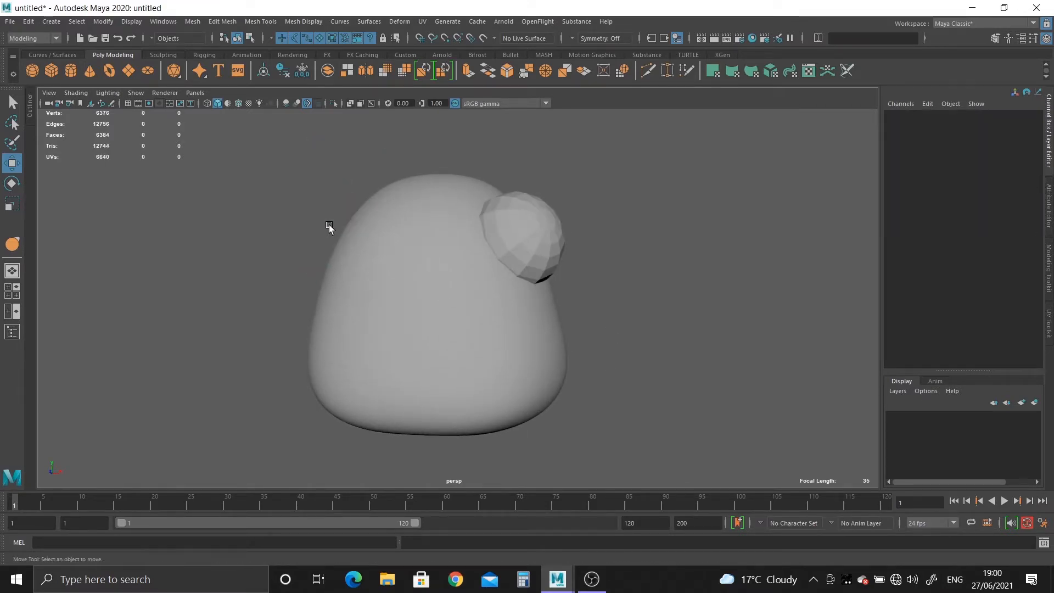
Step: Rotate the remaining eye sphere to about 60, 61 and -6 degrees and sink it slightly deeper into the head
alt+middle_drag(520, 333, 520, 276)
alt+drag(521, 279, 445, 304)
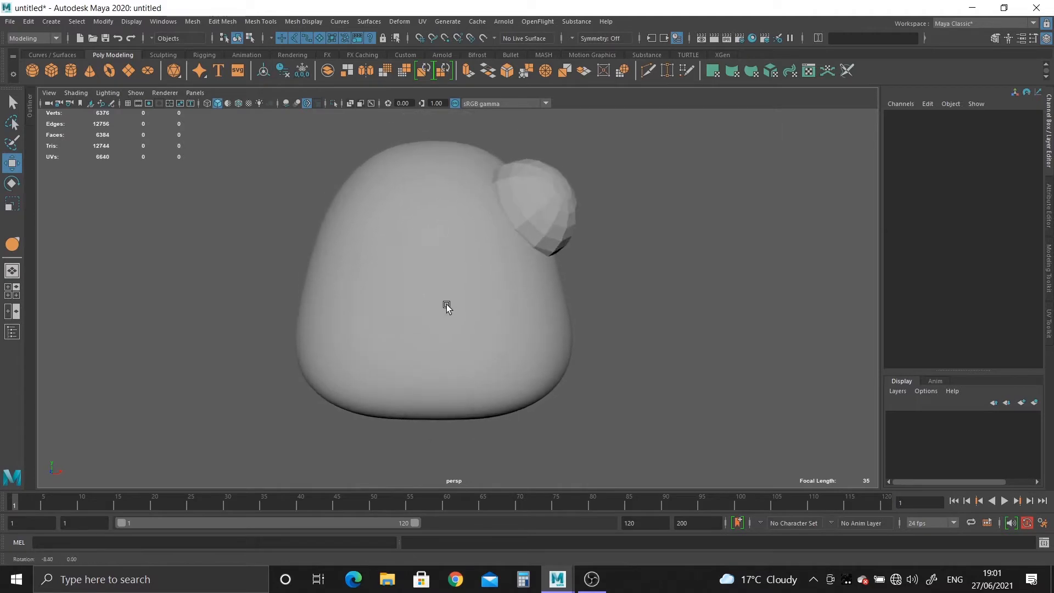
click(546, 221)
alt+drag(546, 221, 554, 333)
key(e)
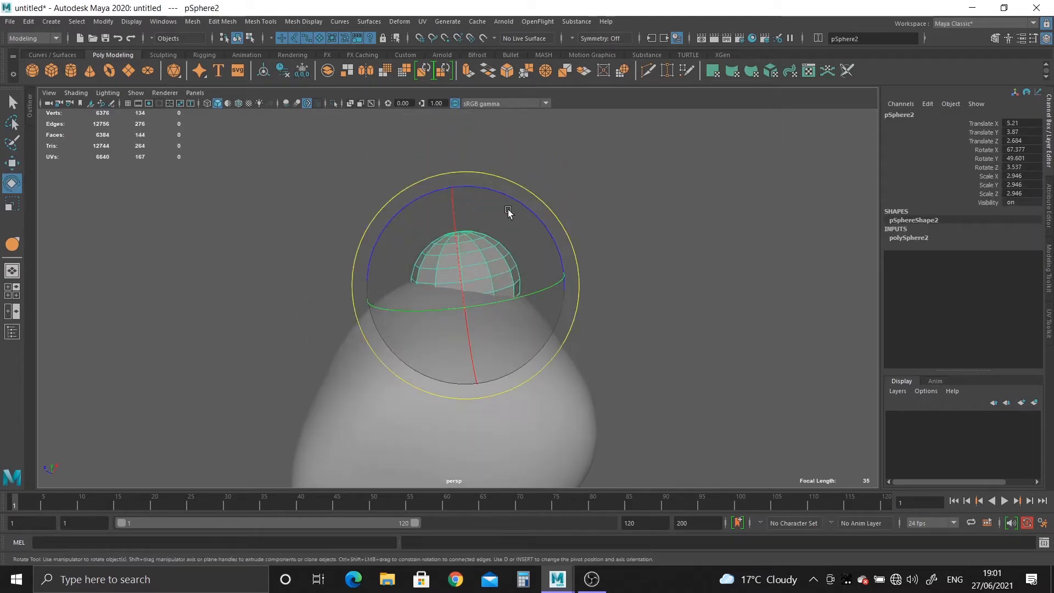
drag(510, 212, 529, 210)
key(w)
drag(476, 189, 474, 199)
alt+drag(475, 209, 549, 308)
Step: Rename the eye sphere to l_eye and duplicate it
double_click(910, 115)
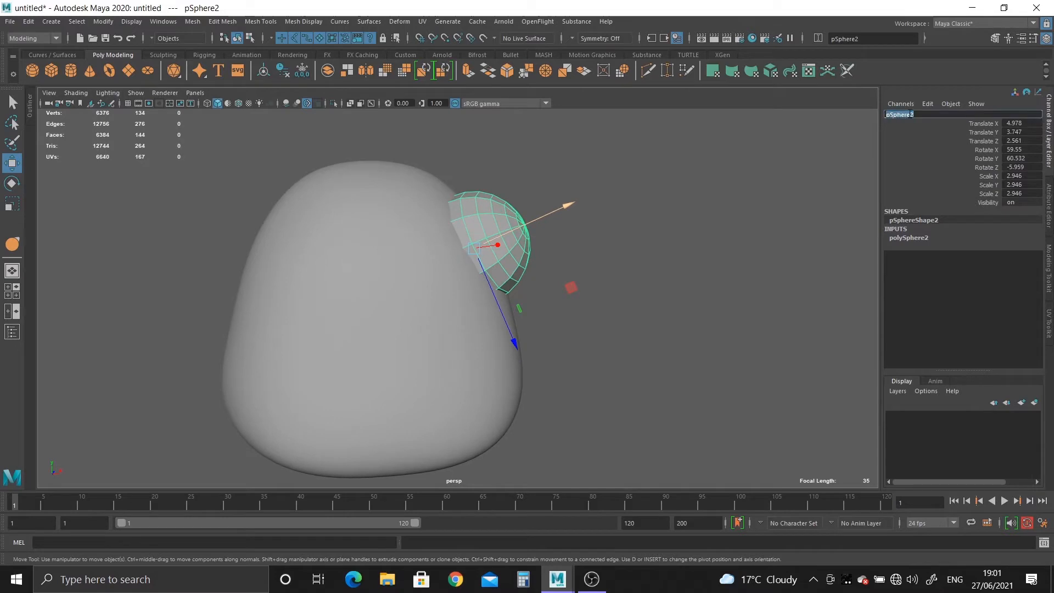
text(l_eye1)
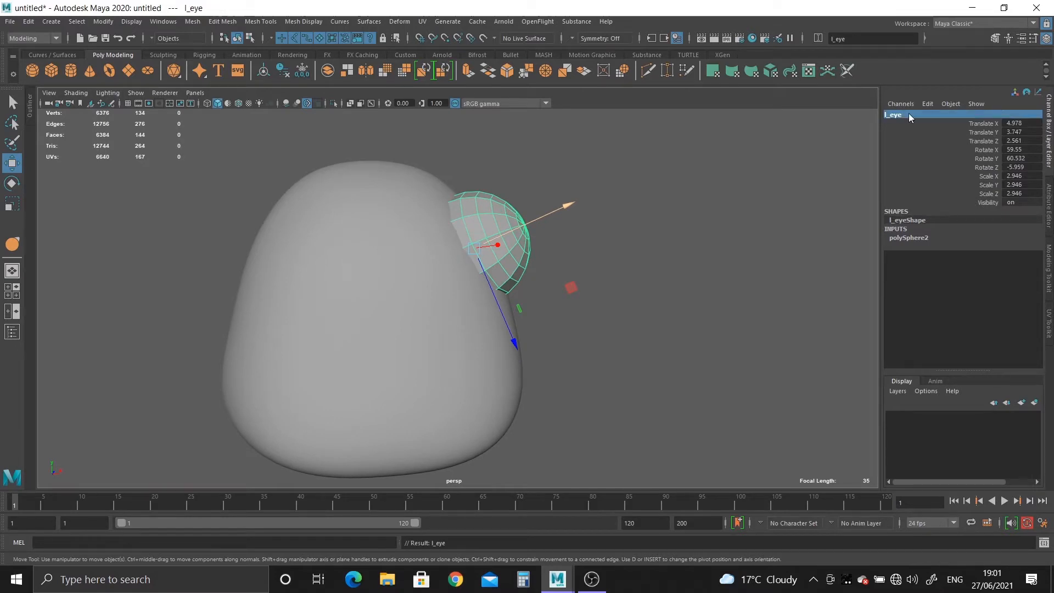
key(Return)
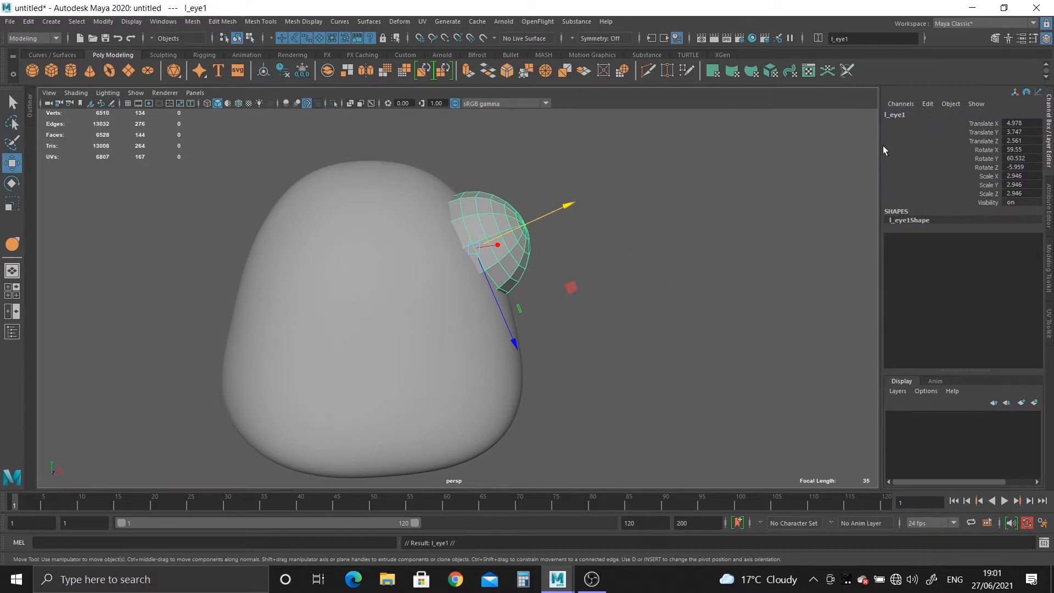
Step: Rename the duplicated eye sphere to l_eyelid and scale it uniformly up to about 3.29 around the eye
double_click(893, 116)
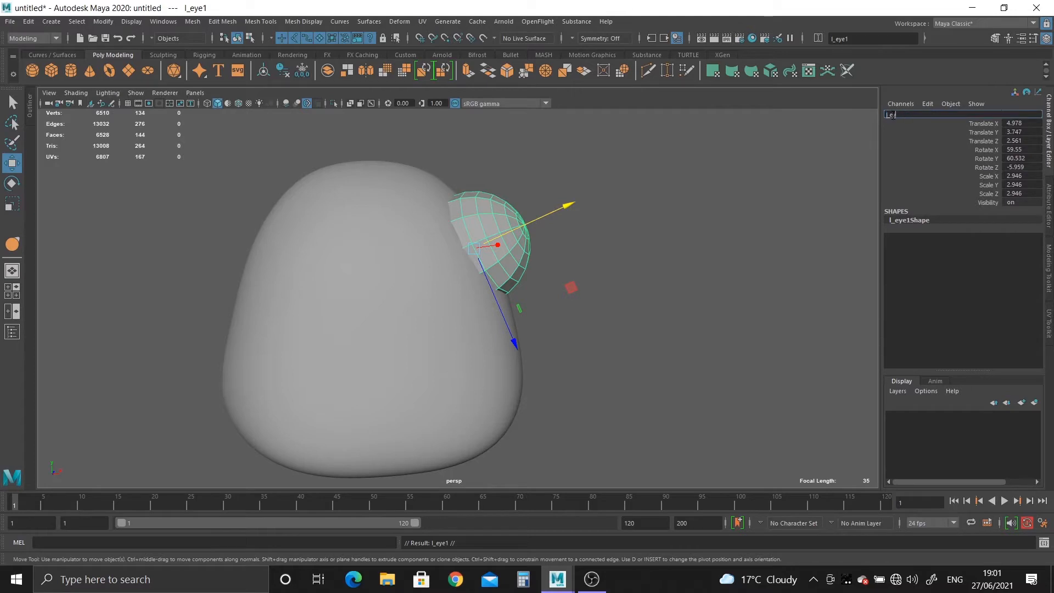
text(l_eyelid)
key(Return)
key(r)
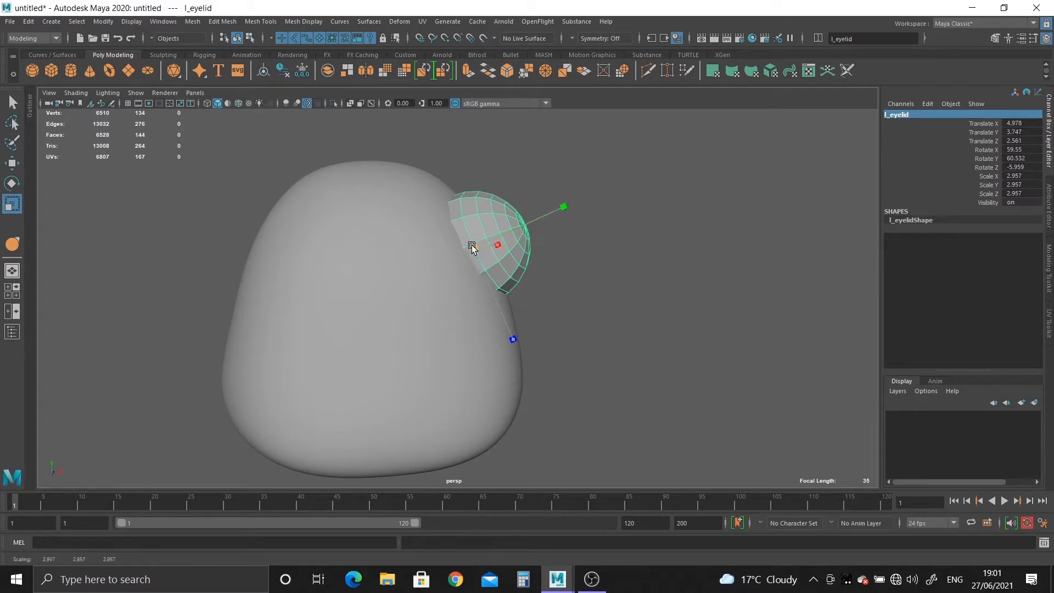
drag(471, 246, 491, 249)
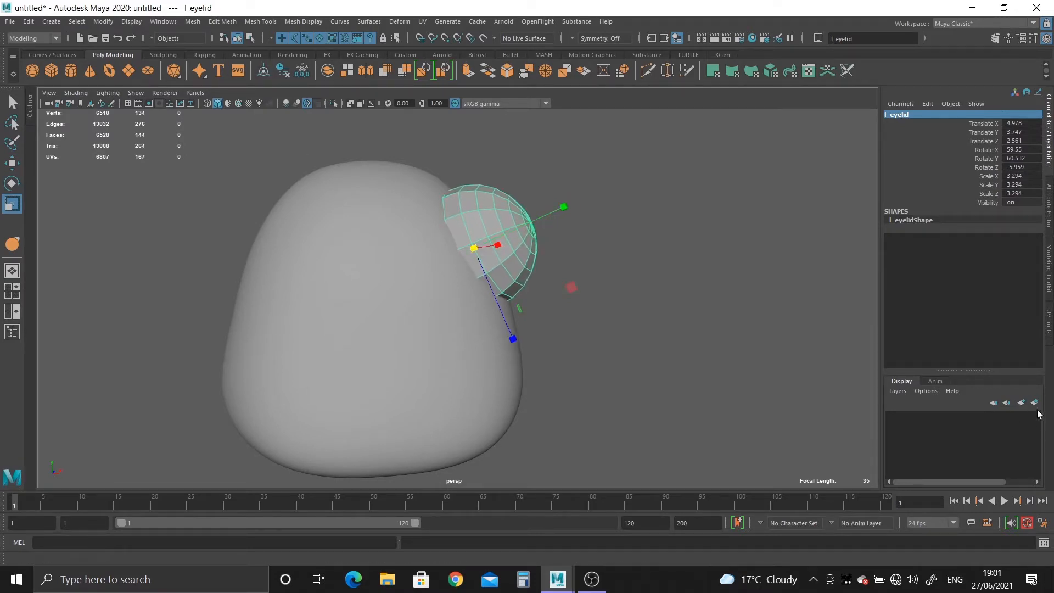
Step: Delete the face loop that runs around the middle of the l_eyelid sphere
alt+drag(549, 357, 685, 325)
alt+right_drag(685, 324, 708, 409)
alt+middle_drag(707, 409, 709, 473)
alt+right_drag(708, 475, 718, 485)
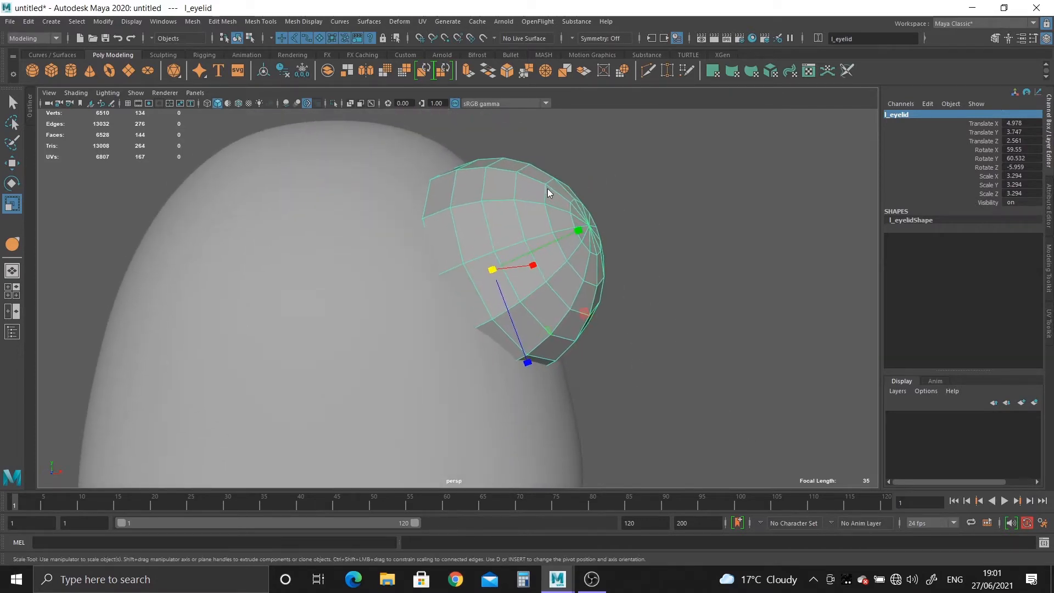
right_drag(548, 193, 551, 235)
click(499, 216)
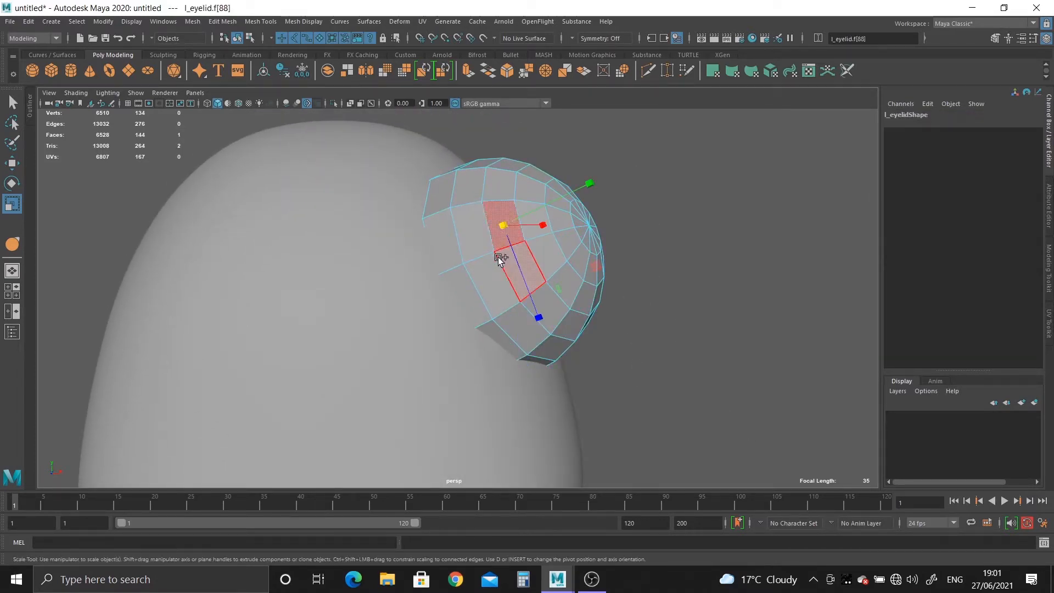
key(q)
double_click(513, 261)
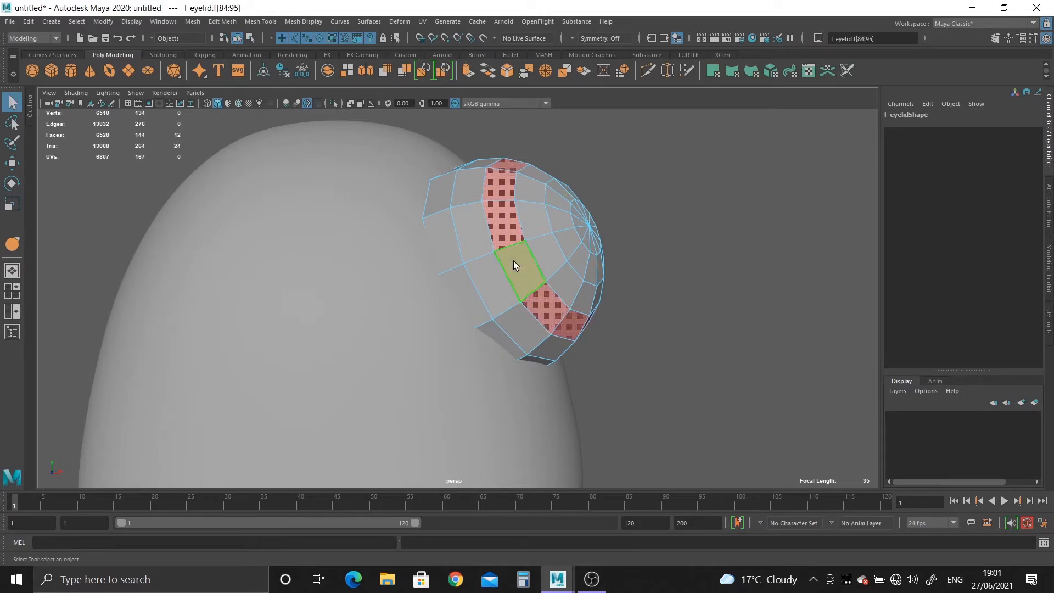
key(Delete)
Step: Delete the remaining front faces of l_eyelid to expose the eye, show wireframe on shaded, and return to object mode
double_click(567, 269)
key(Delete)
alt+drag(467, 225, 272, 220)
alt+drag(412, 254, 470, 281)
double_click(483, 279)
key(Delete)
alt+drag(494, 220, 539, 340)
right_click(516, 265)
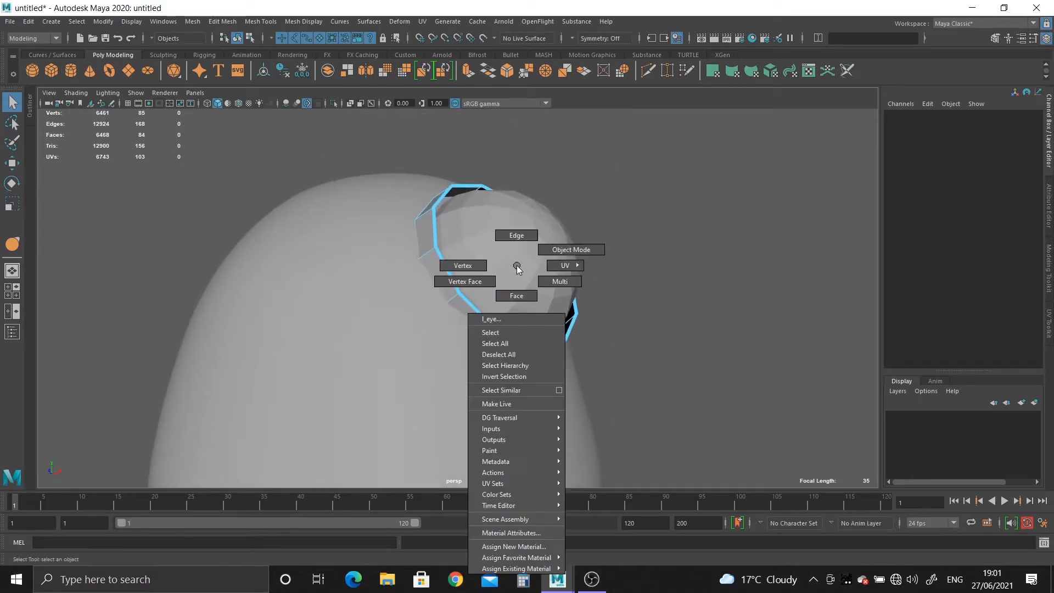
click(240, 103)
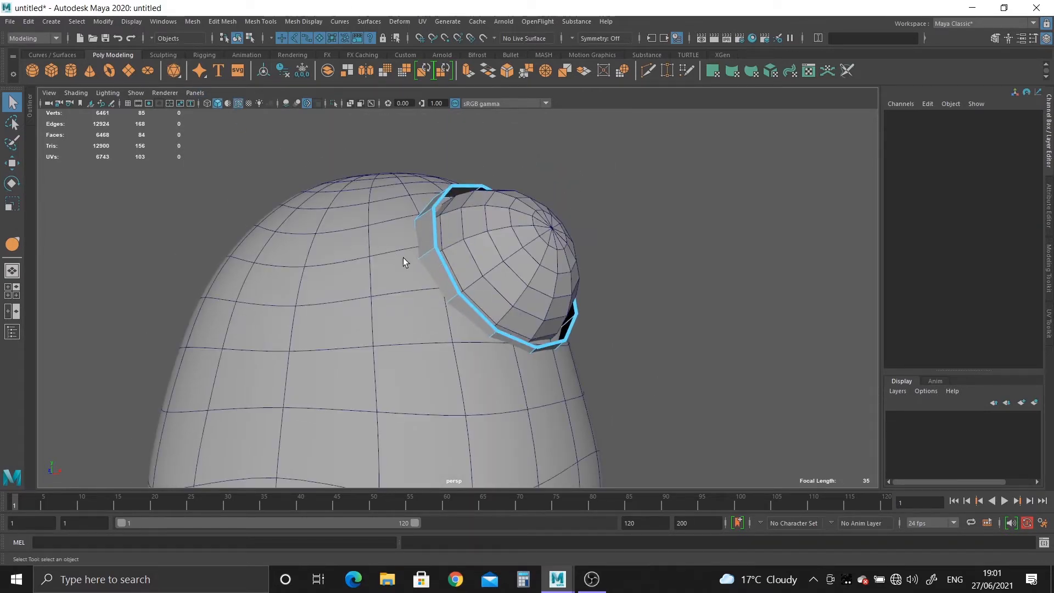
right_drag(426, 252, 485, 237)
click(643, 269)
Step: Select the head mesh and show it in the front view in wireframe display
scroll(421, 328, down, 5)
alt+drag(421, 327, 396, 337)
scroll(396, 338, up, 1)
click(517, 265)
alt+drag(516, 265, 500, 305)
click(442, 374)
alt+drag(441, 375, 465, 320)
key(space)
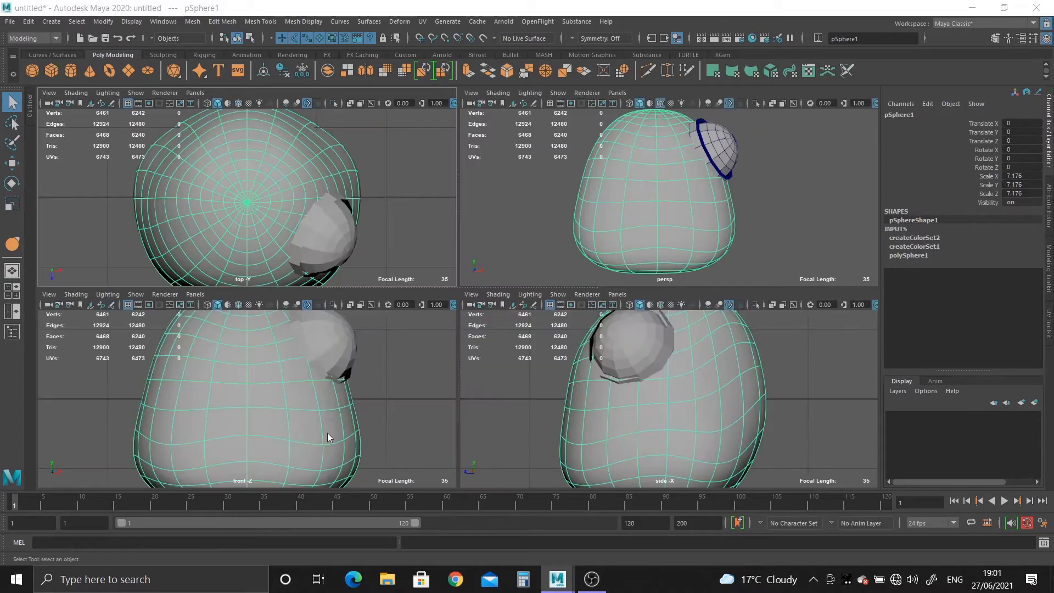
key(space)
alt+drag(437, 400, 415, 344)
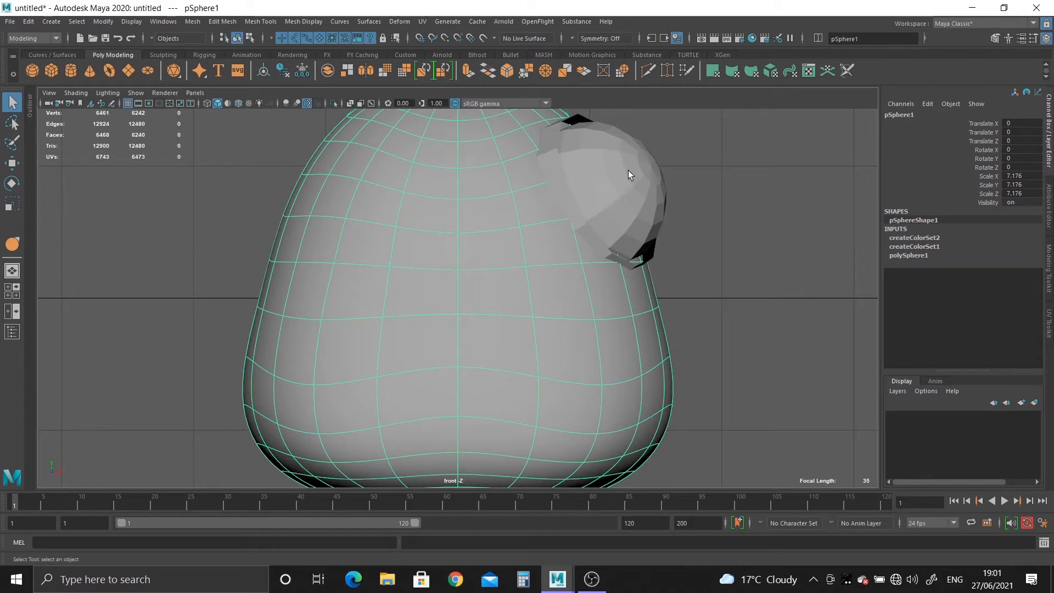
key(4)
mouse_move(572, 294)
alt+right_down()
mouse_move(501, 299)
mouse_move(440, 279)
mouse_move(459, 294)
mouse_move(588, 242)
alt+right_up()
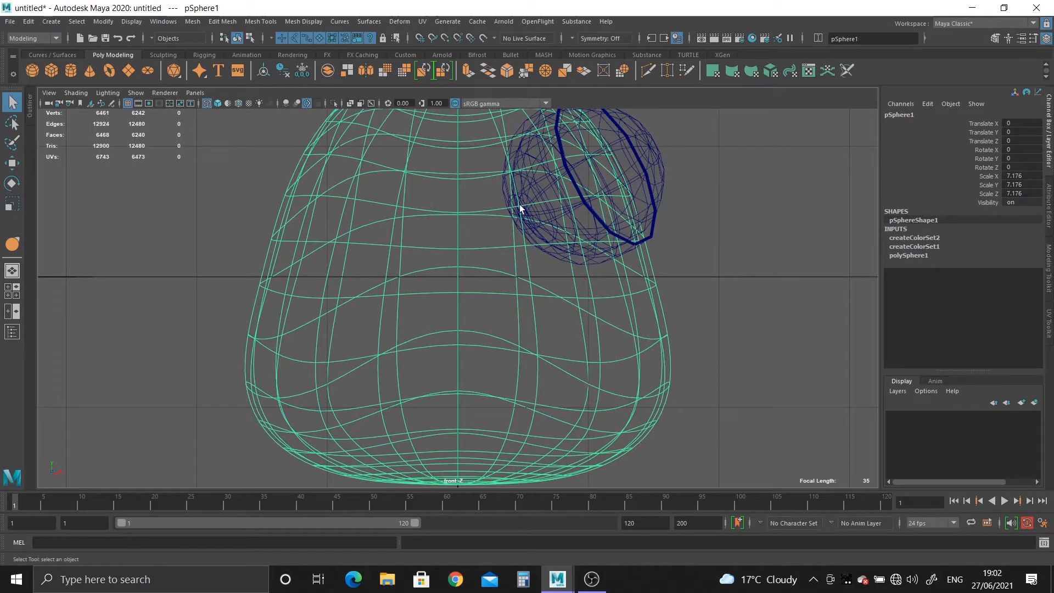
Step: Draw a CV curve from the head's centre line below the eye, around the cheek and back to the lower centre line
click(51, 22)
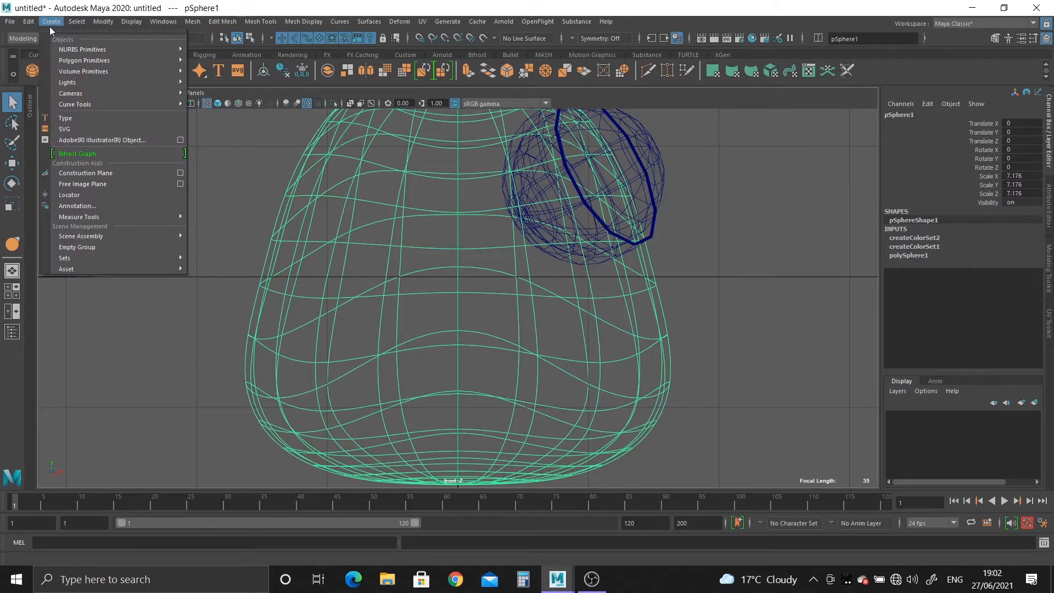
mouse_move(81, 105)
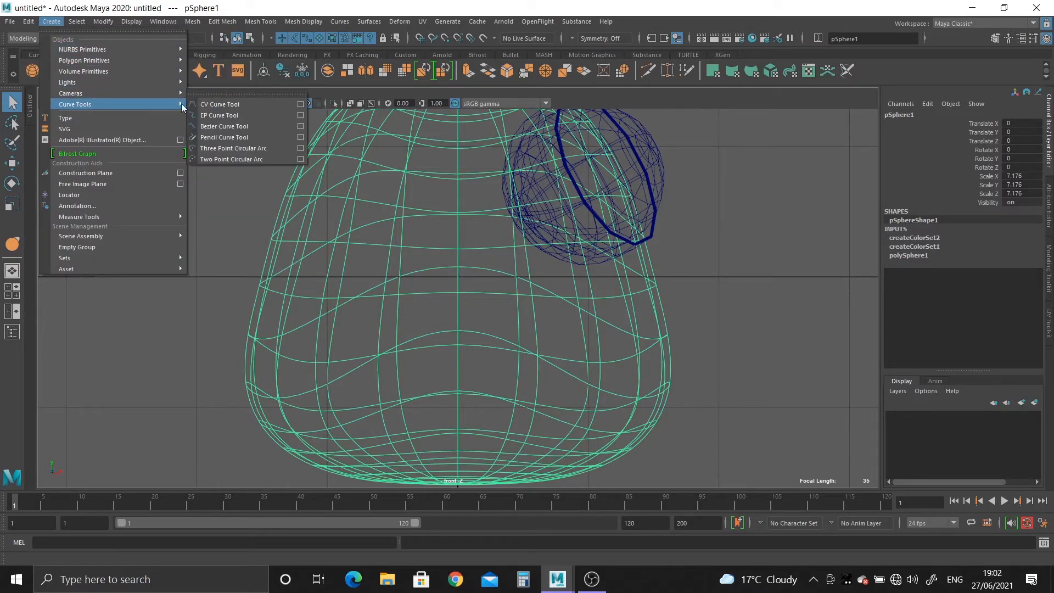
click(220, 104)
alt+middle_drag(433, 292, 430, 211)
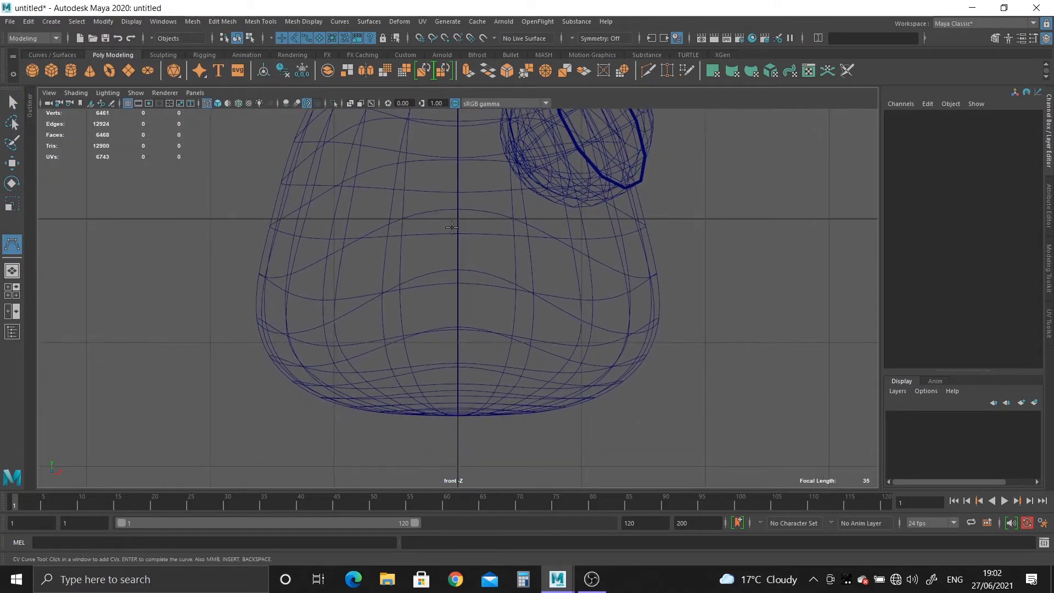
alt+right_drag(488, 253, 455, 203)
alt+middle_drag(443, 229, 443, 271)
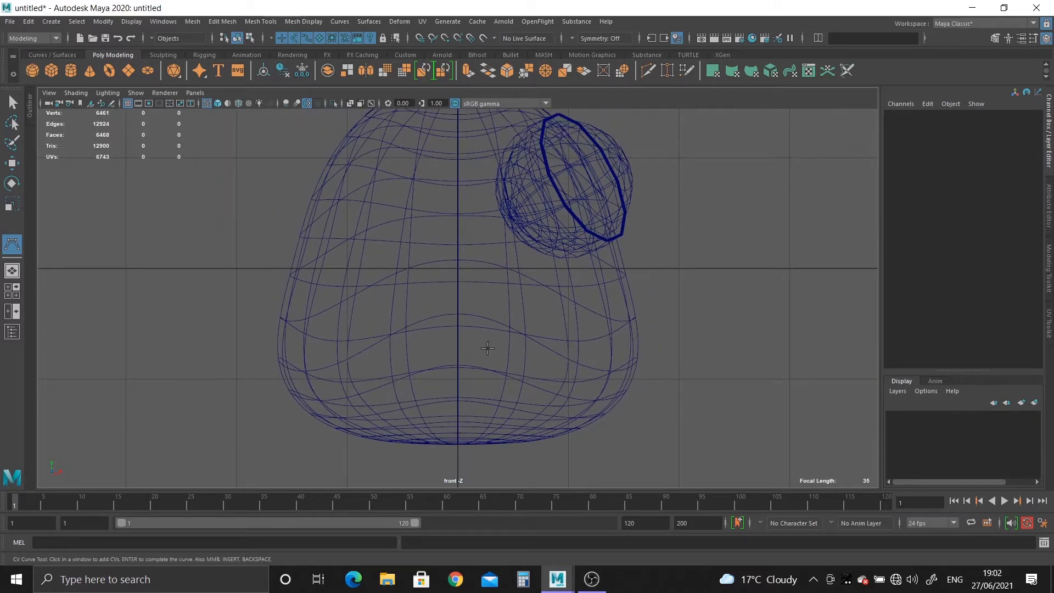
click(461, 246)
click(500, 248)
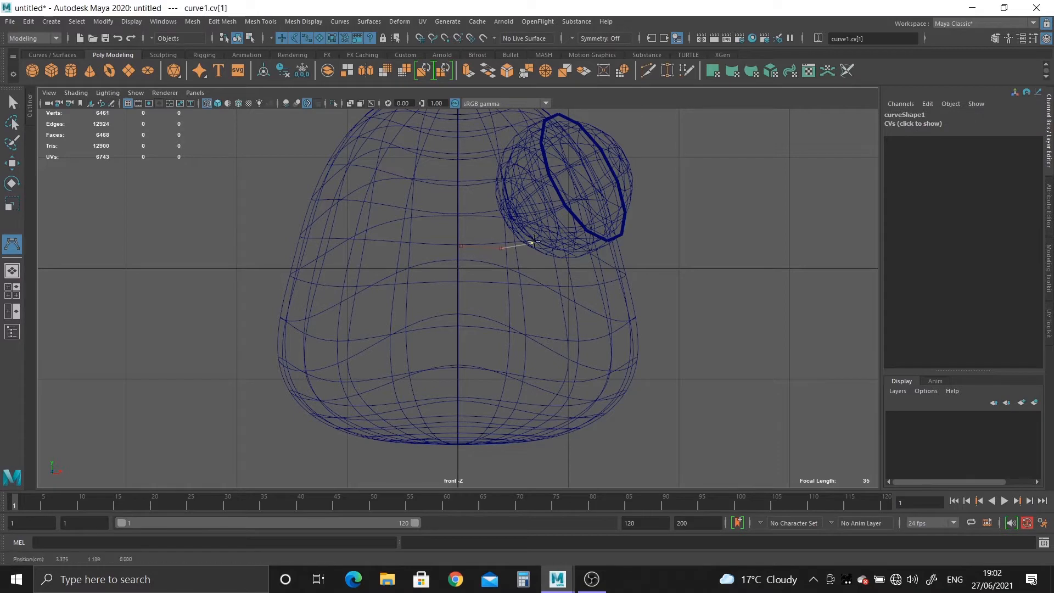
click(551, 237)
click(586, 252)
click(589, 325)
click(473, 409)
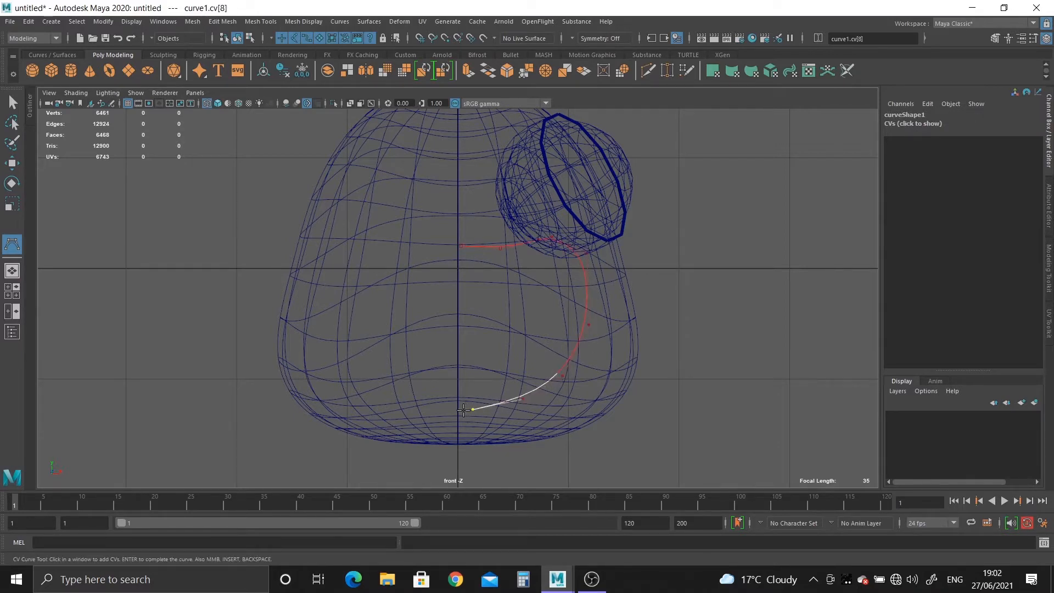
click(14, 104)
Step: Snap the curve's two end control vertices onto the vertical centre axis of the head
scroll(448, 260, up, 2)
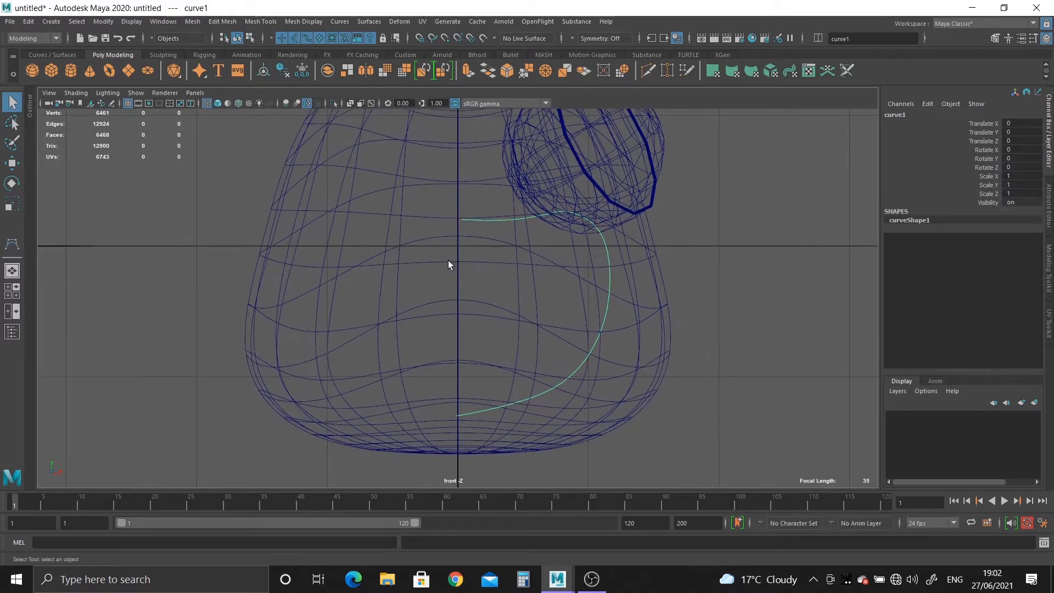
scroll(526, 221, up, 1)
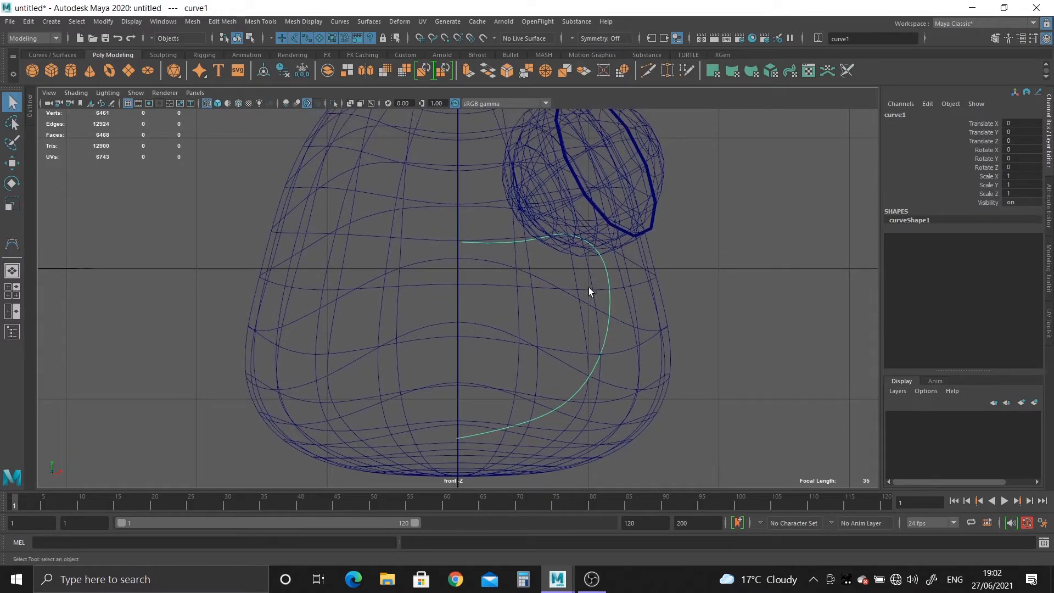
right_click(609, 275)
right_drag(609, 276, 538, 276)
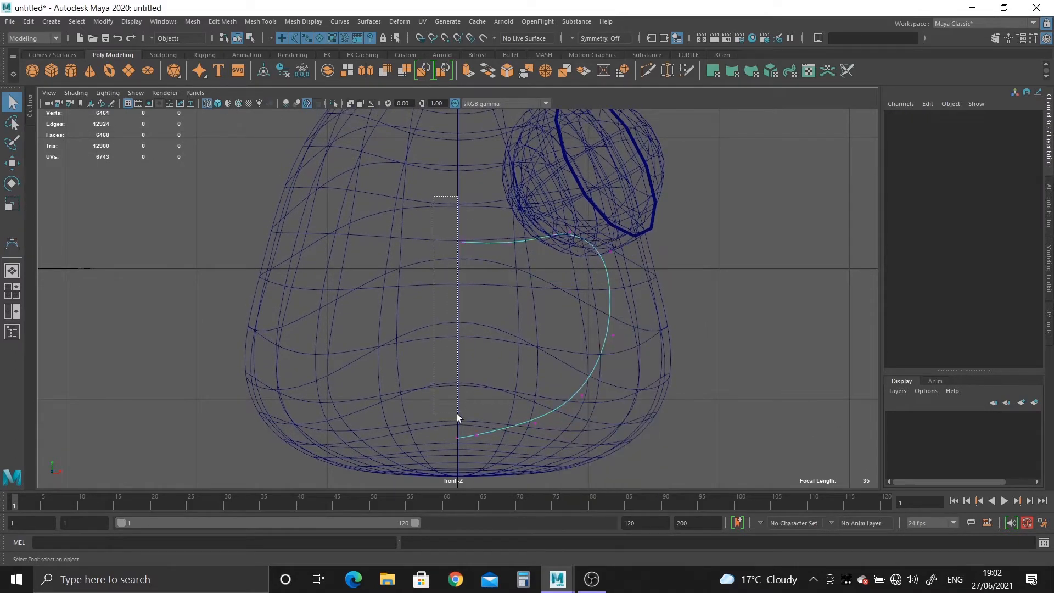
drag(456, 414, 463, 466)
key(w)
drag(465, 340, 387, 338)
drag(547, 341, 559, 339)
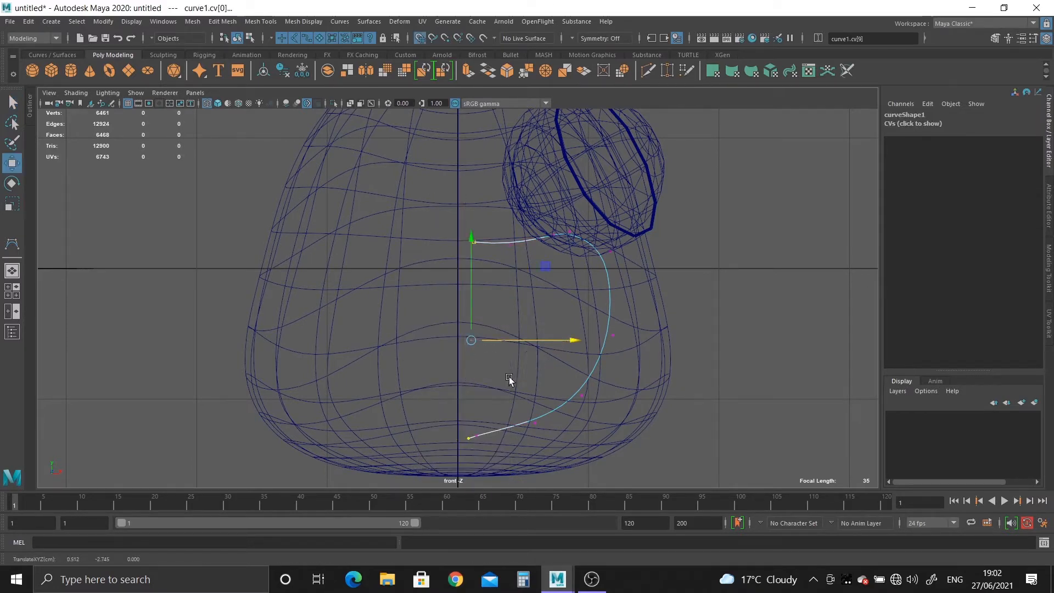
middle_drag(456, 384, 457, 383)
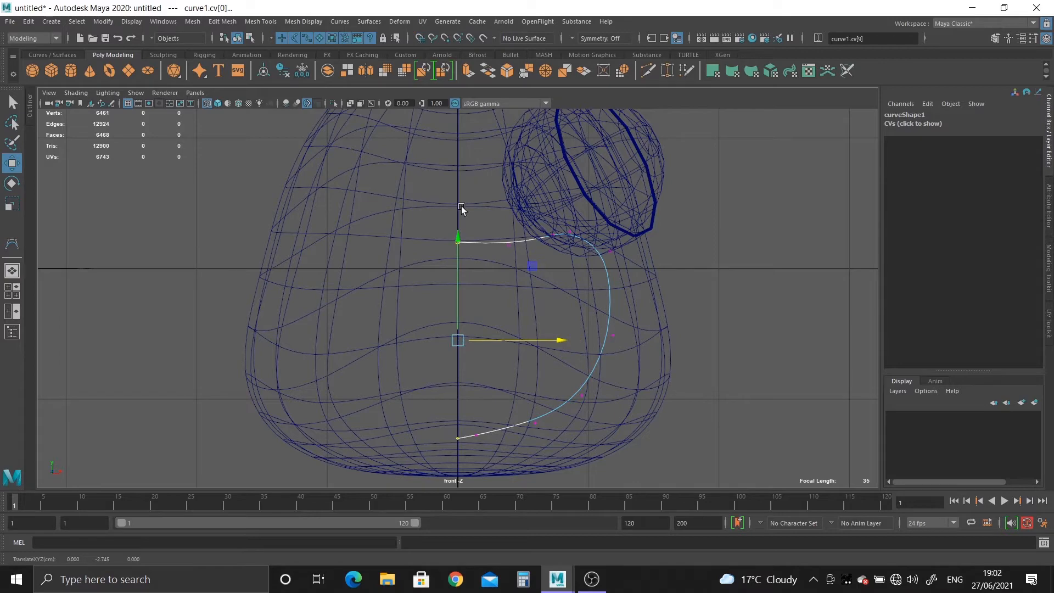
Step: Move all the curve's control vertices forward along Z until the curve sits in front of the head, then return to object mode
drag(350, 165, 675, 486)
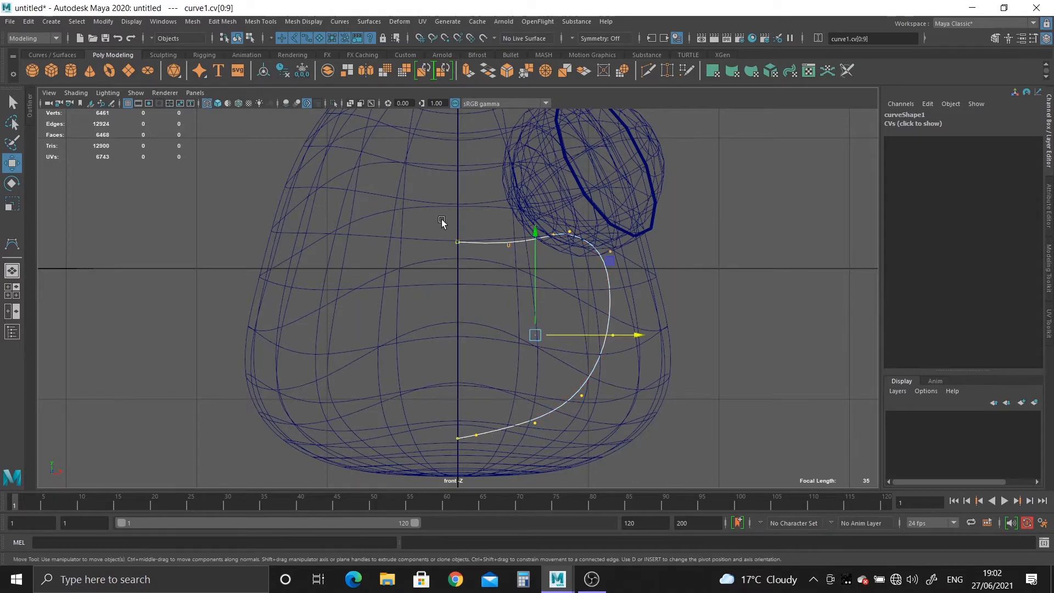
key(space)
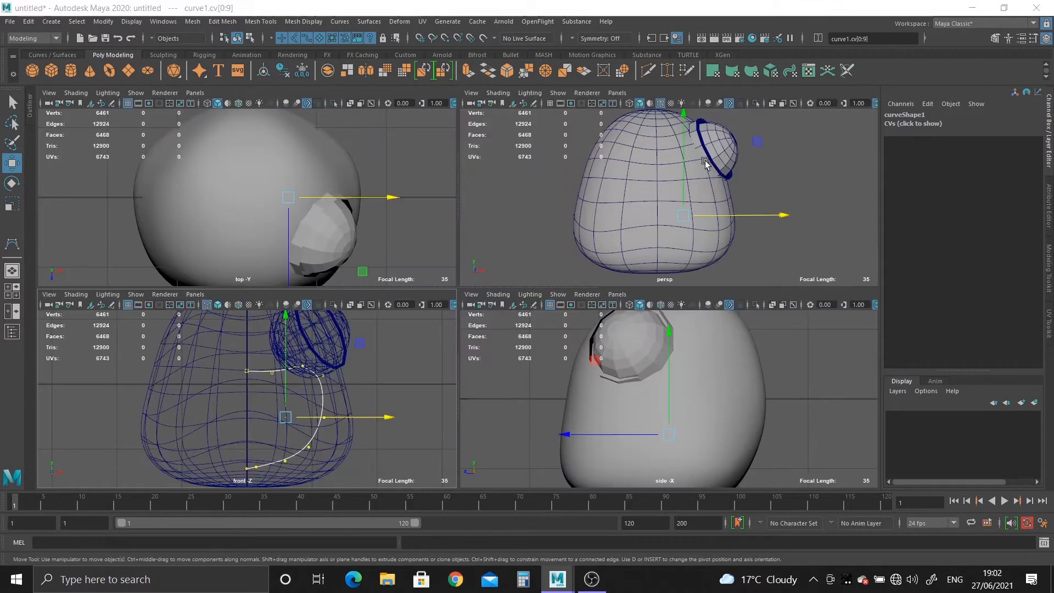
key(space)
alt+drag(598, 278, 398, 244)
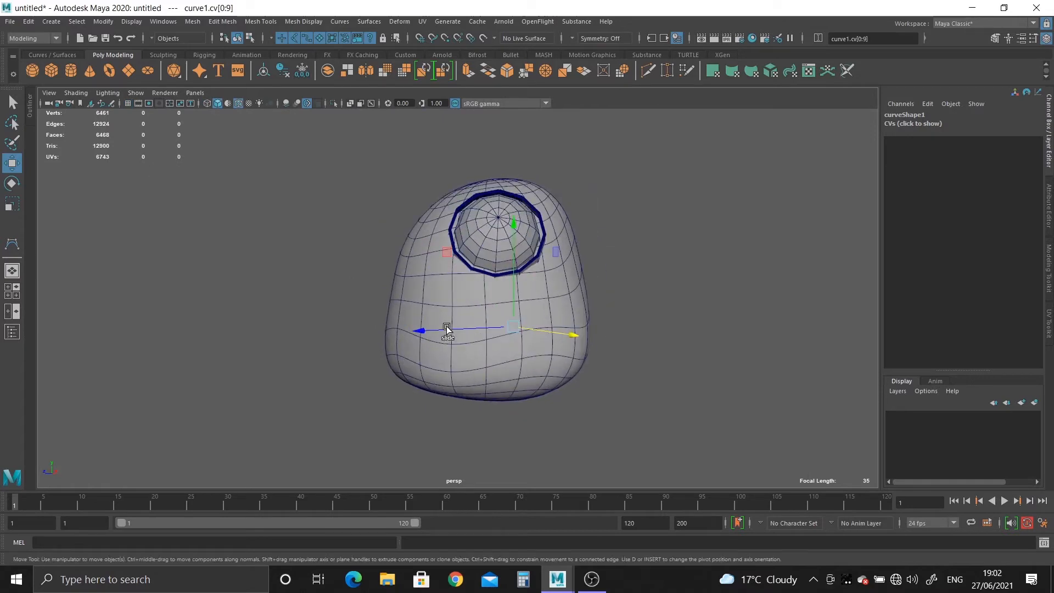
drag(447, 330, 324, 329)
alt+right_drag(330, 332, 440, 380)
right_drag(390, 258, 439, 232)
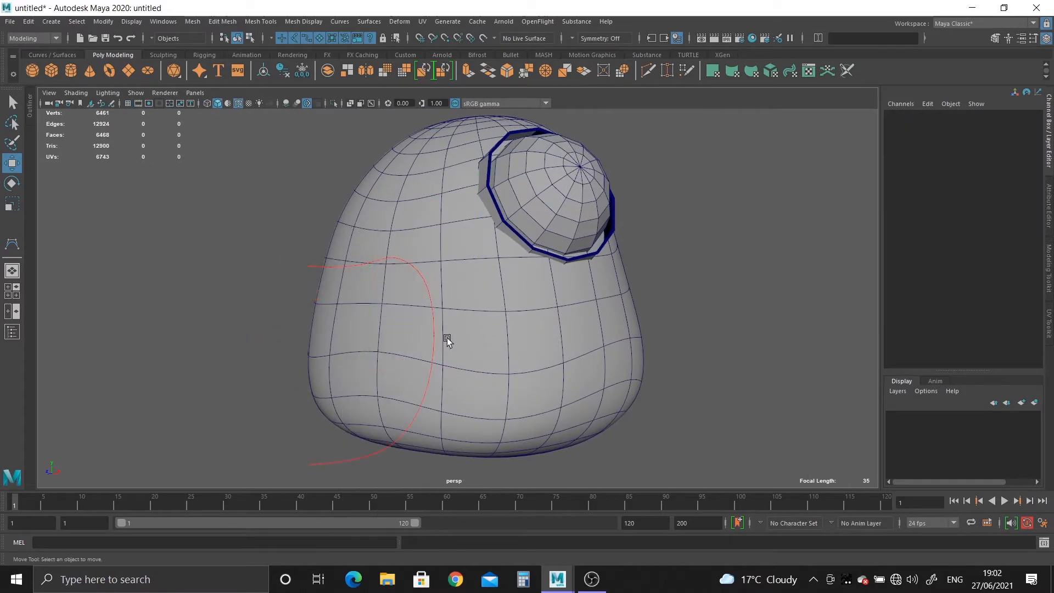
Step: Smooth the unsmoothed head mesh with 2 divisions and delete its construction history
click(449, 381)
mouse_move(450, 381)
alt+mouse_down()
mouse_move(544, 386)
mouse_move(512, 387)
mouse_move(509, 290)
mouse_move(482, 391)
mouse_move(447, 363)
alt+mouse_up()
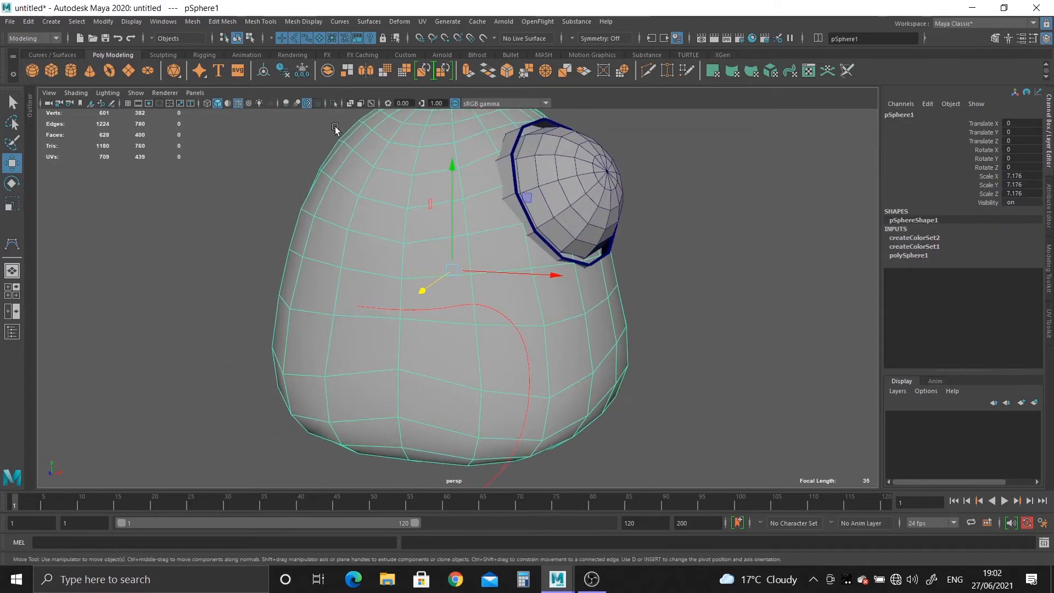
click(190, 22)
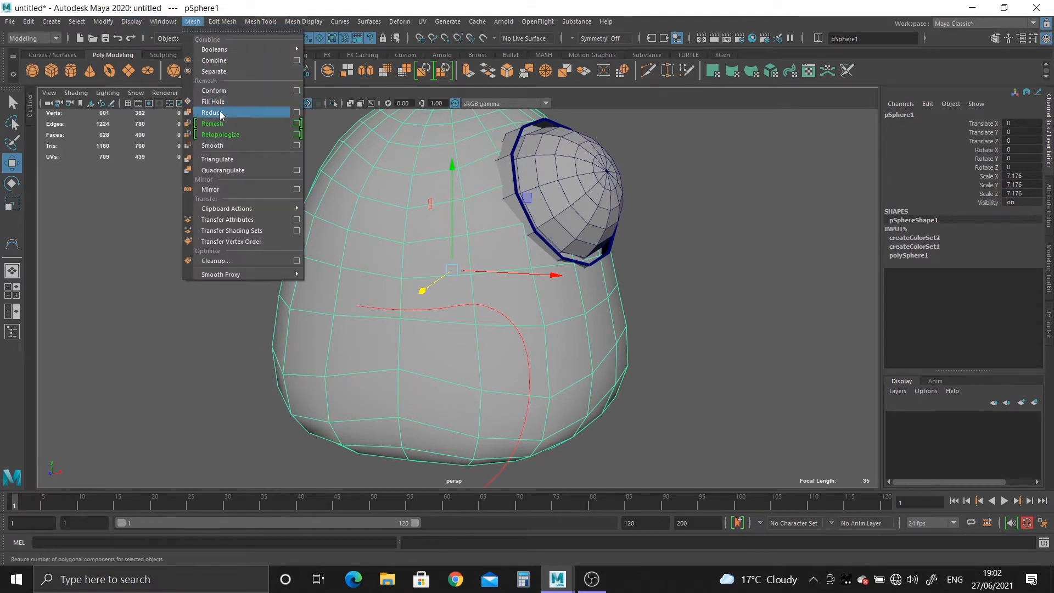
click(226, 146)
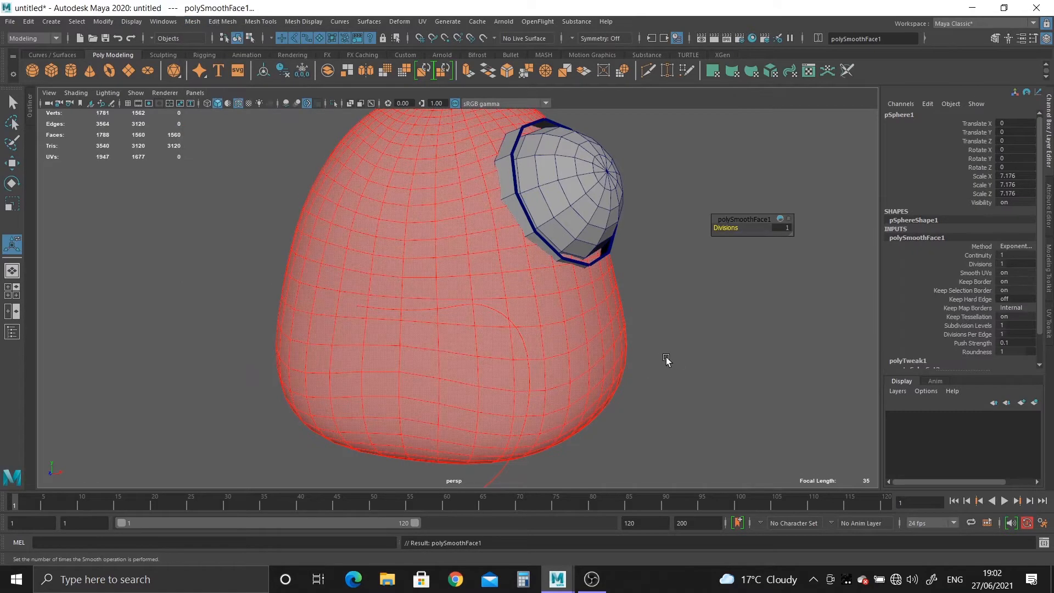
click(667, 360)
alt+drag(594, 361, 579, 334)
click(611, 324)
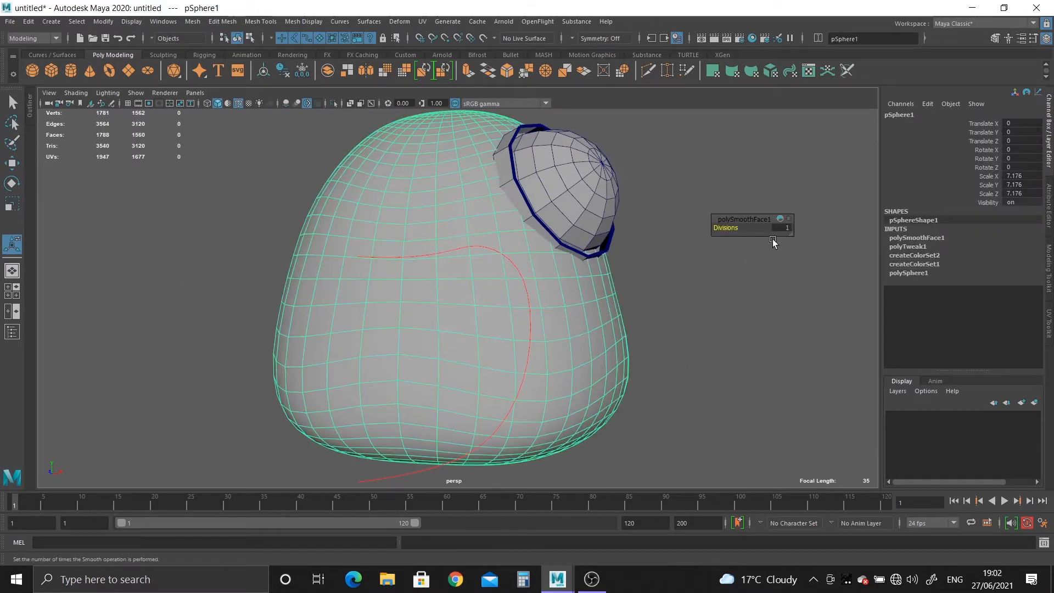
text(2)
key(Return)
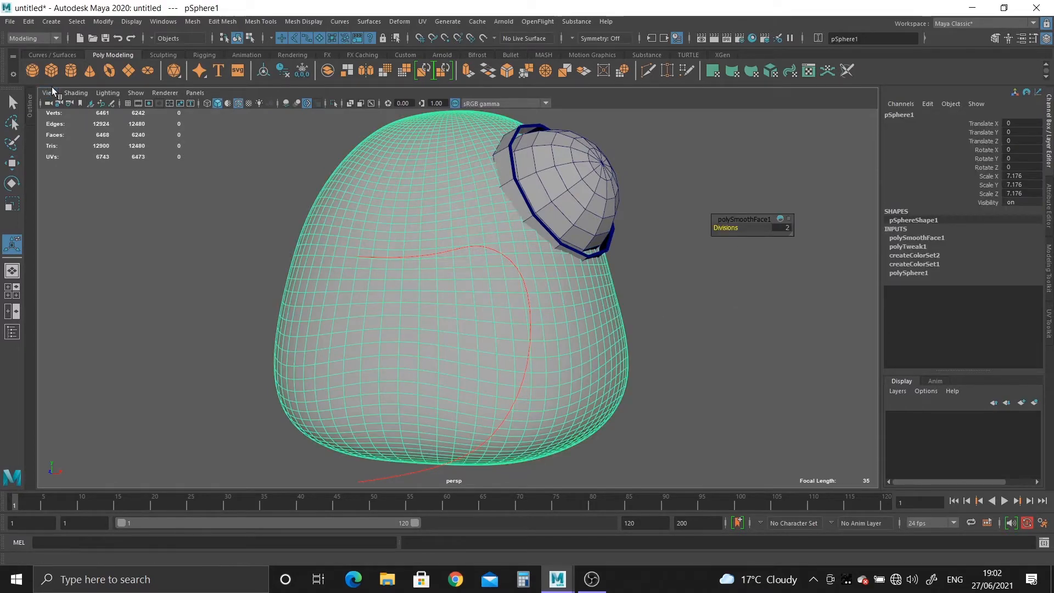
click(281, 75)
click(245, 235)
alt+drag(245, 235, 345, 259)
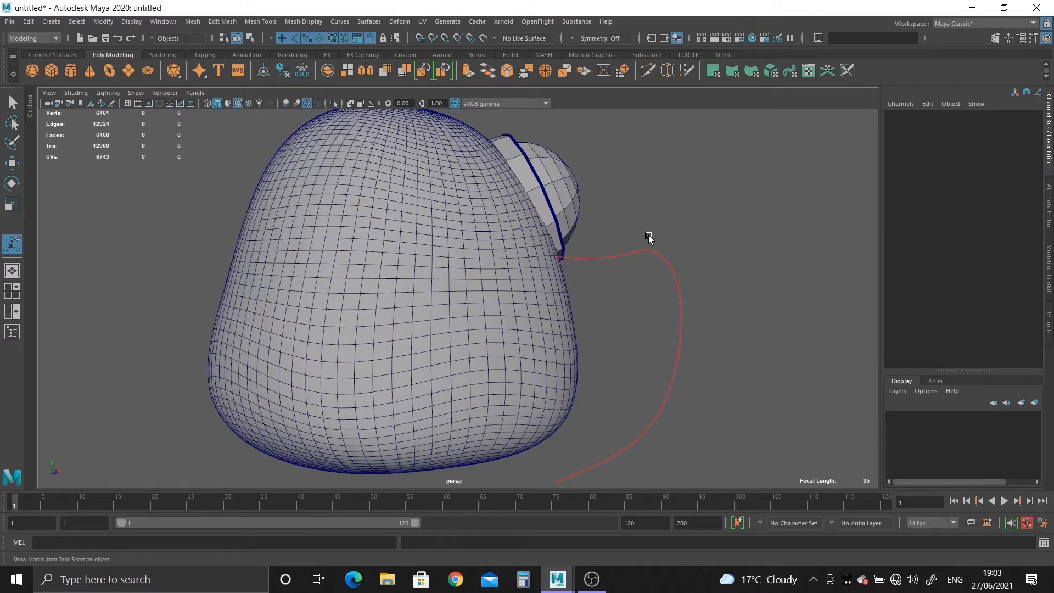
Step: In the front view, project the drawn curve onto the head mesh
drag(648, 235, 633, 287)
shift+click(521, 350)
alt+drag(511, 355, 446, 357)
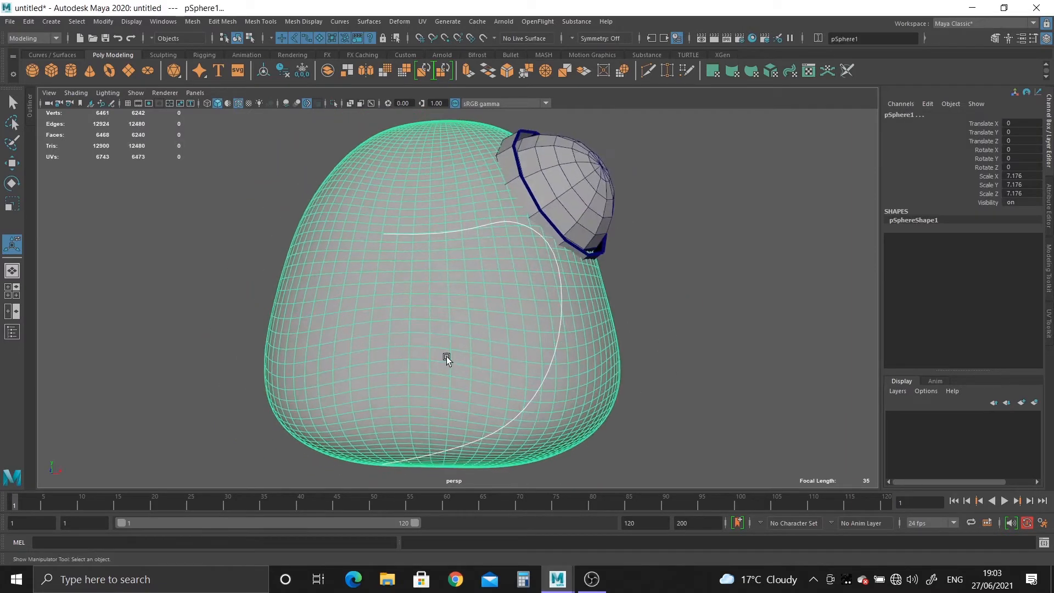
scroll(446, 357, down, 3)
alt+drag(417, 283, 503, 308)
drag(566, 303, 672, 405)
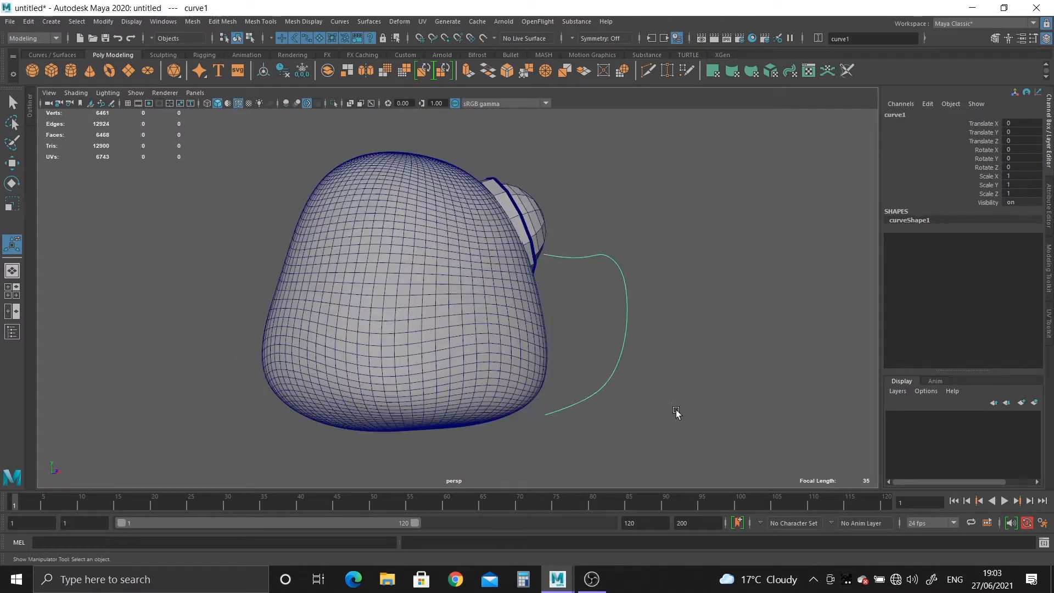
shift+click(464, 305)
key(space)
key(space)
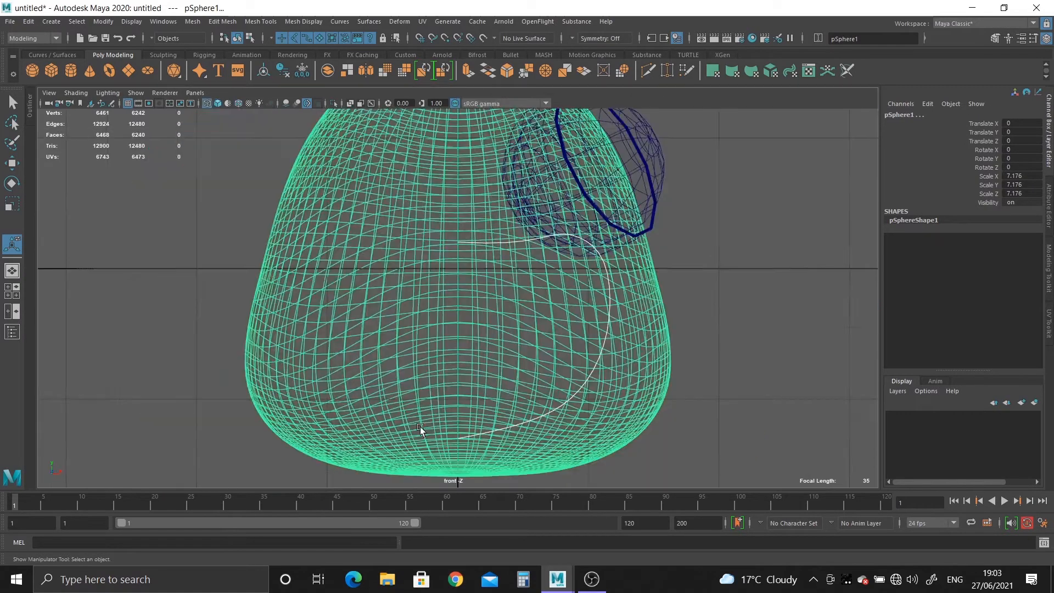
alt+right_drag(420, 427, 337, 330)
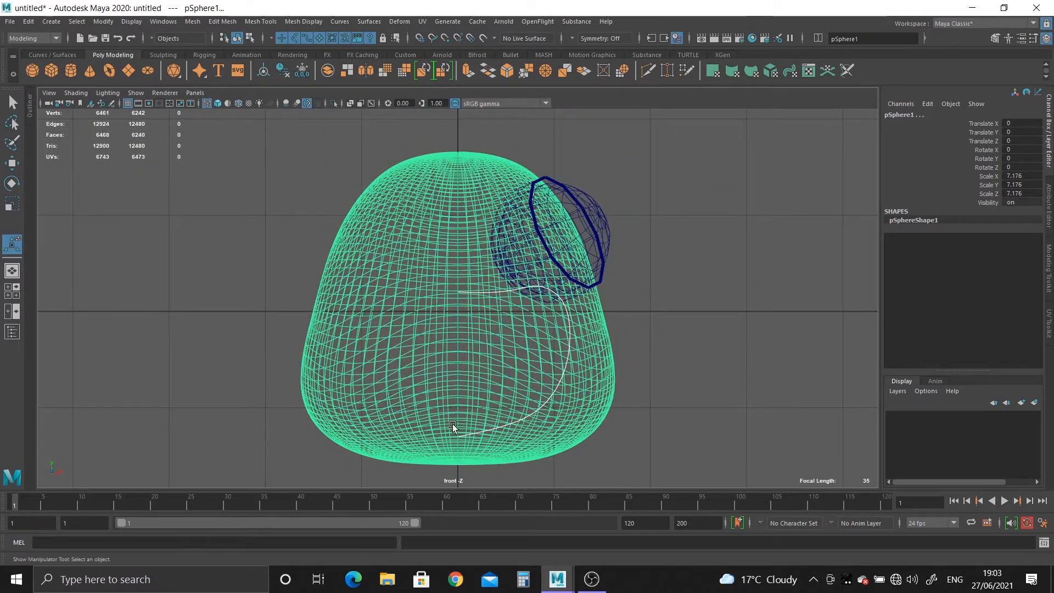
click(215, 23)
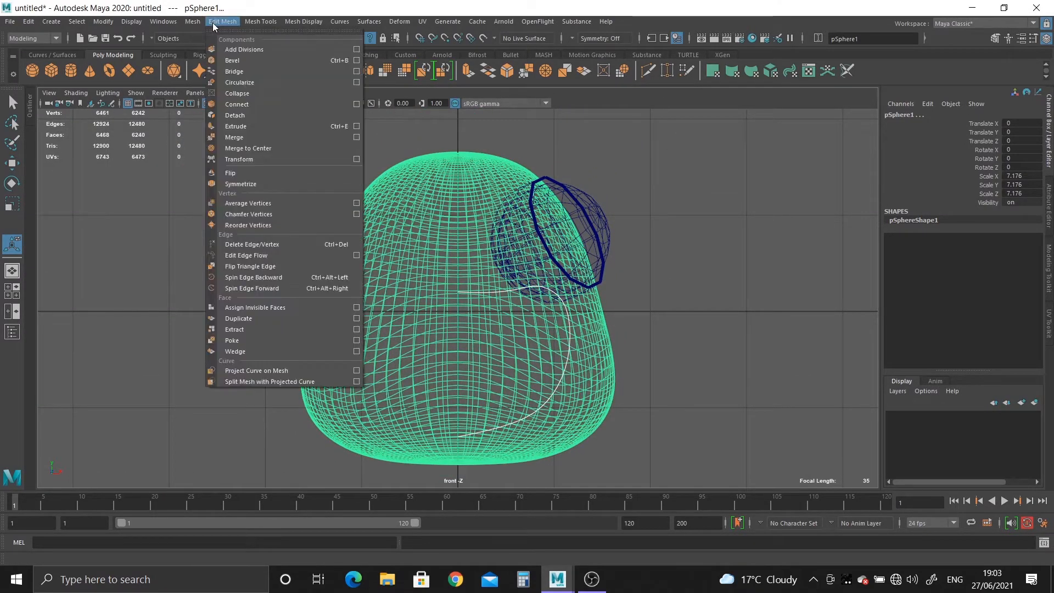
click(242, 370)
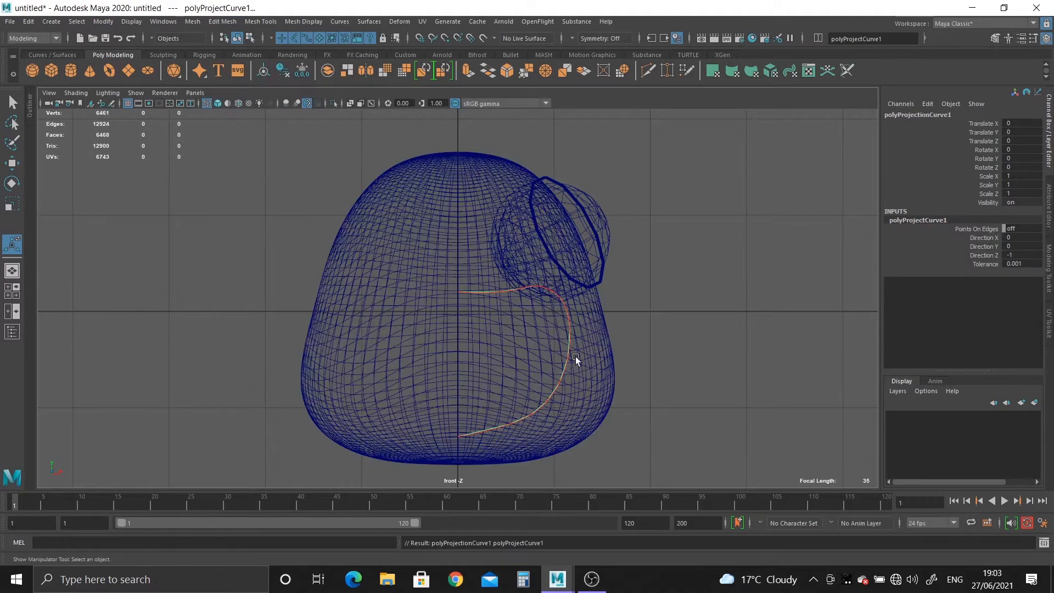
Step: Center the pivot of the original drawn curve in the perspective view
key(space)
key(space)
alt+drag(706, 295, 447, 377)
click(448, 378)
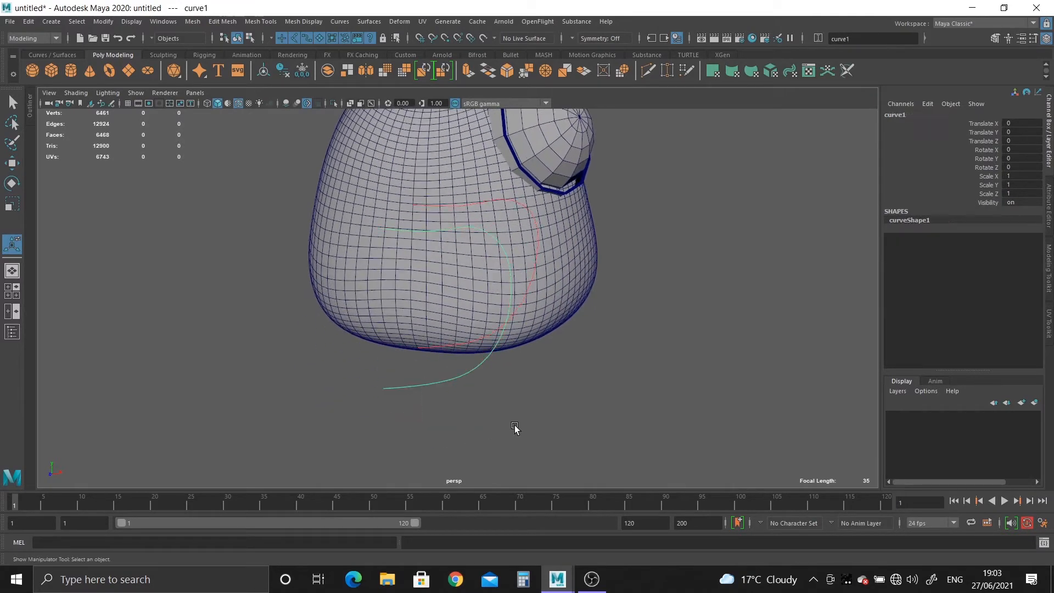
alt+drag(516, 426, 384, 337)
key(w)
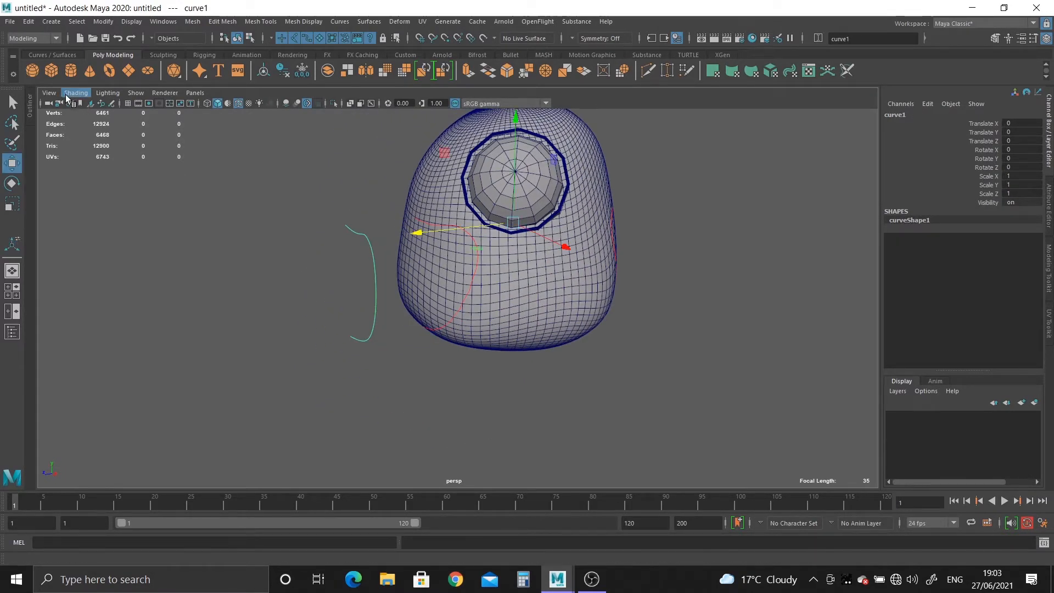
click(264, 70)
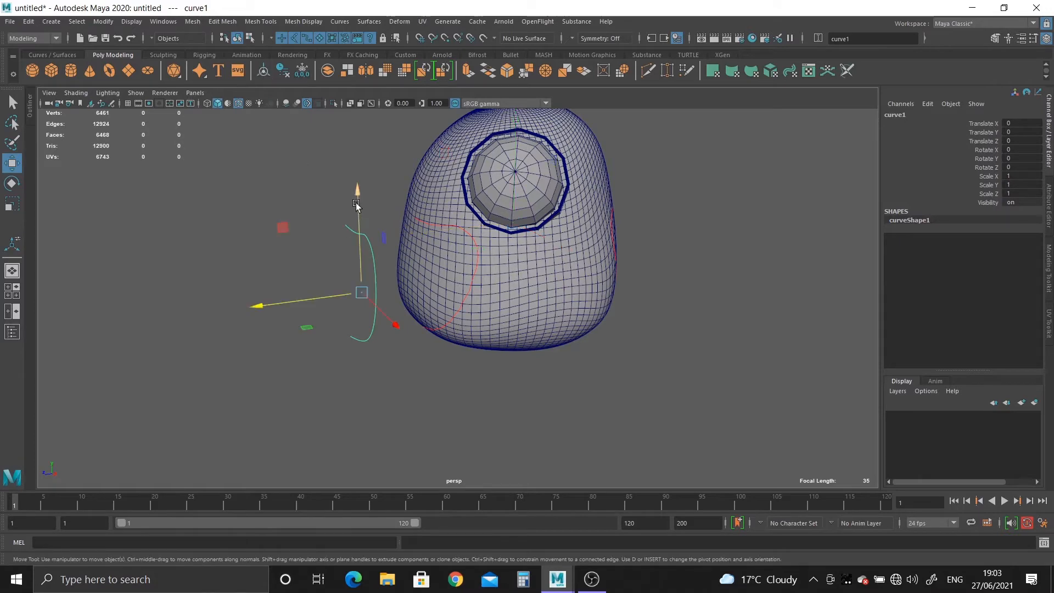
Step: Try to raise the whole drawn curve along Y to shift its projection, and undo the moves
drag(355, 203, 436, 220)
scroll(437, 220, up, 1)
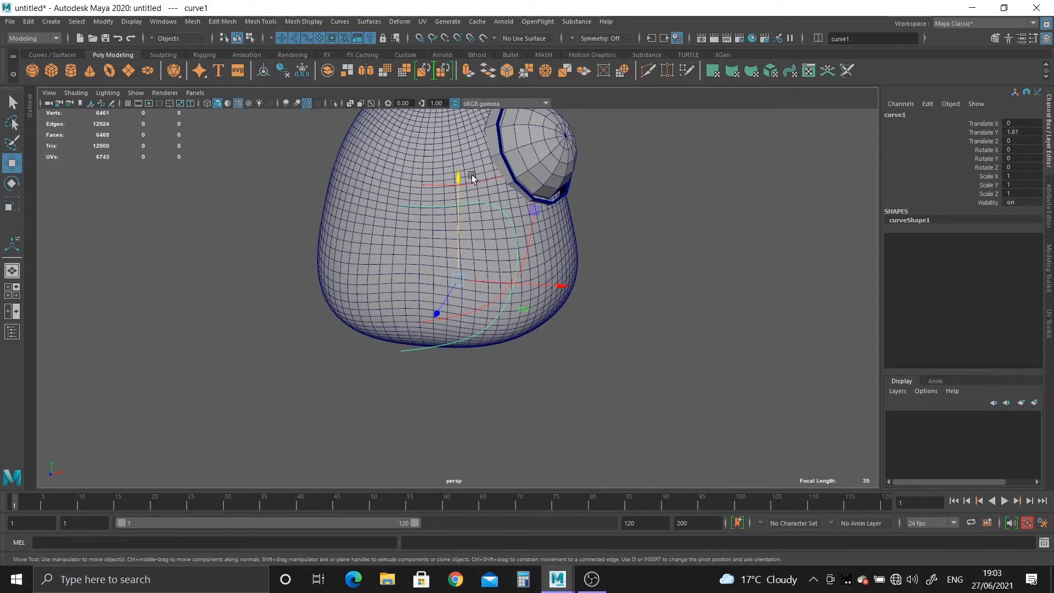
mouse_move(461, 175)
mouse_down()
mouse_move(462, 196)
mouse_move(473, 169)
mouse_up()
alt+drag(477, 205, 393, 348)
key(ctrl+z)
key(ctrl+z)
Step: Switch the drawn curve to control-vertex editing and raise its upper control vertices along Y toward the eye
right_drag(334, 312, 305, 311)
alt+drag(304, 310, 316, 301)
drag(303, 219, 360, 268)
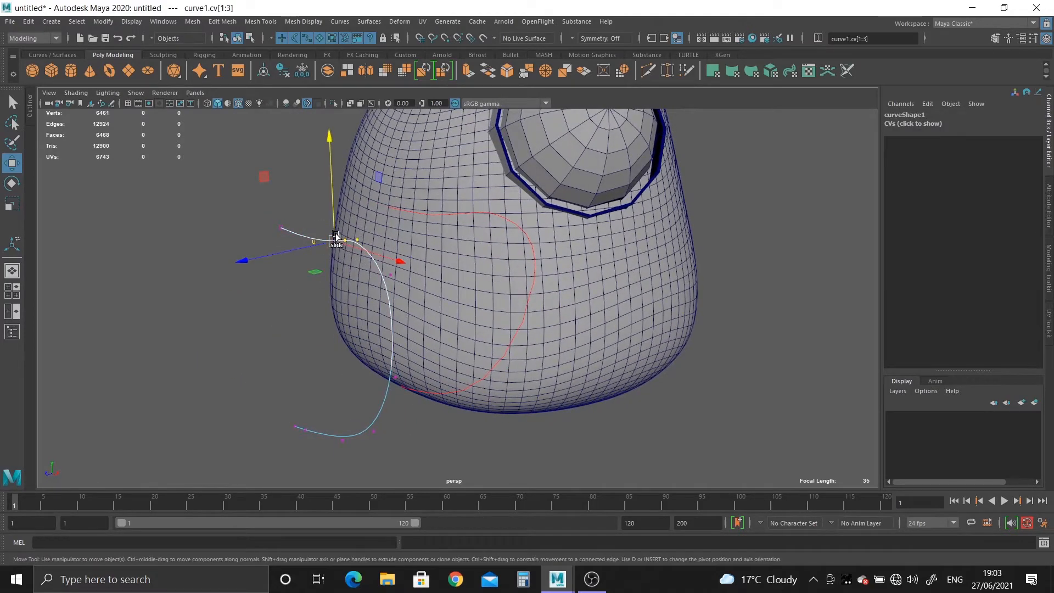
drag(335, 235, 334, 197)
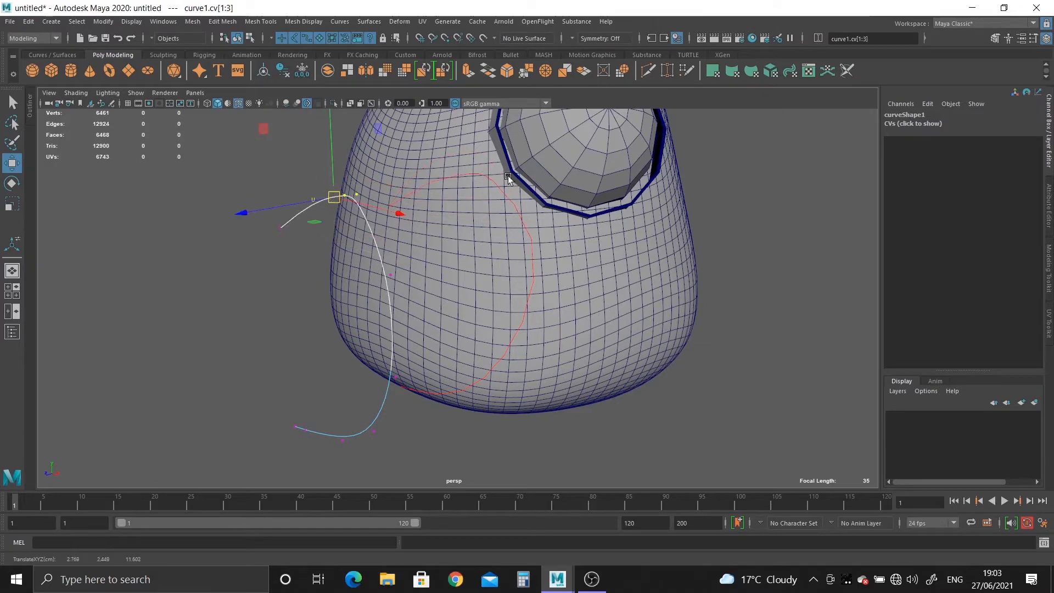
alt+drag(437, 245, 386, 248)
shift+drag(504, 297, 505, 297)
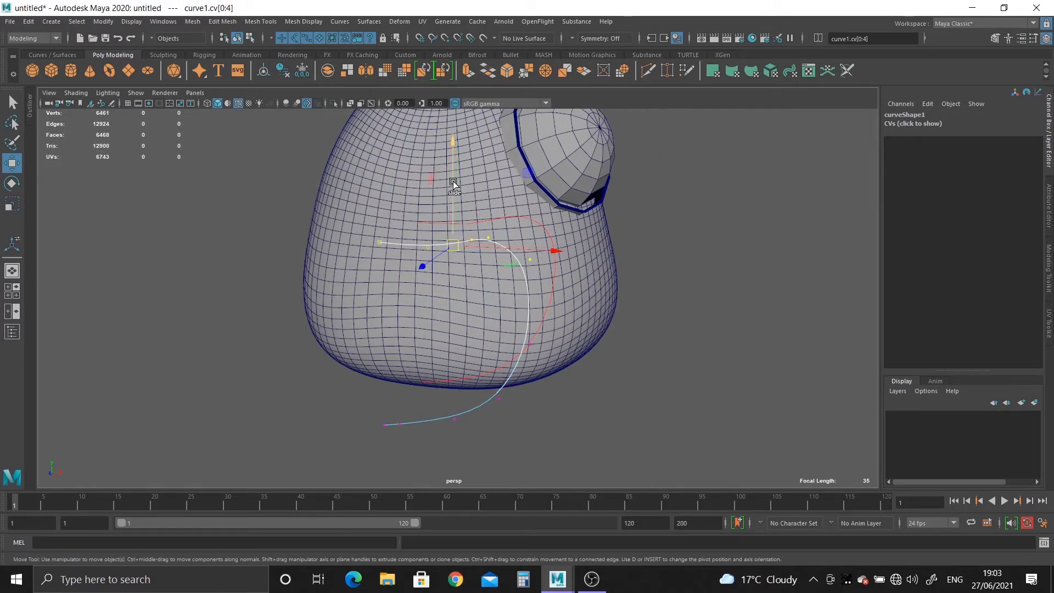
Step: Move the curve's two cheek-side control vertices outward along X to widen the outline
alt+drag(492, 225, 543, 301)
drag(559, 330, 555, 328)
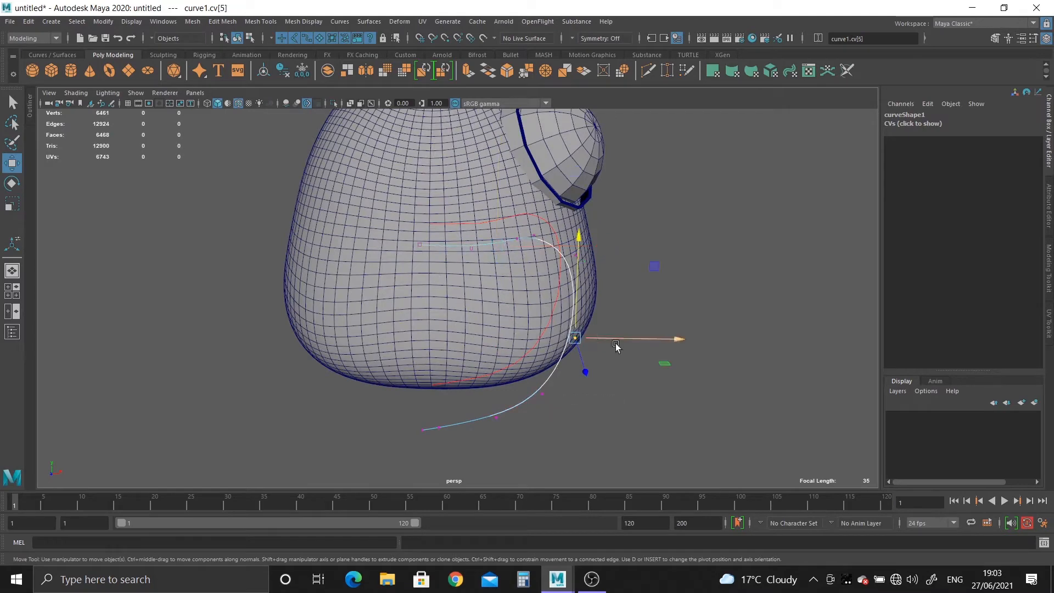
drag(685, 411, 560, 234)
alt+drag(647, 316, 424, 360)
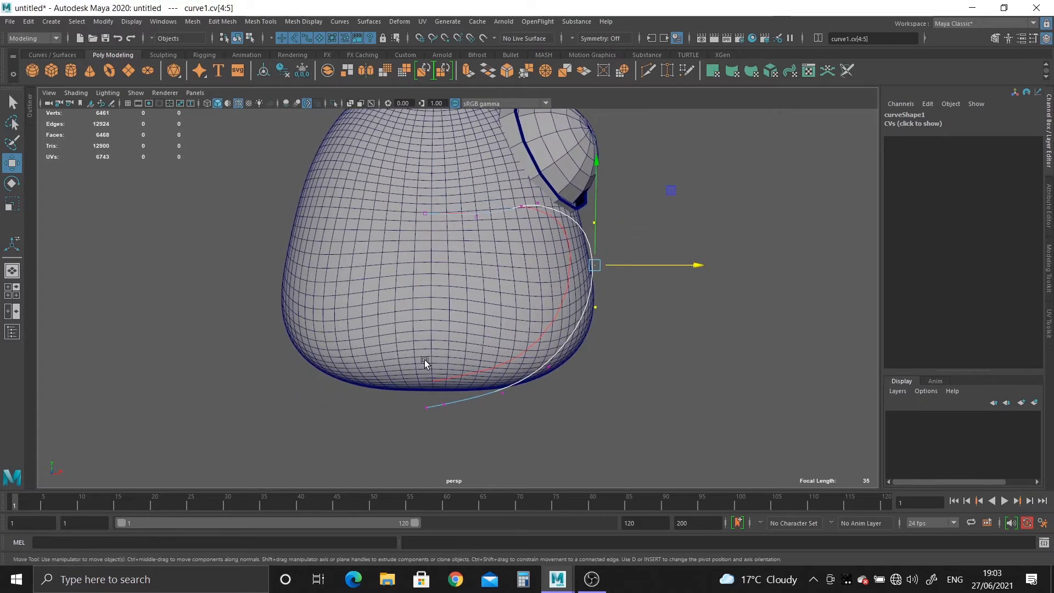
Step: Raise the three control vertices at the curve's lower end along Y
drag(472, 464, 384, 400)
drag(436, 313, 437, 287)
drag(376, 351, 516, 443)
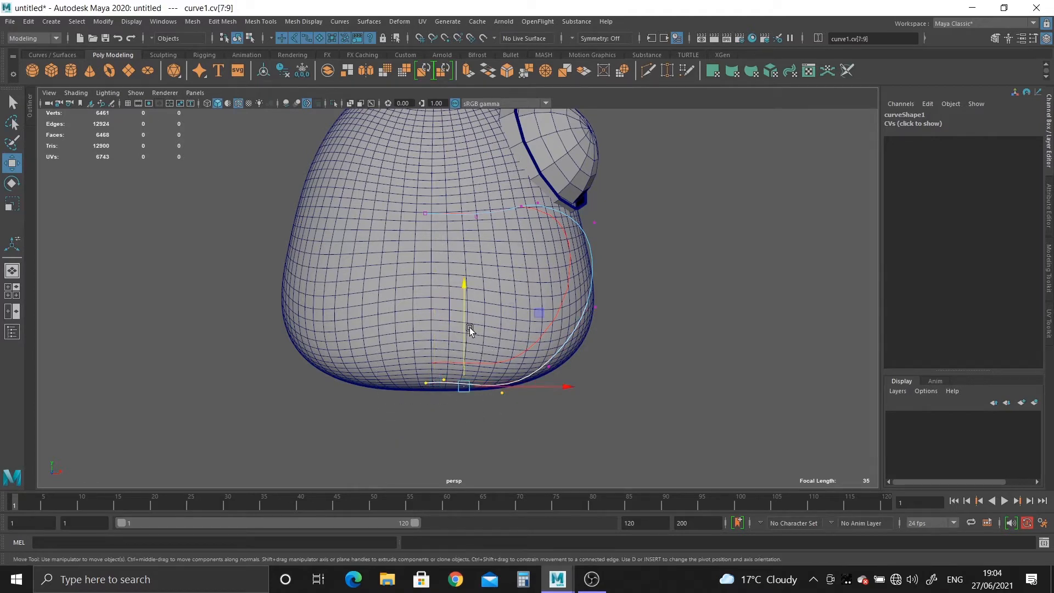
drag(468, 329, 467, 317)
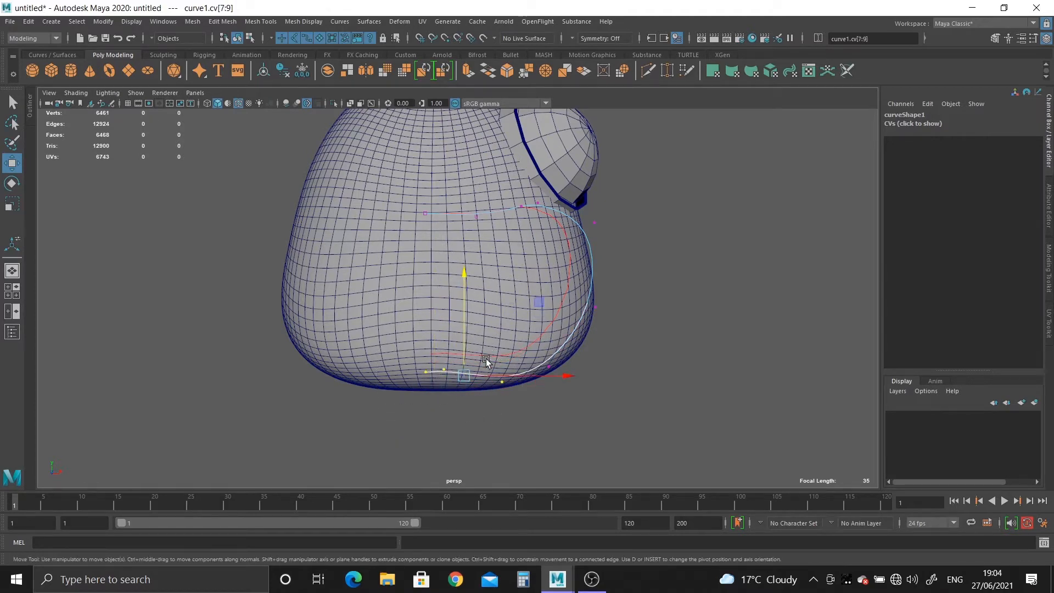
Step: Raise the third-from-last control vertex along Y to flatten the outline's lower edge, and return the curve to object mode
click(502, 381)
drag(500, 357, 497, 345)
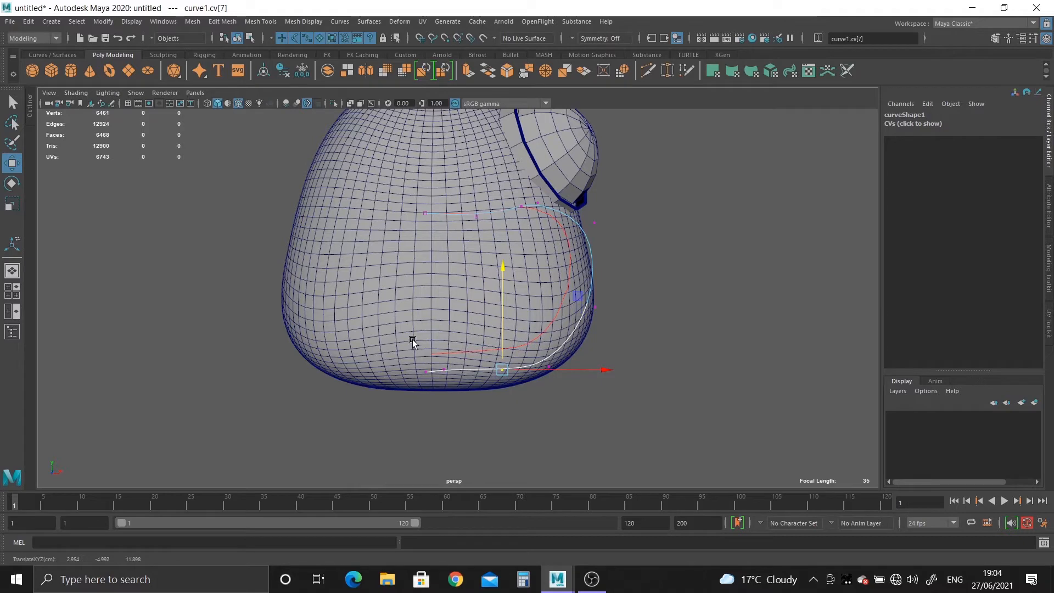
click(444, 370)
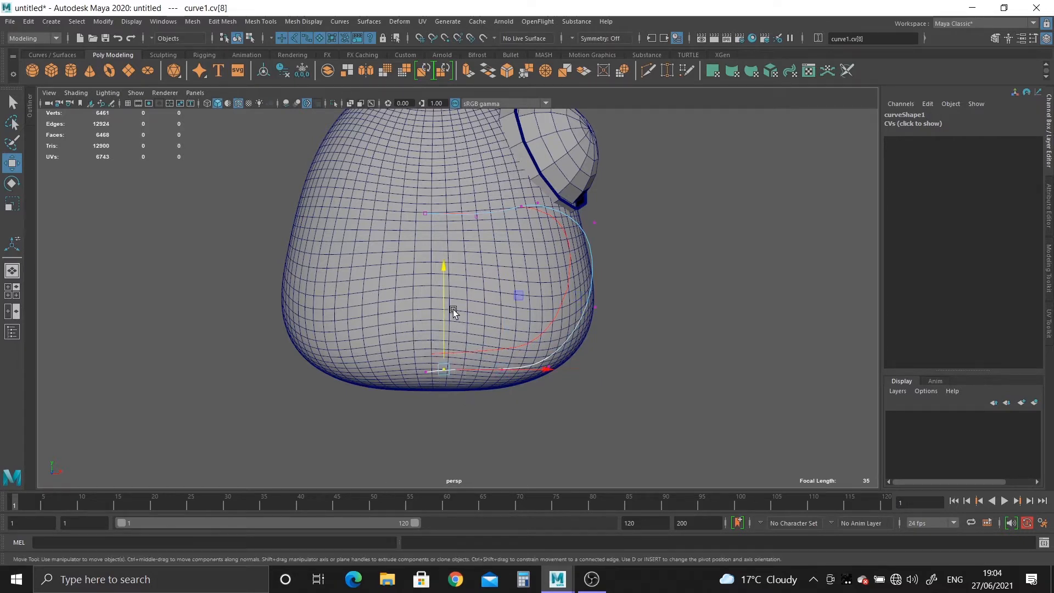
click(497, 349)
alt+drag(528, 375, 337, 294)
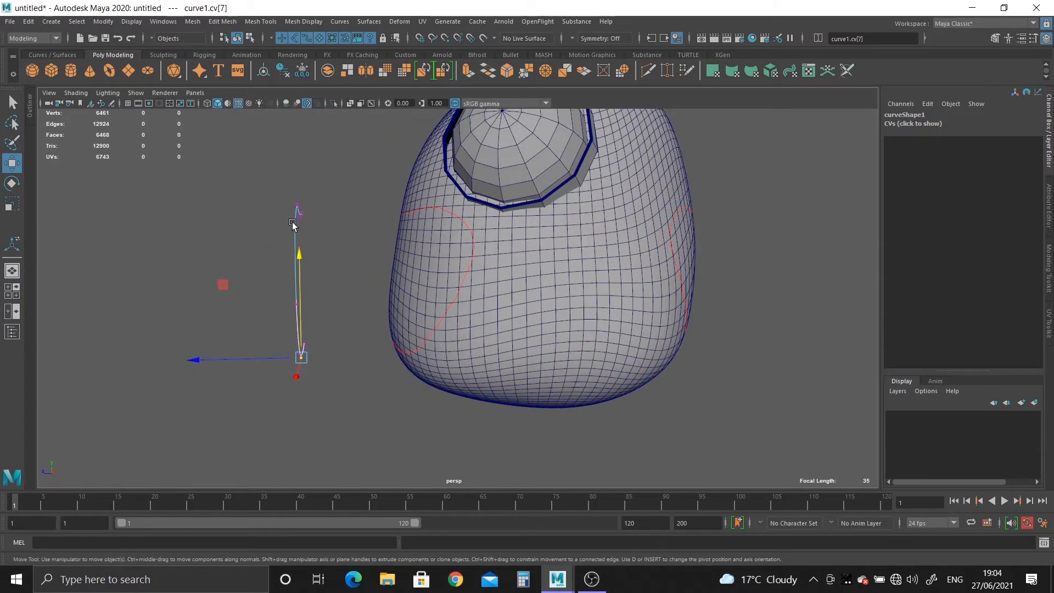
right_drag(293, 225, 345, 207)
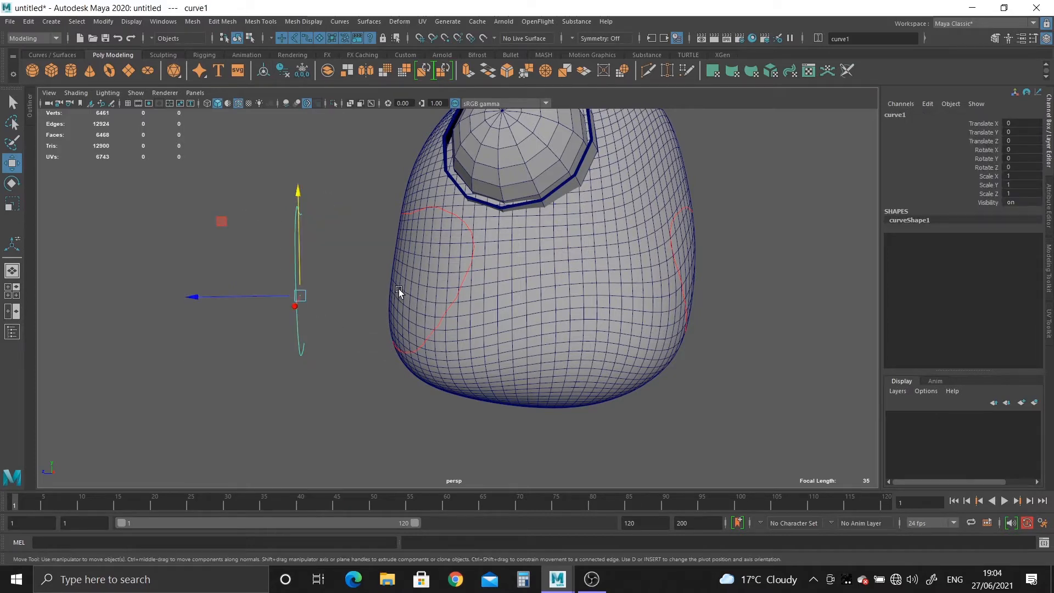
Step: Try to move the original curve upward along Y in front of the head, and undo it
click(511, 379)
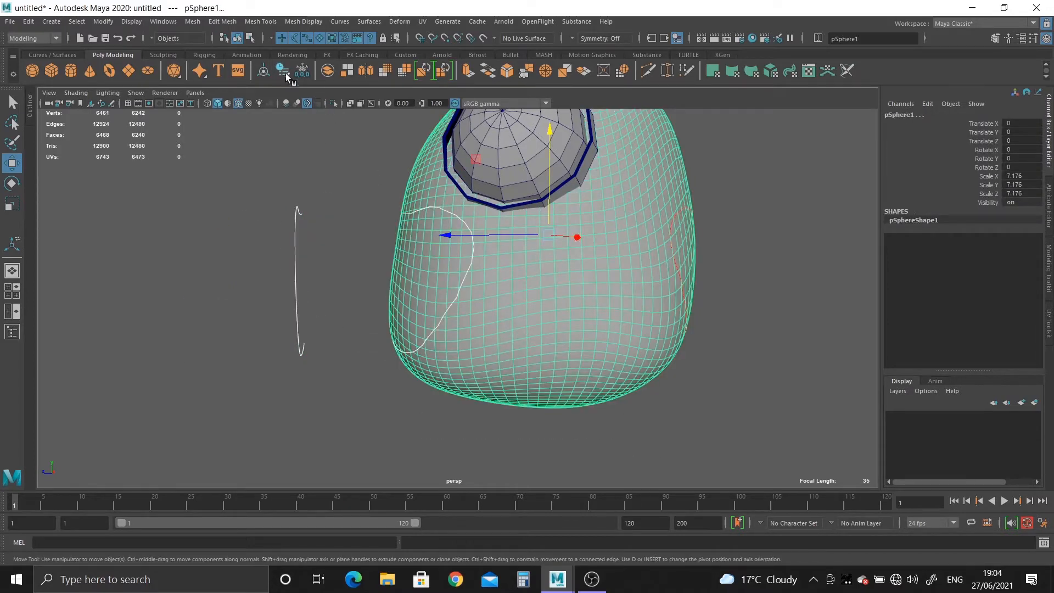
click(299, 251)
drag(299, 200, 321, 165)
key(ctrl+z)
key(ctrl+z)
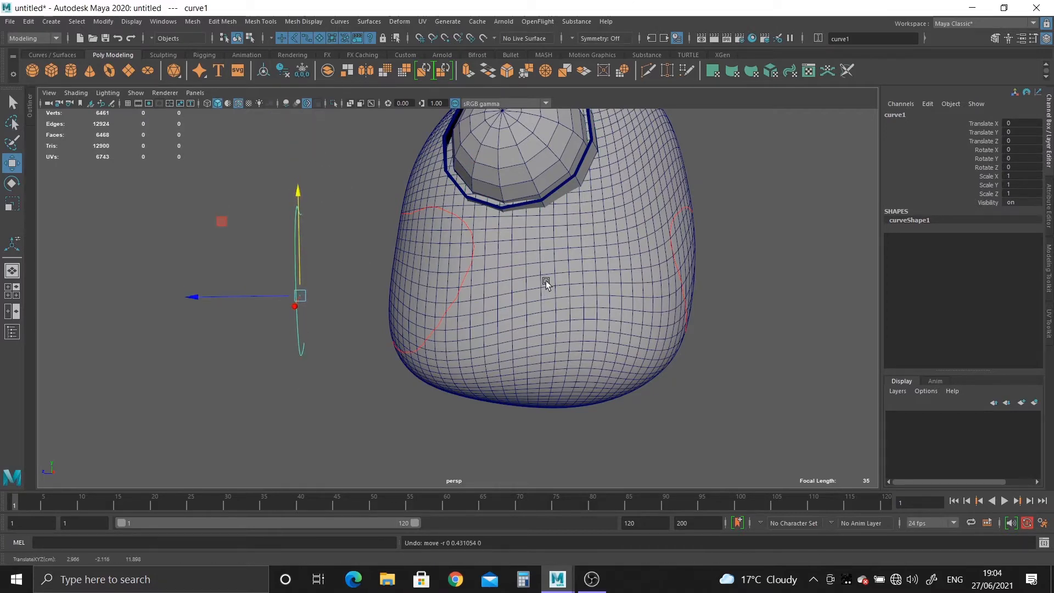
Step: Delete the projected curve on the back of the head and the original drawn curve in front of it
alt+drag(546, 283, 546, 225)
click(548, 221)
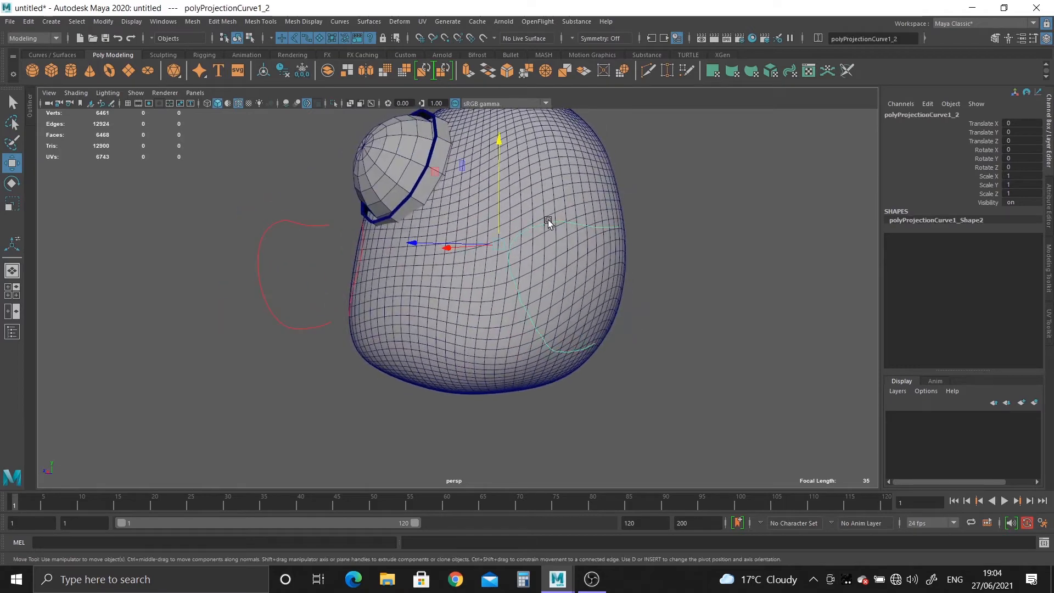
click(605, 260)
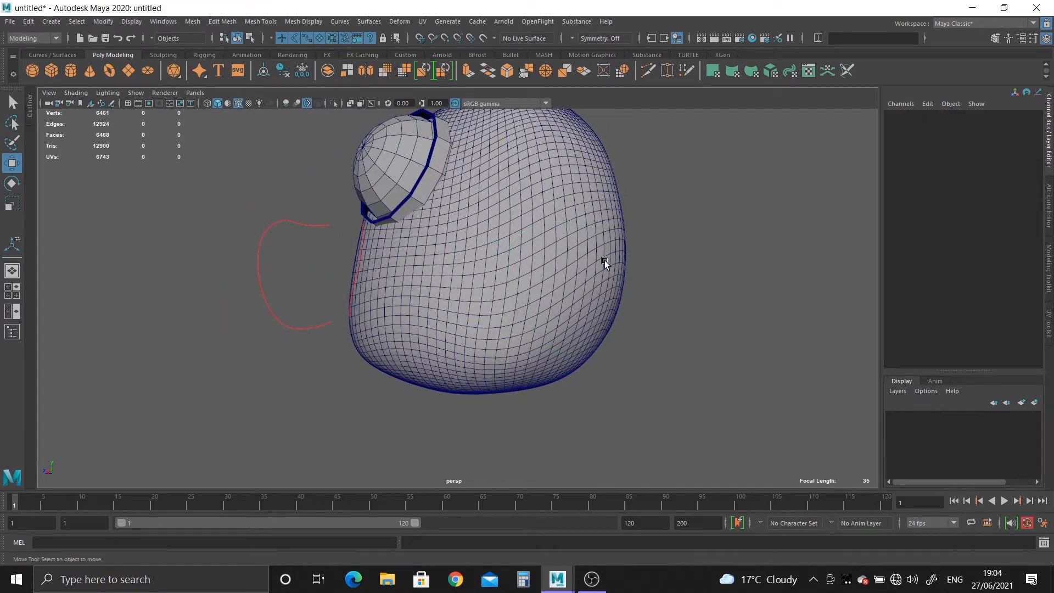
alt+drag(605, 260, 560, 177)
click(567, 321)
click(589, 333)
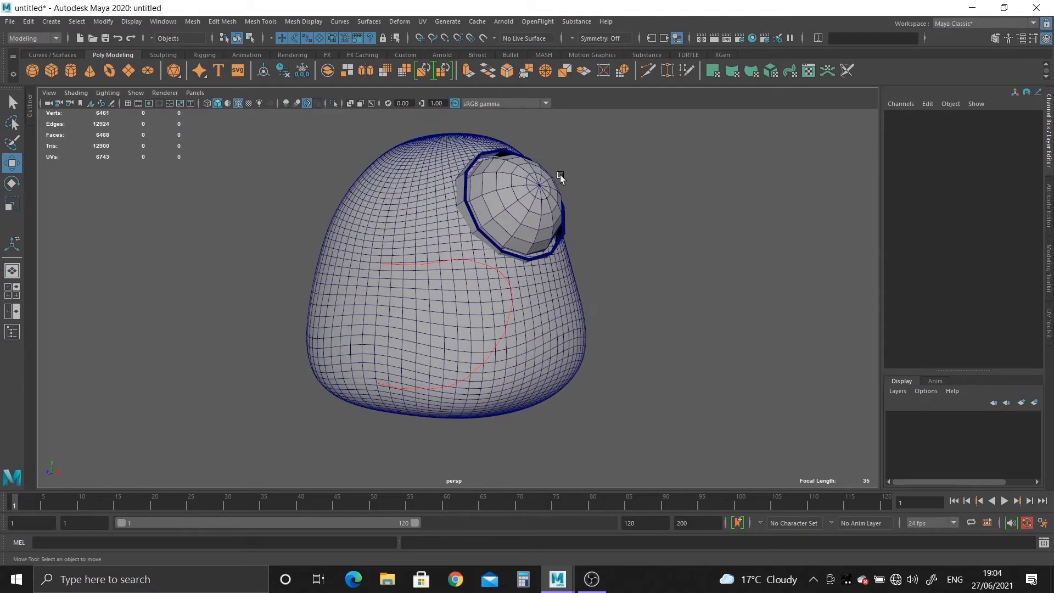
Step: Assign the left eye to a new display layer and hide that layer
click(561, 176)
click(1036, 402)
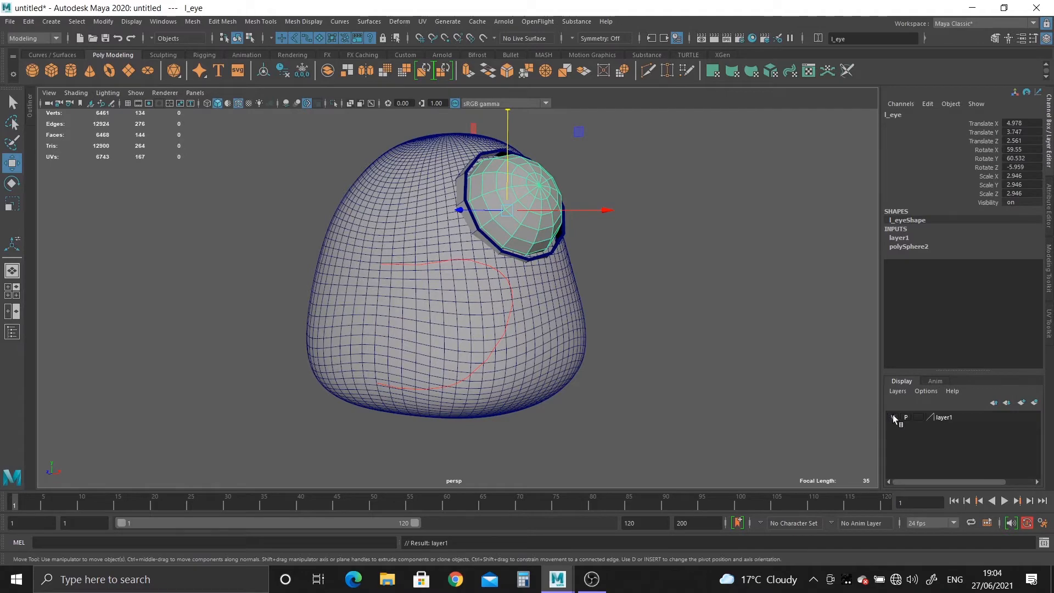
click(893, 417)
Step: Smooth the left eyelid mesh with 2 divisions
alt+drag(725, 340, 489, 255)
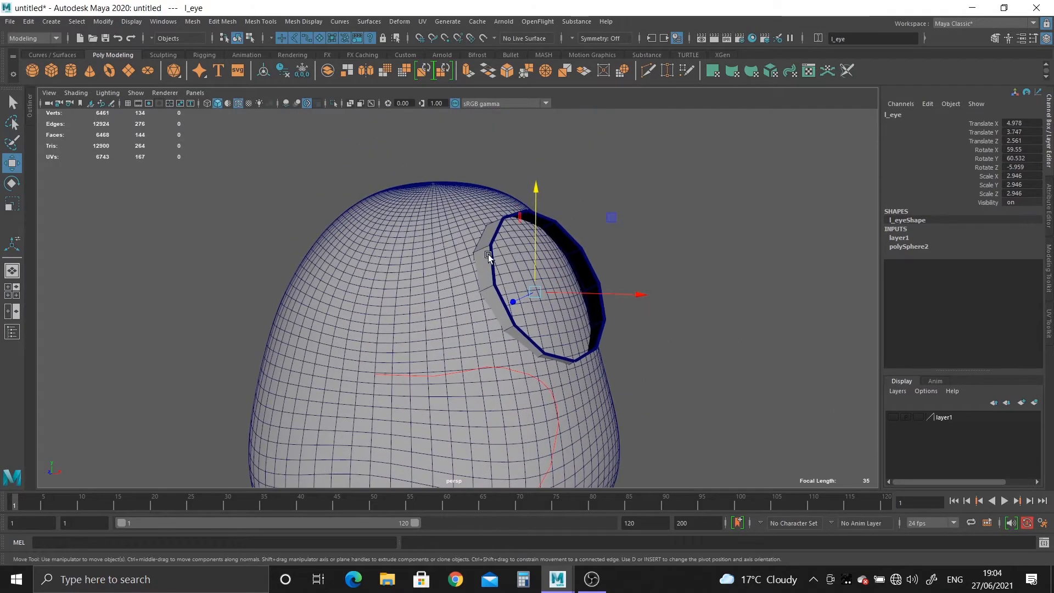
click(489, 255)
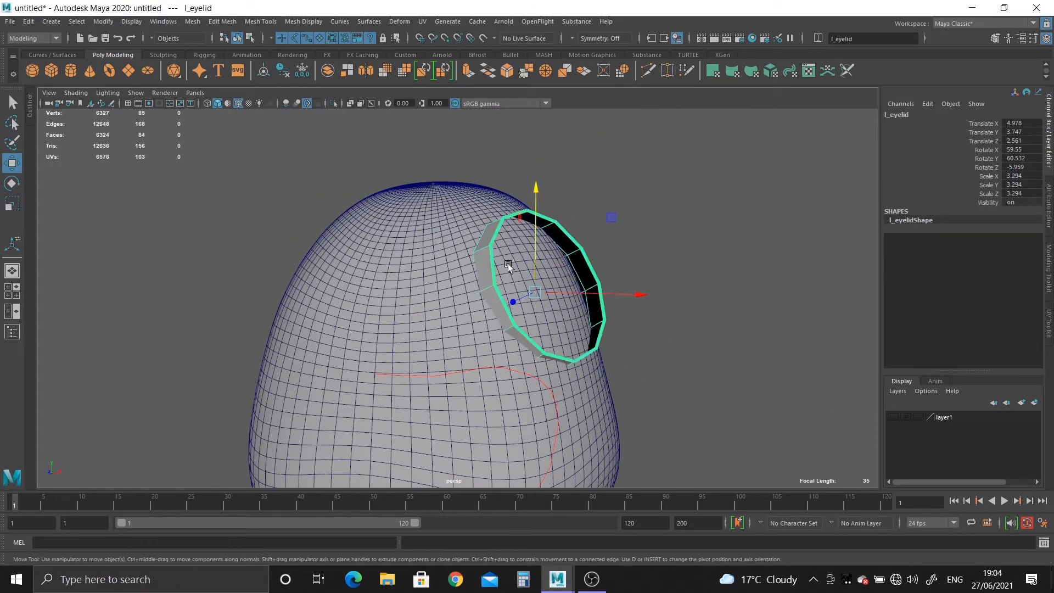
click(193, 21)
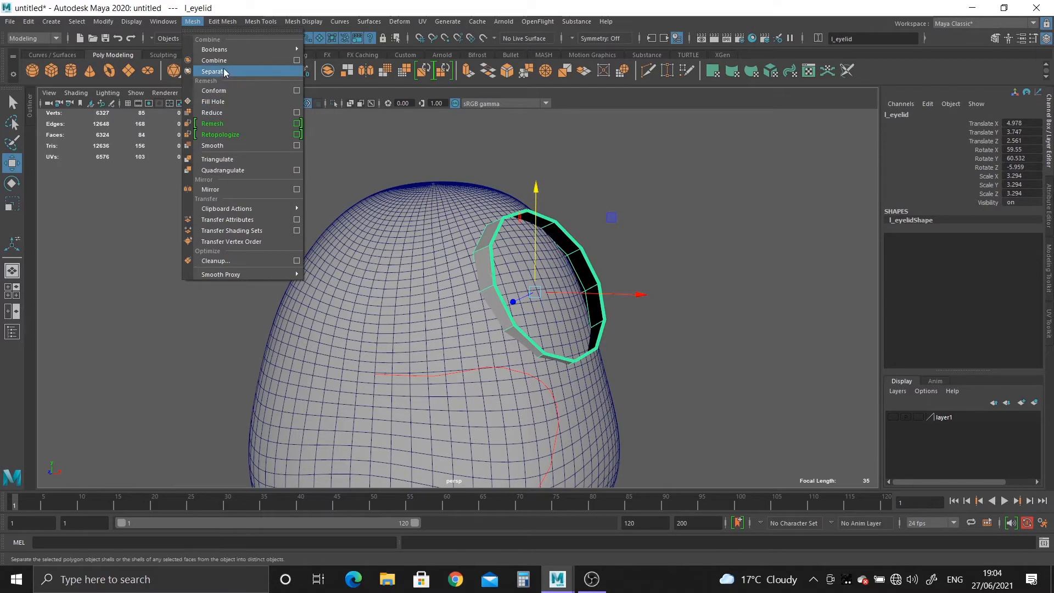
click(219, 146)
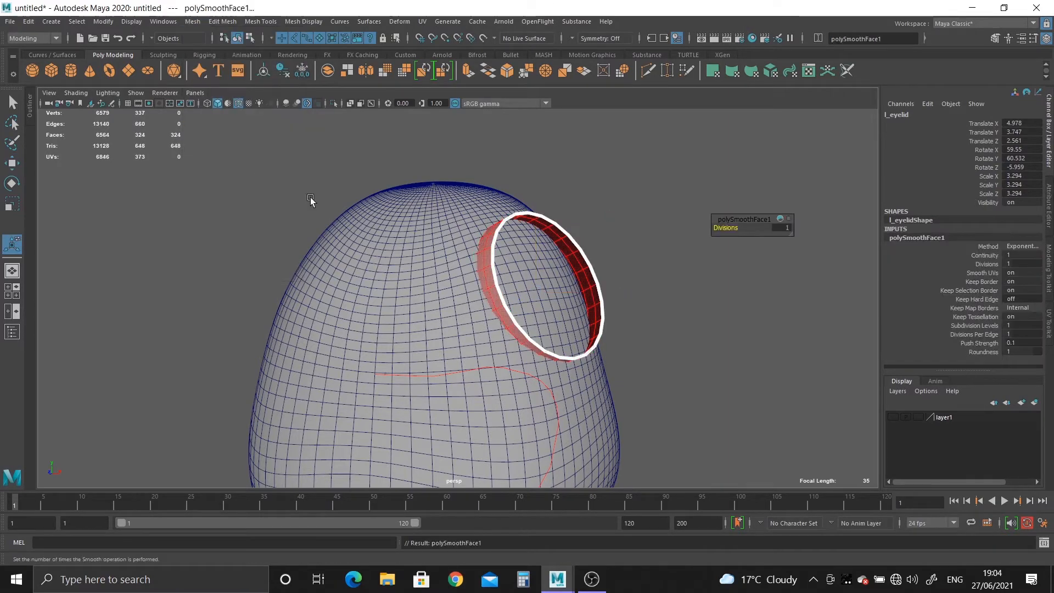
alt+middle_drag(615, 374, 613, 350)
alt+right_drag(613, 350, 685, 381)
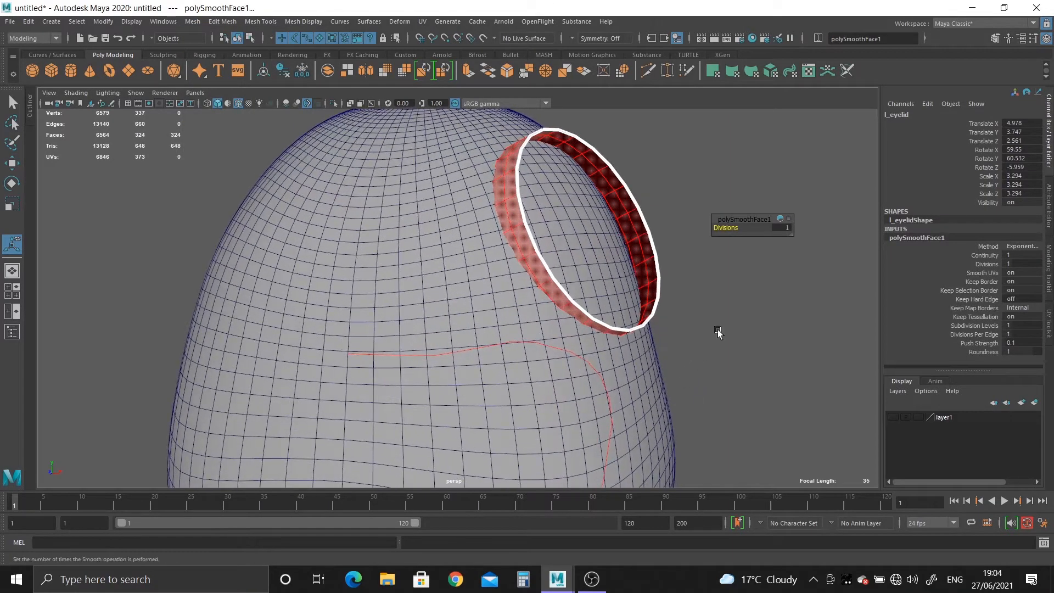
click(788, 231)
text(2)
key(Return)
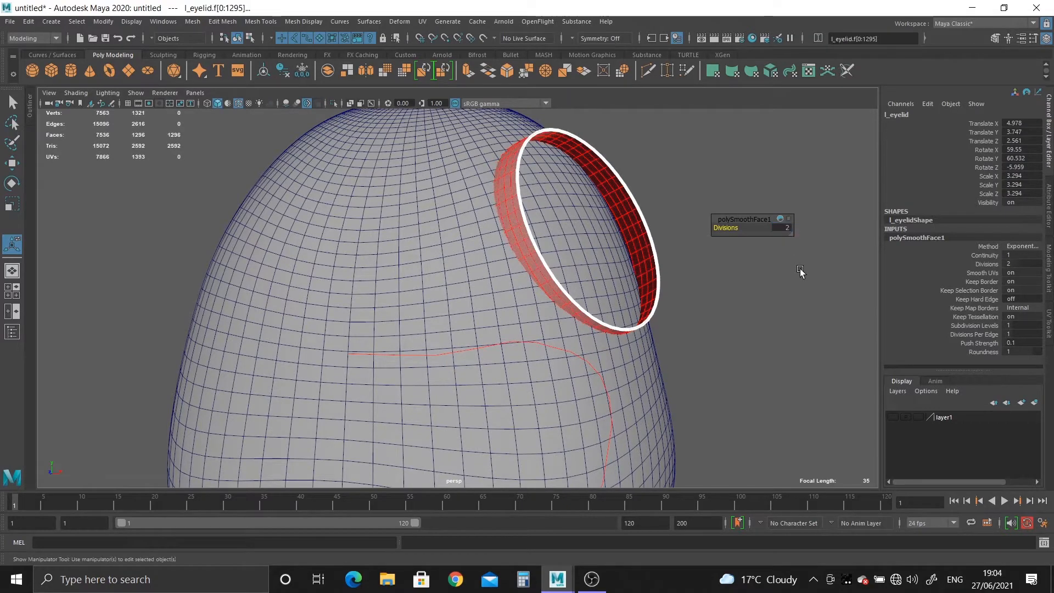
click(779, 346)
Step: Combine the head sphere and the left eyelid into one mesh
alt+right_drag(657, 395, 476, 313)
click(478, 312)
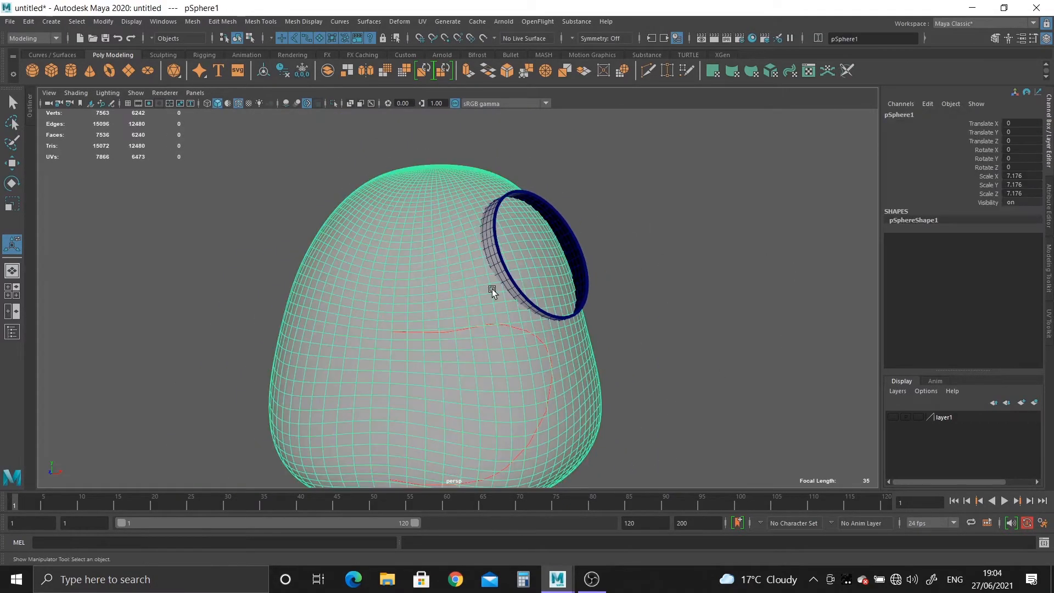
shift+click(506, 295)
alt+right_drag(443, 246, 476, 279)
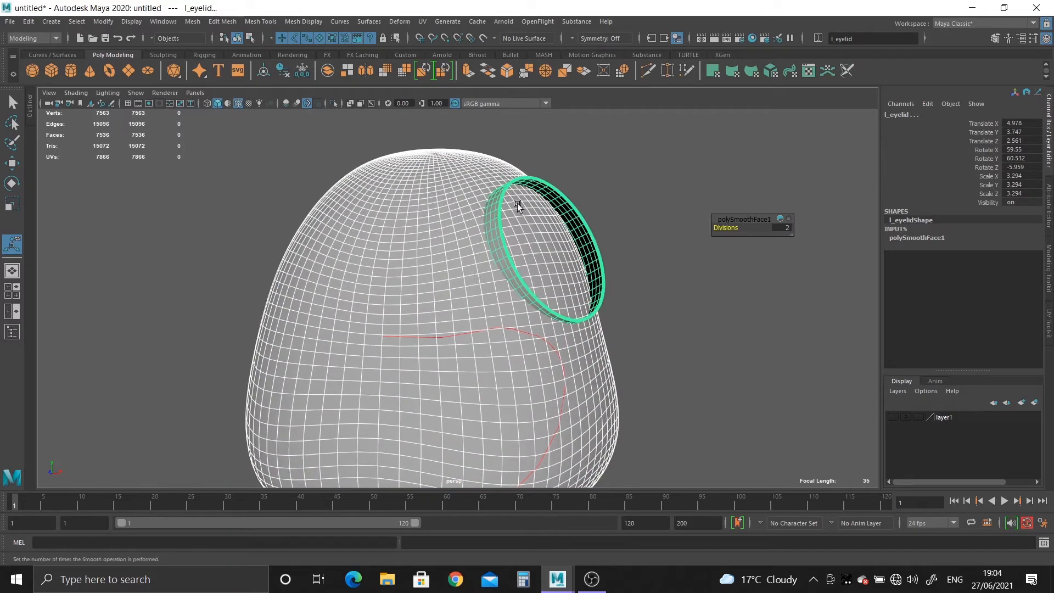
click(193, 21)
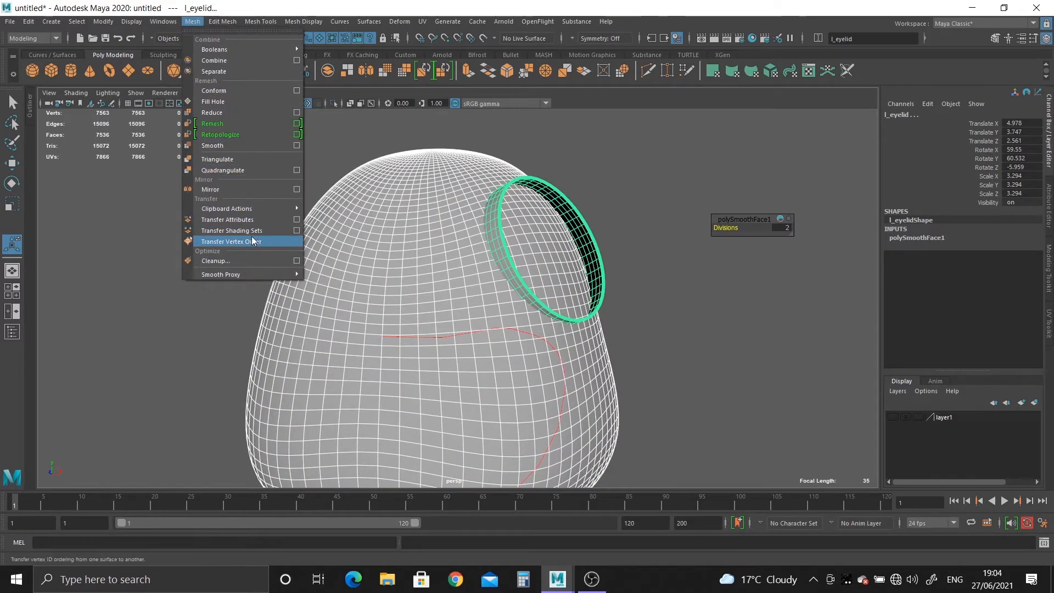
click(216, 64)
click(261, 145)
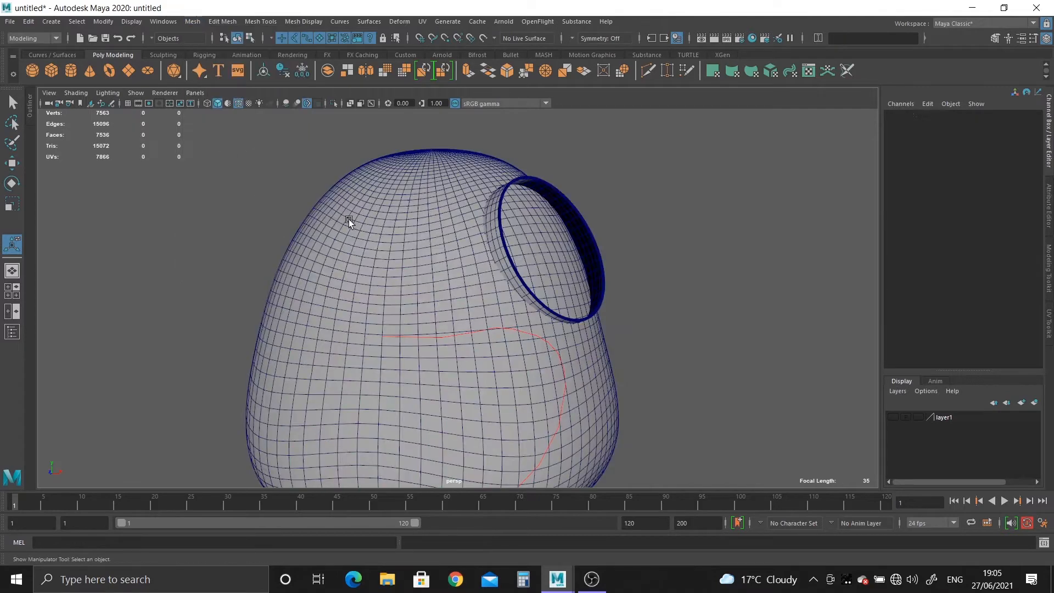
Step: Delete the construction history of the combined head-and-eyelid mesh and freeze its transformations
click(348, 219)
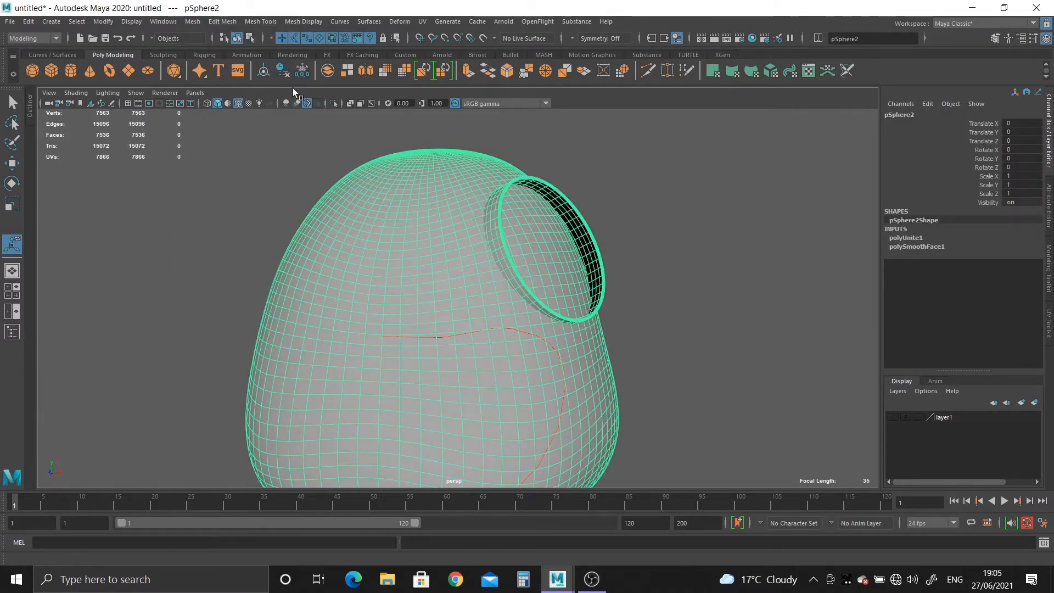
click(282, 75)
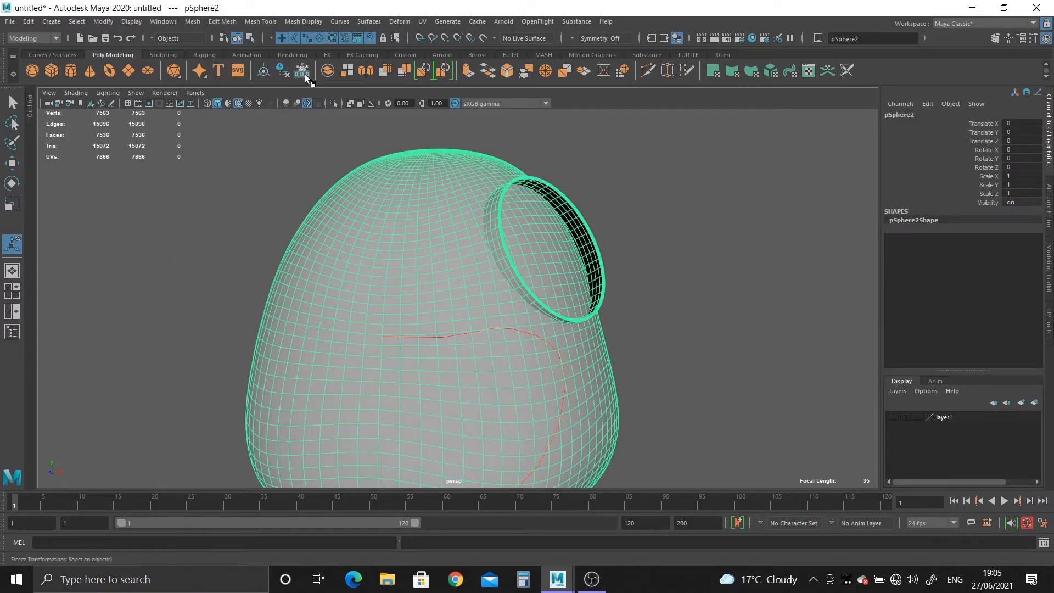
click(302, 70)
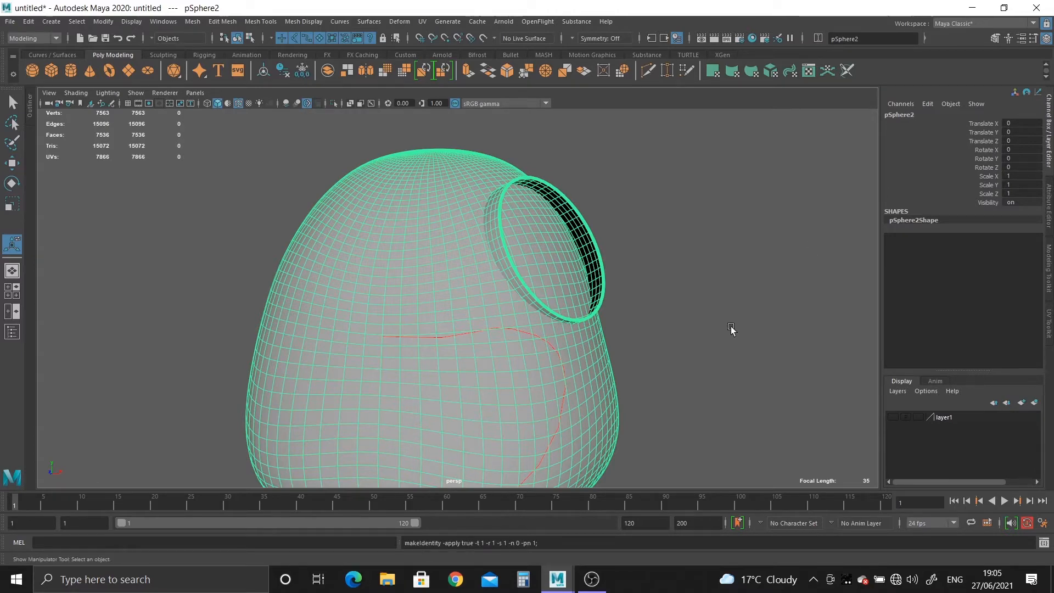
scroll(731, 329, down, 3)
click(668, 310)
Step: Make the combined head-and-eyelid mesh a live surface
alt+drag(668, 311, 644, 350)
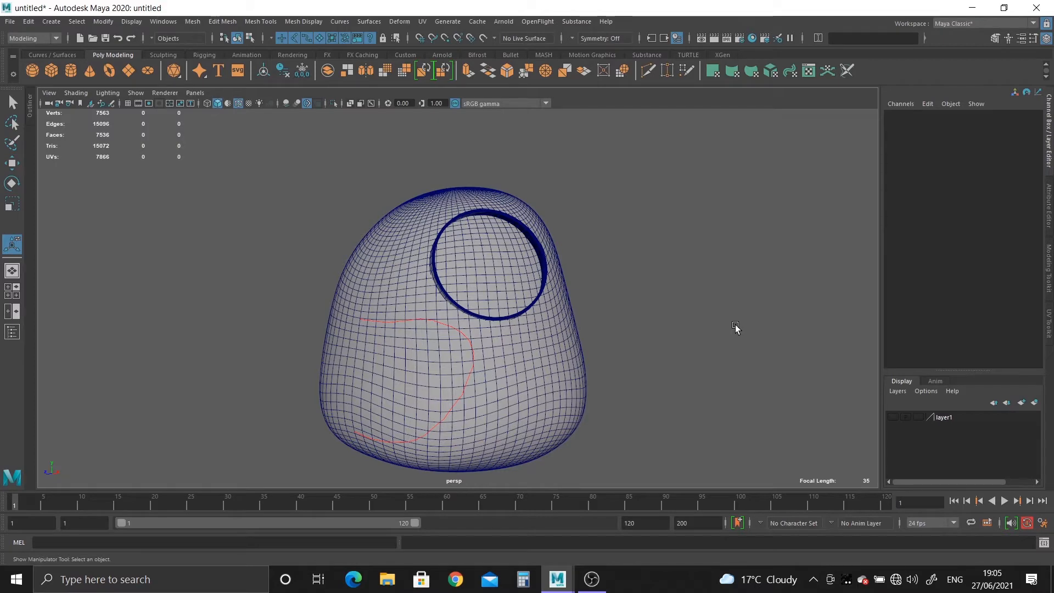
alt+drag(719, 328, 572, 390)
alt+right_drag(572, 390, 466, 285)
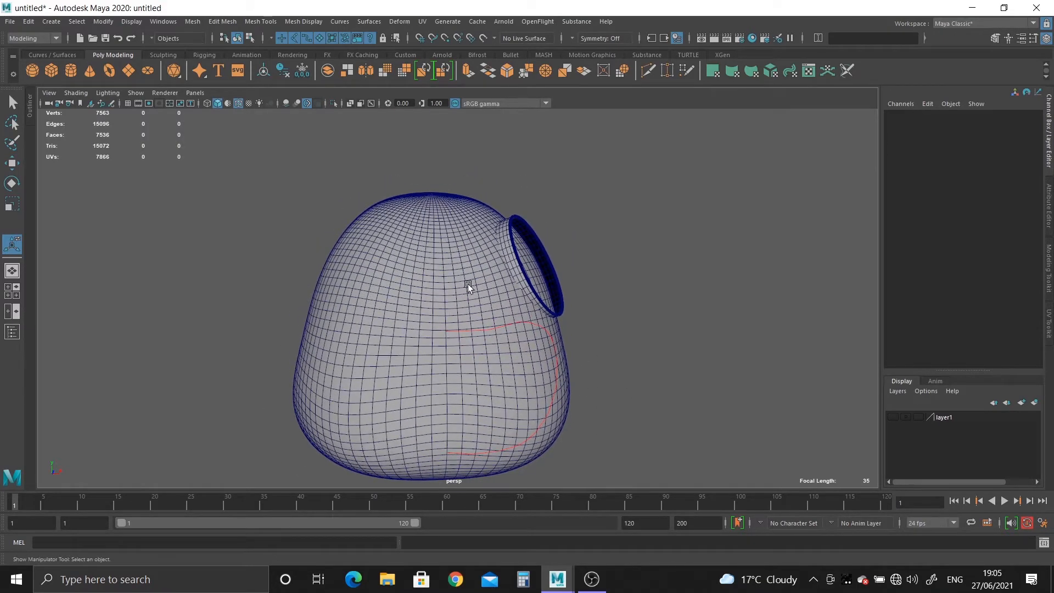
click(442, 278)
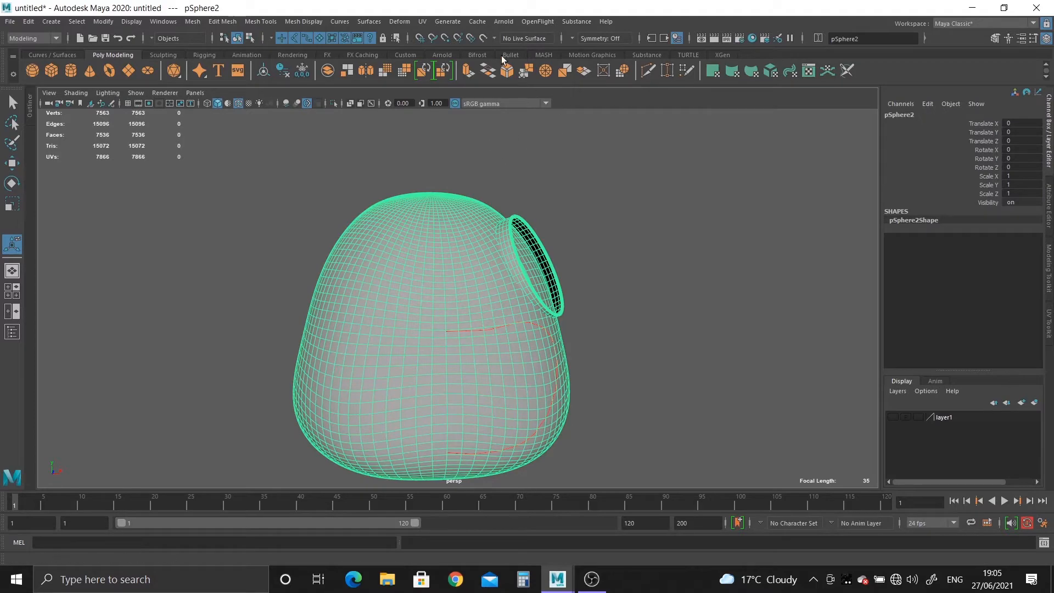
click(483, 39)
Step: Start Quad Draw and draw two adjoining quads above the projected curve, beginning at its upper end on the face's centreline
alt+drag(593, 242, 571, 286)
alt+right_drag(571, 286, 619, 288)
alt+middle_drag(619, 289, 619, 254)
alt+right_drag(619, 254, 573, 247)
alt+middle_drag(574, 247, 574, 264)
alt+right_drag(574, 264, 589, 265)
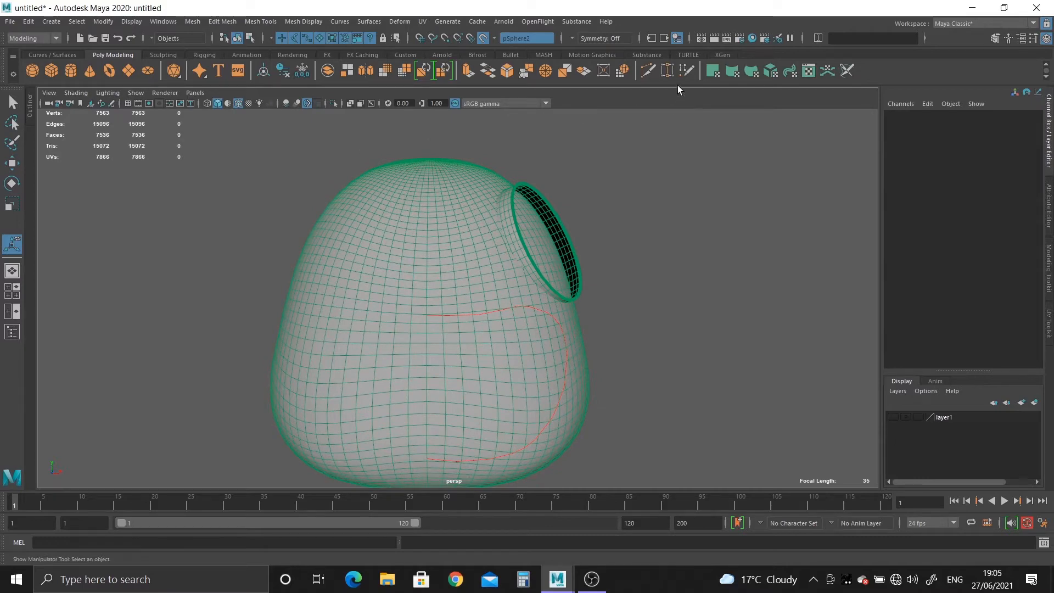
click(686, 71)
scroll(393, 292, up, 3)
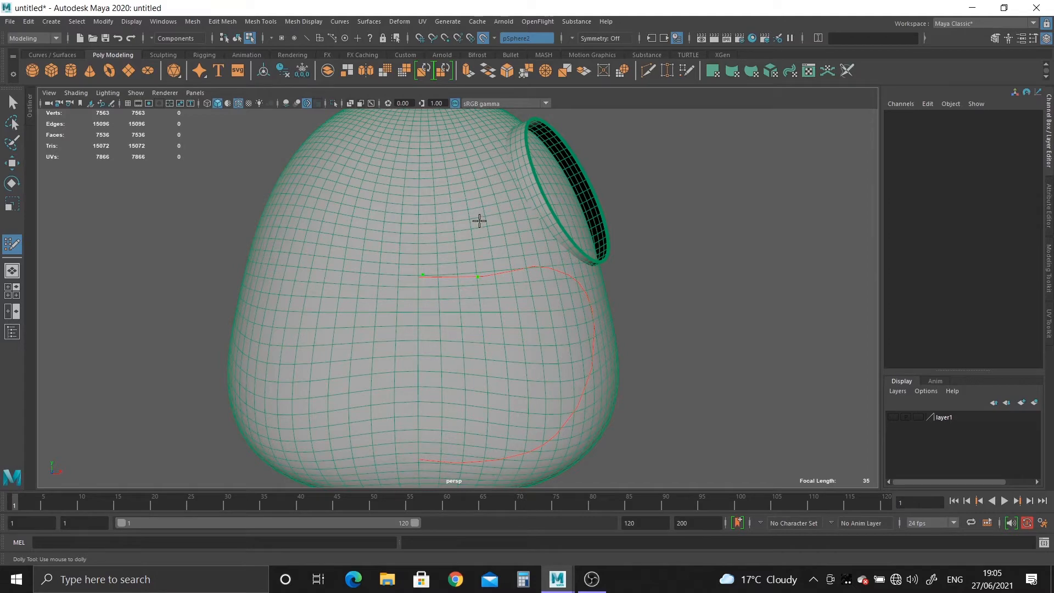
shift+click(437, 238)
mouse_move(439, 242)
alt+mouse_down()
mouse_move(468, 299)
mouse_move(472, 273)
alt+mouse_up()
click(475, 216)
shift+click(467, 244)
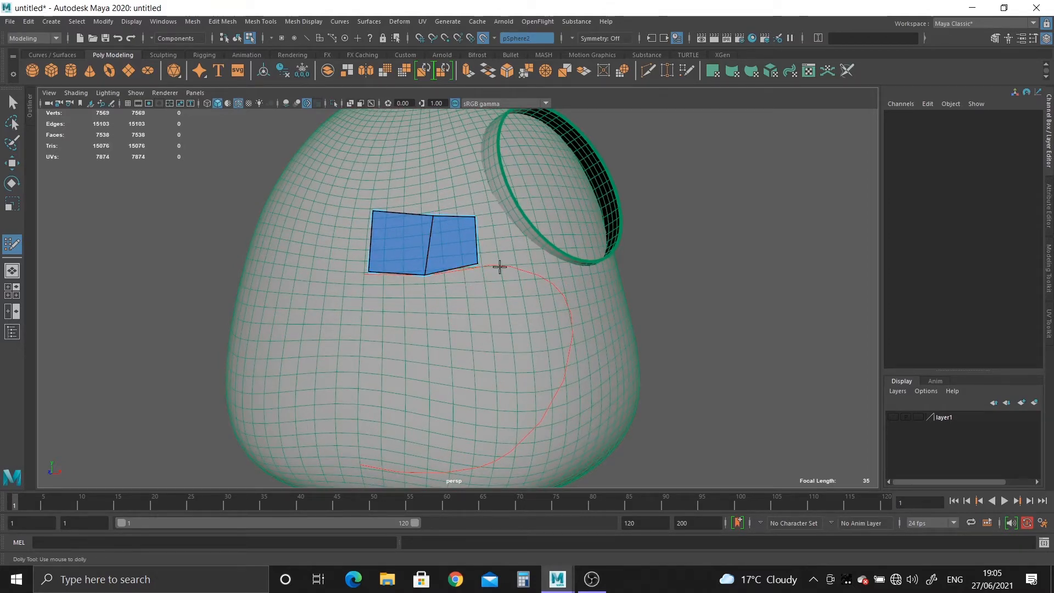
Step: Extend the quad strip by four quads along the curve, passing below the eyelid and turning down at its outer bend
shift+click(497, 241)
alt+drag(529, 292, 413, 271)
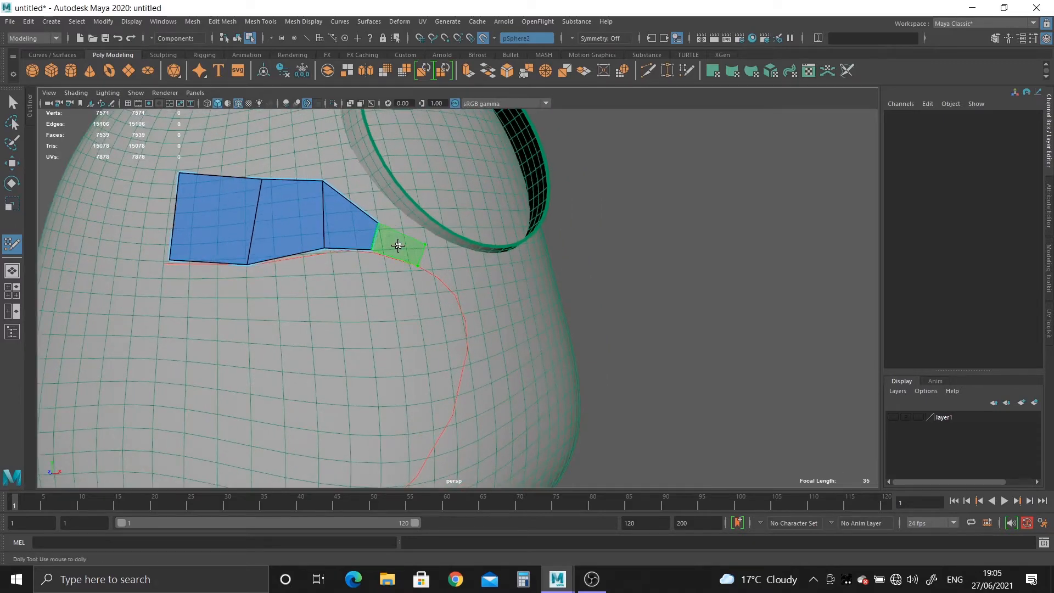
shift+click(403, 243)
shift+click(444, 268)
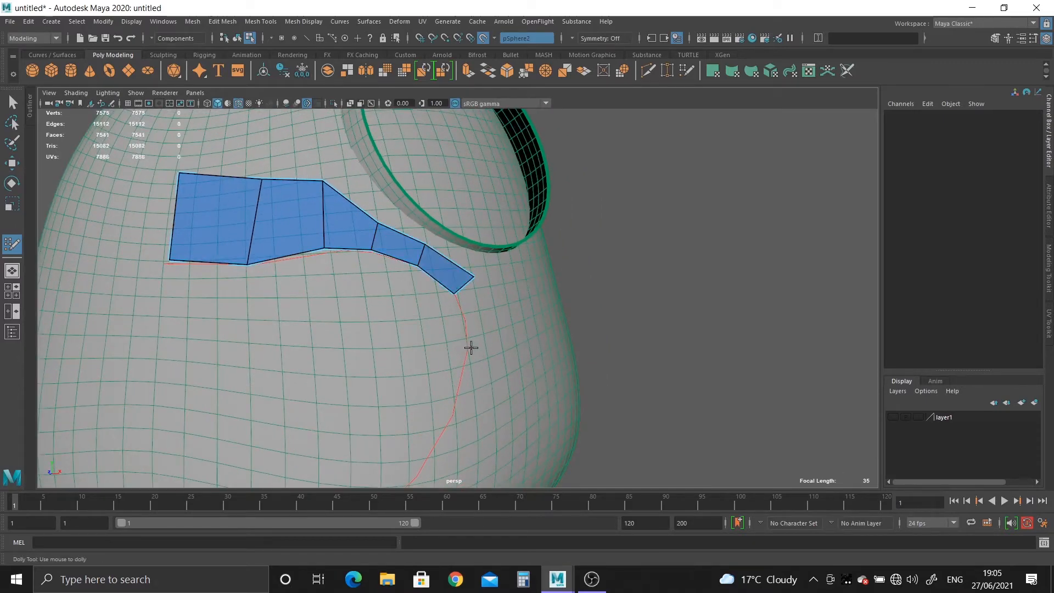
shift+click(488, 338)
Step: Add two more quads to the strip down the outer side of the curve towards the chin
alt+middle_drag(480, 315, 505, 292)
alt+right_drag(505, 293, 452, 308)
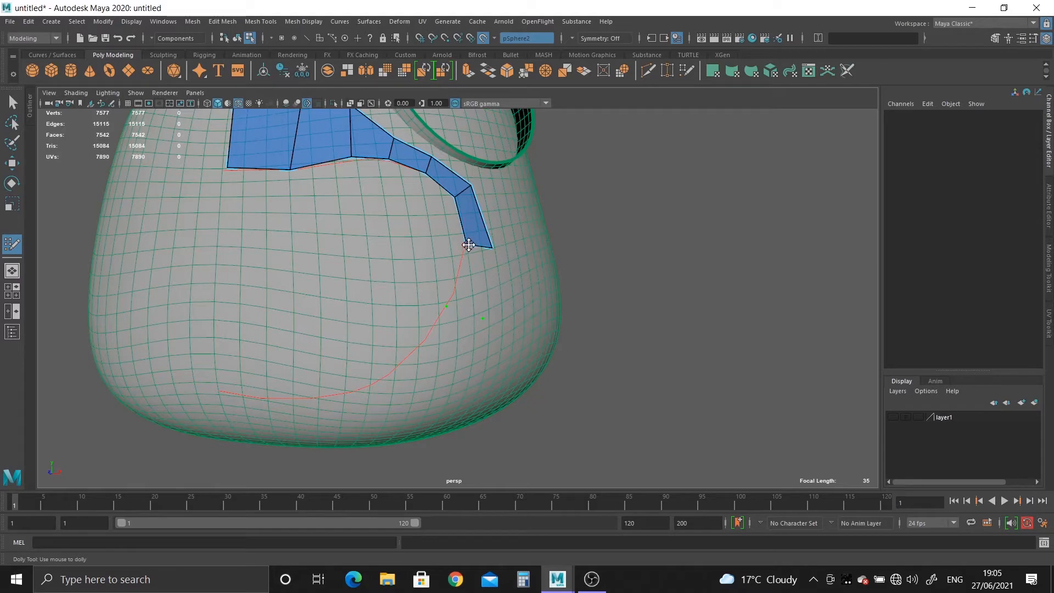
click(483, 319)
ctrl+shift+click(447, 306)
shift+click(467, 286)
alt+drag(461, 309, 440, 305)
alt+middle_drag(439, 305, 426, 239)
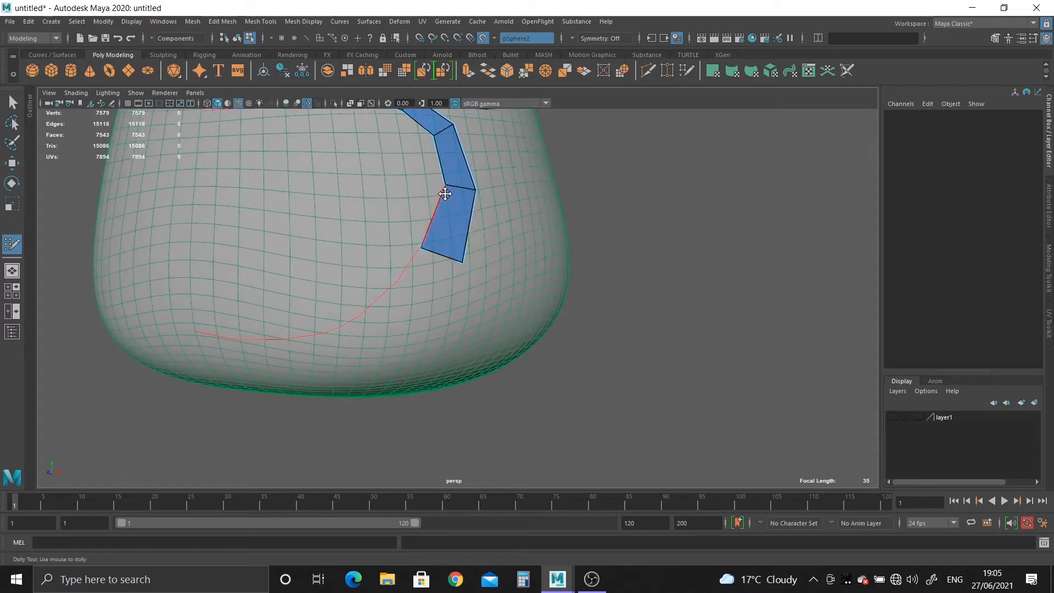
shift+click(419, 284)
Step: Continue the strip with three quads along the lower stretch of the curve to its end at the face's centreline
alt+drag(419, 287, 386, 287)
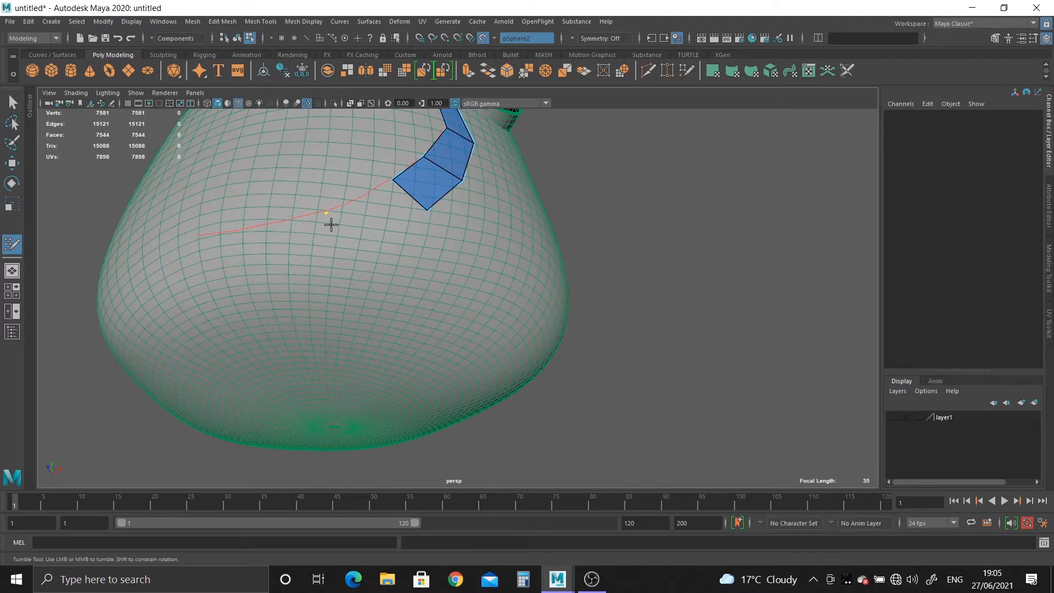
shift+click(350, 226)
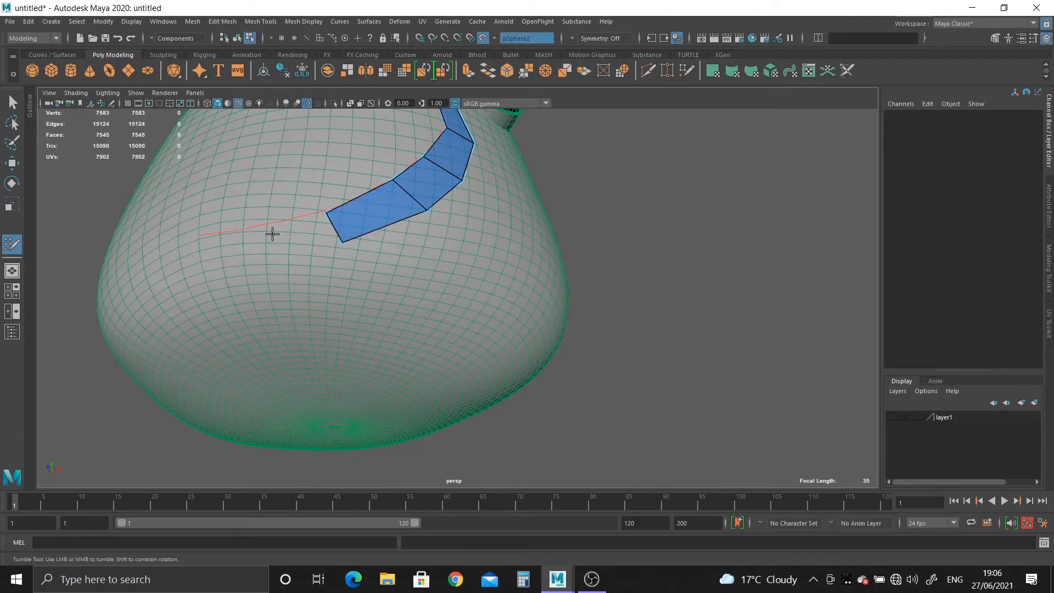
click(255, 266)
shift+click(288, 243)
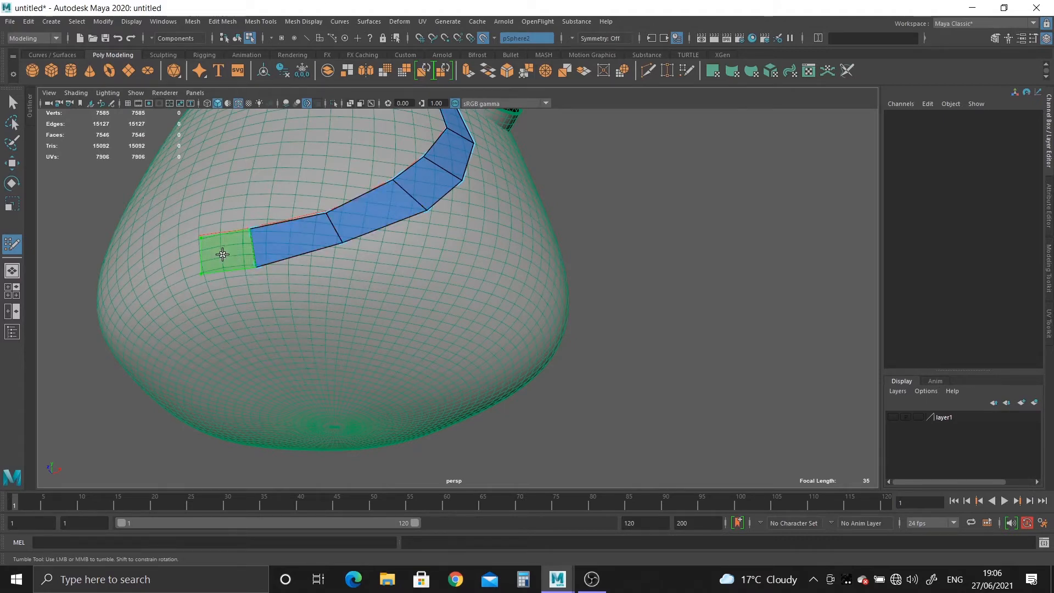
shift+click(222, 254)
Step: Lower the three upper-edge vertices nearest the centreline on the strip's top stretch to even out its outline
alt+right_drag(477, 351, 400, 247)
alt+drag(400, 247, 404, 338)
alt+middle_drag(405, 339, 409, 420)
alt+right_drag(409, 420, 487, 424)
alt+drag(419, 404, 415, 362)
alt+middle_drag(415, 362, 415, 380)
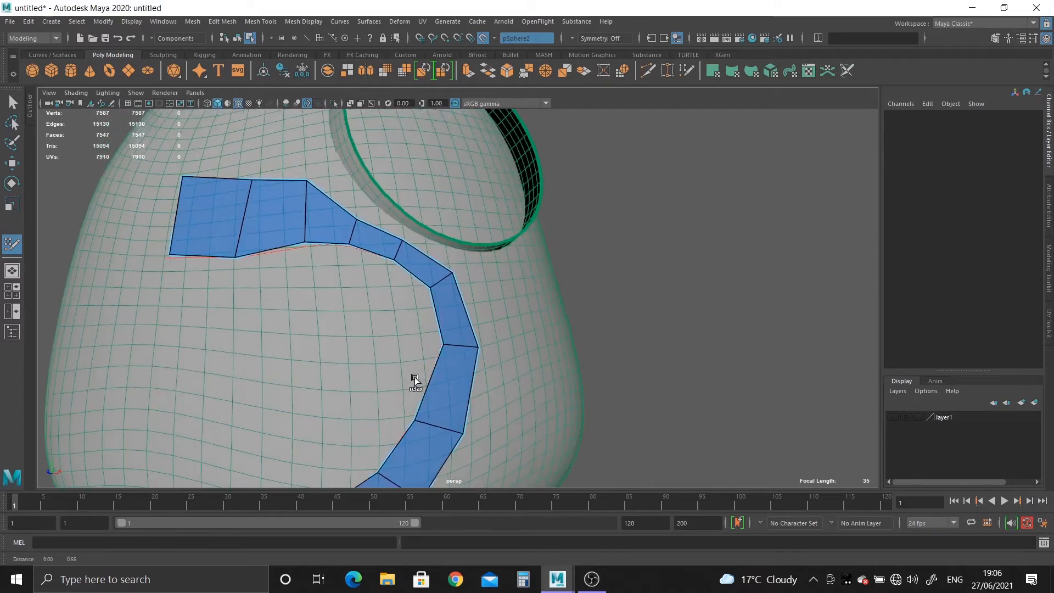
alt+middle_drag(393, 315, 393, 374)
scroll(394, 374, up, 2)
alt+middle_drag(335, 324, 393, 391)
scroll(393, 391, up, 1)
alt+middle_drag(258, 286, 305, 286)
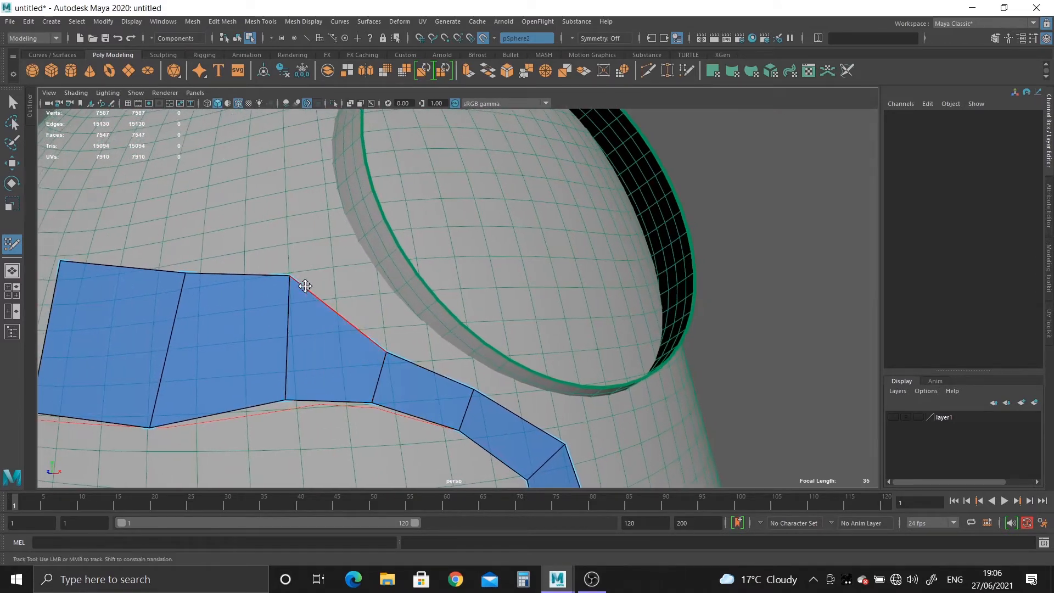
drag(290, 276, 290, 320)
drag(185, 273, 173, 294)
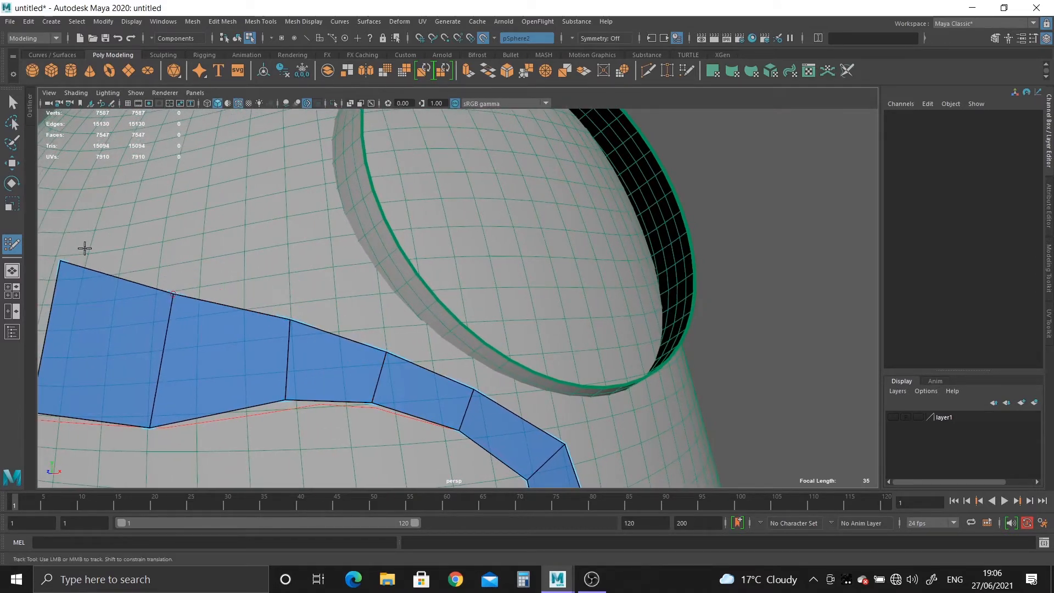
drag(62, 262, 58, 278)
Step: Draw a quad from the strip's upper edge to the eyelid's base, and a second quad from it across the eyelid's side
alt+drag(541, 408, 530, 388)
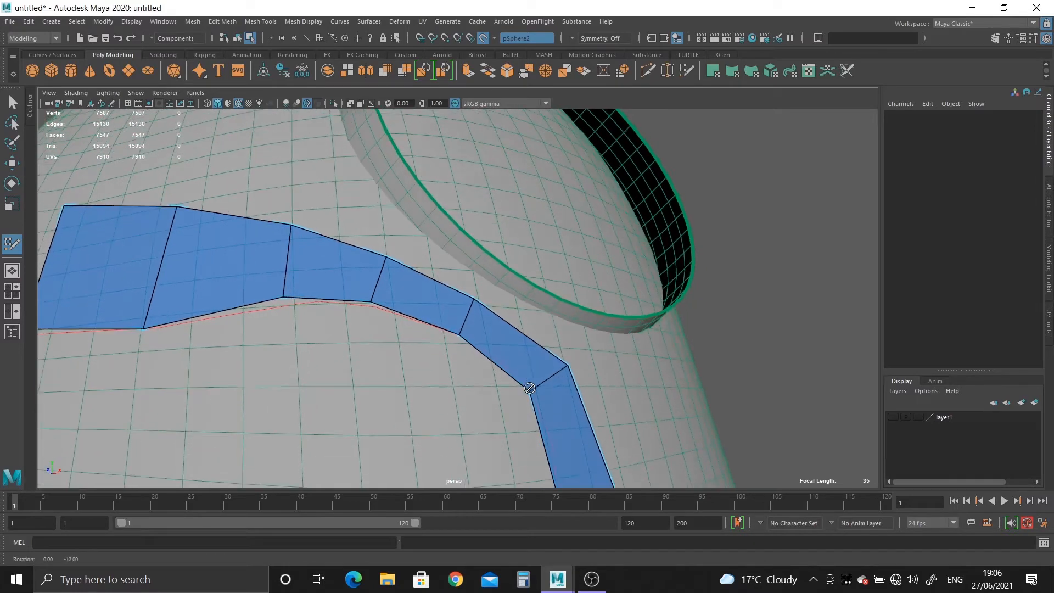
alt+right_drag(529, 388, 502, 395)
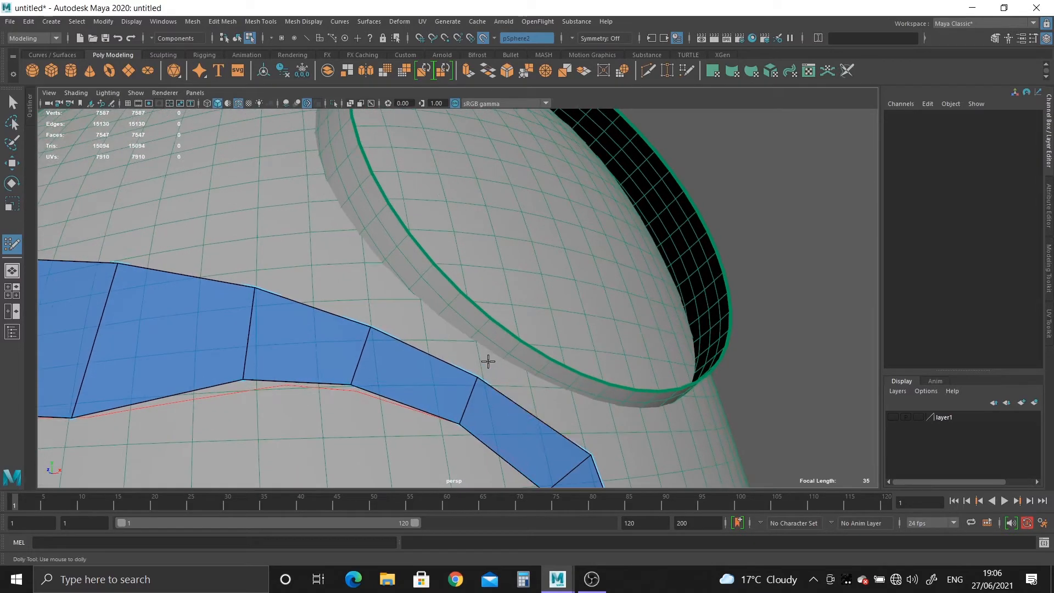
click(404, 293)
shift+click(420, 324)
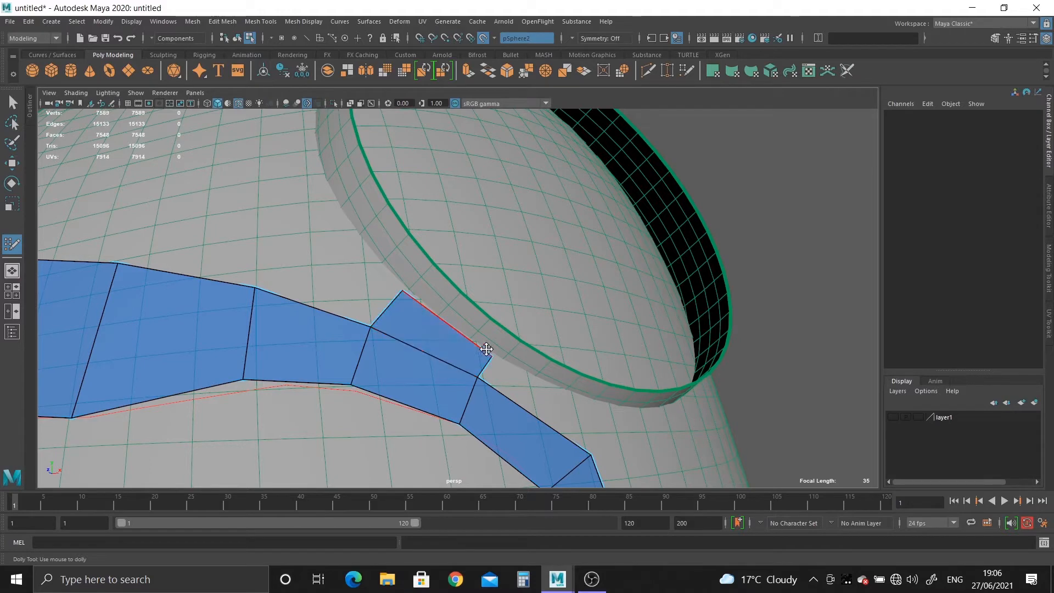
click(429, 266)
shift+click(441, 300)
mouse_move(430, 270)
mouse_down()
mouse_move(432, 254)
mouse_move(417, 299)
mouse_move(331, 298)
mouse_up()
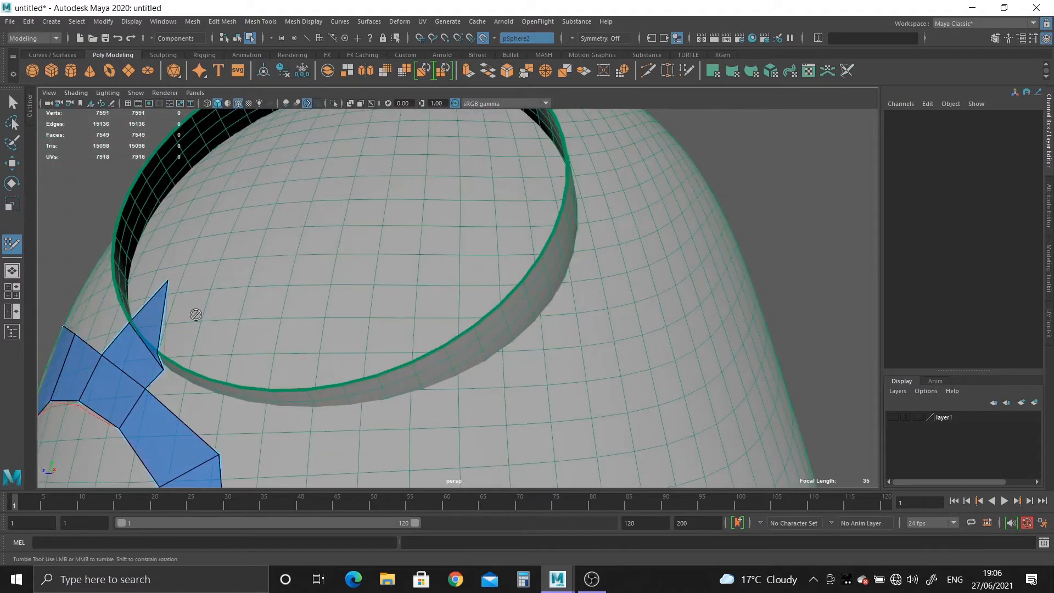
alt+drag(220, 325, 332, 327)
key(ctrl+z)
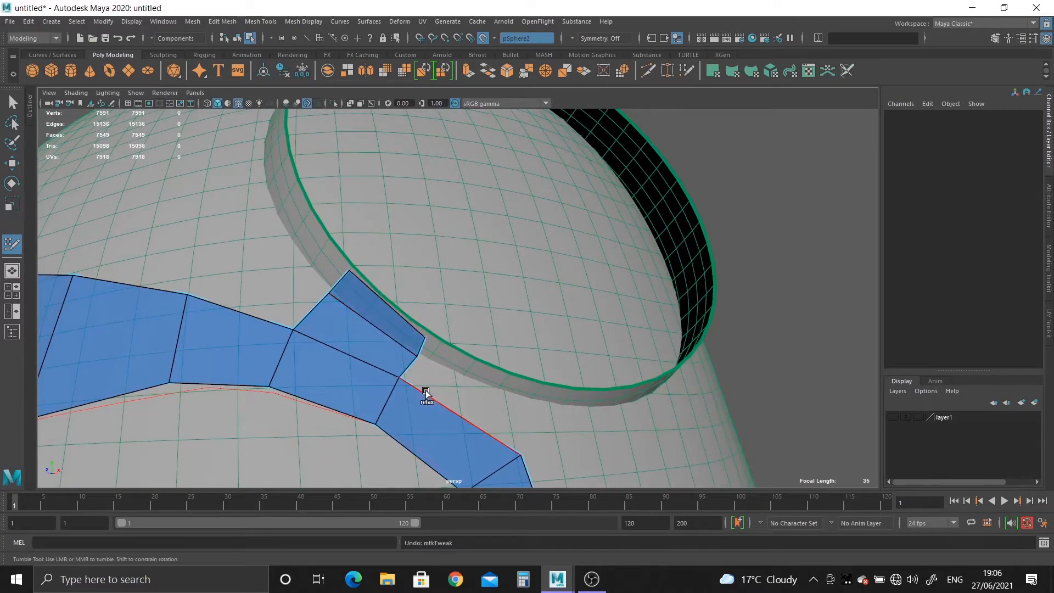
Step: Add a neighbouring quad between the strip and the eyelid's base, and another above it on the eyelid's side
alt+middle_drag(426, 391, 447, 336)
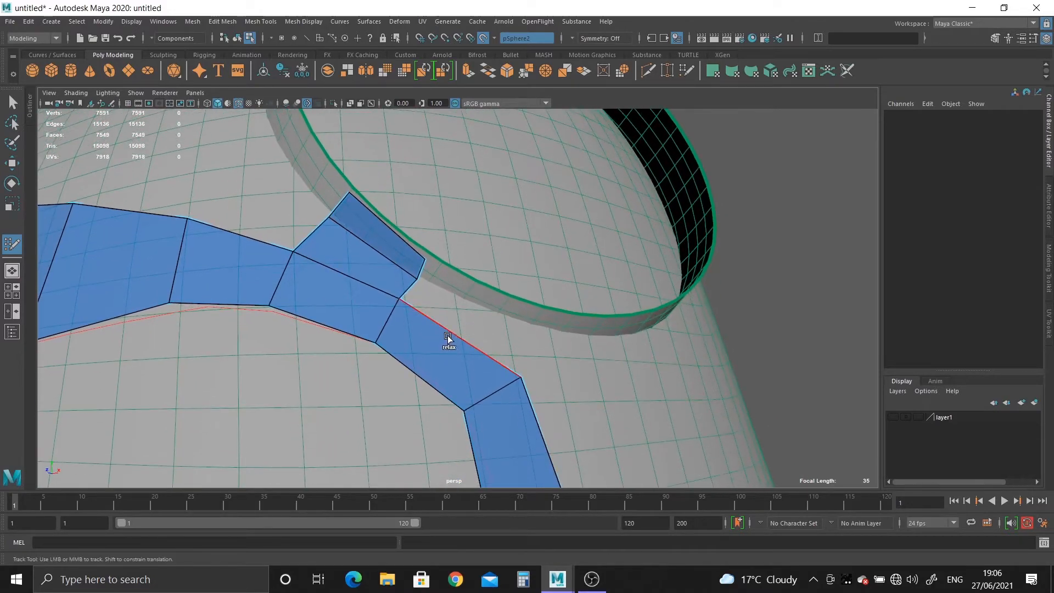
shift+click(483, 332)
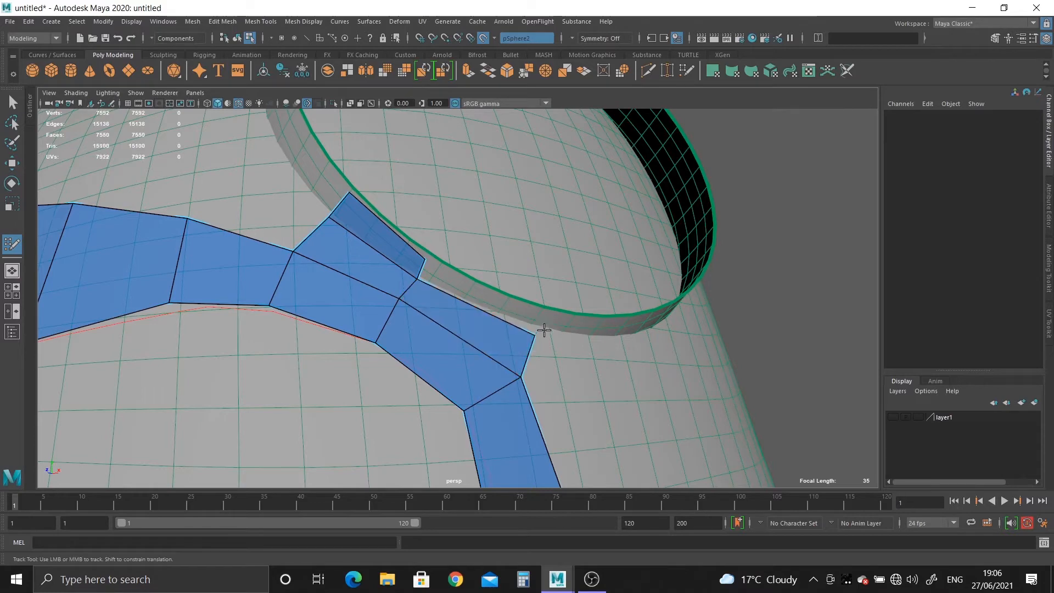
shift+click(502, 302)
alt+drag(523, 360, 417, 336)
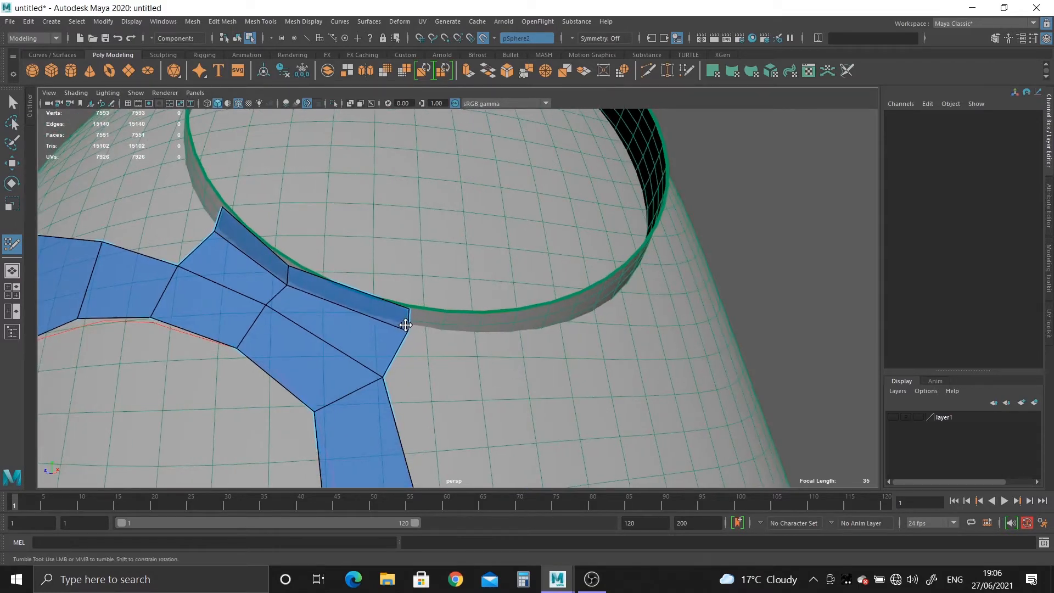
Step: Extend the row on the eyelid's side by two quads along its lower outer edge
alt+middle_drag(412, 325, 437, 334)
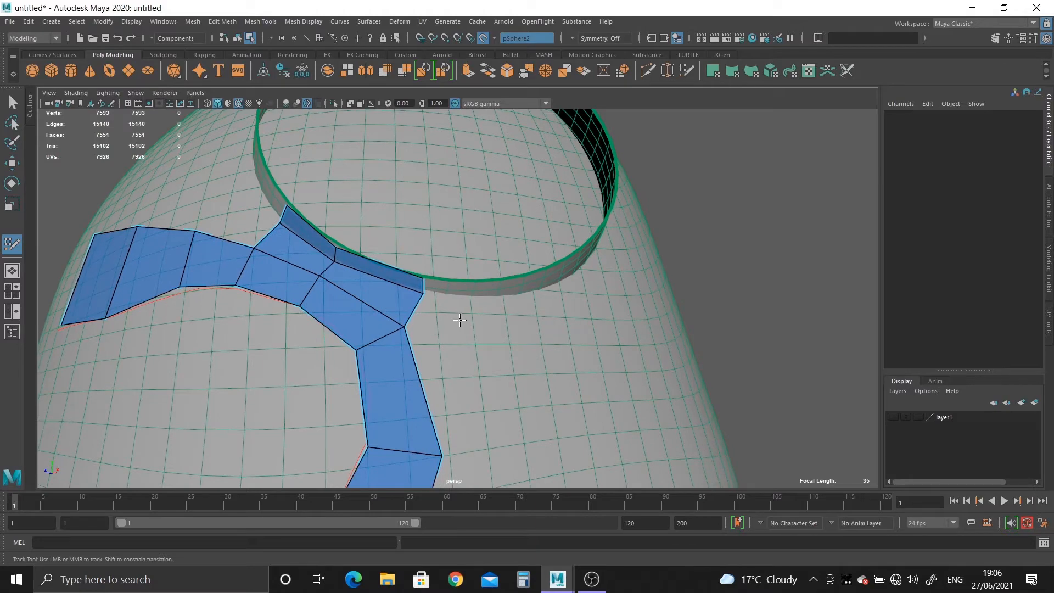
click(495, 284)
shift+click(468, 290)
alt+drag(508, 325, 429, 314)
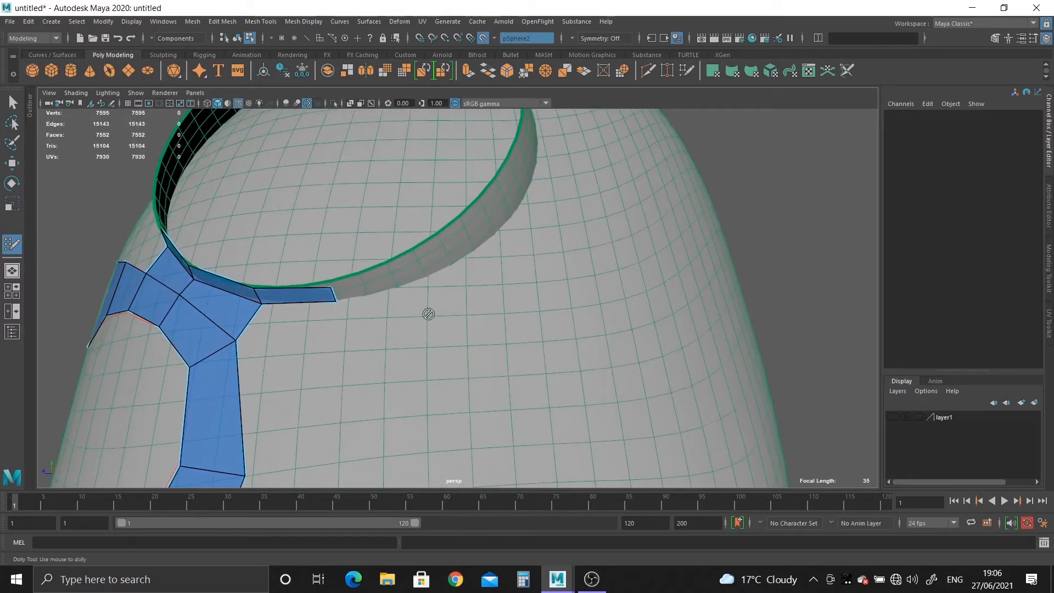
shift+click(365, 301)
alt+drag(365, 301, 422, 342)
Step: Fill in two quads beneath the extended eyelid row and one quad beside the strip's outer edge
shift+click(421, 317)
alt+shift+middle_drag(469, 446, 472, 386)
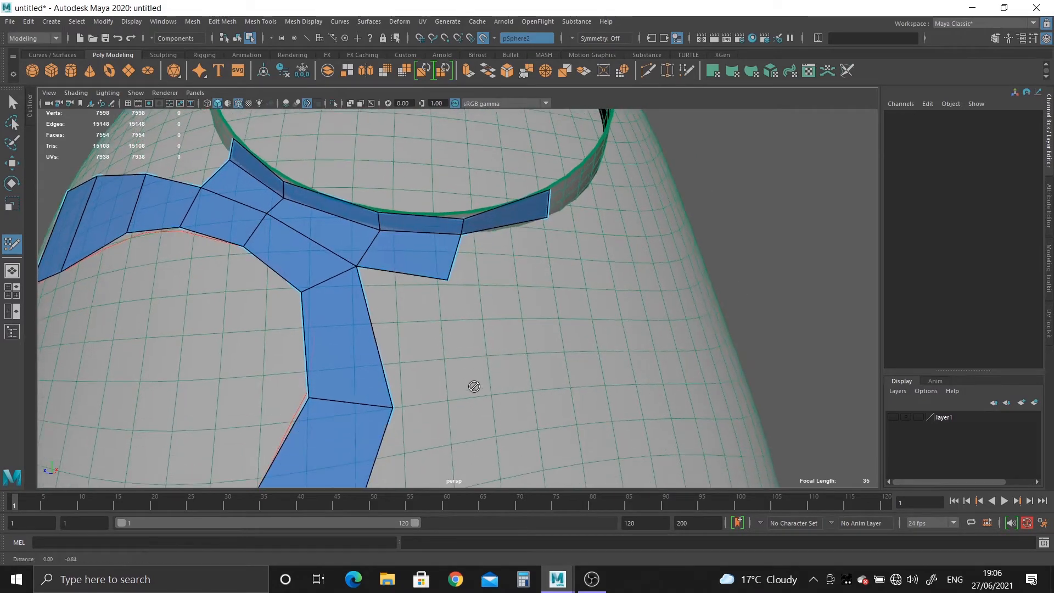
click(466, 404)
shift+click(429, 351)
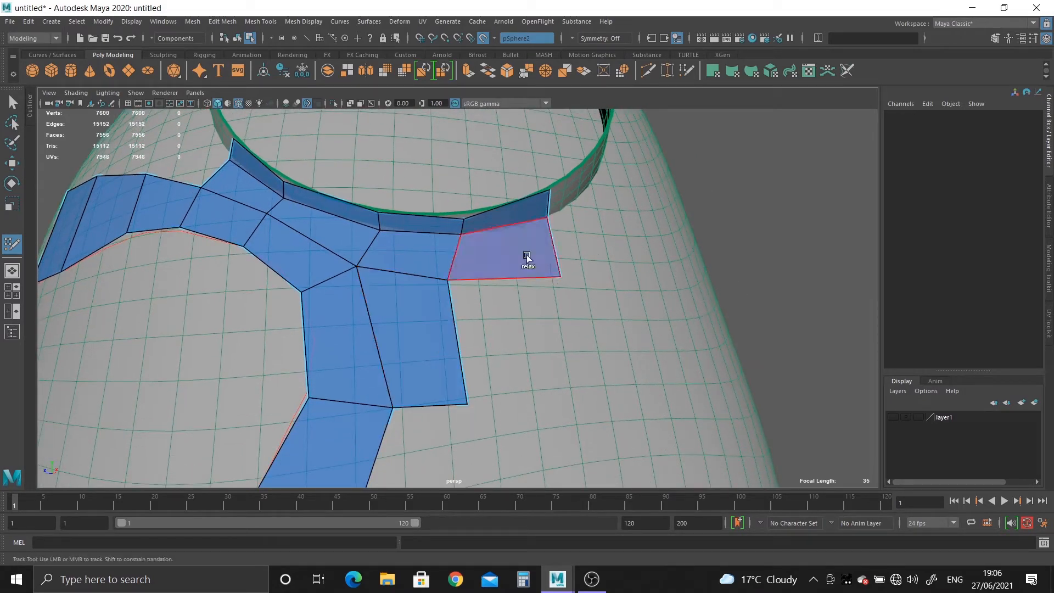
Step: Fill in one quad beneath the eyelid's outermost base quad and two more quads in the row below
shift+click(527, 254)
shift+click(520, 348)
alt+right_drag(520, 348, 381, 343)
alt+middle_drag(381, 343, 451, 340)
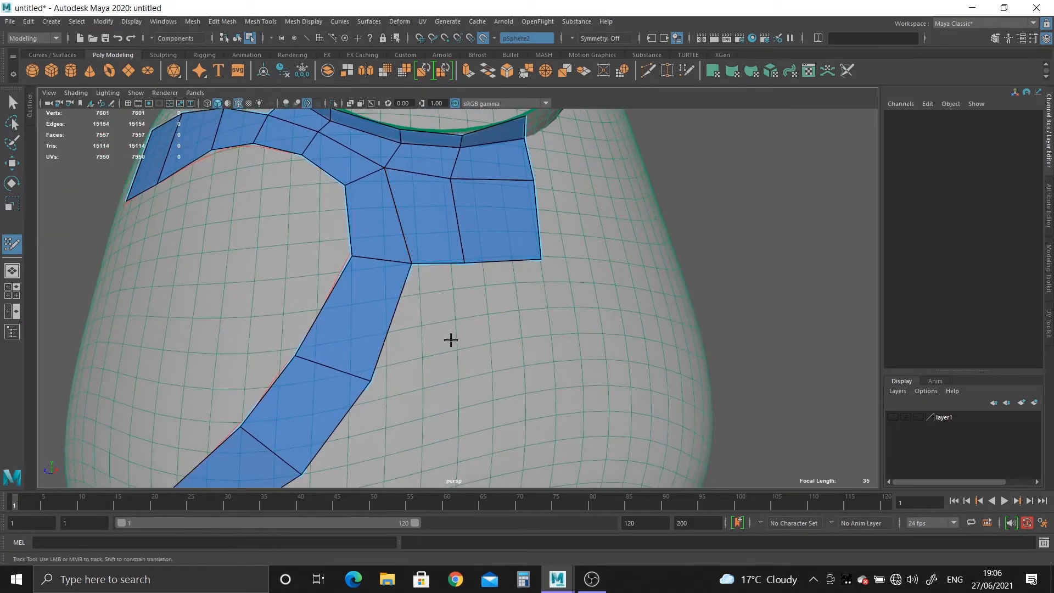
shift+click(458, 374)
shift+click(551, 364)
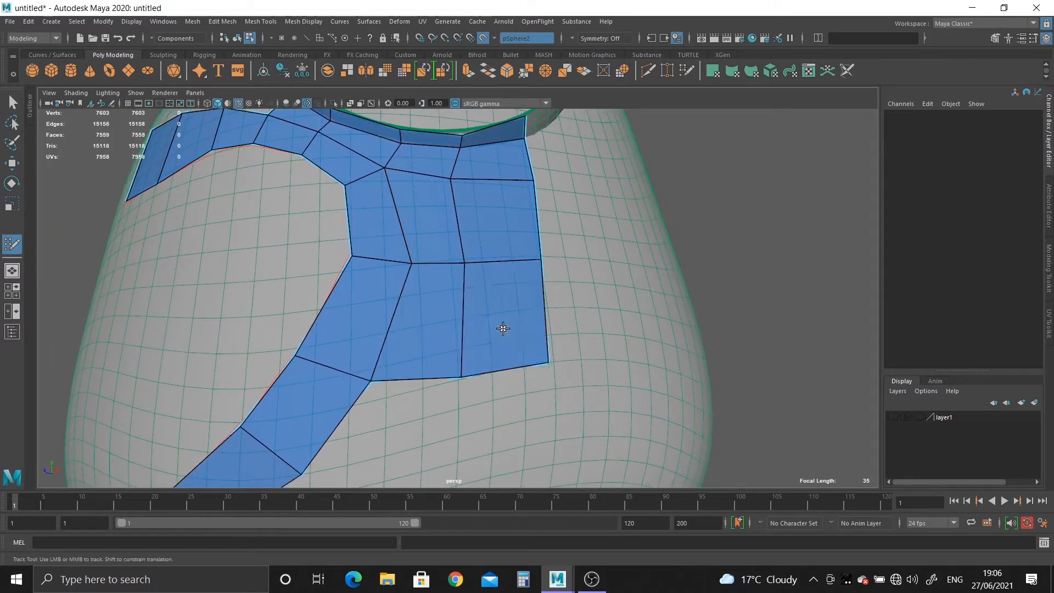
Step: Try pulling the patch's outer, inner and lower vertices to reshape its outer edge into an inward curve
alt+right_drag(501, 324, 435, 299)
alt+drag(436, 299, 459, 228)
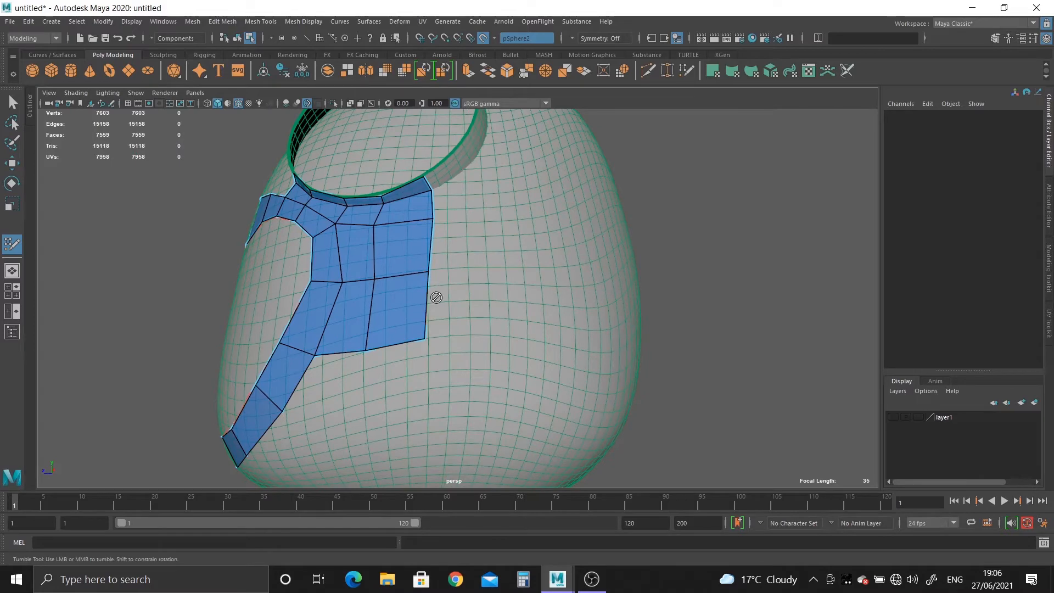
alt+drag(436, 296, 576, 237)
alt+drag(497, 329, 456, 336)
alt+right_drag(457, 336, 452, 360)
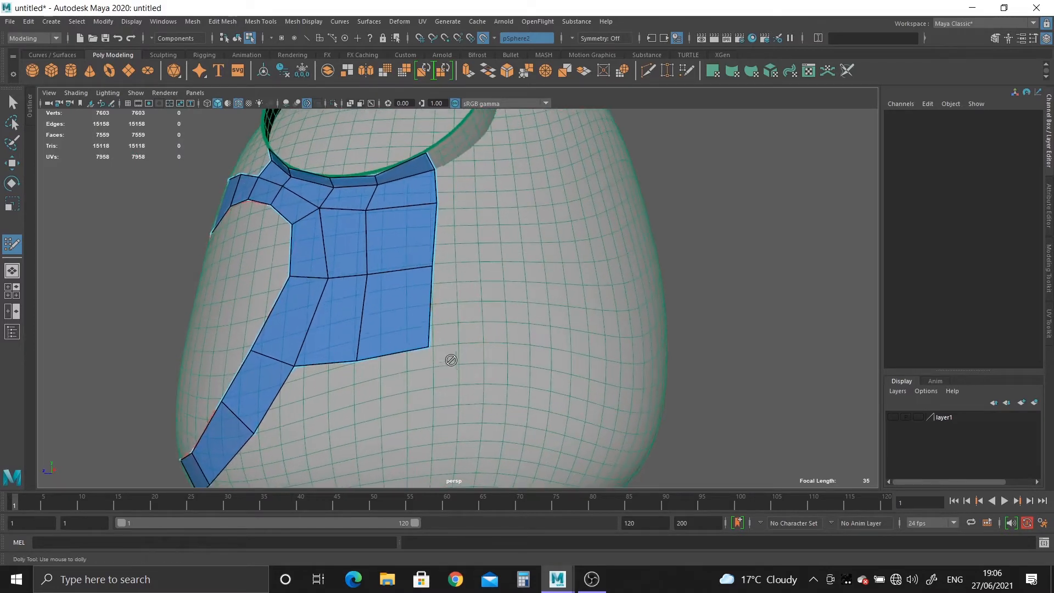
alt+drag(452, 361, 447, 388)
alt+right_drag(447, 389, 470, 350)
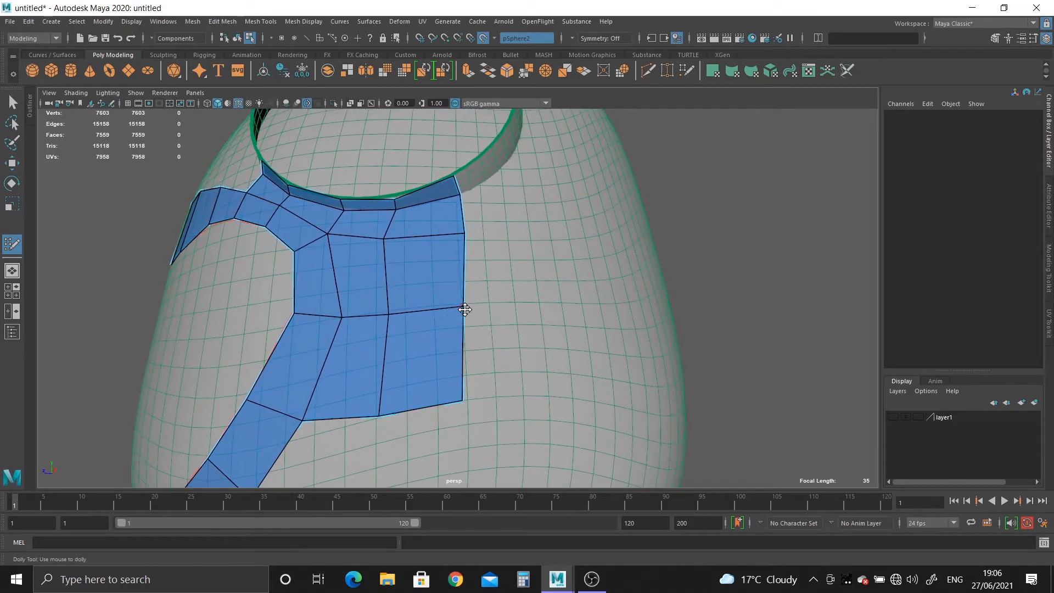
drag(464, 306, 439, 298)
drag(389, 241, 400, 259)
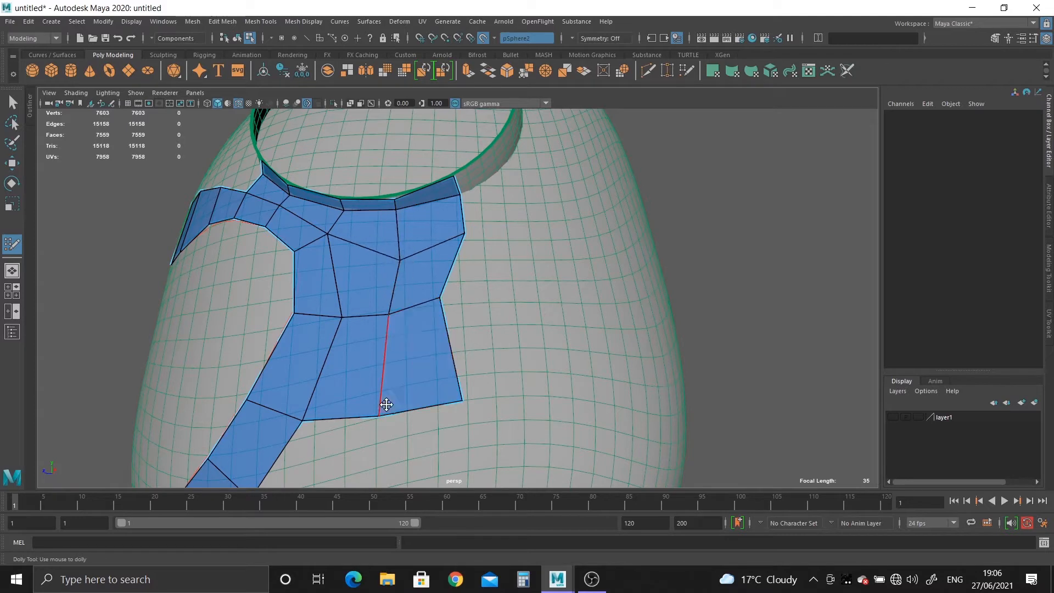
mouse_move(379, 414)
mouse_down()
mouse_move(413, 378)
mouse_move(457, 372)
mouse_up()
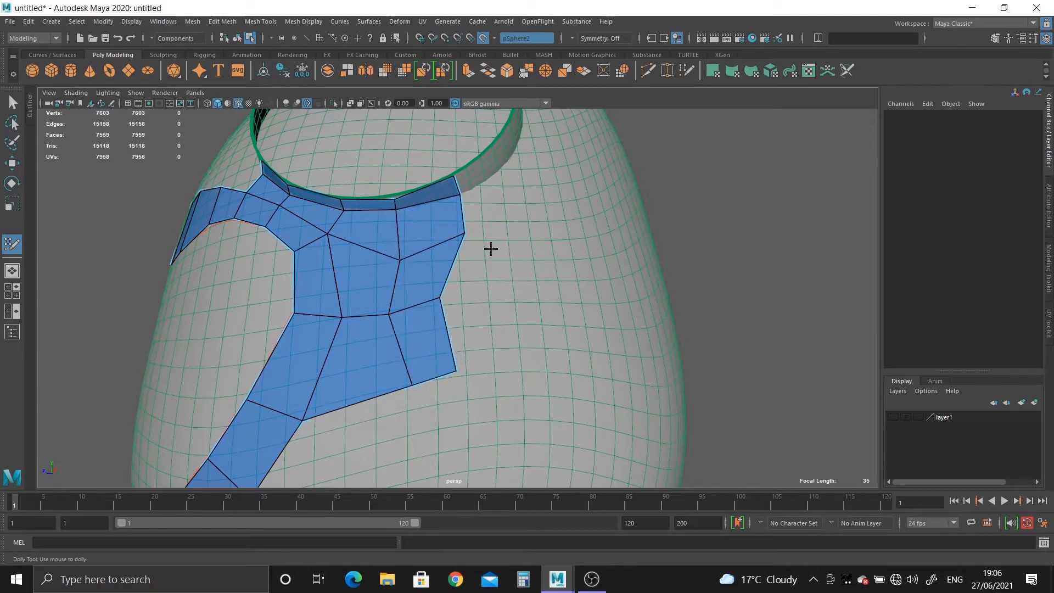
Step: Try to draw a curved loop of quads from the eyelid's base around to the patch's lower outer corner
click(552, 192)
shift+click(498, 216)
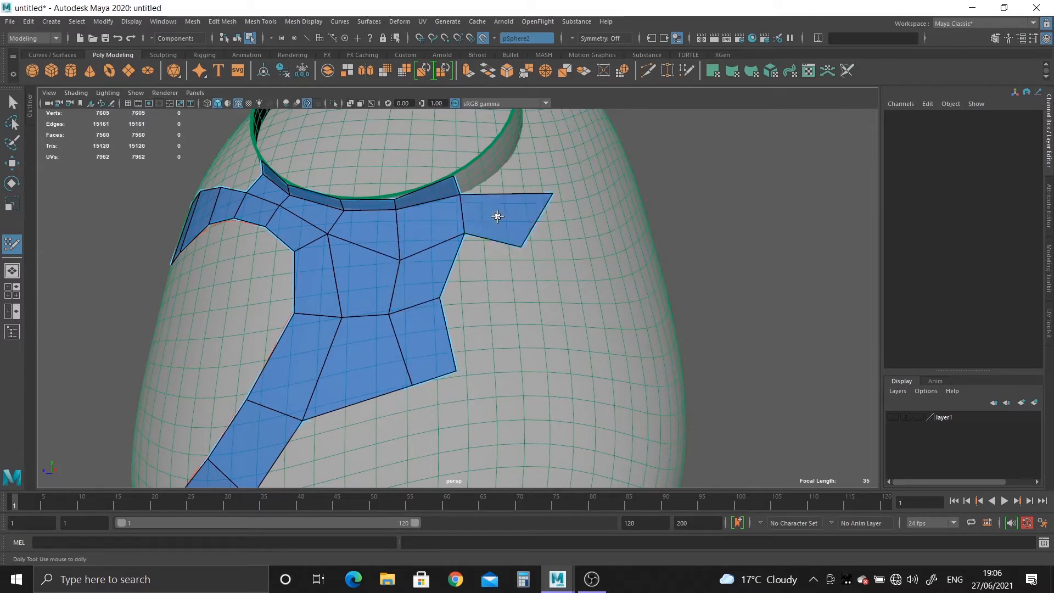
click(549, 307)
click(591, 296)
shift+click(562, 257)
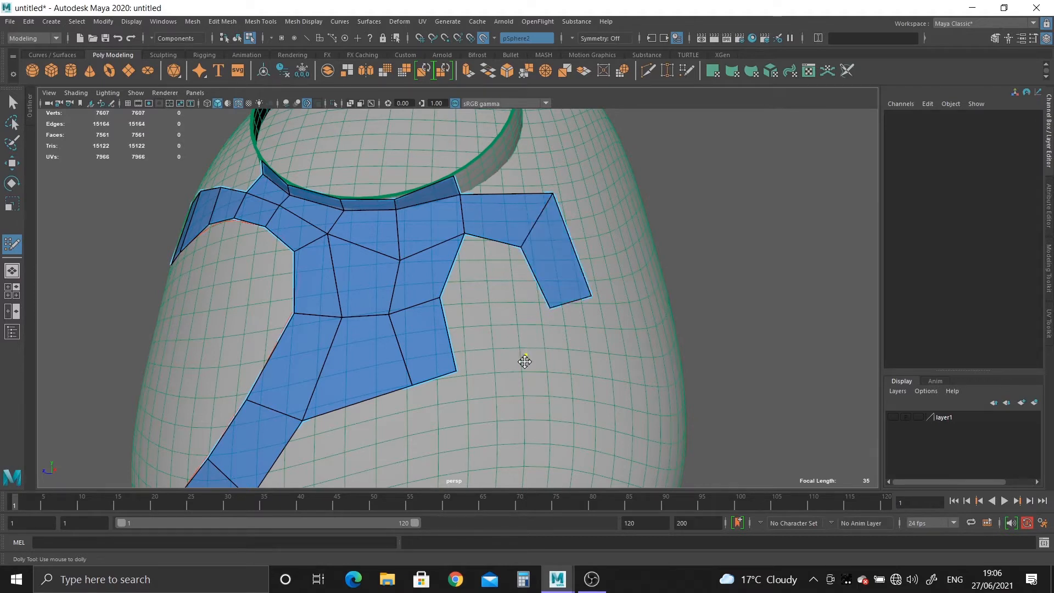
shift+click(572, 356)
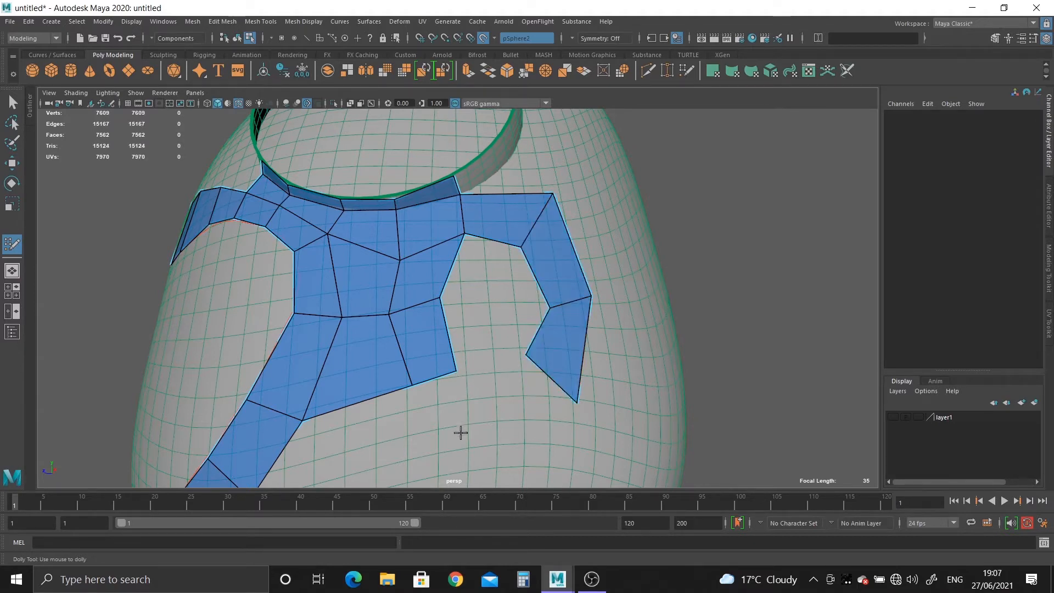
shift+click(492, 392)
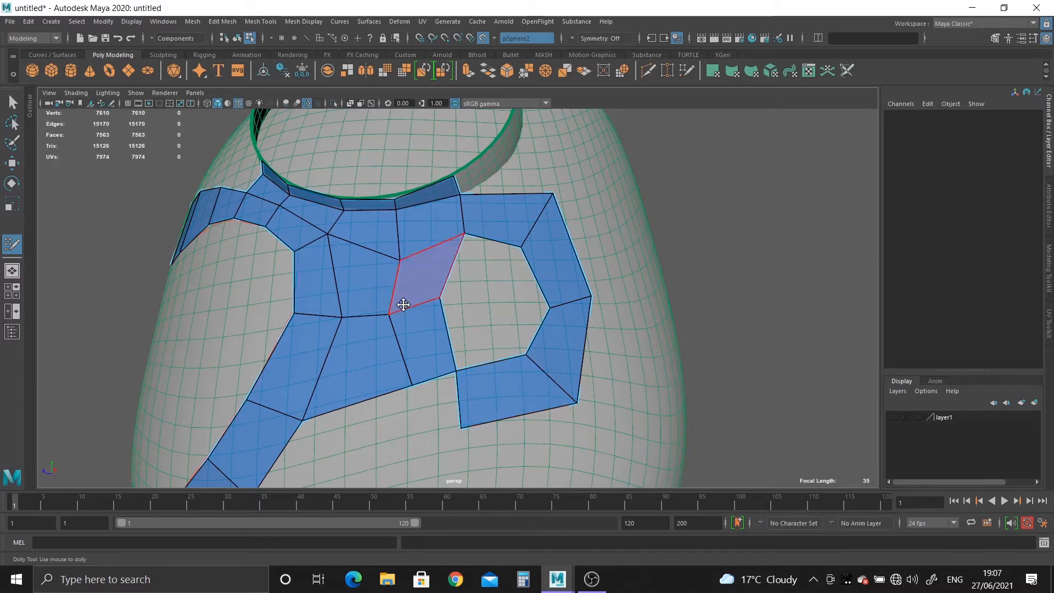
scroll(439, 340, down, 2)
alt+drag(462, 371, 571, 316)
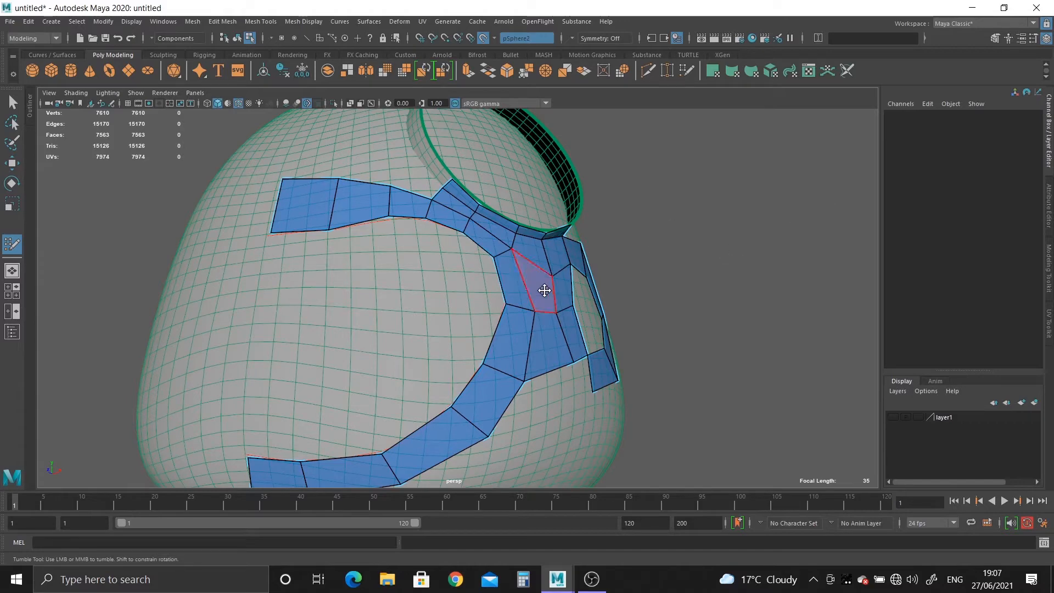
alt+drag(603, 367, 516, 383)
Step: Undo the curved loop of quads and the vertex moves on the patch's outer side
key(ctrl+z)
key(ctrl+z)
key(ctrl+z)
key(ctrl+z)
key(ctrl+z)
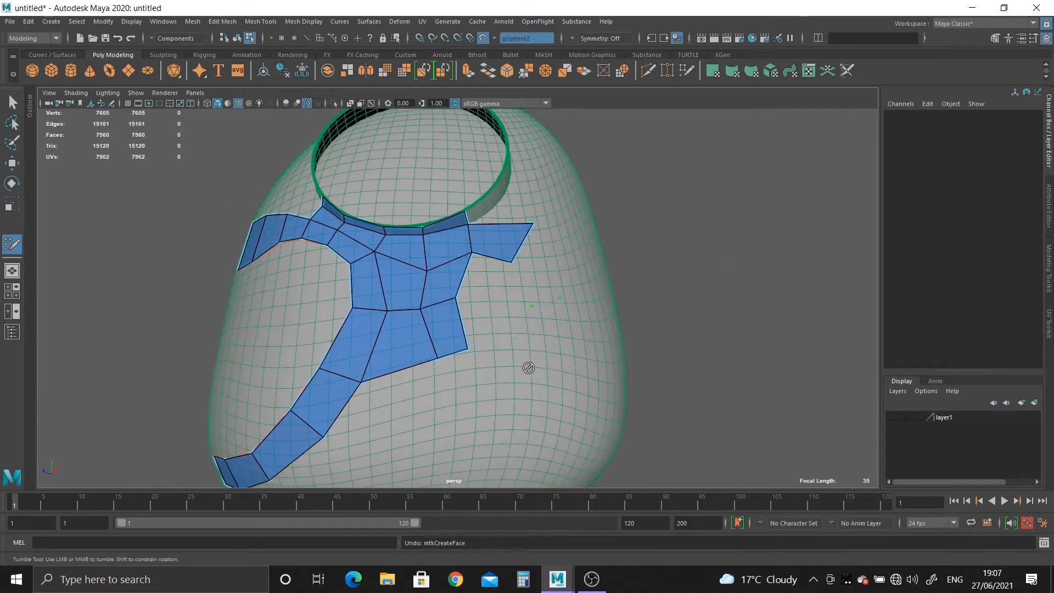
key(ctrl+z)
key(ctrl+z)
key(ctrl+z)
key(ctrl+z)
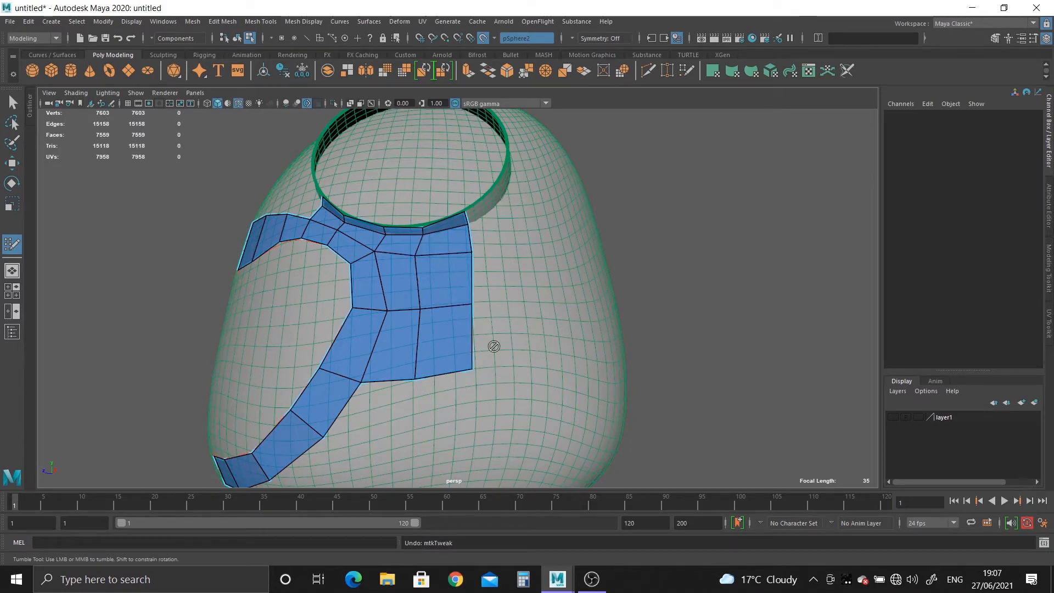
Step: Add two side-by-side quads beneath the patch's lower edge, starting from the outer edge of the lower strip
alt+middle_drag(494, 346, 403, 282)
shift+click(384, 351)
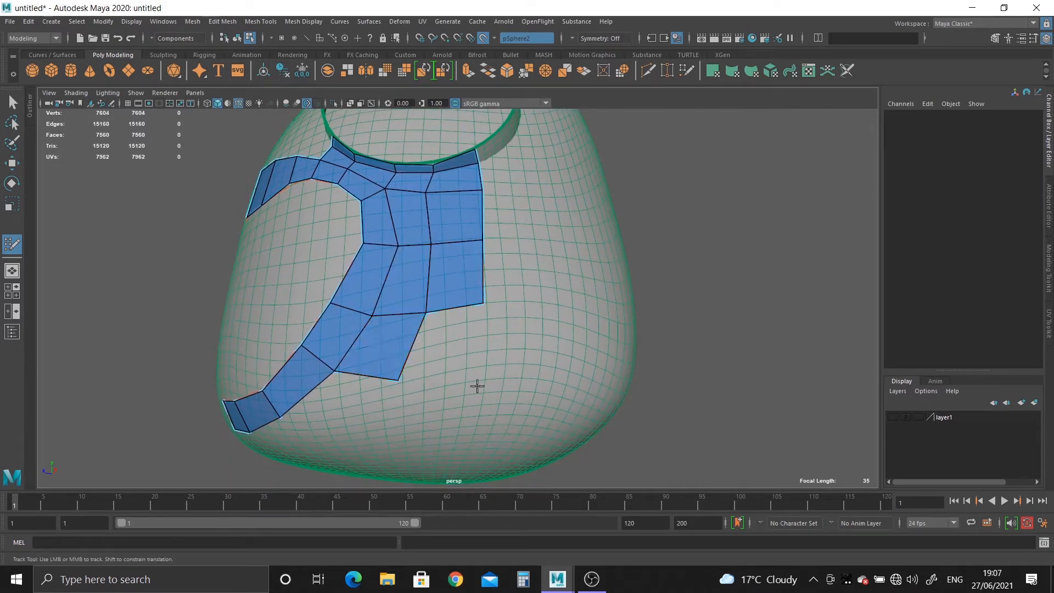
shift+click(451, 350)
Step: Undo the misplaced point, and fill in four quads below the patch and along the lower strip to its end
alt+drag(451, 350, 454, 318)
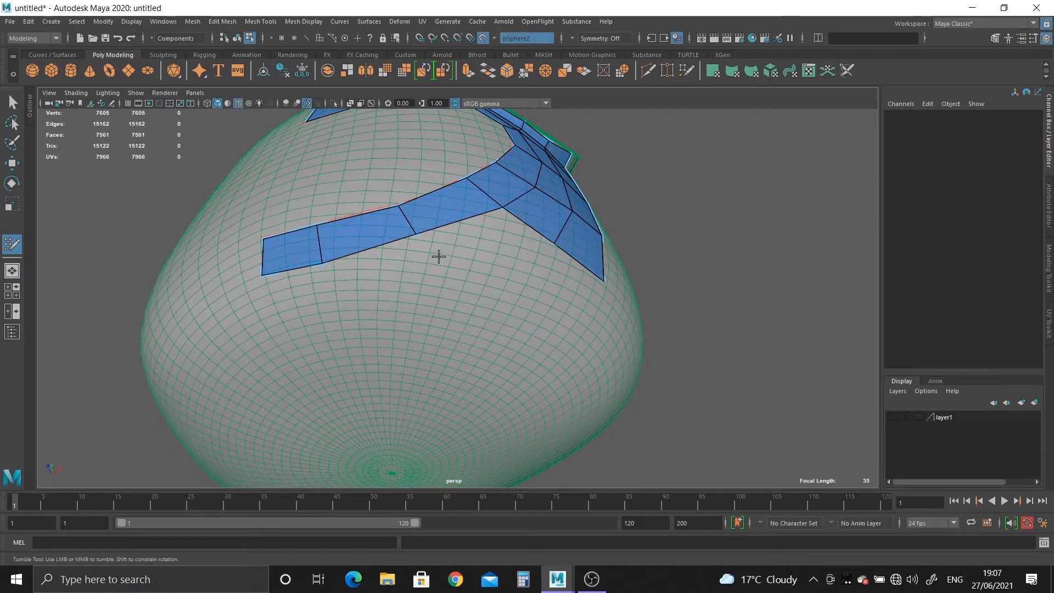
key(ctrl+z)
key(ctrl+z)
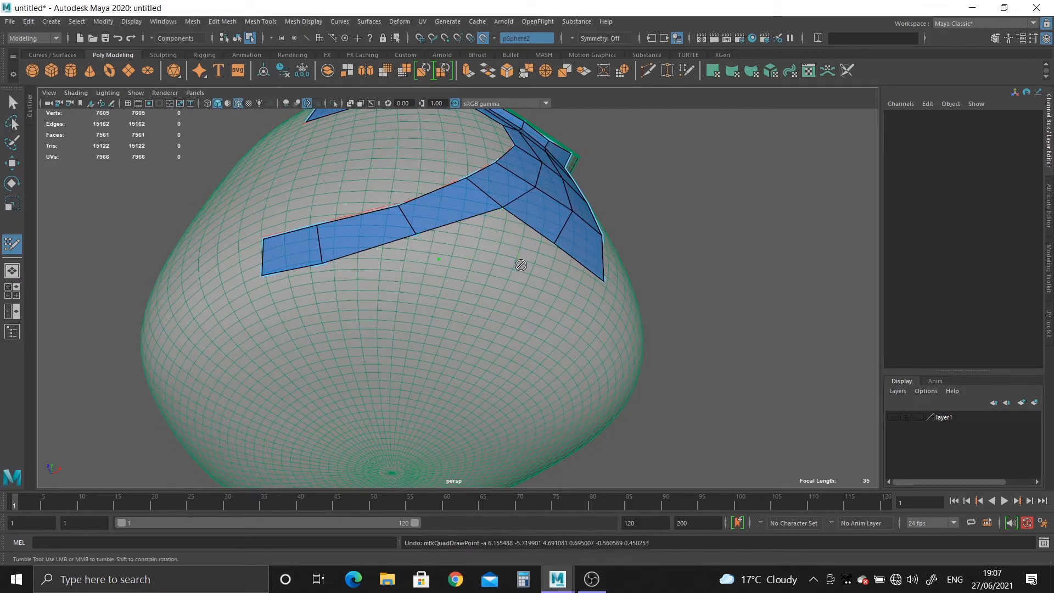
shift+click(499, 240)
shift+click(527, 280)
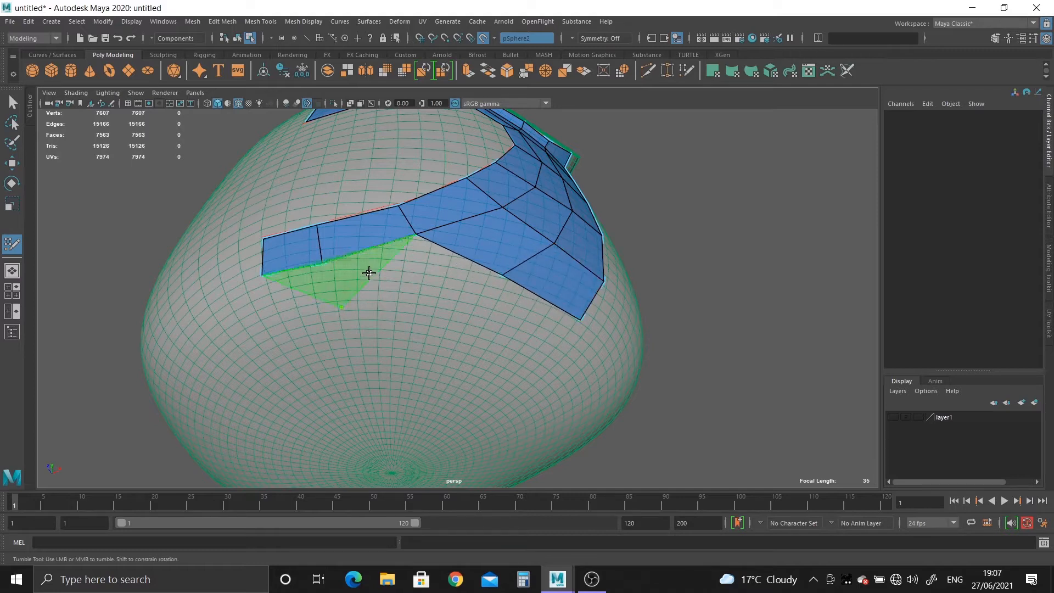
shift+click(423, 287)
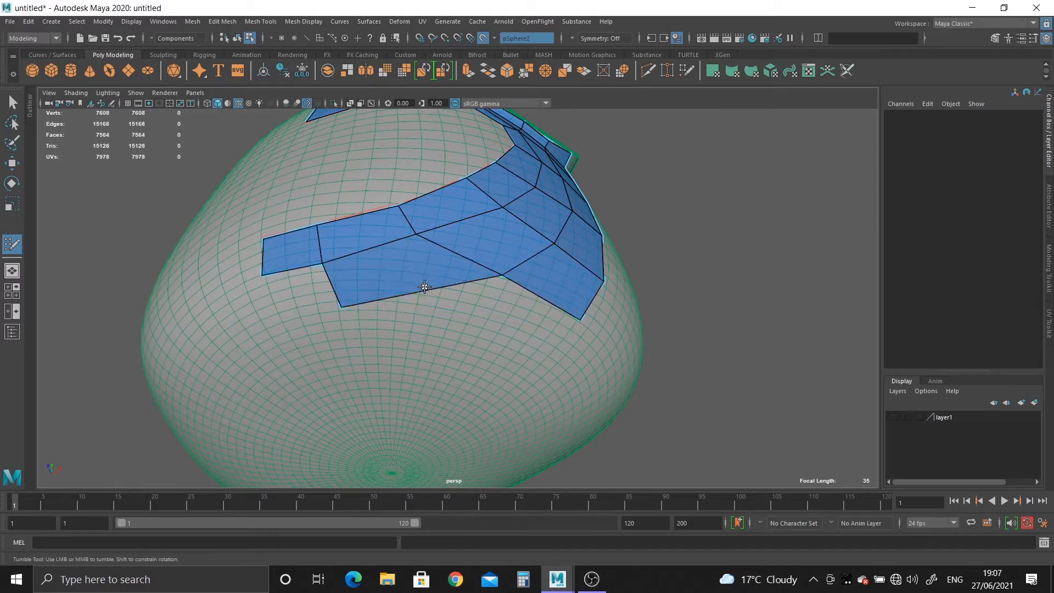
click(269, 326)
shift+click(289, 292)
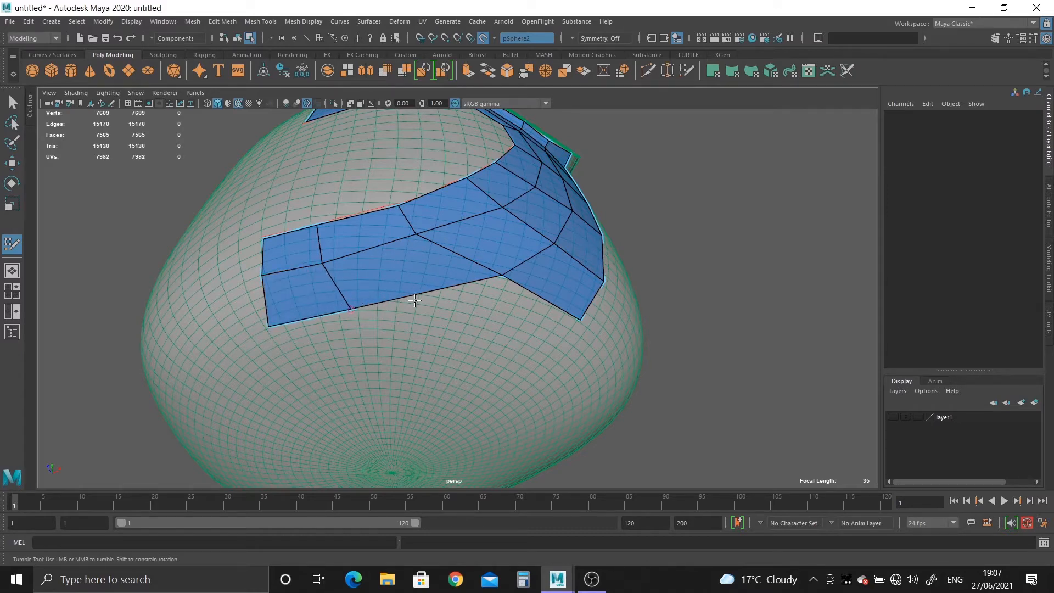
Step: Add two large quads along the patch's lower edge towards the head's underside, and relax the vertices along its outer side
alt+drag(480, 287, 463, 382)
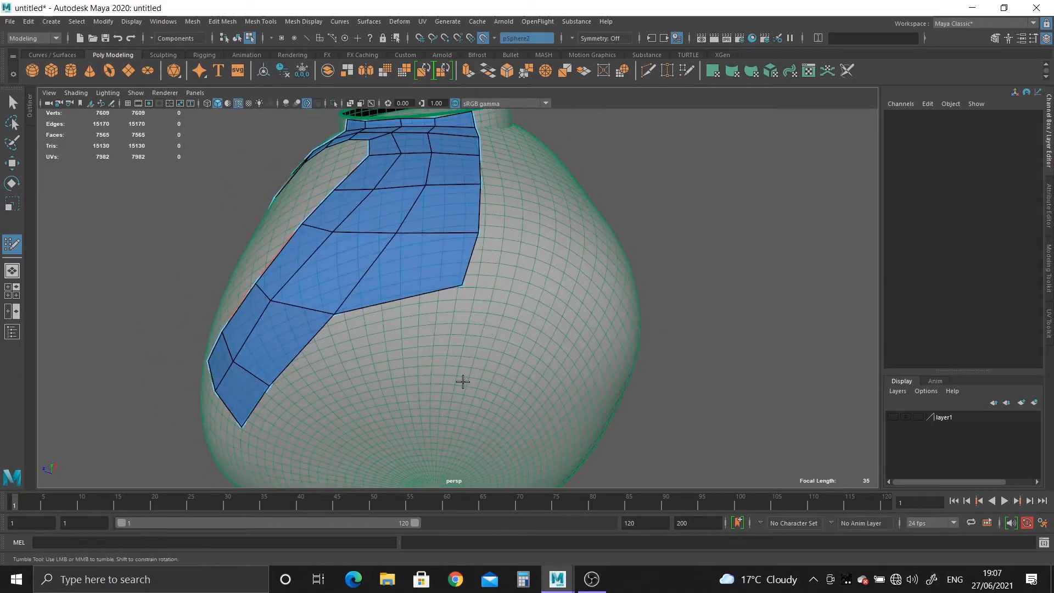
shift+click(395, 369)
alt+drag(320, 348, 361, 337)
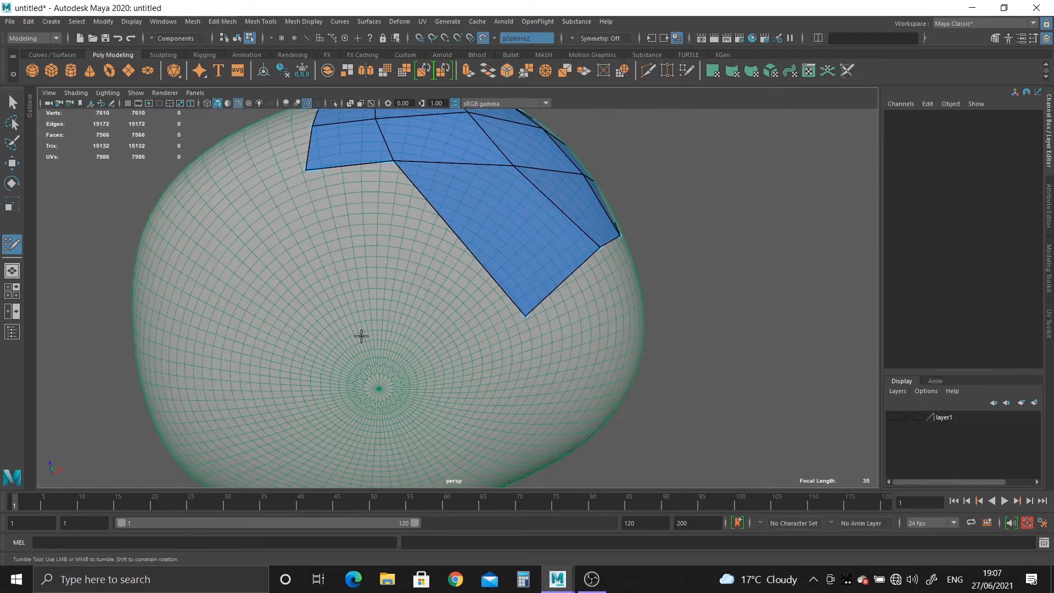
shift+click(382, 269)
alt+drag(331, 289, 462, 307)
shift+drag(482, 271, 463, 341)
shift+drag(457, 385, 448, 392)
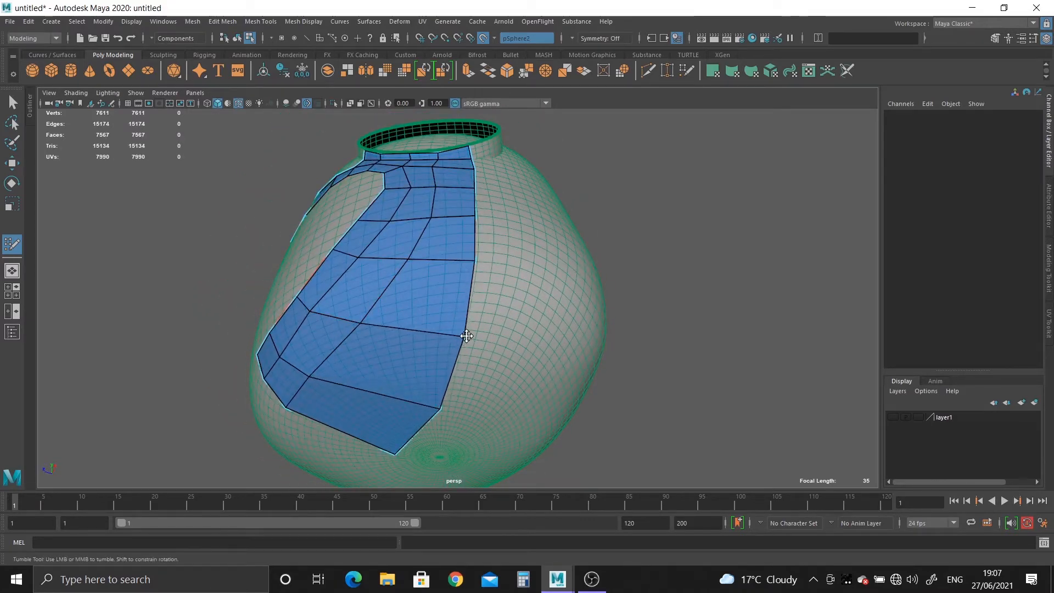
Step: Extend the row on the eyelid's side by two quads up its outer edge
alt+drag(487, 319, 475, 313)
alt+middle_drag(475, 300, 470, 358)
alt+right_drag(471, 358, 499, 358)
alt+drag(500, 357, 461, 335)
alt+middle_drag(456, 318, 465, 352)
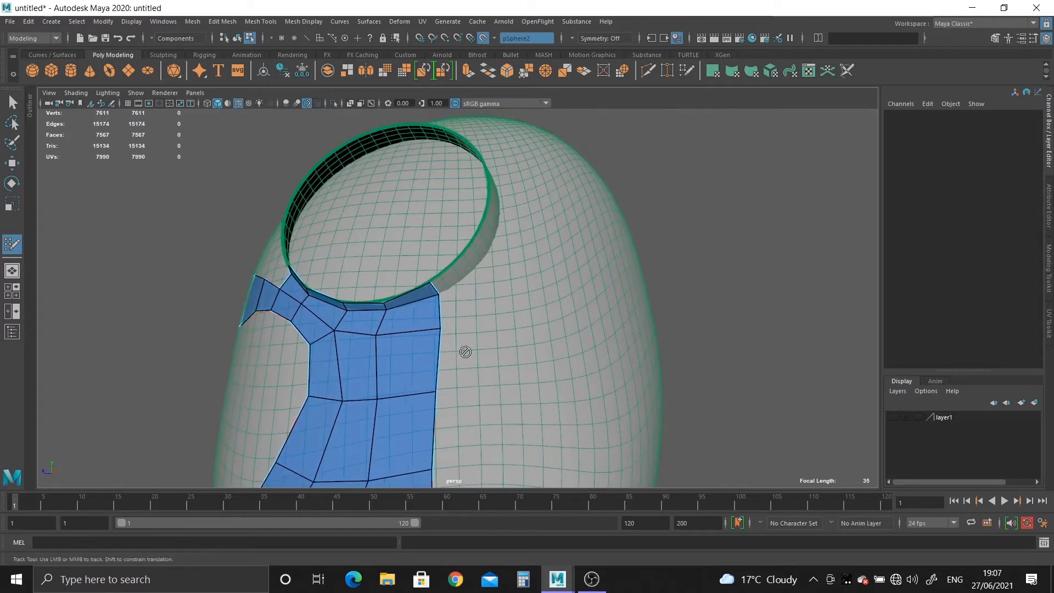
scroll(464, 344, up, 3)
mouse_move(464, 337)
alt+mouse_down()
mouse_move(399, 220)
mouse_move(438, 239)
alt+mouse_up()
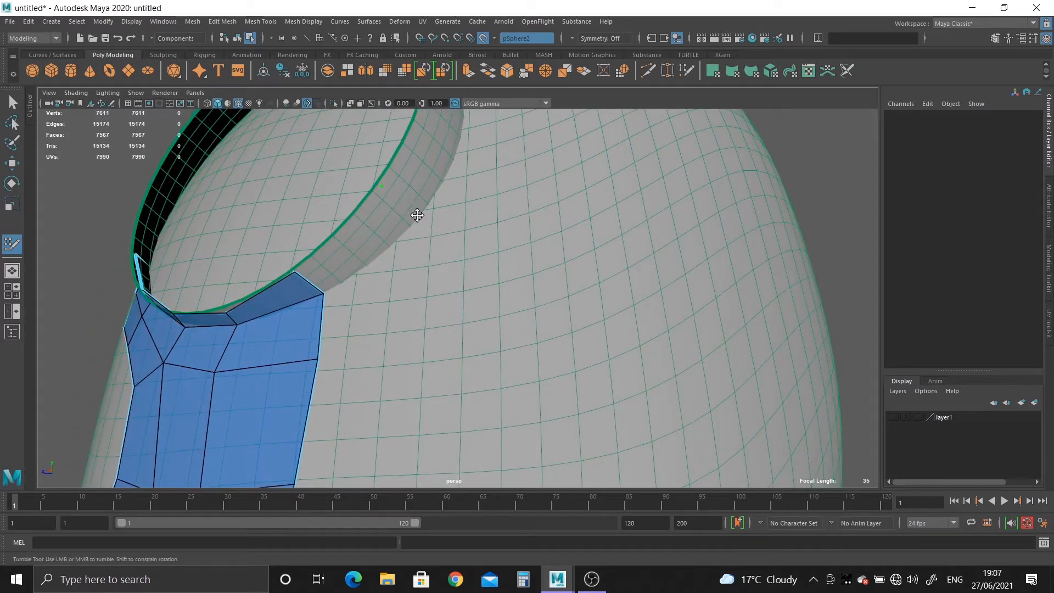
shift+click(372, 229)
alt+middle_drag(437, 239, 438, 245)
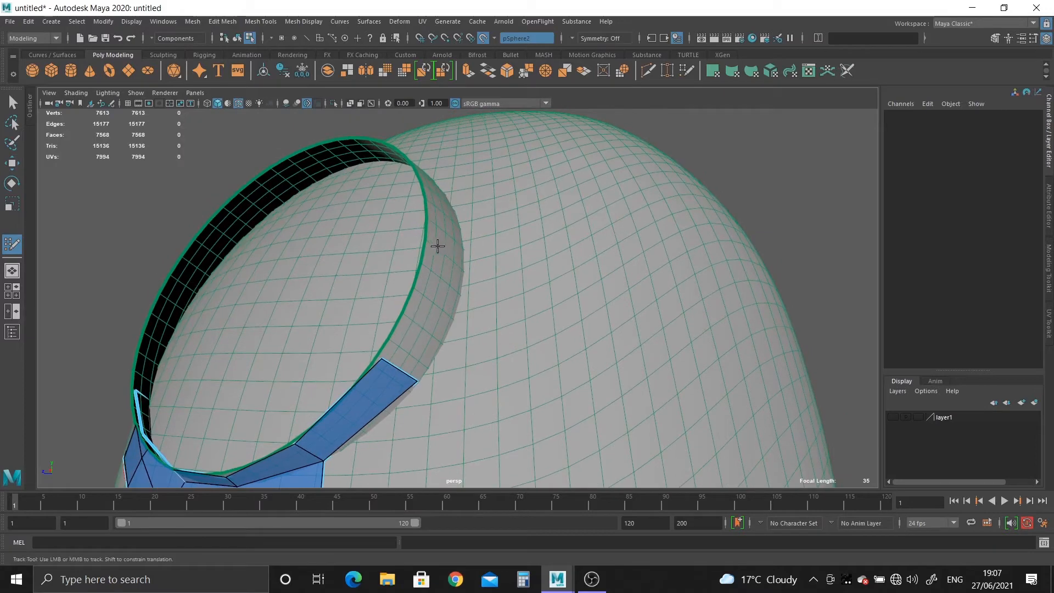
shift+click(396, 271)
Step: Continue the eyelid's side row with three more quads around its upper edge
alt+drag(395, 270, 298, 236)
shift+click(336, 278)
shift+click(335, 239)
click(295, 242)
shift+click(298, 283)
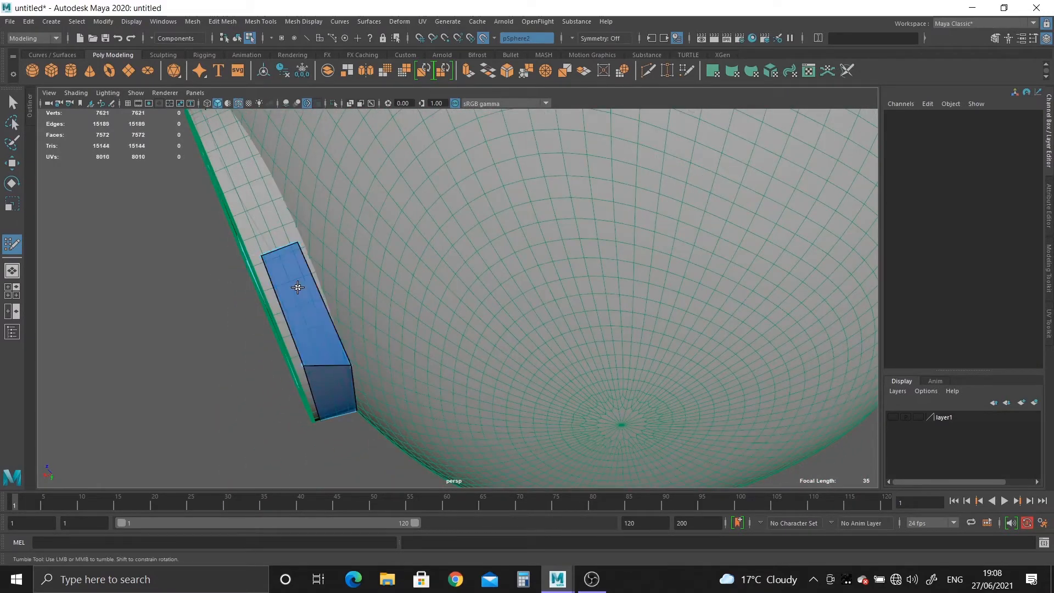
Step: Add the last quads to close the ring around the eyelid's side, and fill the quad joining it to the upper strip
alt+middle_drag(297, 244, 355, 281)
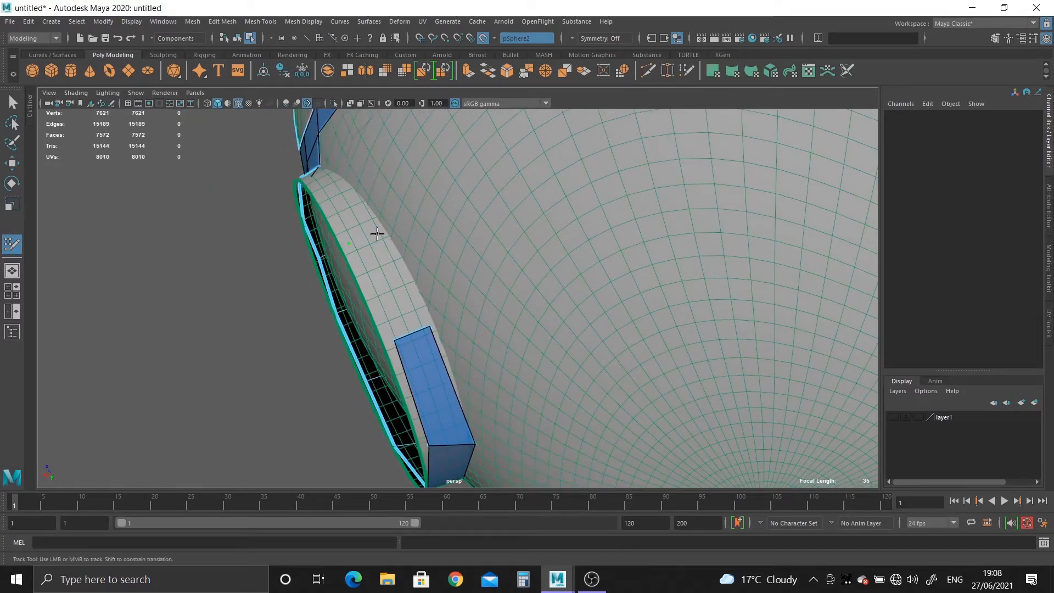
shift+click(387, 262)
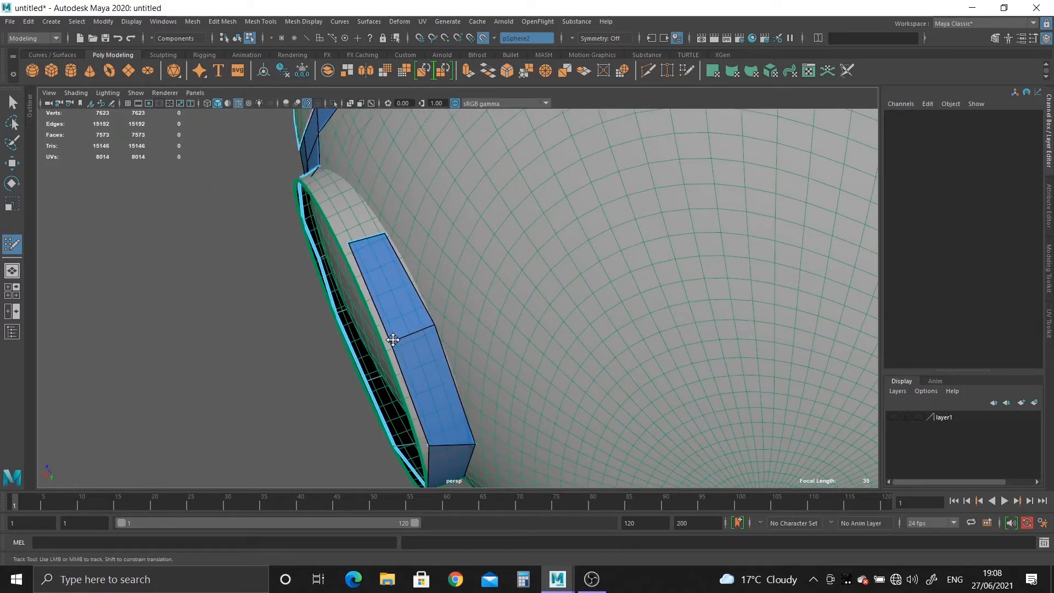
alt+drag(326, 303, 383, 264)
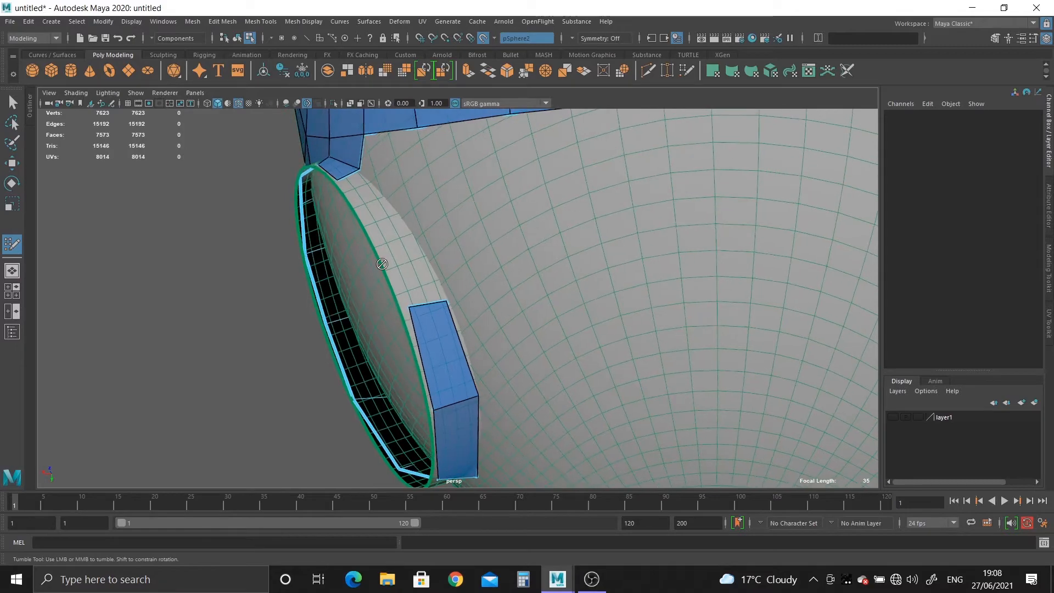
shift+click(413, 270)
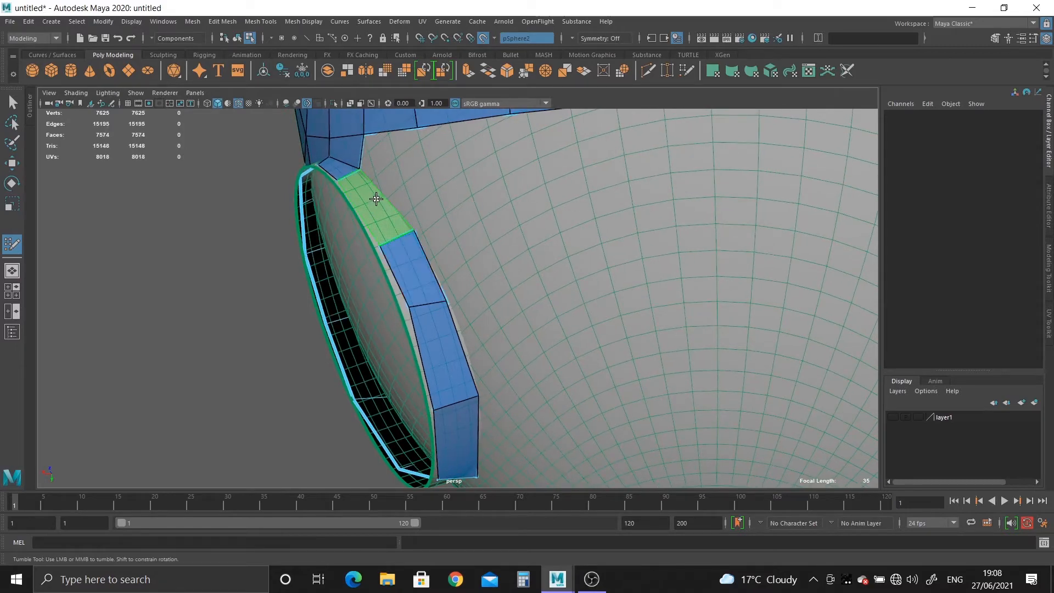
mouse_move(379, 201)
alt+mouse_down()
mouse_move(404, 296)
mouse_move(390, 170)
mouse_move(487, 336)
mouse_move(501, 287)
mouse_move(440, 294)
mouse_move(491, 324)
mouse_move(412, 330)
mouse_move(426, 331)
mouse_move(420, 313)
mouse_move(367, 308)
mouse_move(401, 322)
alt+mouse_up()
shift+click(400, 323)
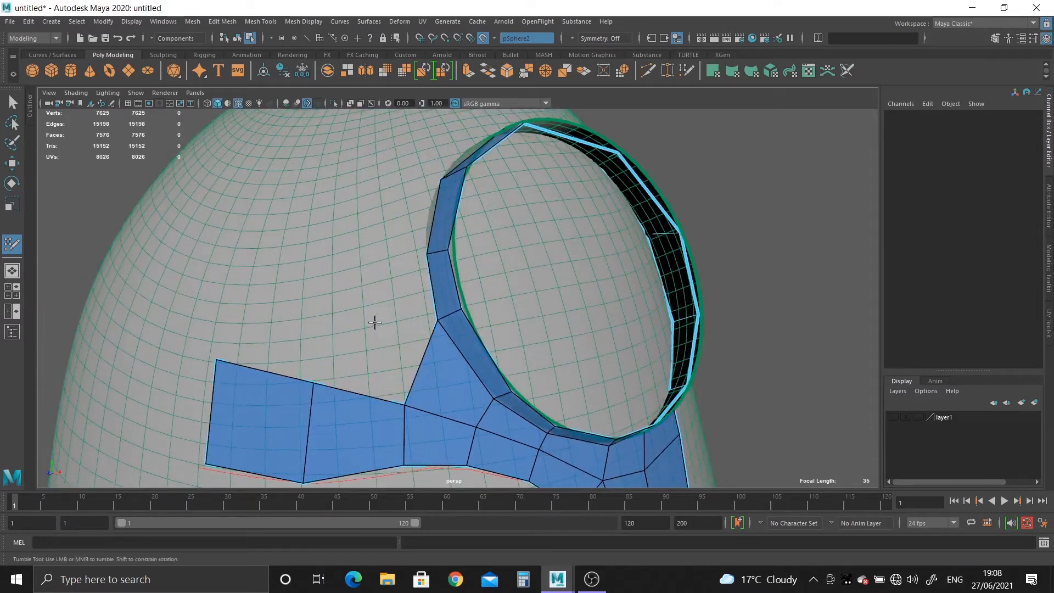
Step: Fill in two rows of two quads above the upper strip beside the eyelid, adjusting the shared vertex between them
shift+click(392, 291)
shift+click(353, 364)
drag(344, 326, 323, 321)
shift+click(288, 278)
shift+click(253, 330)
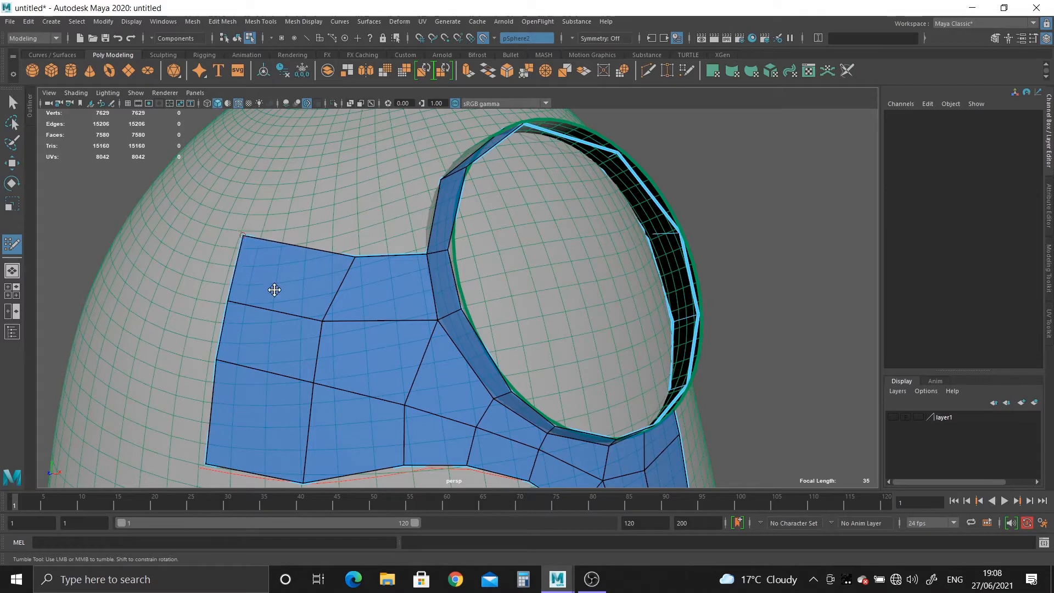
Step: Shift the shared vertex on the face patch's upper edge slightly away from the eyelid ring to even out the two quads
alt+drag(274, 290, 392, 350)
alt+middle_drag(392, 351, 380, 376)
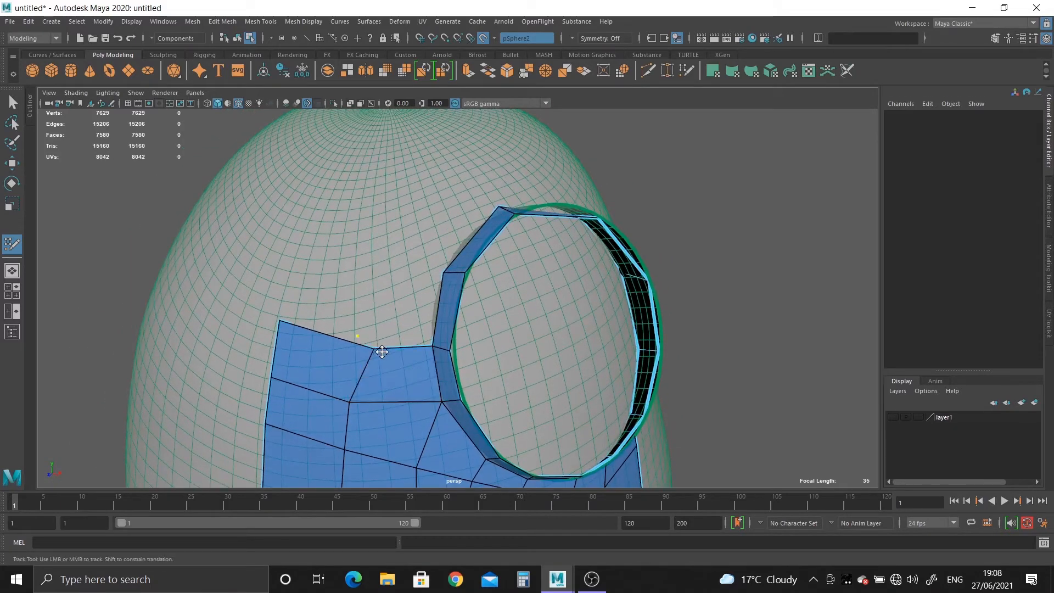
drag(373, 348, 353, 342)
click(389, 258)
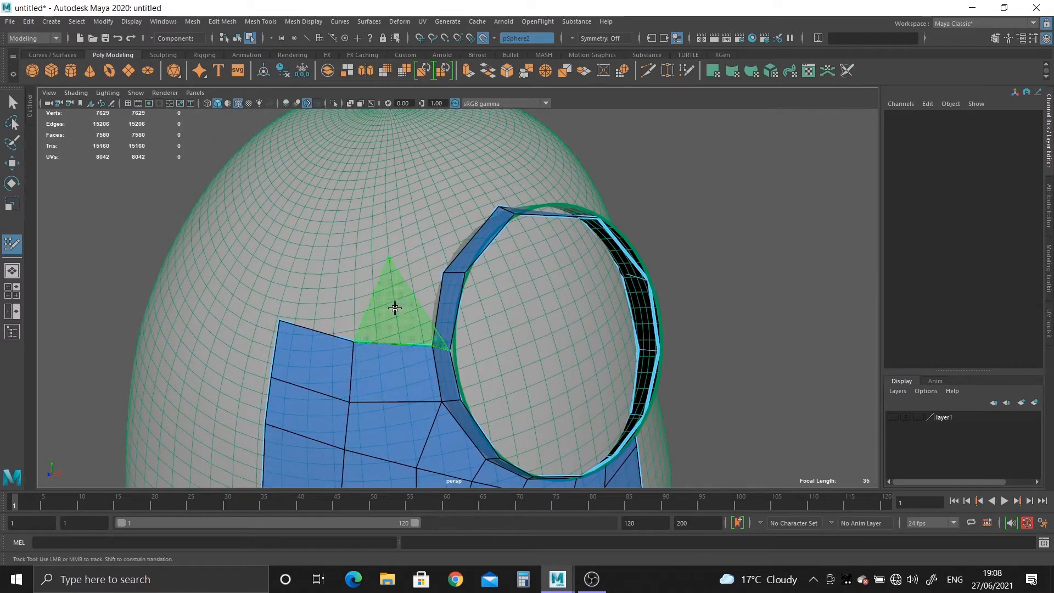
shift+click(391, 303)
key(ctrl+z)
scroll(379, 292, up, 3)
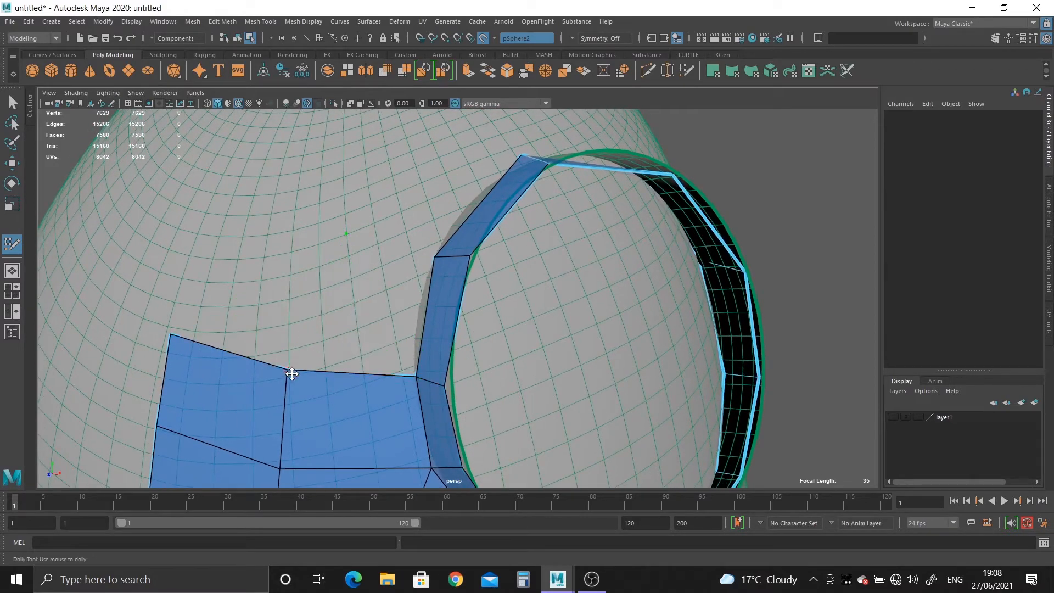
mouse_move(287, 370)
mouse_down()
mouse_move(318, 266)
mouse_move(340, 263)
mouse_up()
key(ctrl+z)
key(ctrl+z)
alt+drag(386, 346, 430, 304)
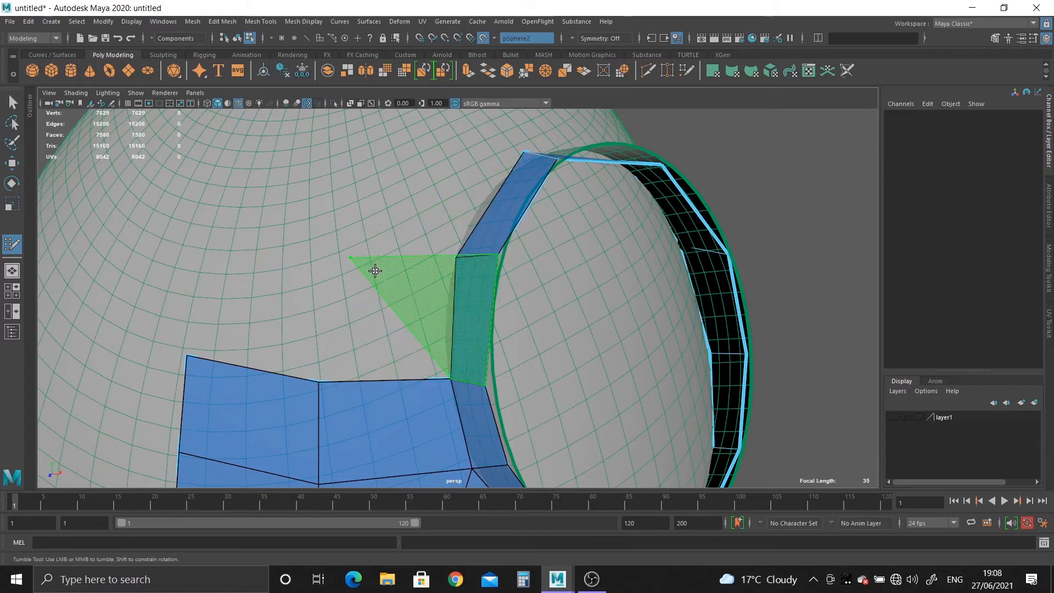
key(ctrl+z)
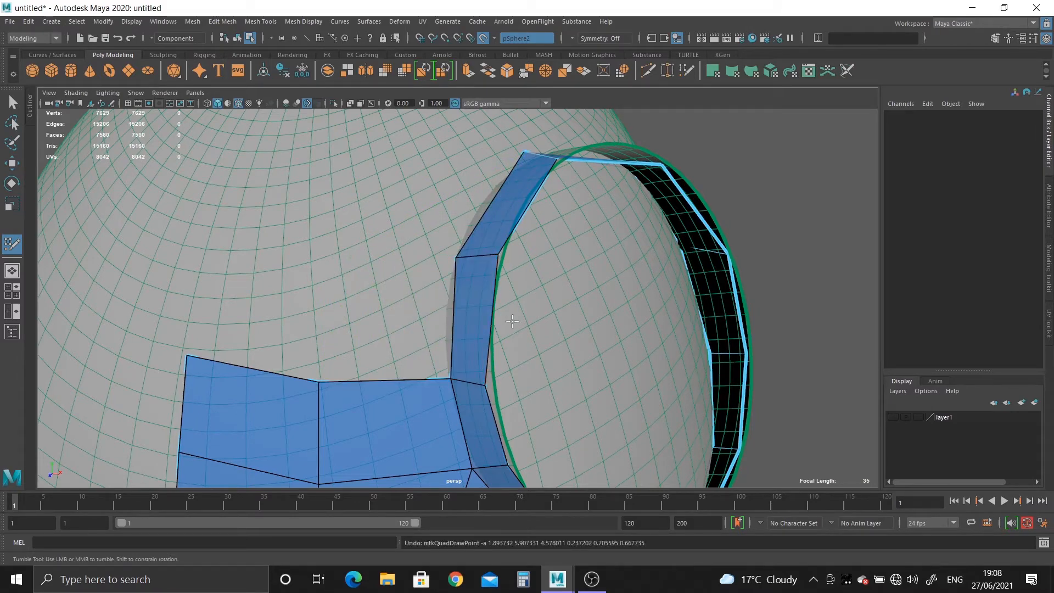
Step: Delete the ring quad above the patch, then fill a new face quad and a quad joining it to the eyelid's edge, adjusting their shared vertex
ctrl+shift+click(466, 310)
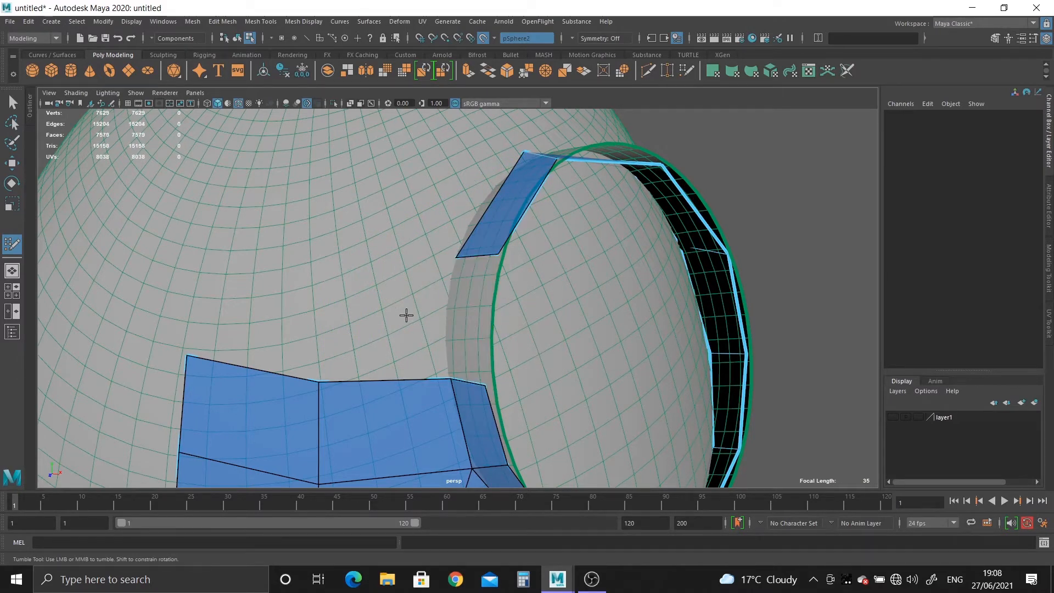
alt+drag(405, 313, 486, 281)
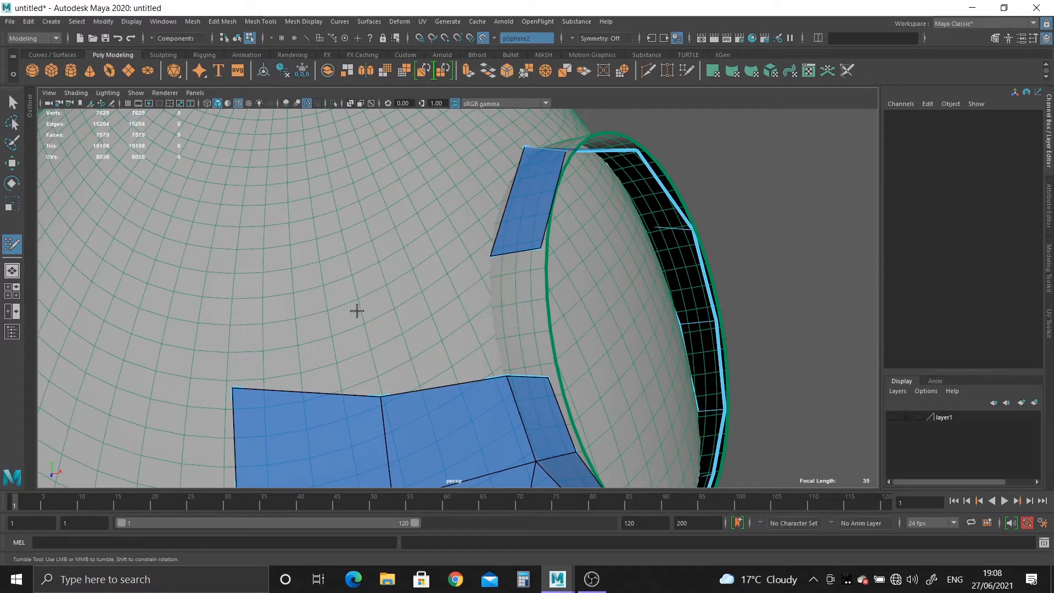
shift+click(431, 324)
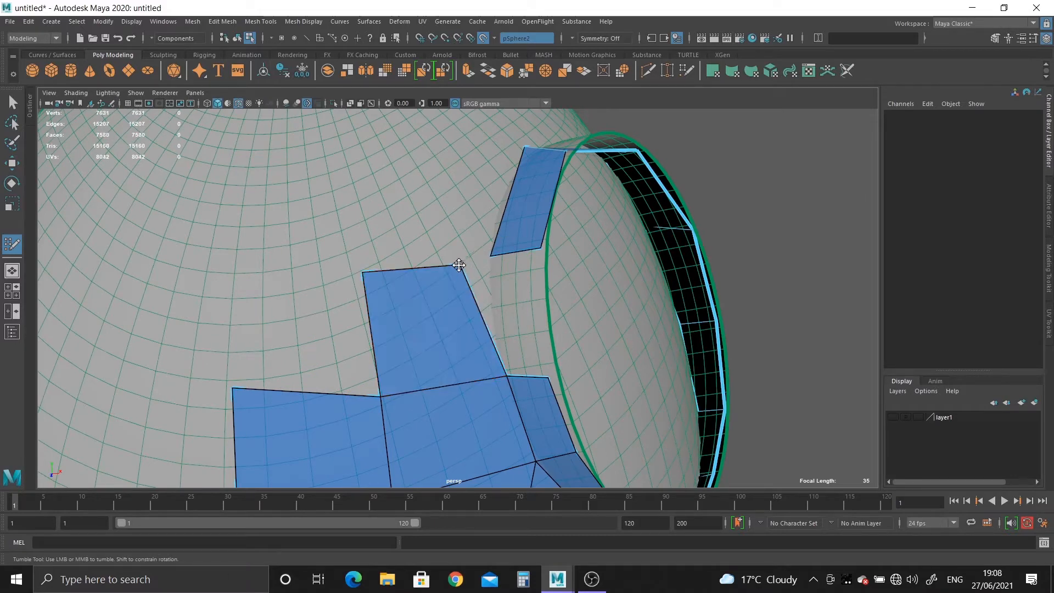
shift+click(511, 295)
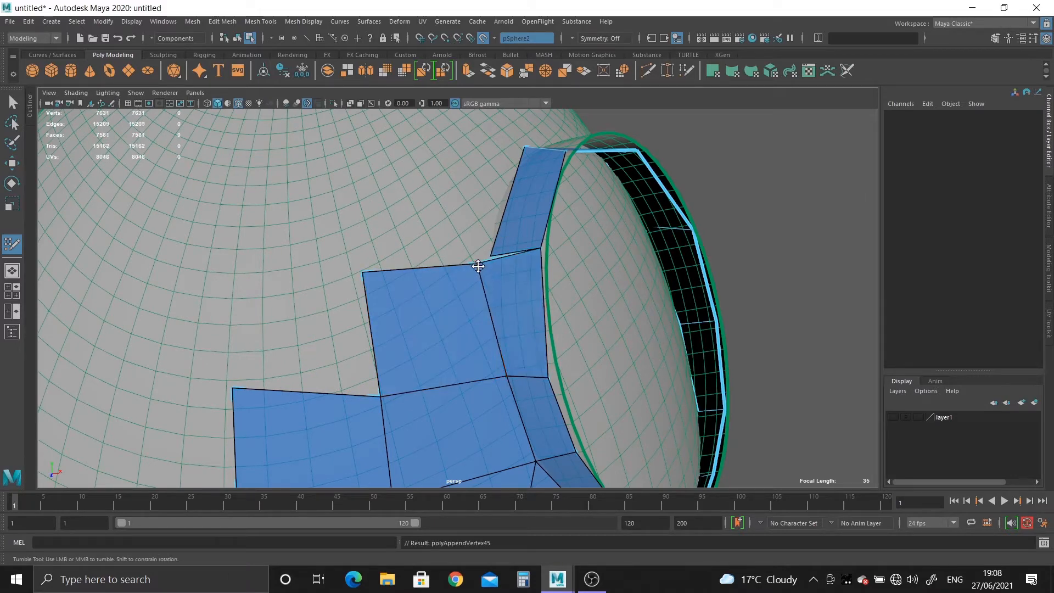
mouse_move(478, 265)
mouse_down()
mouse_move(496, 252)
mouse_move(487, 270)
mouse_up()
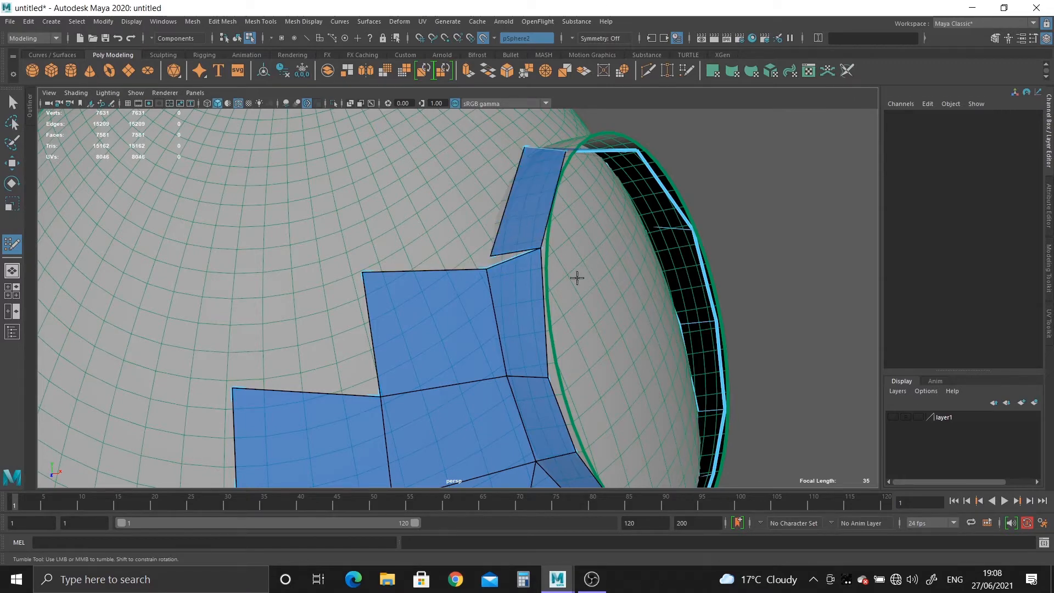
Step: Delete the next eyelid ring quad, whose lower corner does not meet the rebuilt side quad
alt+drag(577, 278, 473, 275)
alt+middle_drag(473, 275, 445, 274)
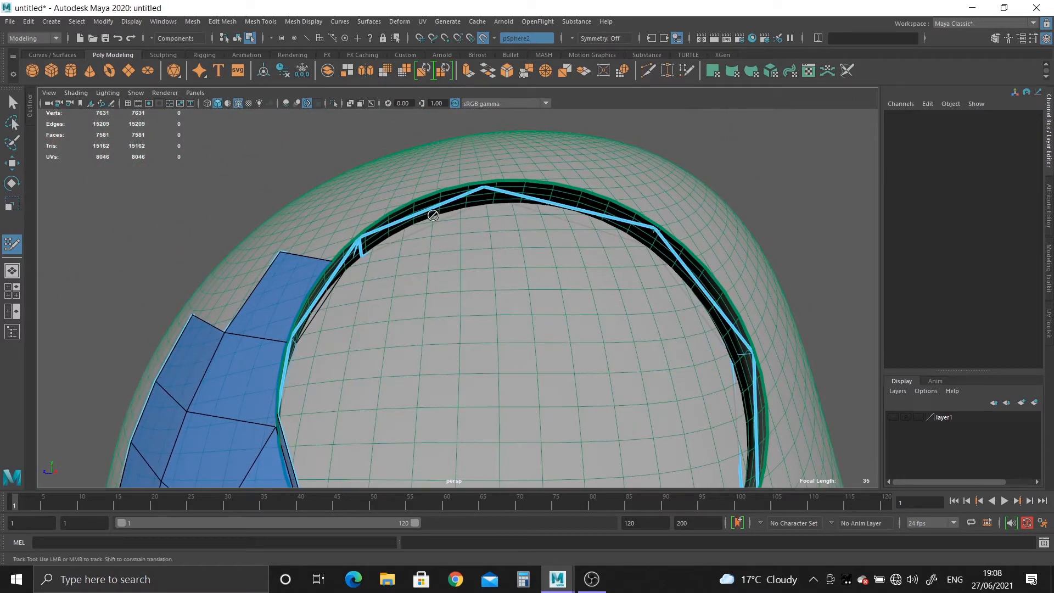
mouse_move(499, 247)
alt+mouse_down()
mouse_move(459, 365)
mouse_move(546, 356)
mouse_move(535, 366)
alt+mouse_up()
ctrl+shift+click(443, 371)
alt+drag(513, 323, 565, 260)
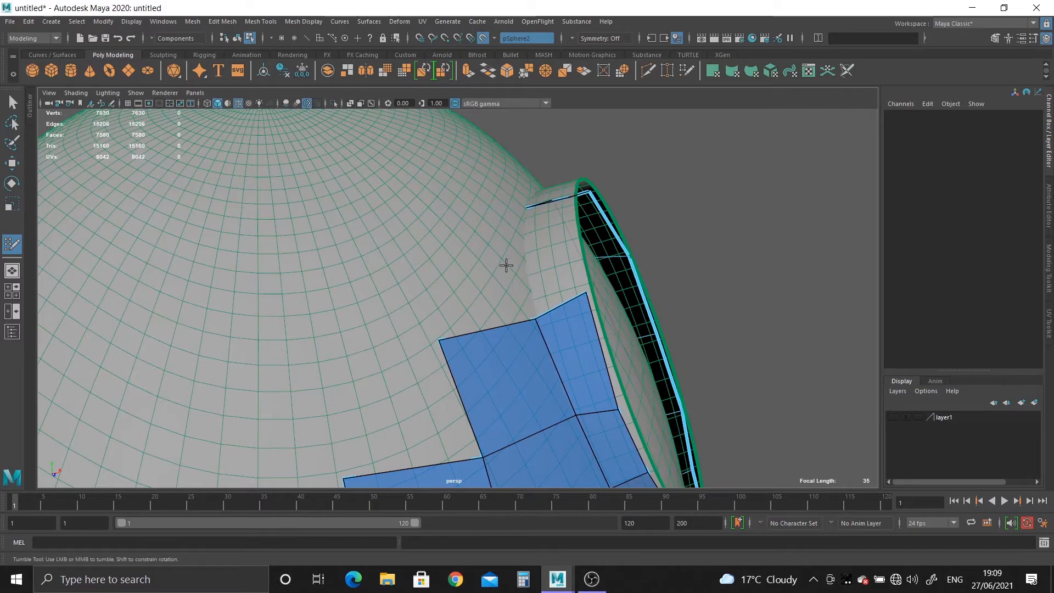
Step: Insert an edge across each of the two long quads along the top of the eyelid ring to split them in half
alt+drag(551, 299, 404, 281)
scroll(496, 277, up, 1)
alt+drag(673, 313, 673, 288)
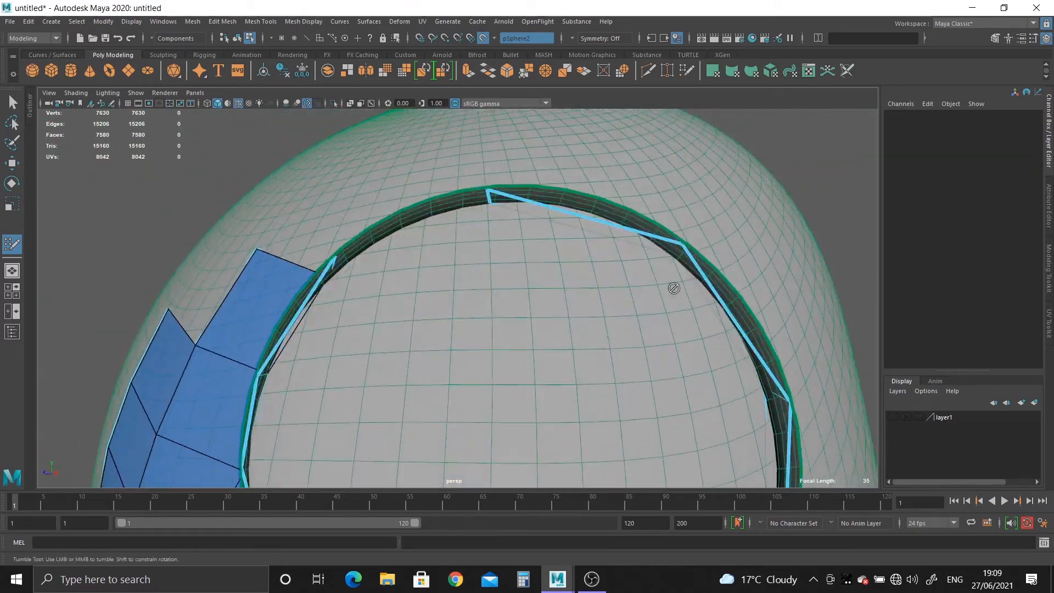
alt+drag(665, 217, 400, 310)
alt+middle_drag(401, 310, 520, 349)
alt+right_drag(519, 348, 478, 347)
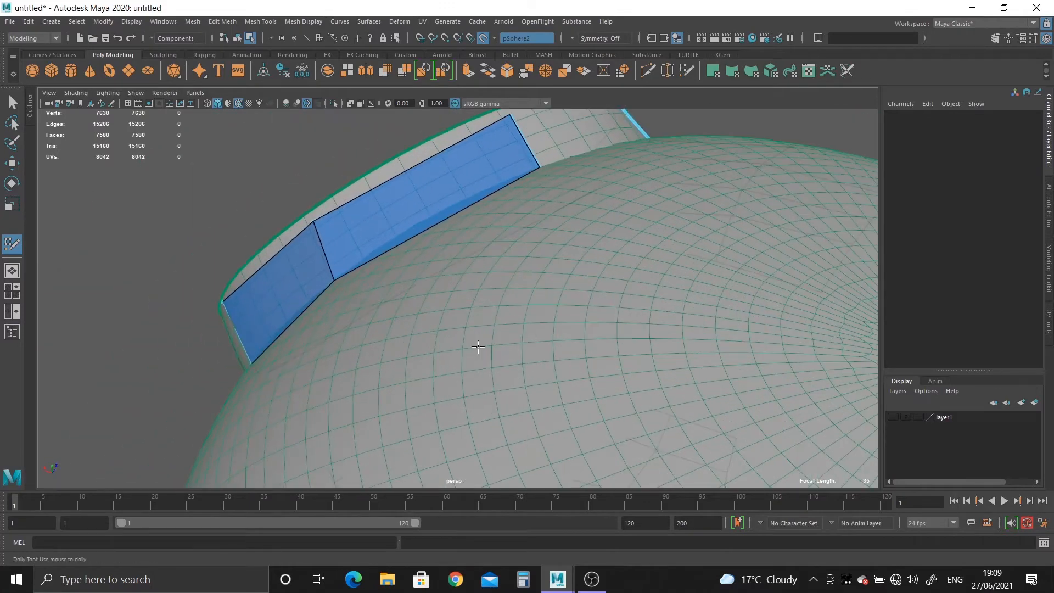
ctrl+click(420, 203)
alt+drag(363, 252, 459, 264)
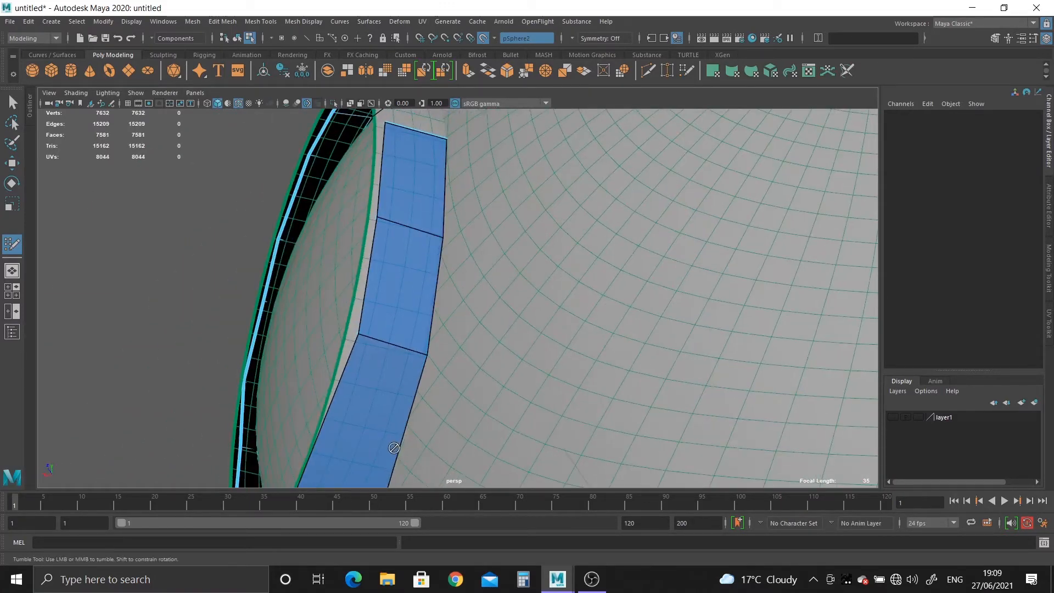
alt+drag(397, 458, 470, 271)
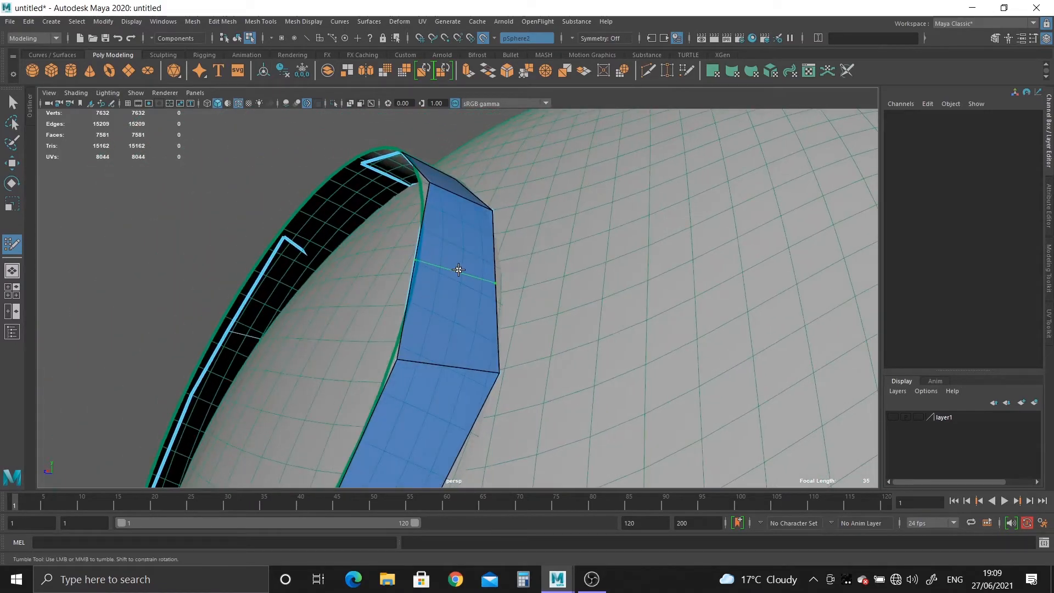
ctrl+click(459, 269)
Step: Close the gap in the eyelid ring with two quads between the split upper quads and the rebuilt side quad
alt+drag(383, 271, 677, 270)
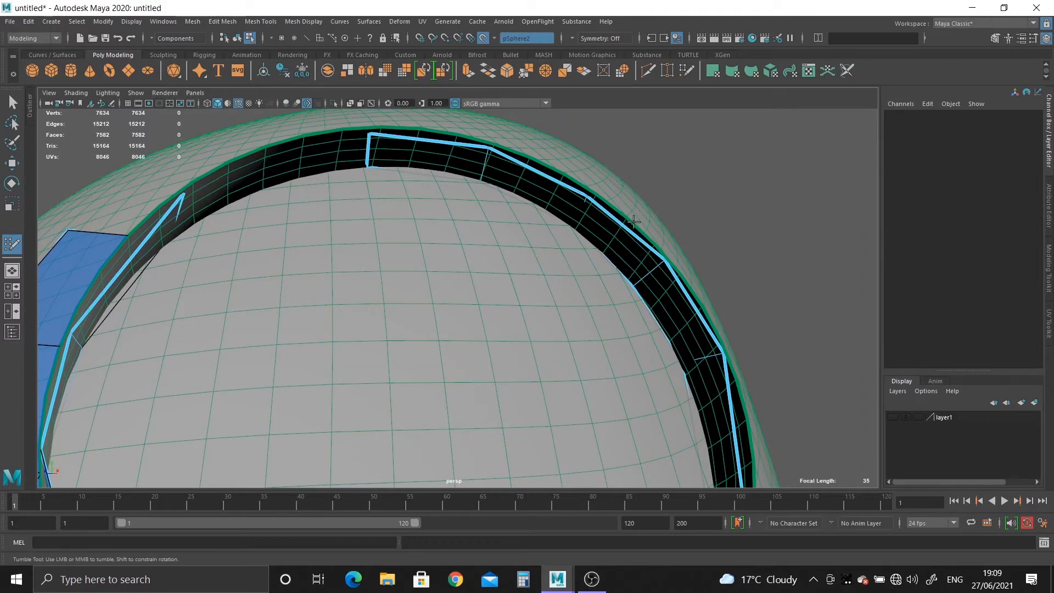
alt+drag(634, 221, 474, 258)
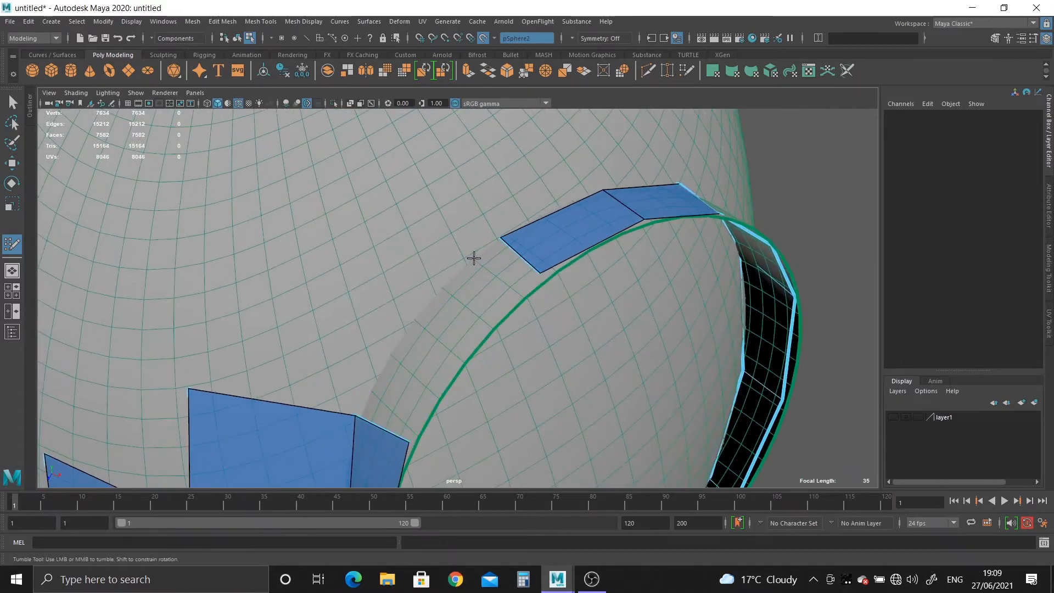
shift+click(475, 290)
shift+click(406, 393)
Step: Fill the corner quad of the face patch and continue the row around the eyelid with two quads above the ring
alt+drag(397, 372, 258, 246)
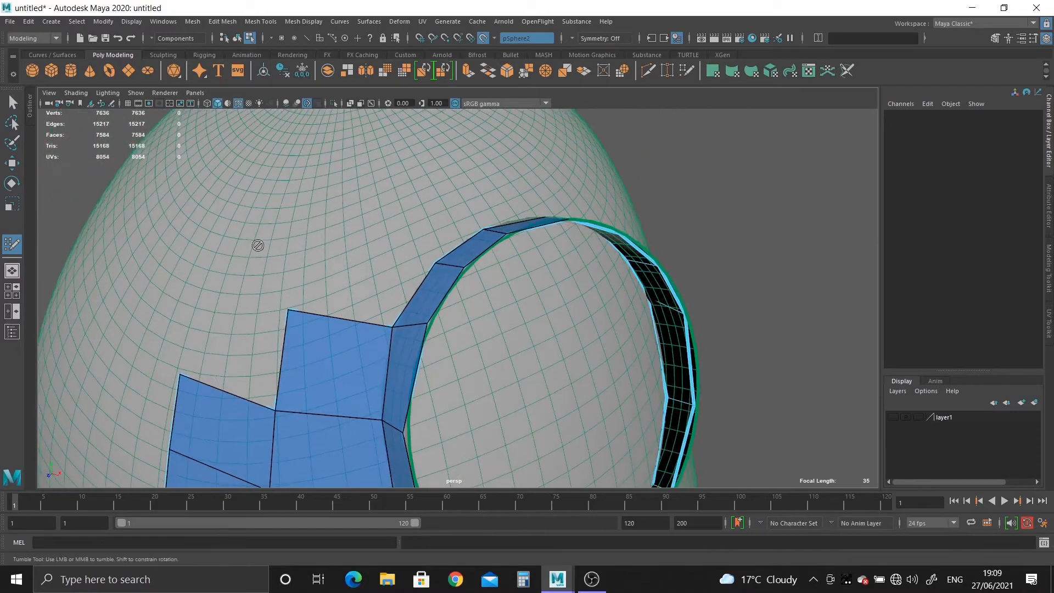
shift+click(233, 349)
alt+drag(315, 301, 306, 334)
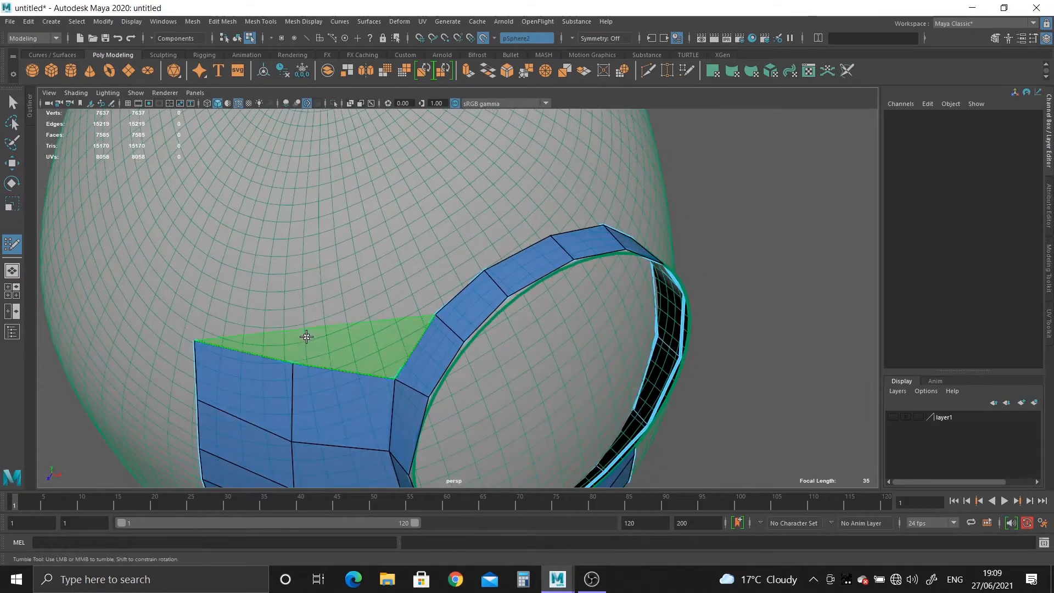
shift+click(352, 320)
click(440, 213)
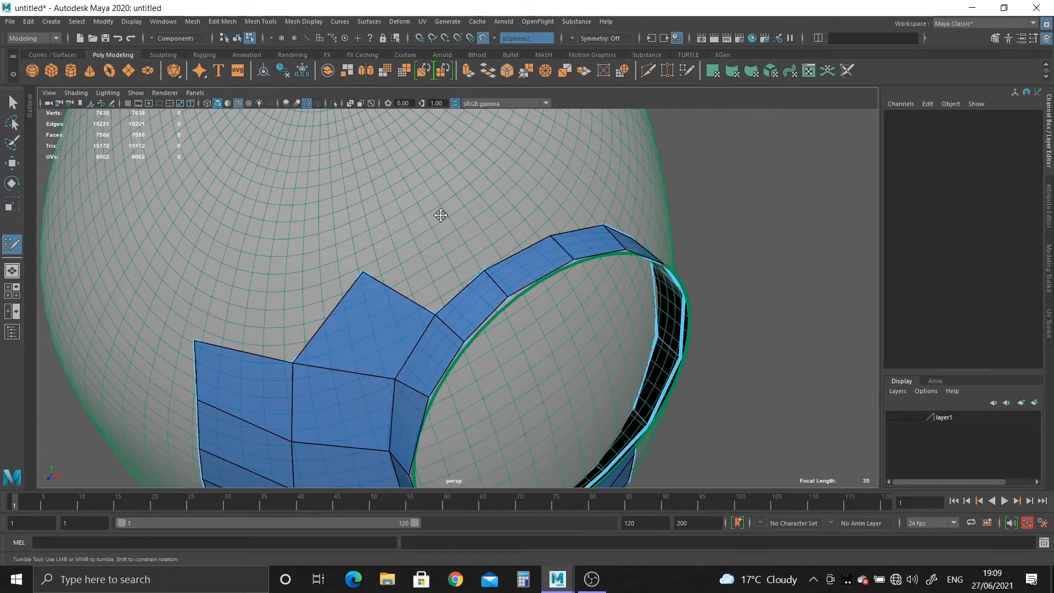
shift+click(433, 270)
alt+drag(469, 261, 367, 252)
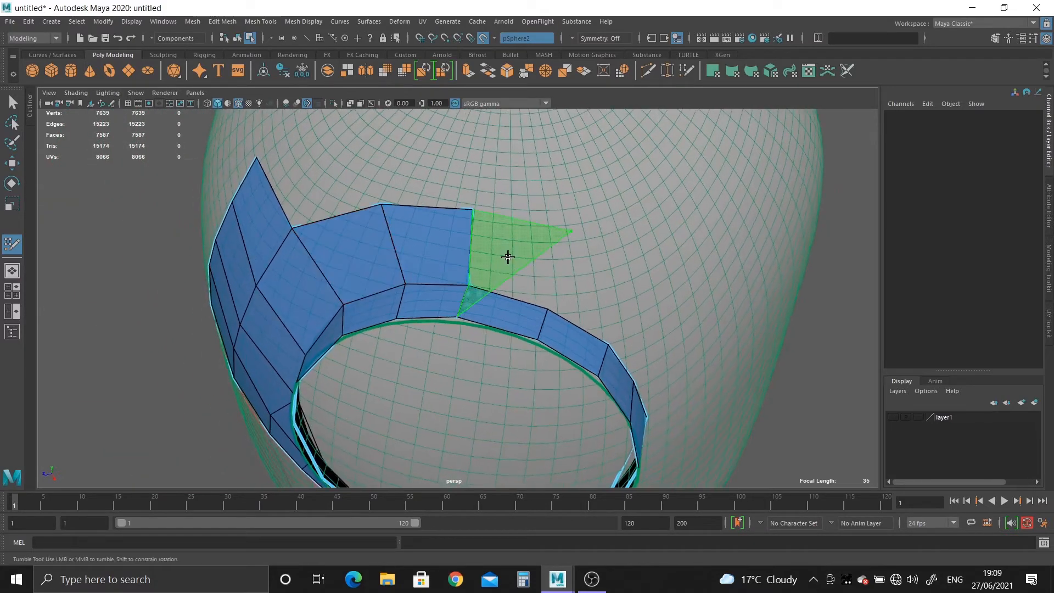
key(ctrl+z)
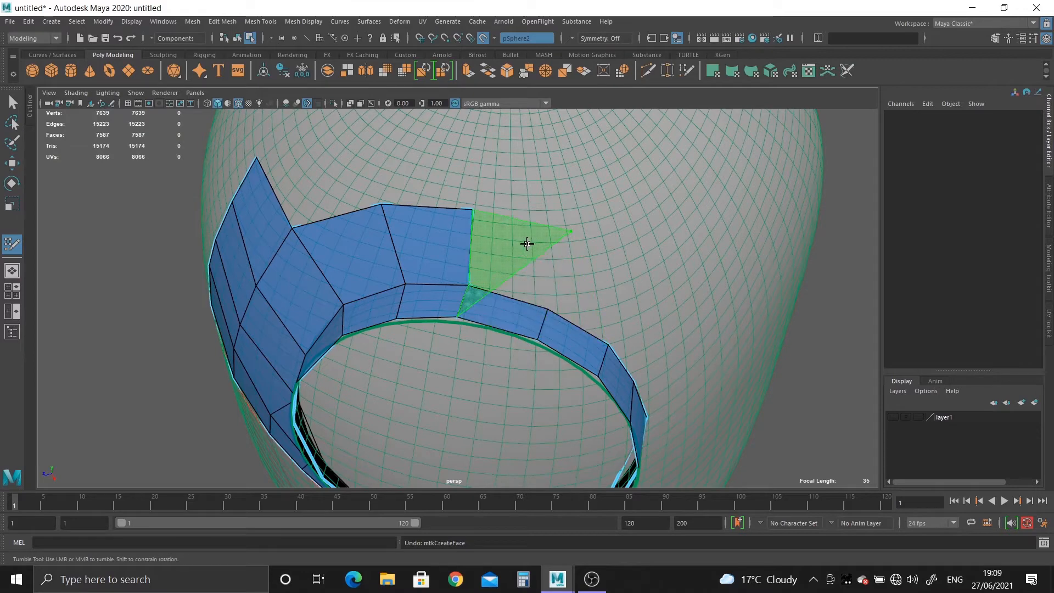
alt+right_drag(529, 285, 637, 398)
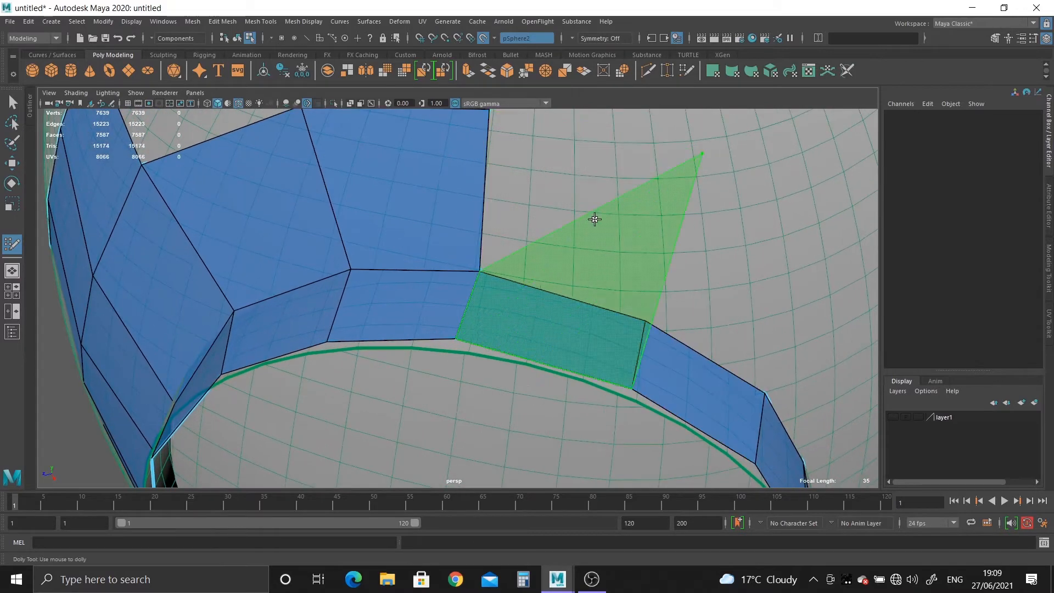
alt+middle_drag(604, 198, 592, 304)
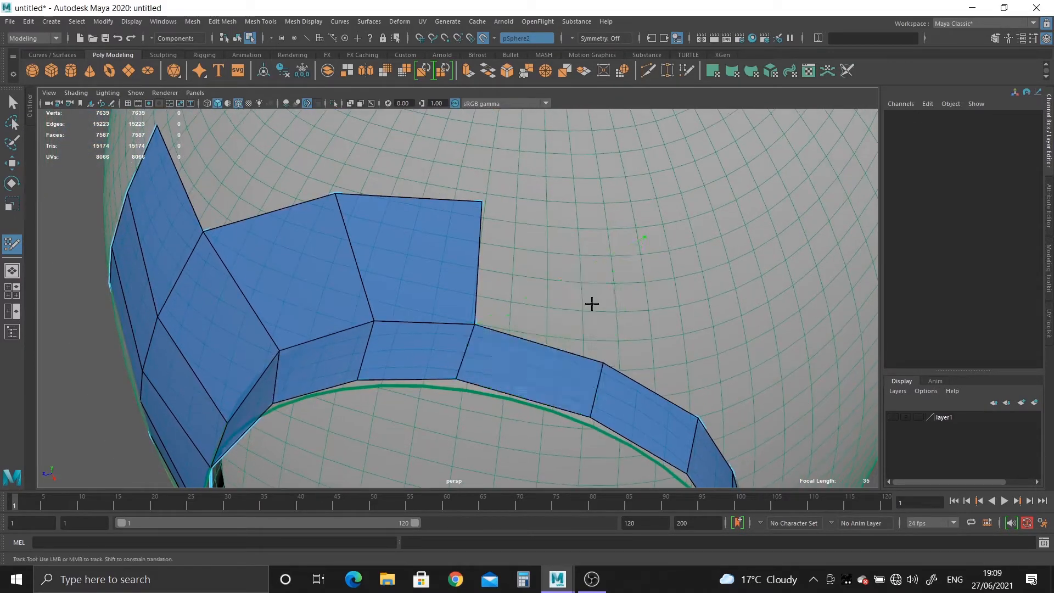
key(ctrl+z)
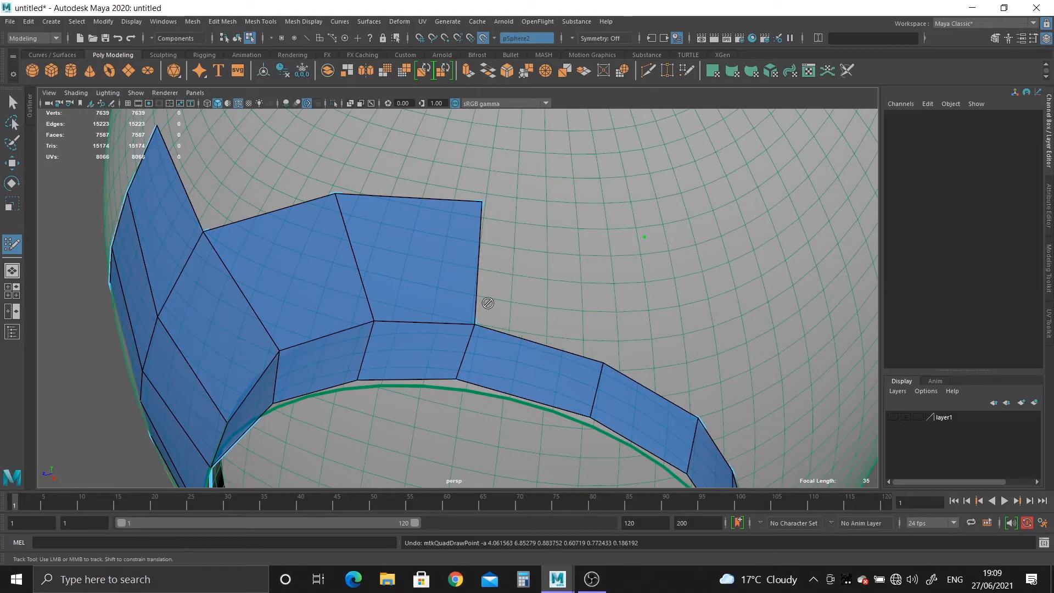
drag(476, 323, 551, 313)
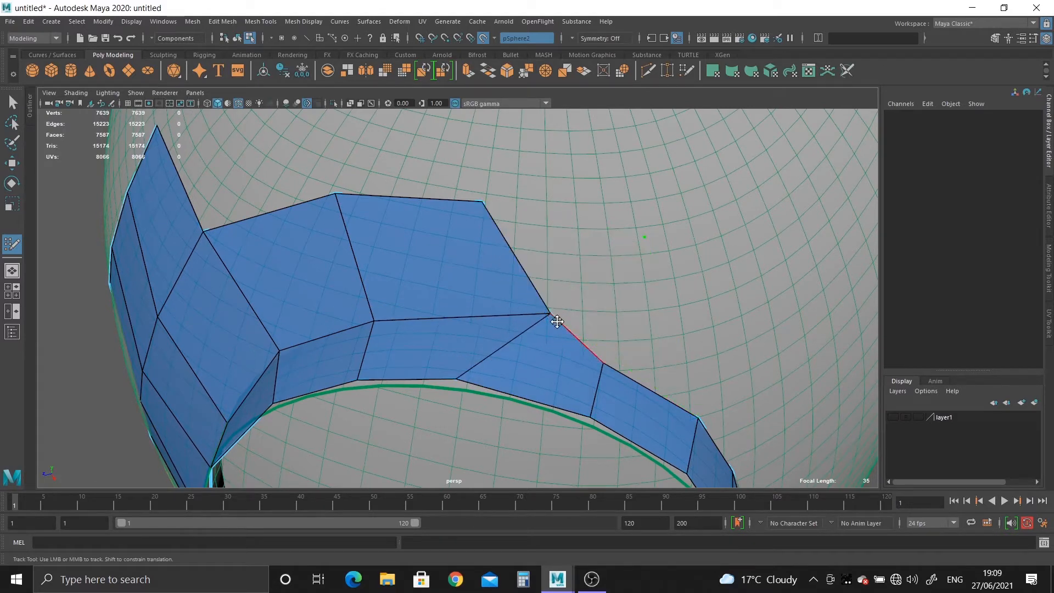
key(ctrl+z)
Step: Delete the eyelid ring quad just beyond the open end of the surrounding face row
ctrl+shift+click(506, 365)
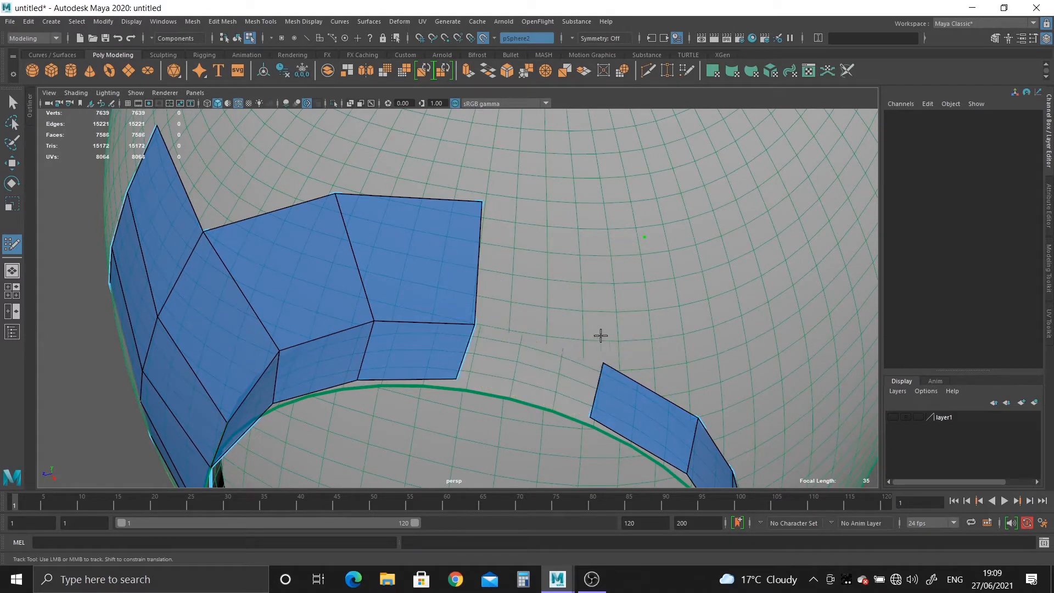
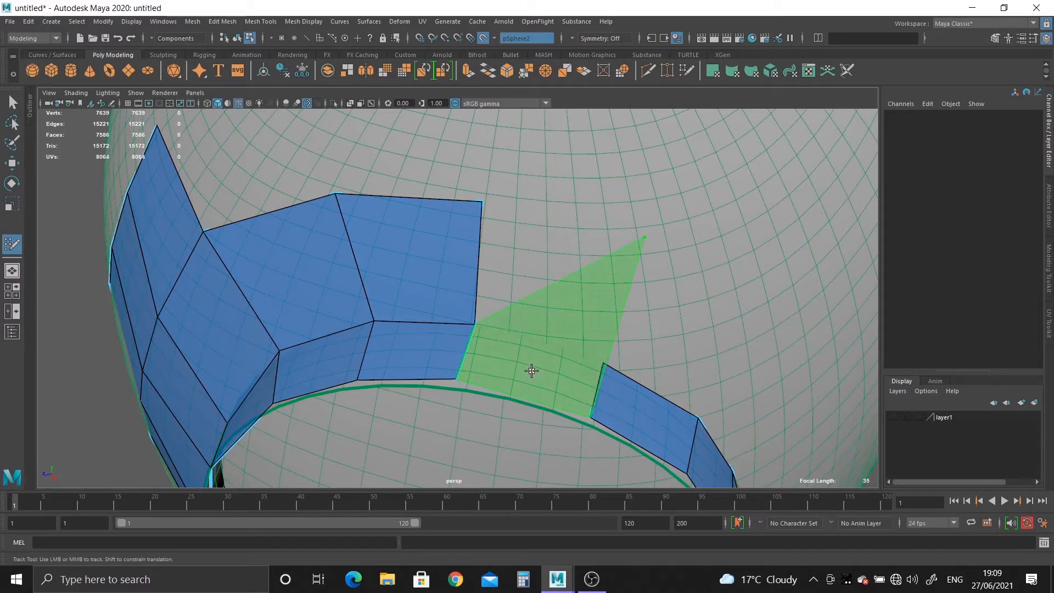
mouse_move(532, 370)
alt+mouse_down()
mouse_move(493, 358)
mouse_move(641, 309)
alt+mouse_up()
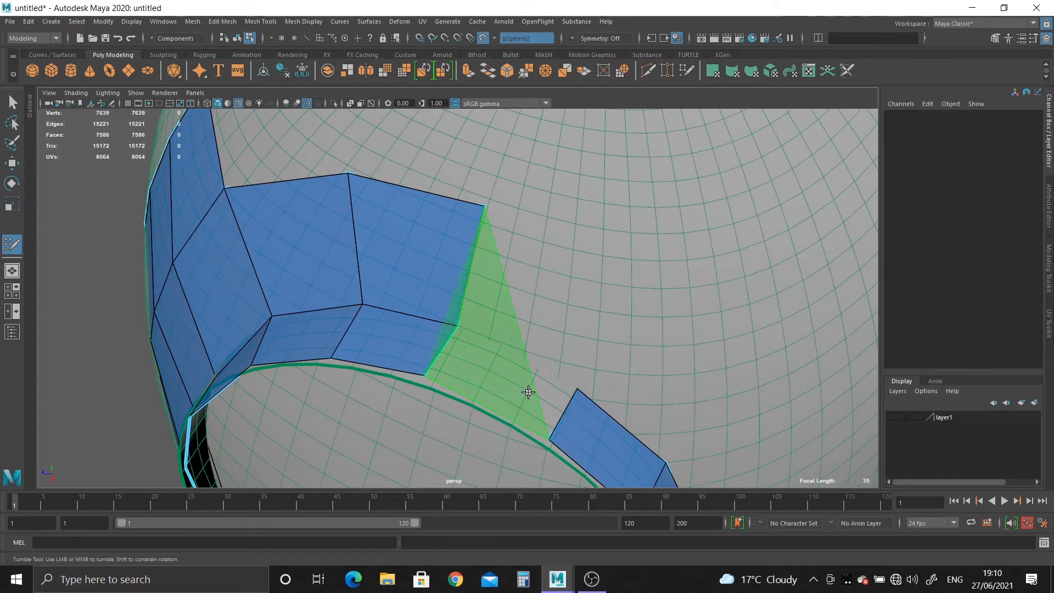
mouse_move(539, 393)
alt+mouse_down()
mouse_move(280, 308)
mouse_move(262, 322)
alt+mouse_up()
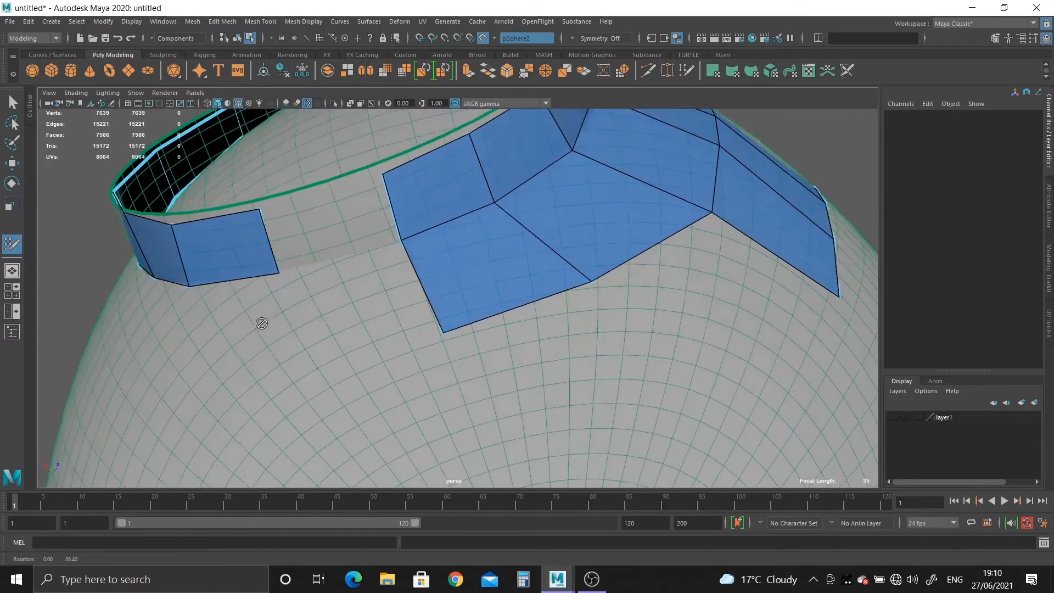
alt+middle_drag(261, 323, 480, 343)
click(519, 382)
click(416, 395)
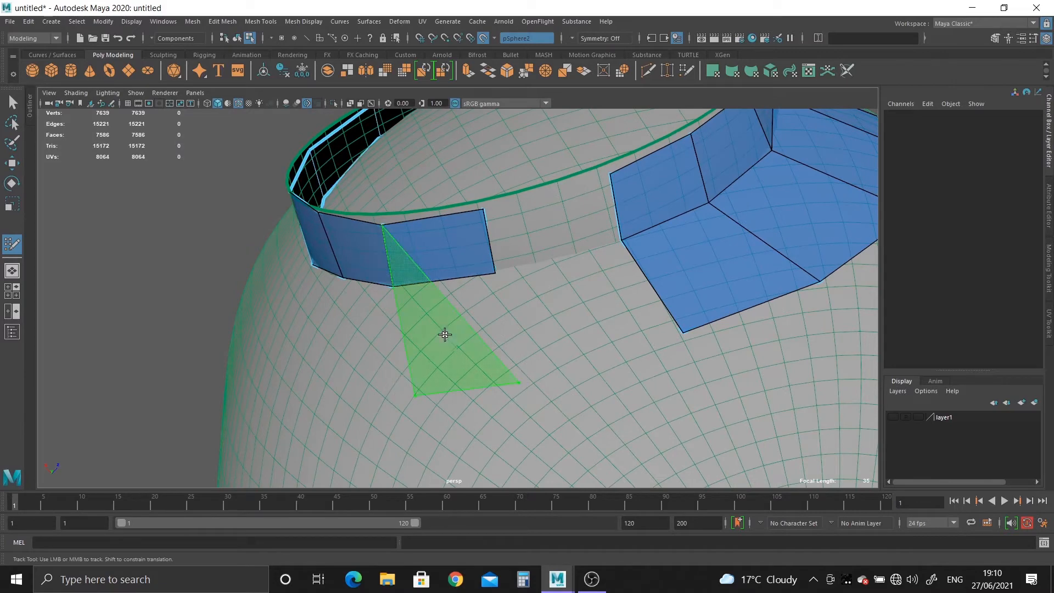
shift+click(449, 340)
key(ctrl+z)
Step: Delete the ring quad on the far side of the gap to widen the opening at the eyelid's top
mouse_move(454, 315)
alt+mouse_down()
mouse_move(459, 364)
mouse_move(446, 404)
alt+mouse_up()
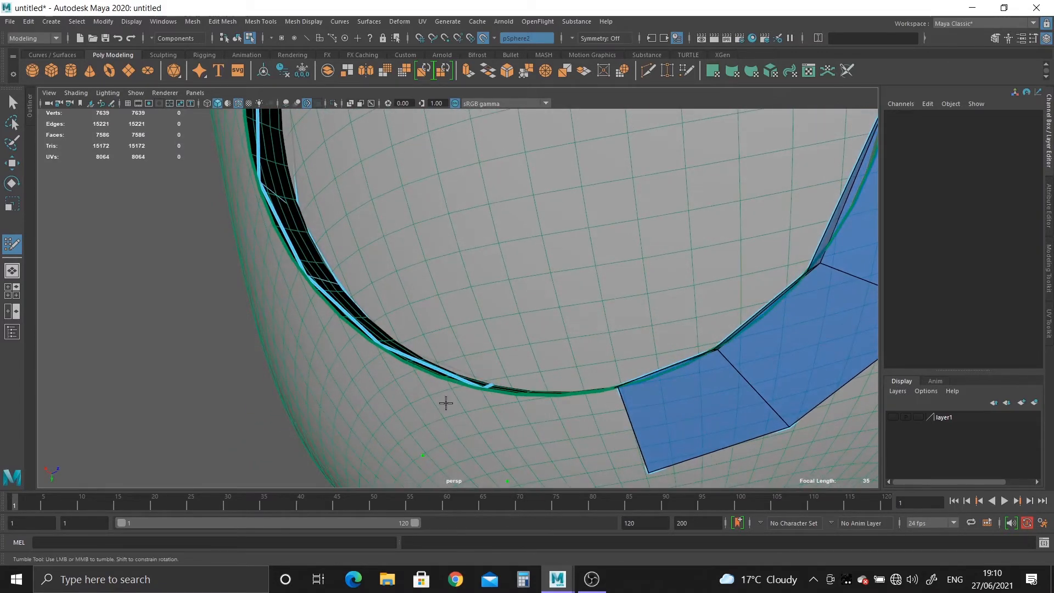
mouse_move(458, 445)
alt+mouse_down()
mouse_move(483, 337)
mouse_move(494, 331)
mouse_move(480, 348)
mouse_move(461, 283)
alt+mouse_up()
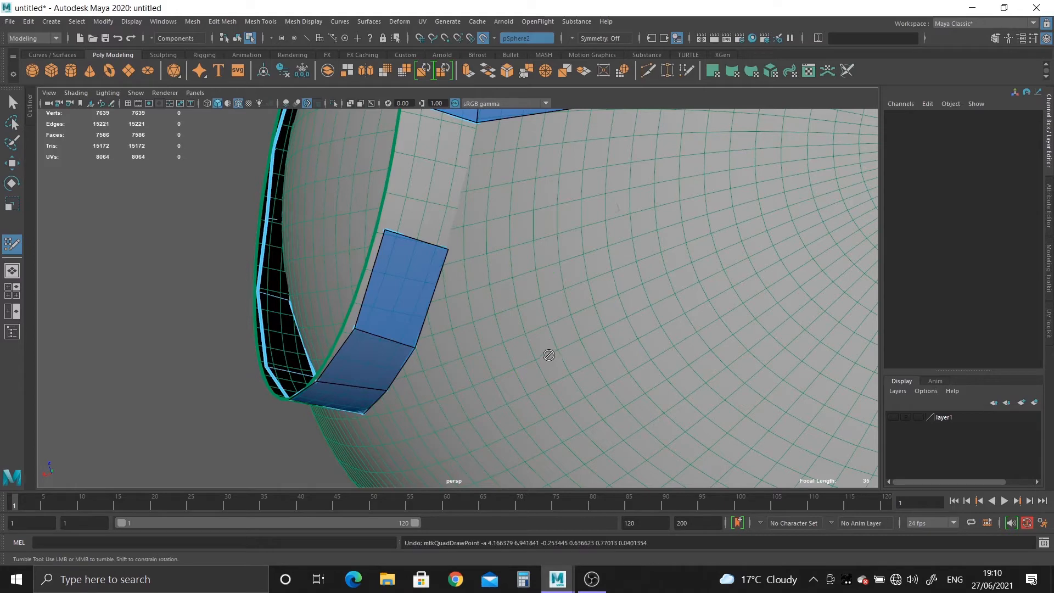
ctrl+shift+click(439, 295)
mouse_move(510, 329)
alt+mouse_down()
mouse_move(539, 320)
mouse_move(479, 255)
alt+mouse_up()
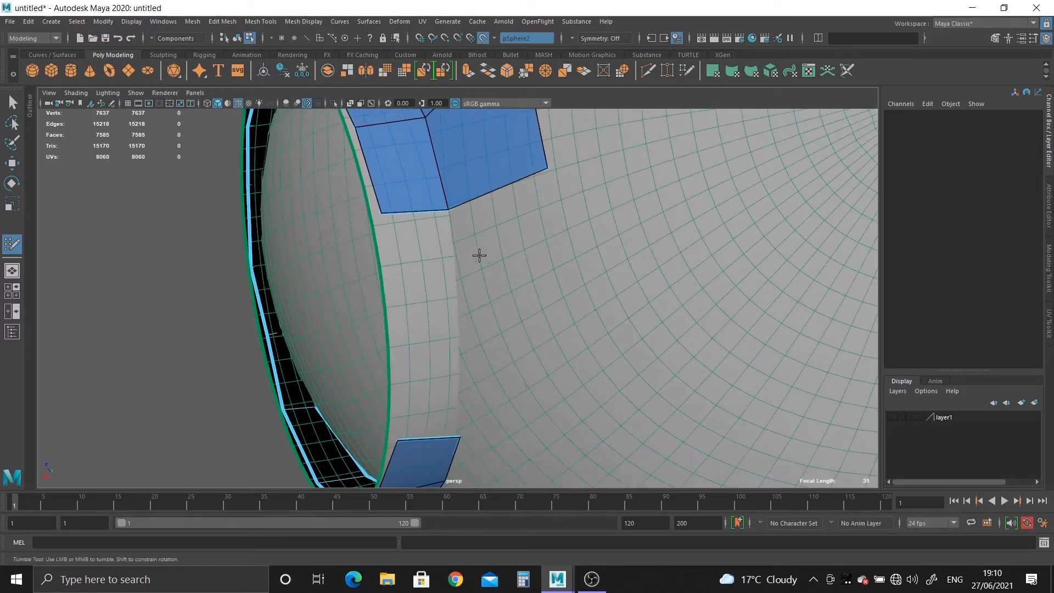
Step: Extend the surrounding face row by one quad, adjust its end corners, and fill the eyelid ring quad beside it
shift+click(527, 246)
drag(554, 270, 570, 283)
drag(469, 295, 466, 309)
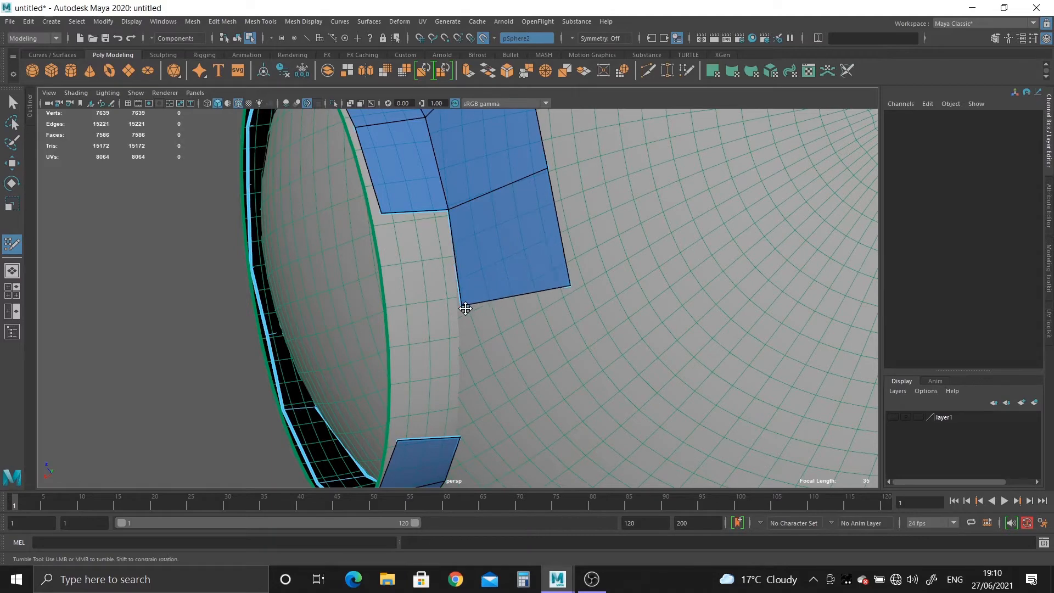
shift+click(419, 279)
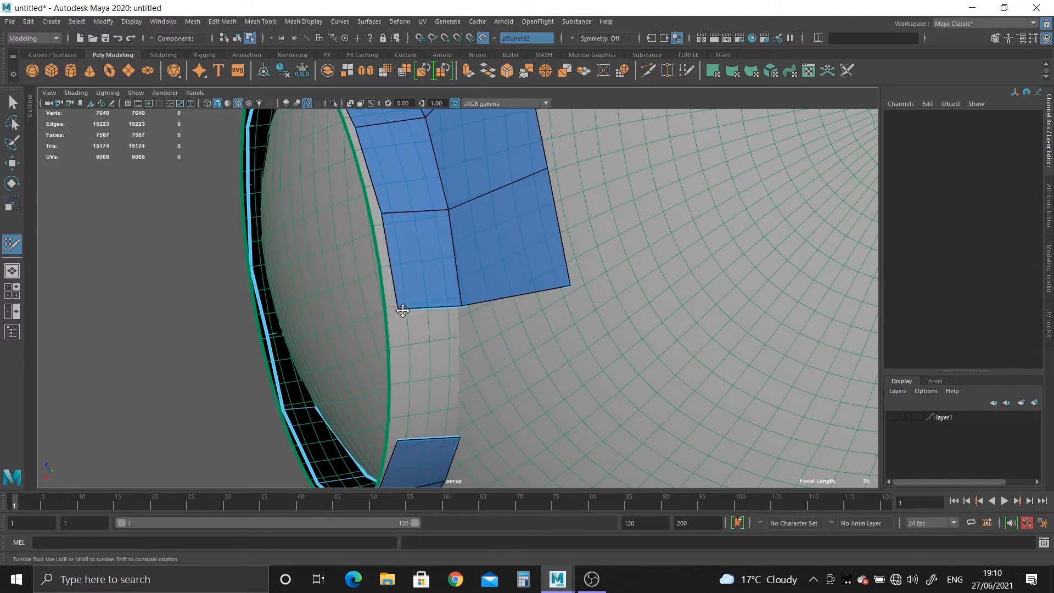
Step: Close the remaining eyelid ring gap with one quad and add the adjoining quad to the surrounding face row
alt+drag(377, 225, 471, 330)
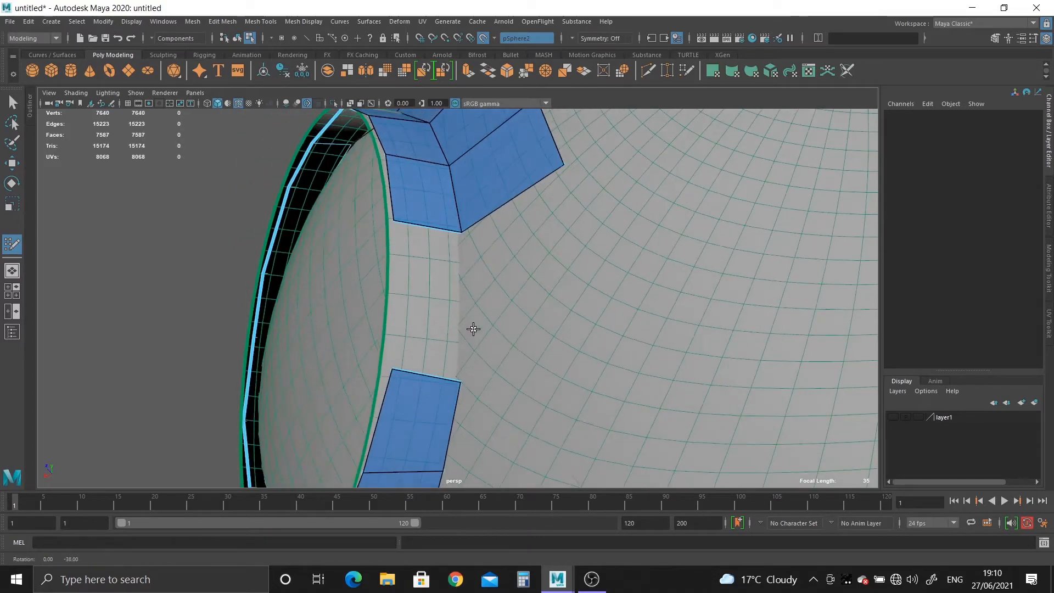
shift+click(423, 301)
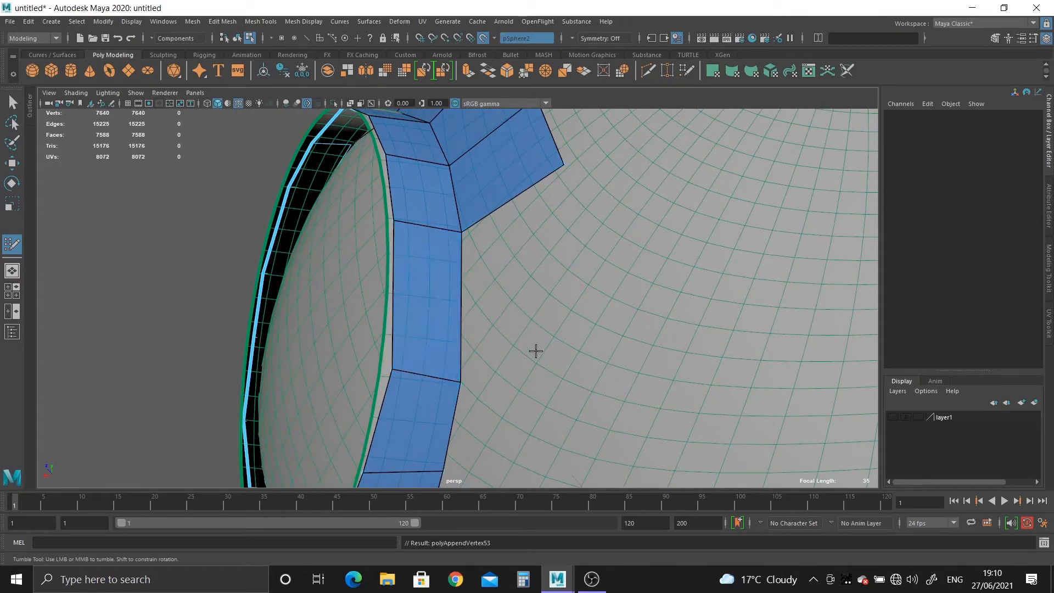
shift+click(537, 287)
Step: Delete the two eyelid ring quads just beyond the open end of the surrounding face row
alt+drag(577, 370, 496, 376)
alt+right_drag(496, 376, 539, 344)
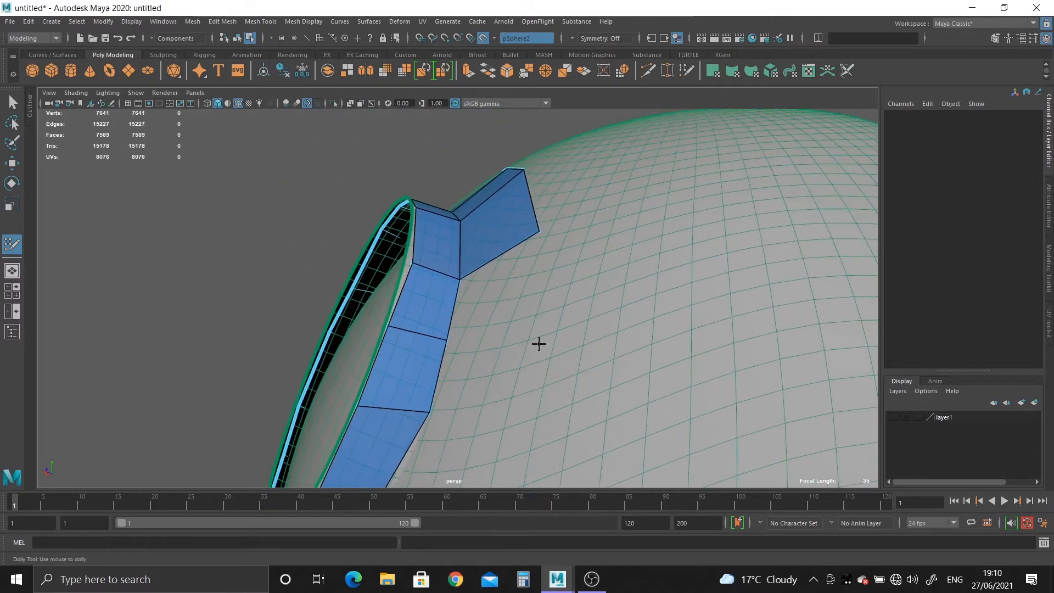
shift+click(513, 324)
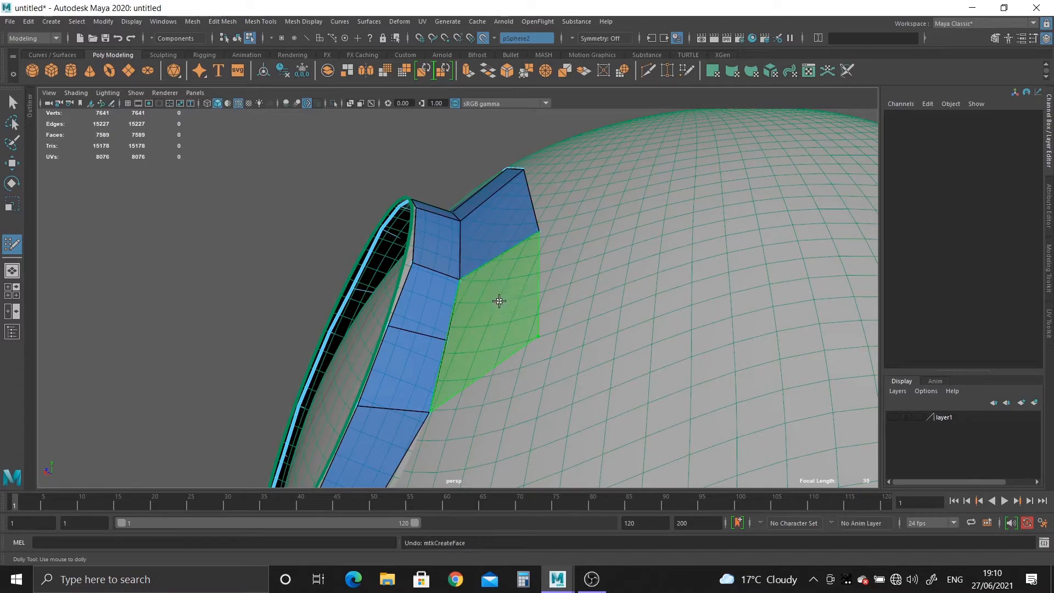
mouse_move(506, 345)
alt+mouse_down()
mouse_move(454, 423)
mouse_move(435, 264)
mouse_move(511, 282)
alt+mouse_up()
mouse_move(511, 282)
alt+middle_down()
mouse_move(467, 325)
mouse_move(504, 305)
alt+middle_up()
ctrl+shift+click(430, 347)
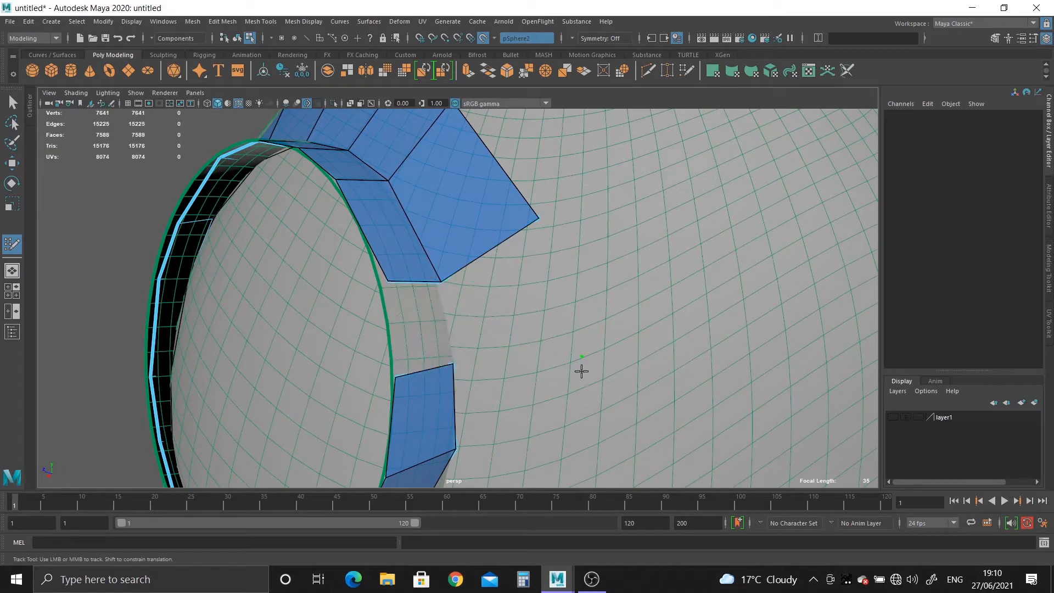
key(Caps_Lock)
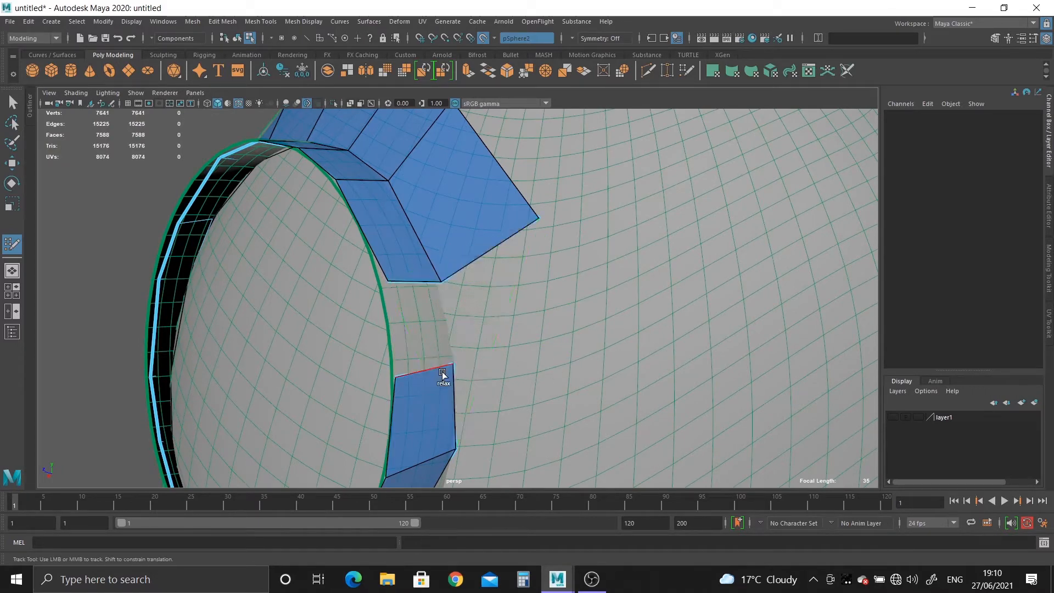
alt+drag(440, 371, 353, 384)
ctrl+shift+click(358, 363)
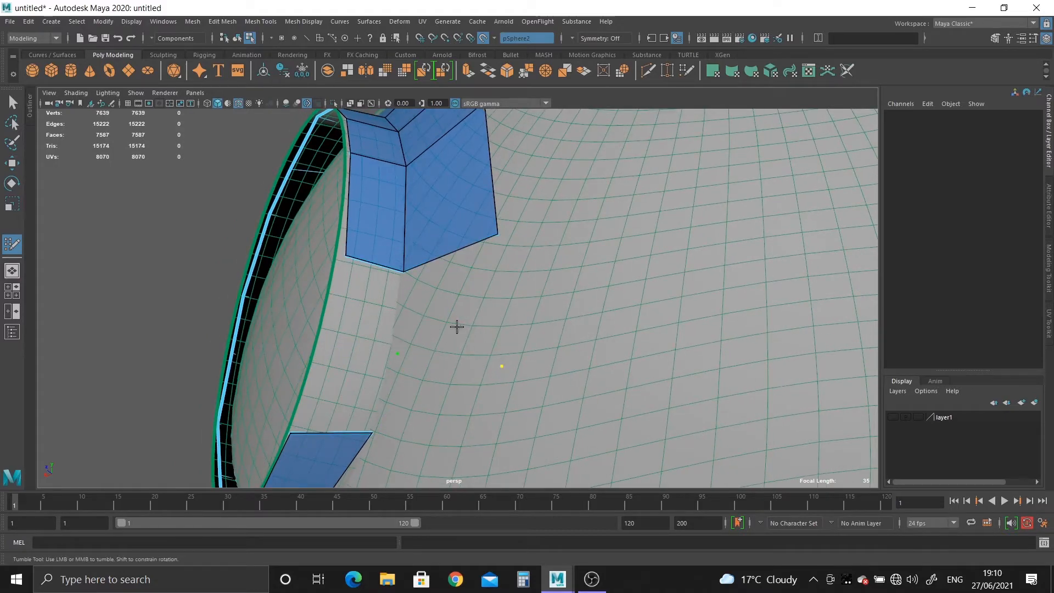
Step: Add one quad to the face row and refill the opened eyelid ring with two quads
shift+click(448, 329)
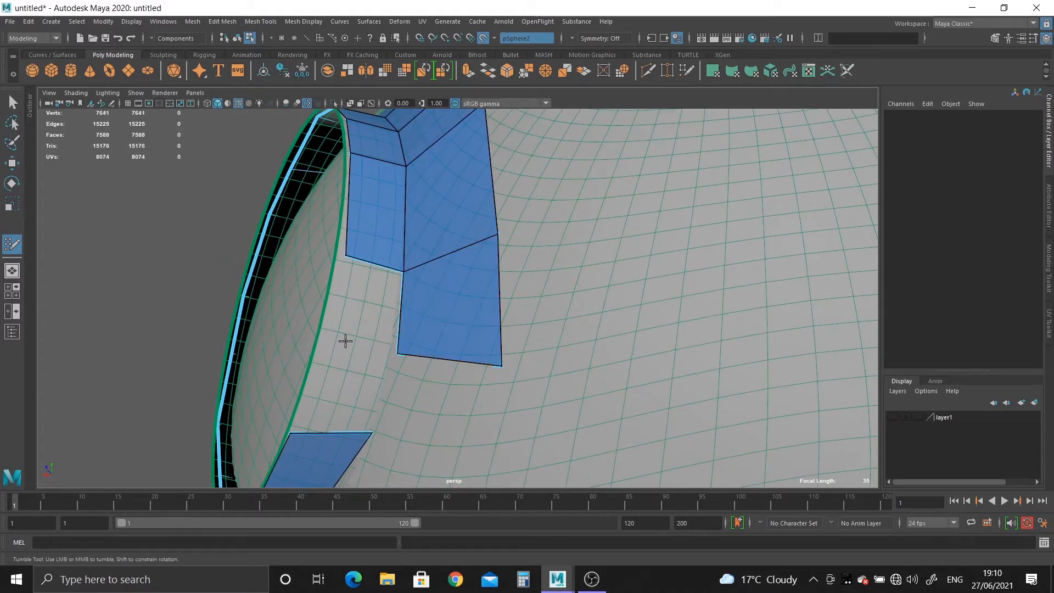
shift+click(352, 309)
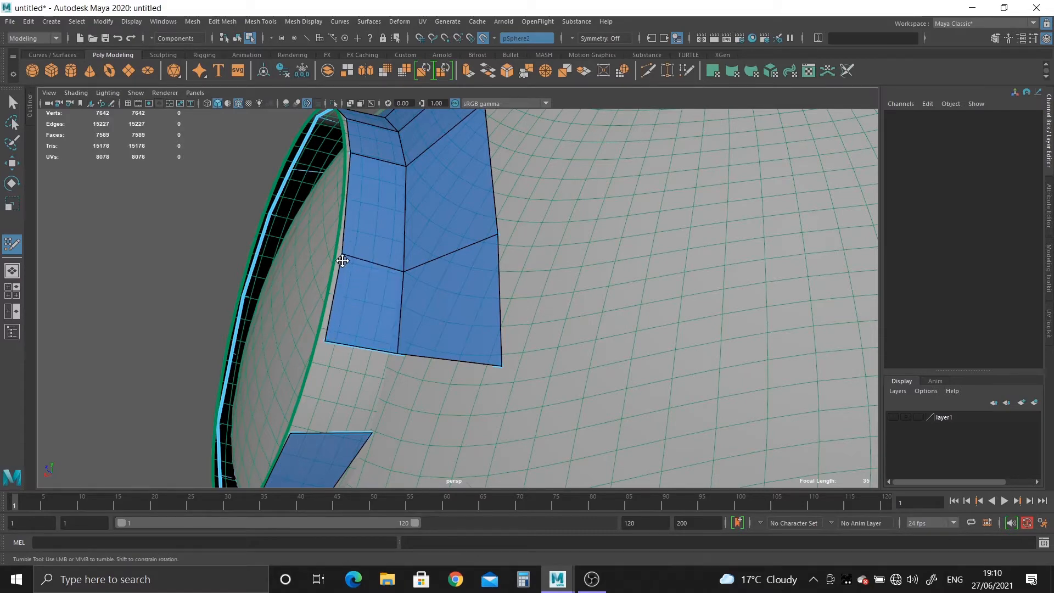
shift+click(334, 395)
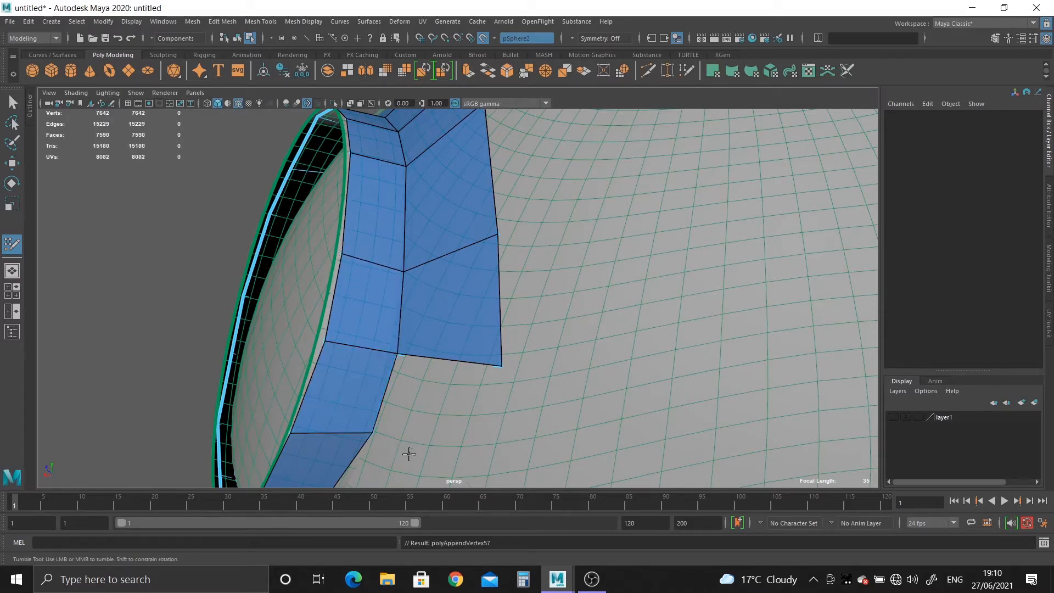
Step: Continue the face row around the eyelid with three quads until it meets the existing patch below the eye
shift+click(444, 416)
alt+drag(419, 388, 471, 417)
shift+click(494, 383)
shift+click(471, 417)
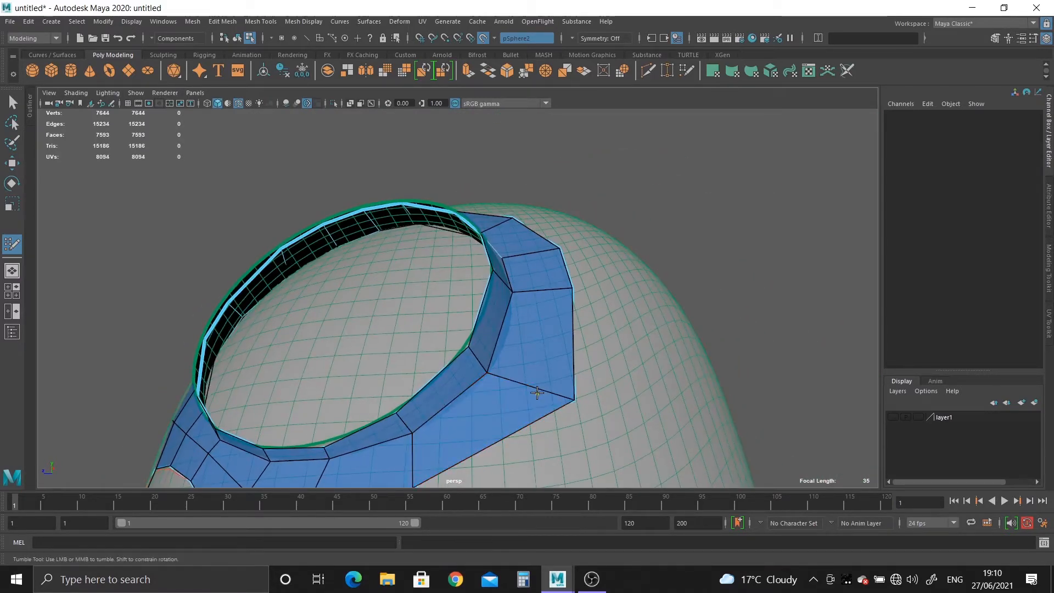
Step: Start a second outer row beside the eyelid with two quads against the completed face row
alt+middle_drag(572, 401, 459, 317)
shift+click(459, 317)
alt+drag(459, 317, 511, 358)
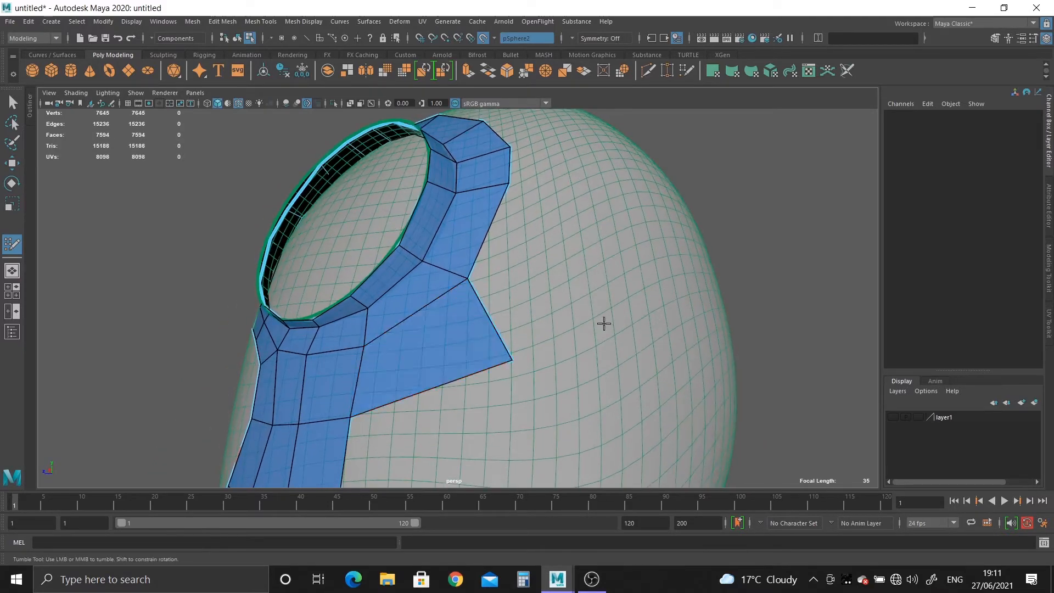
shift+click(546, 254)
alt+drag(546, 254, 494, 278)
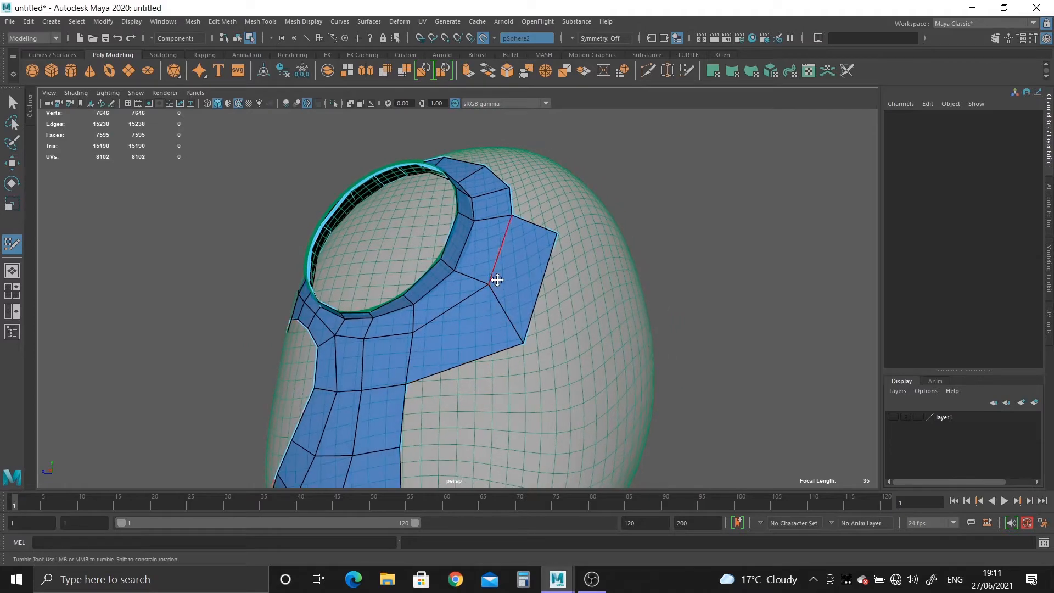
Step: Extend the outer row down beside the existing face strip to the head's underside with five quads
alt+middle_drag(470, 379, 545, 297)
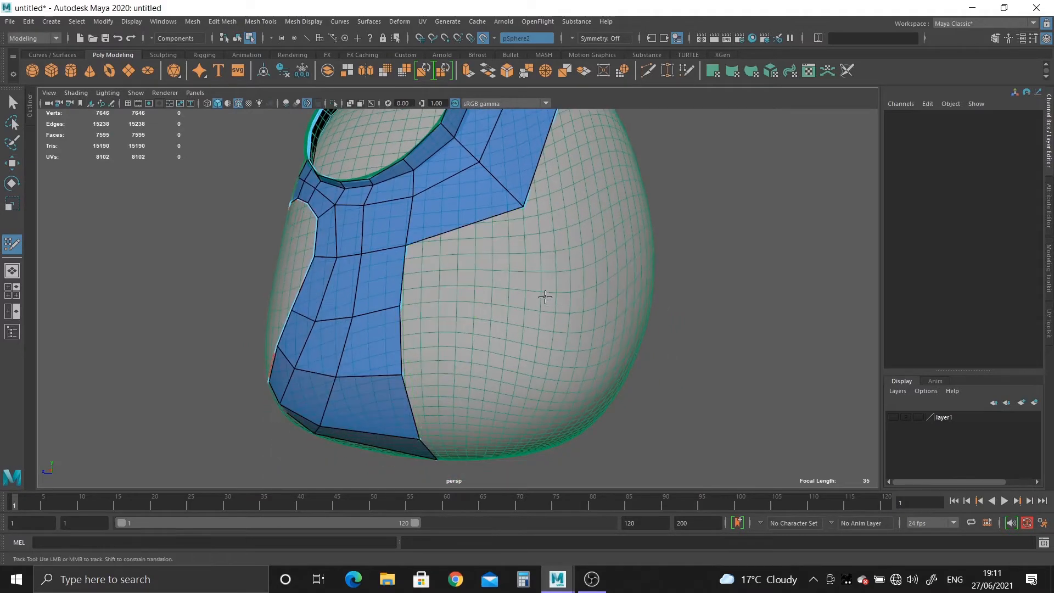
shift+click(502, 277)
shift+click(532, 350)
alt+drag(499, 391, 523, 326)
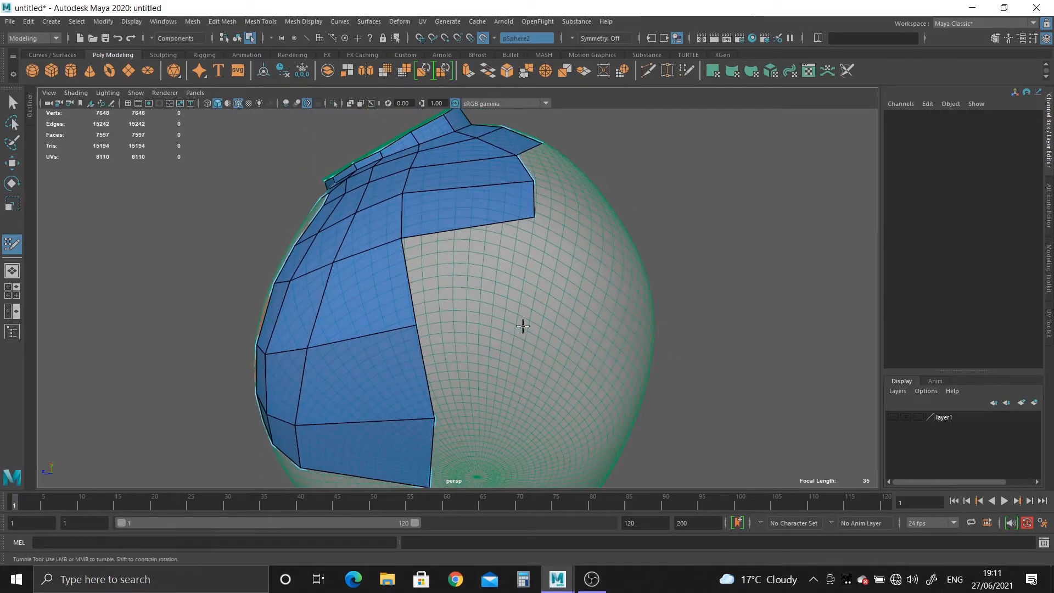
shift+click(515, 309)
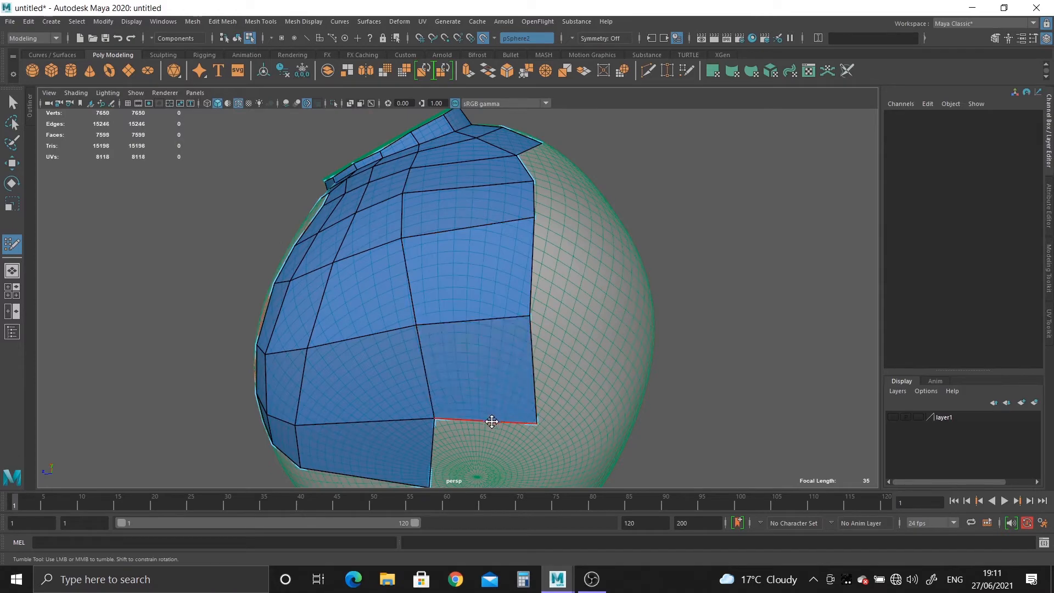
alt+middle_drag(519, 385, 516, 311)
shift+click(516, 311)
shift+click(475, 393)
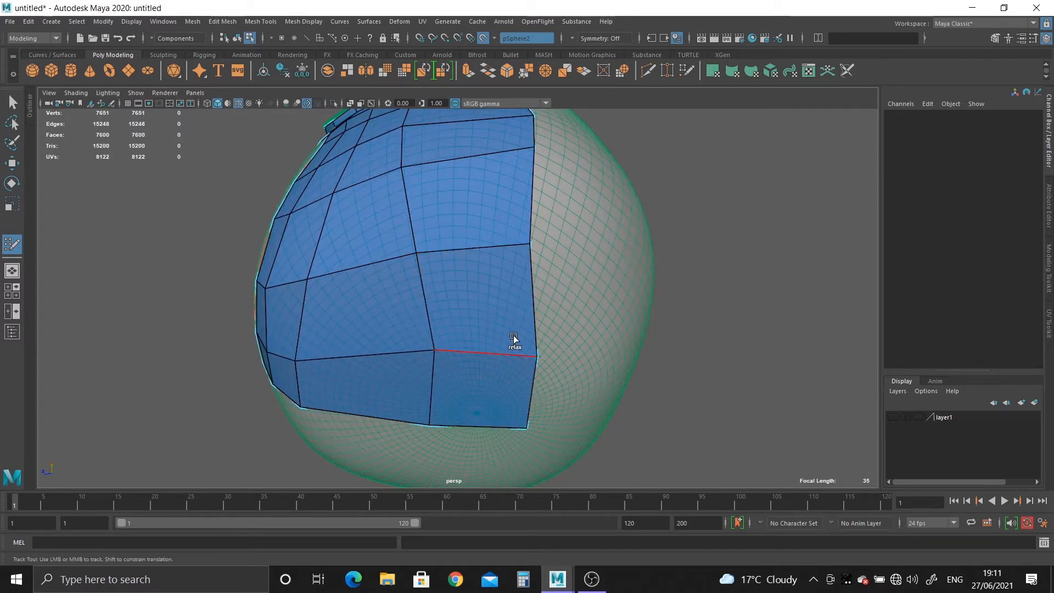
Step: Examine the patch's open edges from several sides and compare them with the head's centre line in the front view
alt+drag(513, 335, 561, 436)
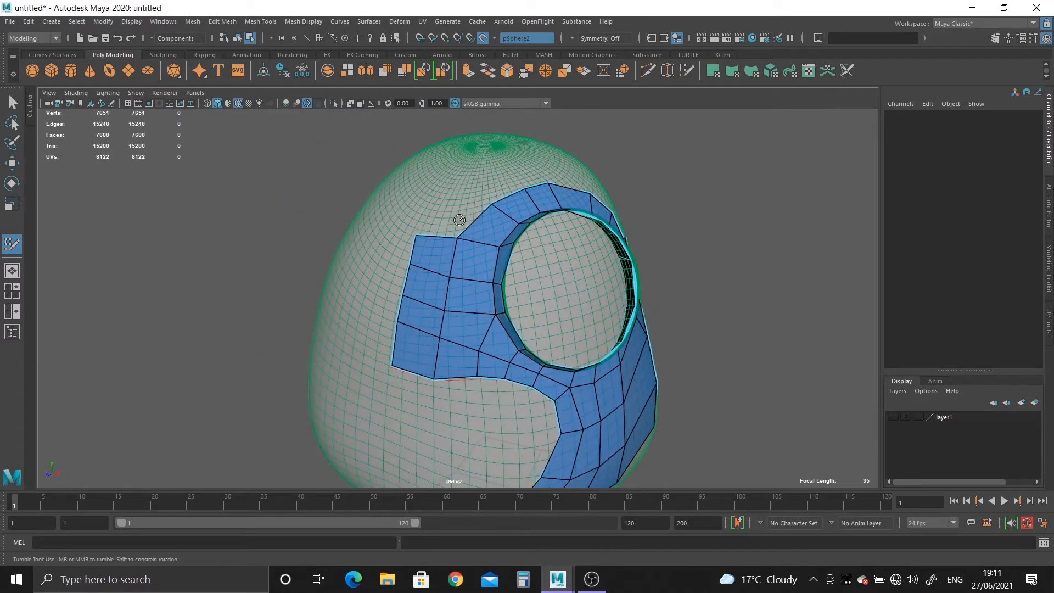
alt+drag(460, 220, 417, 233)
alt+middle_drag(417, 232, 445, 243)
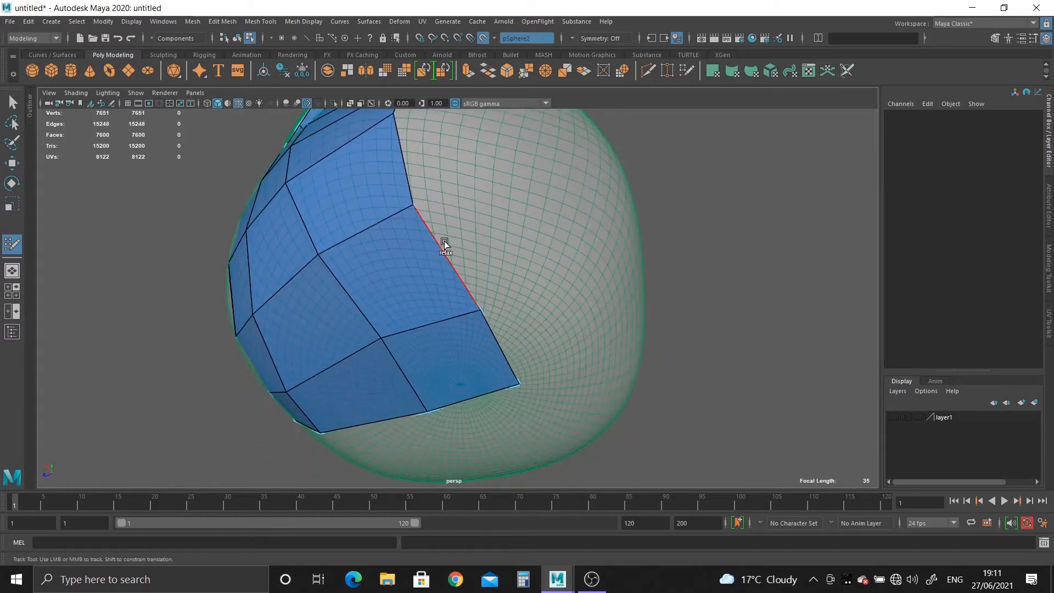
alt+drag(445, 244, 558, 332)
key(space)
key(space)
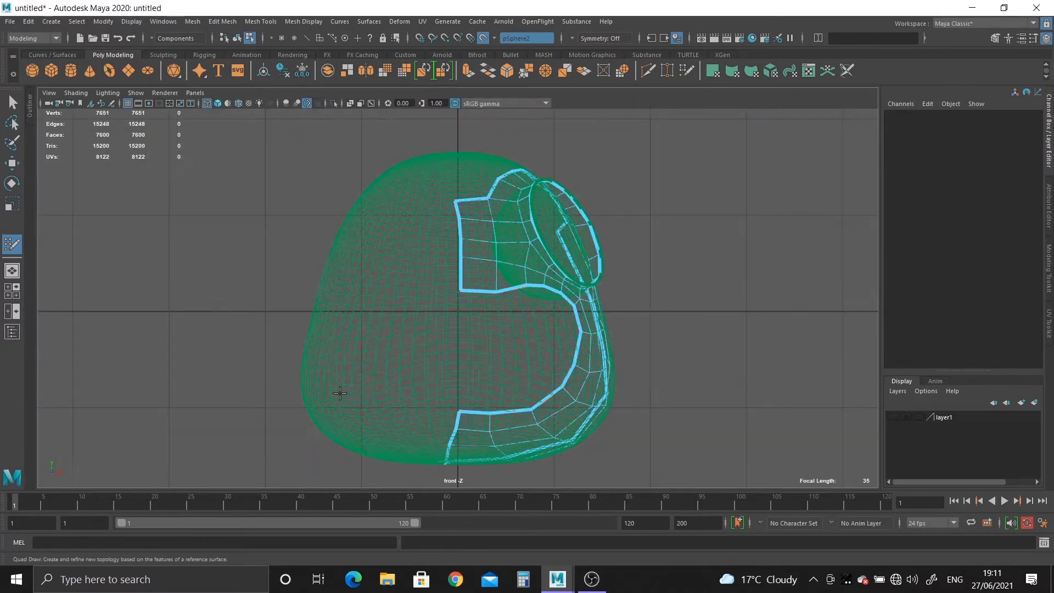
alt+right_drag(424, 402, 442, 175)
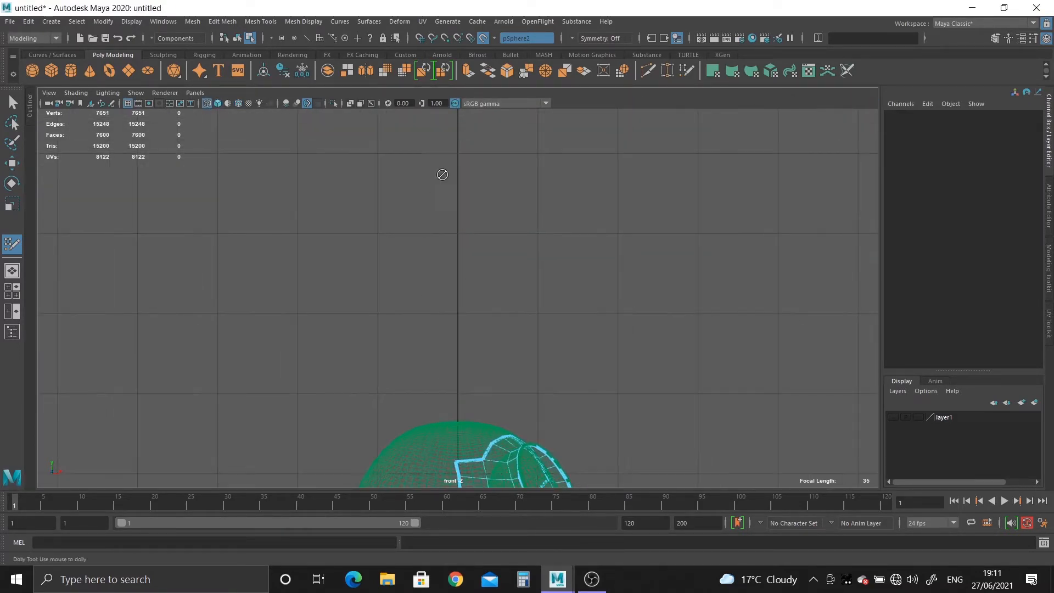
alt+shift+middle_drag(471, 423, 458, 220)
alt+right_drag(471, 301, 509, 344)
mouse_move(509, 345)
alt+middle_down()
mouse_move(487, 435)
mouse_move(504, 286)
alt+middle_up()
alt+right_drag(503, 285, 449, 381)
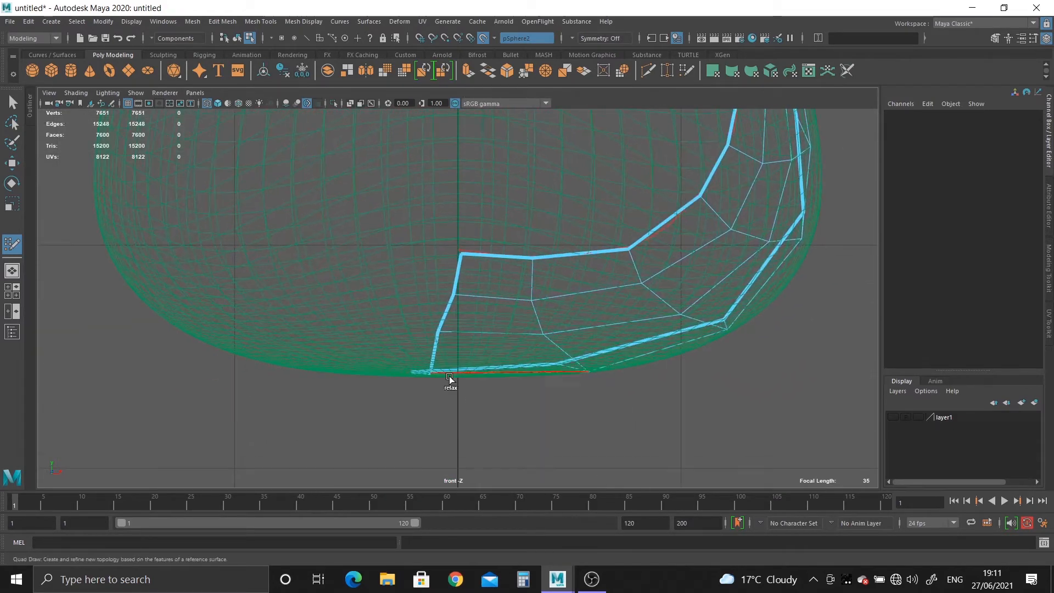
alt+right_drag(535, 406, 491, 253)
alt+middle_drag(489, 274, 485, 466)
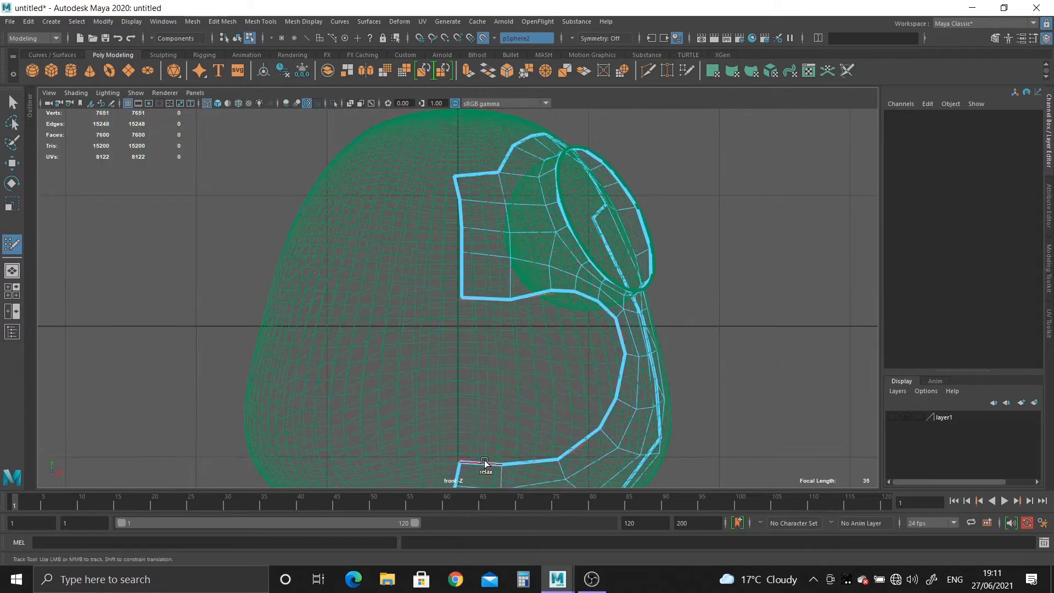
alt+right_drag(485, 467, 442, 223)
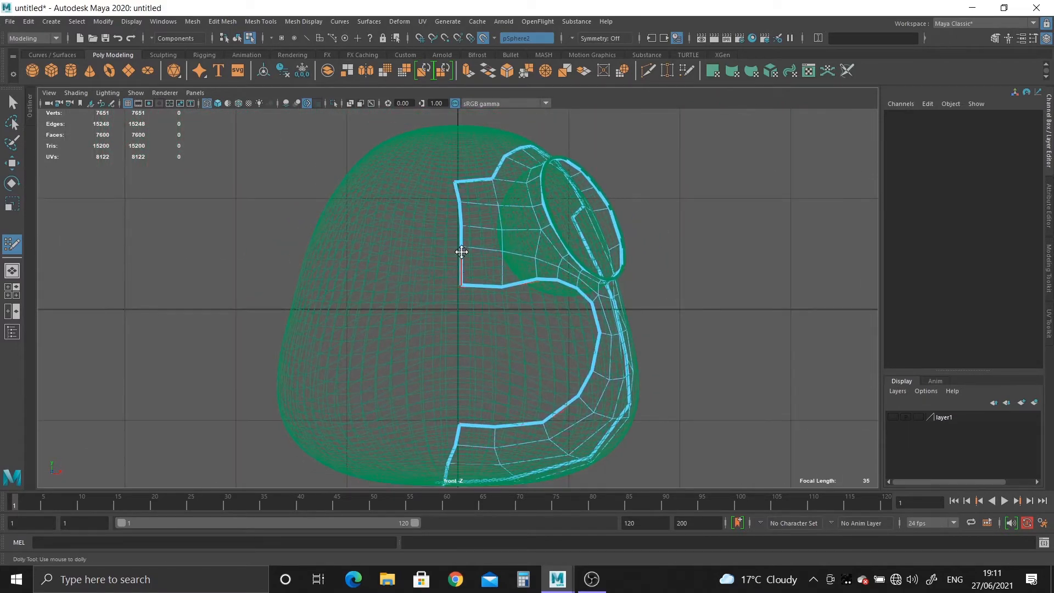
key(space)
key(space)
alt+drag(565, 300, 500, 343)
alt+middle_drag(499, 343, 502, 387)
alt+right_drag(502, 388, 521, 415)
shift+click(452, 292)
alt+middle_drag(452, 292, 456, 365)
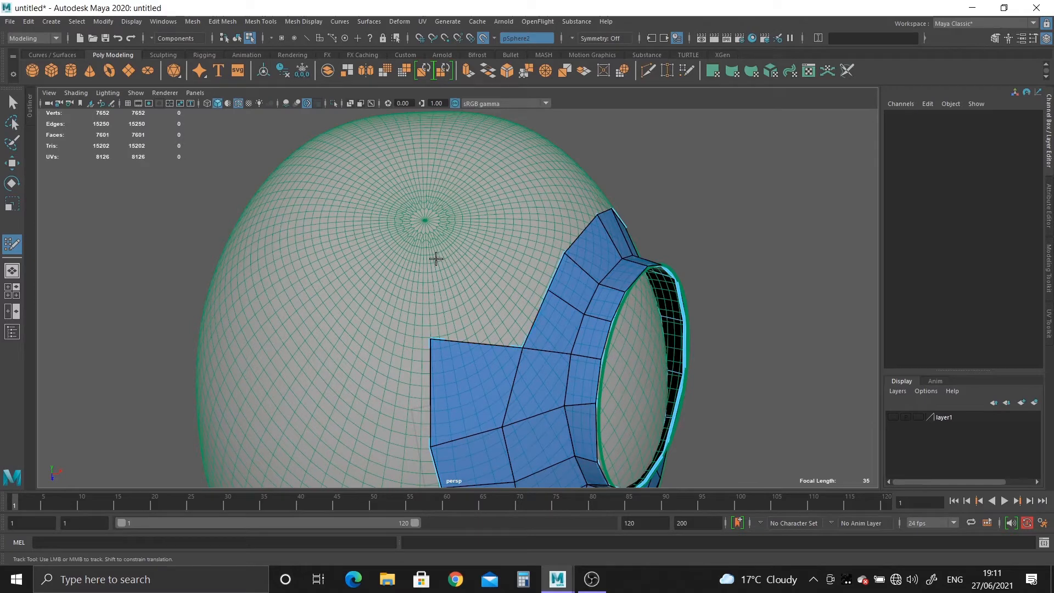
shift+click(468, 294)
alt+drag(468, 294, 501, 298)
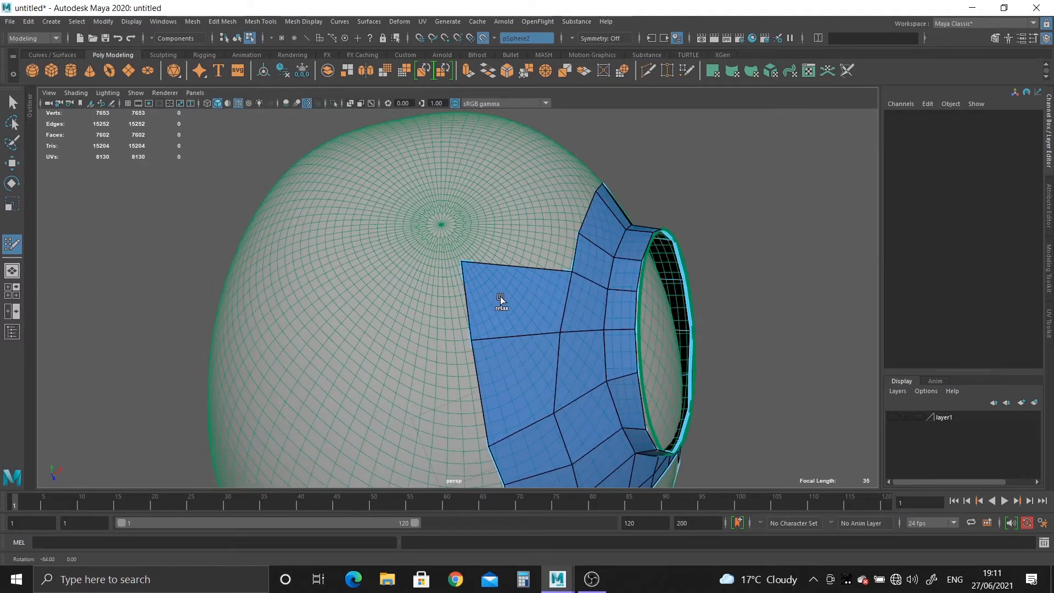
alt+middle_drag(501, 297, 409, 279)
alt+drag(429, 266, 393, 291)
ctrl+shift+click(393, 291)
ctrl+shift+click(384, 340)
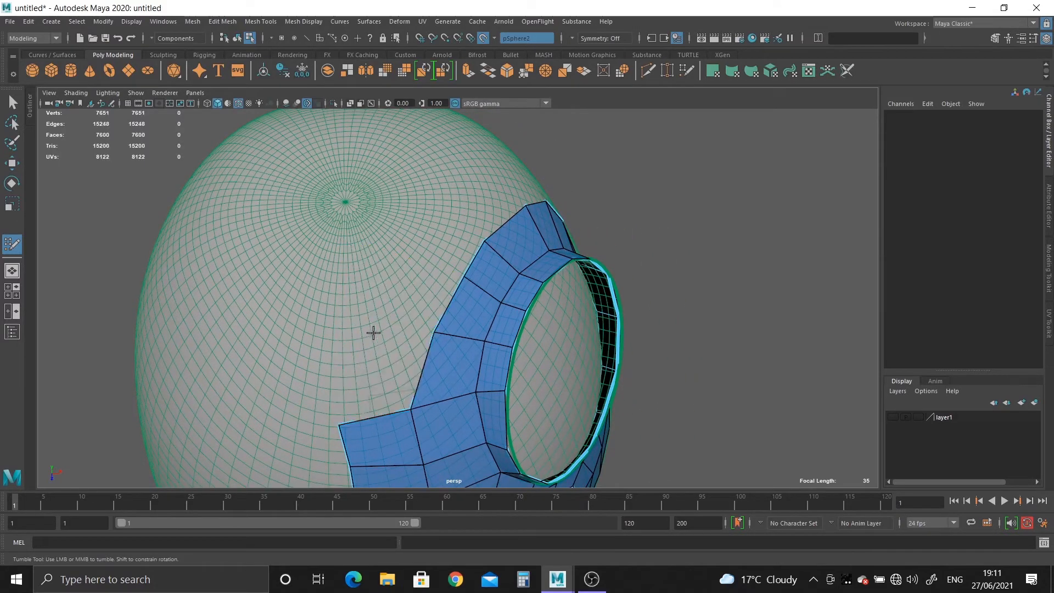
Step: Extend the patch above the eyelid toward the crown with three quads and adjust the first quad's upper corner
click(326, 324)
shift+click(349, 365)
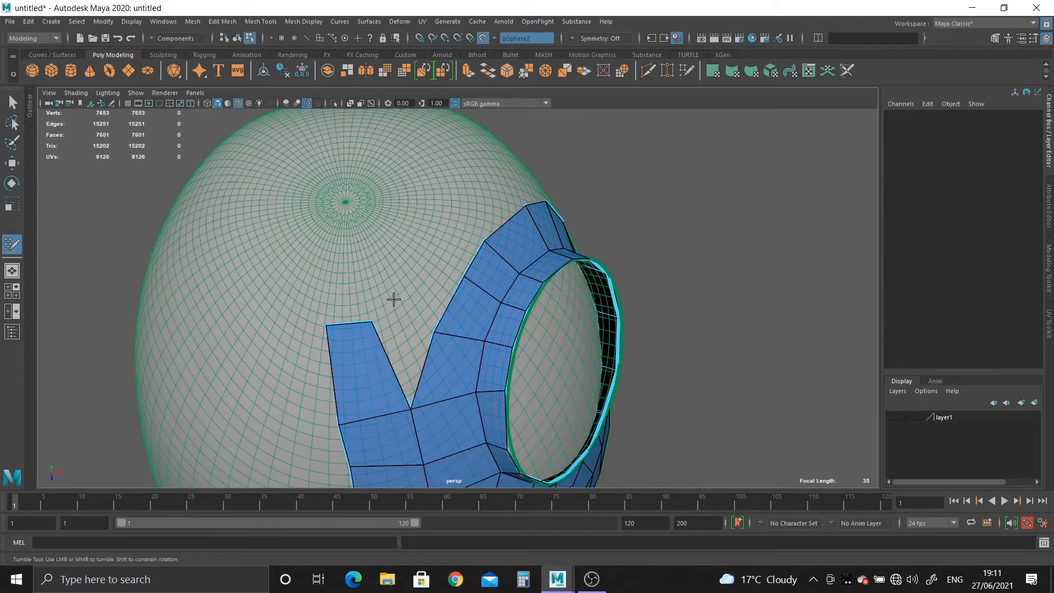
shift+click(401, 344)
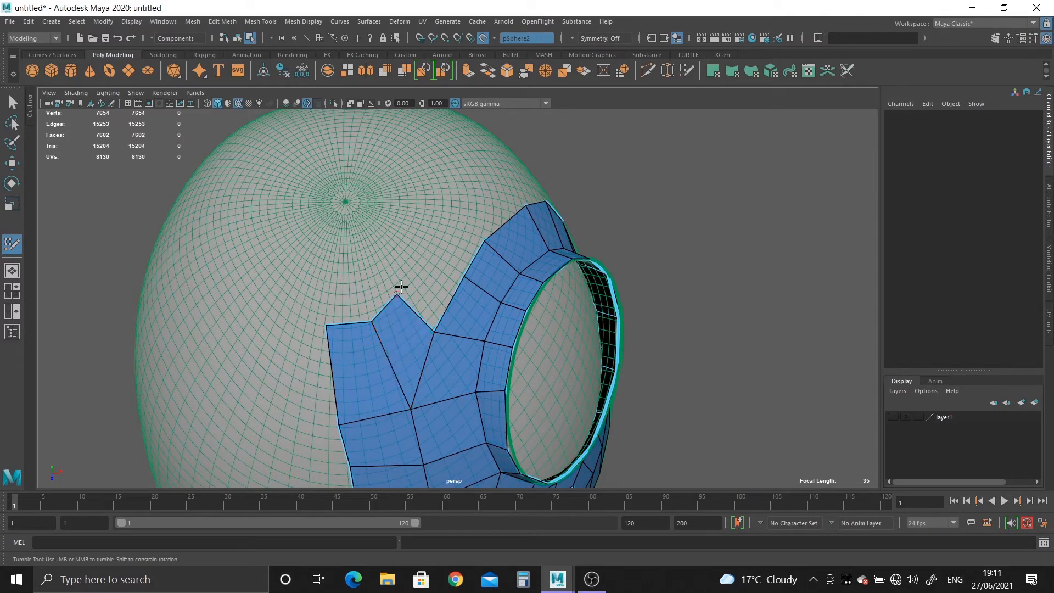
shift+click(435, 276)
drag(369, 326, 372, 311)
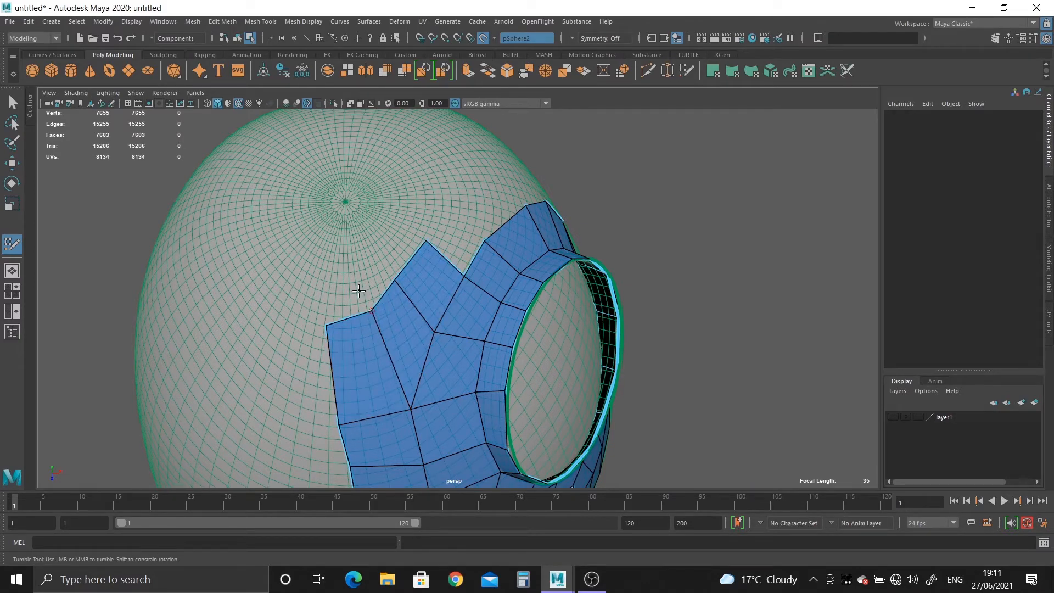
click(320, 257)
shift+click(354, 262)
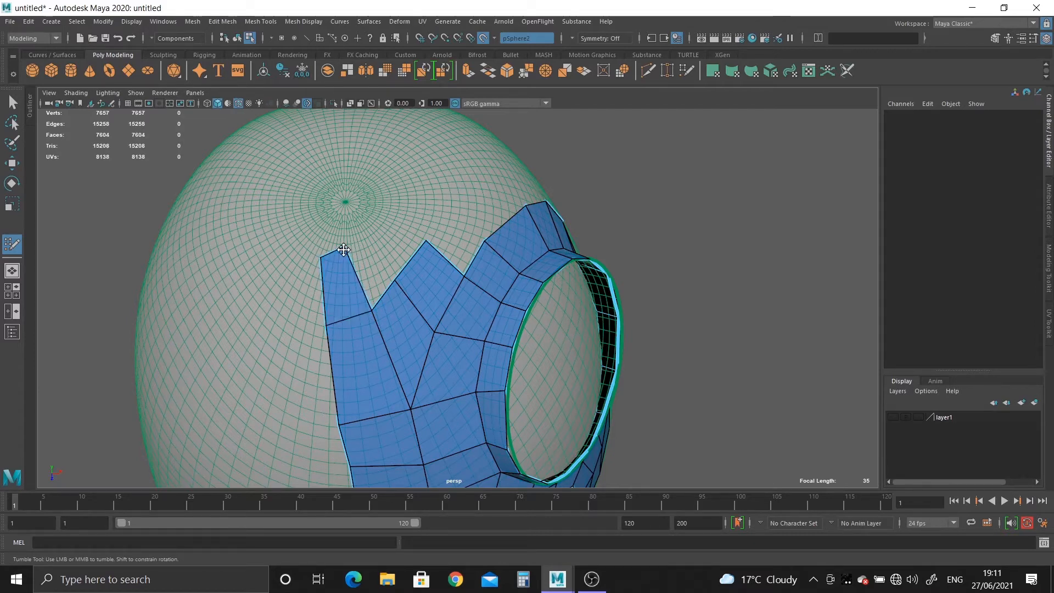
key(ctrl+z)
key(ctrl+z)
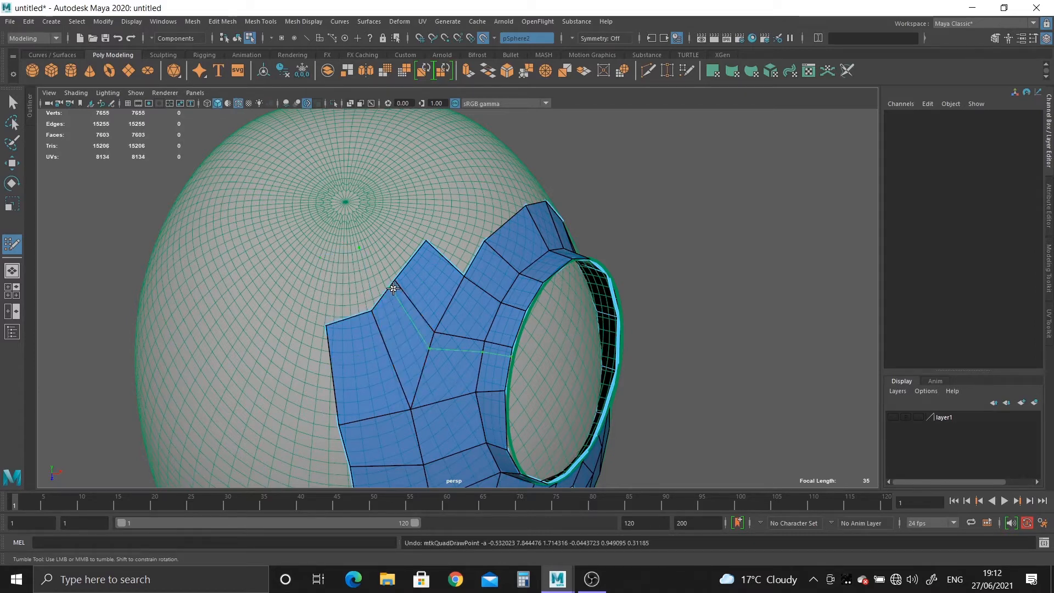
key(ctrl+z)
Step: Move the outer corner shared by the two newest quads above the eyelid closer to the crown
drag(396, 283, 370, 265)
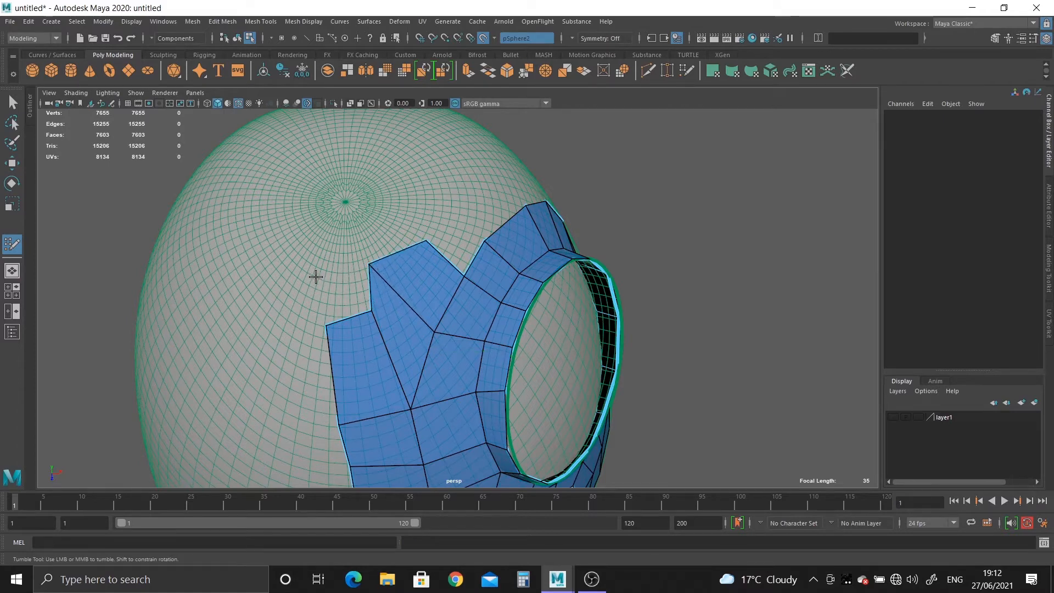
Step: Try to extend the outermost column above the eyelid one more quad toward the crown
shift+click(345, 296)
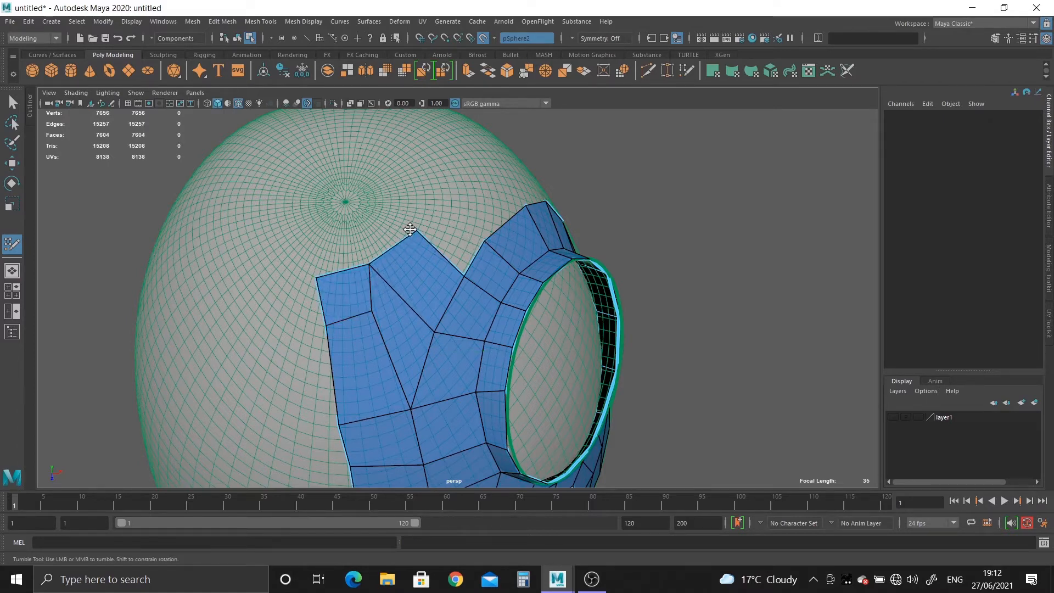
alt+drag(410, 230, 322, 259)
alt+right_drag(322, 259, 380, 381)
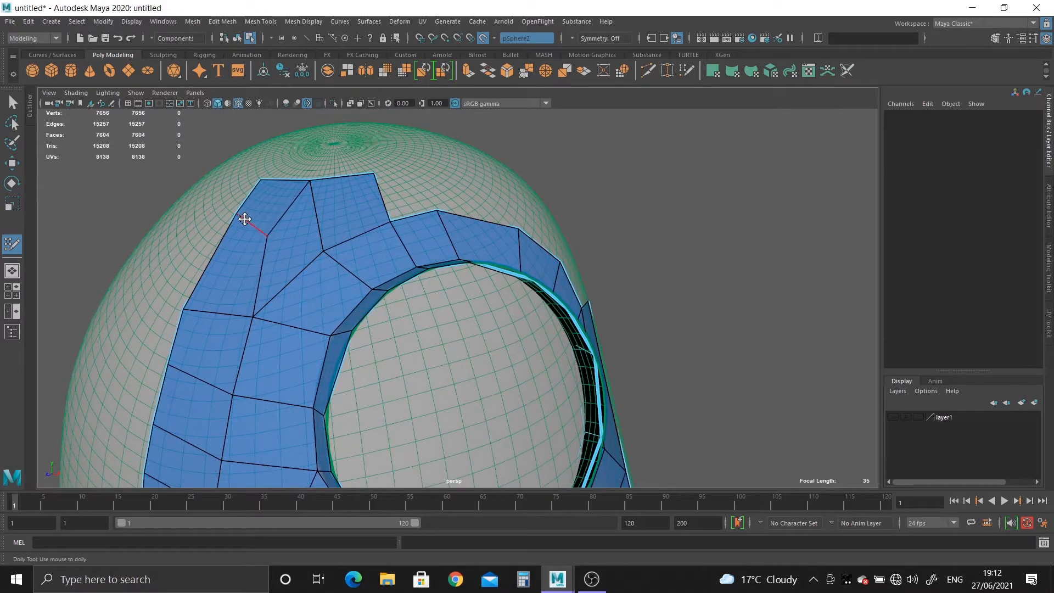
alt+drag(230, 243, 361, 281)
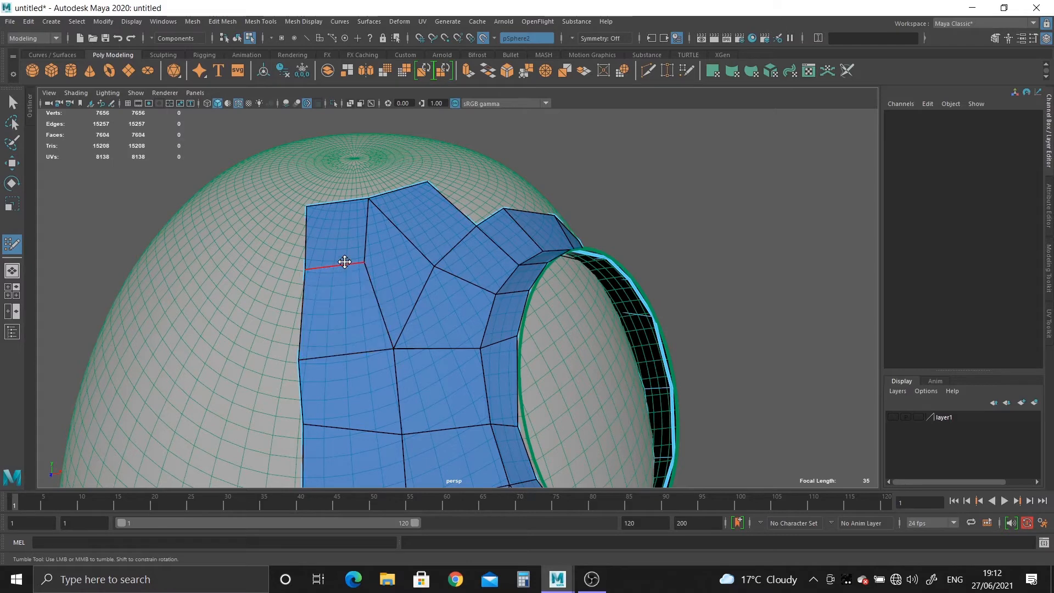
alt+drag(435, 287, 370, 306)
Step: Undo the last added quad and the recent corner moves at the patch's crown end
key(ctrl+z)
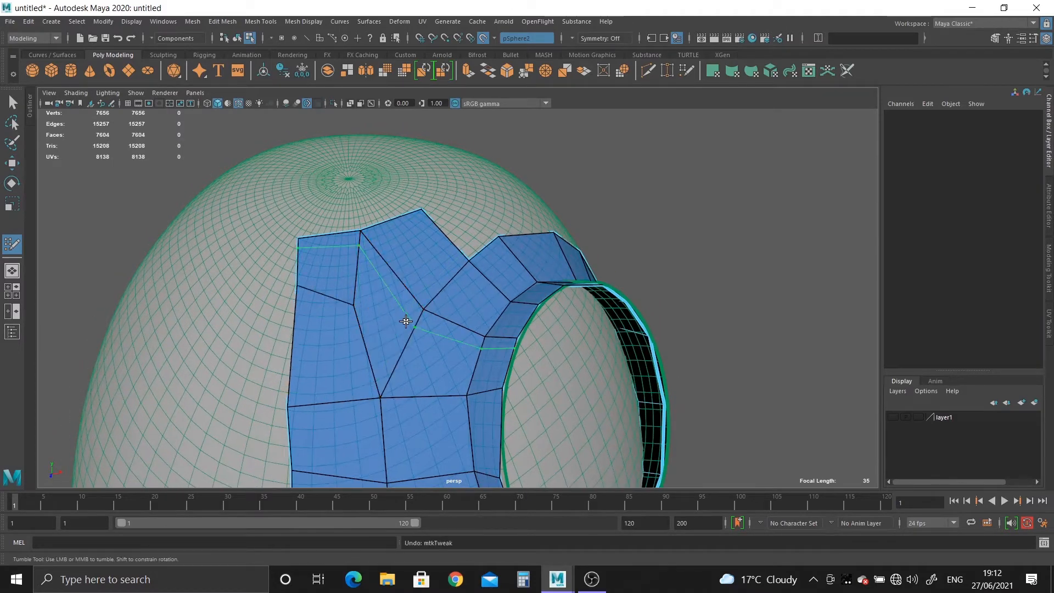
key(ctrl+z)
key(ctrl+z)
key(ctrl+z)
key(ctrl+z)
key(ctrl+z)
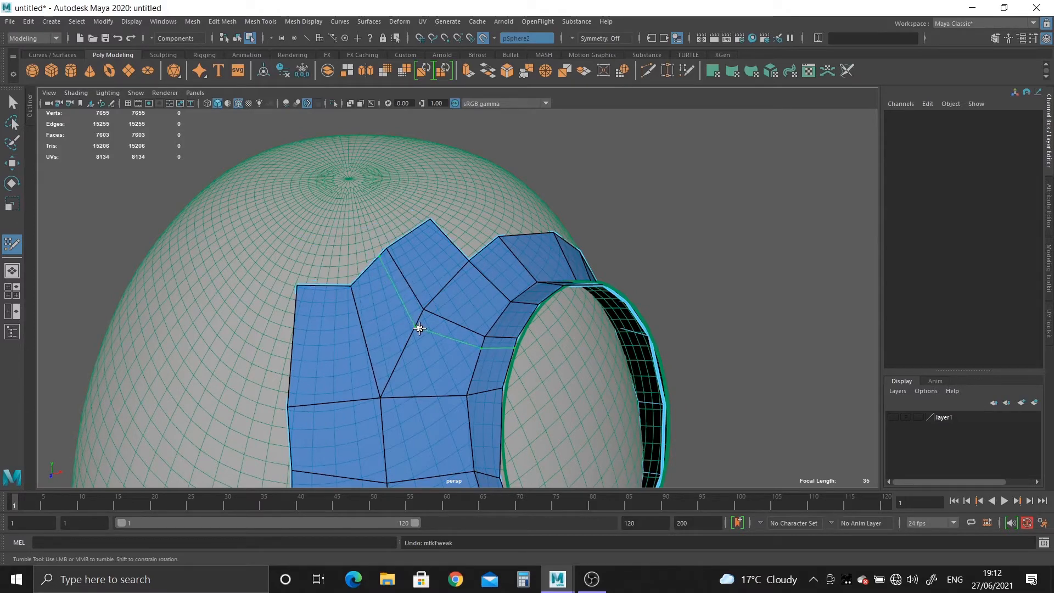
Step: Add two quads along the outer edge above the eyelid and relax the interior vertices beside them
alt+drag(459, 287, 407, 299)
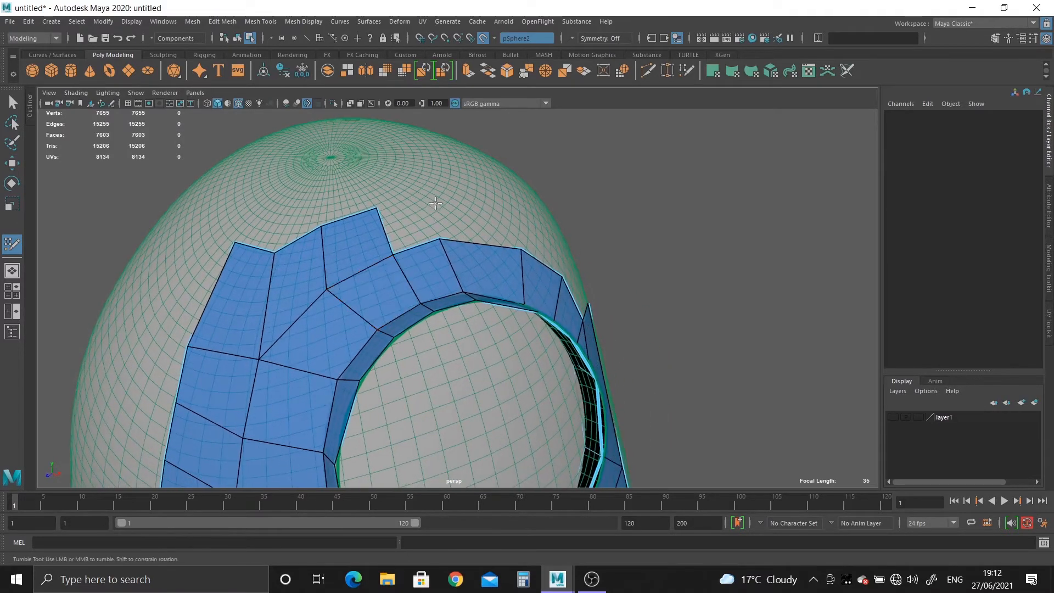
shift+click(496, 220)
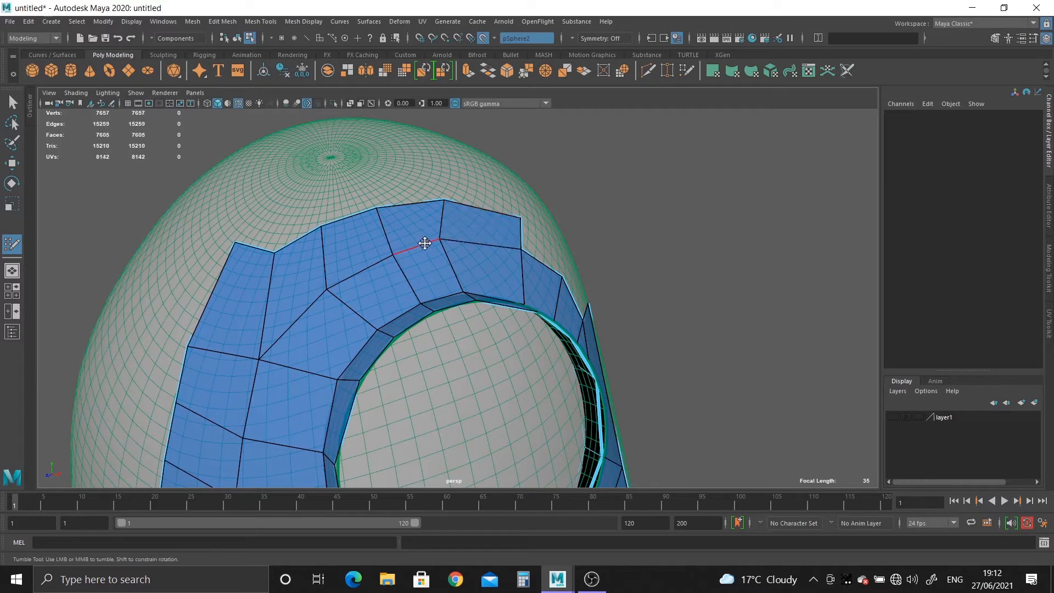
alt+drag(427, 254, 441, 261)
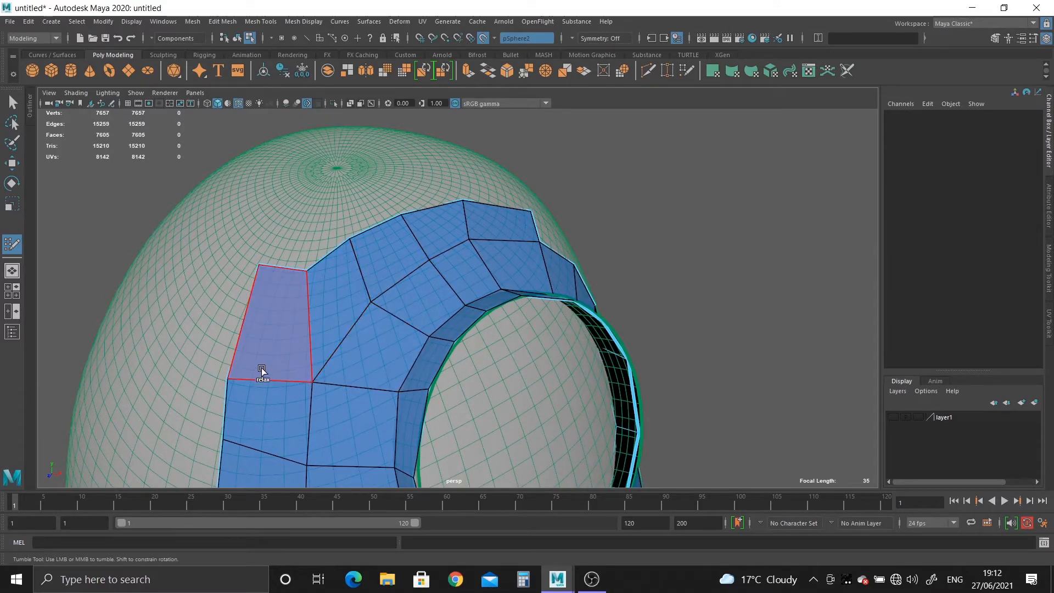
shift+drag(308, 393, 369, 291)
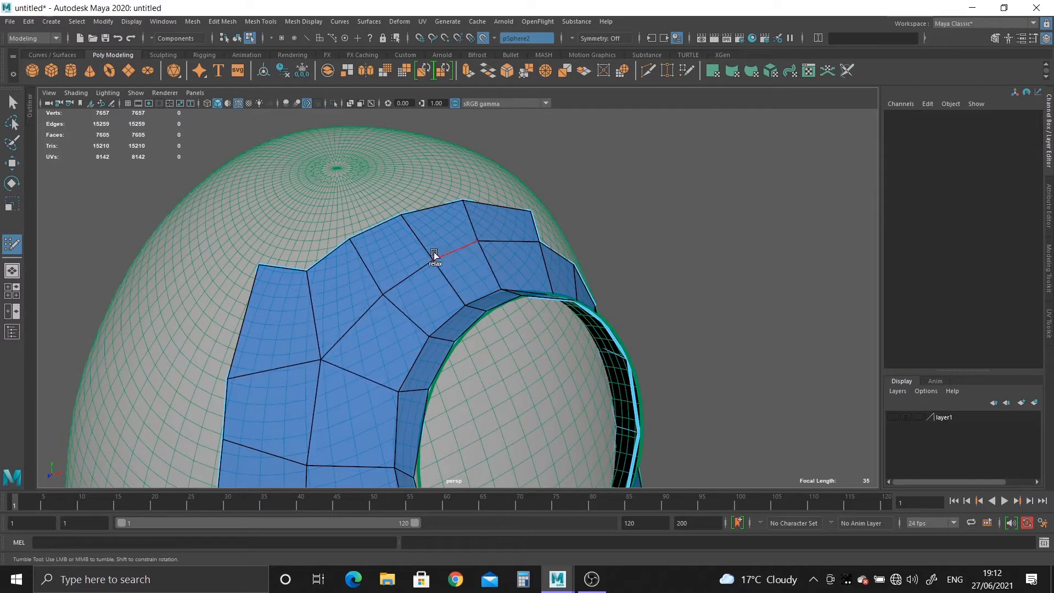
Step: Examine the patch's face flow and open edges from the head's front, side and underside
alt+drag(484, 298, 425, 238)
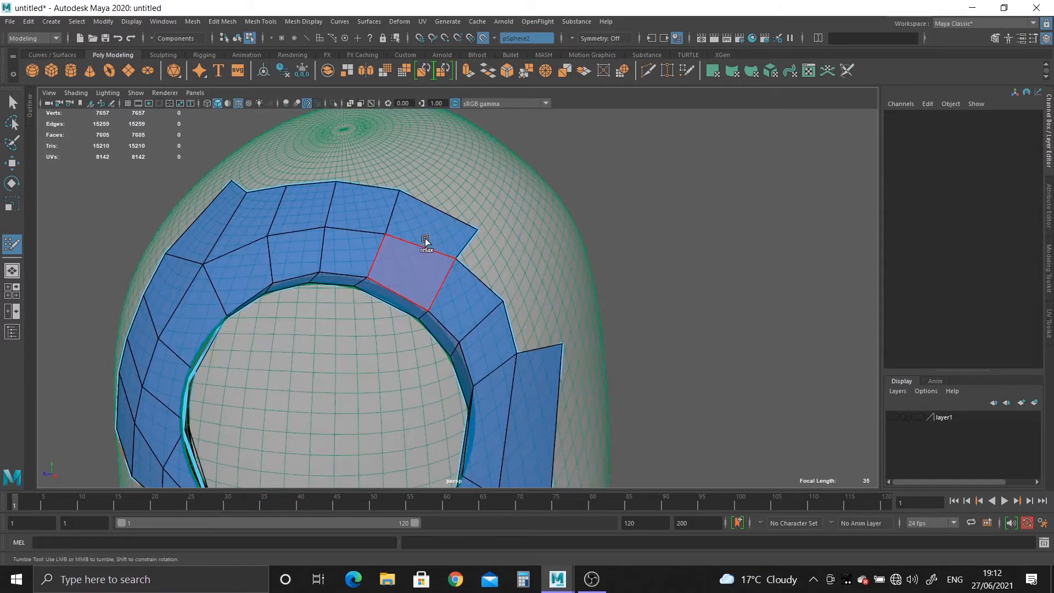
mouse_move(506, 434)
alt+mouse_down()
mouse_move(378, 304)
mouse_move(461, 321)
mouse_move(426, 287)
mouse_move(506, 217)
mouse_move(412, 357)
mouse_move(400, 428)
mouse_move(366, 243)
alt+mouse_up()
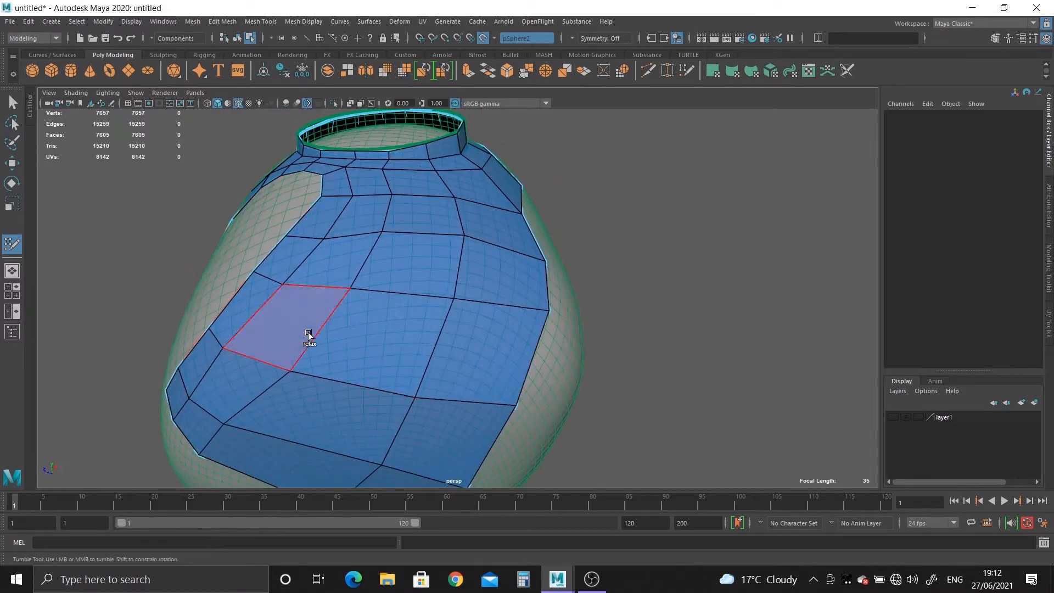
mouse_move(306, 335)
alt+mouse_down()
mouse_move(302, 365)
mouse_move(279, 205)
mouse_move(396, 315)
mouse_move(181, 199)
mouse_move(237, 310)
mouse_move(284, 189)
alt+mouse_up()
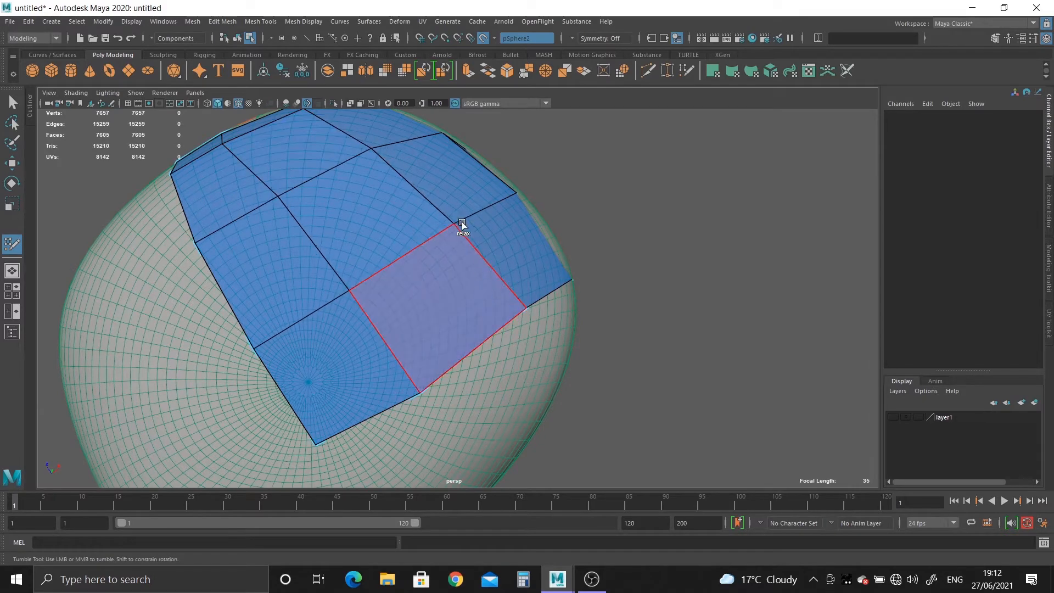
mouse_move(462, 222)
alt+mouse_down()
mouse_move(401, 298)
mouse_move(389, 275)
mouse_move(449, 245)
alt+mouse_up()
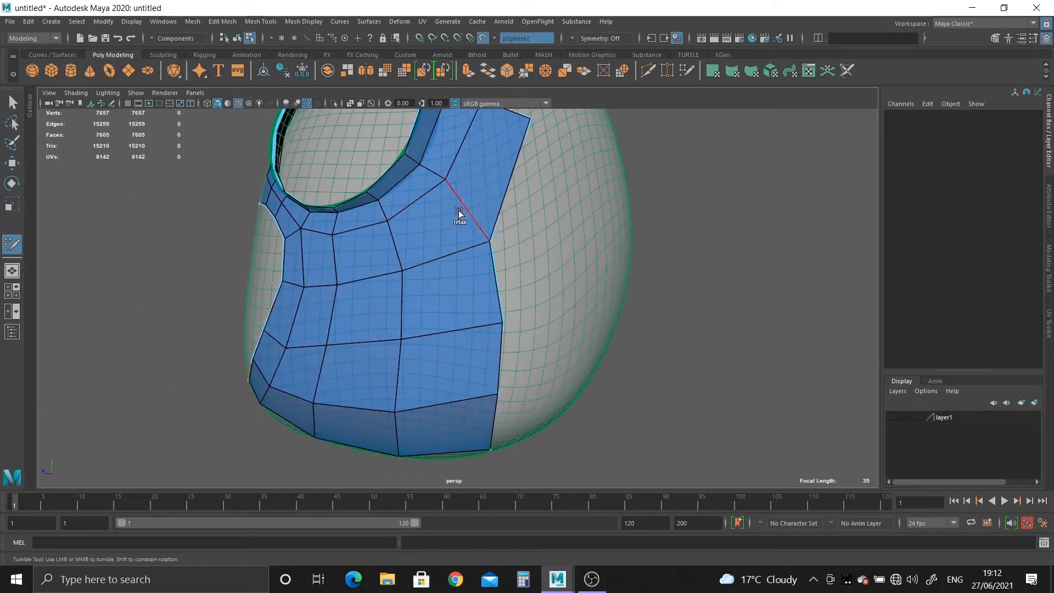
alt+drag(400, 412, 463, 371)
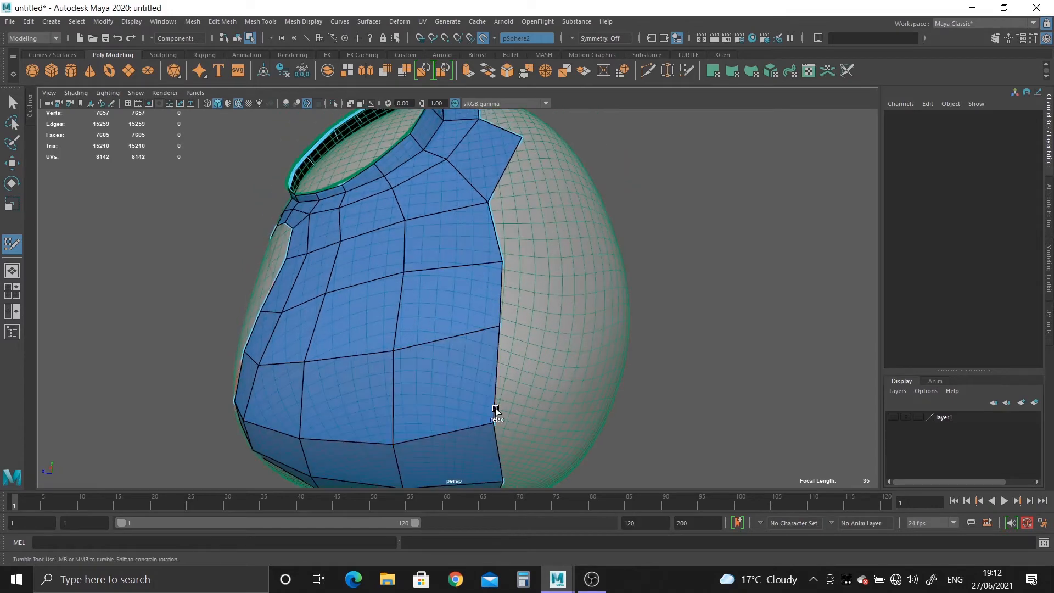
alt+drag(495, 408, 494, 358)
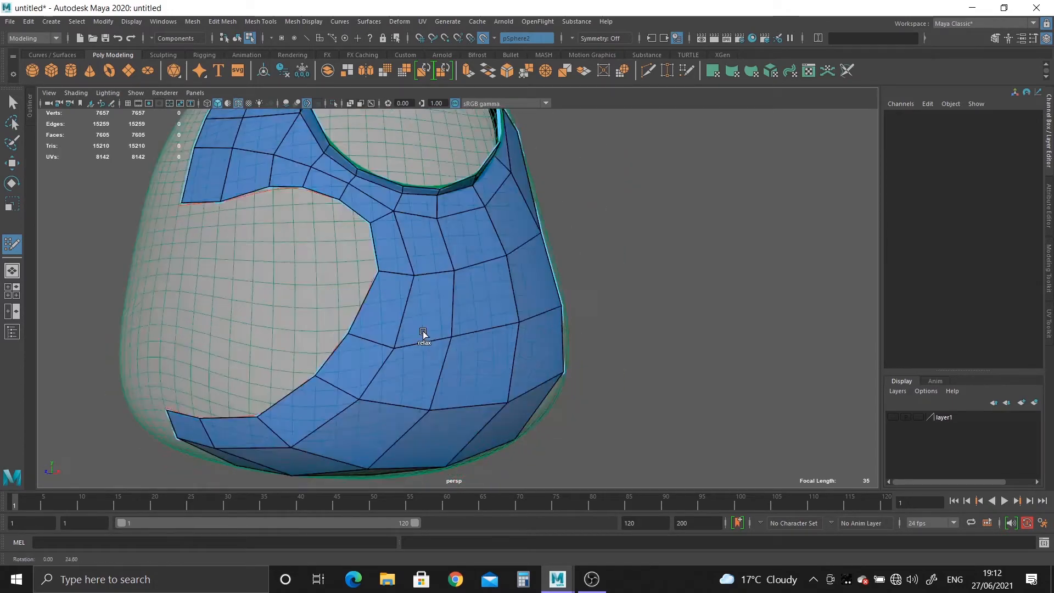
mouse_move(423, 331)
alt+mouse_down()
mouse_move(440, 461)
mouse_move(439, 351)
mouse_move(417, 329)
alt+mouse_up()
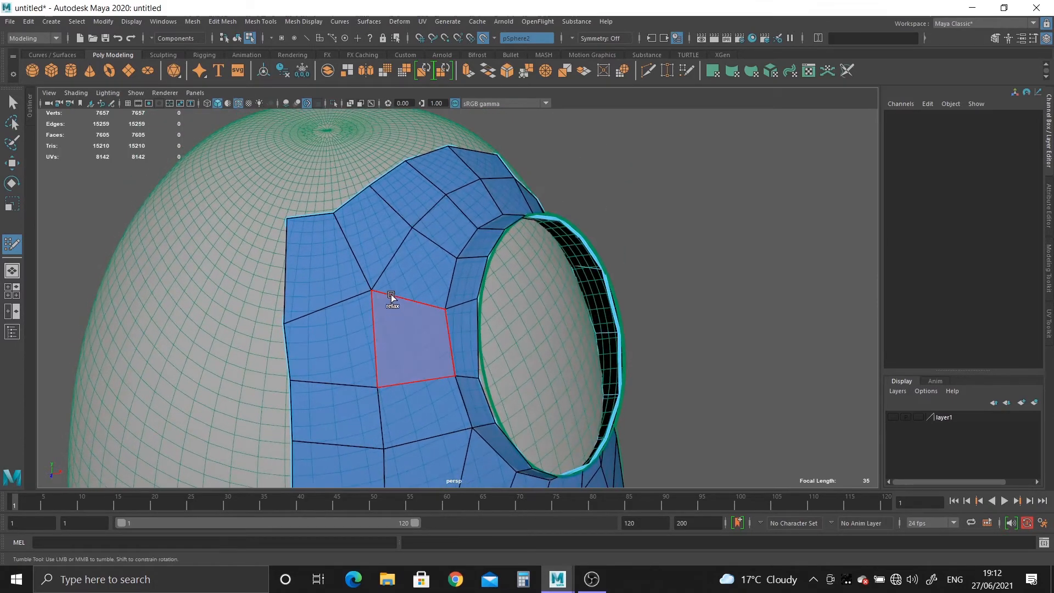
Step: Fill the notch in the patch's outer edge beside the eyelid with two quads
alt+drag(391, 295, 279, 306)
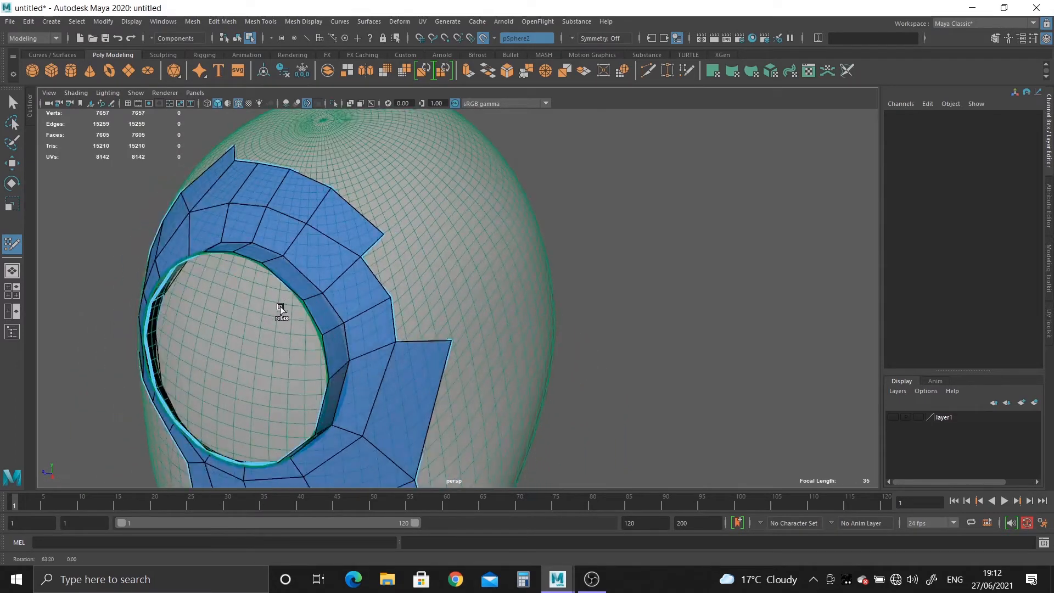
shift+click(406, 259)
shift+click(423, 313)
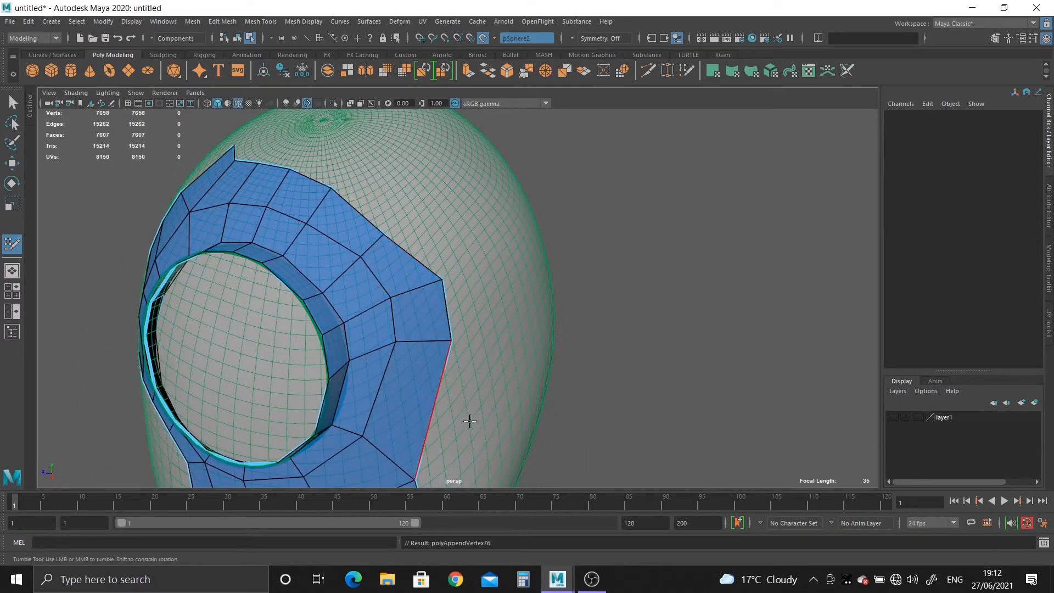
Step: Start a new outer column on the side of the head with three quads running down from beside the eyelid
alt+drag(471, 421, 506, 269)
alt+drag(420, 252, 459, 278)
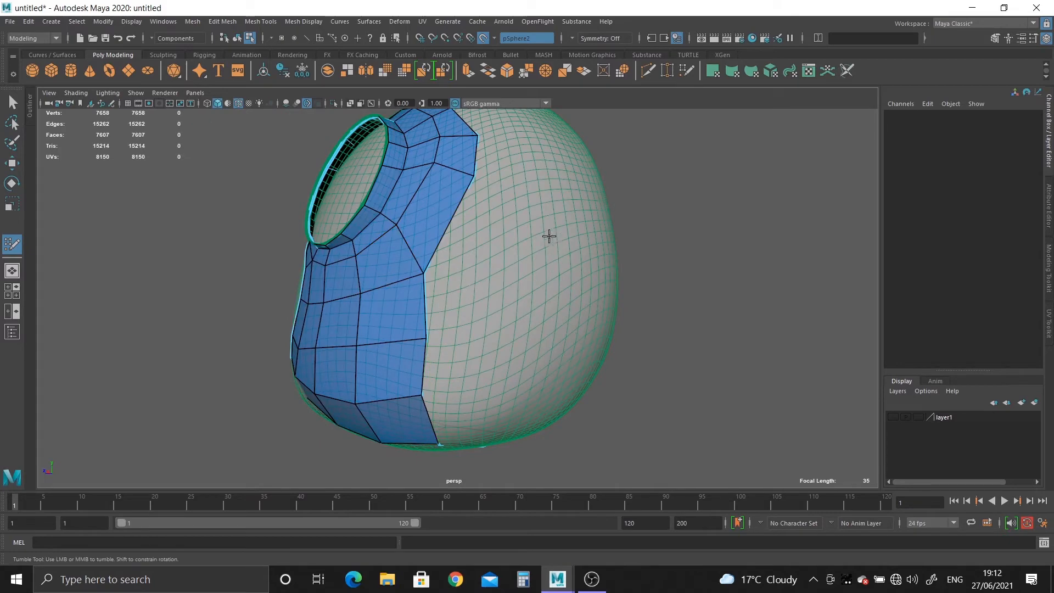
click(498, 295)
shift+click(502, 266)
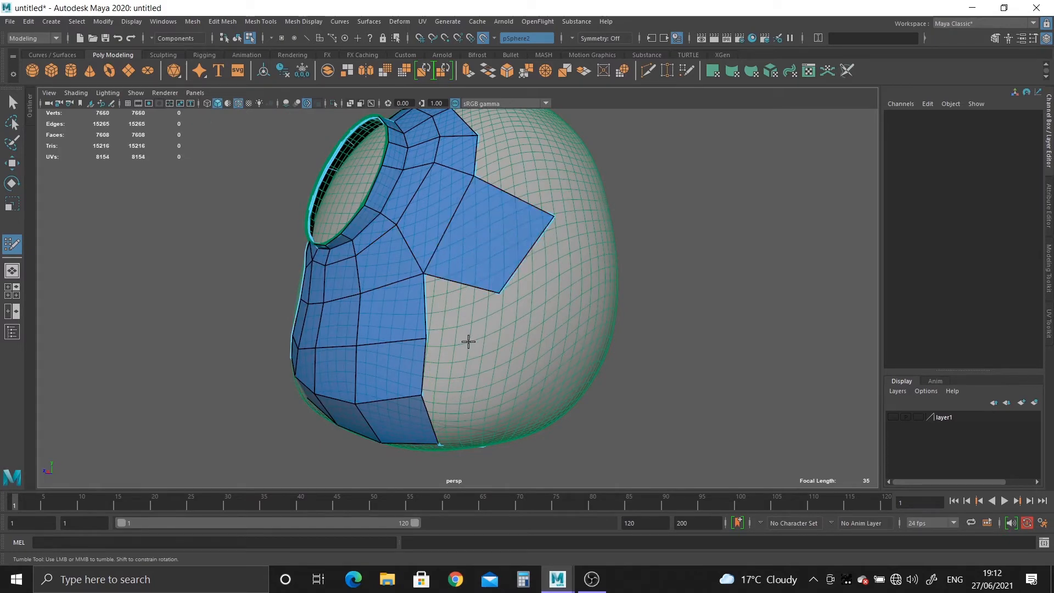
shift+click(478, 321)
shift+click(461, 368)
Step: Continue the new side column down to the head's underside with three more quads
alt+drag(460, 369, 509, 365)
alt+middle_drag(509, 364, 513, 319)
shift+click(478, 309)
alt+drag(477, 309, 559, 305)
shift+click(491, 338)
shift+click(571, 359)
alt+middle_drag(558, 305, 558, 415)
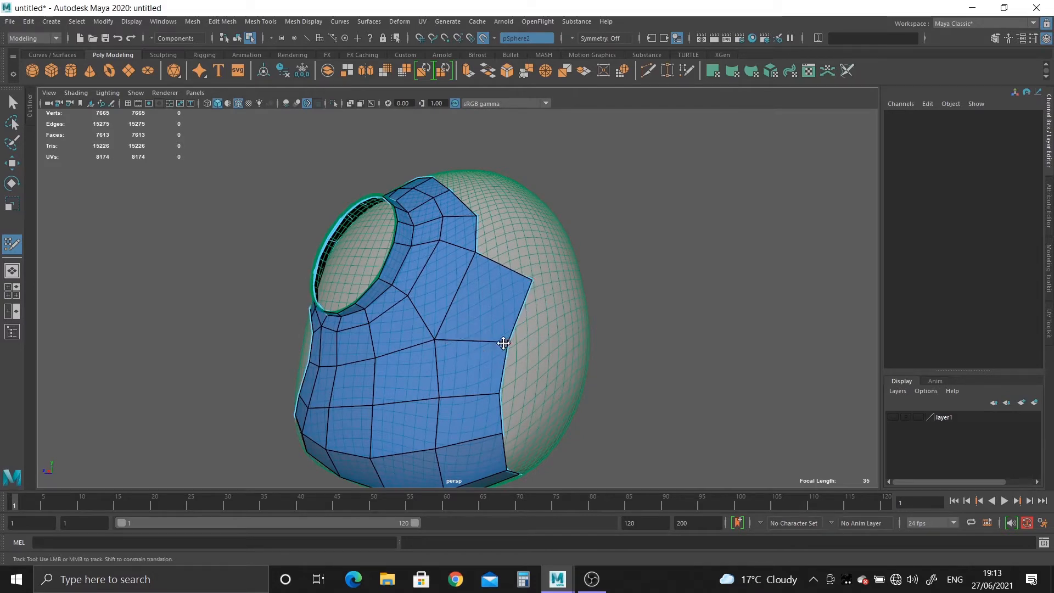
Step: Extend the side column upward past the eyelid with two quads along the patch's outer edge
alt+drag(502, 355, 482, 371)
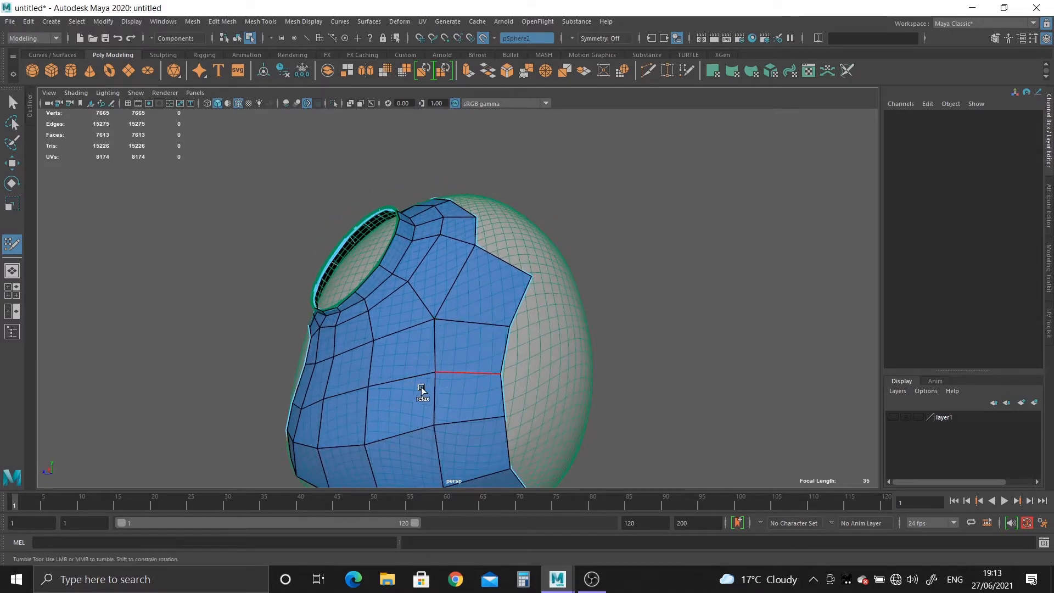
alt+middle_drag(422, 390, 435, 339)
alt+drag(454, 405, 433, 354)
alt+right_drag(433, 354, 489, 323)
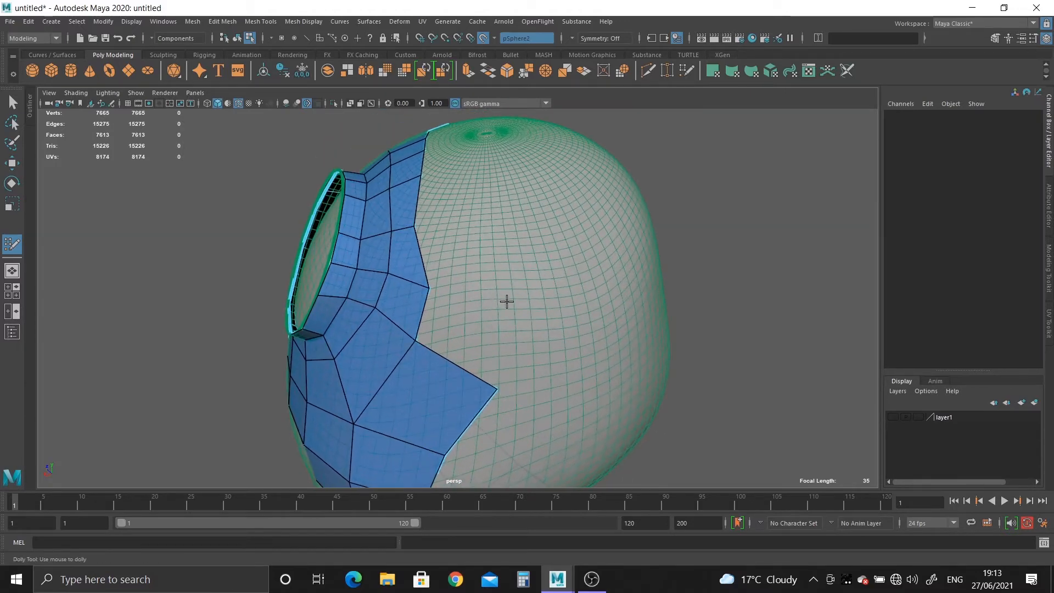
click(508, 301)
shift+click(470, 322)
shift+click(467, 246)
Step: Continue the outer column up to the crown with two more quads
alt+drag(466, 247, 478, 303)
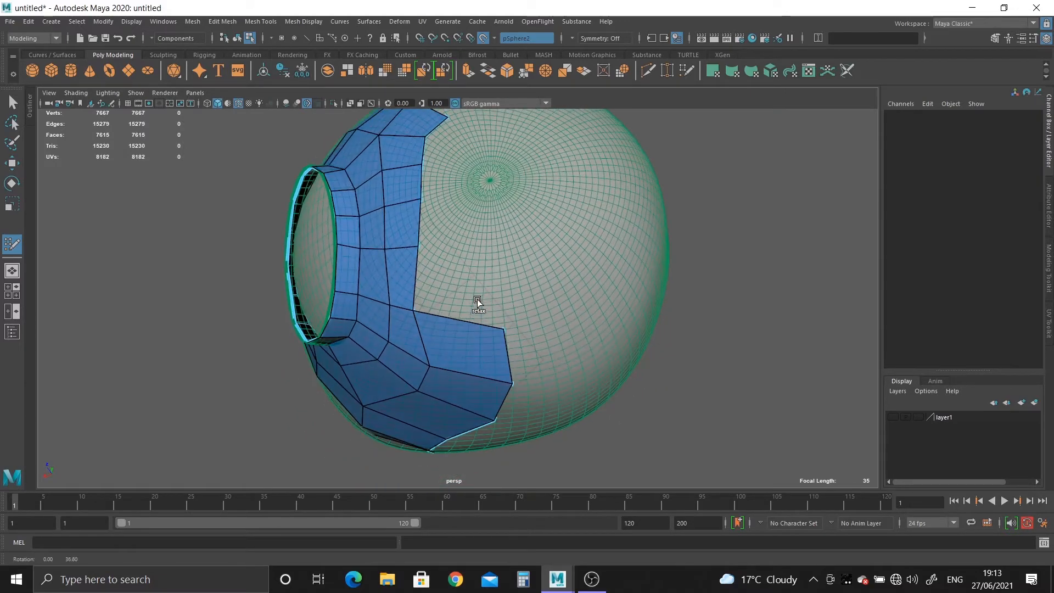
click(500, 256)
shift+click(473, 278)
click(499, 201)
shift+click(470, 219)
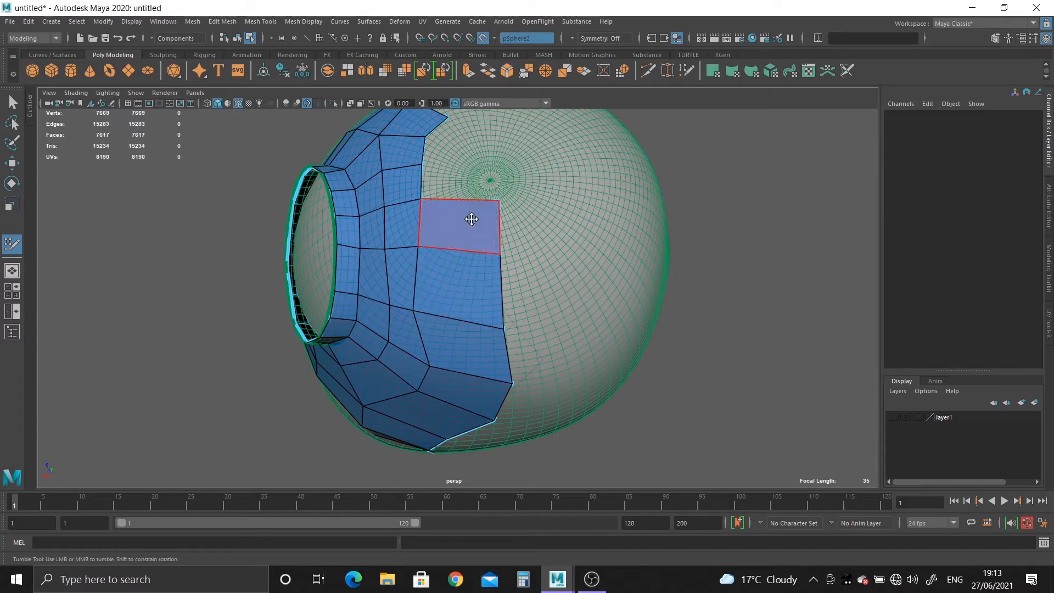
Step: Complete the column over the crown with three quads, closing the notch at the patch's open edge
alt+shift+middle_drag(470, 219, 495, 313)
click(500, 263)
shift+click(480, 276)
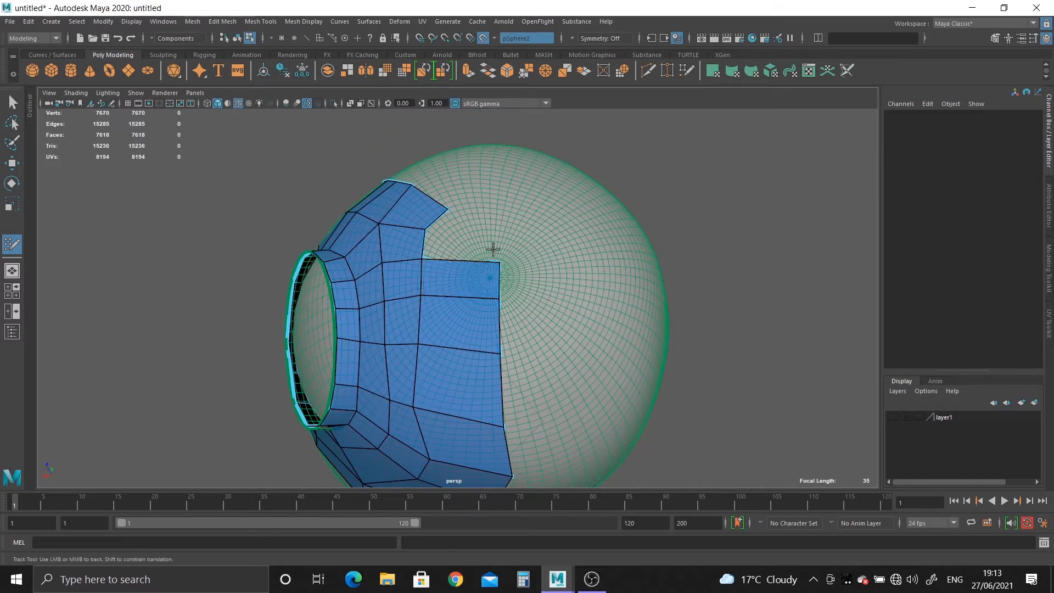
shift+click(459, 254)
alt+right_drag(459, 253, 508, 417)
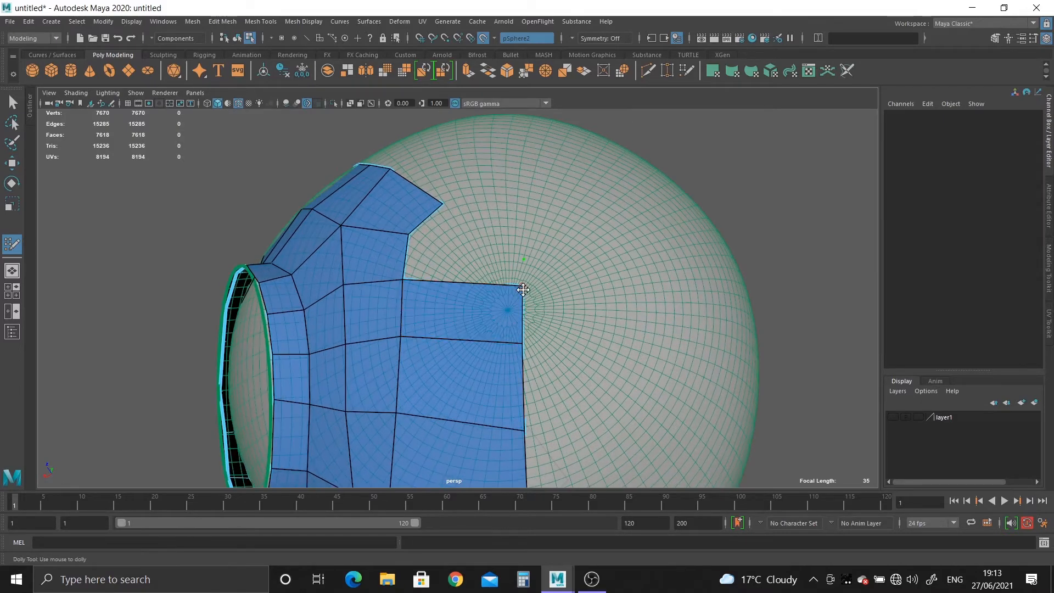
click(526, 224)
shift+click(481, 229)
Step: Relax the newly built faces over the crown above the eyelid to even out their spacing
alt+drag(446, 198, 495, 266)
alt+middle_drag(494, 266, 476, 193)
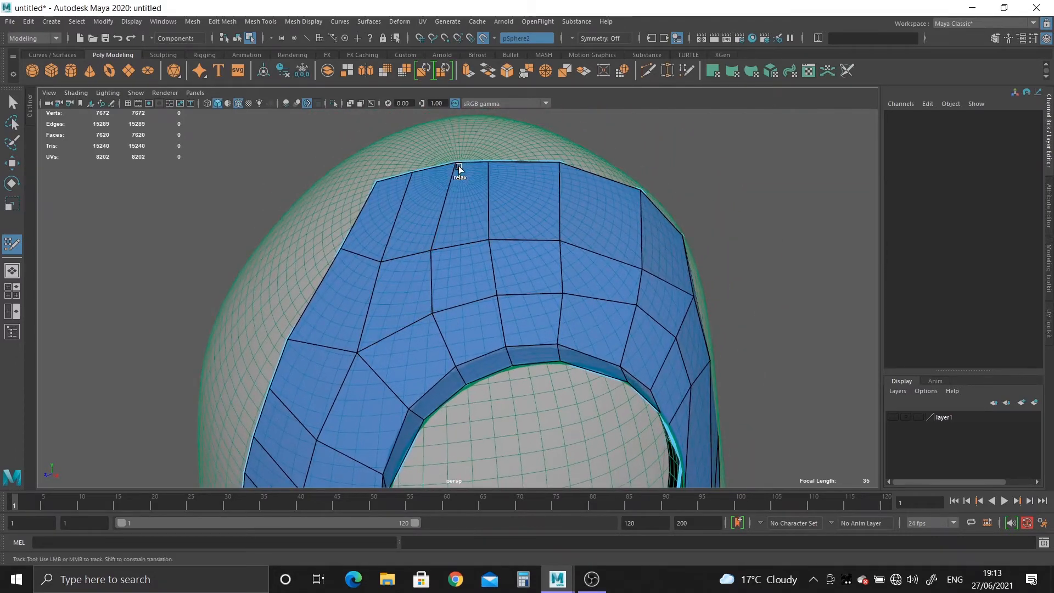
shift+drag(459, 167, 404, 233)
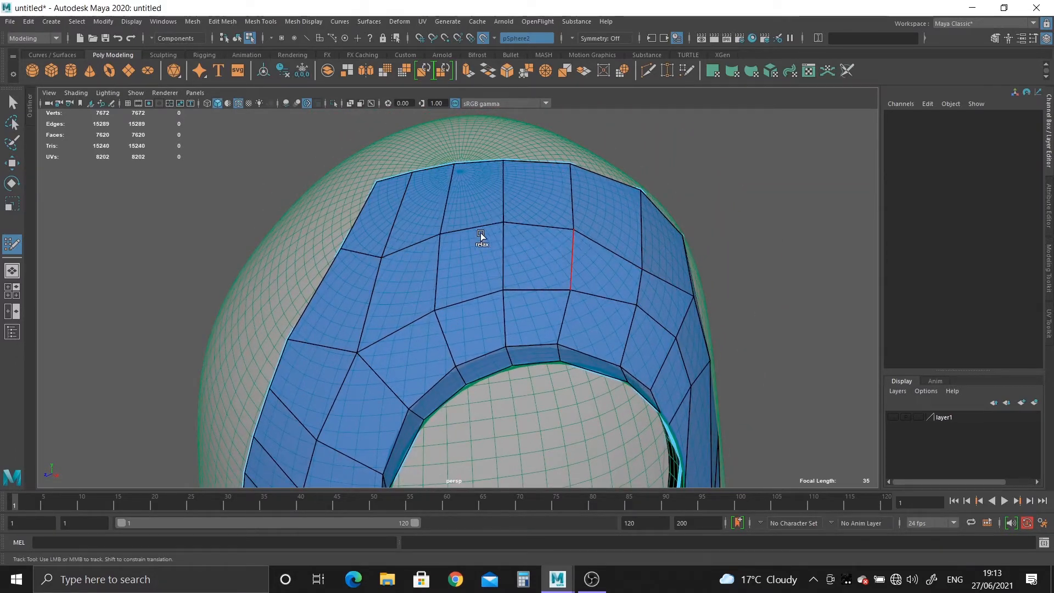
Step: Relax the faces on the head's side around the eyelid to smooth the edge flow
mouse_move(588, 301)
alt+mouse_down()
mouse_move(621, 283)
mouse_move(543, 268)
alt+mouse_up()
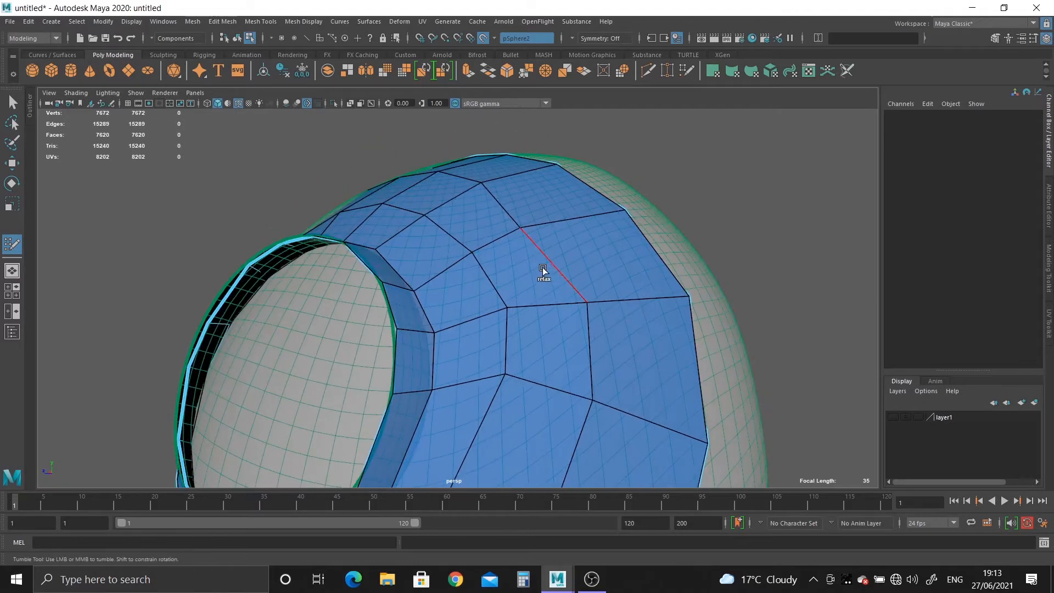
shift+drag(614, 343, 616, 398)
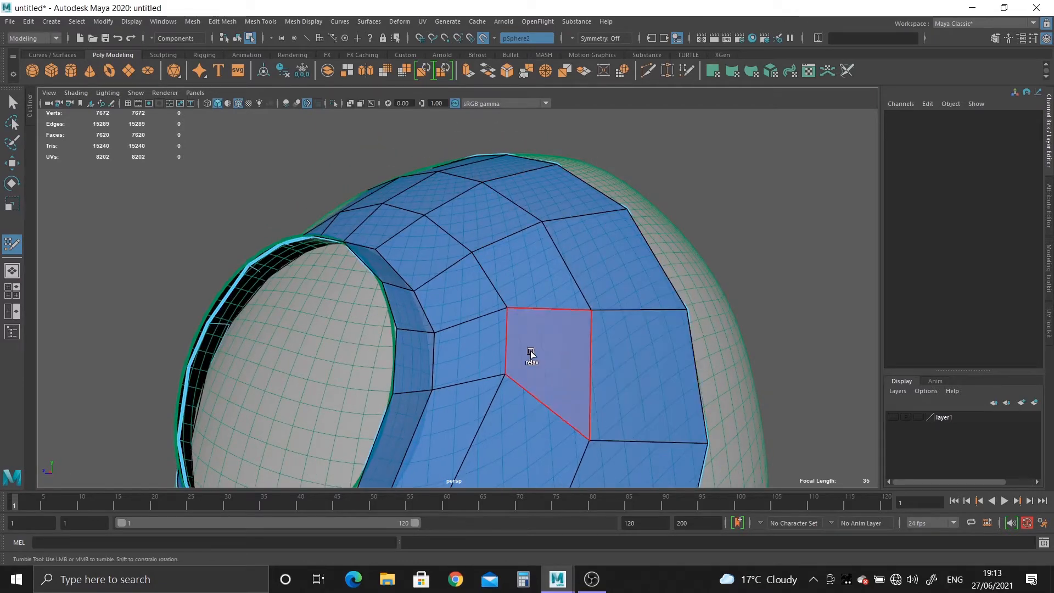
shift+drag(531, 352, 528, 413)
alt+middle_drag(558, 372, 552, 265)
alt+right_drag(552, 266, 469, 266)
shift+drag(468, 266, 483, 328)
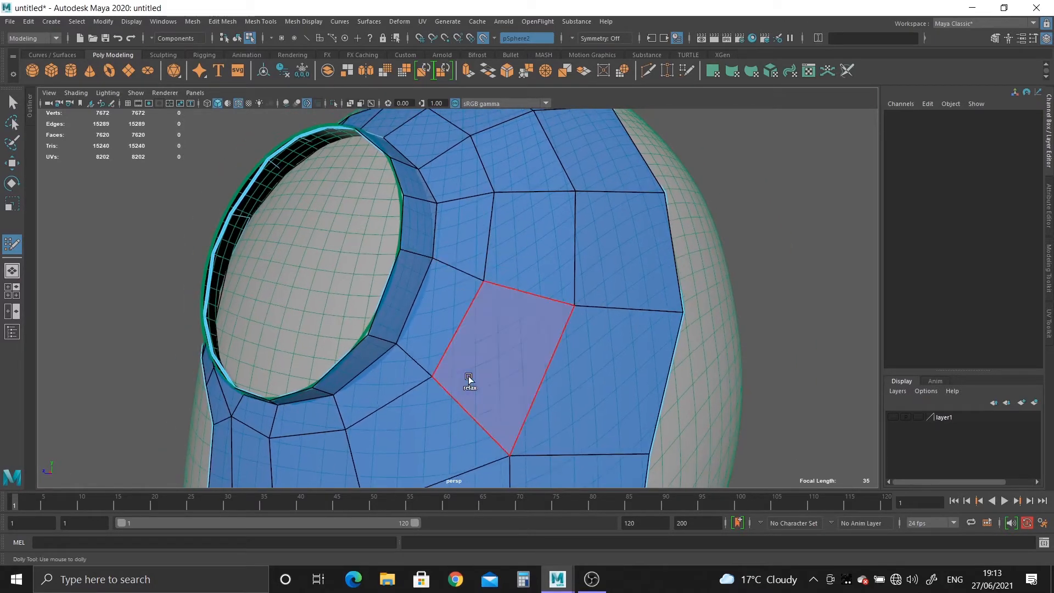
Step: Examine the extended patch over the crown and around both sides of the eyelid
mouse_move(563, 364)
alt+mouse_down()
mouse_move(530, 303)
mouse_move(469, 318)
alt+mouse_up()
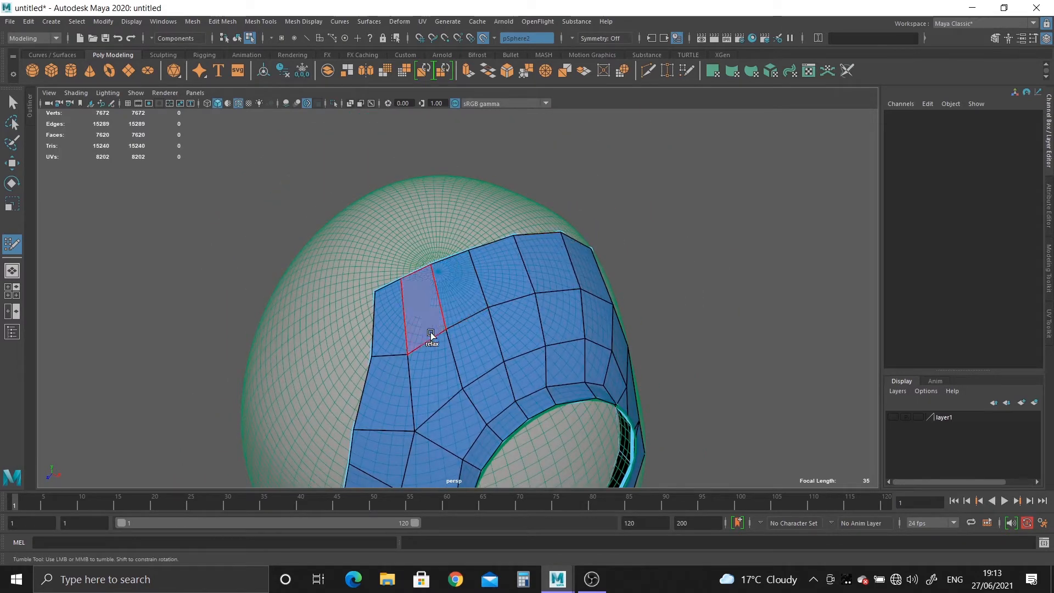
alt+drag(560, 347, 495, 306)
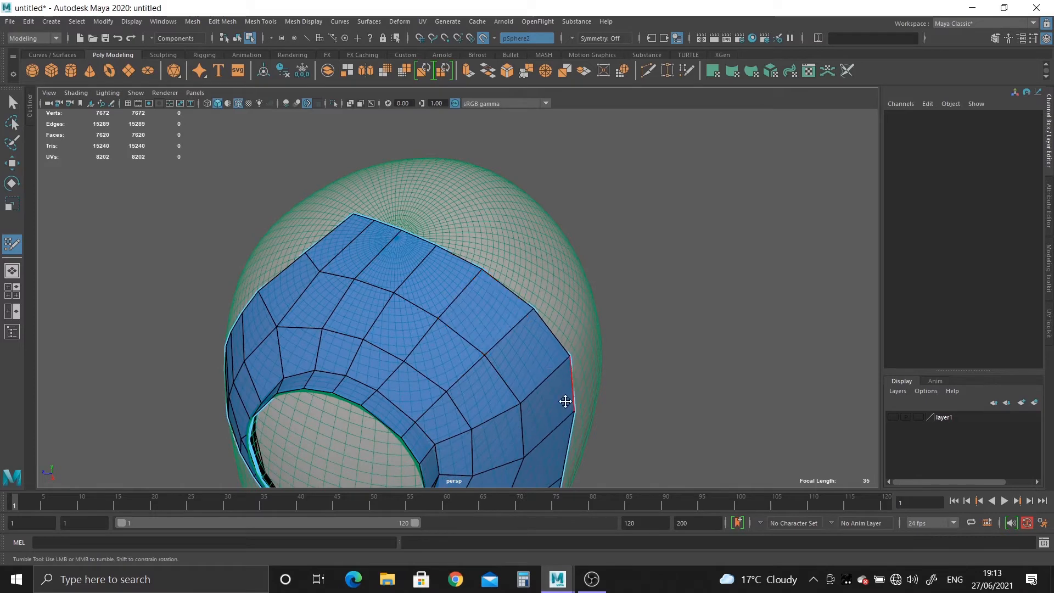
alt+drag(565, 400, 527, 341)
alt+right_drag(527, 340, 450, 246)
alt+drag(483, 390, 480, 365)
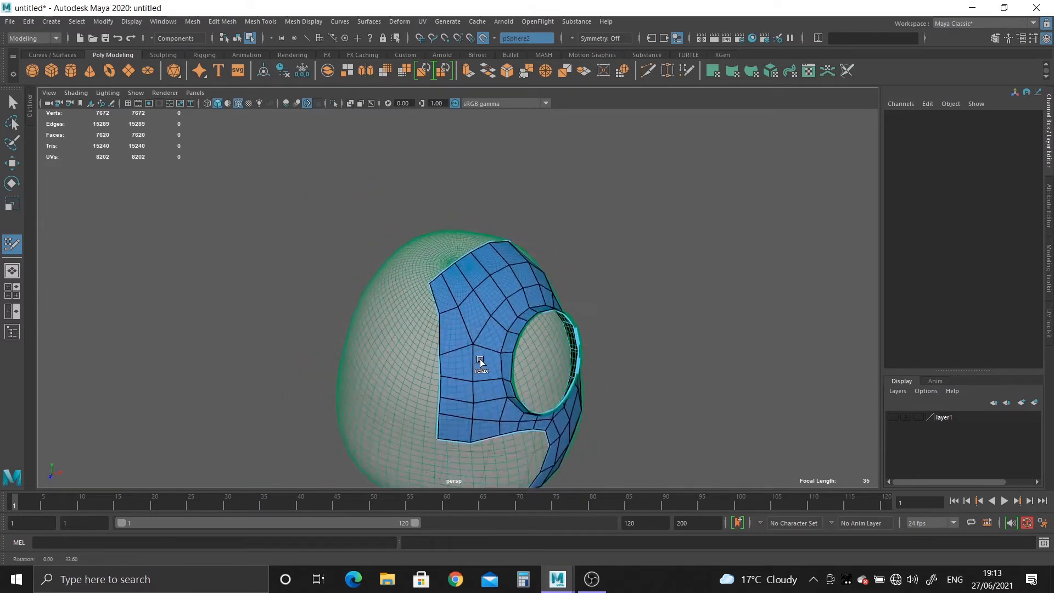
Step: Reposition the vertices along the patch's open edge at the crown to straighten that border around the sphere's pole
alt+right_drag(357, 204, 427, 221)
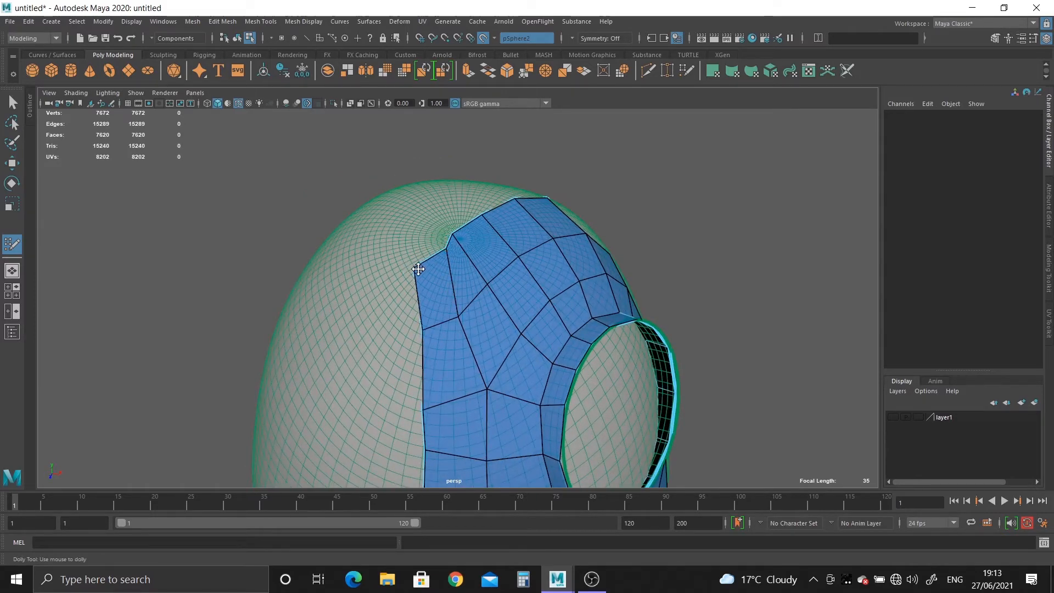
mouse_move(418, 269)
mouse_down()
mouse_move(466, 230)
mouse_move(458, 241)
mouse_up()
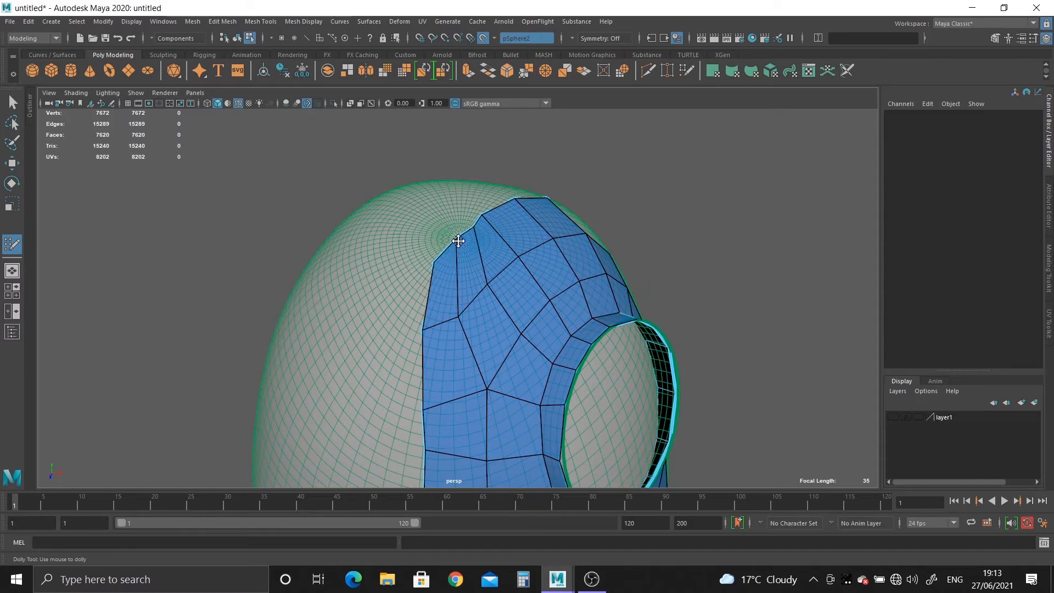
alt+drag(452, 365, 447, 333)
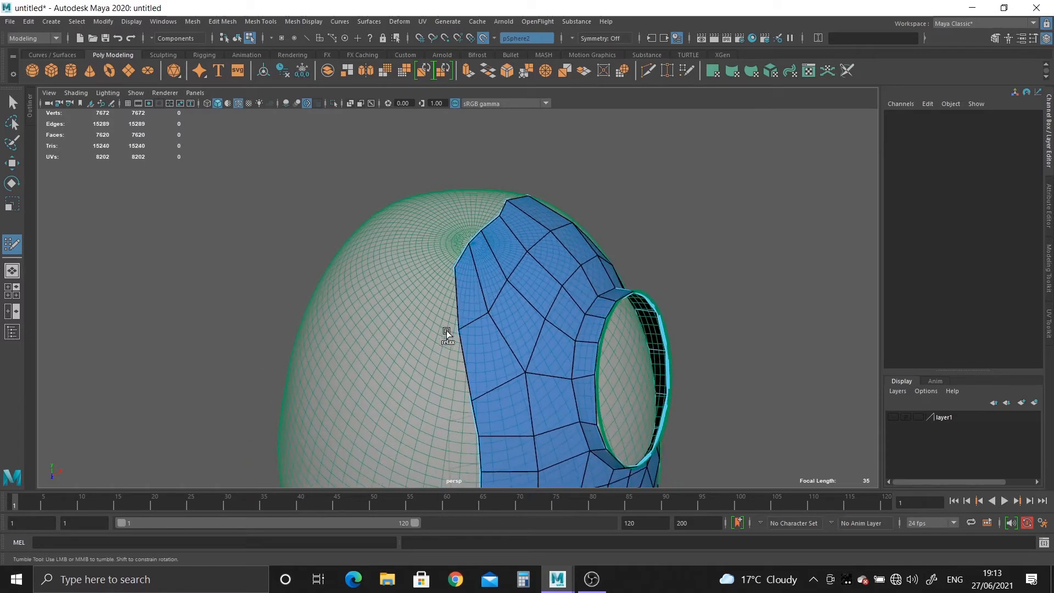
mouse_move(452, 263)
alt+mouse_down()
mouse_move(457, 308)
mouse_move(558, 289)
mouse_move(446, 294)
mouse_move(466, 324)
mouse_move(434, 332)
mouse_move(426, 304)
alt+mouse_up()
mouse_move(481, 283)
mouse_down()
mouse_move(496, 279)
mouse_move(464, 284)
mouse_up()
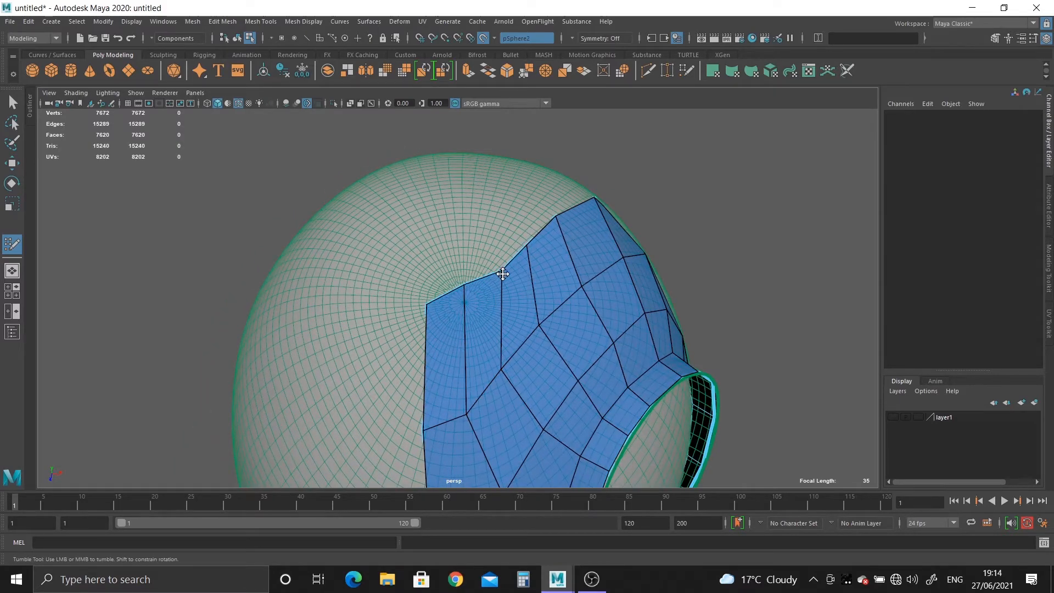
Step: Build a single-width strip of three quads from the crown edge down the back of the head
shift+click(437, 232)
alt+drag(414, 232, 417, 281)
click(416, 261)
shift+click(434, 295)
mouse_move(418, 281)
alt+middle_down()
mouse_move(412, 239)
mouse_move(417, 283)
alt+middle_up()
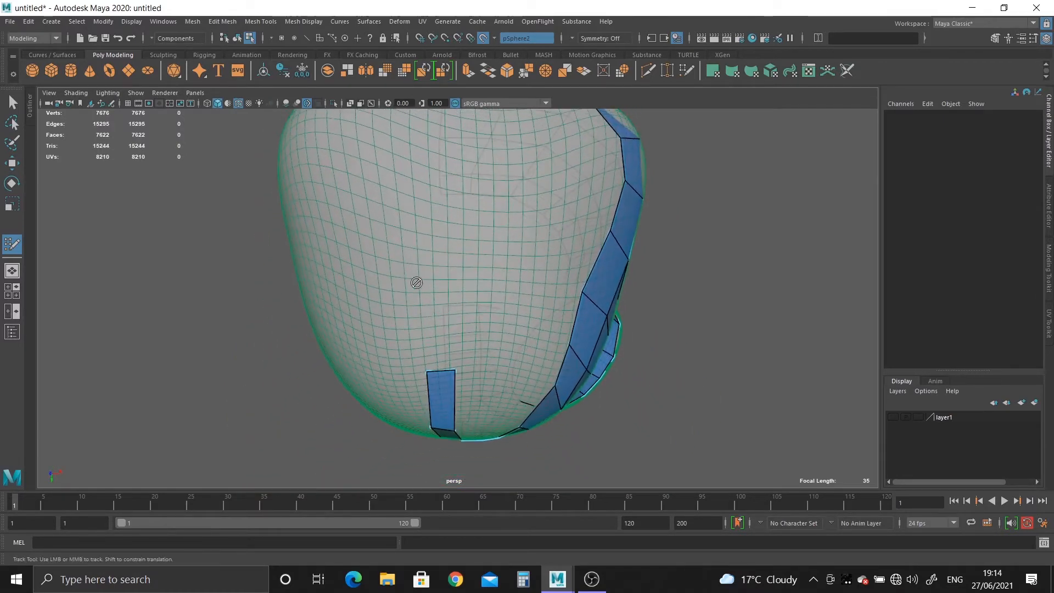
shift+click(446, 303)
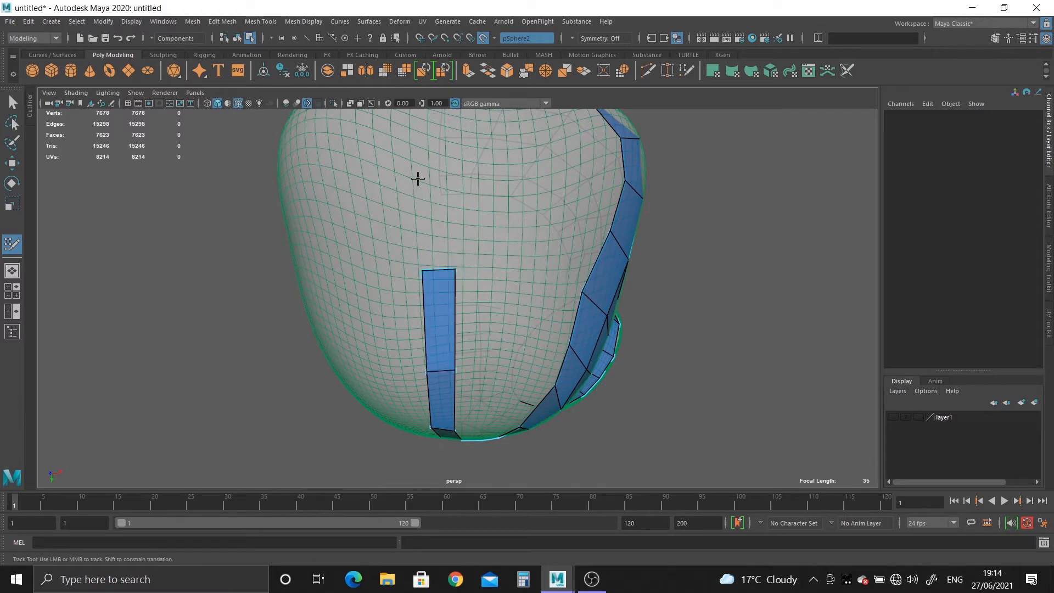
Step: Extend the narrow centre strip upward with Quad Draw quads and join it to the patch covering the top of the form
shift+click(441, 221)
alt+drag(441, 221, 400, 227)
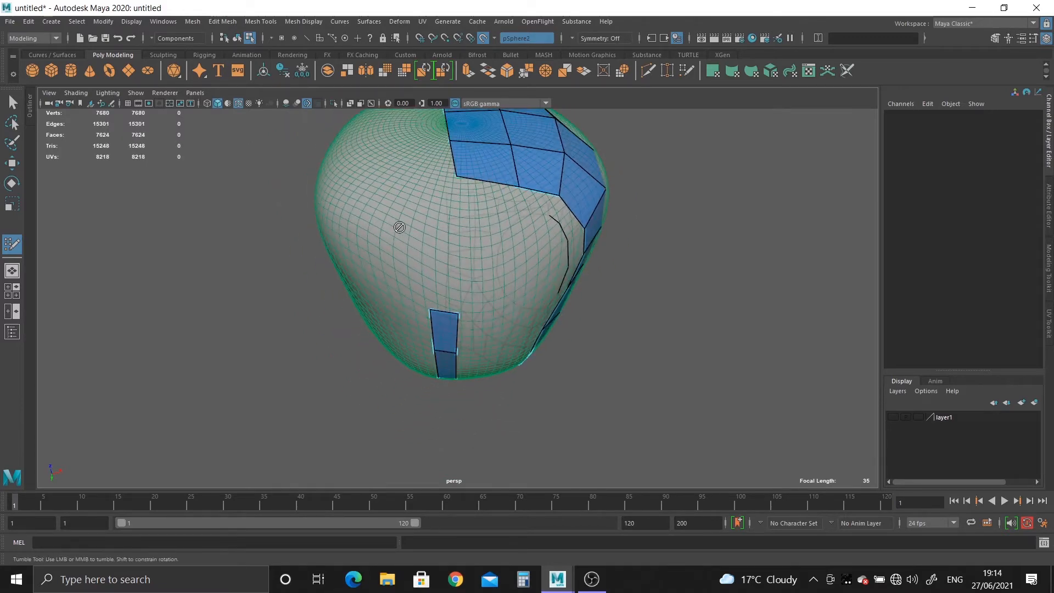
click(465, 262)
shift+click(451, 280)
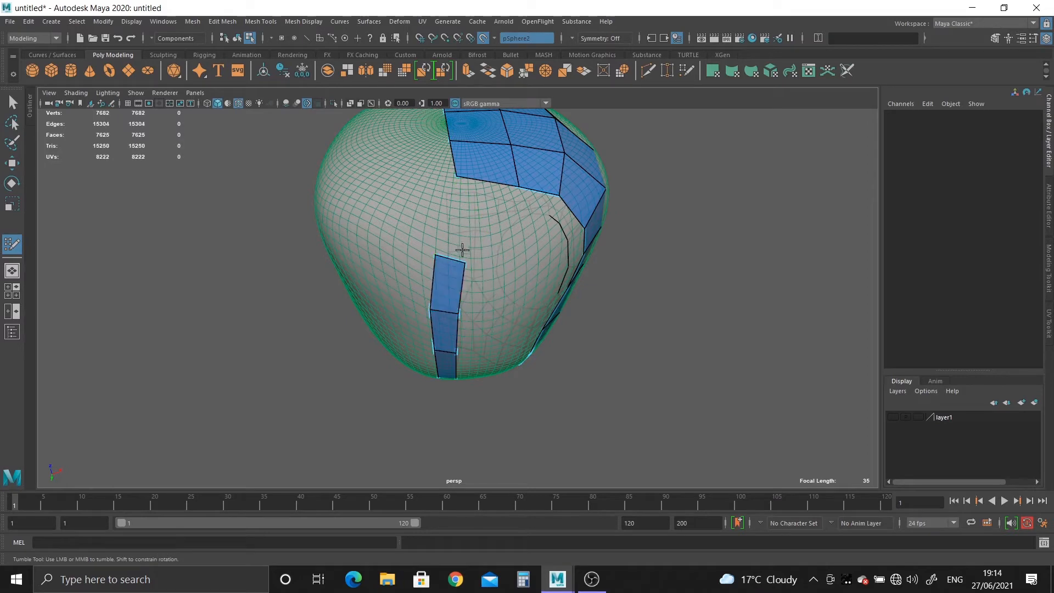
alt+middle_drag(490, 211, 490, 275)
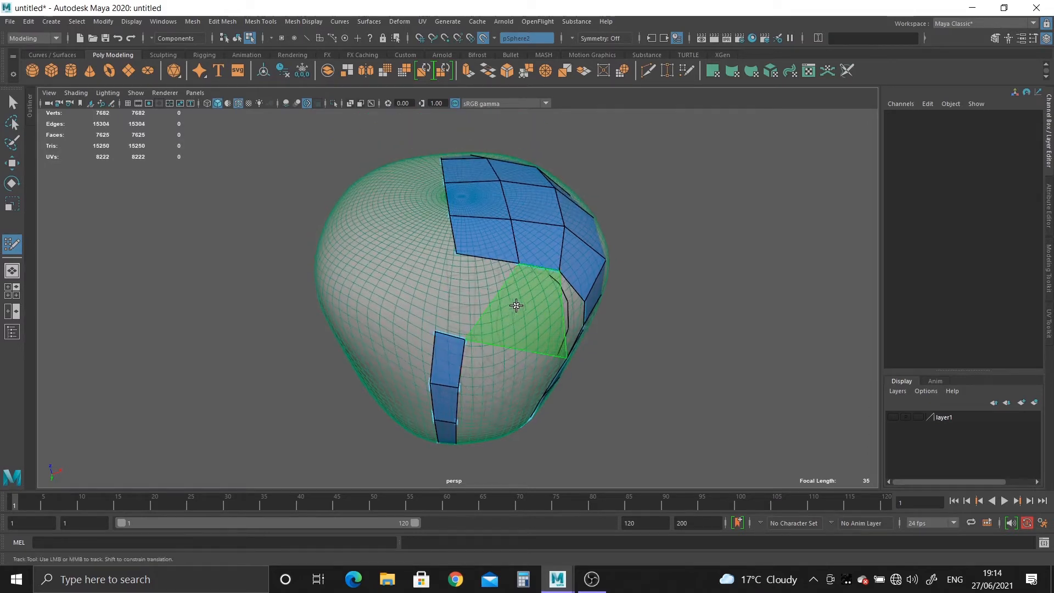
mouse_move(496, 242)
alt+mouse_down()
mouse_move(496, 310)
mouse_move(438, 322)
alt+mouse_up()
shift+click(465, 356)
drag(450, 278, 497, 269)
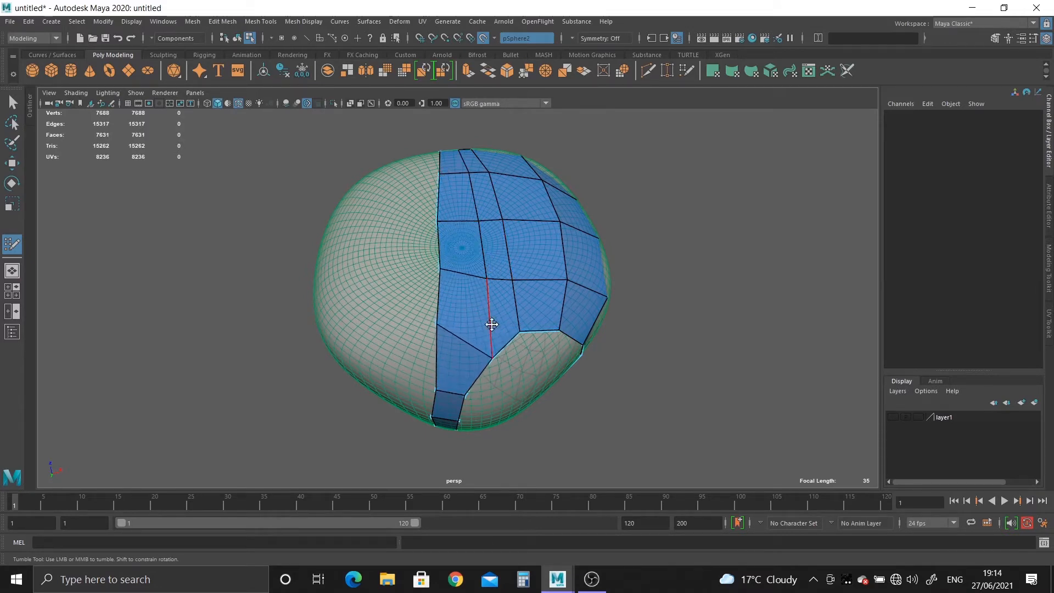
Step: Relax the new quads across the top and side of the form to even out their spacing
mouse_move(506, 200)
alt+mouse_down()
mouse_move(524, 297)
mouse_move(491, 250)
alt+mouse_up()
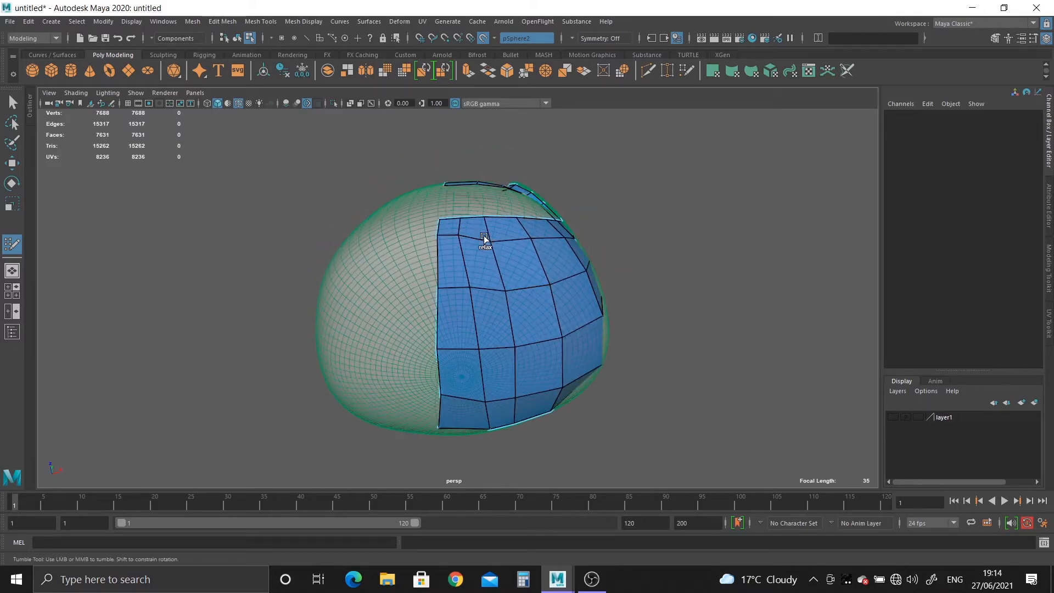
mouse_move(484, 253)
shift+mouse_down()
mouse_move(523, 346)
mouse_move(489, 287)
mouse_move(480, 327)
mouse_move(542, 328)
mouse_move(436, 285)
shift+mouse_up()
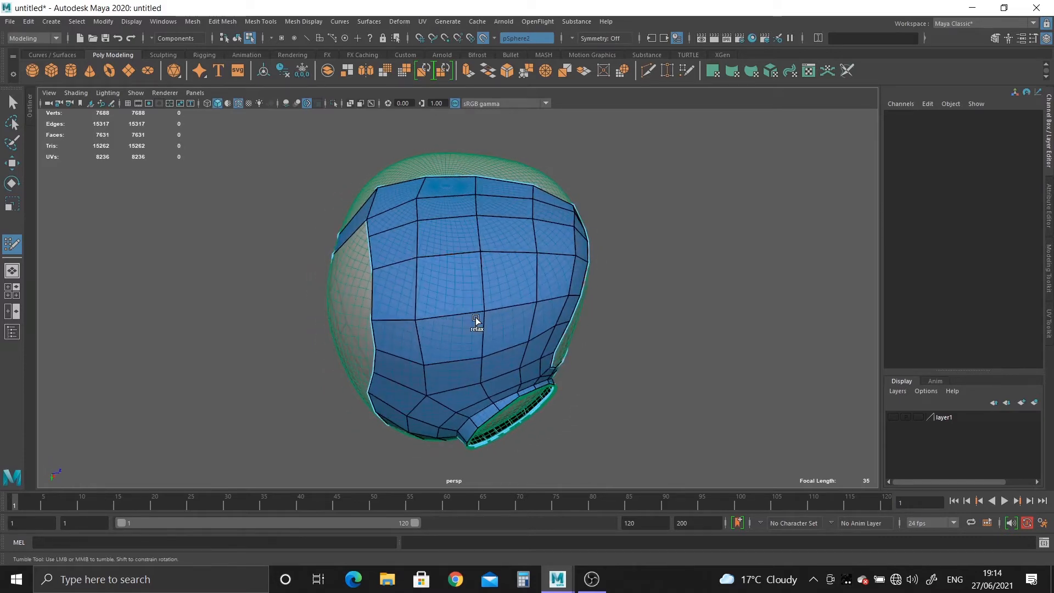
mouse_move(478, 320)
alt+mouse_down()
mouse_move(433, 308)
mouse_move(456, 244)
alt+mouse_up()
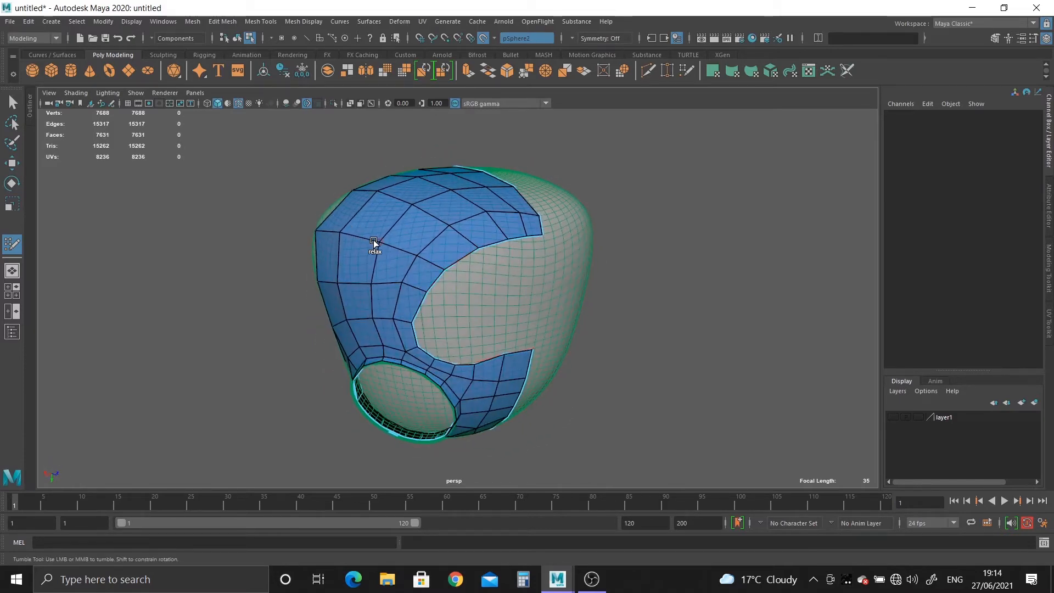
alt+drag(373, 239, 506, 276)
Step: Add a quad beside the upper end of the centre strip and shift the strip's vertices to widen and align it
mouse_move(528, 220)
alt+mouse_down()
mouse_move(504, 302)
mouse_move(522, 277)
mouse_move(537, 310)
mouse_move(397, 295)
mouse_move(422, 278)
alt+mouse_up()
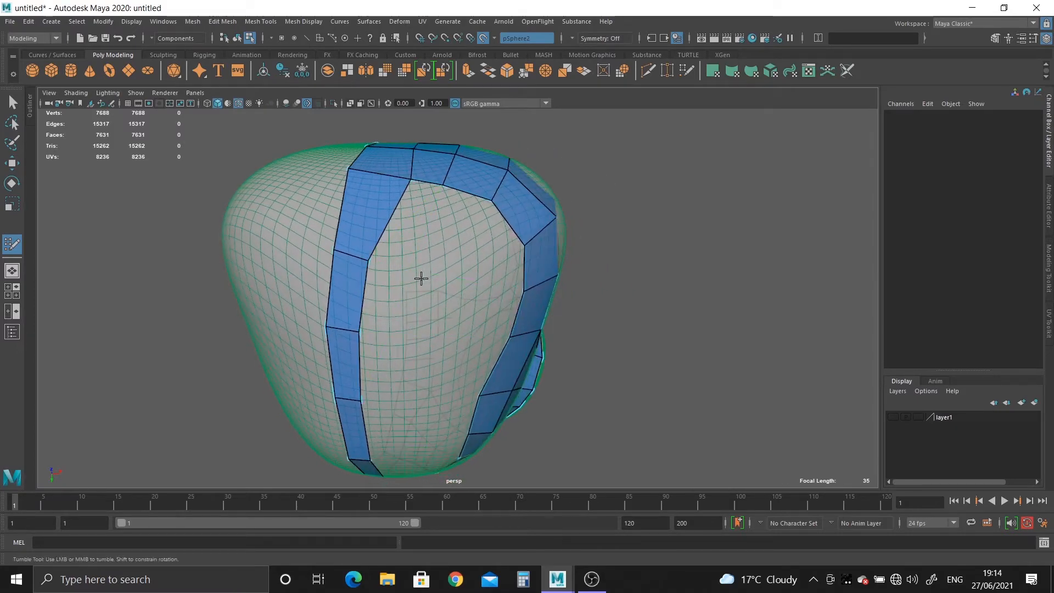
click(431, 264)
shift+click(405, 233)
alt+drag(404, 233, 405, 282)
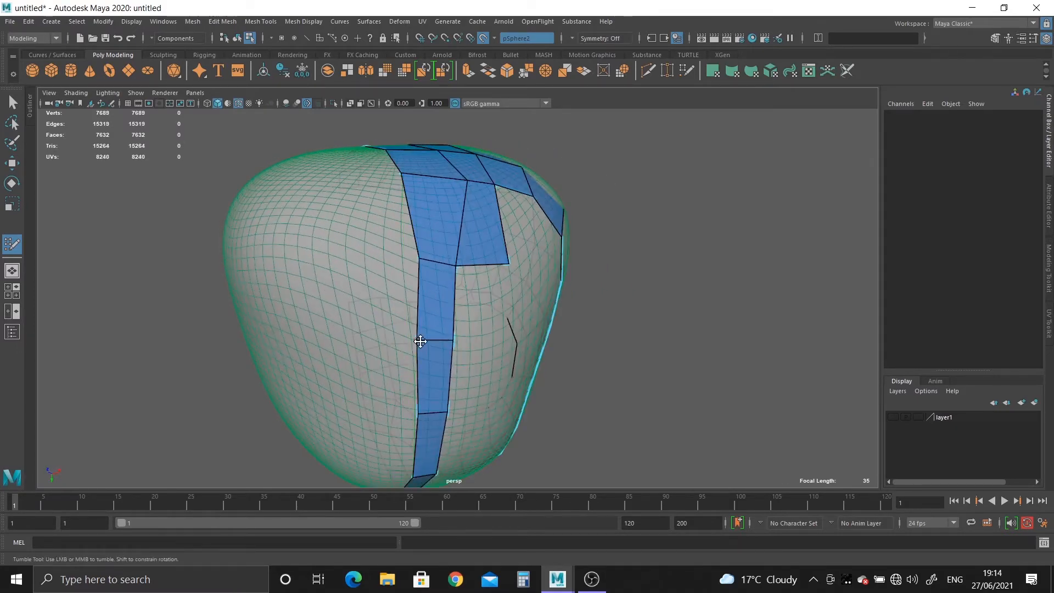
drag(420, 341, 459, 342)
drag(447, 412, 453, 411)
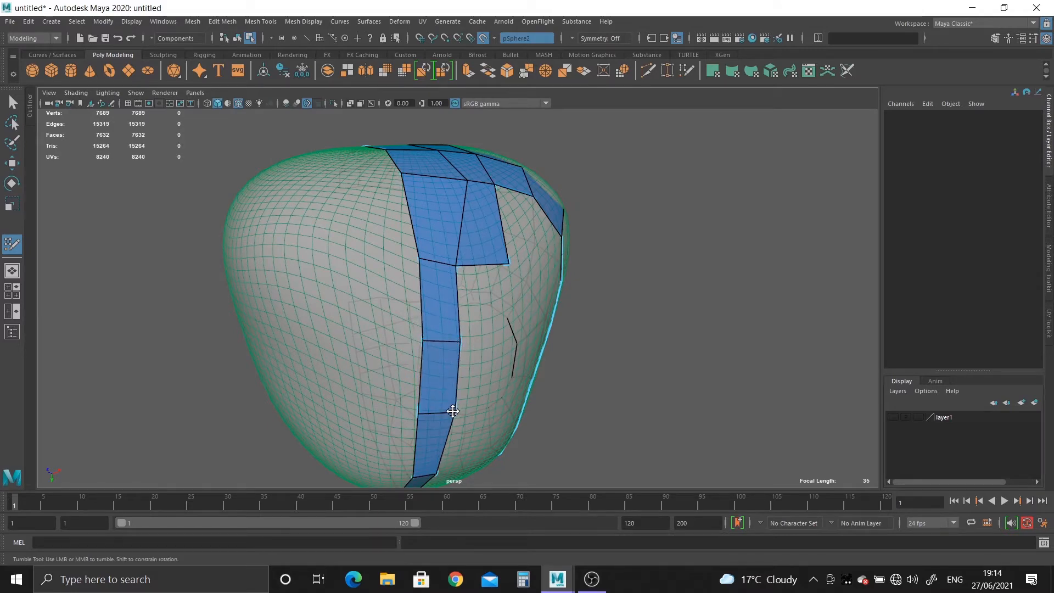
drag(456, 266, 464, 266)
drag(458, 180, 459, 171)
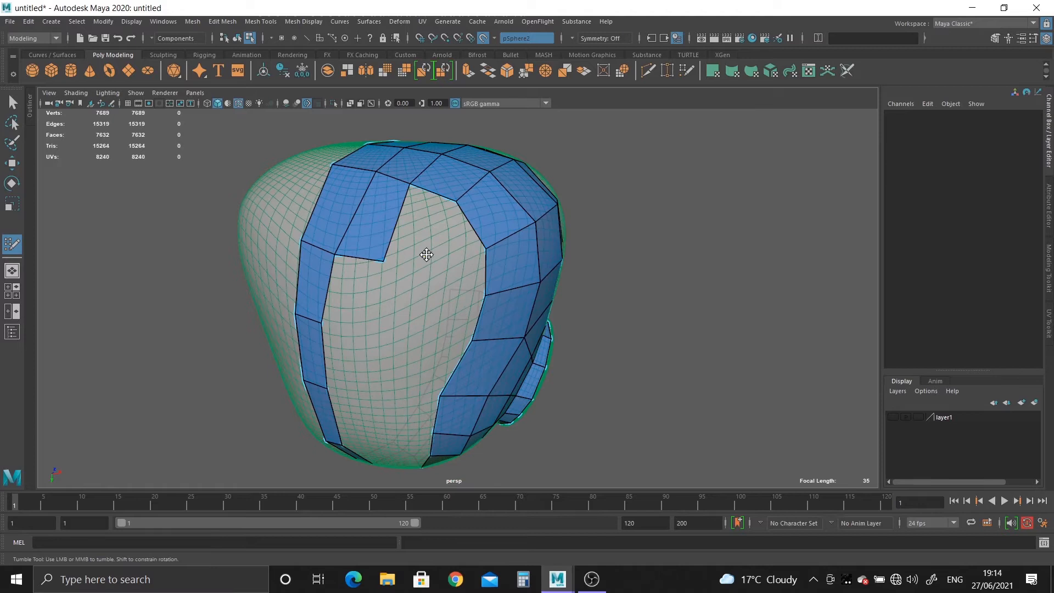
Step: Fill successive rows of quads down the opening between the centre strip and the side patch, starting below the top patch
click(426, 255)
shift+click(423, 222)
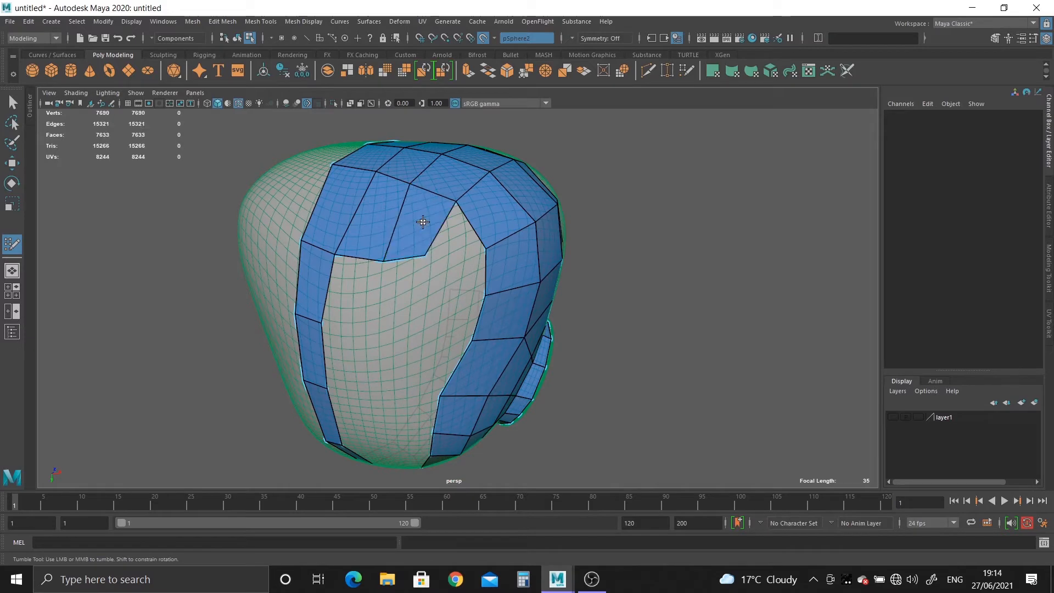
shift+click(460, 261)
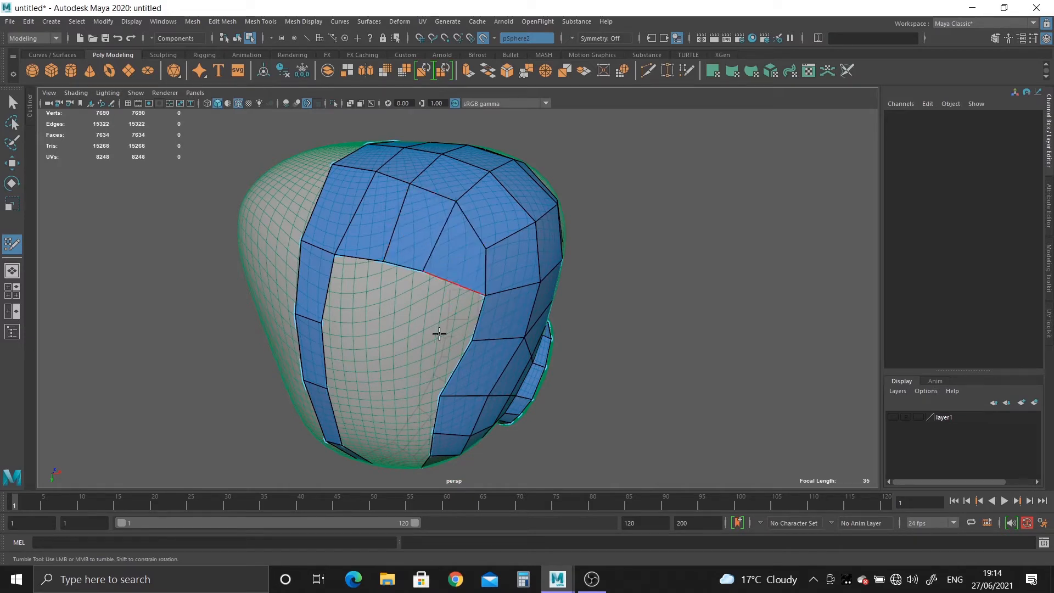
shift+click(437, 302)
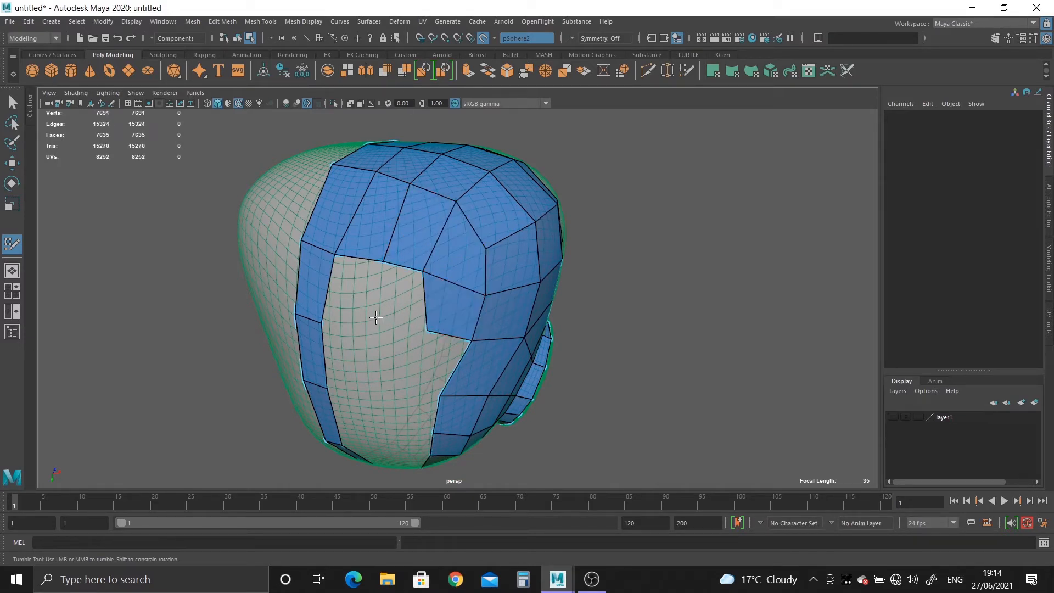
shift+click(388, 291)
shift+click(351, 289)
shift+click(362, 353)
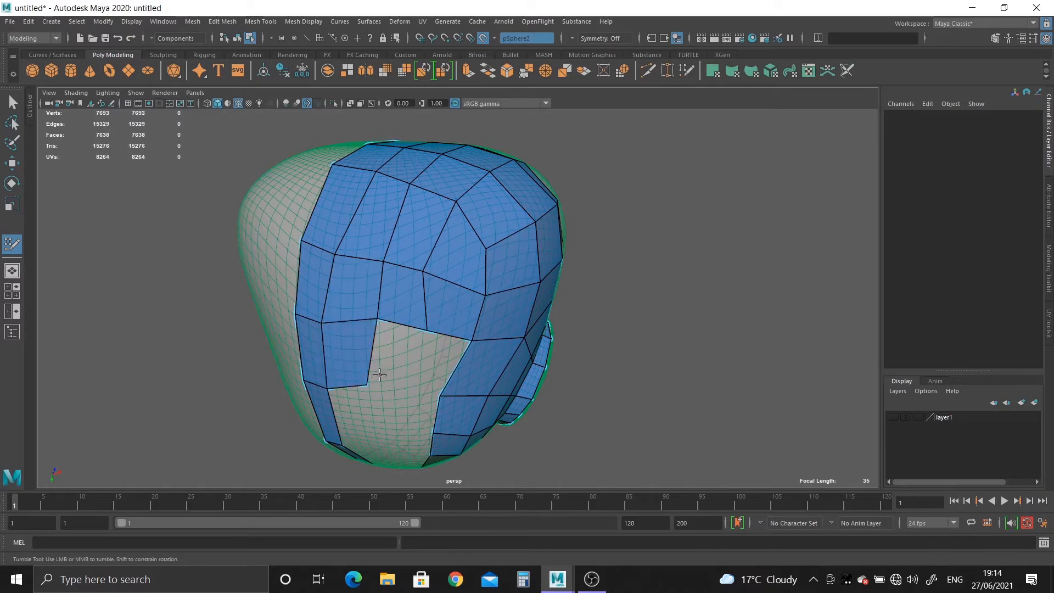
shift+click(414, 358)
shift+click(438, 369)
Step: Complete the next row of quads, inserting an edge loop across the centre strip and moving the strip's next cross edge down
mouse_move(438, 370)
alt+mouse_down()
mouse_move(414, 331)
mouse_move(447, 341)
alt+mouse_up()
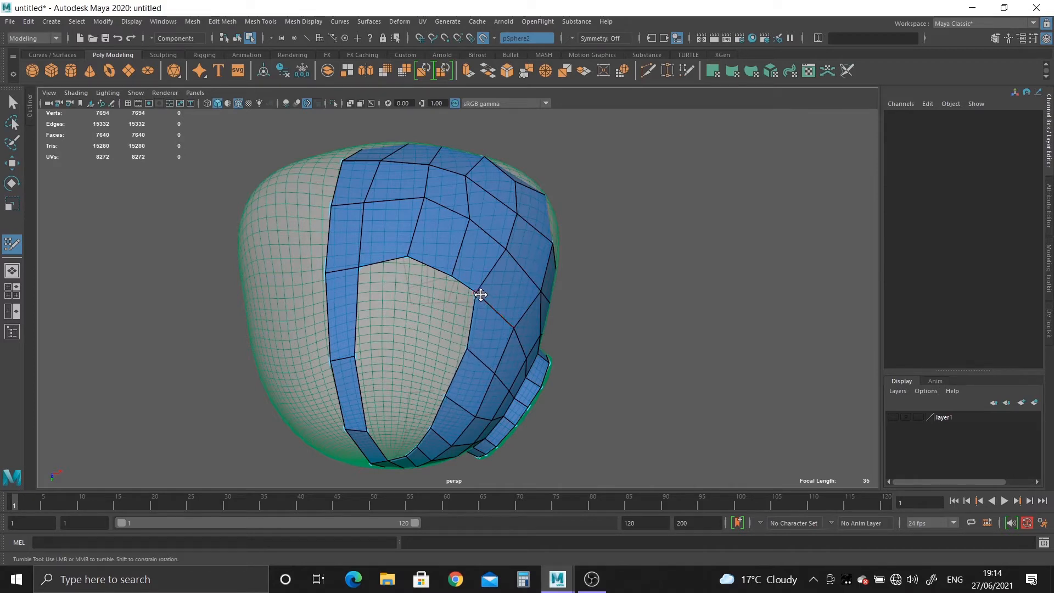
drag(476, 296, 491, 302)
shift+click(453, 317)
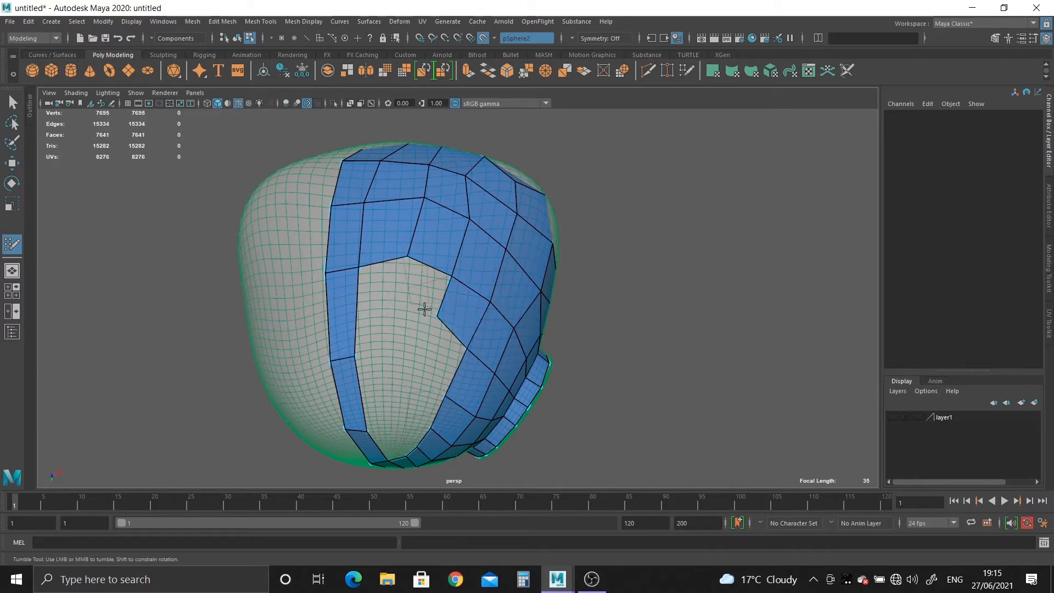
shift+click(418, 290)
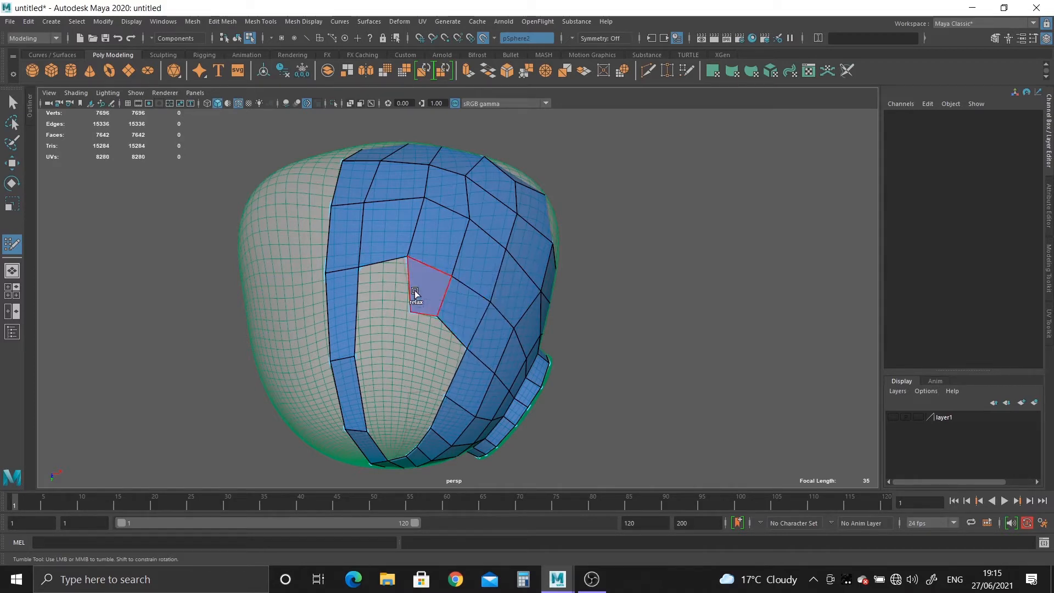
ctrl+click(347, 316)
shift+click(375, 291)
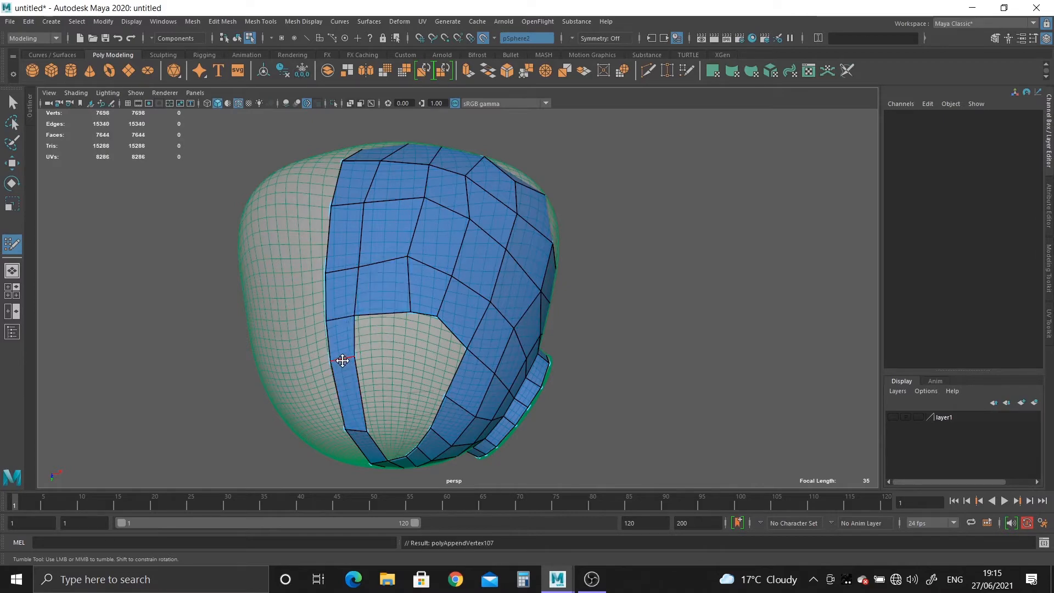
drag(343, 360, 349, 385)
Step: Fill three more quads across the upper part of the remaining opening between the centre strip and the side patch
alt+middle_drag(384, 344, 393, 308)
alt+right_drag(394, 308, 439, 394)
alt+middle_drag(439, 393, 507, 391)
shift+click(482, 331)
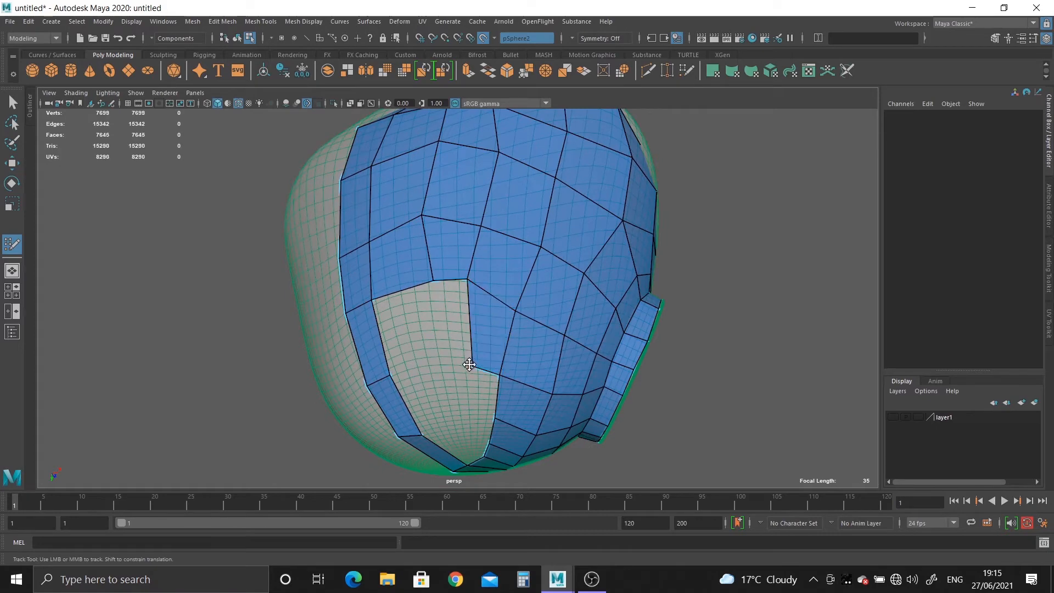
shift+click(446, 346)
shift+click(417, 337)
Step: Relax the quads on the underside between the round neck opening and the centre strip
alt+drag(417, 336, 456, 327)
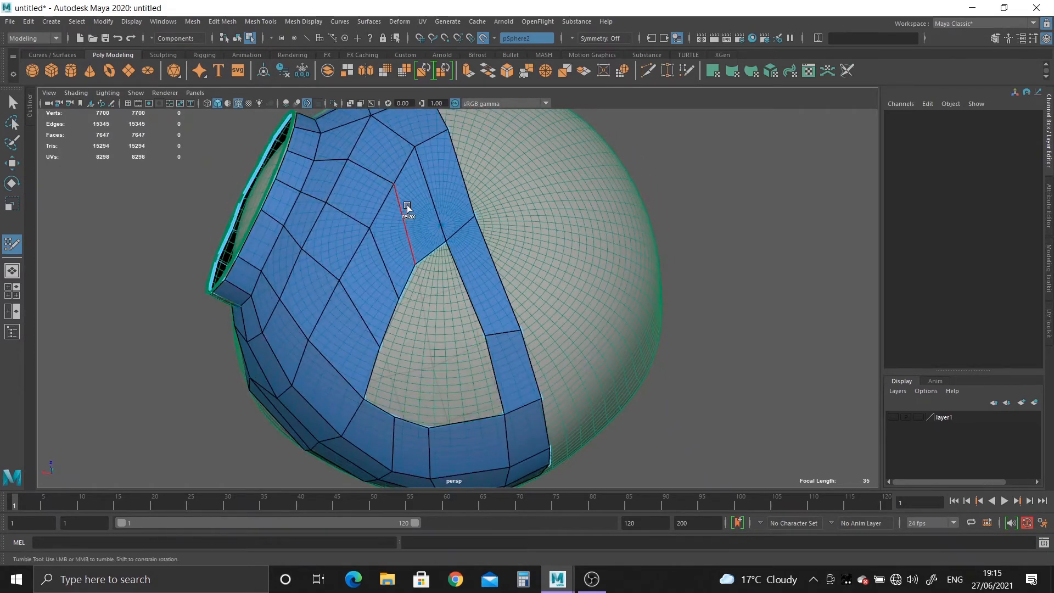
shift+drag(407, 206, 350, 258)
mouse_move(347, 220)
shift+mouse_down()
mouse_move(368, 246)
mouse_move(358, 215)
shift+mouse_up()
shift+drag(335, 317, 325, 368)
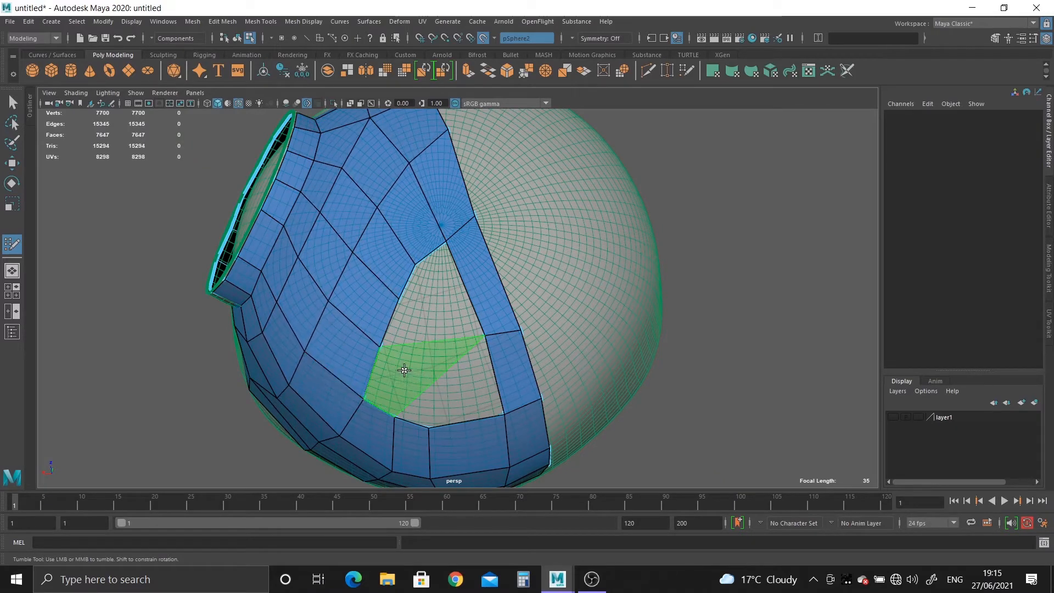
Step: Add four quads inside the tapering underside opening and reposition the new vertex, leaving a small gap in the middle
alt+middle_drag(405, 370, 406, 318)
mouse_move(406, 379)
alt+right_down()
mouse_move(437, 405)
mouse_move(458, 404)
alt+right_up()
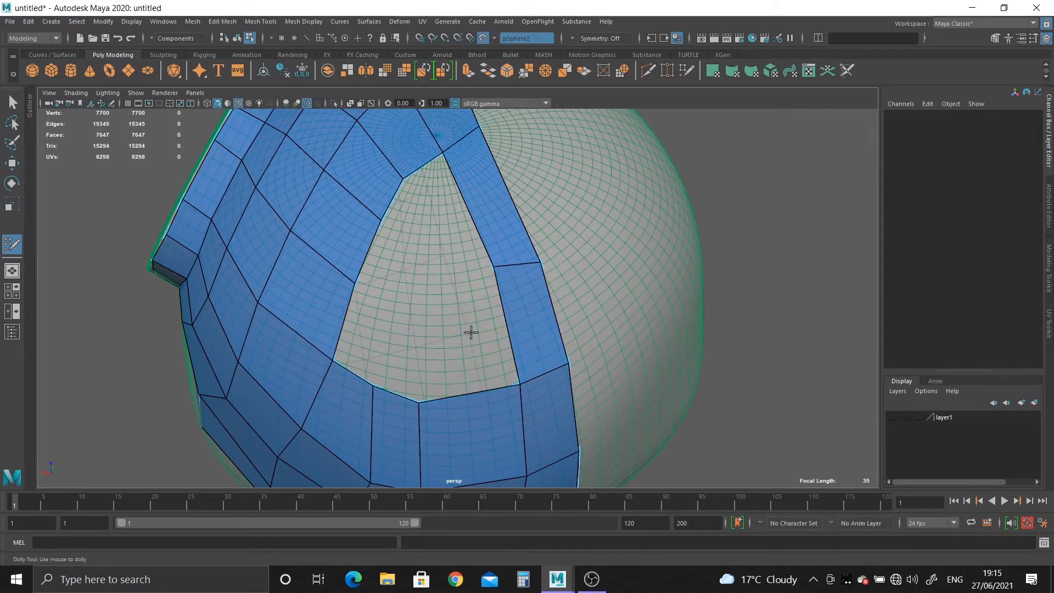
shift+click(436, 229)
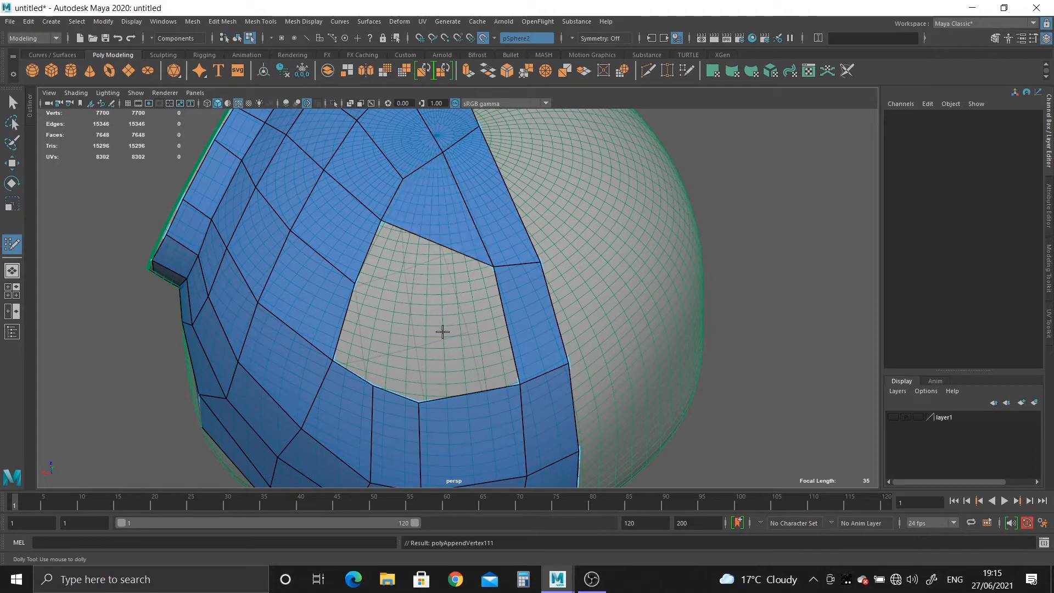
shift+click(470, 330)
drag(439, 307, 436, 293)
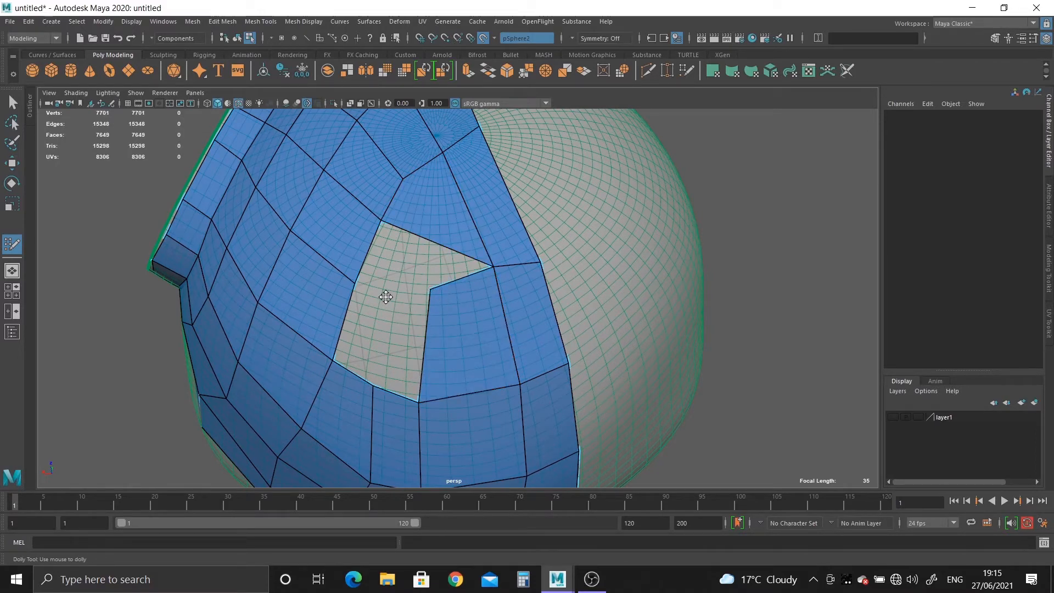
shift+click(409, 328)
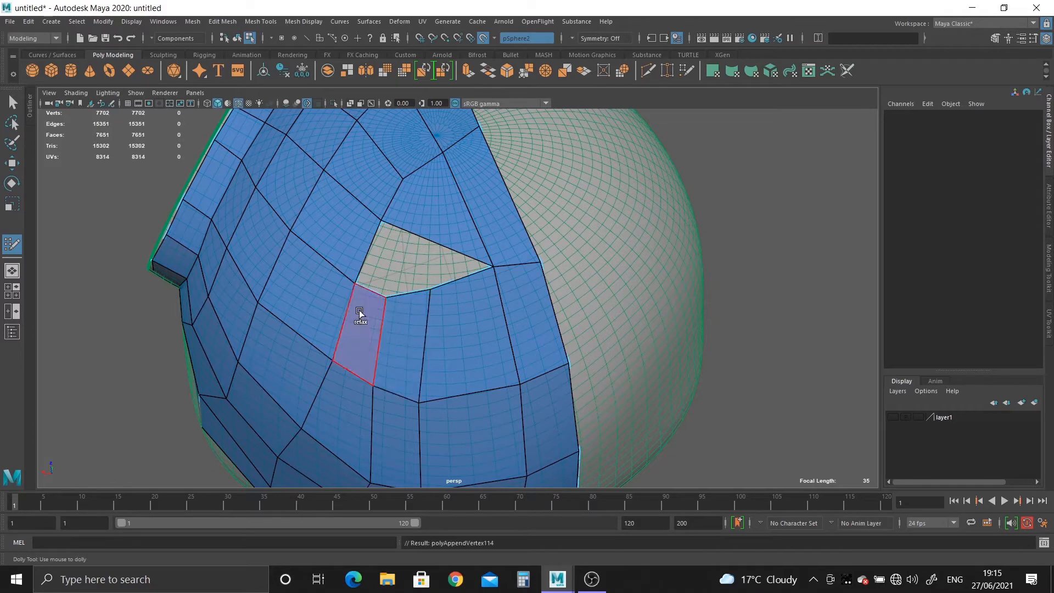
shift+click(360, 311)
Step: Delete the tapered quad above the small gap and the adjoining centre strip quad, and adjust the nearby vertices
alt+middle_drag(458, 255, 459, 306)
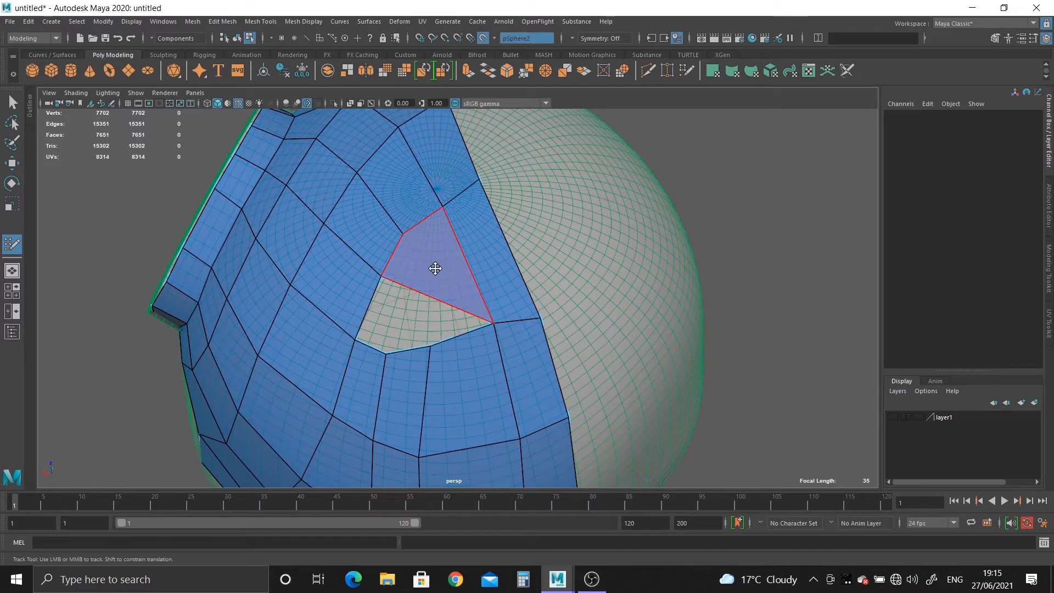
ctrl+shift+click(437, 271)
ctrl+shift+click(493, 273)
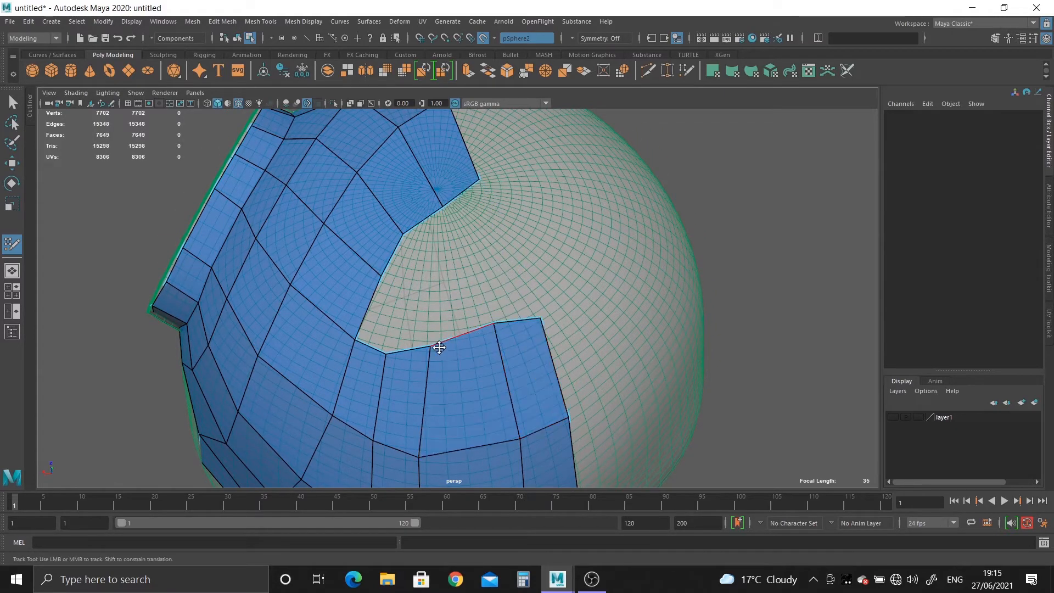
drag(421, 454, 451, 455)
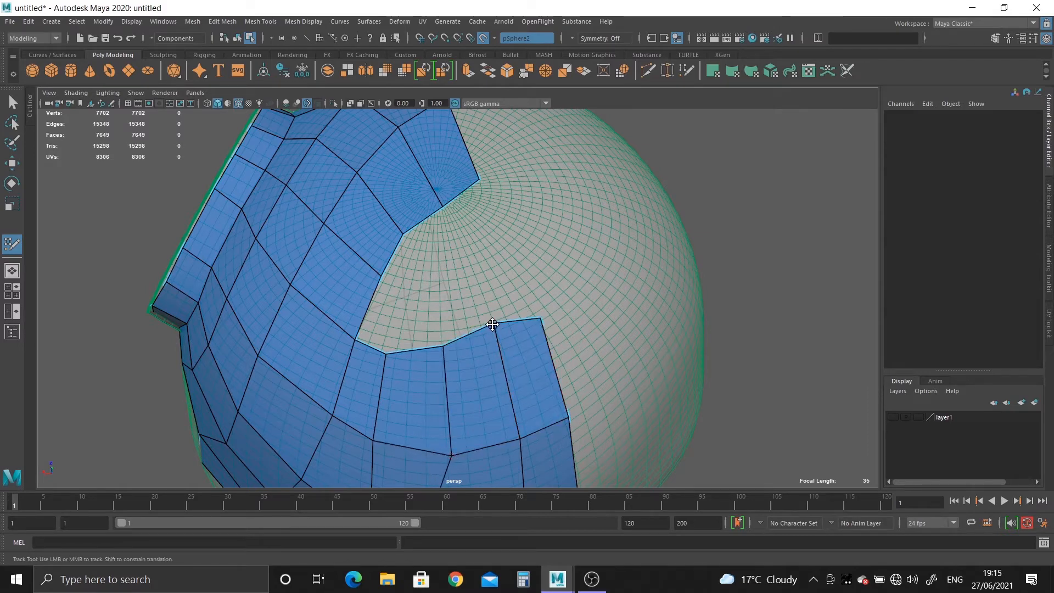
drag(541, 325, 541, 295)
Step: Rebuild the missing centre strip quad and add a quad alongside it, pulling the gap's boundary vertex upward
shift+click(510, 246)
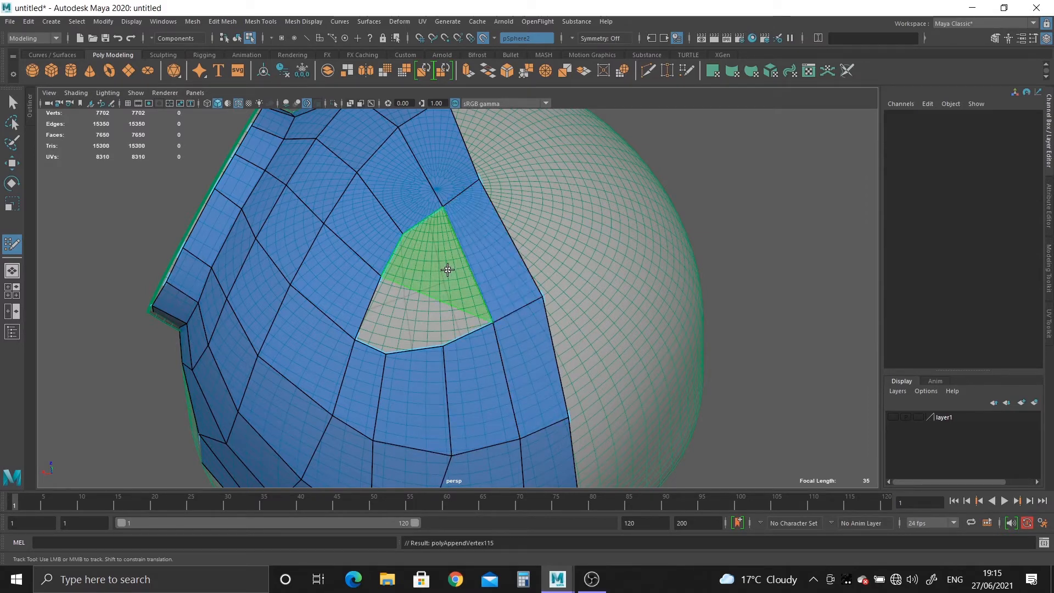
drag(443, 345, 437, 318)
shift+click(444, 252)
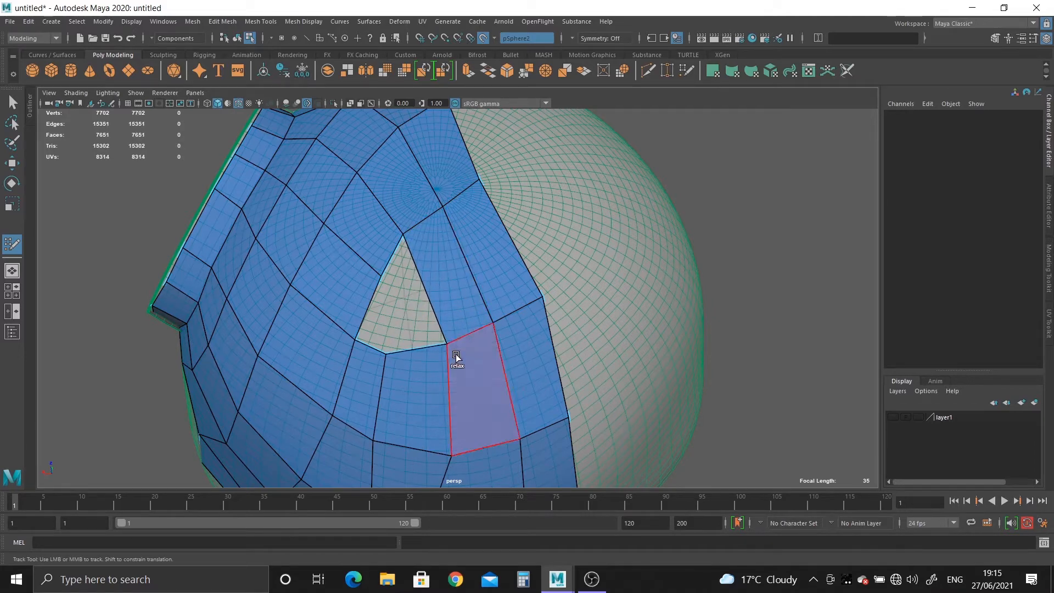
Step: Insert an edge loop across the quads beside the triangular gap and close the gap with three quads
mouse_move(454, 357)
alt+mouse_down()
mouse_move(420, 295)
mouse_move(467, 265)
alt+mouse_up()
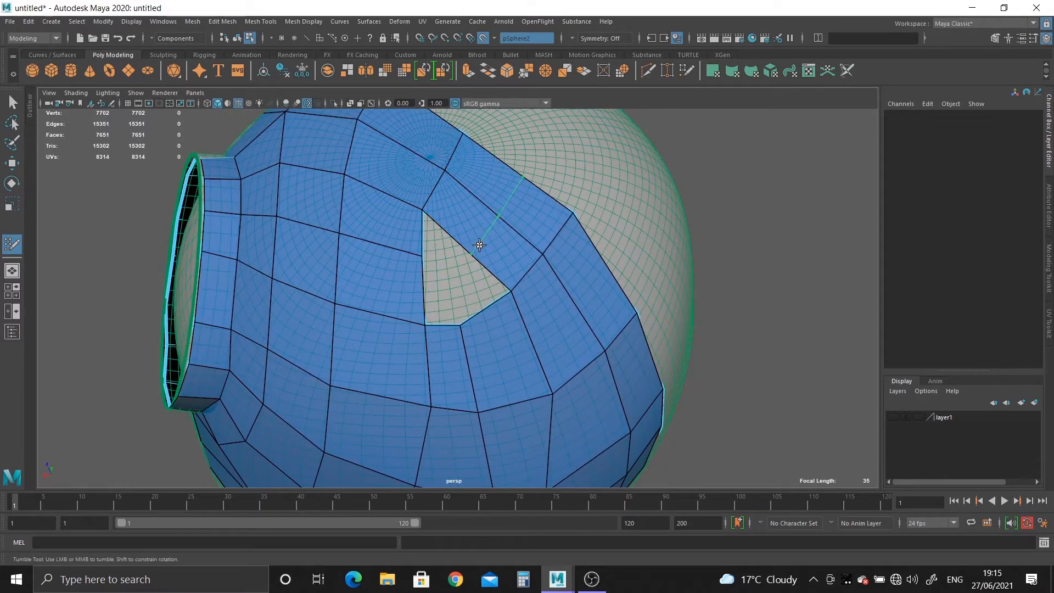
ctrl+click(480, 245)
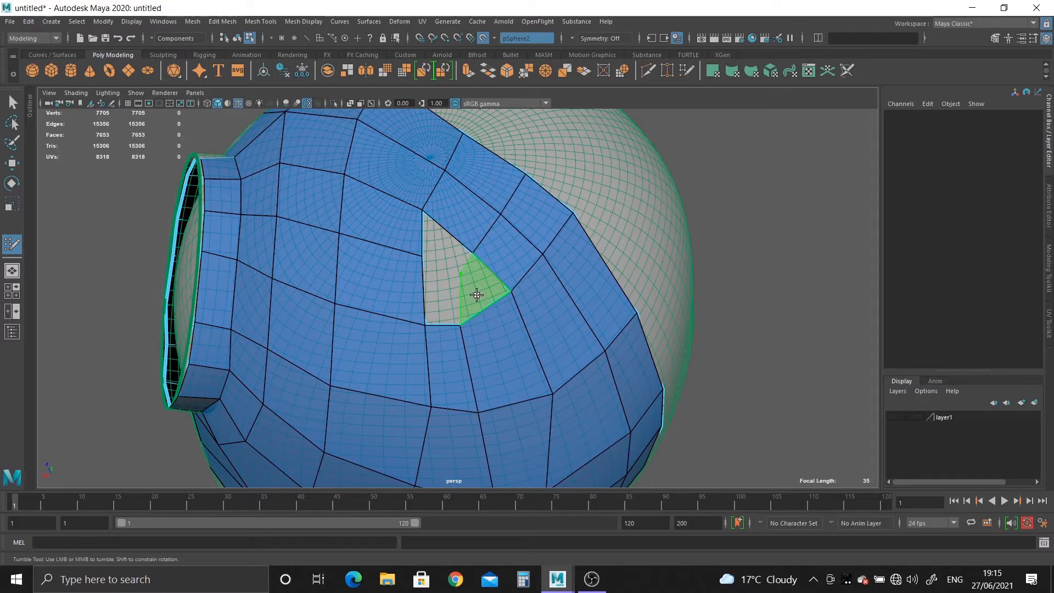
shift+click(477, 295)
shift+click(438, 292)
shift+click(438, 246)
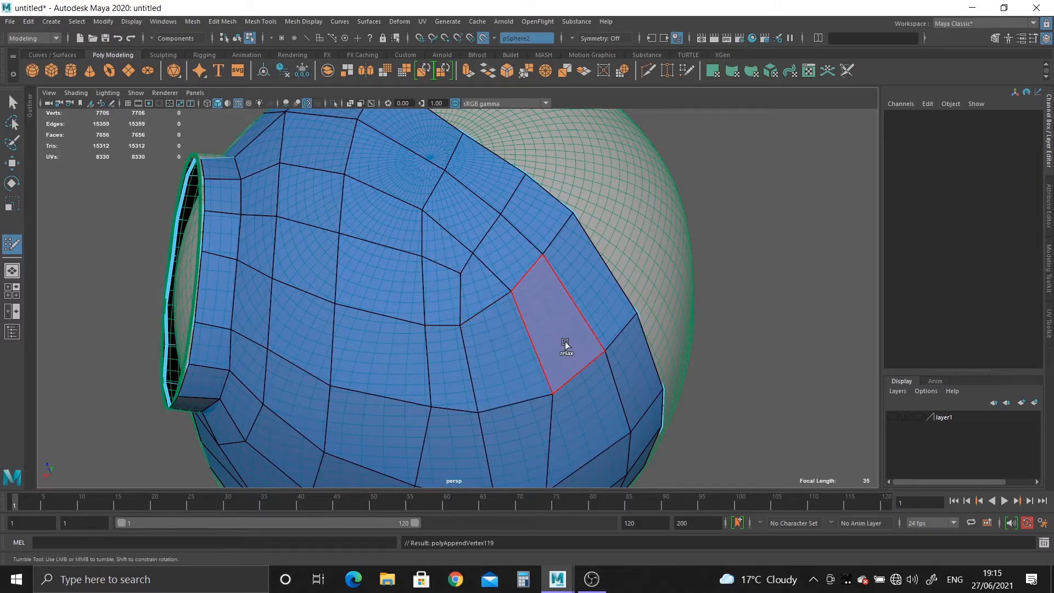
alt+right_drag(566, 343, 450, 263)
mouse_move(449, 263)
alt+mouse_down()
mouse_move(439, 285)
mouse_move(498, 227)
mouse_move(474, 400)
mouse_move(520, 339)
alt+mouse_up()
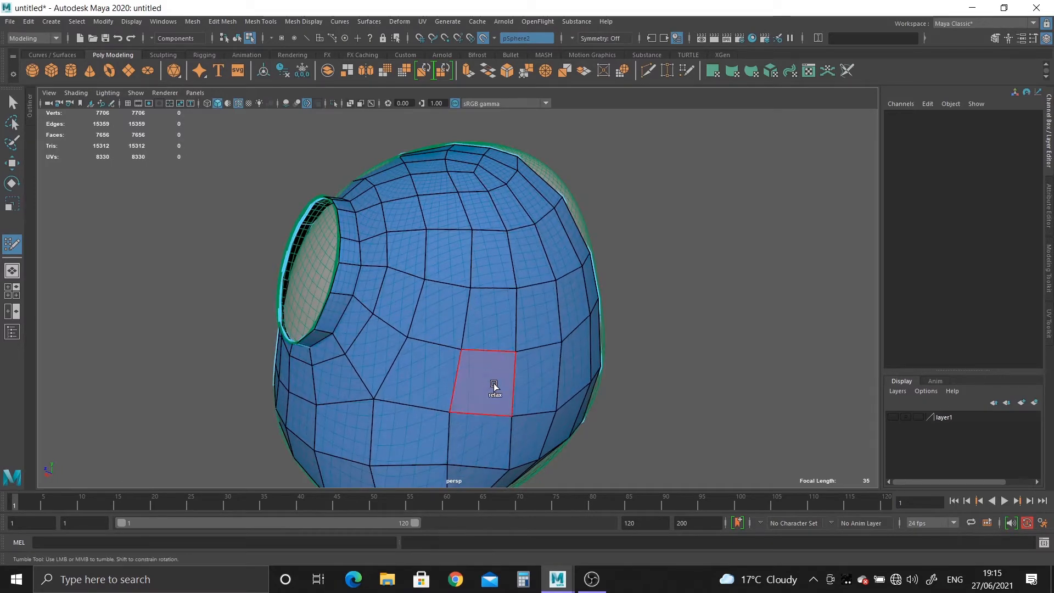
Step: Inspect the retopologized half from the front, back, top and underside for remaining gaps and uneven quads
alt+drag(494, 386, 407, 358)
mouse_move(433, 426)
alt+mouse_down()
mouse_move(470, 287)
mouse_move(470, 324)
mouse_move(355, 301)
mouse_move(371, 342)
alt+mouse_up()
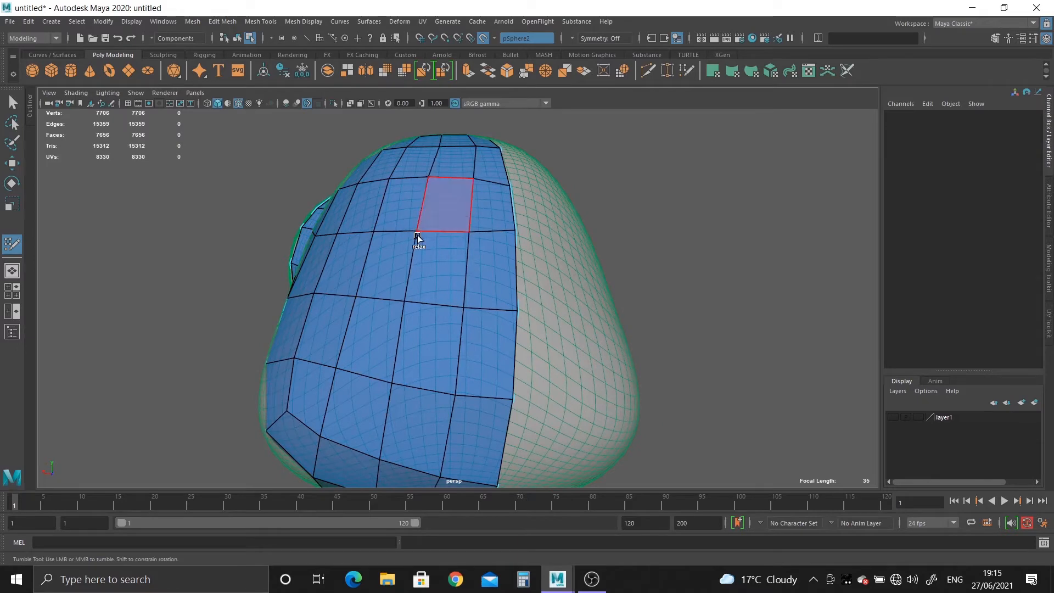
alt+drag(417, 235, 430, 285)
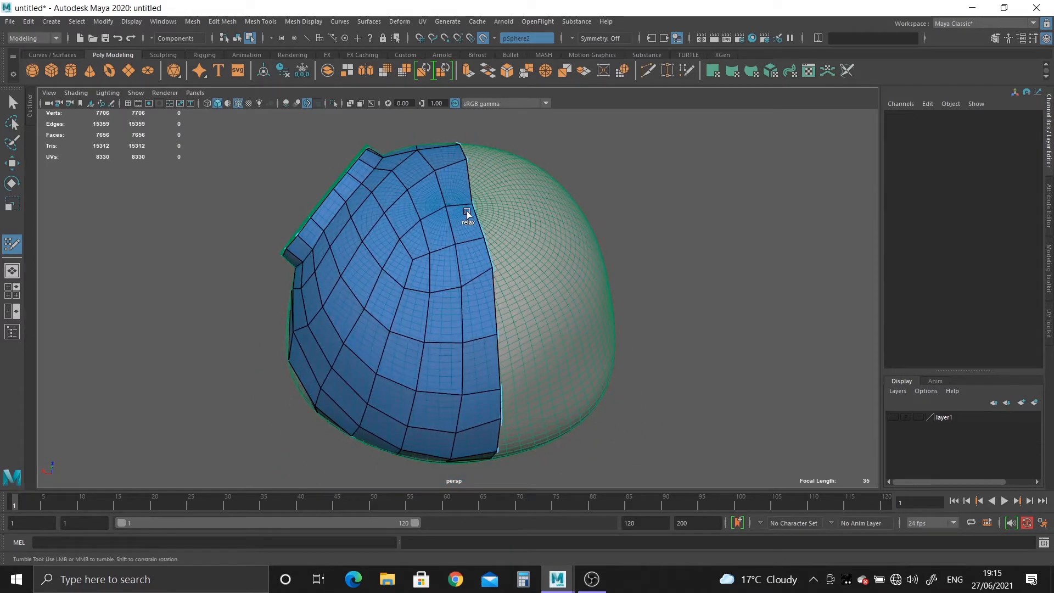
alt+drag(467, 210, 444, 266)
alt+drag(394, 368, 515, 388)
alt+drag(430, 369, 480, 386)
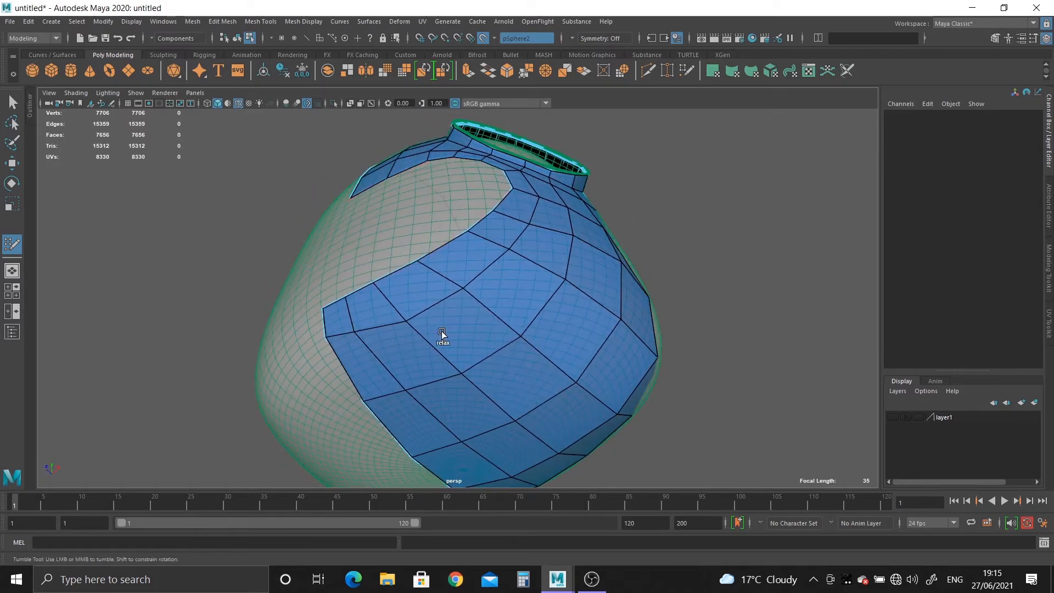
alt+drag(579, 388, 443, 353)
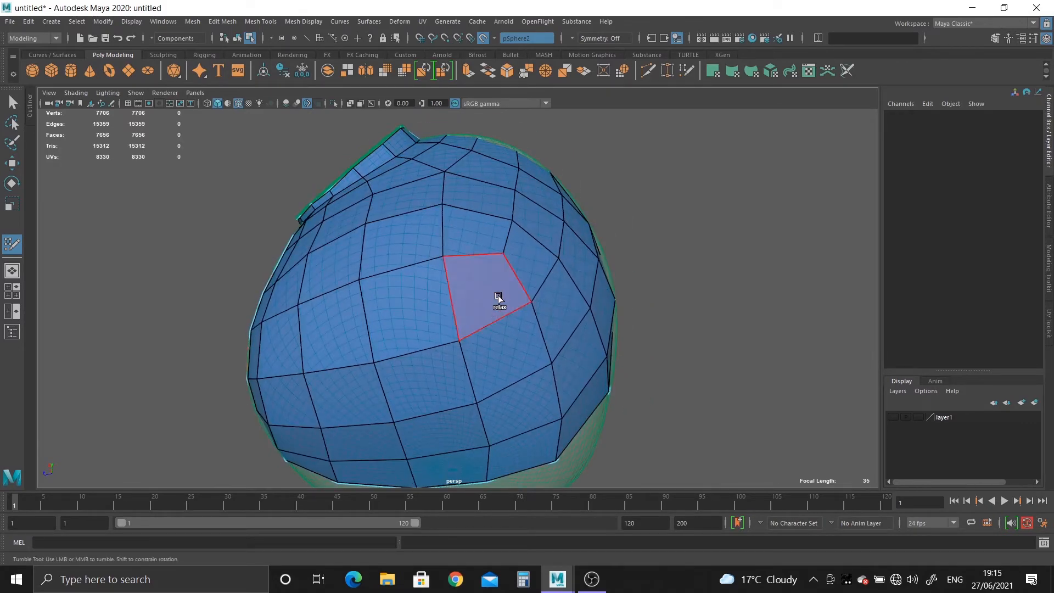
mouse_move(499, 297)
alt+mouse_down()
mouse_move(484, 367)
mouse_move(549, 372)
mouse_move(555, 387)
mouse_move(403, 235)
mouse_move(444, 288)
mouse_move(425, 388)
alt+mouse_up()
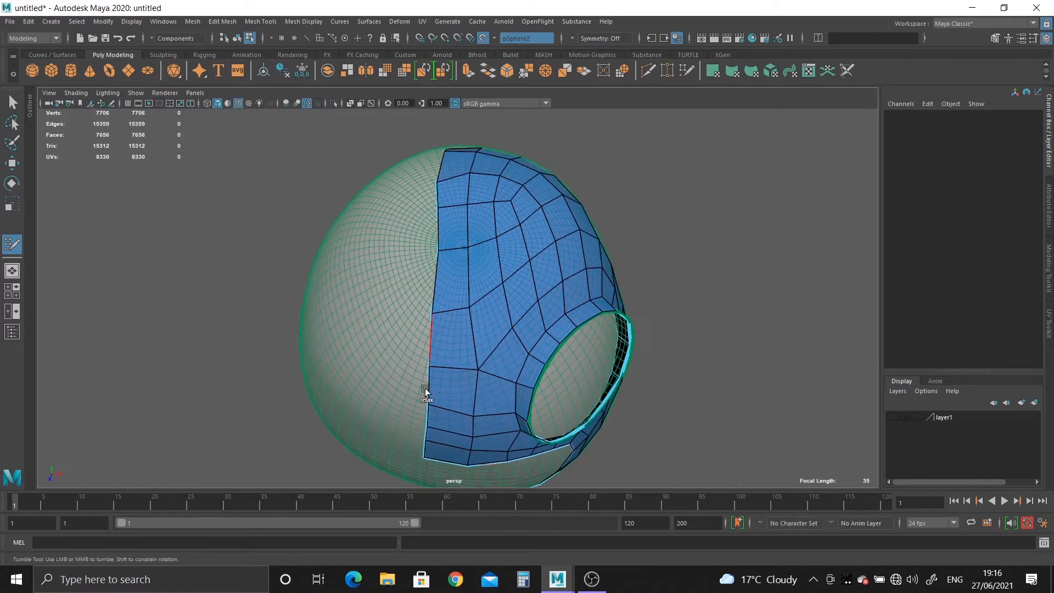
alt+drag(480, 233, 462, 332)
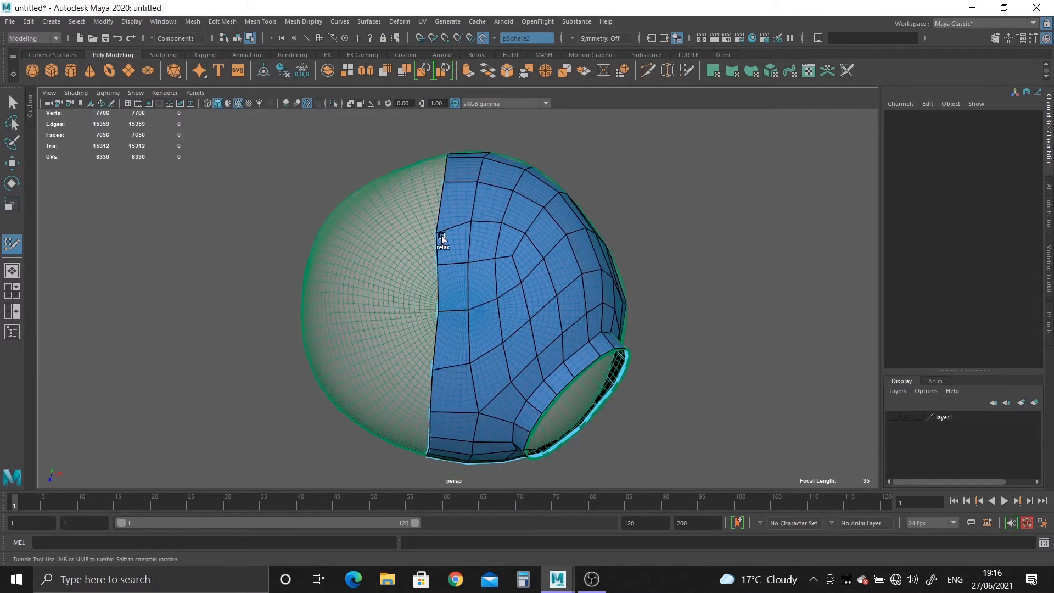
alt+drag(542, 258, 521, 338)
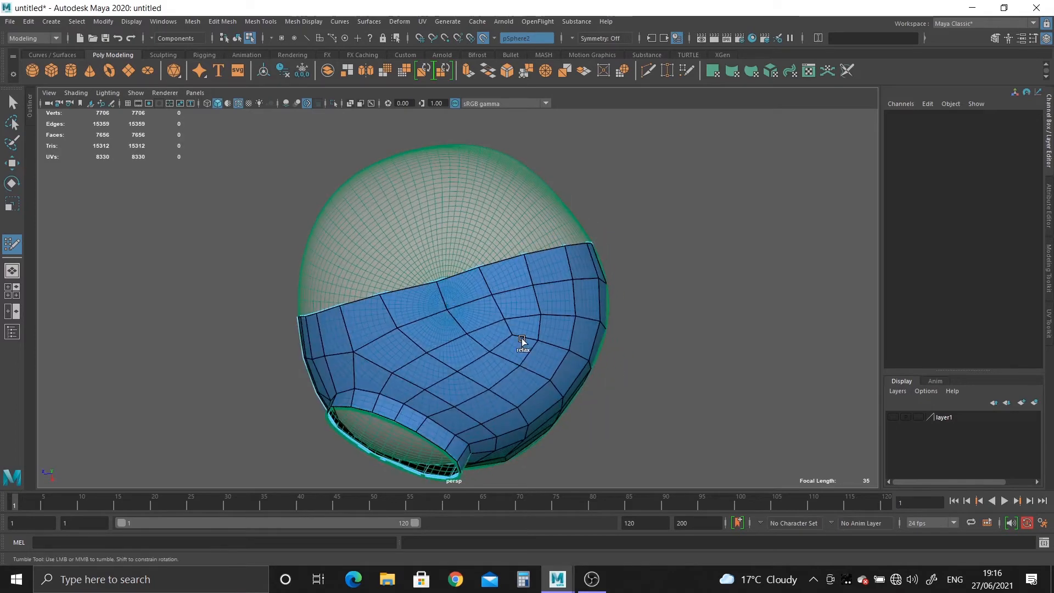
alt+drag(626, 395, 515, 285)
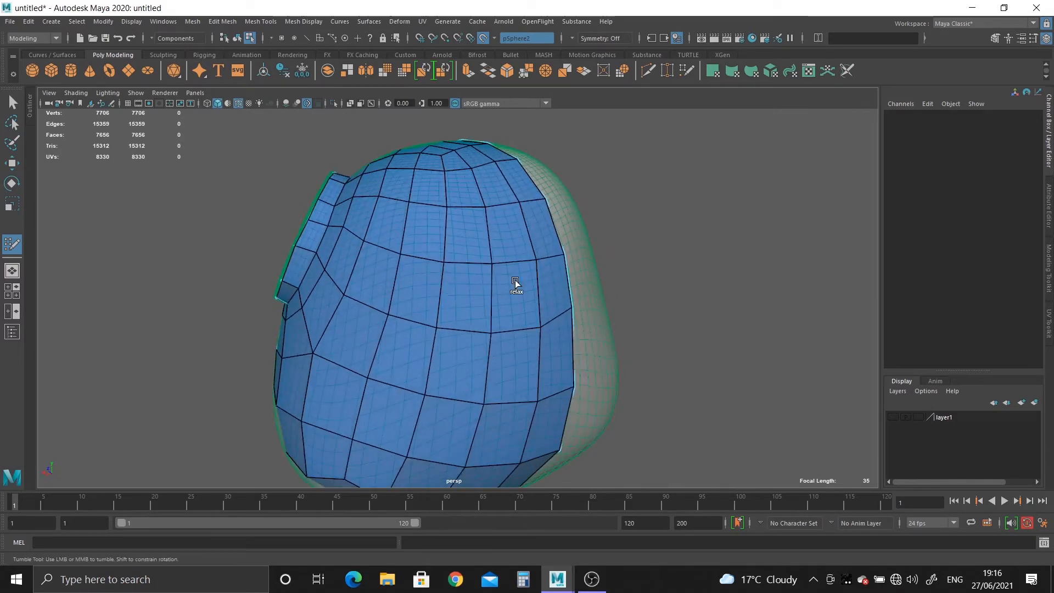
alt+drag(419, 288, 469, 375)
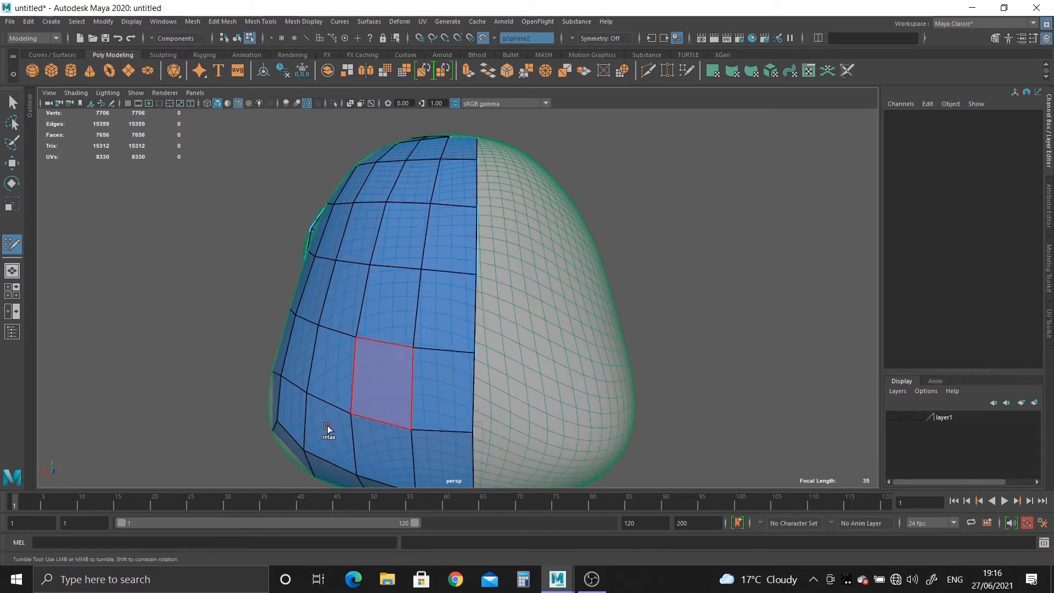
alt+drag(330, 430, 432, 384)
alt+drag(344, 367, 437, 395)
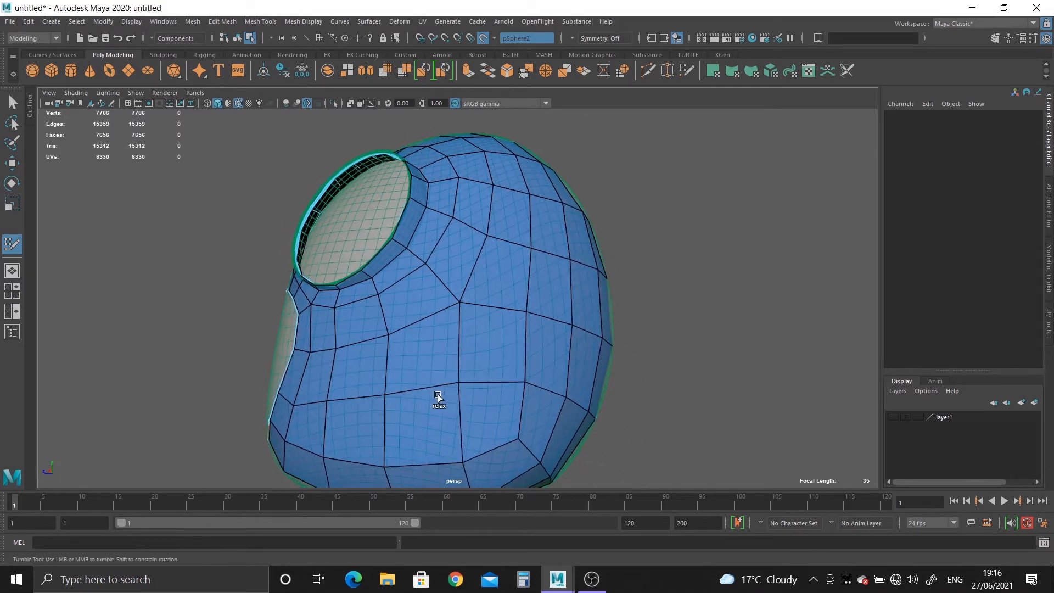
alt+drag(533, 447, 558, 333)
mouse_move(489, 266)
alt+mouse_down()
mouse_move(417, 347)
mouse_move(511, 303)
mouse_move(445, 254)
alt+mouse_up()
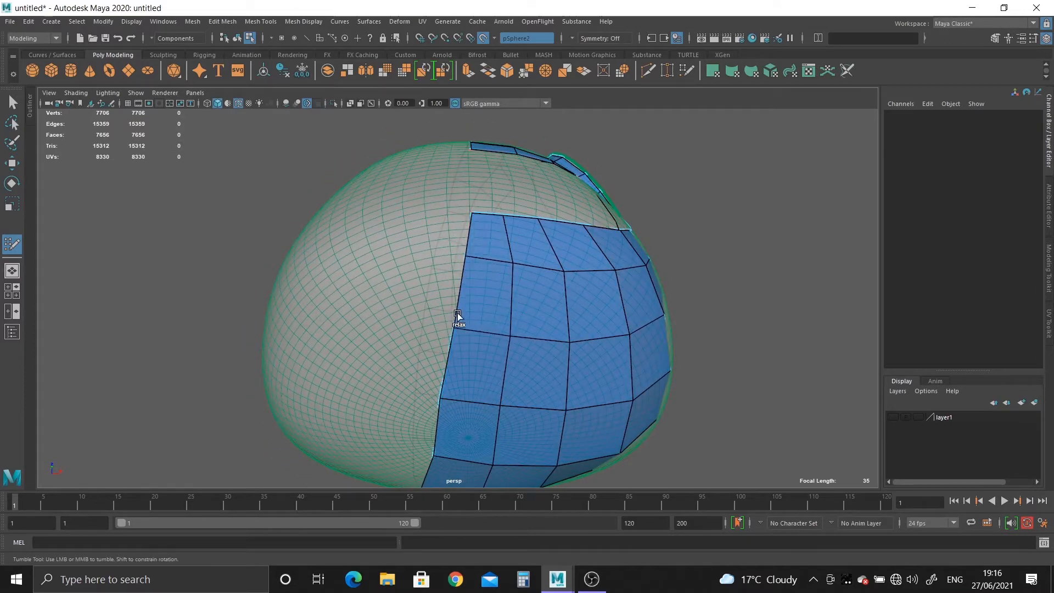
alt+drag(434, 449, 329, 370)
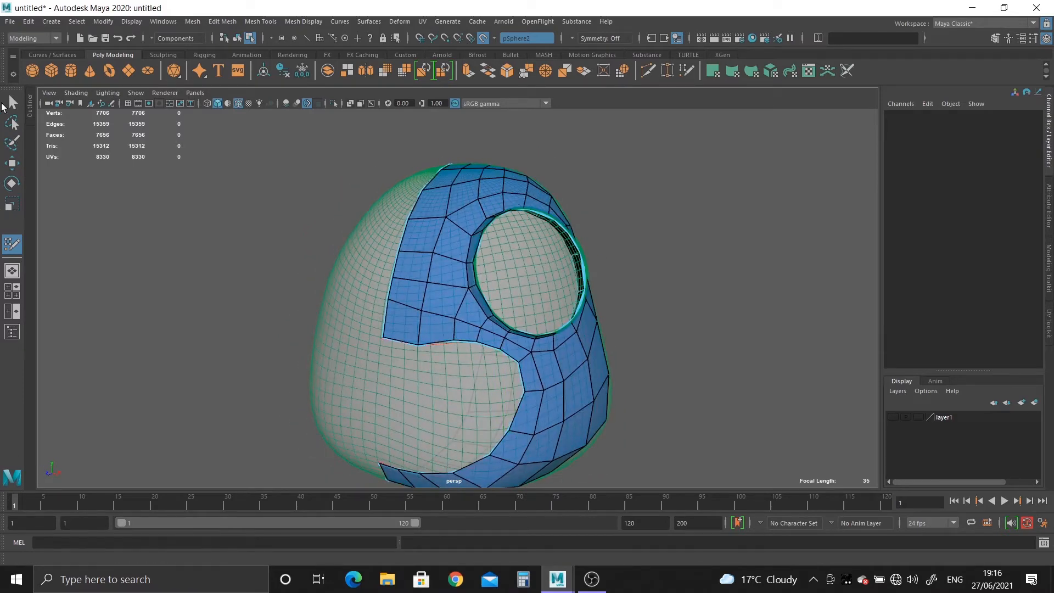
Step: Exit Quad Draw, turn off the live surface and hide the high-resolution form, leaving only the low-poly half
click(13, 103)
alt+drag(385, 324, 322, 323)
right_drag(410, 296, 443, 269)
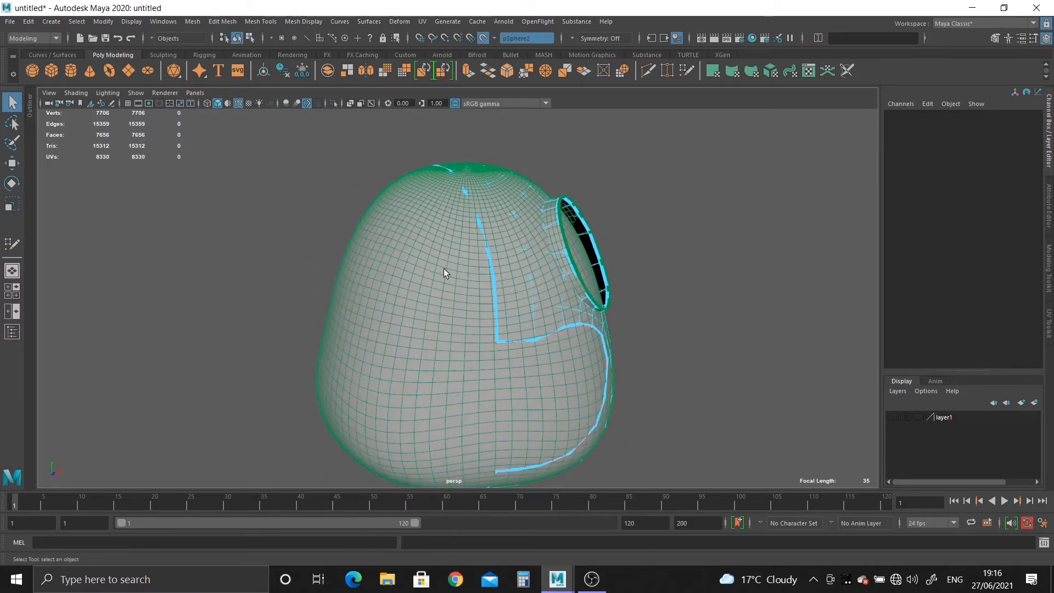
click(482, 37)
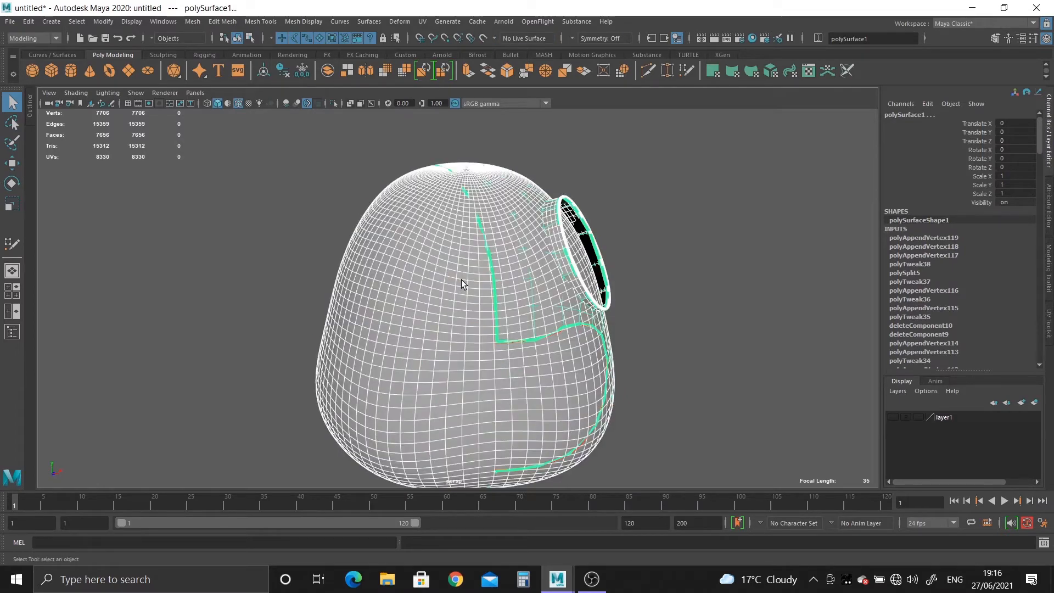
click(383, 337)
key(ctrl+h)
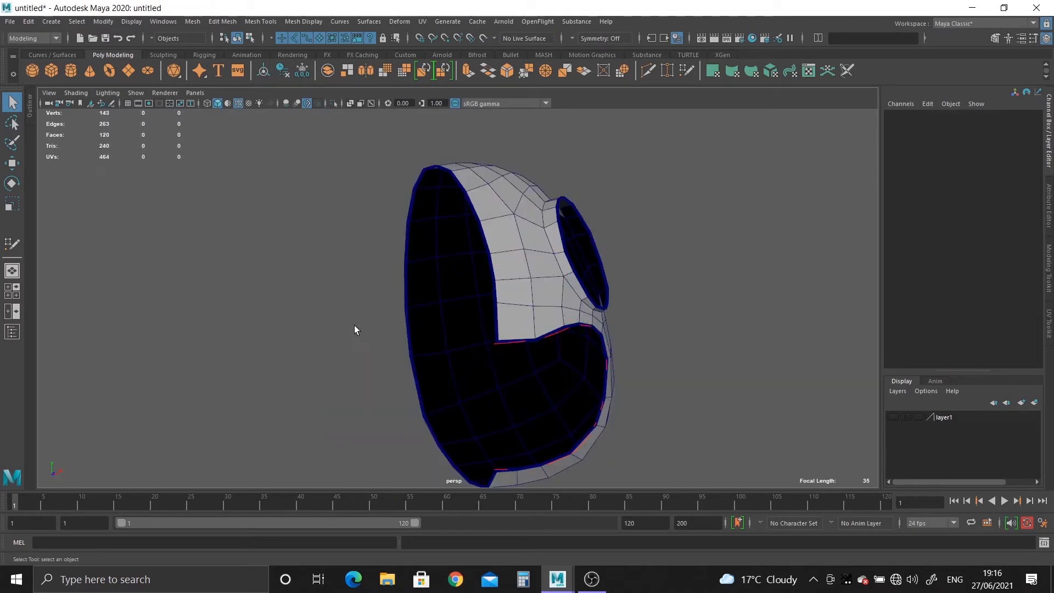
Step: Preview the low-poly half with smoothed display and examine its openings and centre border
alt+drag(565, 271, 450, 357)
drag(333, 319, 451, 397)
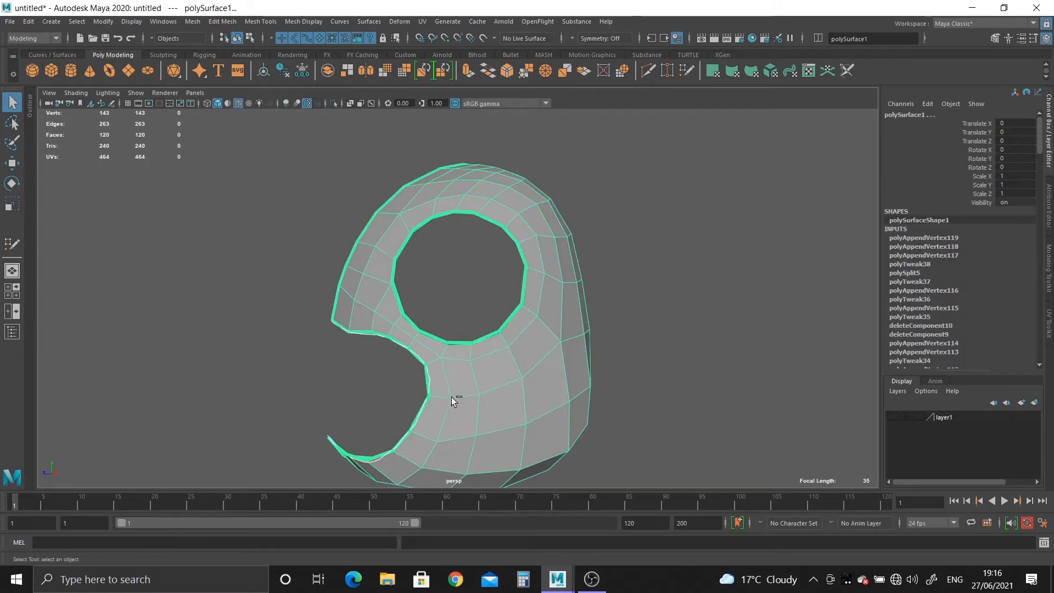
shift+click(479, 399)
key(Delete)
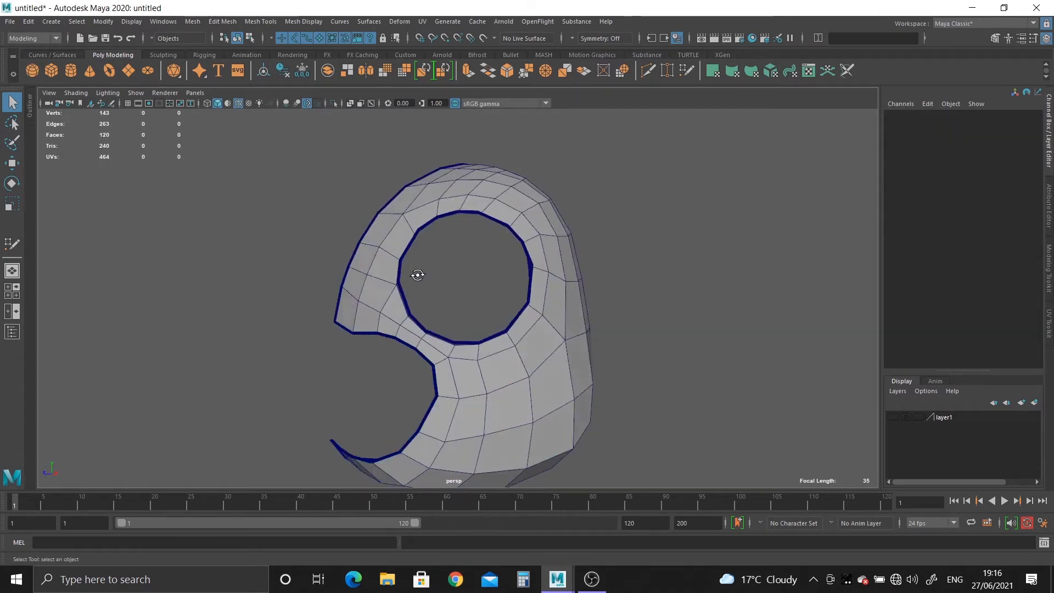
alt+drag(419, 275, 448, 273)
click(452, 270)
key(3)
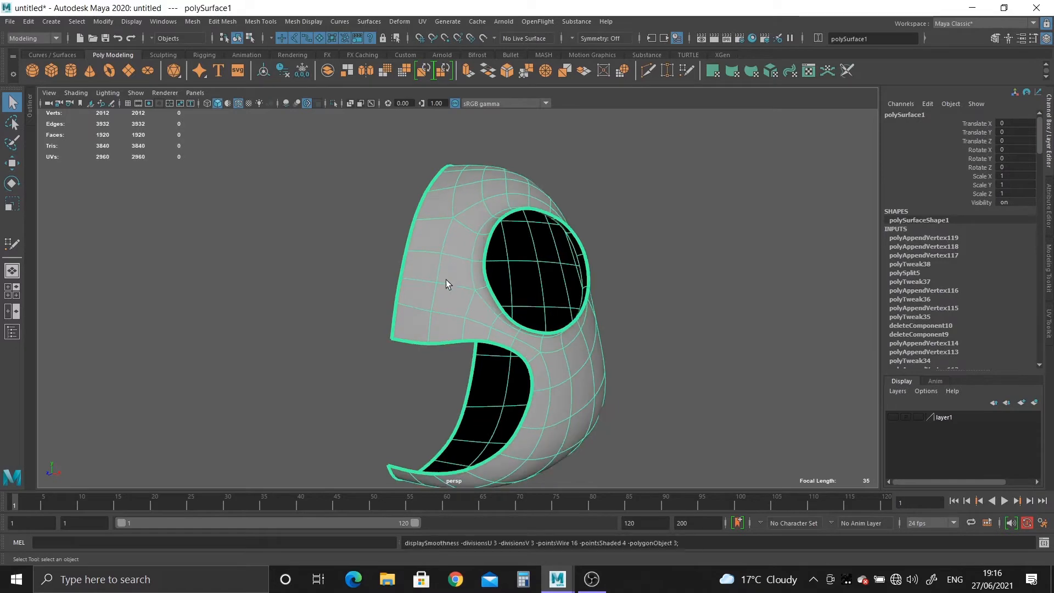
click(387, 342)
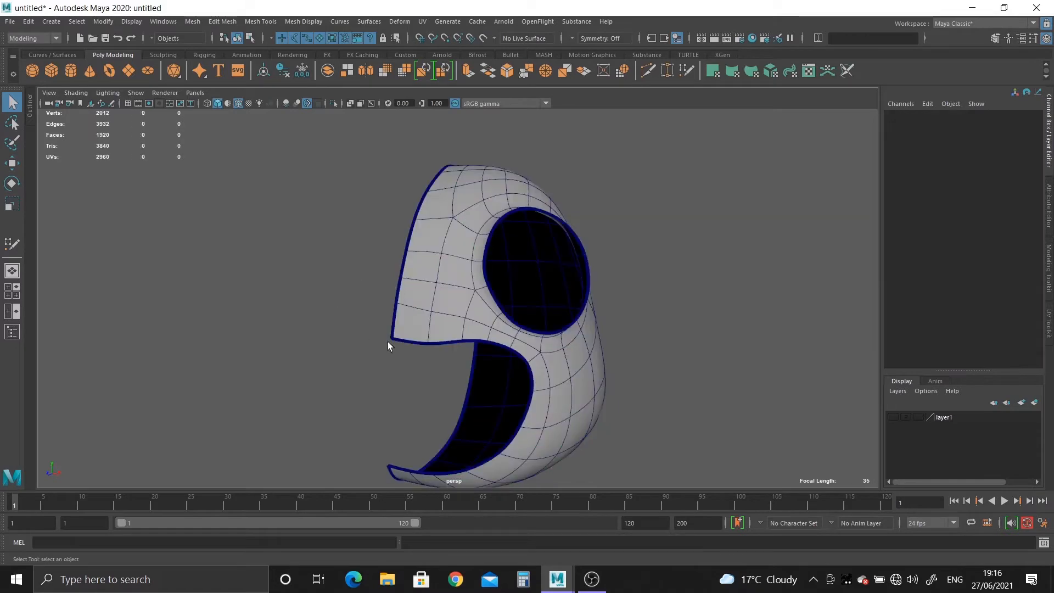
Step: Return the low-poly half to its unsmoothed display and view the straight centre border up close
click(237, 103)
mouse_move(377, 325)
alt+mouse_down()
mouse_move(189, 278)
mouse_move(212, 330)
mouse_move(405, 402)
mouse_move(423, 433)
alt+mouse_up()
scroll(423, 434, up, 2)
click(364, 314)
key(1)
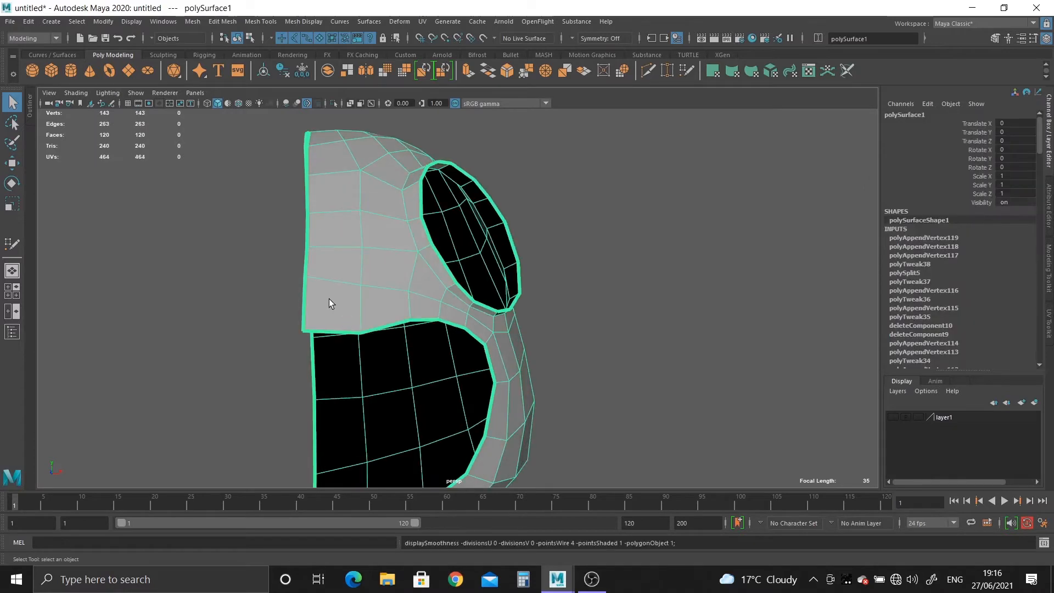
Step: Show the mesh's vertices and frame it in the front view to compare its open border with the centre line
alt+drag(329, 298, 401, 192)
right_drag(403, 193, 281, 179)
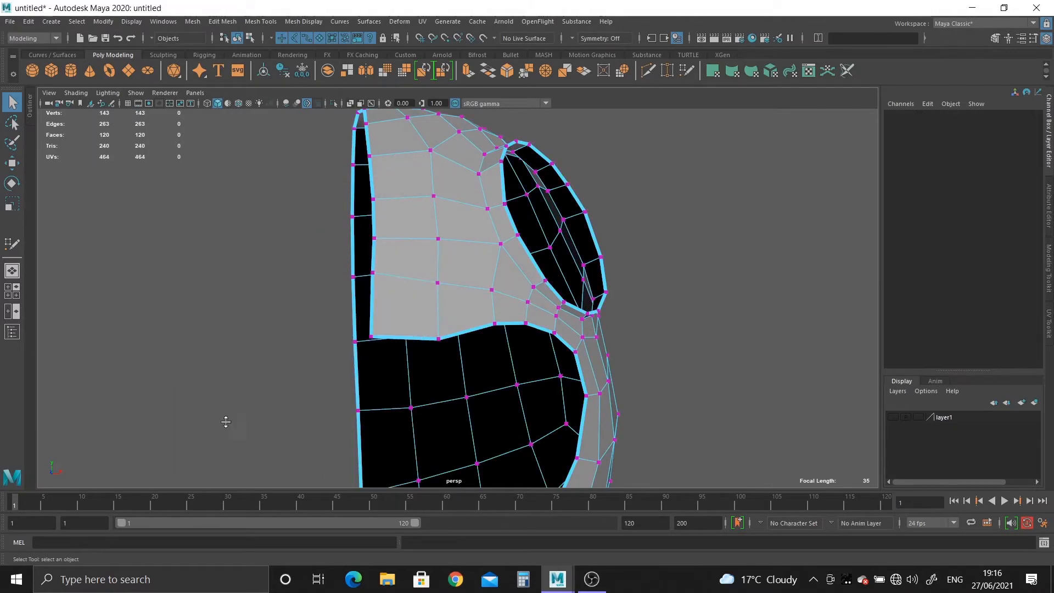
key(space)
key(space)
key(f)
scroll(386, 374, down, 1)
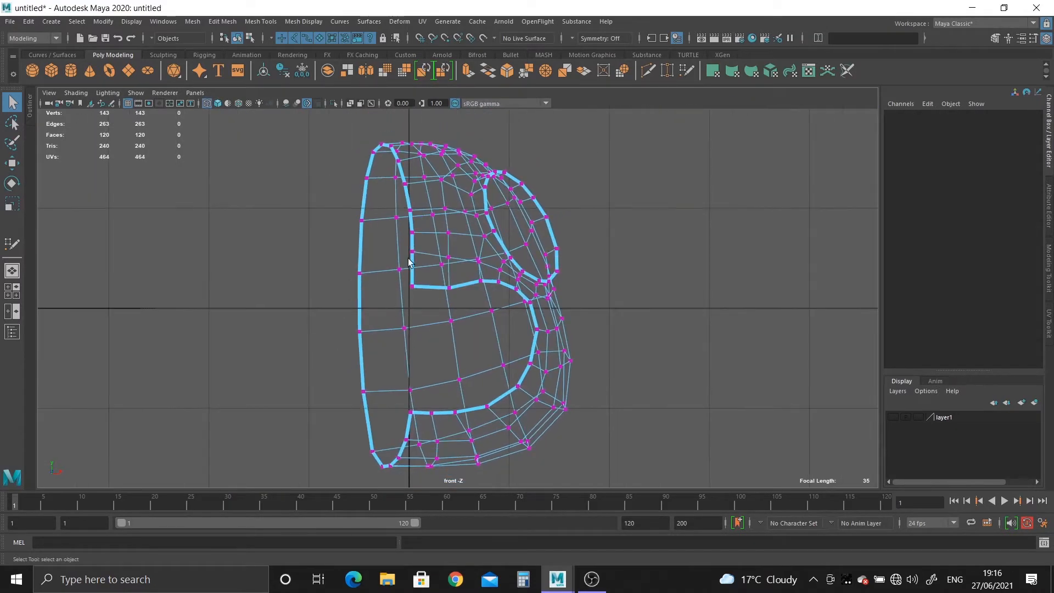
alt+middle_drag(412, 239, 412, 292)
scroll(442, 311, up, 2)
alt+middle_drag(424, 332, 426, 279)
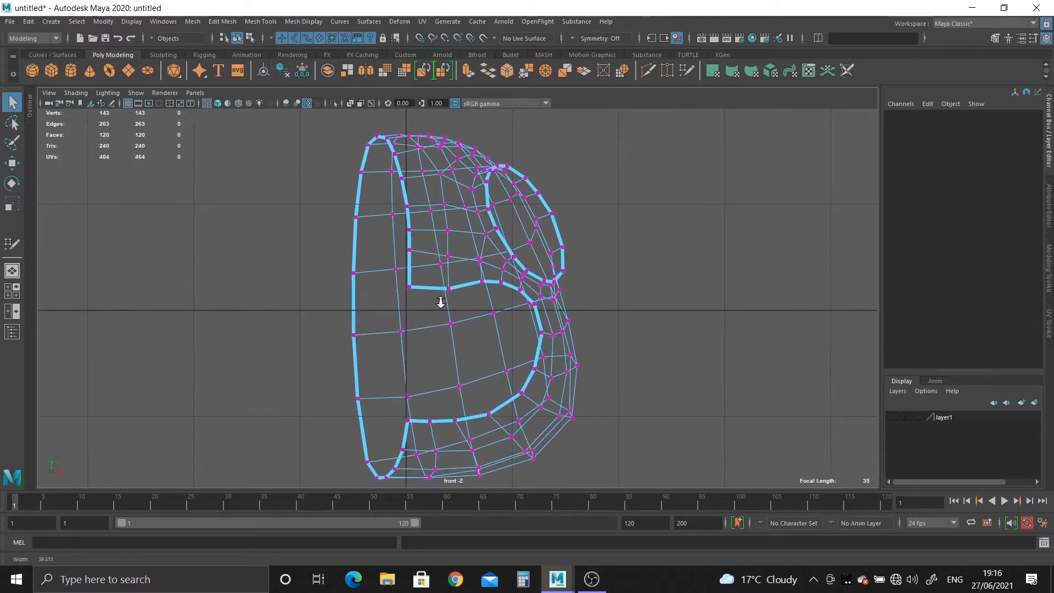
Step: Select the vertical edge loop next to the centre border and slide it away from the border with Slide Edge
right_drag(424, 327, 413, 285)
double_click(402, 302)
key(space)
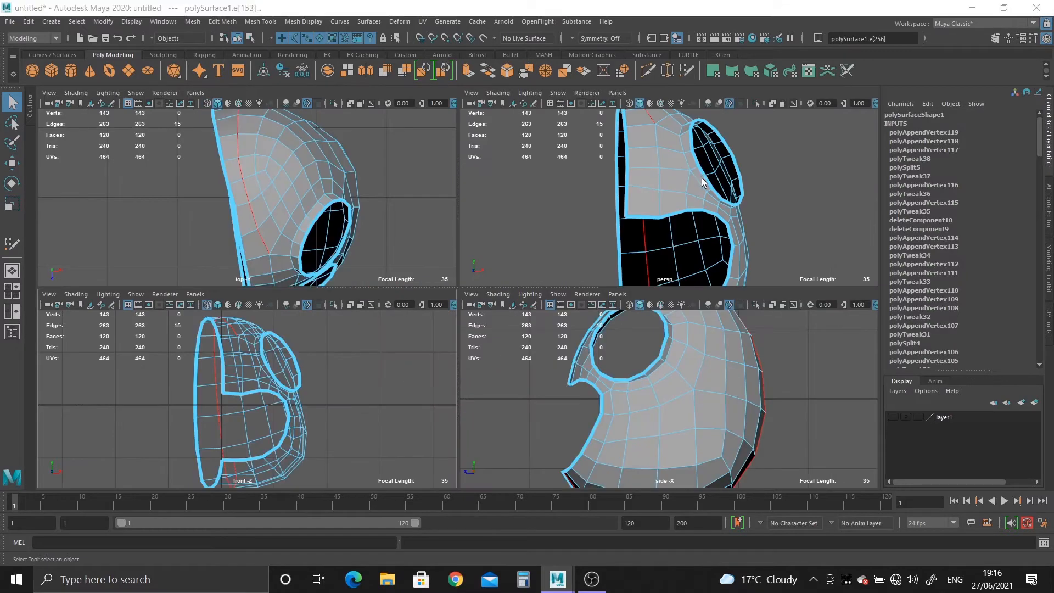
key(space)
alt+drag(617, 219, 524, 146)
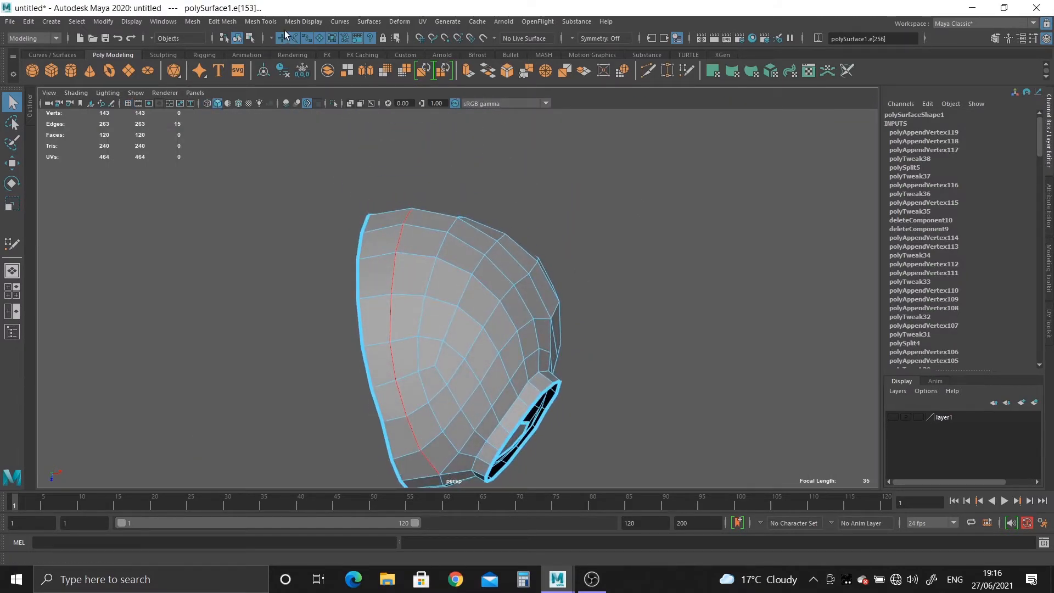
click(268, 22)
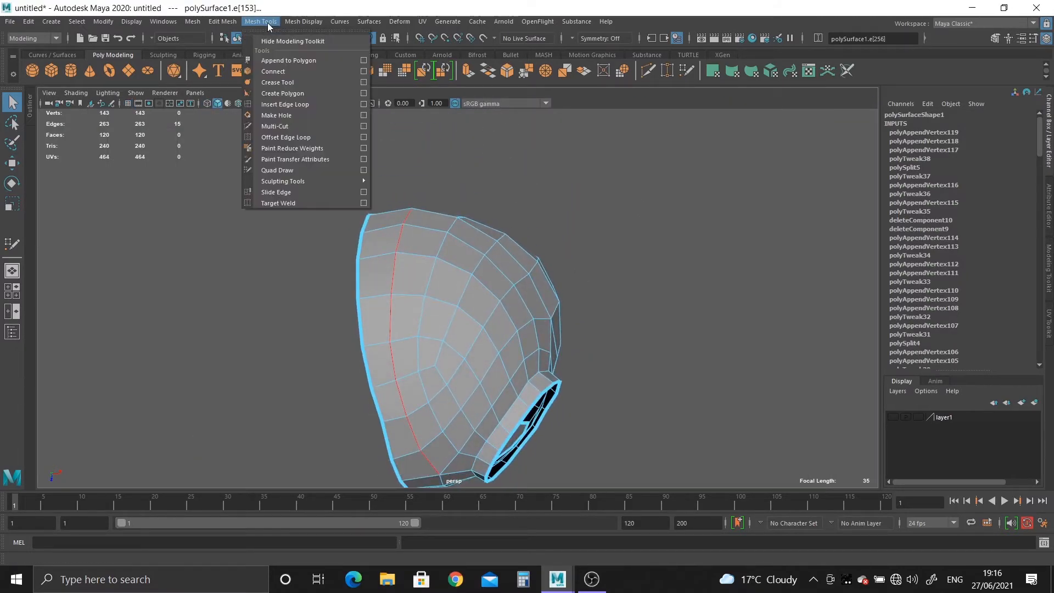
click(276, 192)
middle_drag(405, 220, 417, 220)
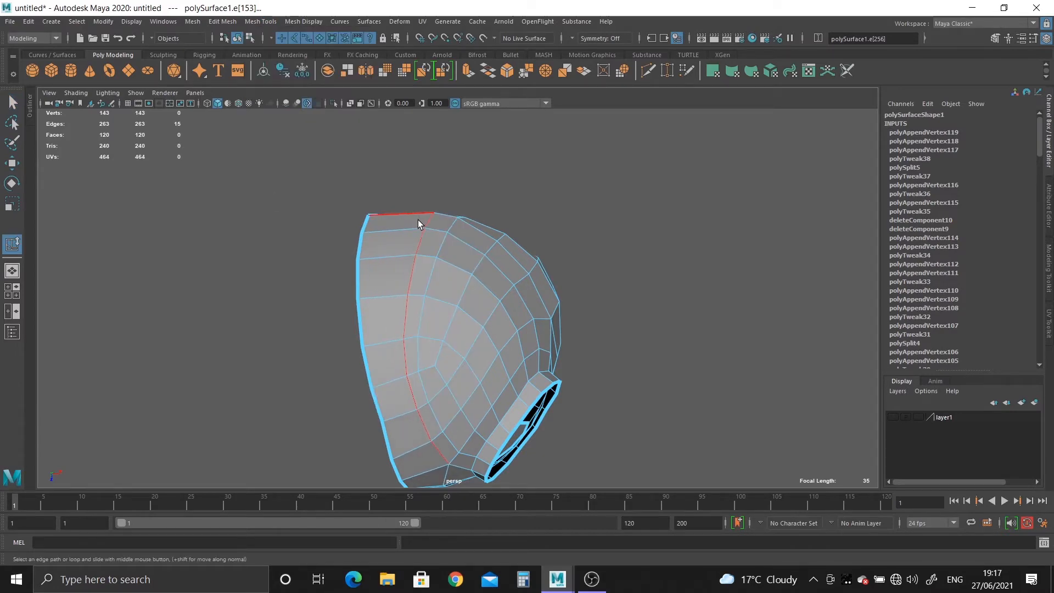
Step: Select the centre border vertices in the front view, leaving out the vertices around the curved lower opening
alt+drag(418, 220, 440, 238)
key(space)
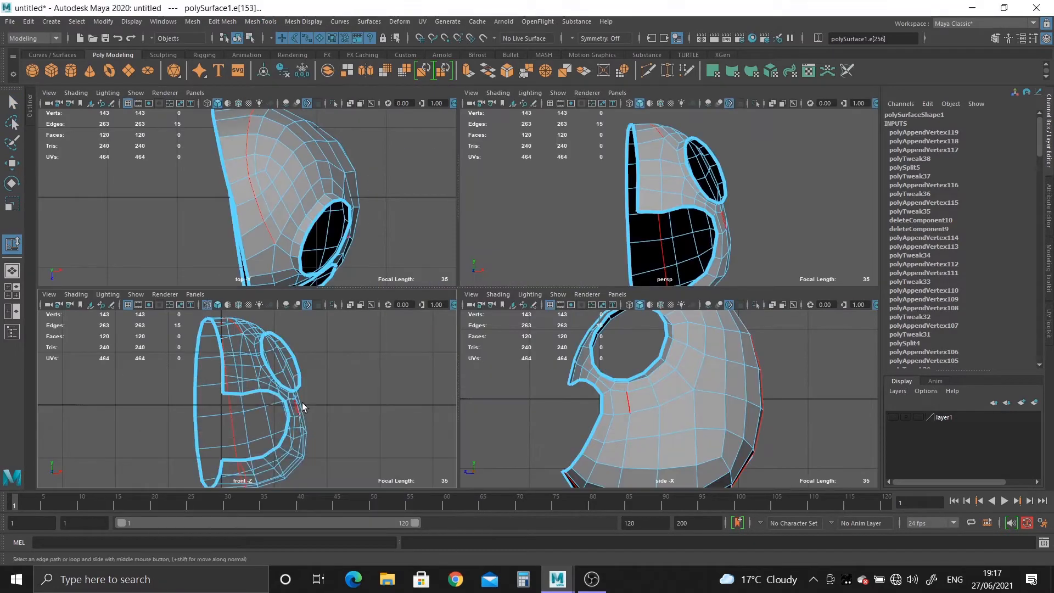
key(space)
scroll(437, 236, up, 4)
alt+right_drag(403, 221, 592, 405)
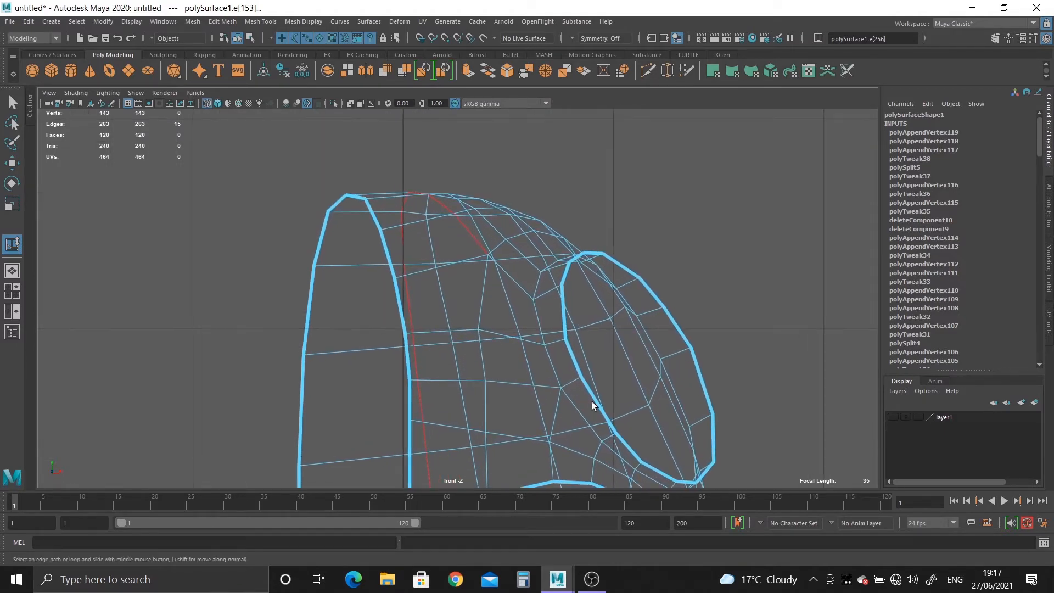
right_click(391, 251)
click(379, 231)
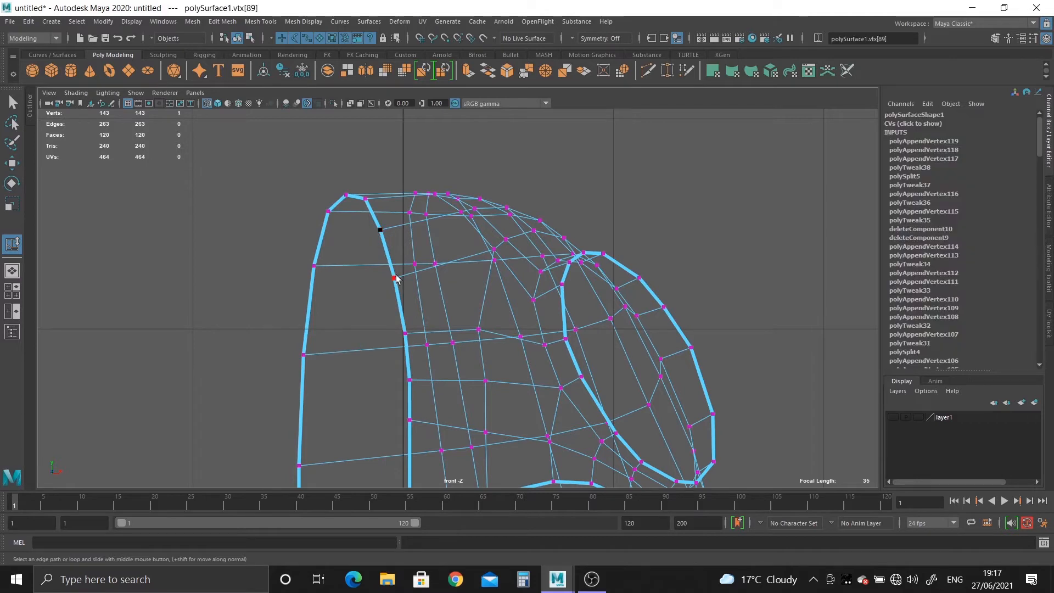
shift+double_click(396, 279)
scroll(355, 247, down, 5)
alt+middle_drag(354, 247, 354, 70)
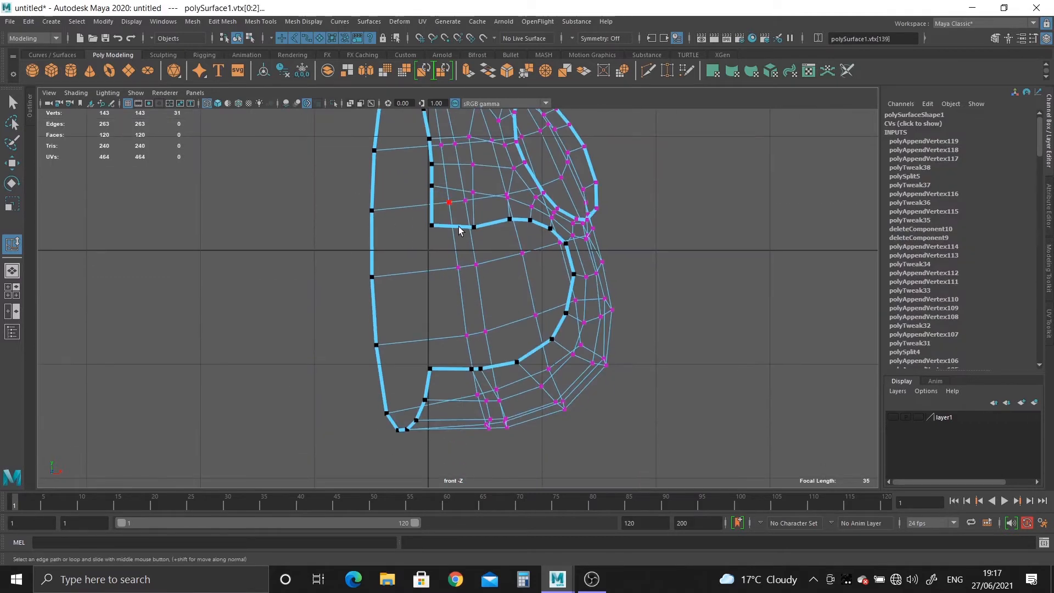
ctrl+drag(614, 413, 614, 413)
alt+middle_drag(564, 325, 563, 381)
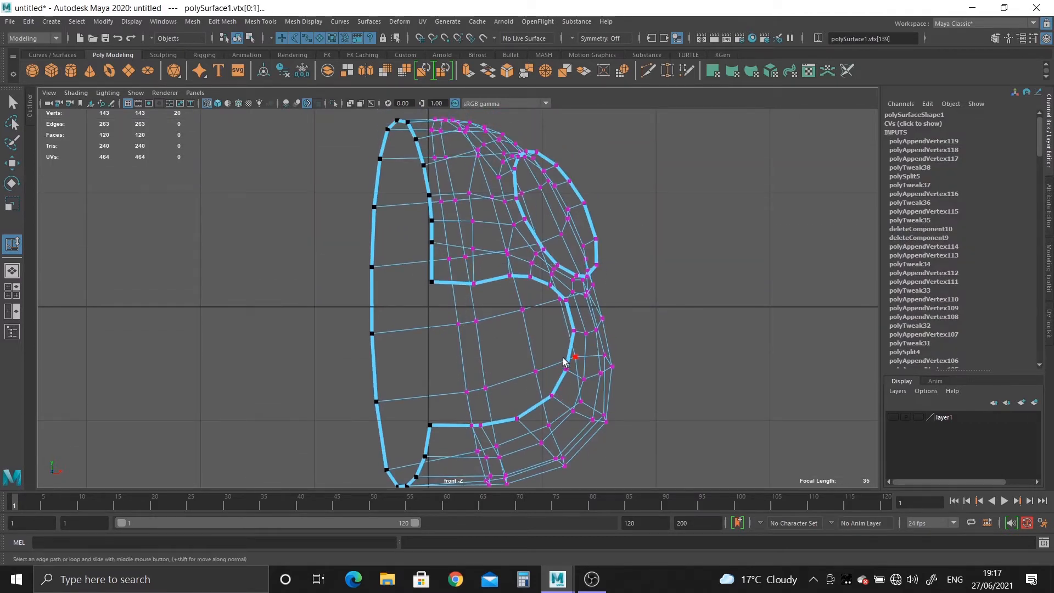
Step: Try to move the selected centre border vertices along the X axis, and undo the move
key(w)
drag(411, 310, 364, 311)
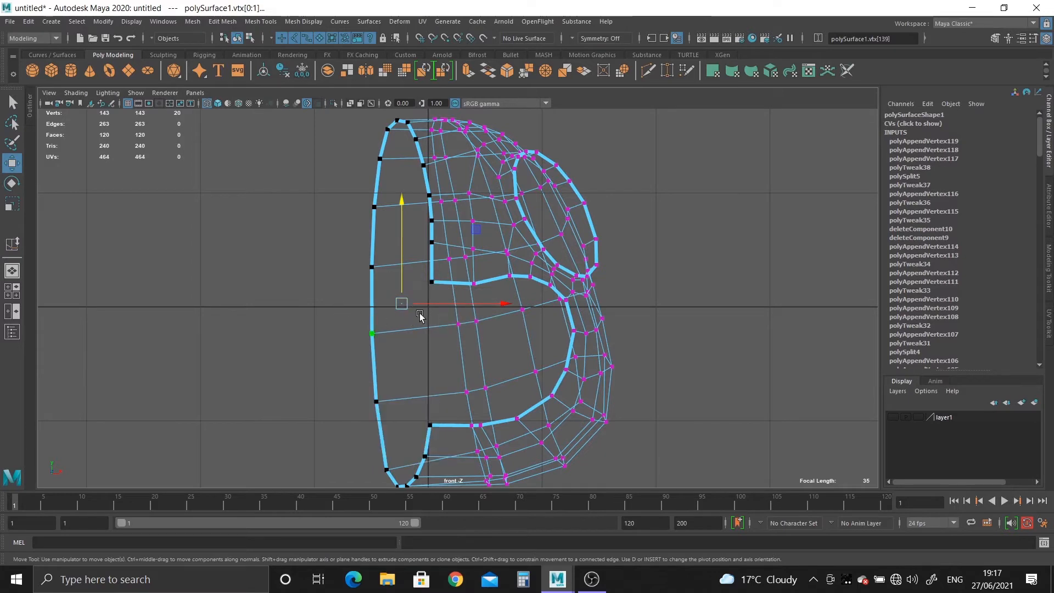
drag(505, 303, 519, 310)
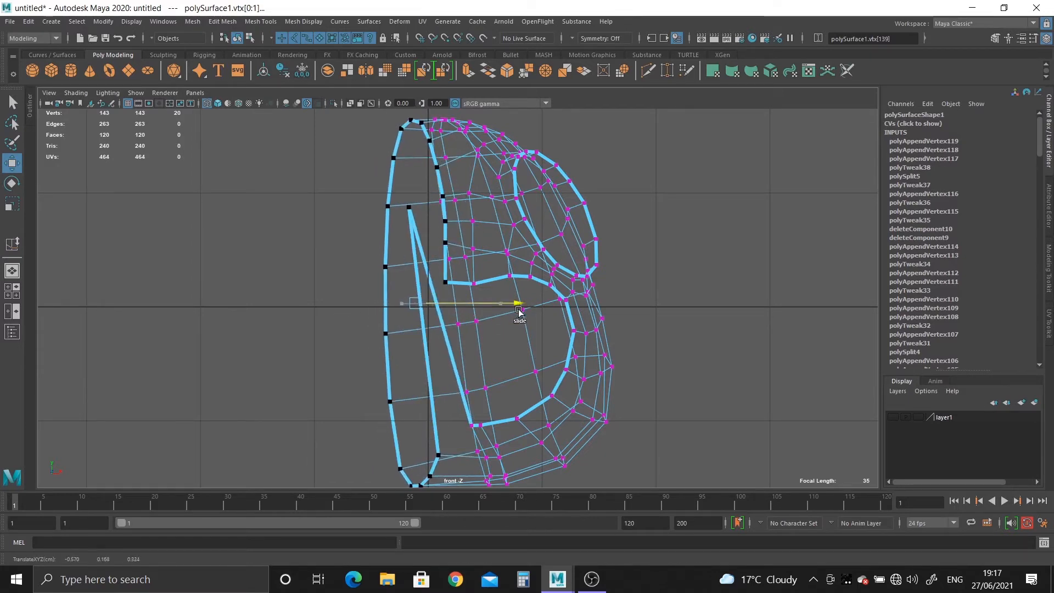
key(ctrl+z)
key(ctrl+z)
key(ctrl+z)
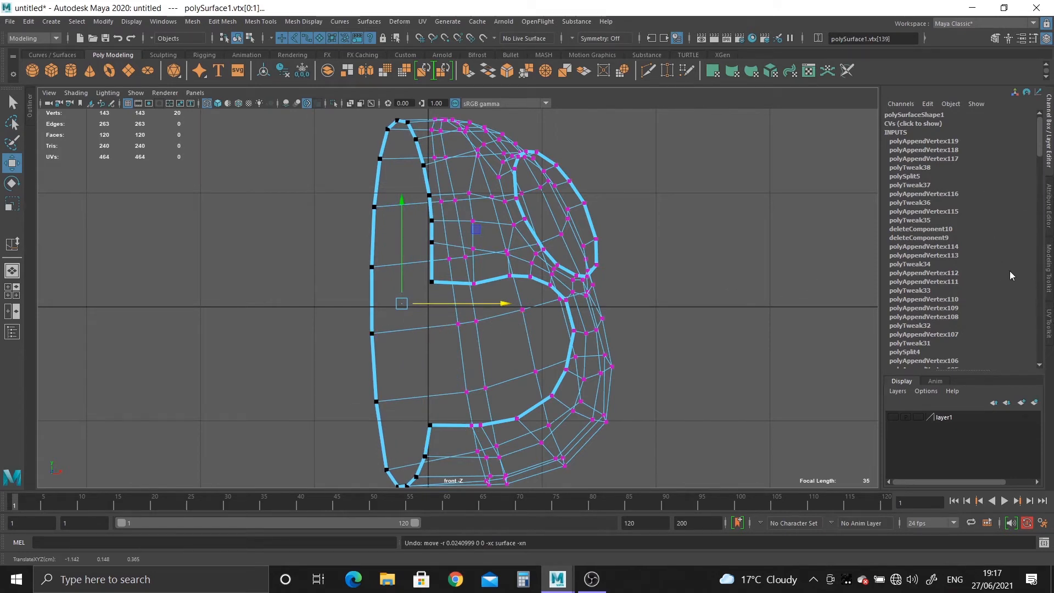
Step: Turn off the transform constraint and snap the selected centre border vertices onto the centre line at X 0
click(1050, 275)
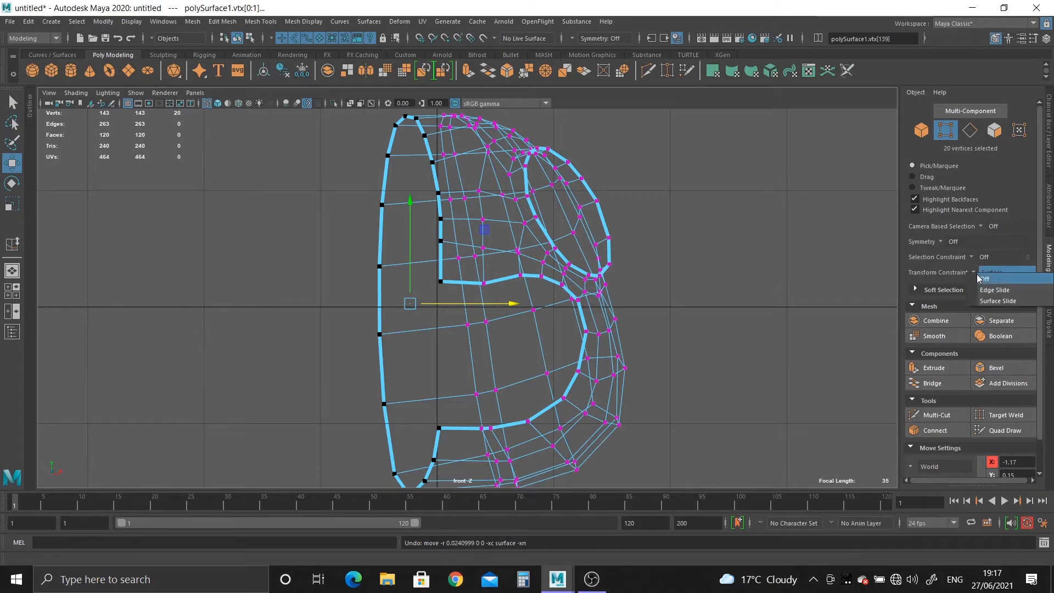
click(986, 278)
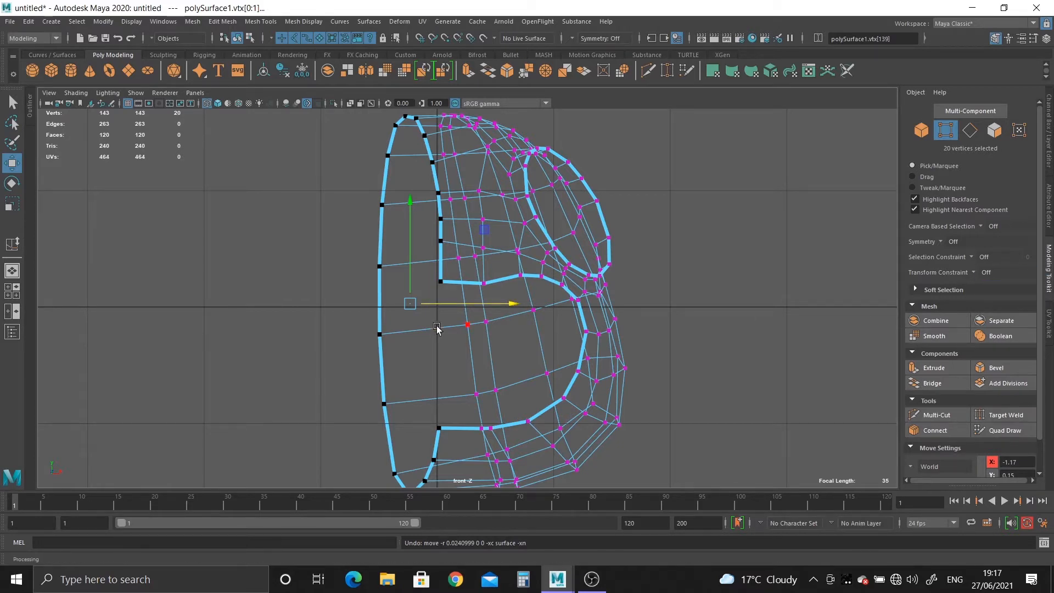
middle_drag(443, 383, 437, 382)
key(space)
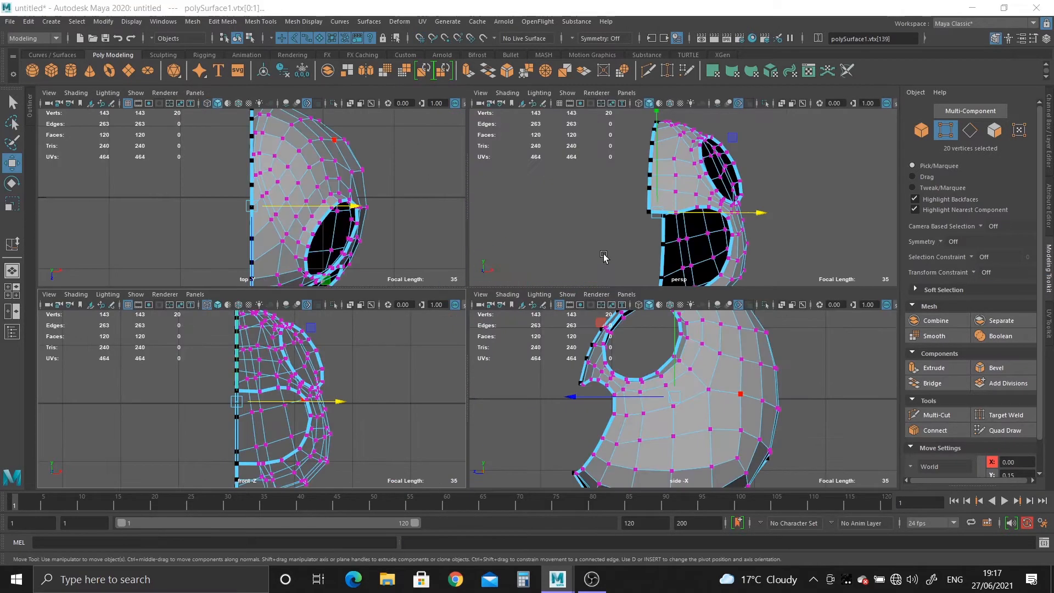
key(space)
alt+drag(514, 264, 402, 219)
scroll(334, 223, down, 3)
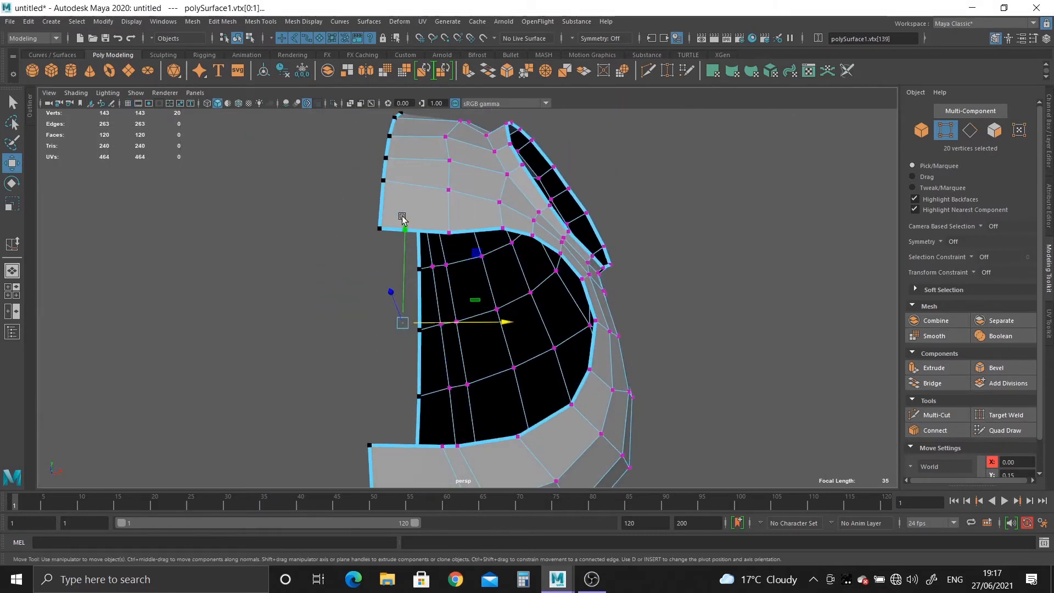
Step: Select the edge loop next to the centre border and apply Edit Edge Flow to it
right_drag(443, 186, 483, 176)
alt+drag(434, 186, 430, 304)
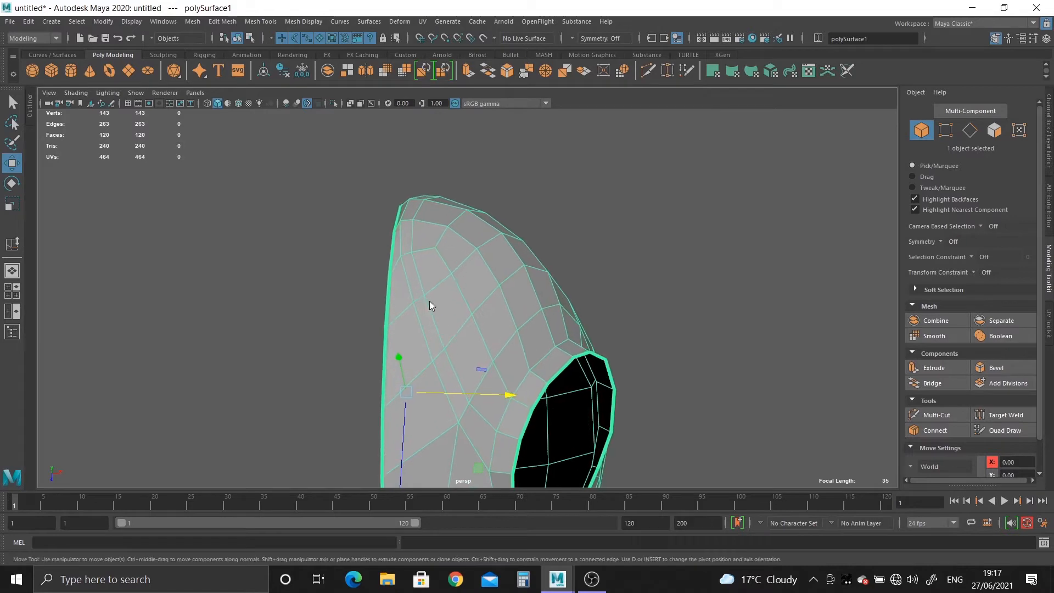
right_drag(431, 303, 406, 279)
alt+drag(406, 279, 452, 228)
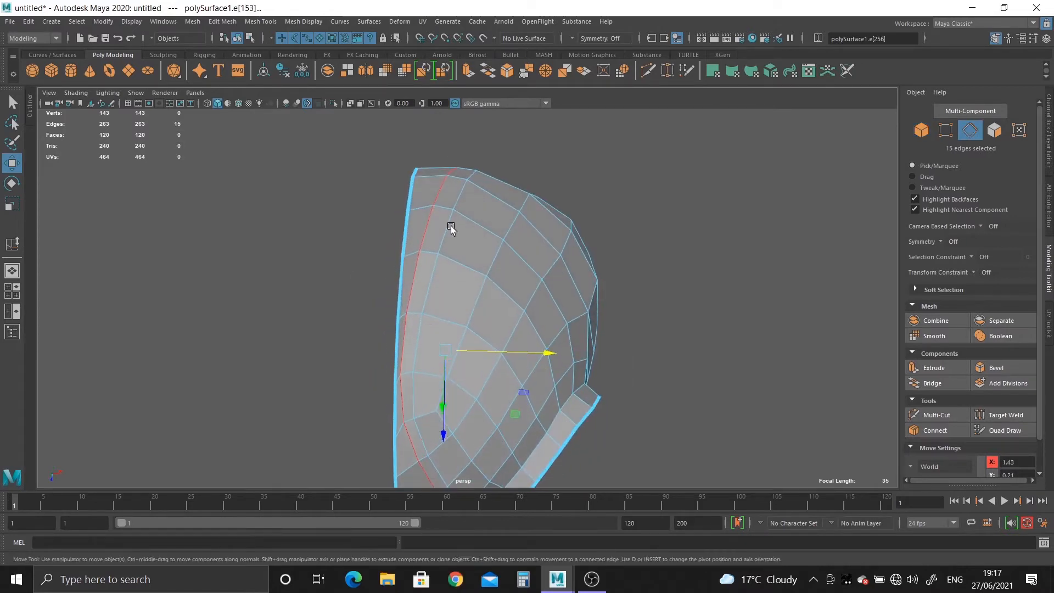
click(222, 21)
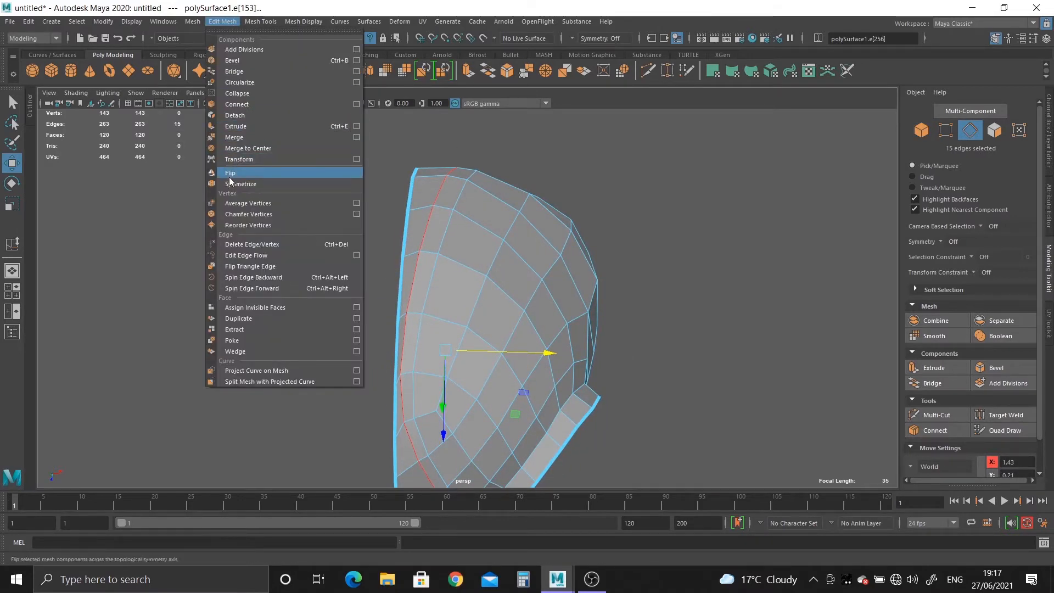
click(243, 256)
Step: Apply Edit Edge Flow one by one to the neighbouring lengthwise edge loops over the front of the crown
alt+drag(341, 324, 407, 303)
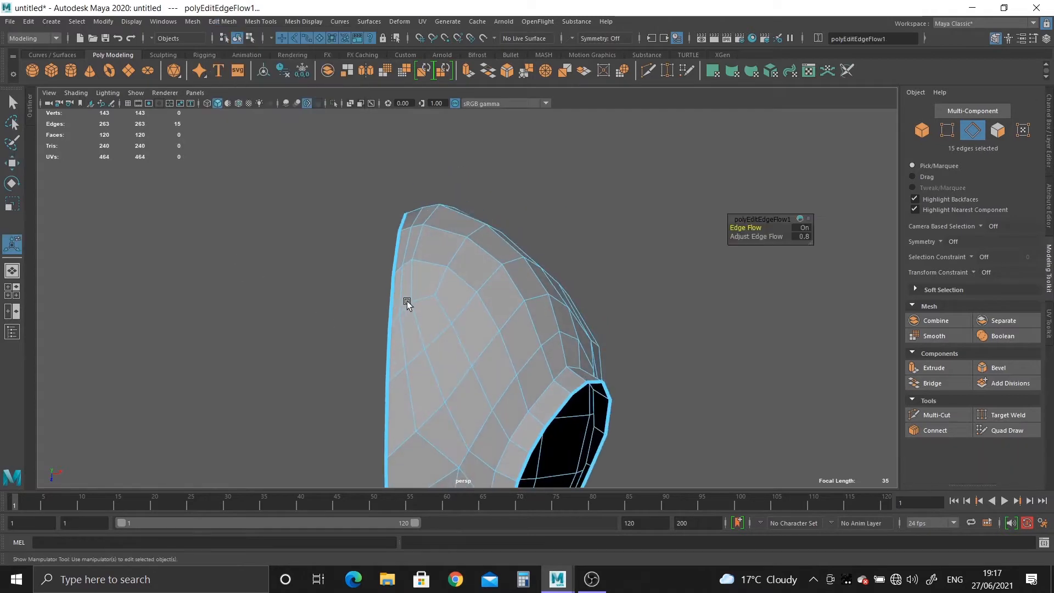
shift+click(416, 286)
key(g)
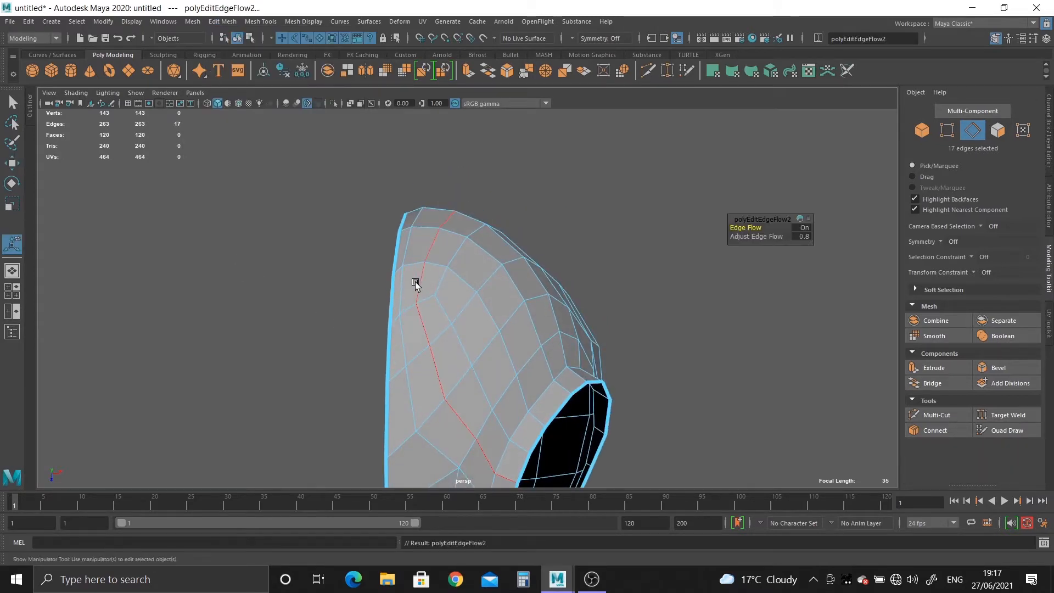
double_click(406, 284)
key(g)
double_click(440, 287)
key(g)
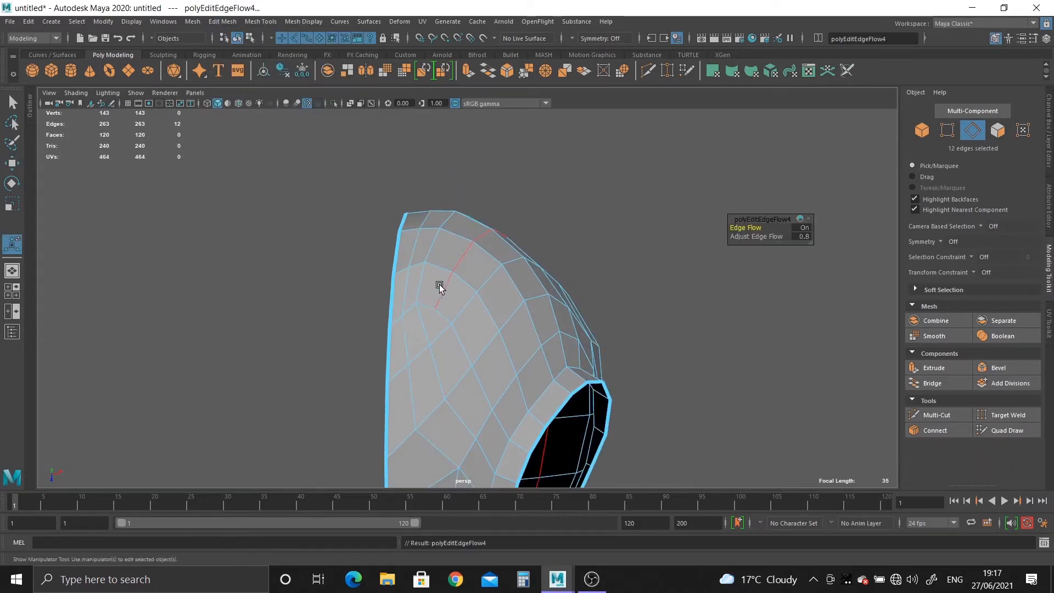
double_click(465, 305)
key(g)
Step: Even out three lengthwise edge loops on the back of the form, working towards the centre border, with Edit Edge Flow
alt+drag(516, 344, 472, 248)
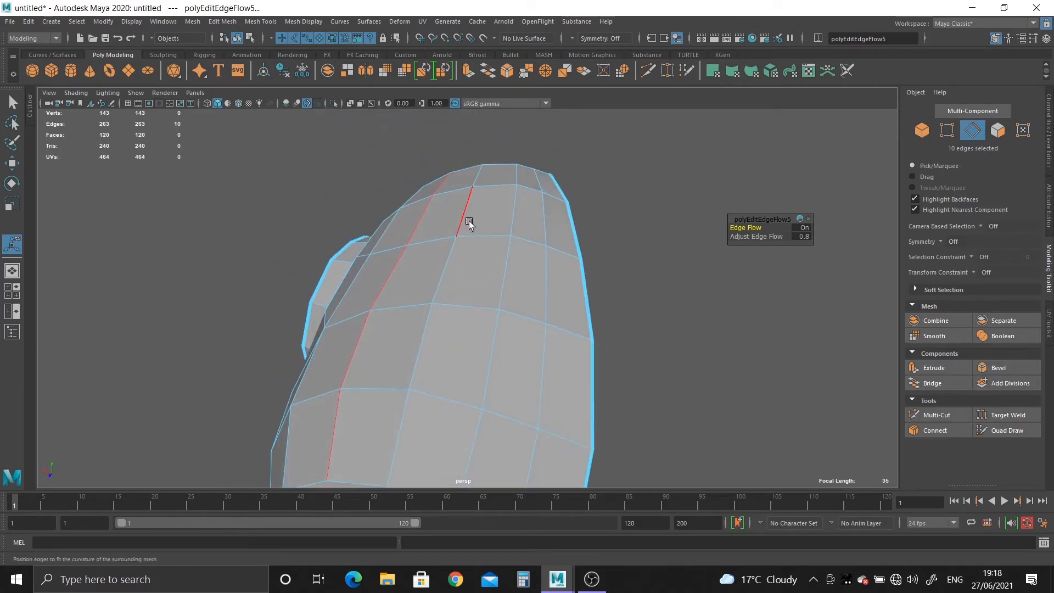
double_click(470, 222)
key(g)
double_click(520, 221)
key(g)
double_click(542, 221)
key(g)
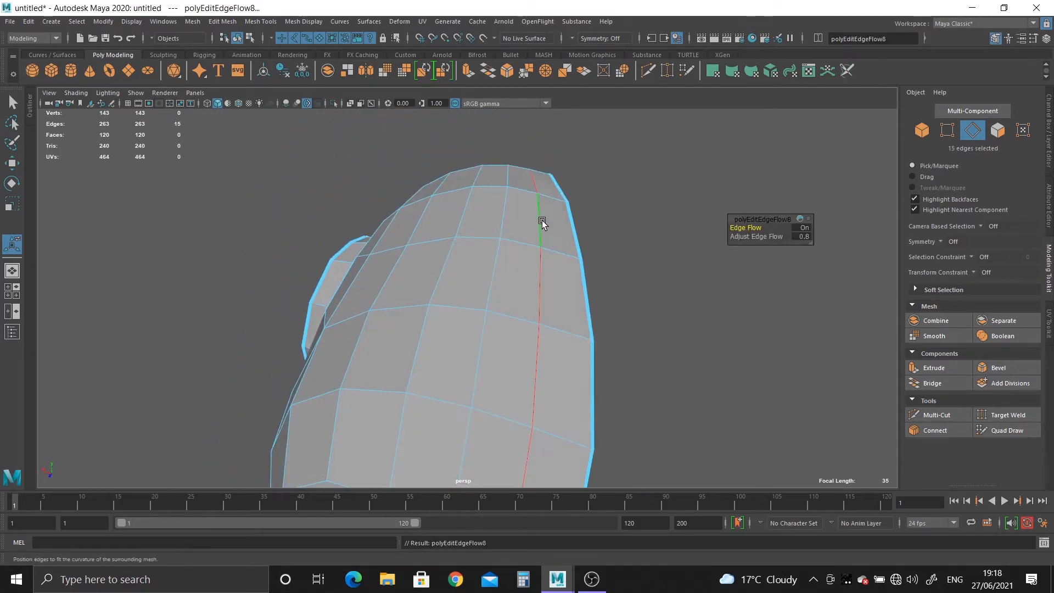
Step: Apply Edit Edge Flow to the edges meeting at the pole between the centre border and the side oval opening
alt+drag(523, 230, 445, 288)
click(445, 286)
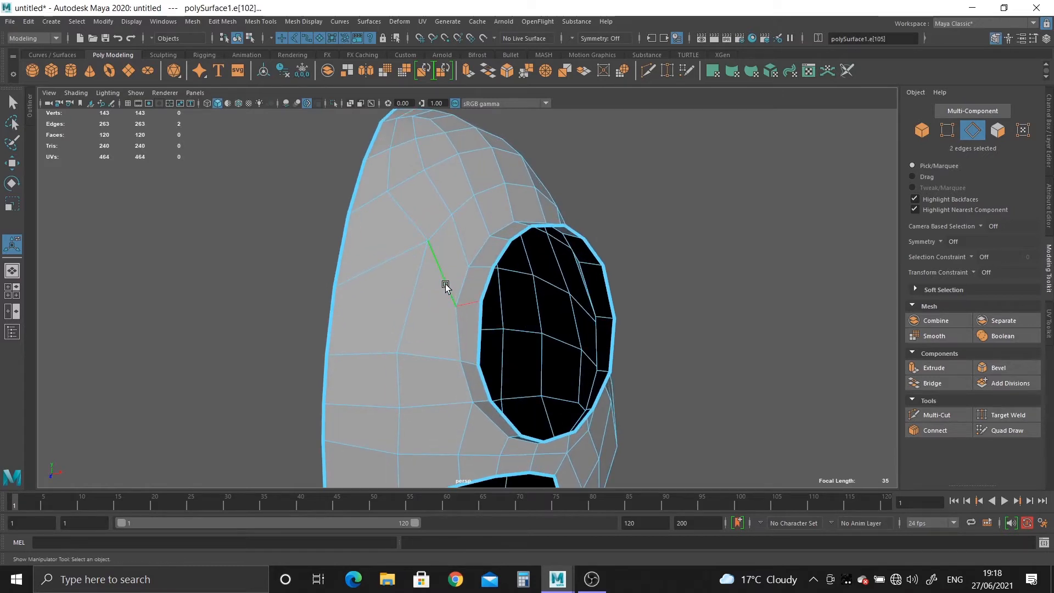
key(g)
double_click(398, 263)
key(g)
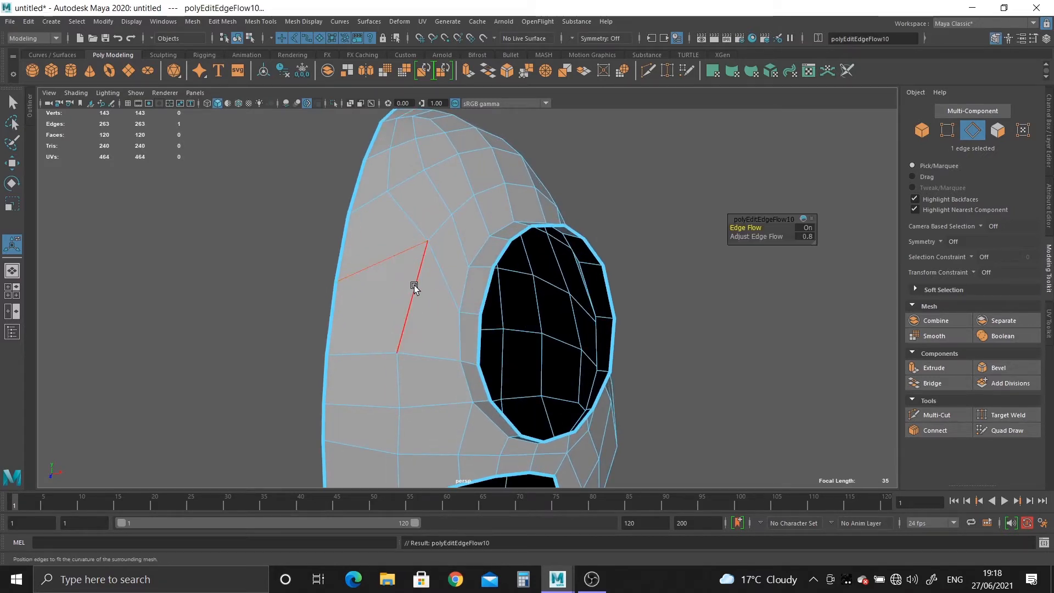
double_click(416, 285)
key(g)
click(449, 283)
key(g)
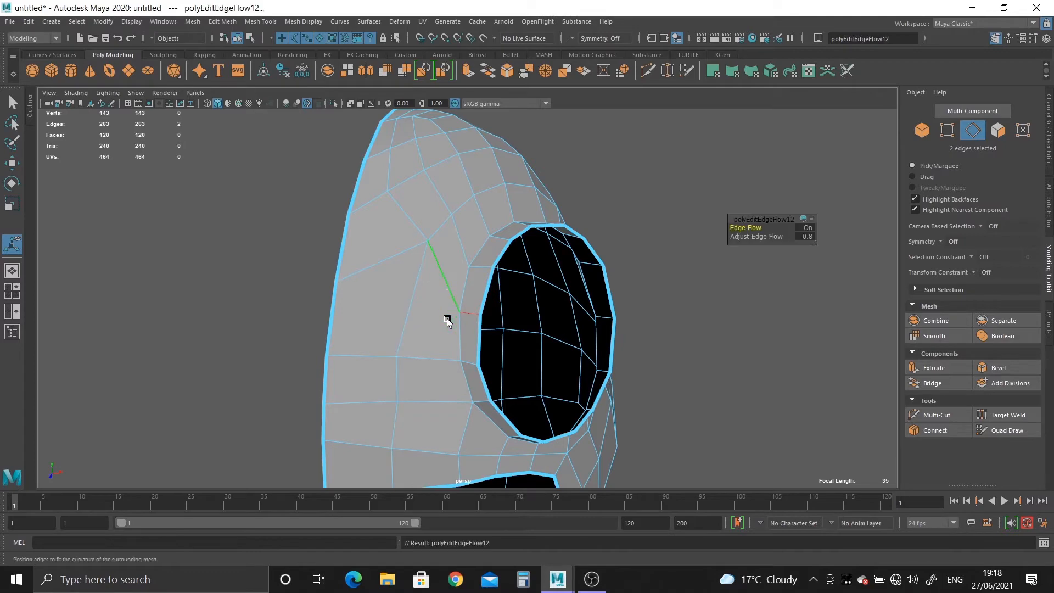
Step: Return to object mode and examine the half mesh's surface in smooth preview
alt+drag(449, 336, 452, 313)
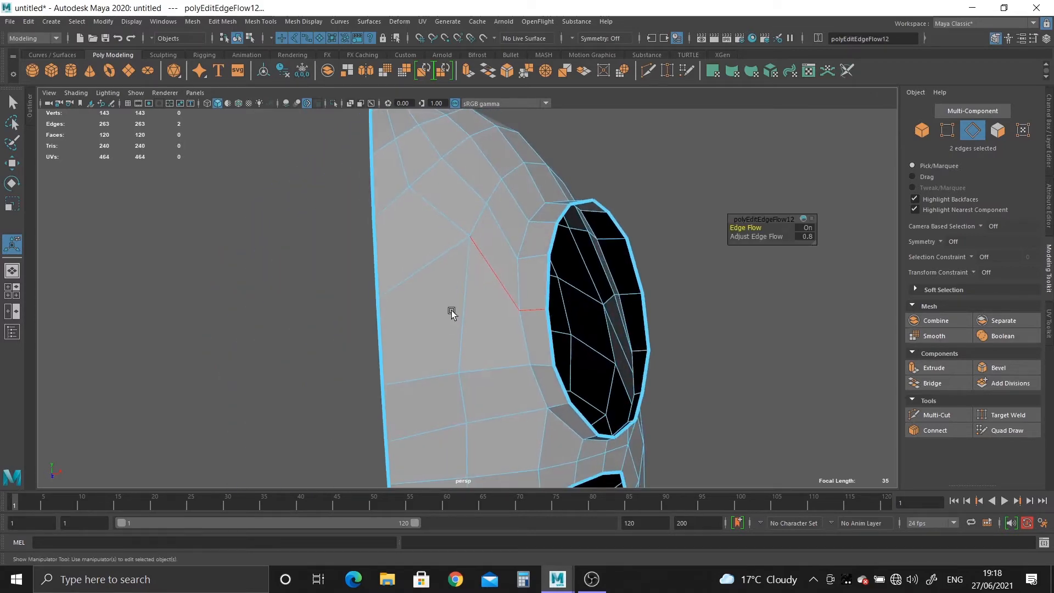
right_drag(428, 288, 482, 254)
key(q)
key(3)
click(305, 326)
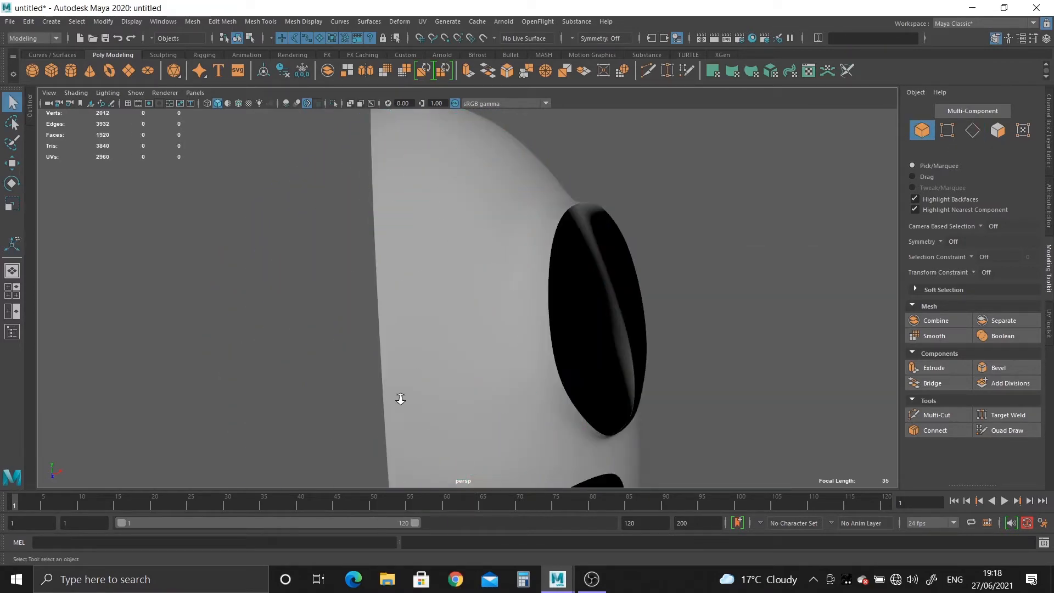
alt+right_drag(400, 397, 291, 228)
alt+drag(291, 228, 415, 322)
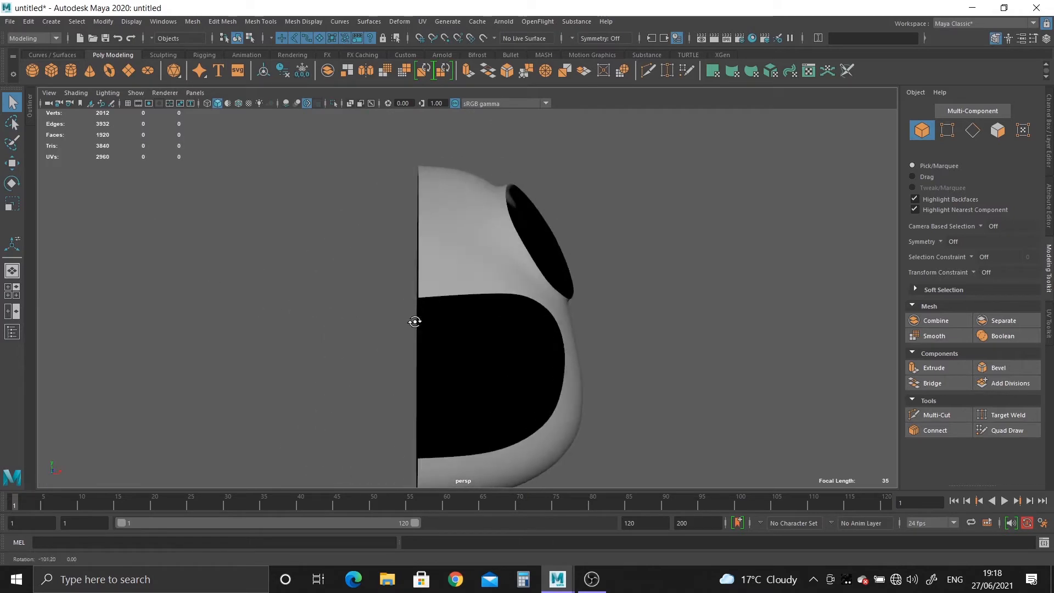
Step: Select the half mesh and check its centre border against the centre line in the front view
click(442, 276)
key(w)
alt+drag(458, 284, 483, 325)
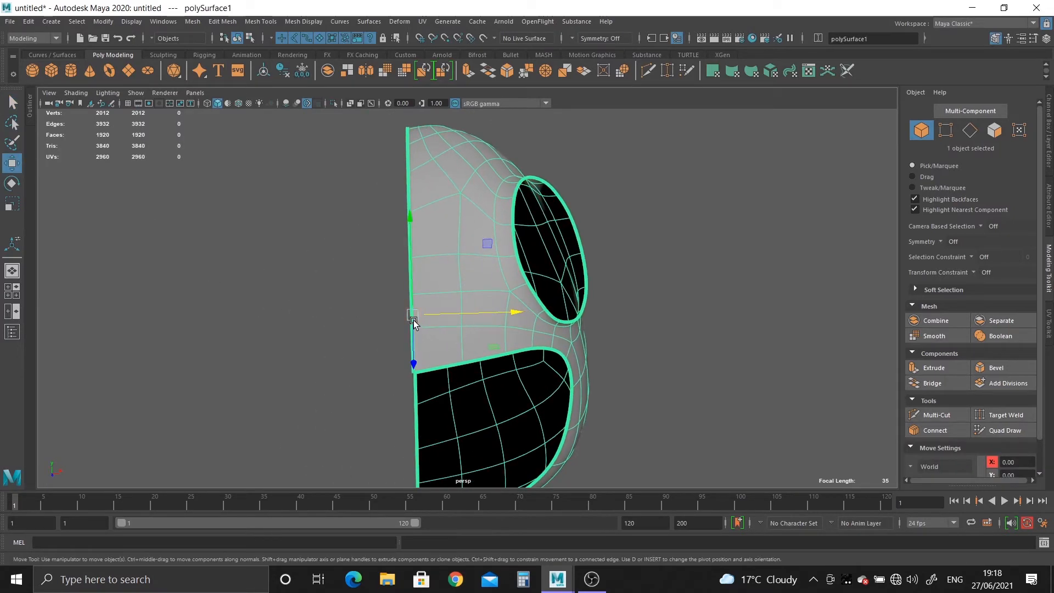
right_drag(413, 323, 405, 323)
alt+drag(479, 350, 372, 364)
key(space)
key(space)
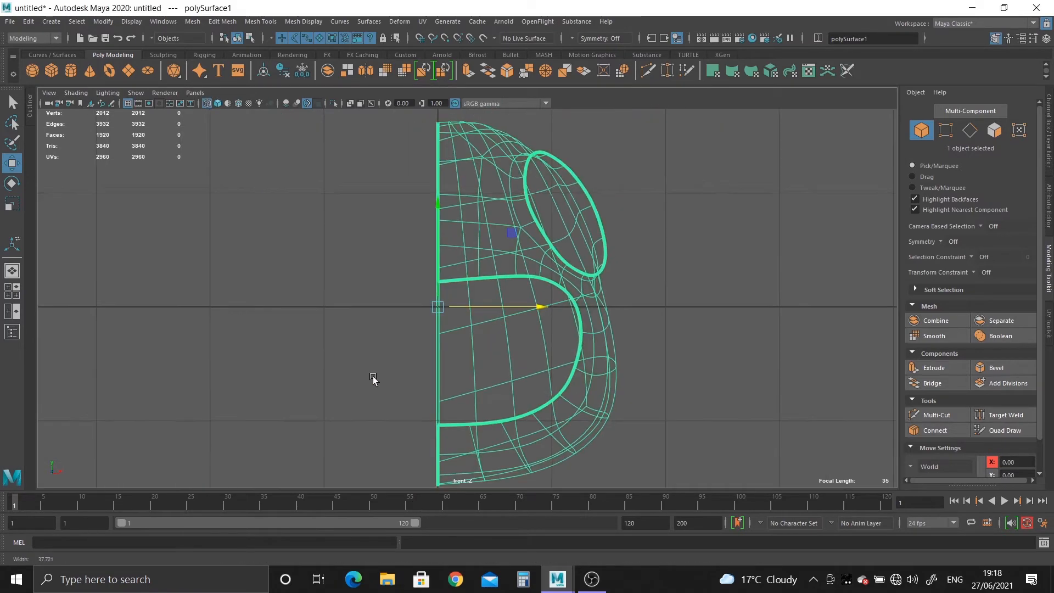
key(space)
key(space)
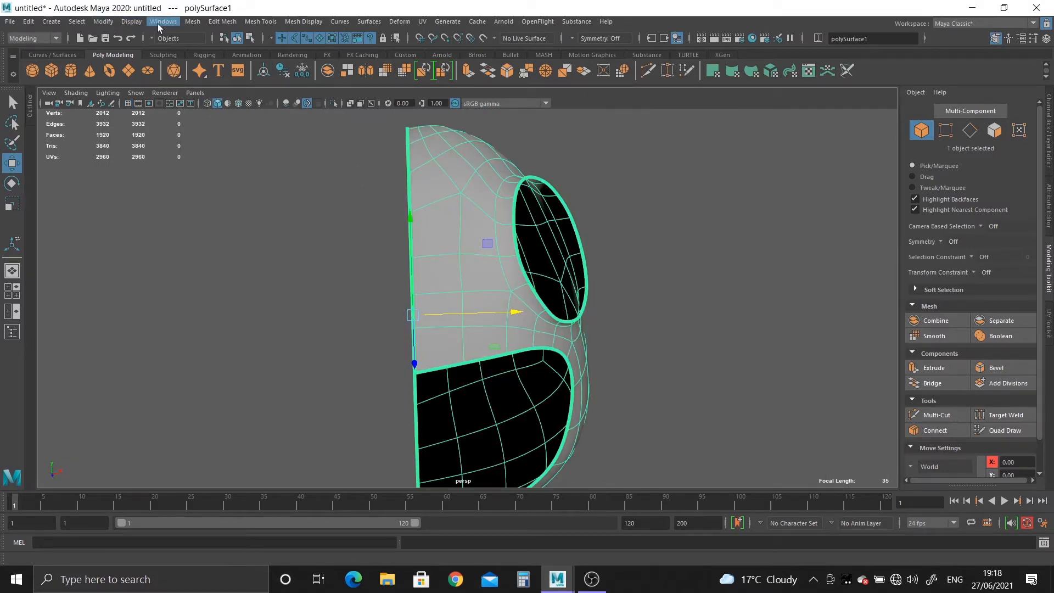
Step: Mirror the half mesh across the world X axis in the negative direction, merging border vertices with a custom threshold of 0.001
click(192, 21)
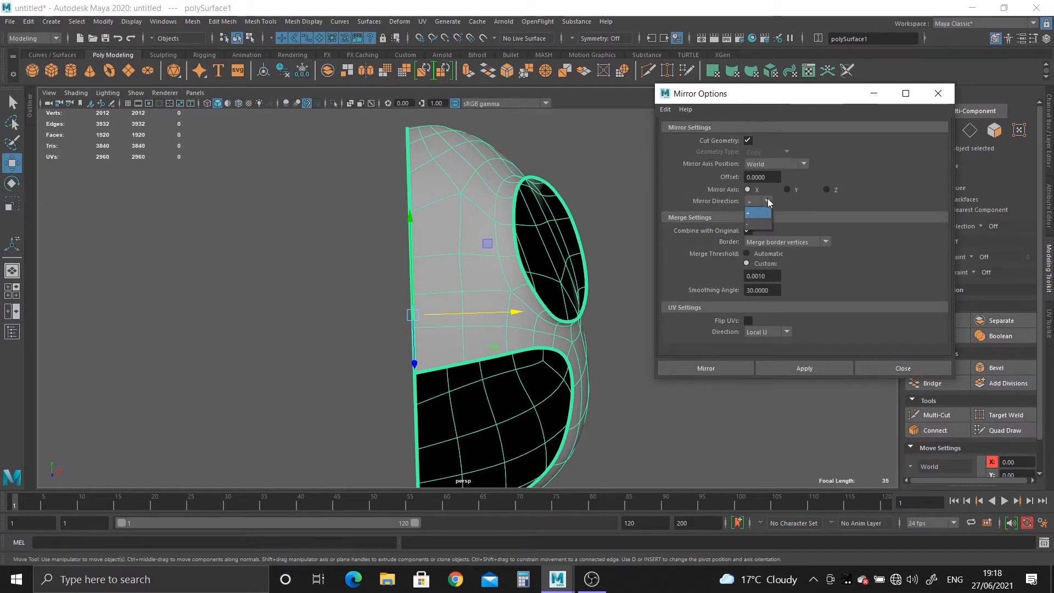
click(768, 201)
click(758, 226)
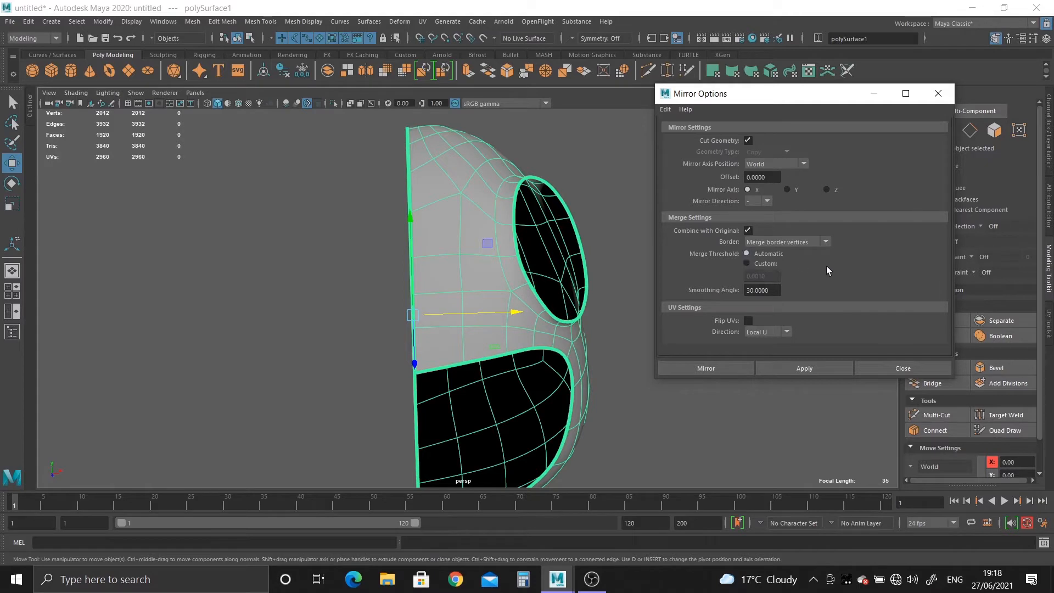
click(748, 264)
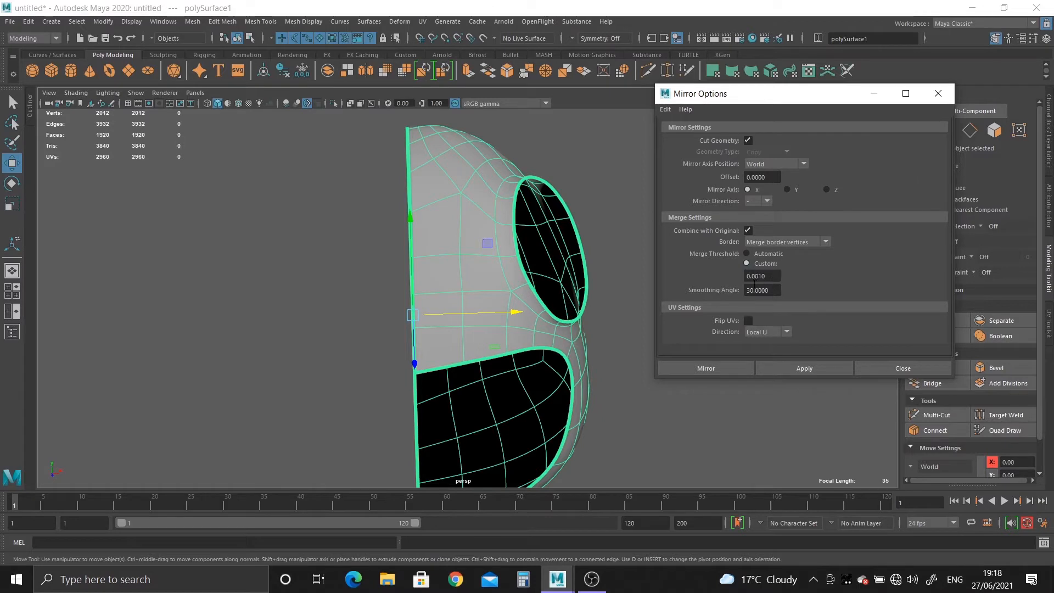
click(706, 368)
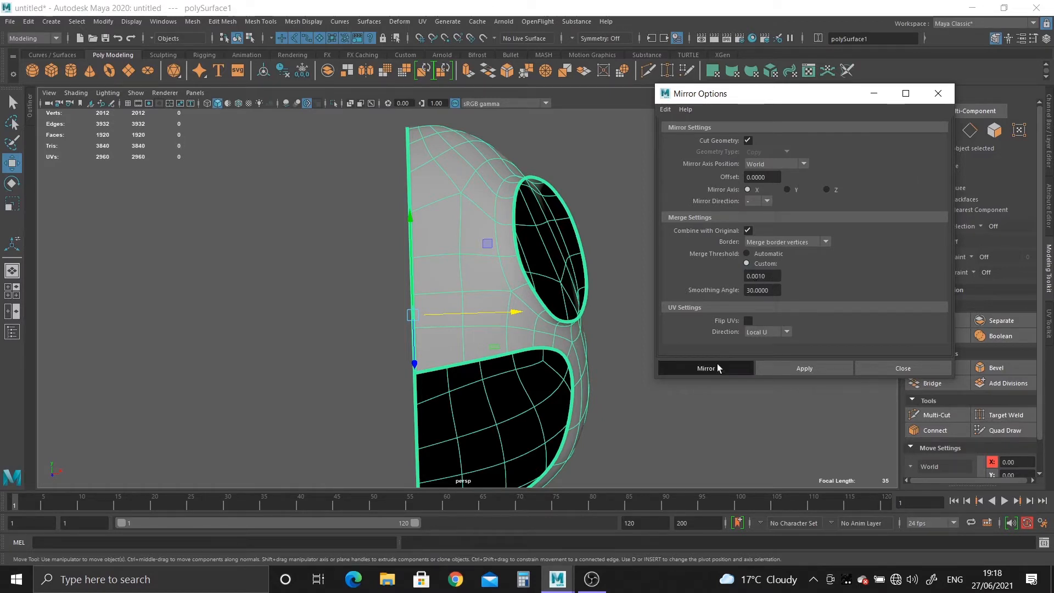
Step: Inspect the mirrored mesh along its centre seam in smooth preview and again with smoothing turned off
key(q)
click(608, 302)
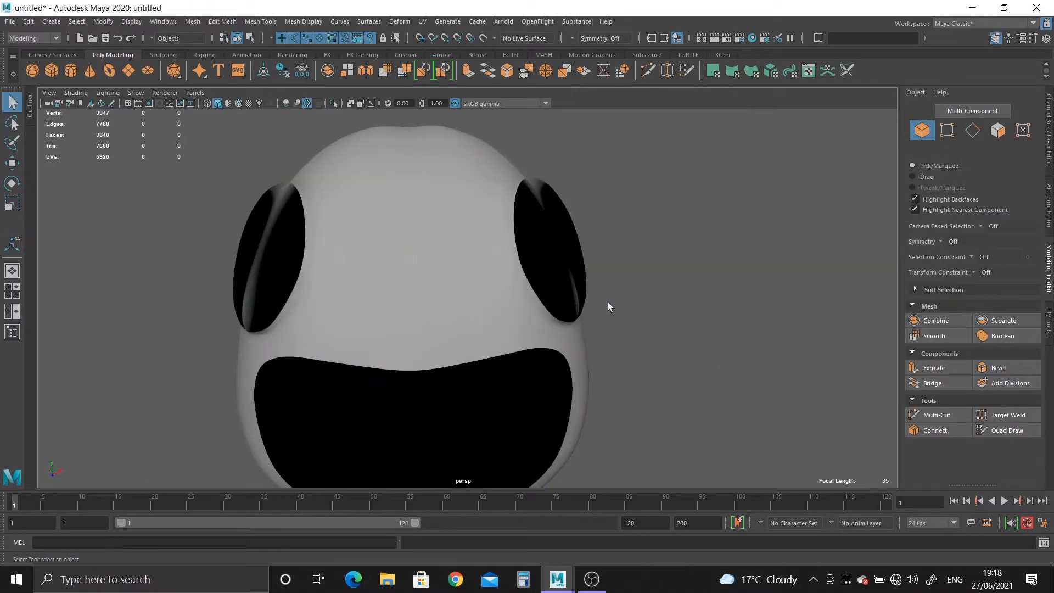
alt+drag(608, 302, 426, 229)
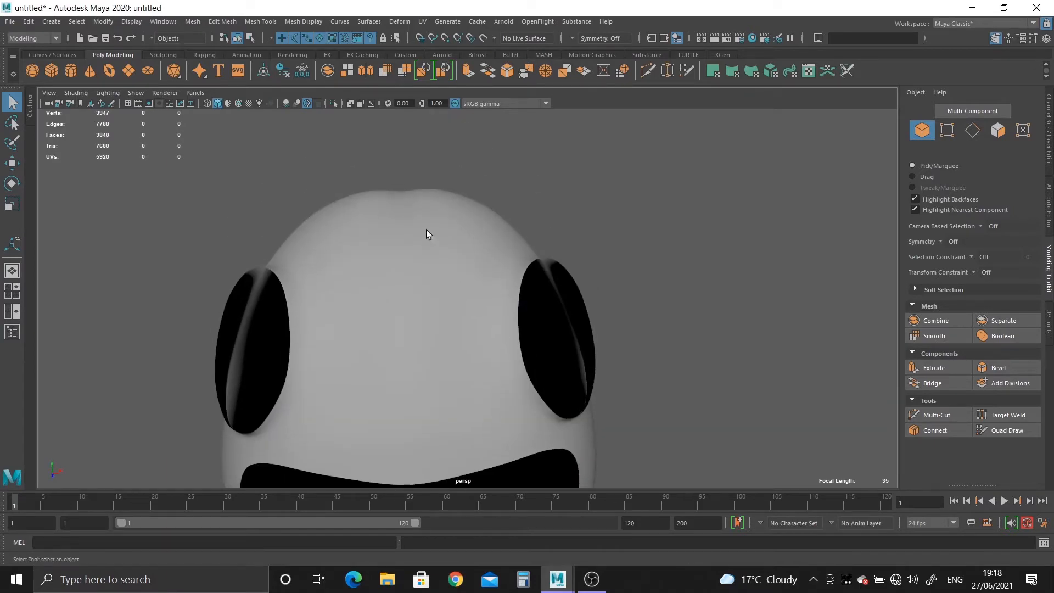
click(430, 272)
key(1)
alt+drag(430, 272, 395, 259)
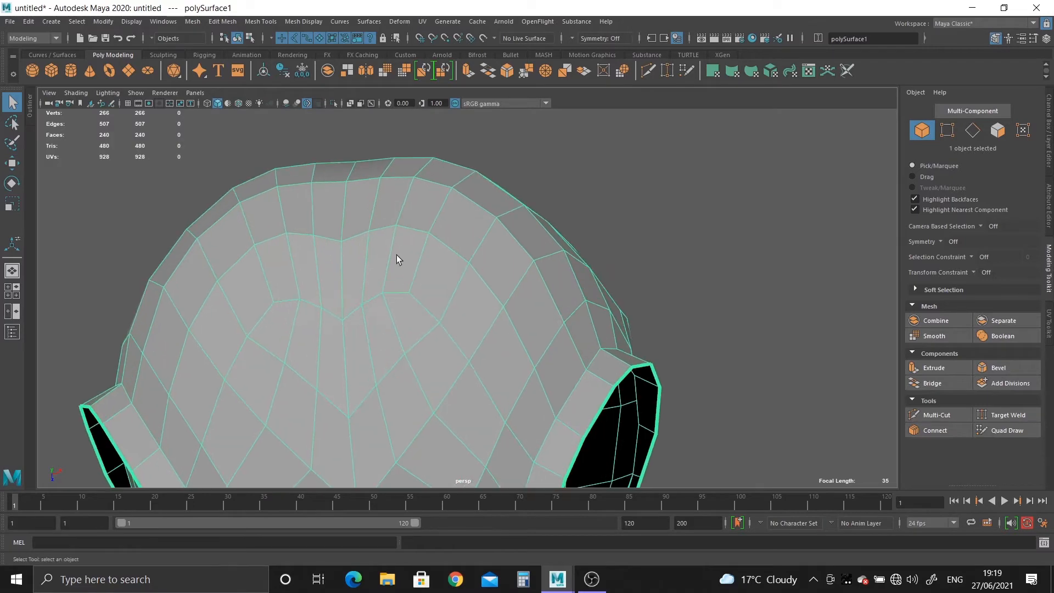
alt+middle_drag(395, 259, 519, 232)
scroll(471, 225, down, 2)
alt+drag(423, 219, 426, 157)
scroll(454, 236, down, 3)
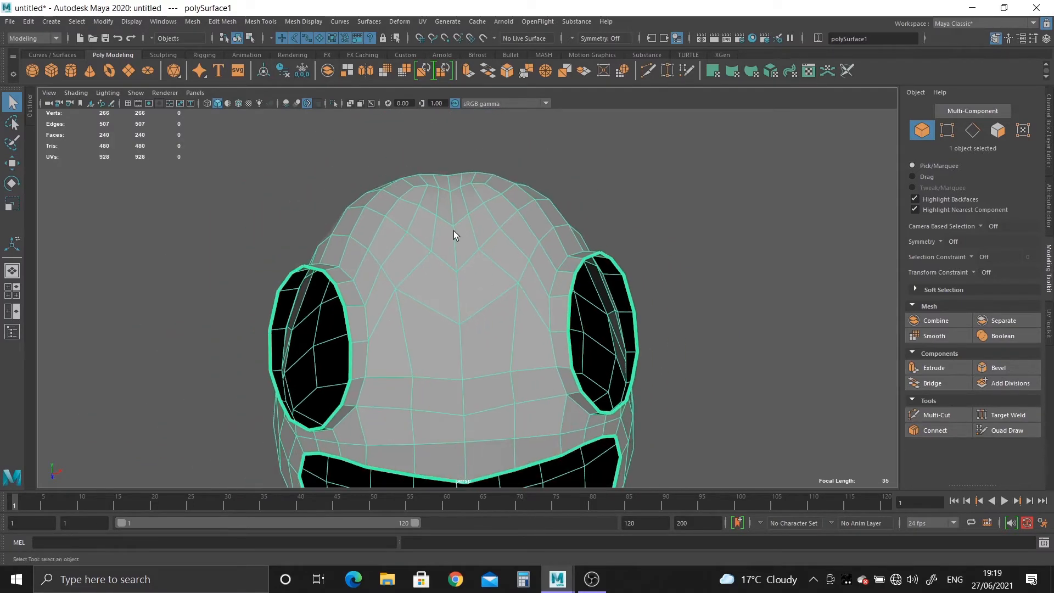
Step: Select the edge loop running along the mesh's centre seam and fit it to the surrounding curvature with Edit Edge Flow
right_drag(457, 222, 455, 211)
alt+drag(481, 299, 456, 179)
alt+drag(482, 258, 481, 292)
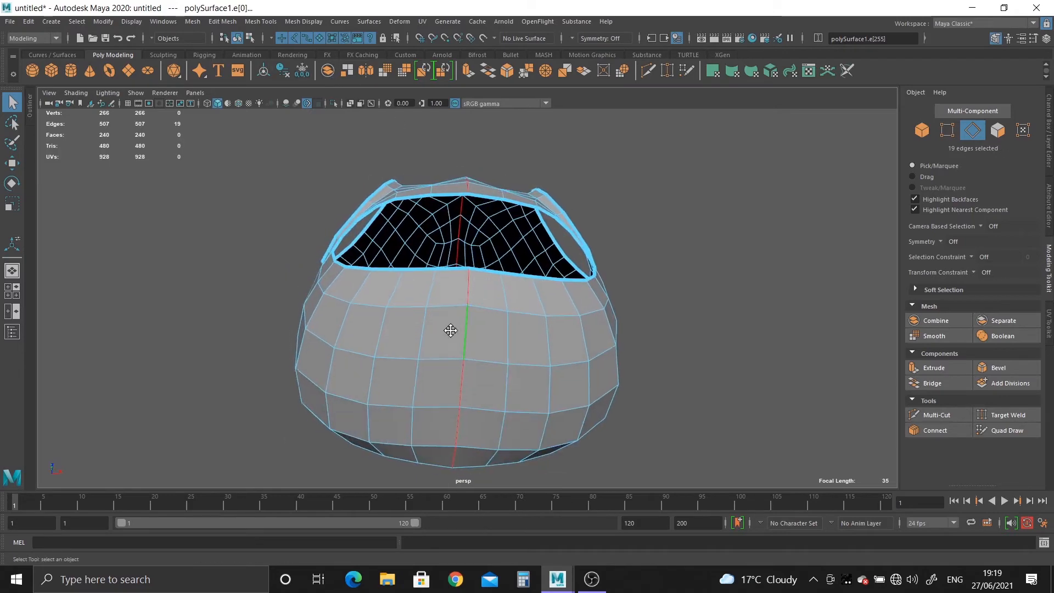
alt+drag(450, 330, 481, 291)
scroll(482, 291, up, 3)
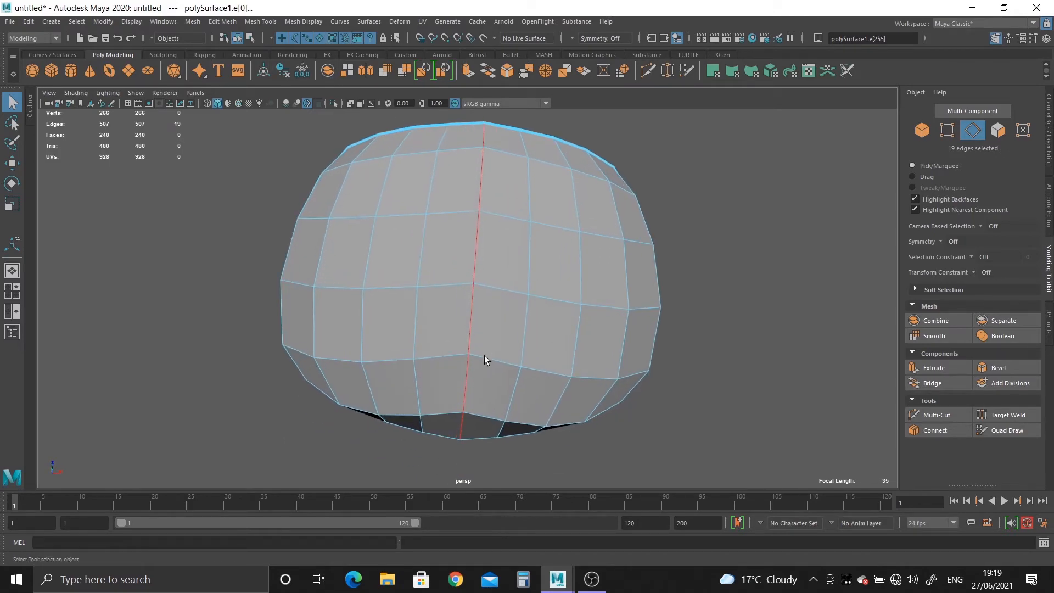
alt+middle_drag(485, 360, 483, 333)
alt+drag(480, 350, 476, 461)
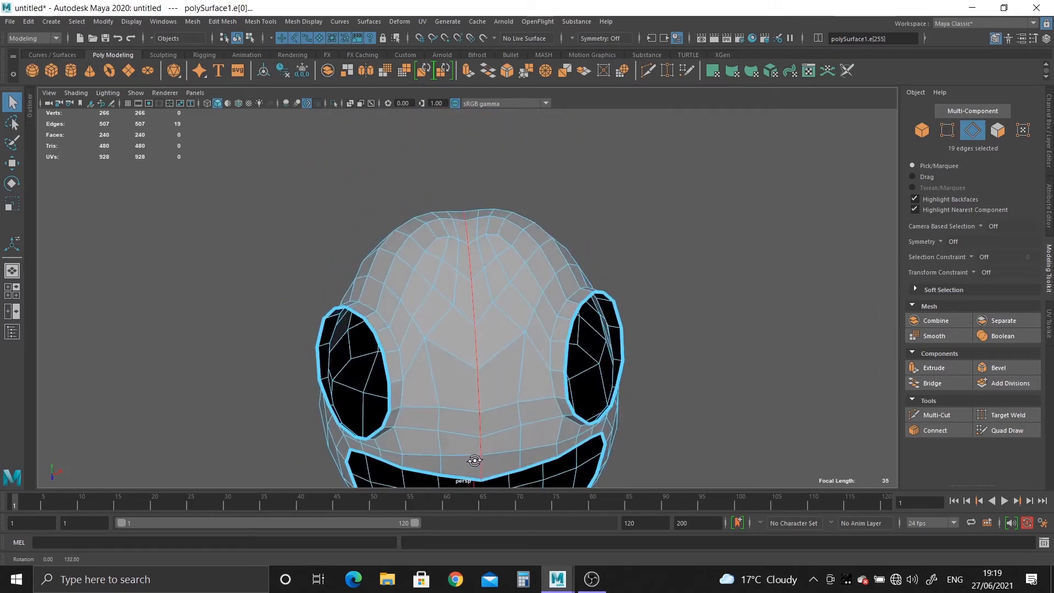
mouse_move(501, 310)
alt+mouse_down()
mouse_move(509, 259)
mouse_move(494, 301)
alt+mouse_up()
scroll(510, 280, up, 4)
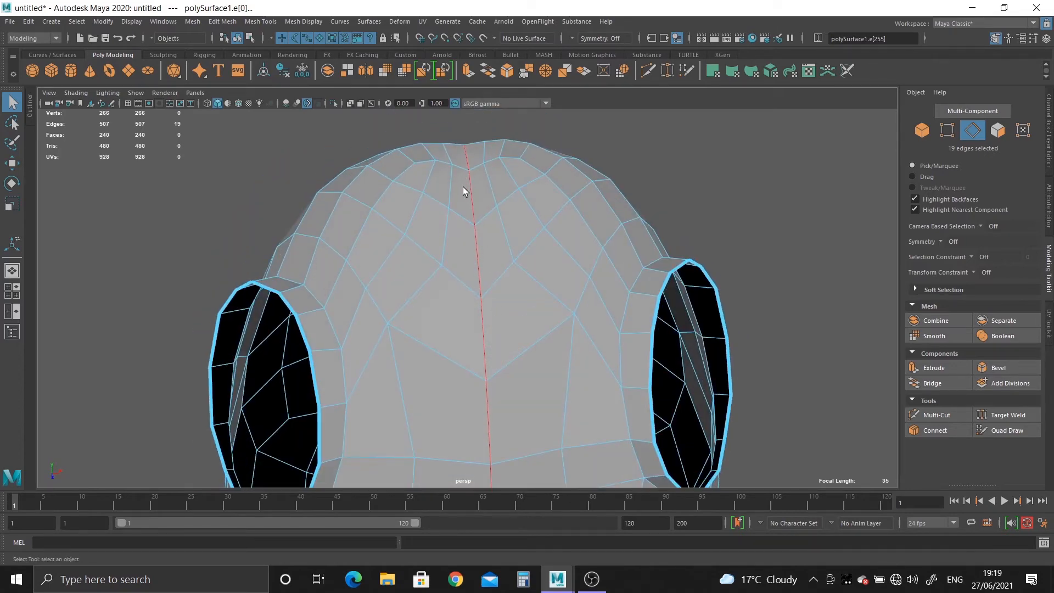
alt+drag(464, 188, 494, 272)
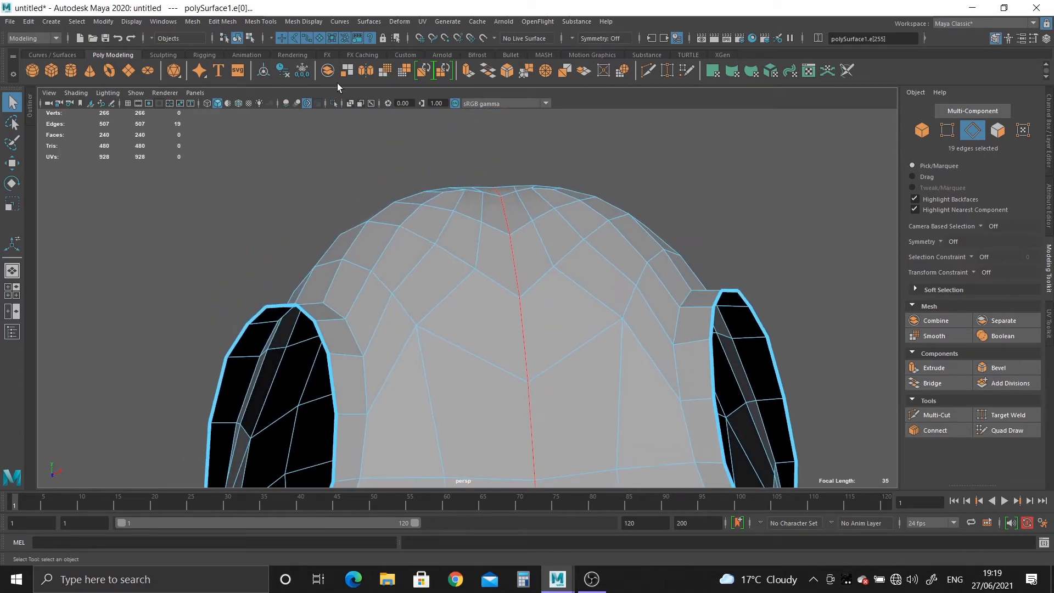
click(232, 22)
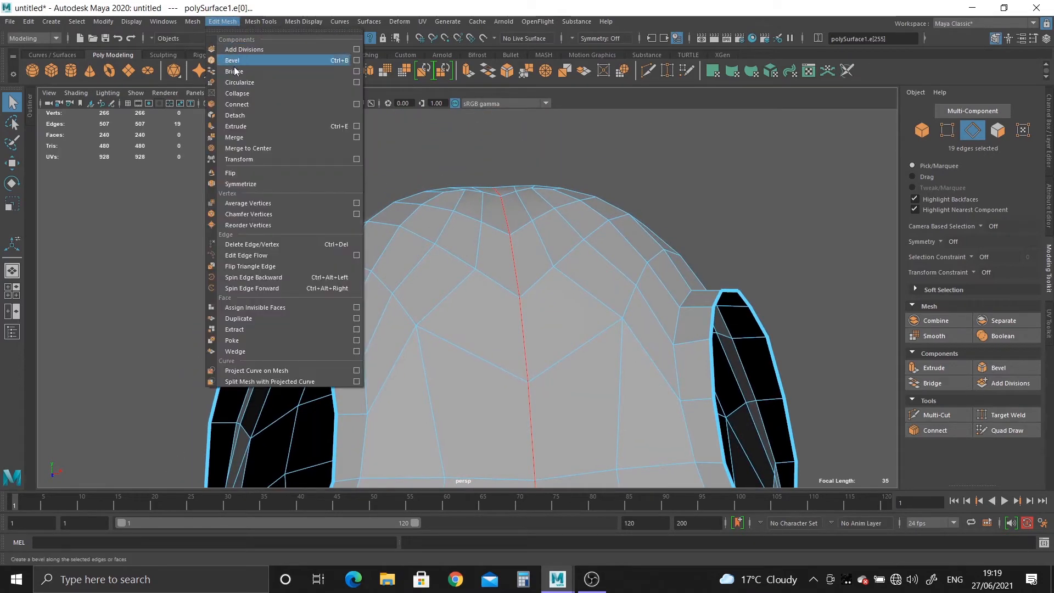
click(250, 256)
alt+drag(485, 363, 483, 307)
Step: Return to object mode and examine the centre seam from behind in smooth preview, restoring the unsmoothed display
right_drag(470, 282, 532, 258)
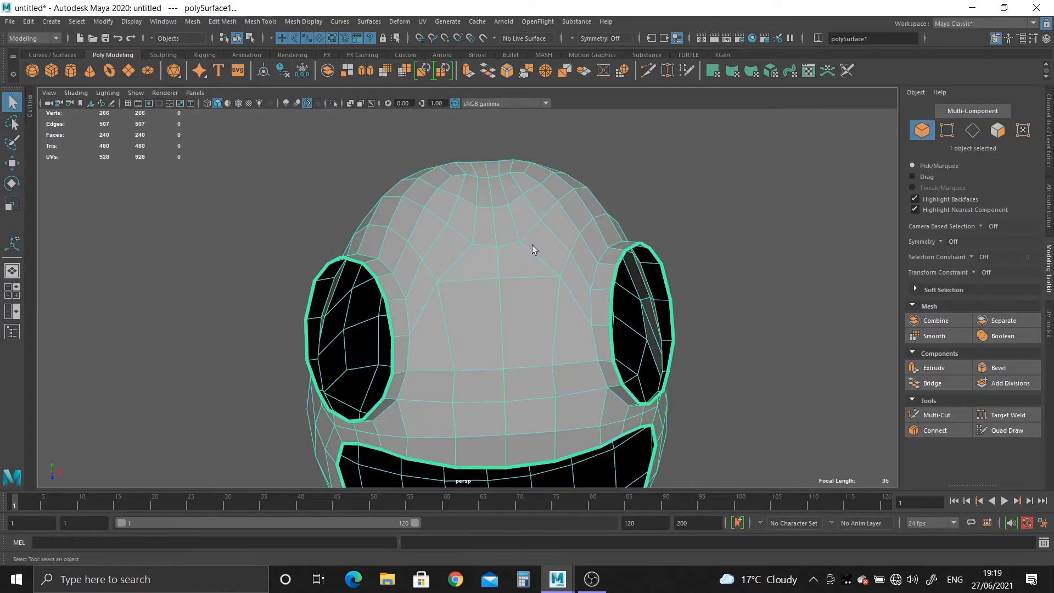
key(3)
click(730, 454)
alt+drag(730, 454, 511, 306)
click(480, 351)
key(1)
alt+right_drag(512, 301, 549, 382)
Step: Select a lengthwise edge loop beside the centre seam and apply Edit Edge Flow to it
right_drag(480, 261, 482, 193)
double_click(407, 234)
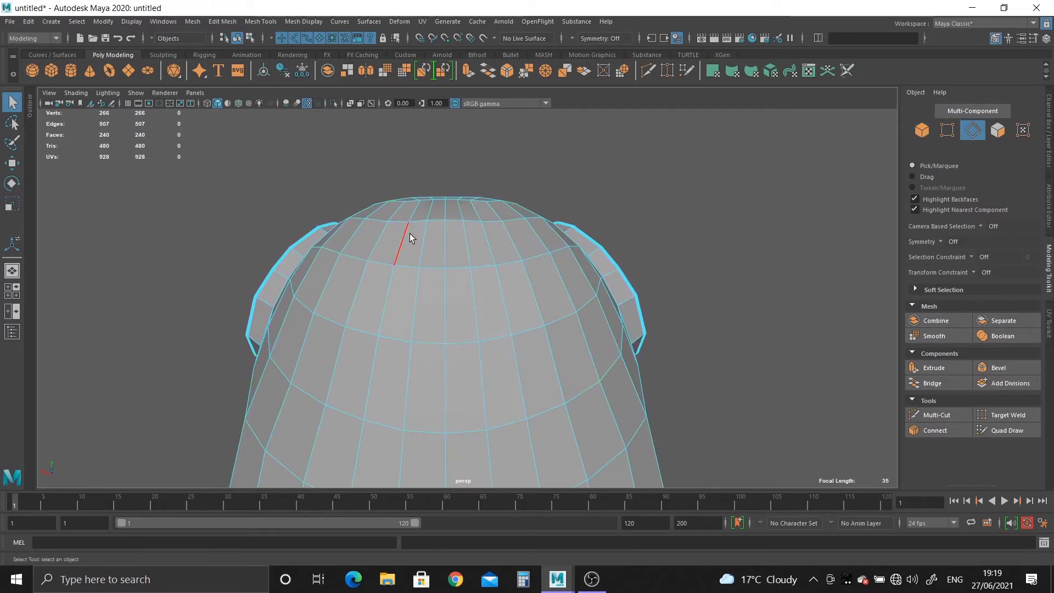
alt+drag(434, 208, 577, 340)
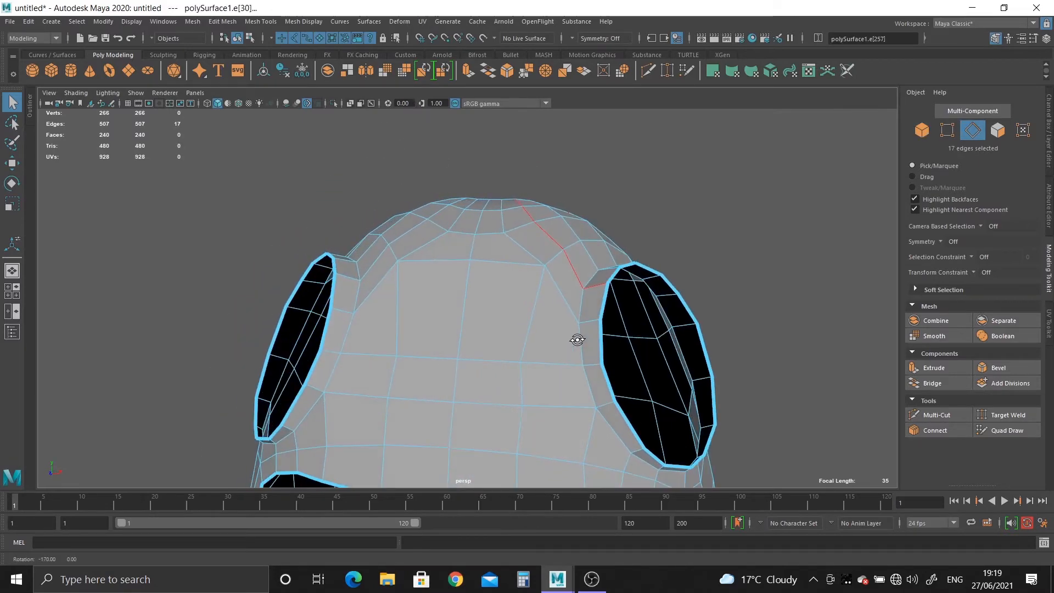
alt+drag(485, 347, 456, 348)
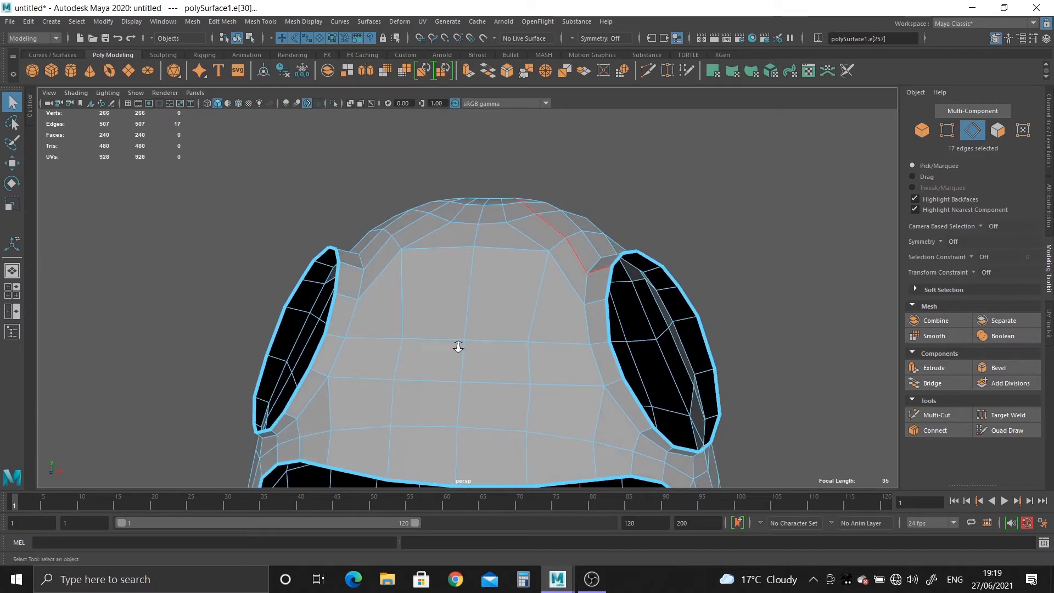
alt+right_drag(457, 349, 553, 454)
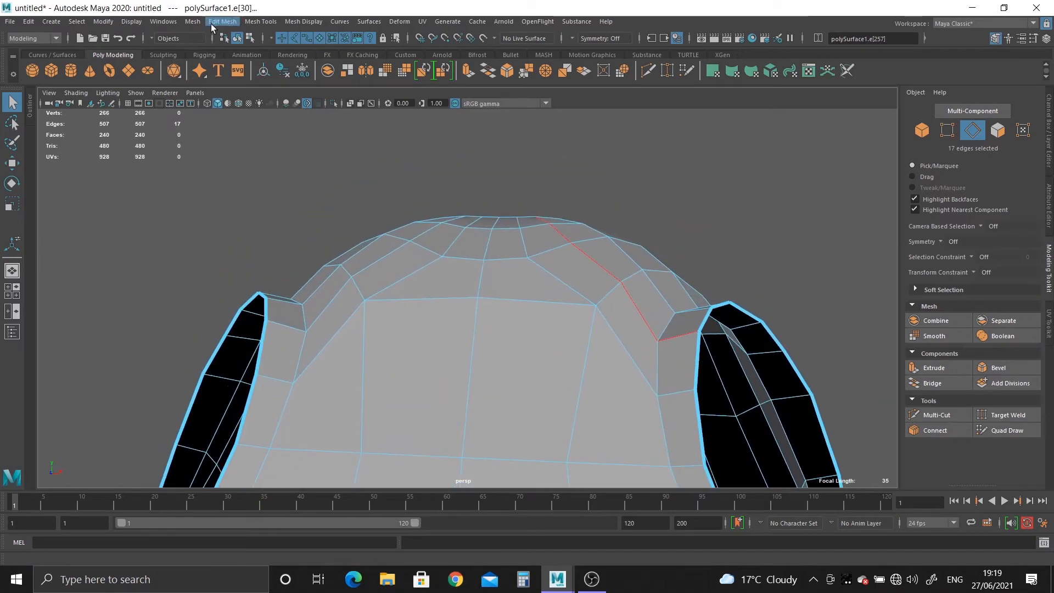
alt+drag(439, 259, 472, 206)
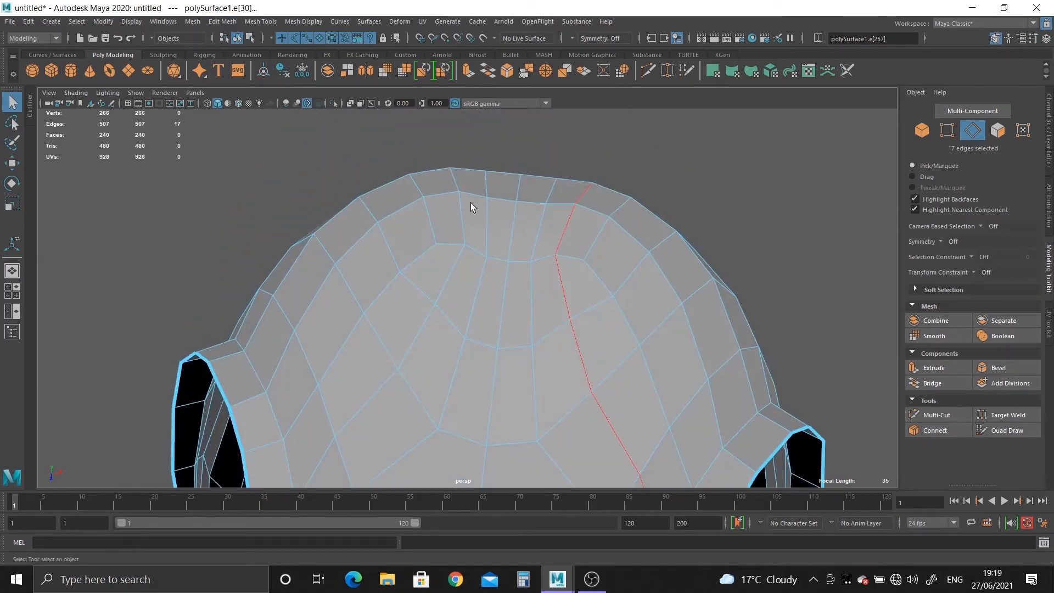
alt+drag(527, 286, 501, 216)
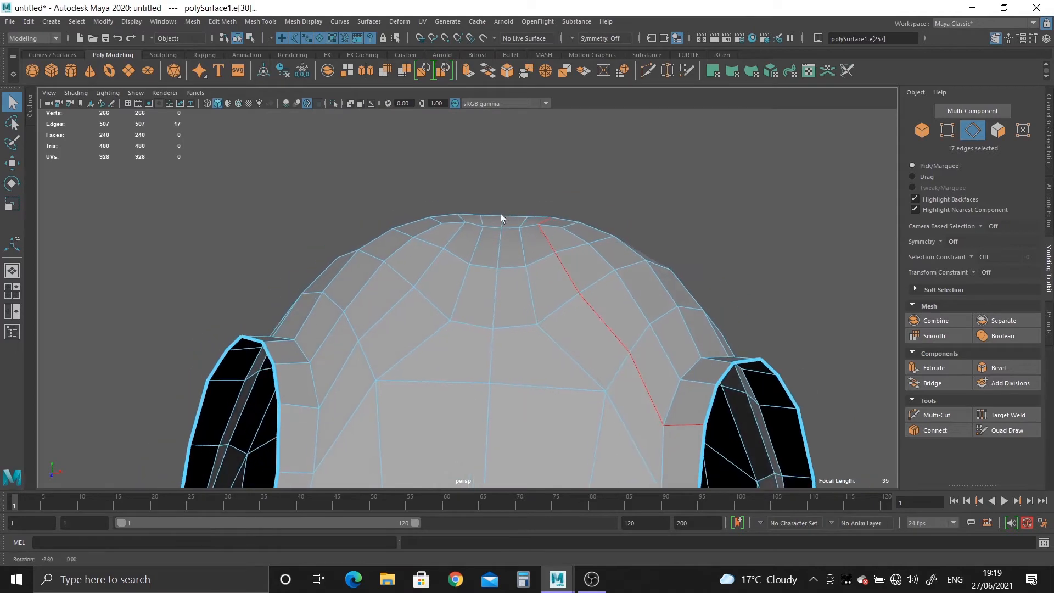
click(207, 27)
click(257, 252)
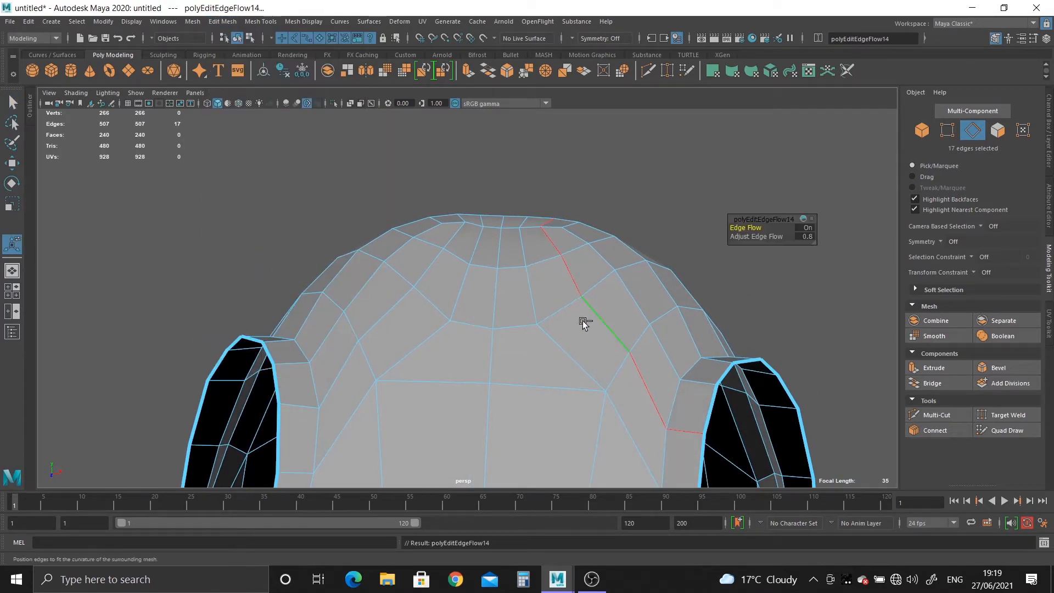
Step: Apply Edit Edge Flow to the neighbouring lengthwise edge loops between the centre seam and one eye opening
alt+drag(584, 323, 606, 282)
double_click(600, 273)
key(g)
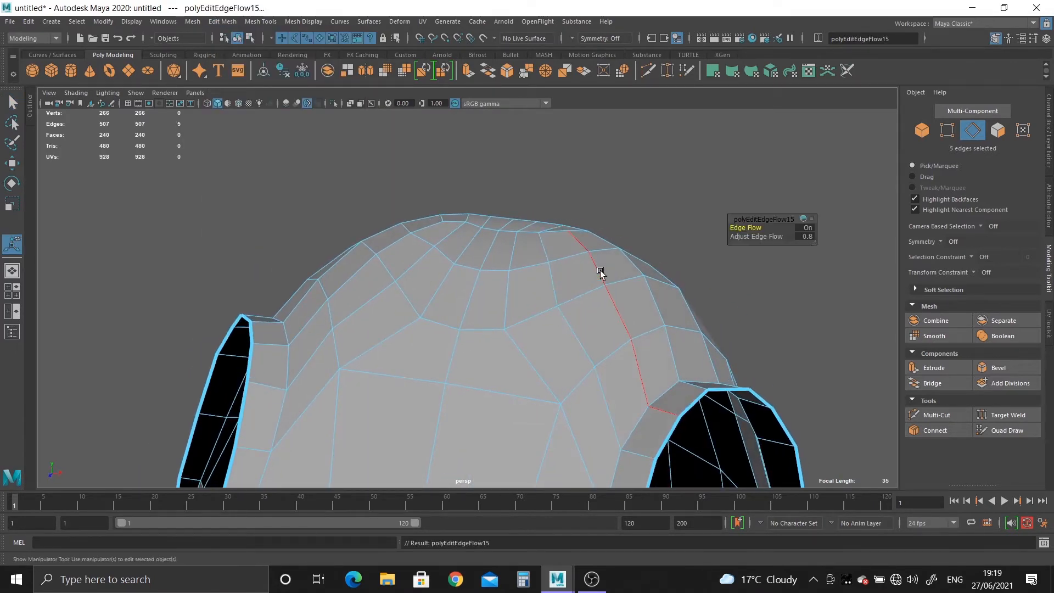
double_click(516, 251)
key(g)
double_click(548, 248)
key(g)
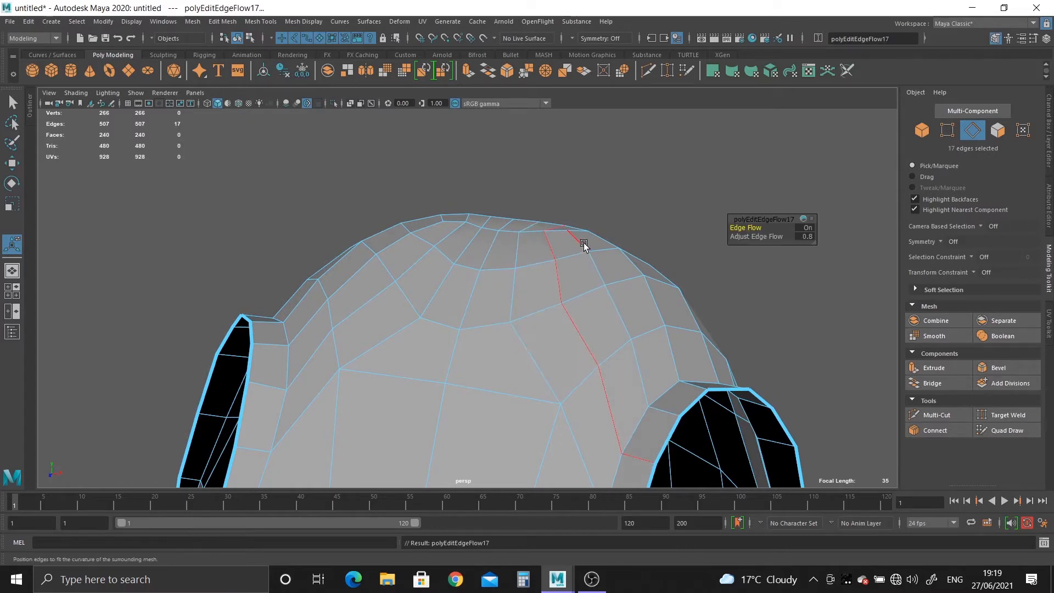
double_click(584, 243)
key(g)
Step: Apply Edit Edge Flow to the centre loop and again to the three lengthwise loops beside it
double_click(490, 249)
key(g)
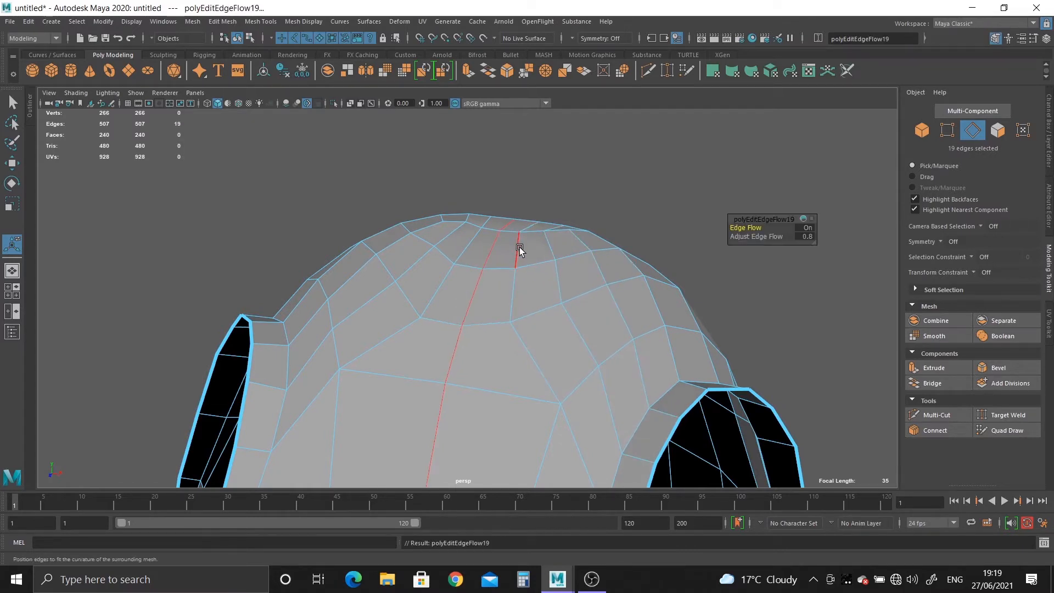
double_click(520, 249)
key(g)
double_click(555, 243)
key(g)
double_click(582, 245)
key(g)
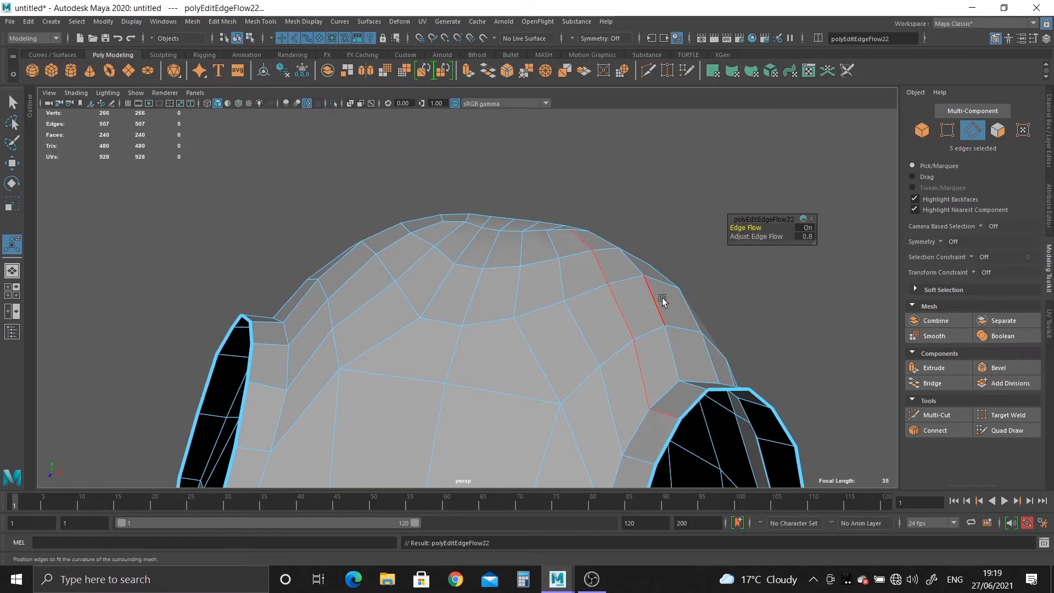
Step: Even out the crosswise edge loop running over the back of the head between the eye openings with Edit Edge Flow
alt+drag(663, 300, 403, 291)
double_click(546, 306)
key(g)
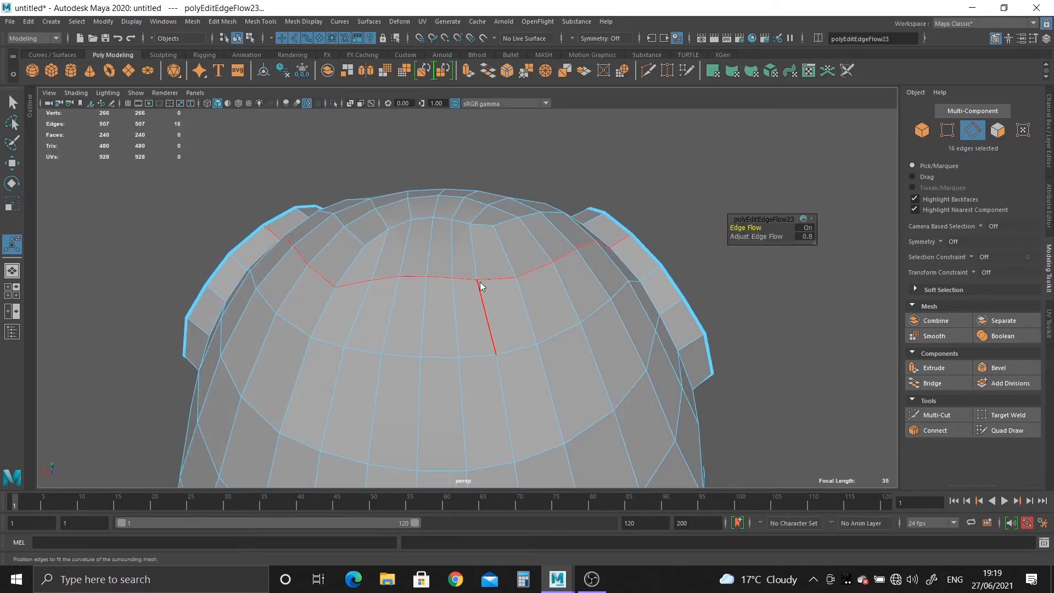
key(q)
Step: Return to object mode and check the back of the head in smooth preview, switching smoothing off at the end
right_drag(480, 286, 530, 247)
key(3)
click(683, 179)
alt+drag(632, 284, 549, 280)
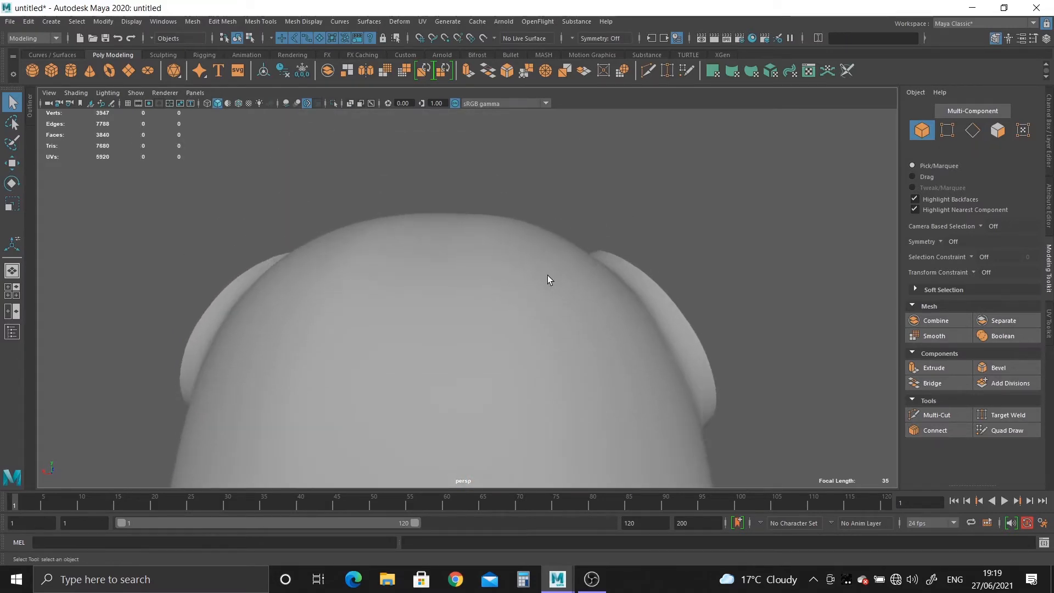
click(381, 278)
key(1)
Step: Delete all faces of the half whose lengthwise loops were adjusted, leaving only the opposite half up to the centre line
alt+drag(382, 278, 584, 328)
alt+middle_drag(584, 328, 562, 194)
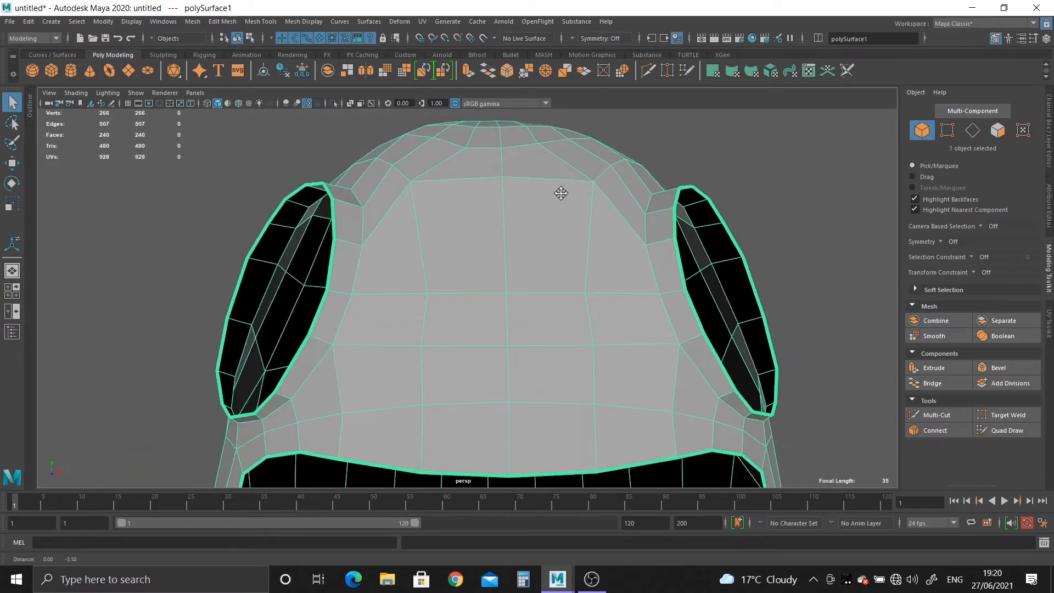
right_drag(561, 194, 546, 245)
scroll(468, 196, down, 5)
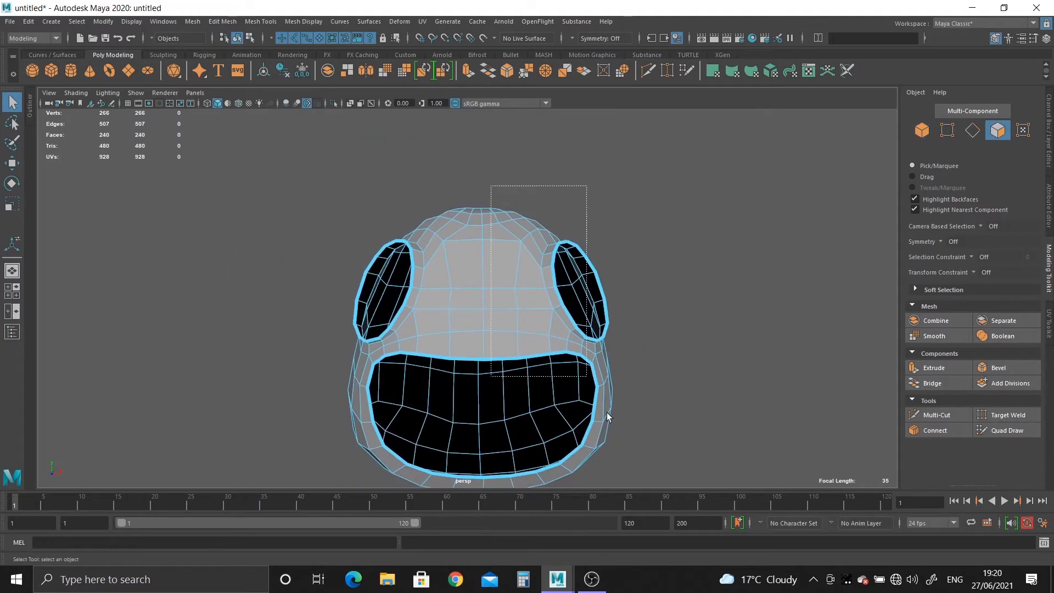
drag(607, 417, 621, 486)
key(Delete)
alt+drag(692, 348, 509, 249)
click(509, 245)
key(Delete)
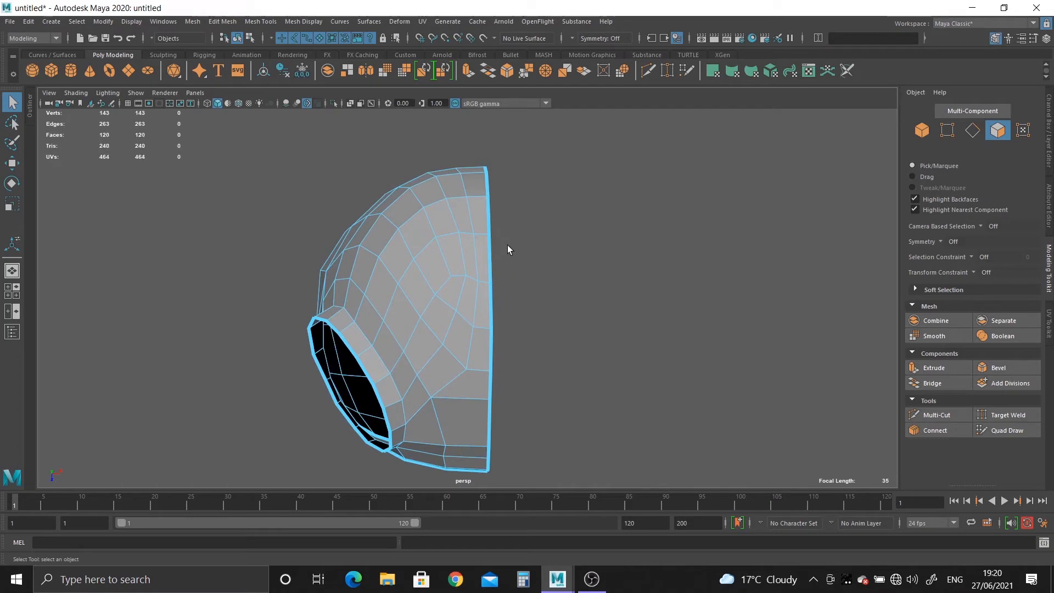
alt+drag(622, 316, 637, 216)
alt+middle_drag(638, 217, 637, 135)
scroll(540, 275, down, 1)
alt+middle_drag(541, 274, 535, 434)
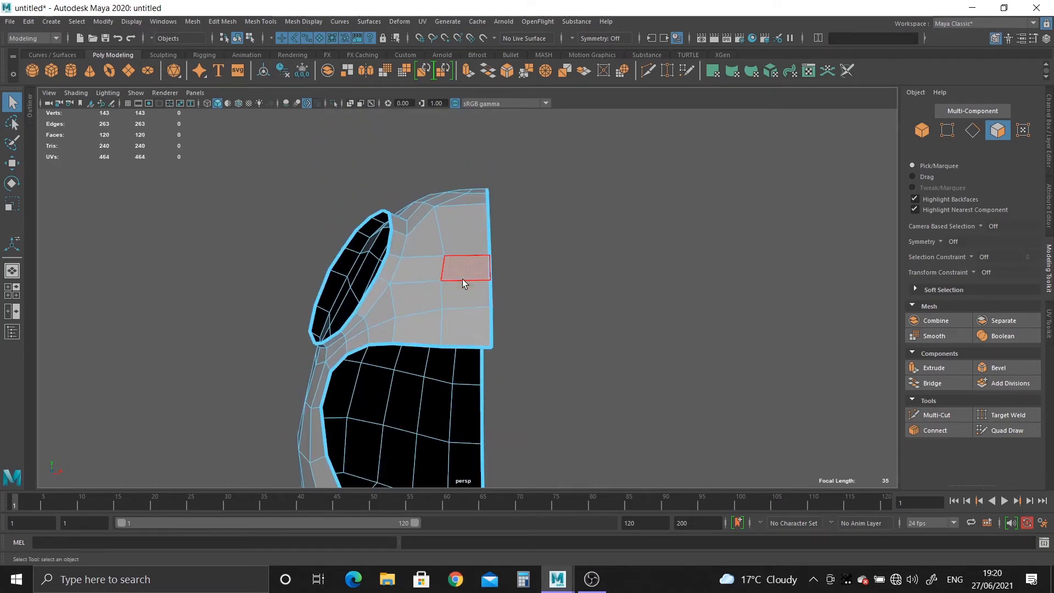
Step: Mirror the remaining half across the world X axis in the positive direction and freeze the mirrored mesh's transformations
right_drag(463, 279, 522, 245)
key(w)
alt+drag(463, 354, 462, 304)
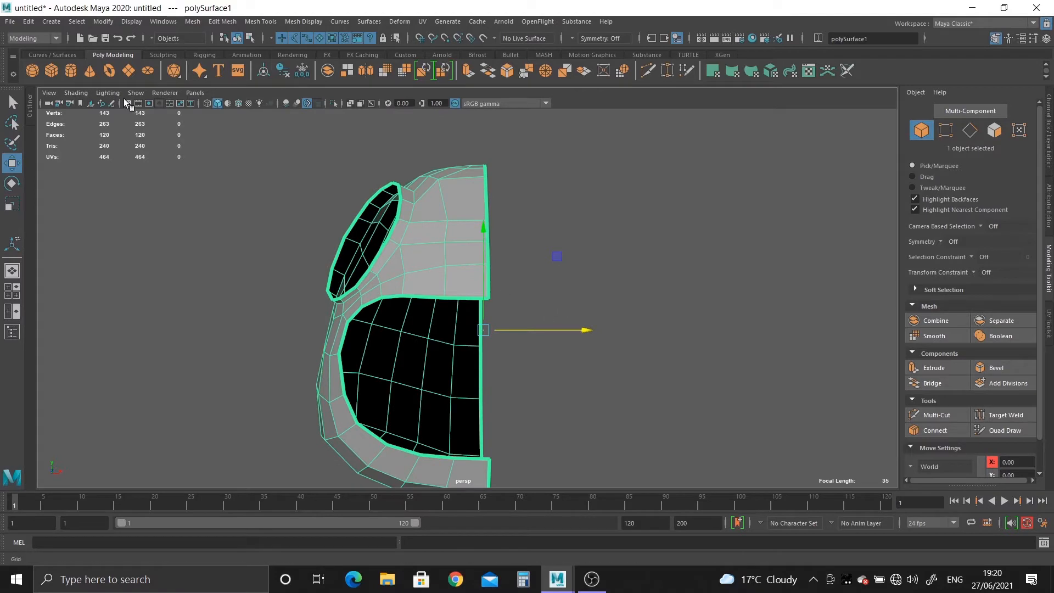
click(193, 22)
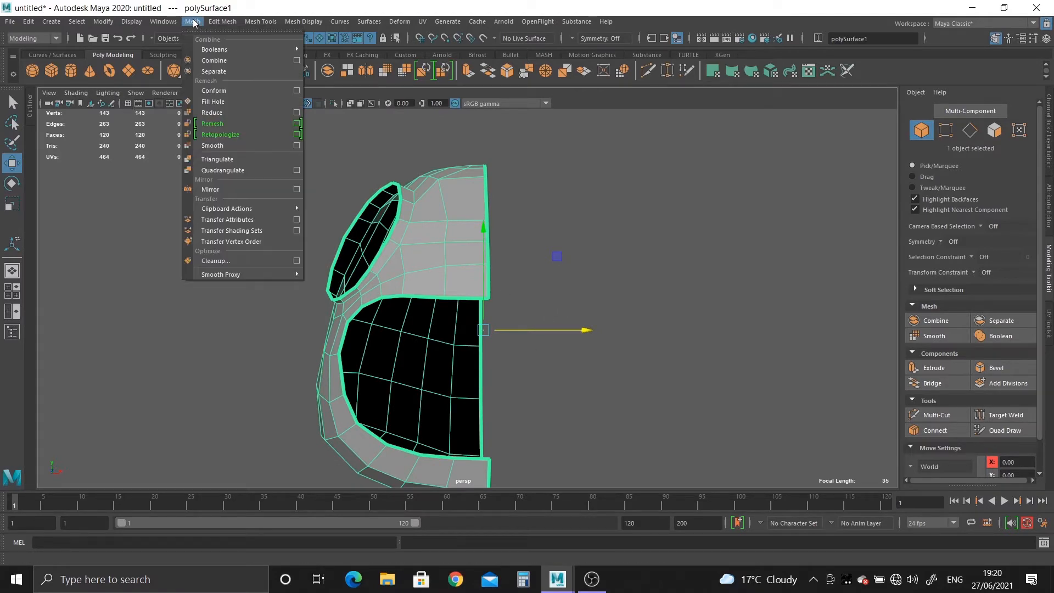
click(220, 188)
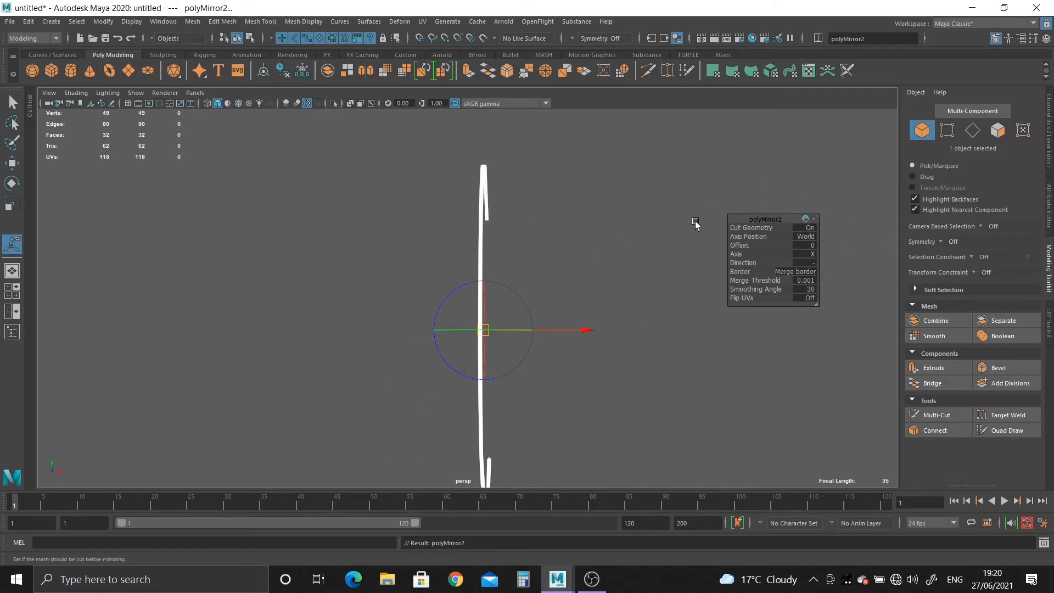
click(813, 263)
click(843, 272)
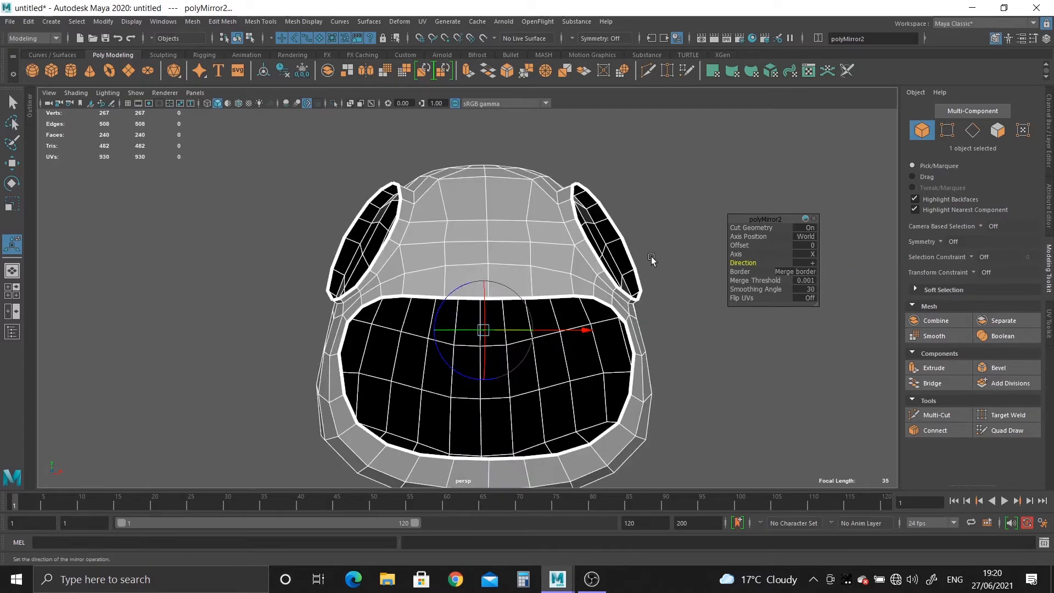
right_drag(504, 229, 565, 211)
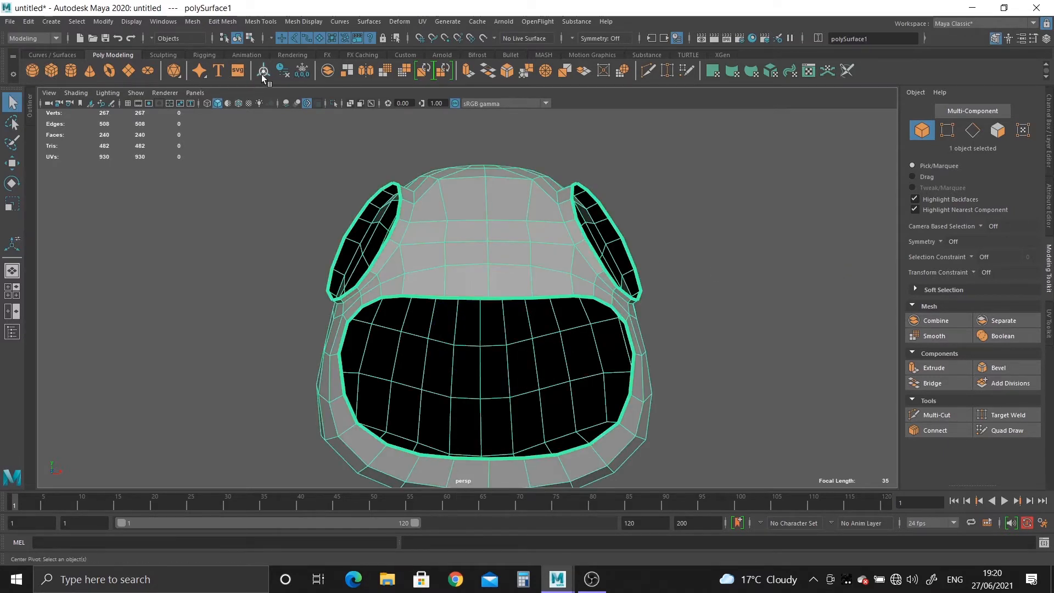
click(301, 71)
Step: Examine the mirrored mesh in smooth preview from the front and around the top of the head
key(3)
click(711, 229)
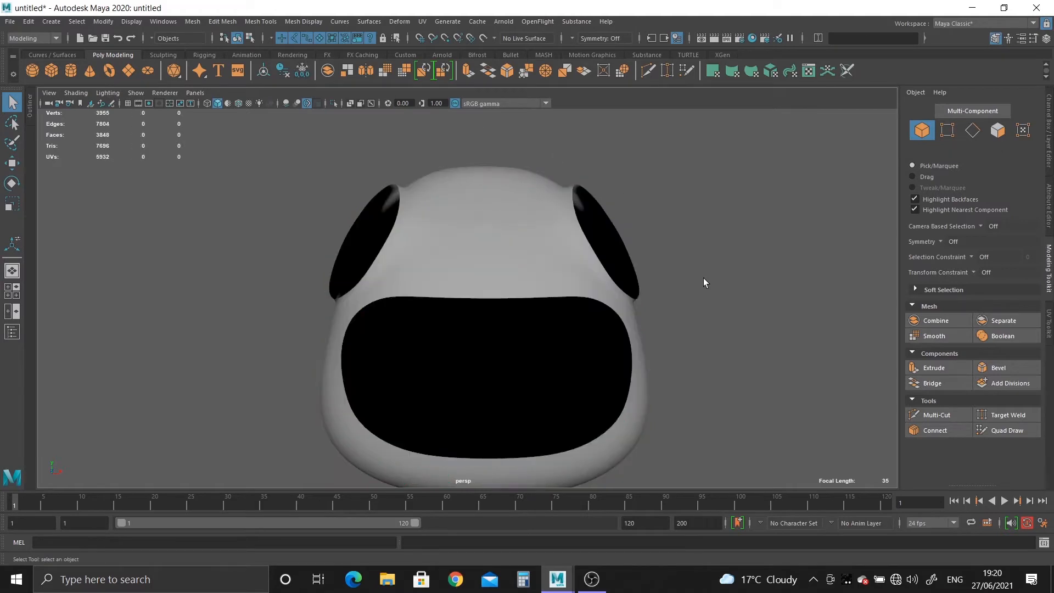
alt+drag(703, 278, 690, 335)
scroll(690, 278, up, 2)
alt+middle_drag(655, 291, 594, 395)
scroll(595, 395, up, 3)
alt+drag(594, 396, 592, 373)
Step: Select the new centre seam's edge loop and smooth its curvature with Edit Edge Flow
click(455, 239)
right_drag(466, 256, 444, 242)
double_click(443, 247)
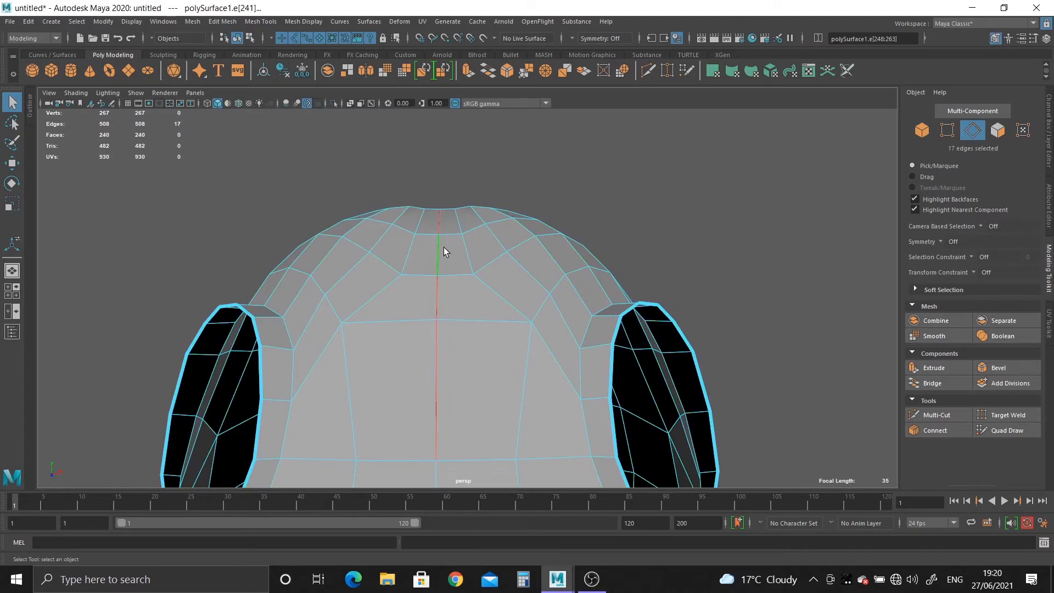
click(237, 23)
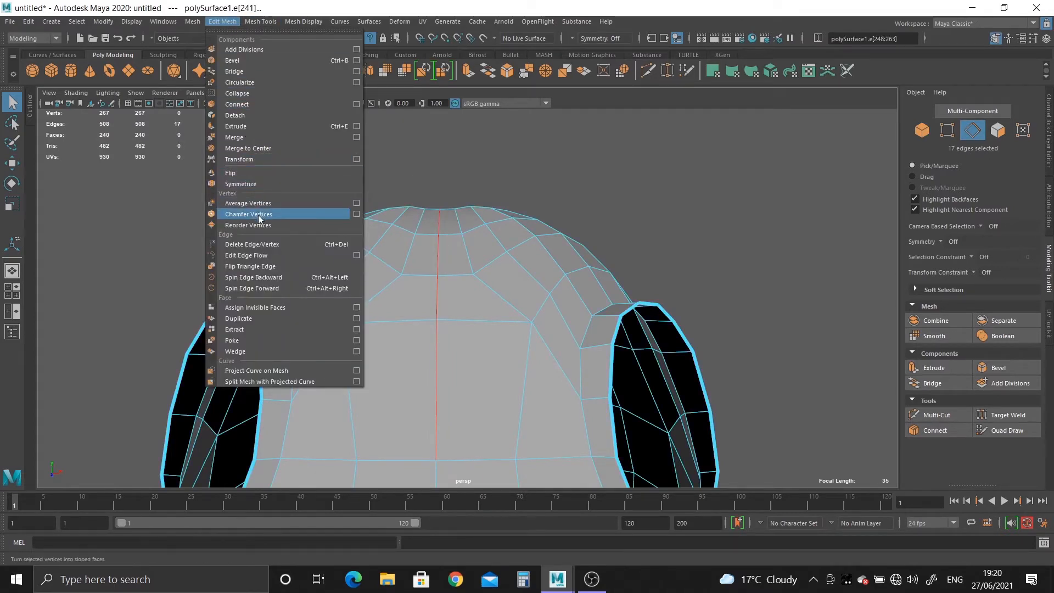
click(262, 260)
alt+drag(258, 254, 441, 194)
Step: Inspect the whole mesh from the back, top and side in smooth preview and with smoothing turned off
right_drag(441, 194, 489, 182)
key(3)
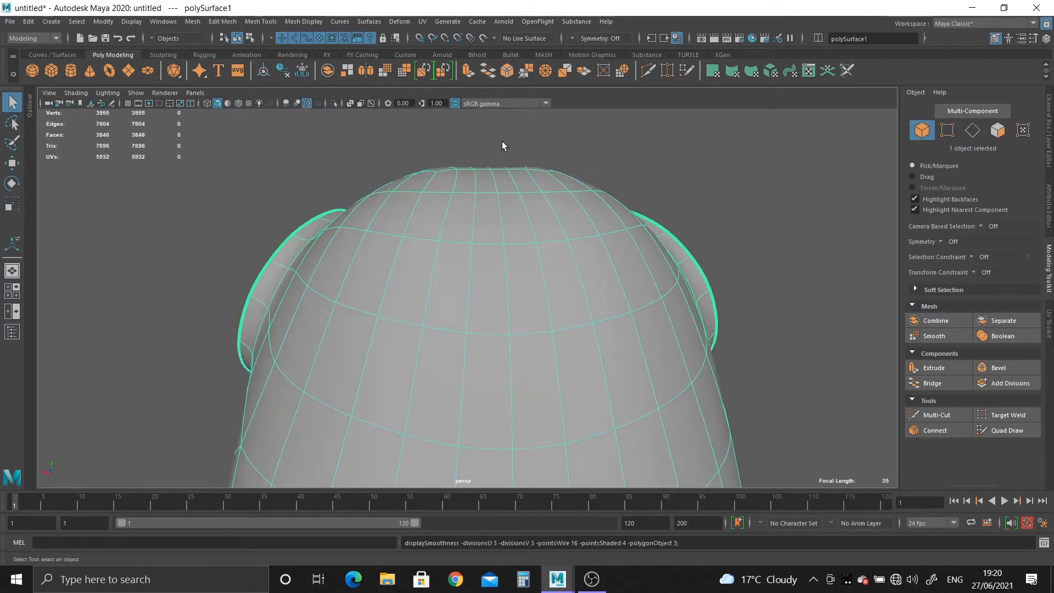
click(502, 142)
alt+right_drag(582, 255, 567, 257)
alt+drag(566, 257, 546, 320)
alt+right_drag(546, 319, 612, 370)
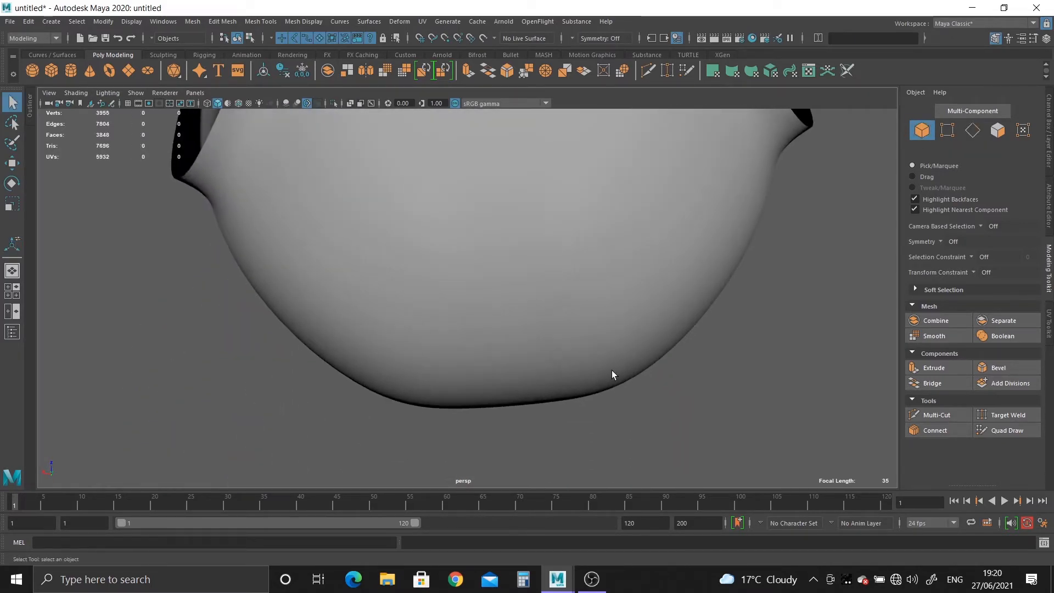
alt+drag(612, 370, 609, 382)
click(536, 253)
key(1)
alt+drag(529, 271, 615, 322)
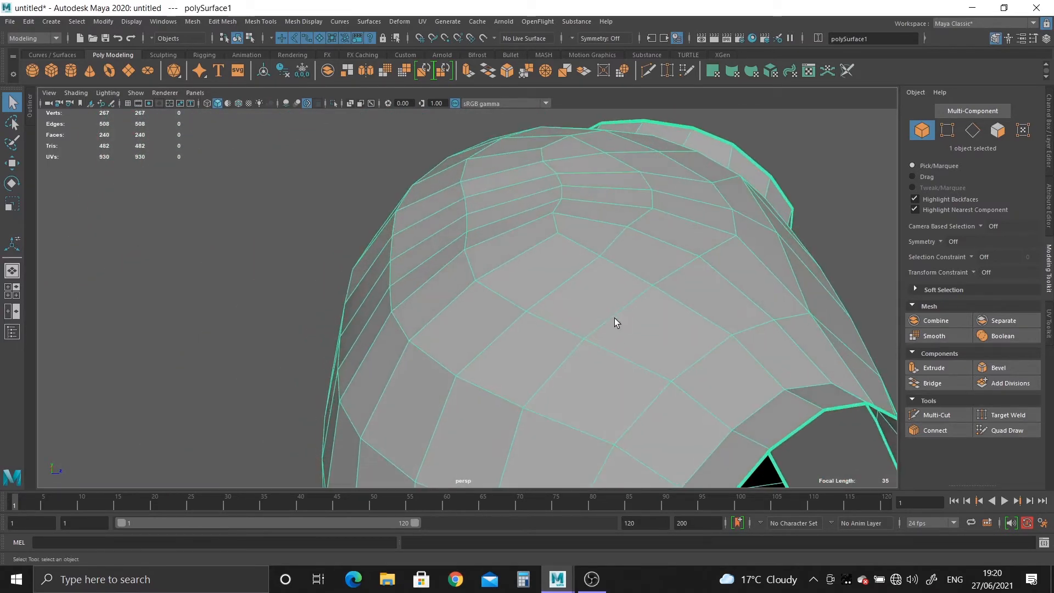
Step: Select the short edge loop across the crown of the head and even out its curvature with Edit Edge Flow
alt+middle_drag(615, 322, 582, 299)
right_drag(565, 176, 566, 144)
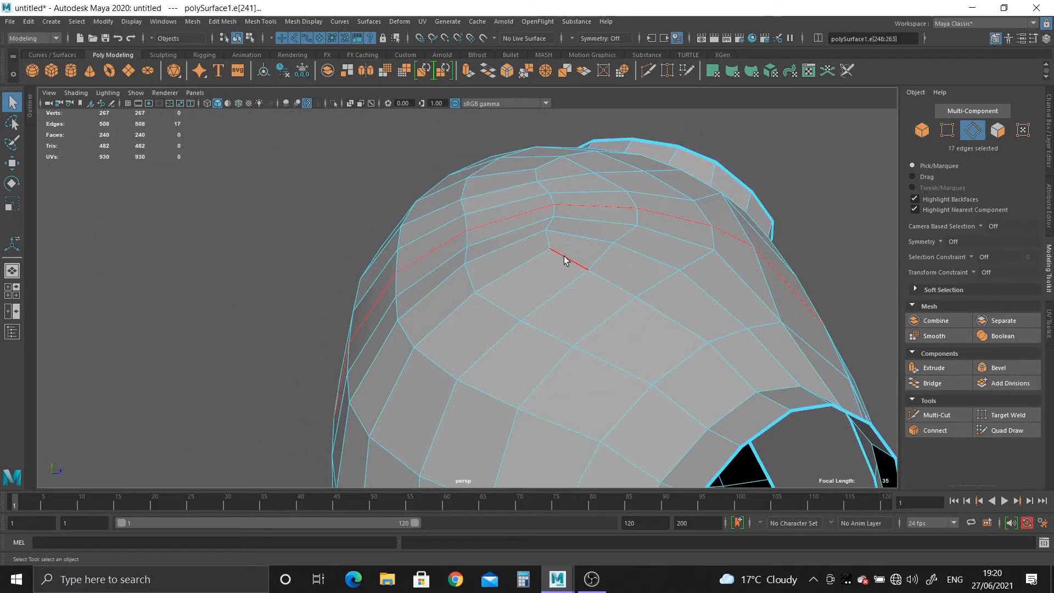
double_click(551, 239)
alt+middle_drag(622, 269, 575, 268)
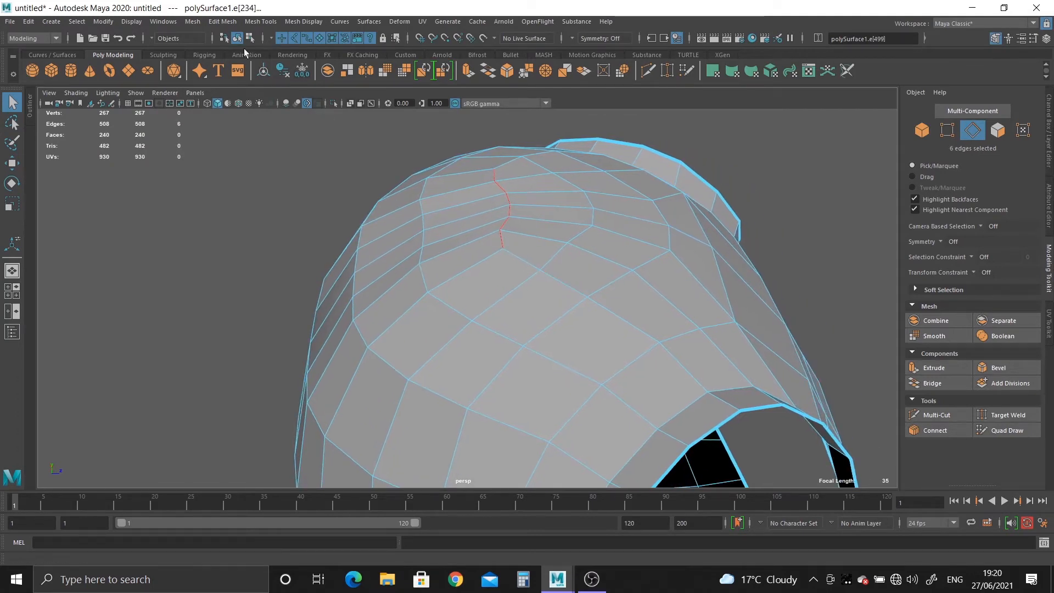
click(234, 23)
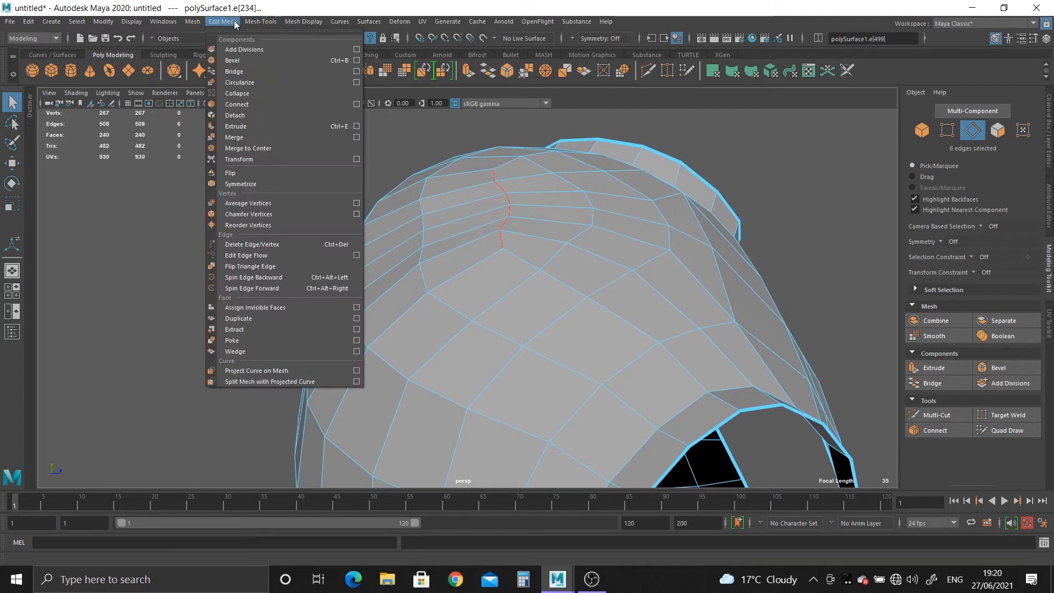
click(267, 254)
Step: Apply Edit Edge Flow repeatedly to the crosswise edge loops around the crown, alternating between neighbouring loops
alt+drag(467, 283, 590, 309)
double_click(522, 285)
key(g)
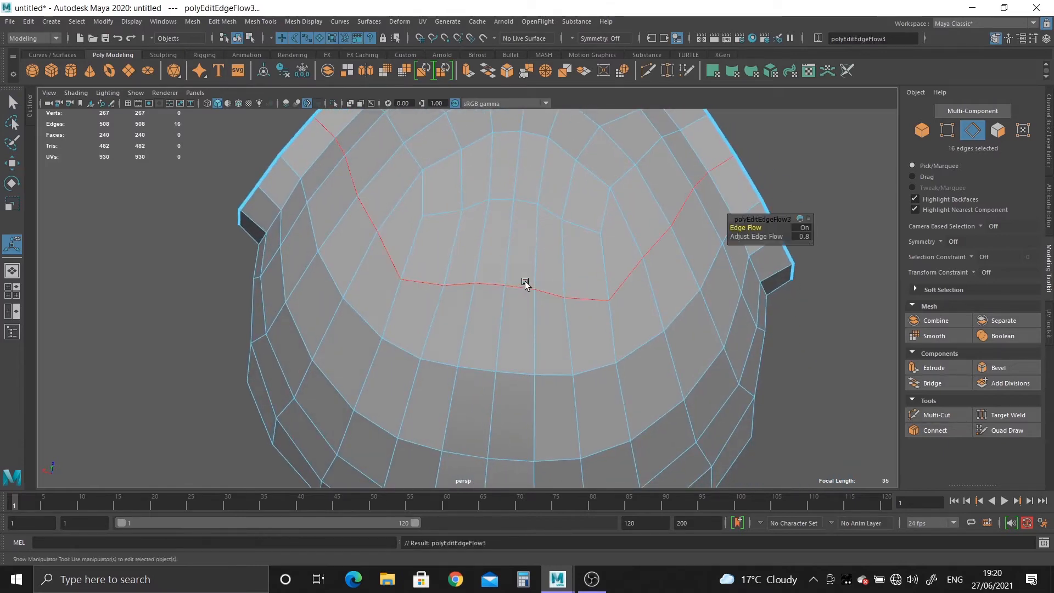
double_click(598, 185)
key(g)
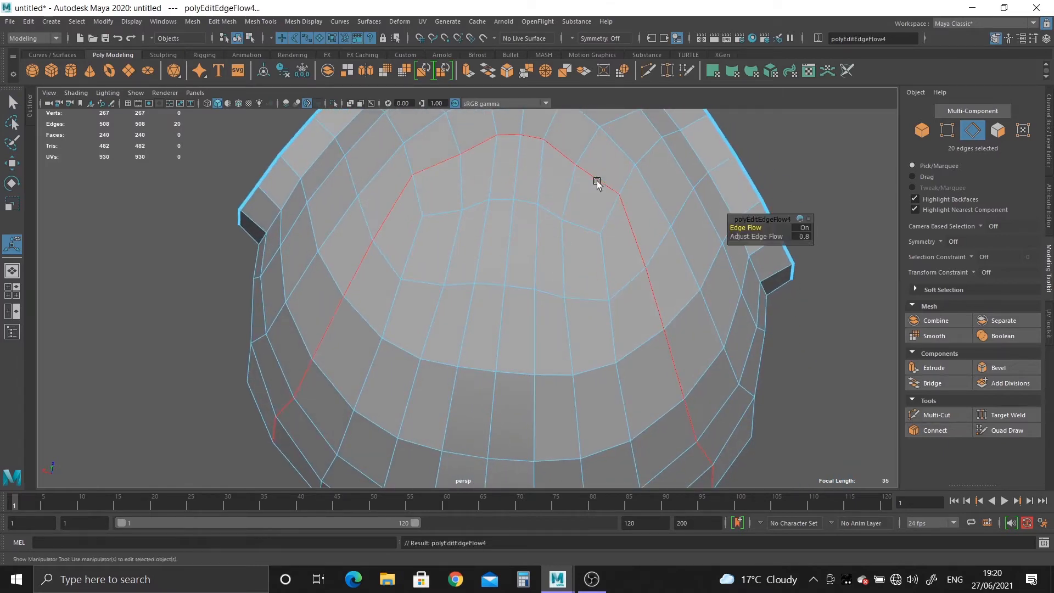
double_click(585, 226)
key(g)
double_click(596, 180)
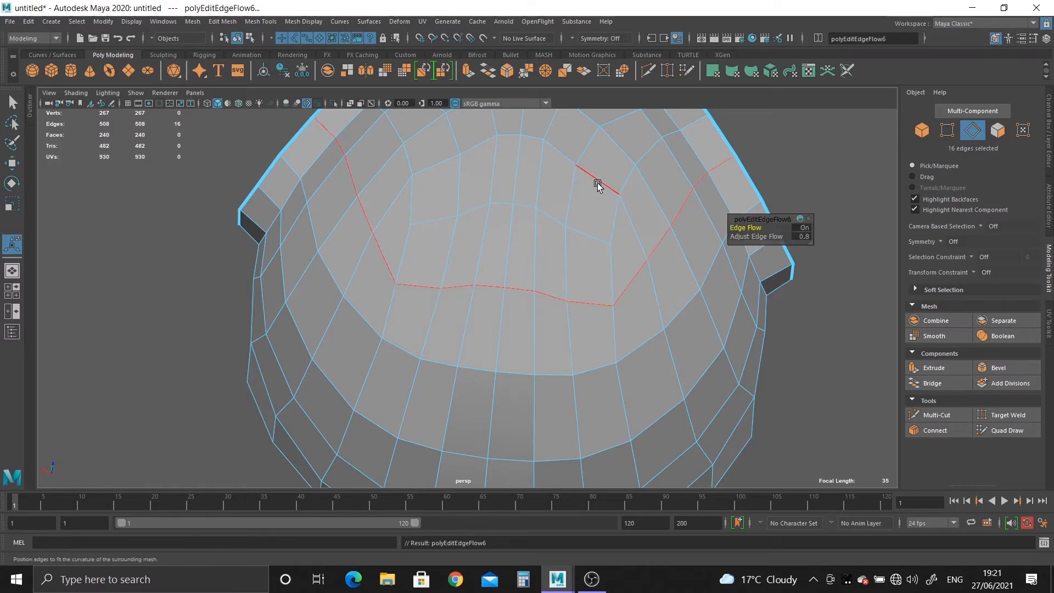
key(g)
Step: Apply Edit Edge Flow to the centre line and the neighbouring lengthwise edge loops on both sides of the forehead
alt+drag(577, 218, 428, 266)
double_click(449, 259)
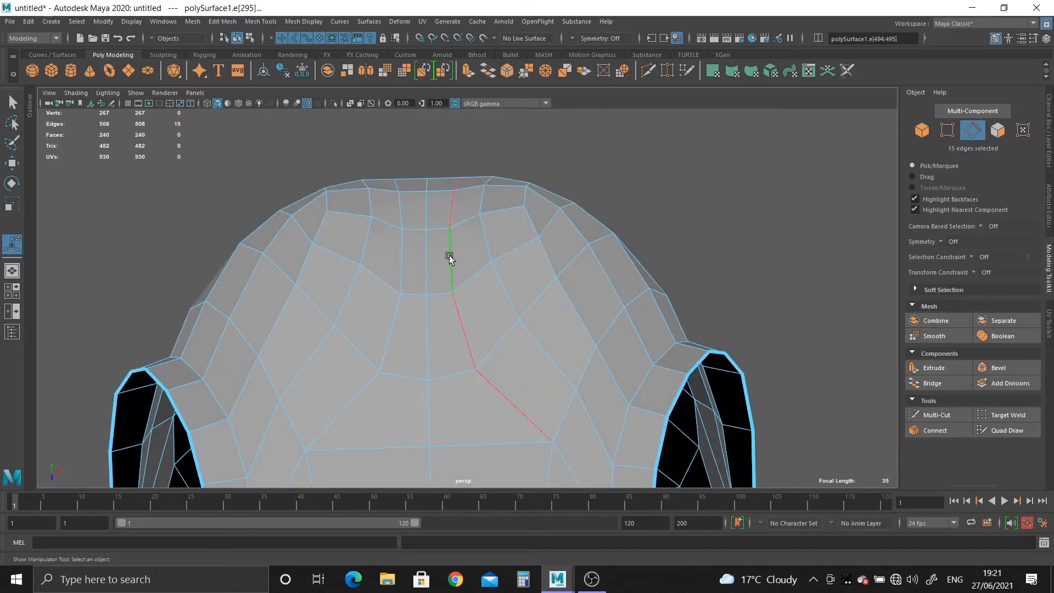
key(g)
double_click(403, 264)
key(g)
double_click(426, 264)
key(g)
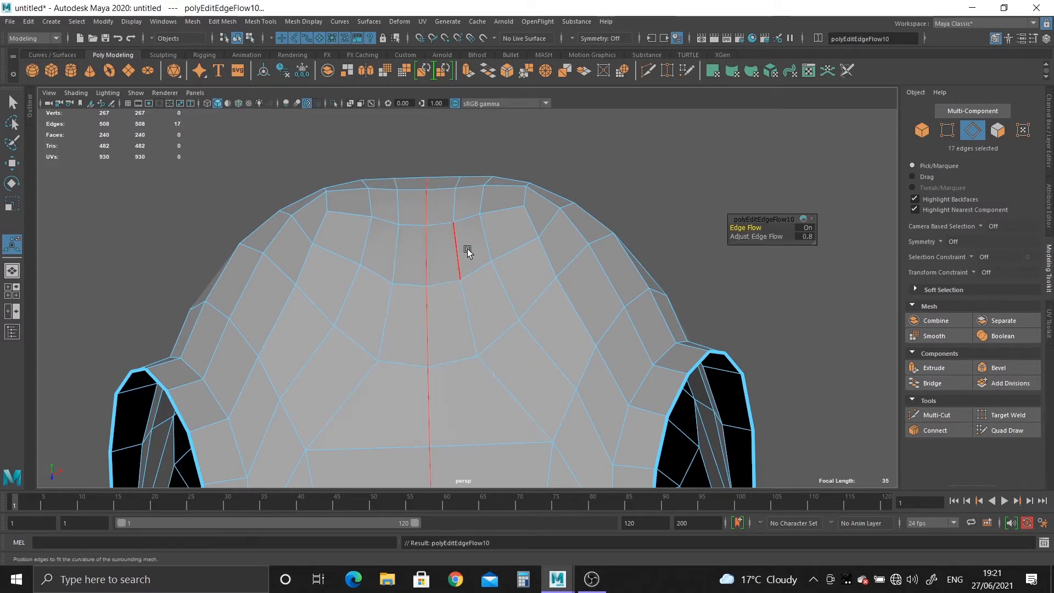
double_click(485, 241)
key(g)
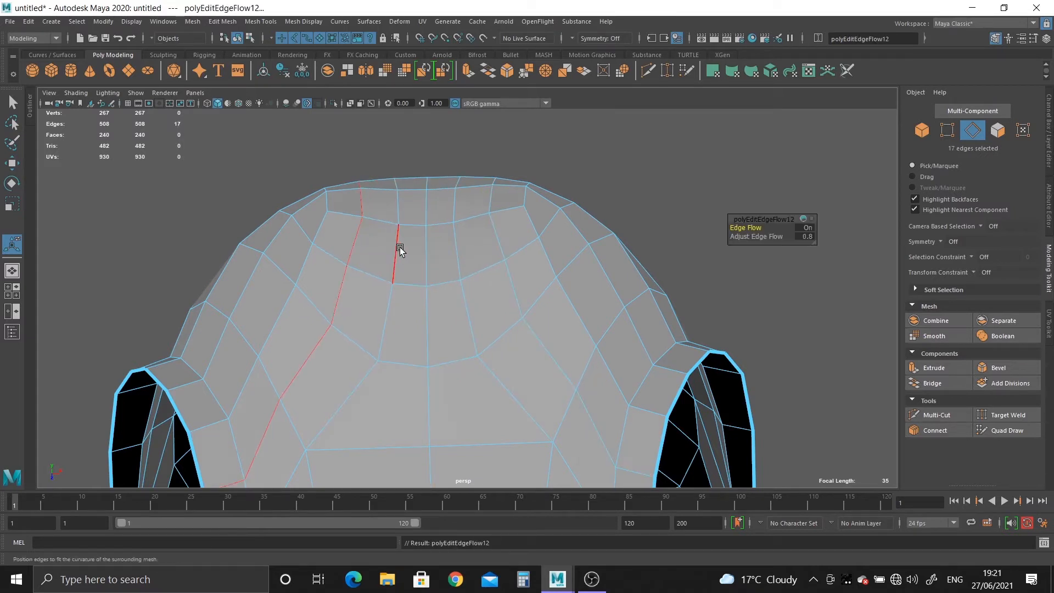
double_click(399, 248)
key(g)
click(426, 248)
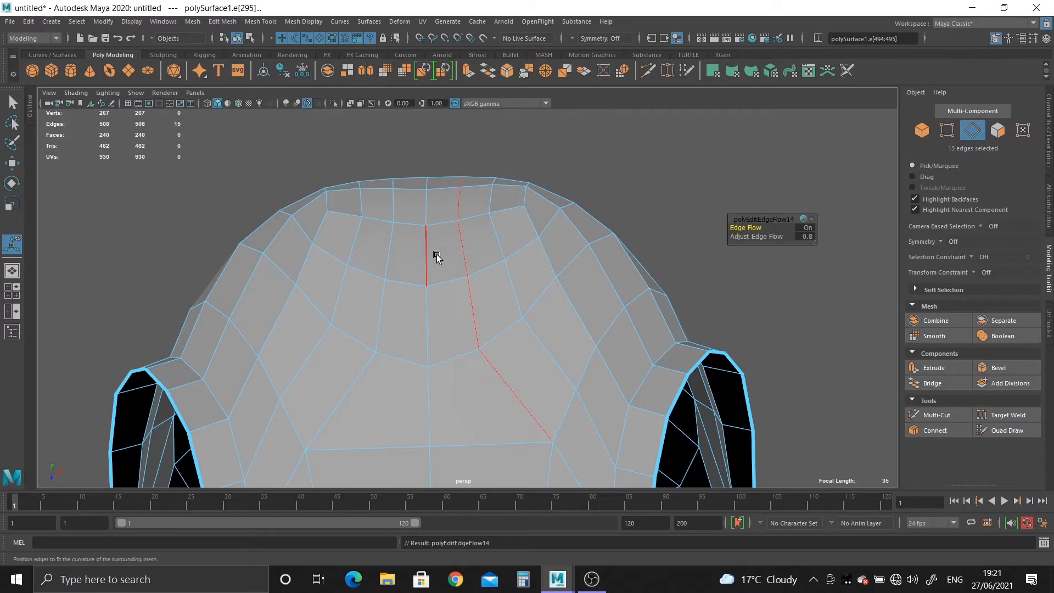
alt+drag(391, 295, 479, 254)
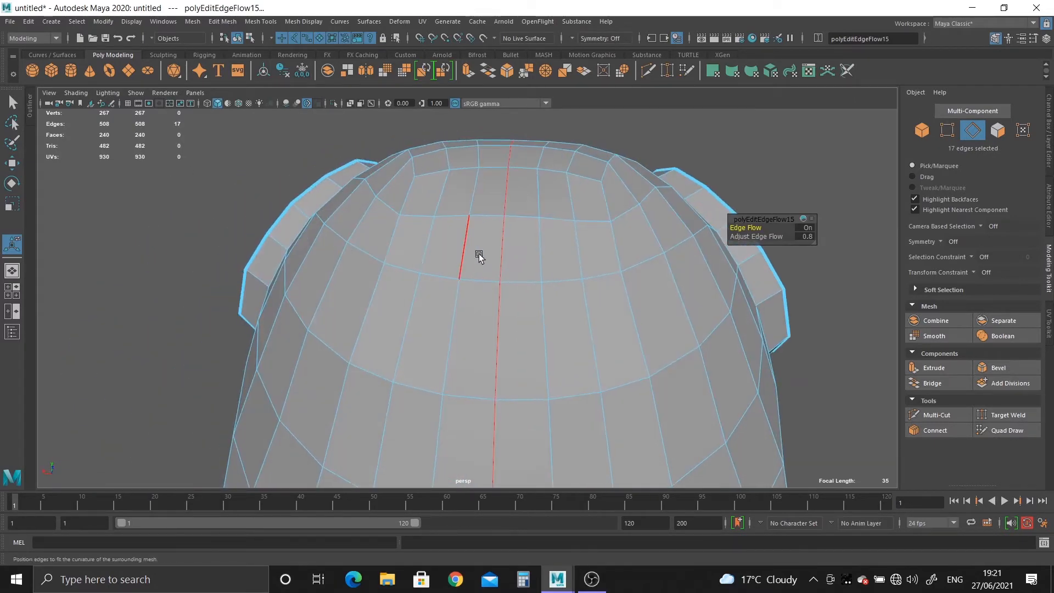
Step: Examine the head's crown and front in smooth preview with nothing selected
right_drag(478, 254, 522, 226)
key(3)
key(alt+d)
scroll(501, 364, down, 3)
alt+drag(501, 365, 498, 255)
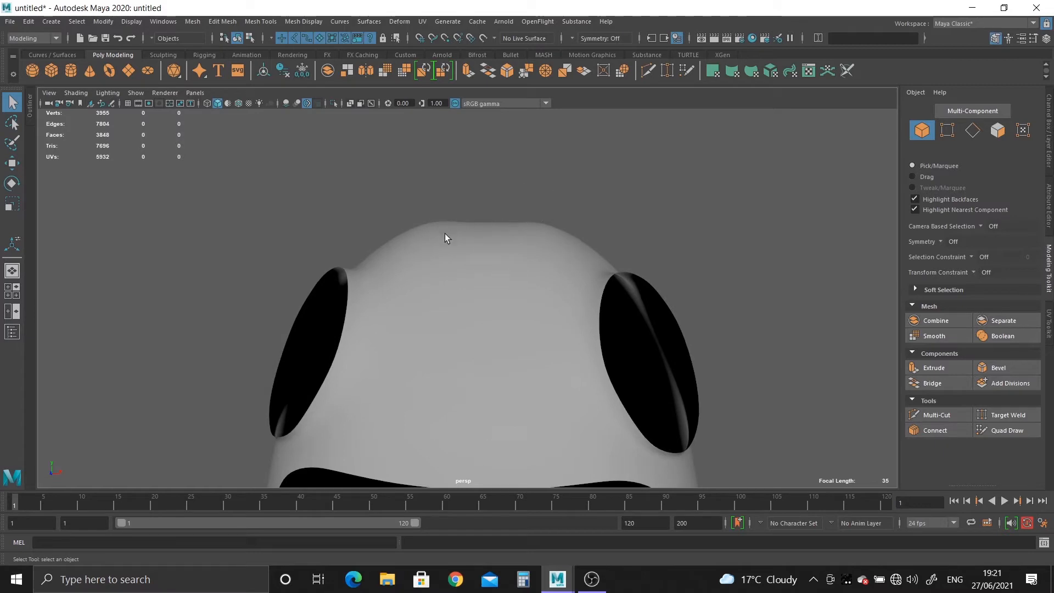
alt+drag(445, 236, 546, 245)
alt+middle_drag(546, 245, 555, 278)
scroll(586, 322, up, 3)
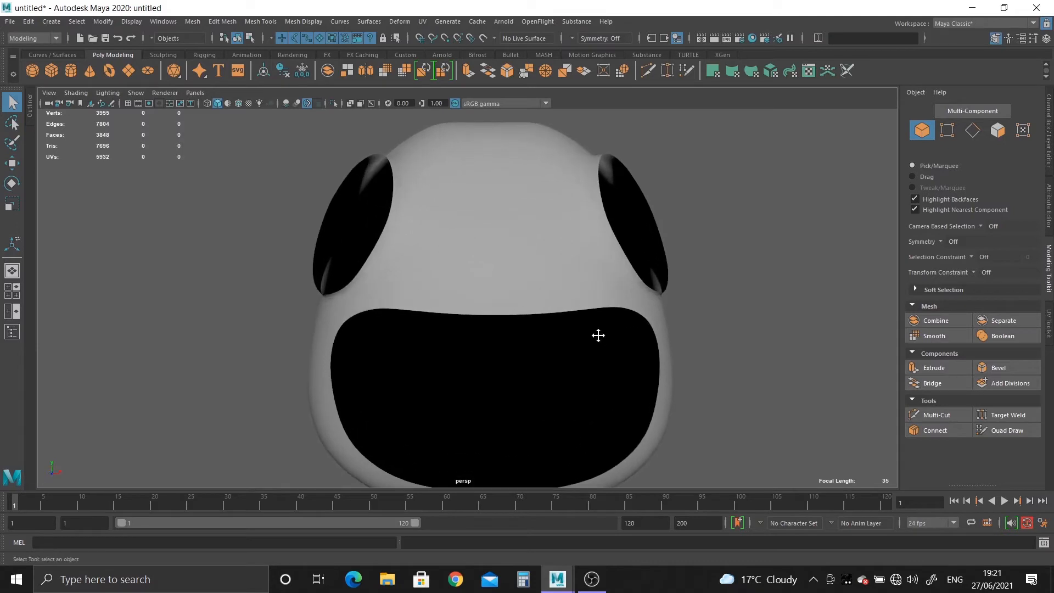
alt+middle_drag(599, 336, 561, 335)
Step: Make layer1 visible to show the eye sphere inside its socket
click(1049, 142)
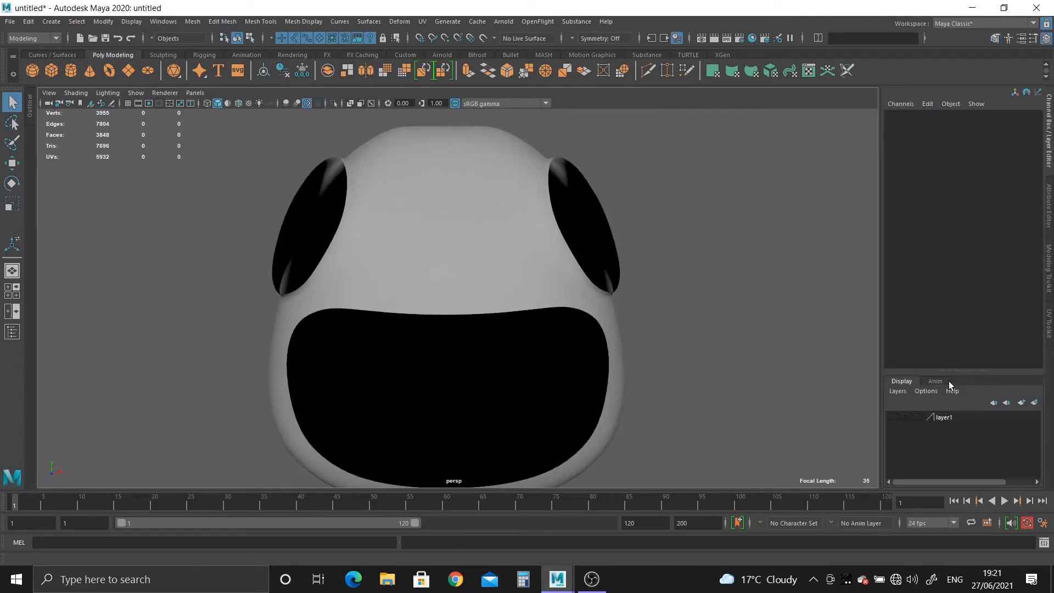
click(894, 417)
alt+drag(784, 362, 532, 233)
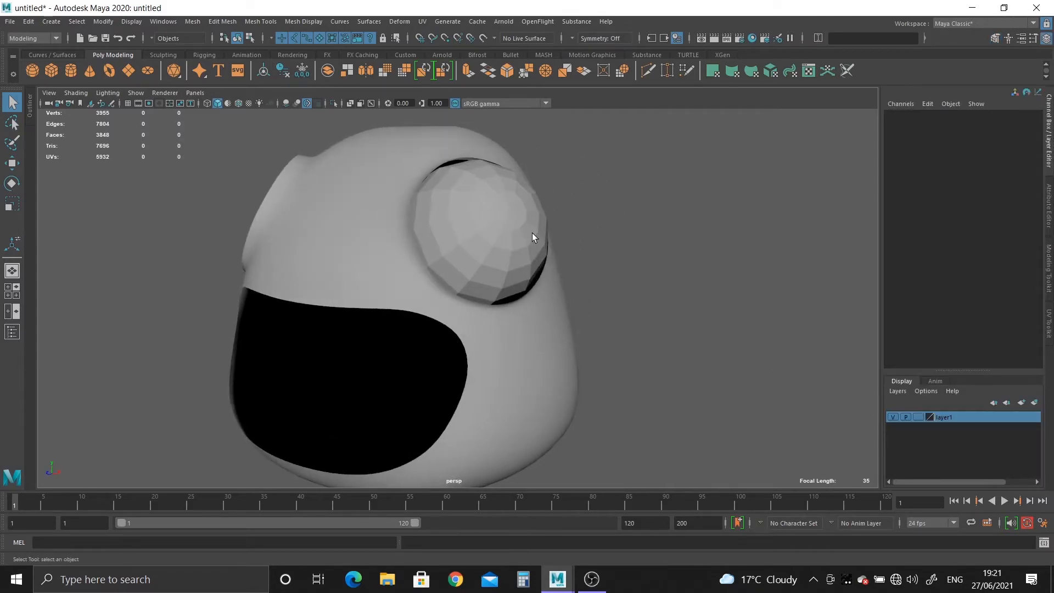
Step: Show the l_eye sphere in smooth preview and rotate it freehand within its socket
click(536, 235)
click(657, 303)
click(473, 230)
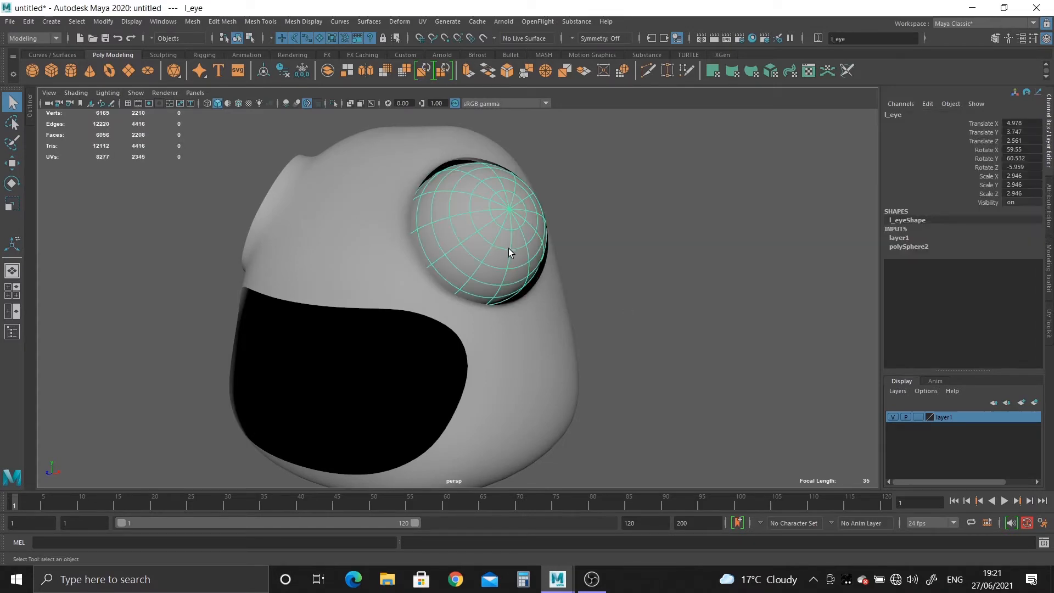
key(e)
alt+drag(520, 243, 594, 238)
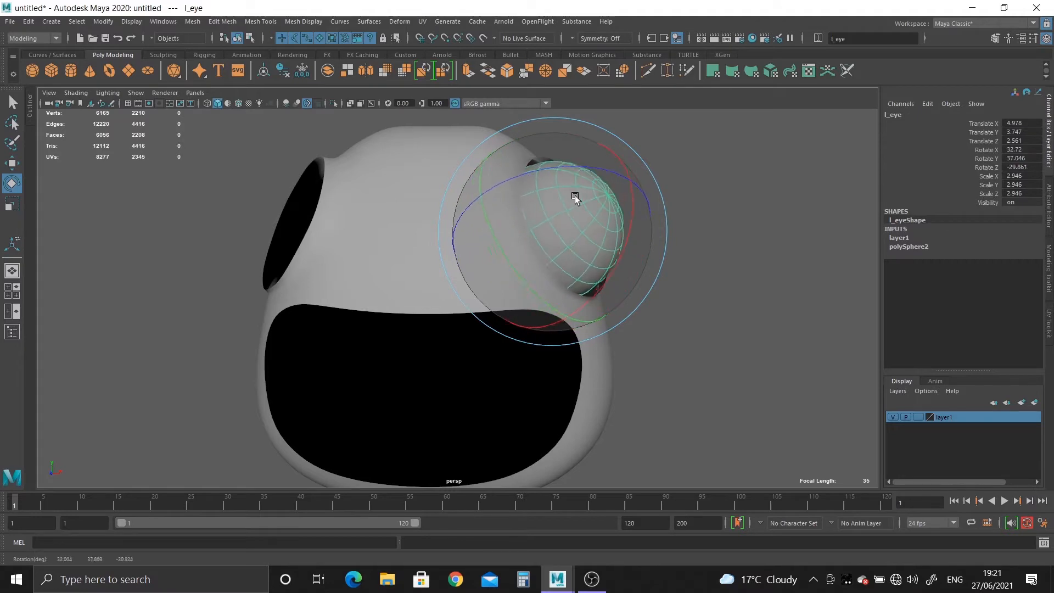
click(720, 313)
Step: Extrude the border edge loop of the l_eye socket on the unsmoothed head and scale it inward to about 0.85
alt+drag(720, 313, 604, 299)
scroll(582, 308, up, 5)
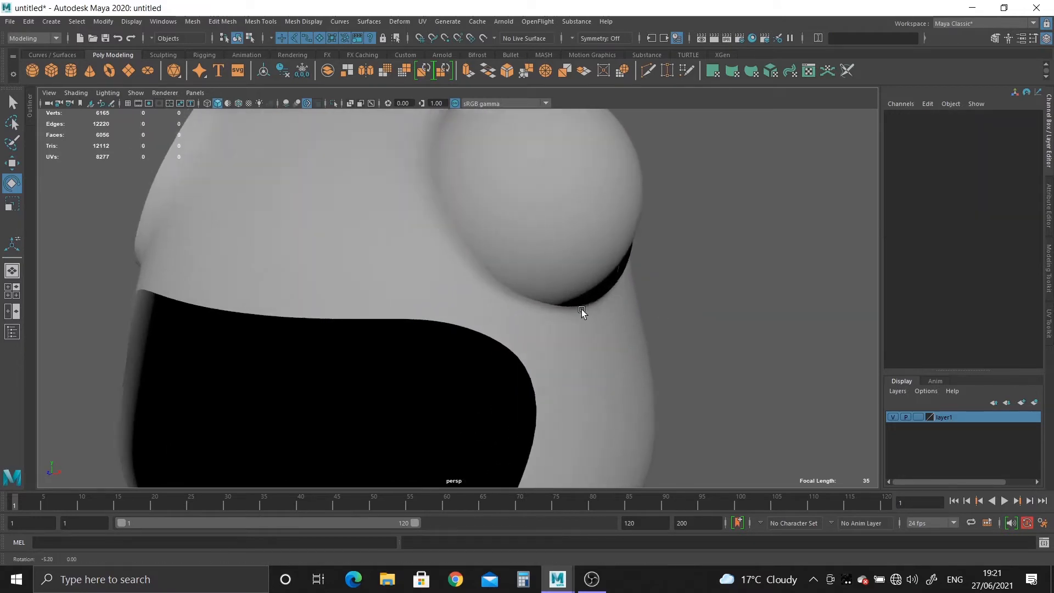
click(504, 270)
alt+middle_drag(514, 186, 514, 312)
key(1)
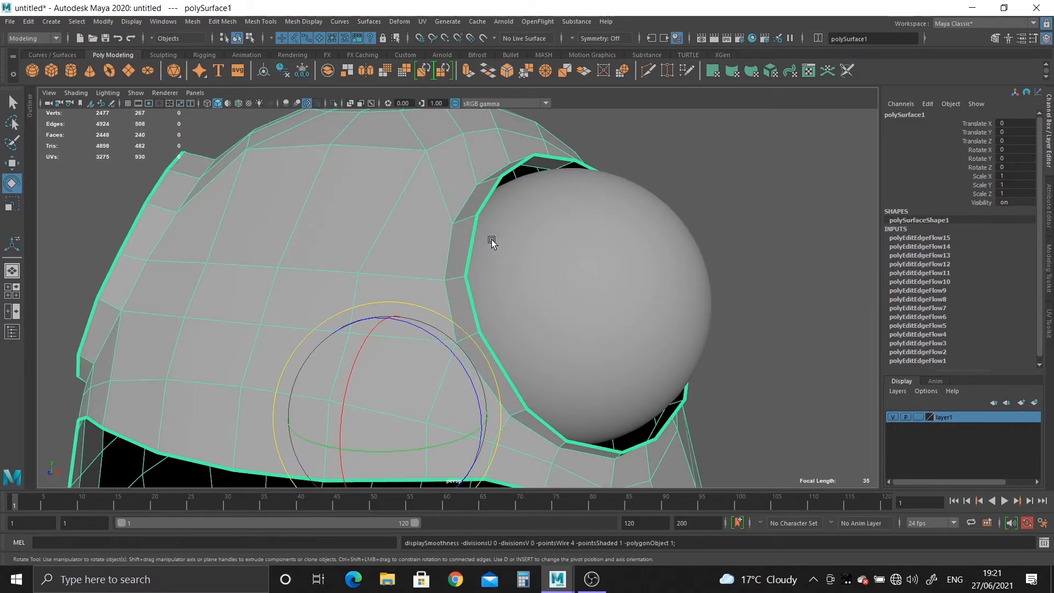
right_click(471, 201)
click(471, 171)
double_click(492, 195)
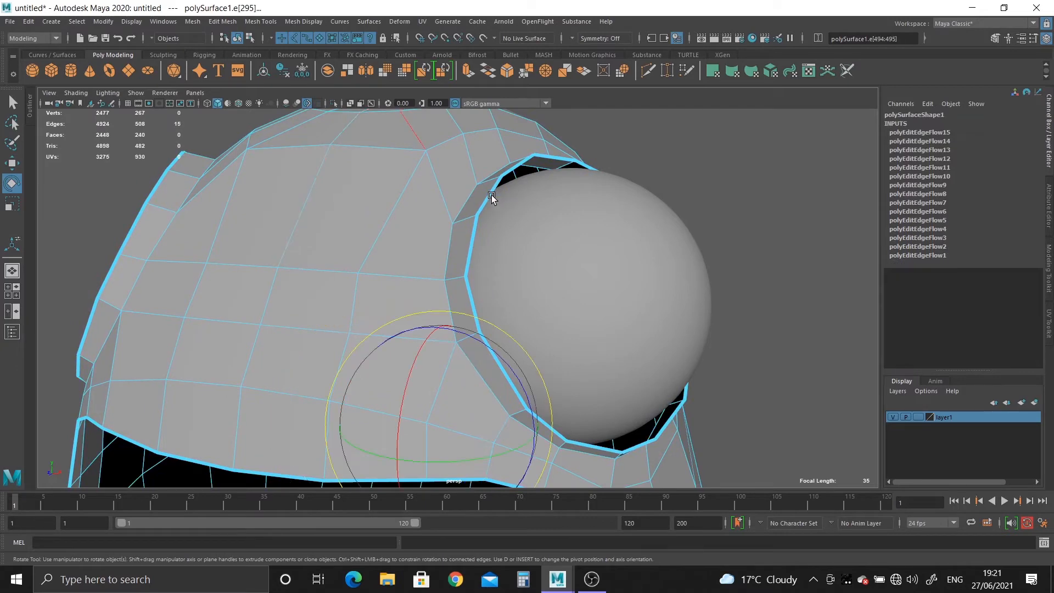
double_click(484, 195)
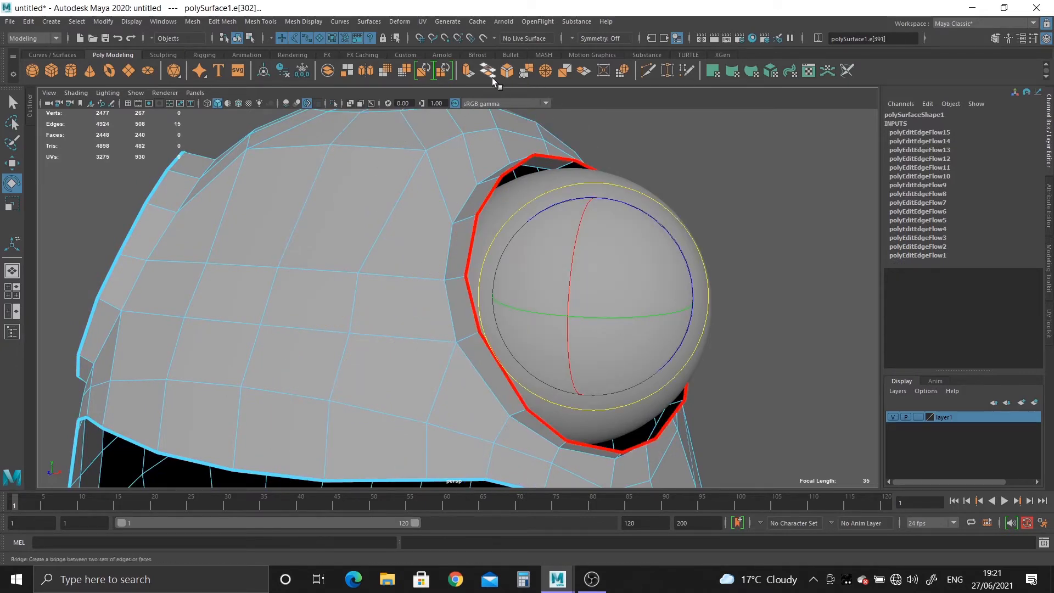
click(468, 71)
key(r)
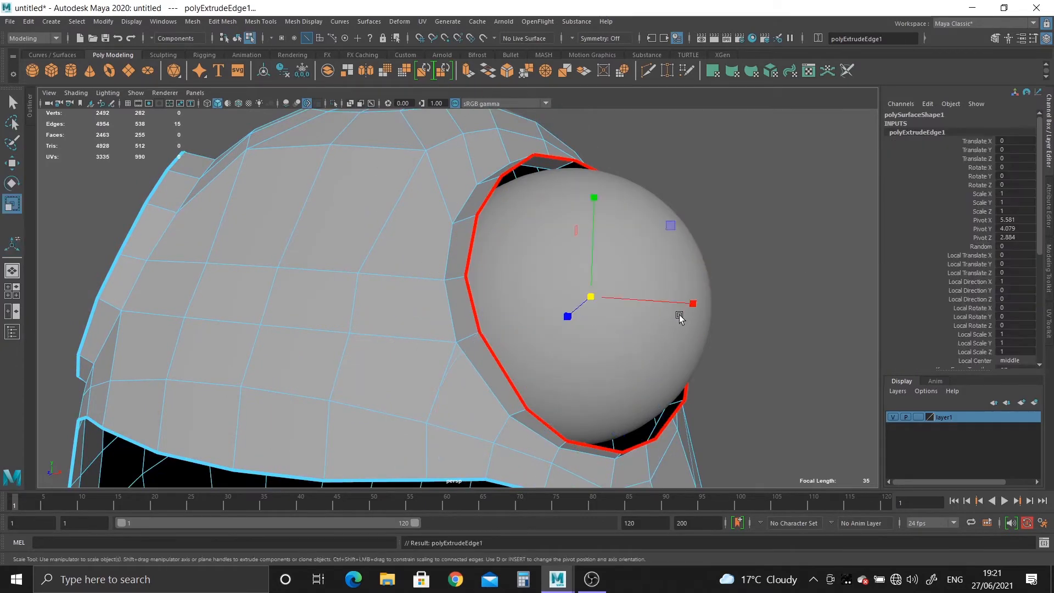
middle_drag(613, 309, 562, 296)
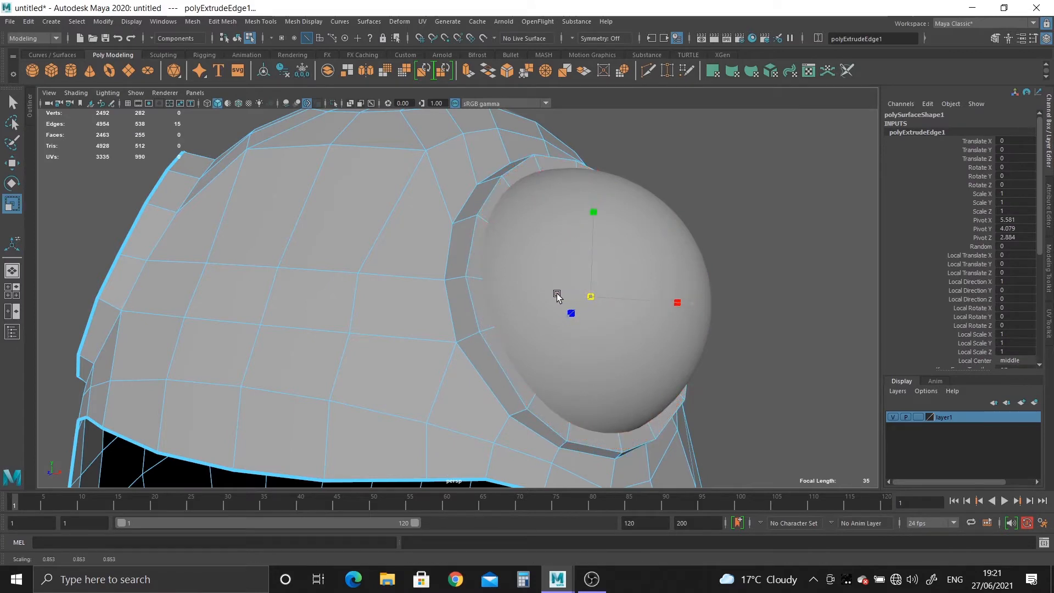
Step: Inspect the new inner rim around the eye sphere in smooth preview from several angles
right_drag(428, 229, 470, 189)
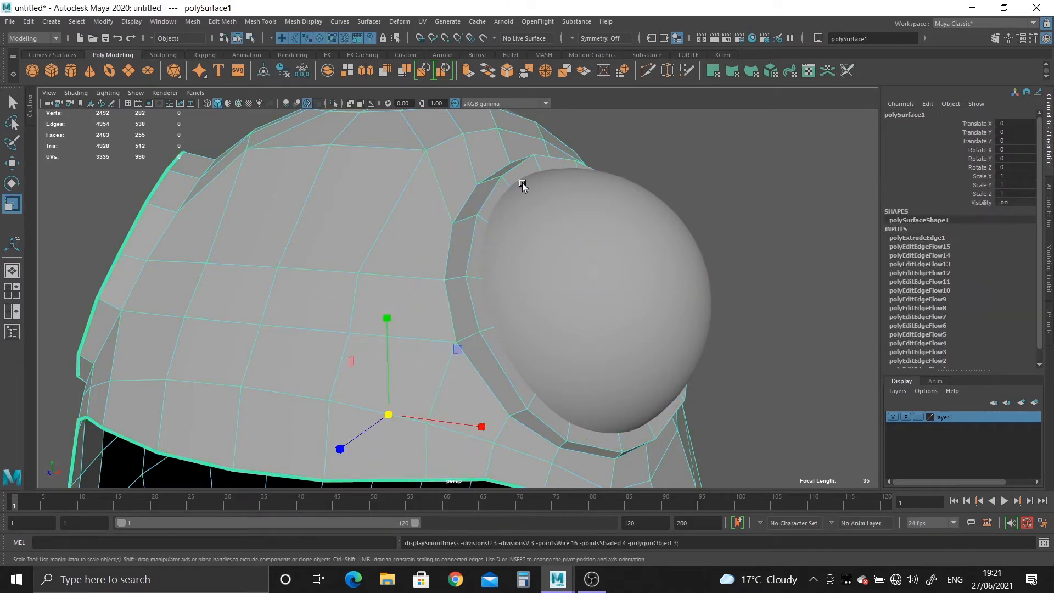
key(3)
click(732, 308)
scroll(732, 308, down, 5)
alt+drag(571, 264, 566, 225)
alt+right_drag(566, 225, 648, 346)
alt+drag(544, 239, 538, 292)
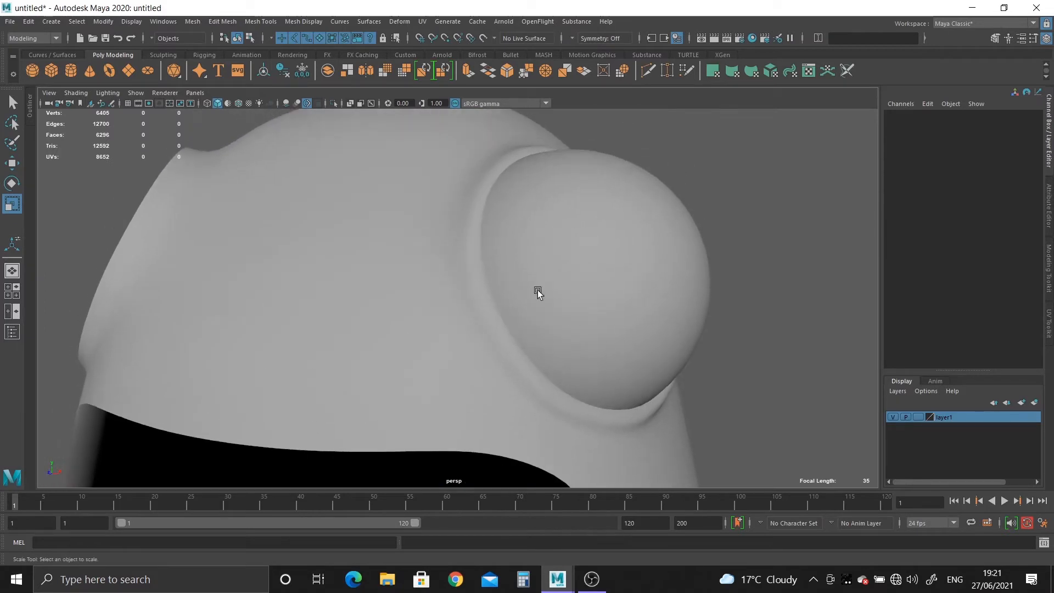
alt+right_drag(539, 292, 556, 336)
Step: Bevel the edge loop where the eye rim meets the unsmoothed head, with fraction 0.5 and one segment
click(466, 272)
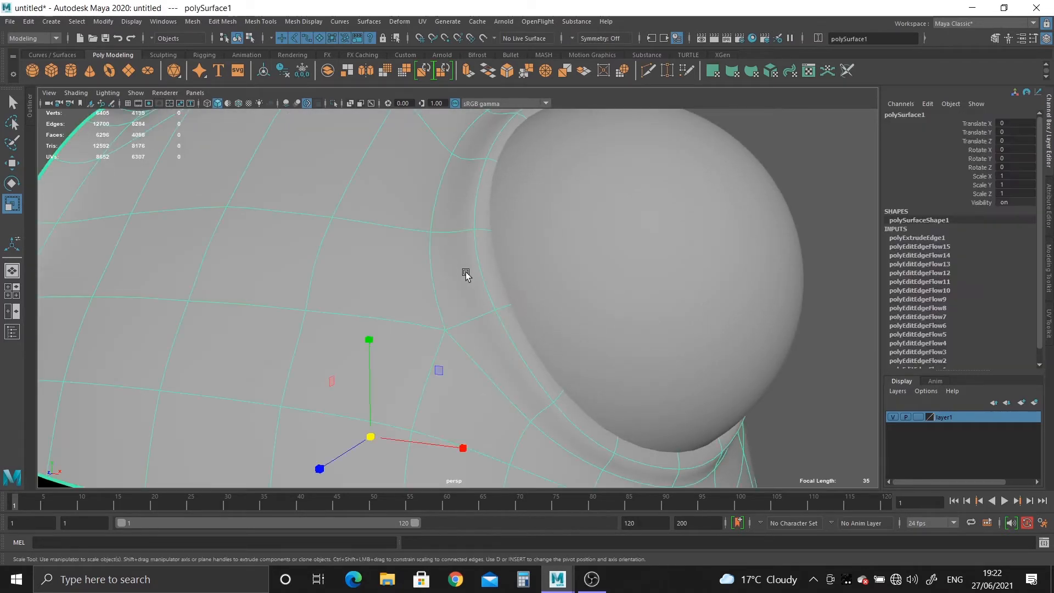
key(1)
right_drag(450, 213, 451, 162)
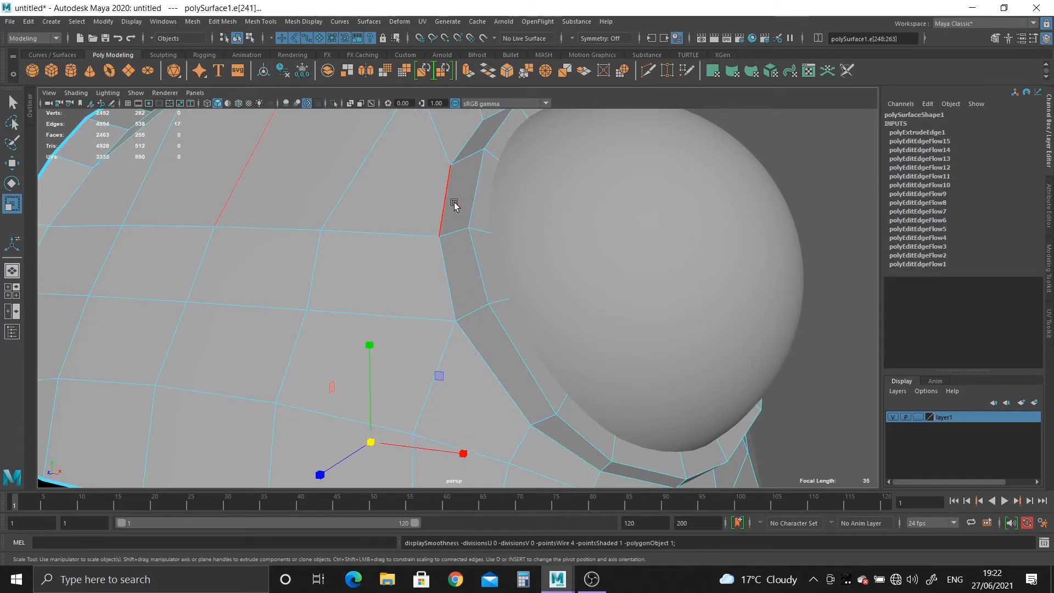
alt+drag(454, 205, 485, 236)
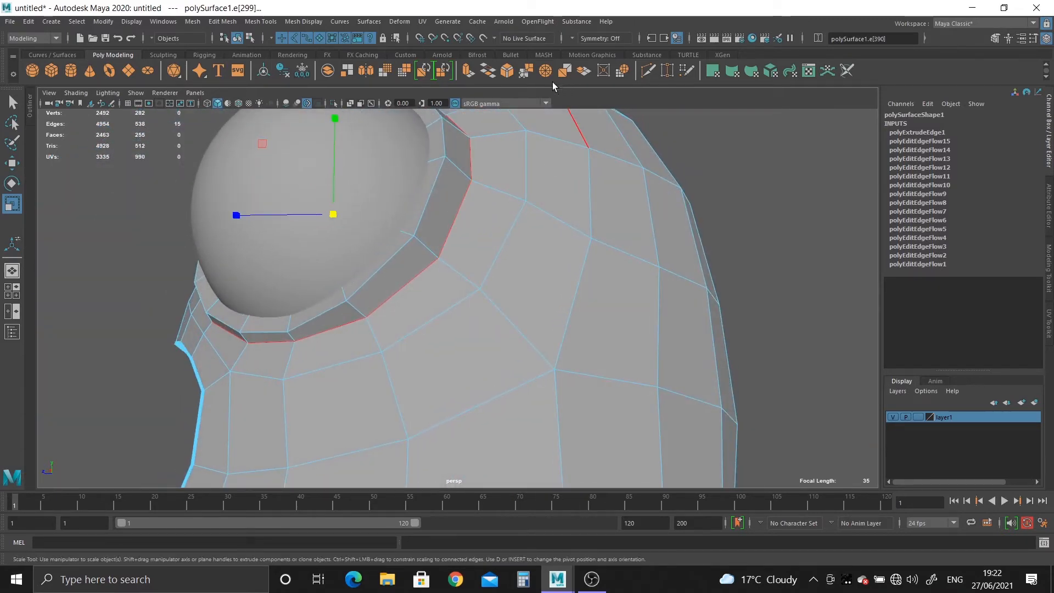
key(ctrl+b)
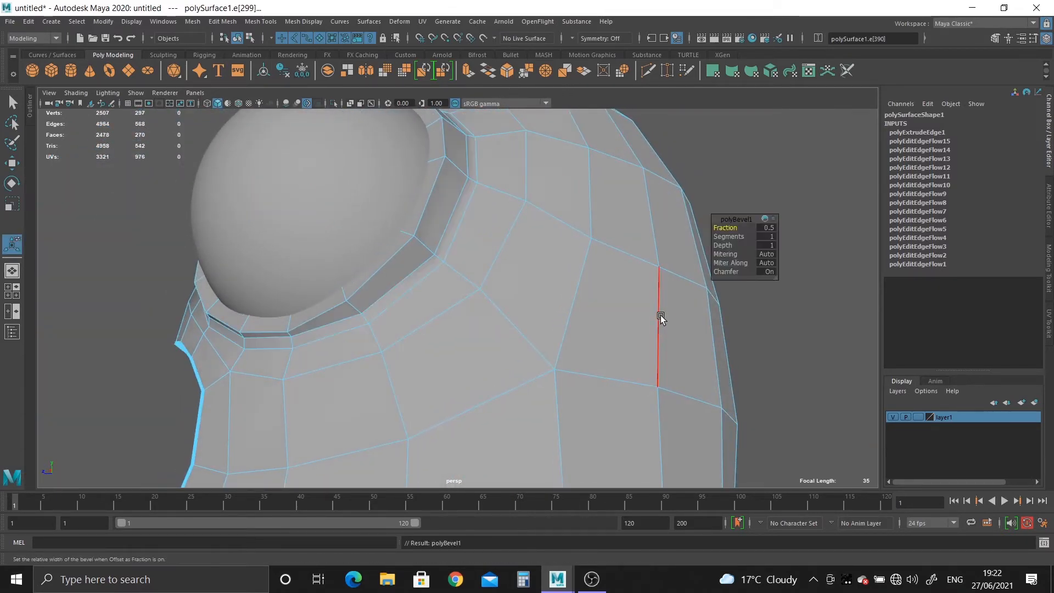
Step: Examine the sharpened crease around the eye rim in smooth preview, from the full head to a close-up
alt+drag(631, 295, 454, 196)
right_drag(454, 195, 460, 159)
key(q)
key(3)
click(751, 311)
alt+right_drag(796, 396, 667, 332)
alt+drag(667, 332, 685, 354)
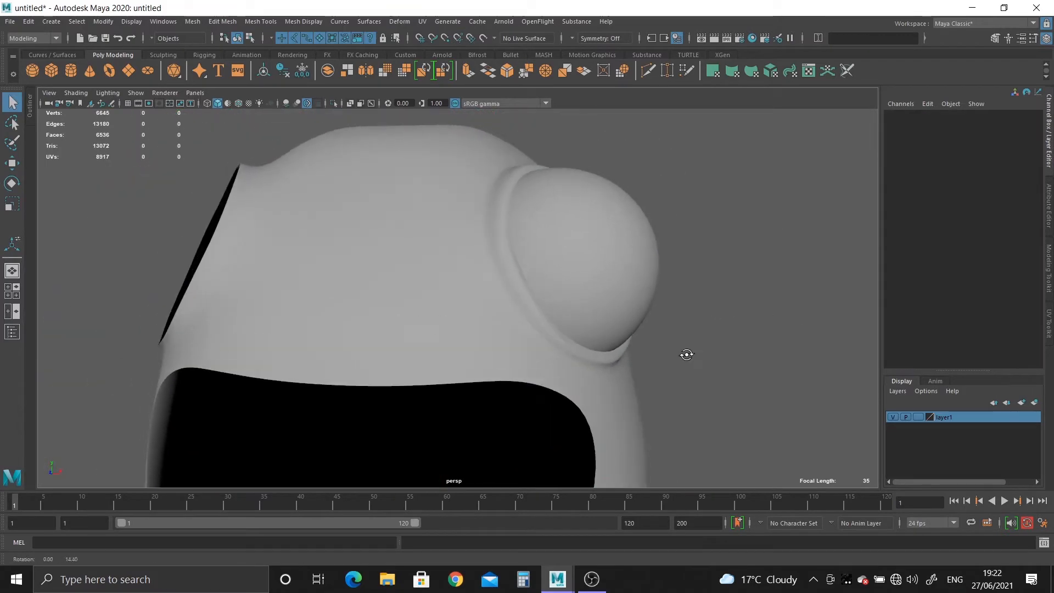
alt+right_drag(685, 354, 767, 423)
alt+drag(692, 299, 565, 296)
alt+right_drag(566, 297, 610, 311)
Step: Bevel the eye rim's front ridge edge loop with fraction 0.5 and one segment, and check the rim in smooth preview
click(450, 236)
key(1)
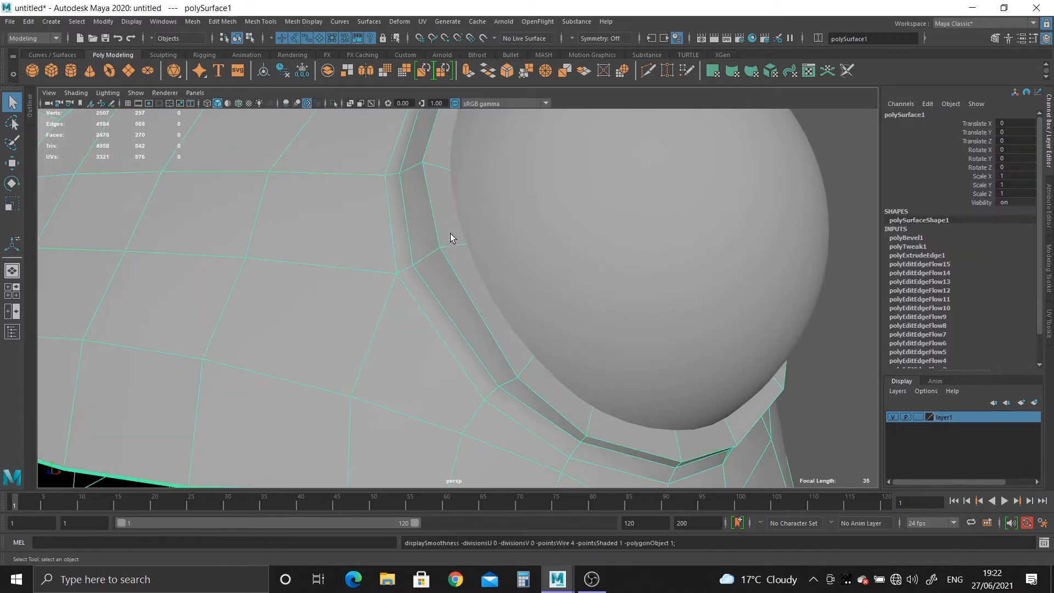
right_drag(449, 216, 441, 173)
click(433, 205)
double_click(433, 205)
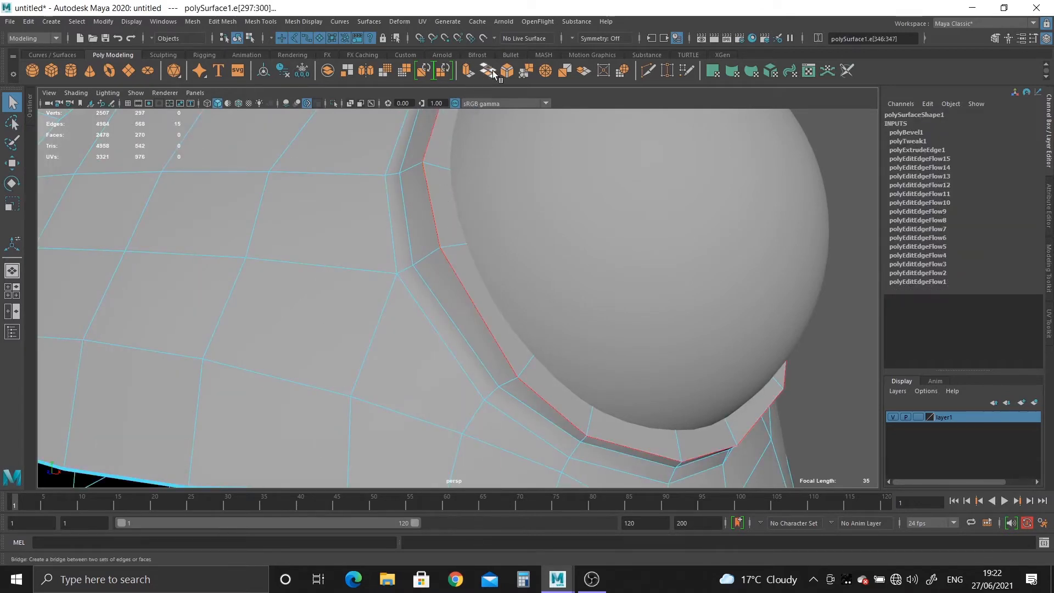
key(ctrl+b)
right_drag(407, 209, 422, 197)
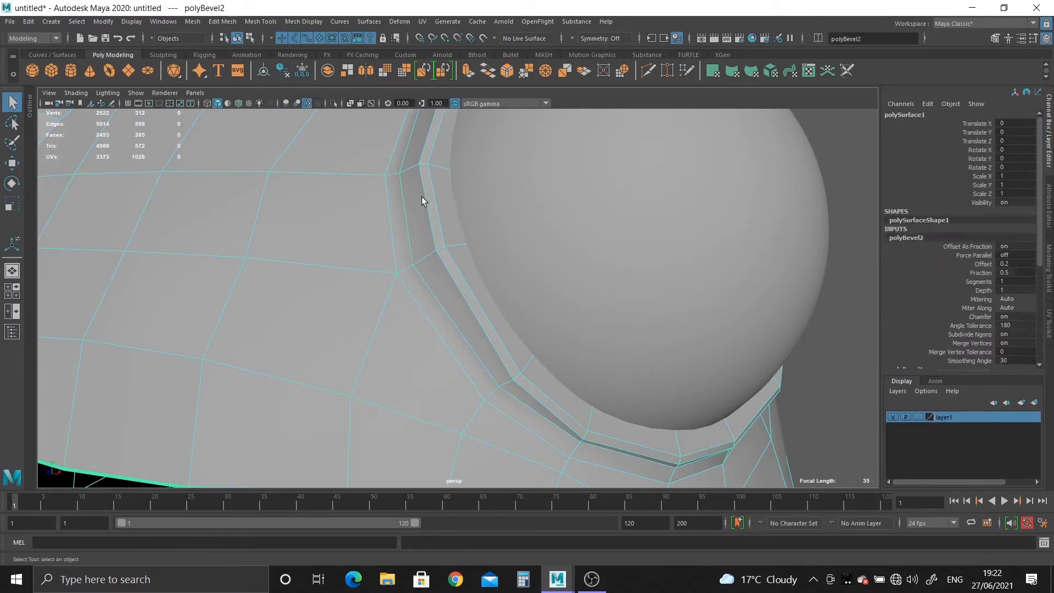
key(3)
scroll(459, 237, down, 5)
click(694, 314)
alt+drag(693, 314, 619, 325)
Step: Try to delete all faces on the head half without the eye sphere in the unsmoothed mesh
click(506, 222)
key(1)
right_drag(503, 206, 502, 245)
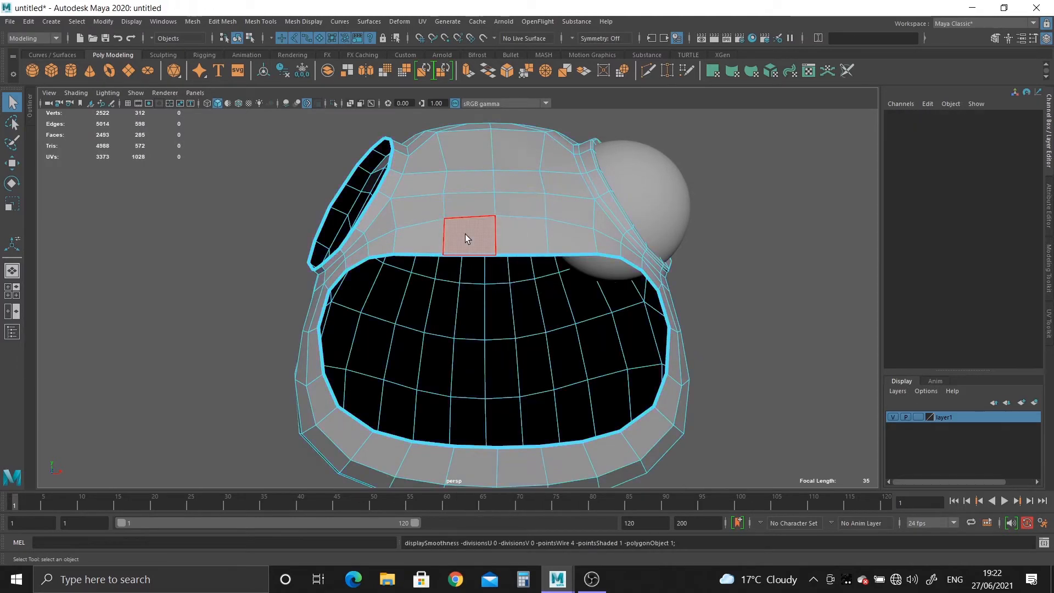
click(466, 234)
shift+double_click(470, 207)
double_click(470, 153)
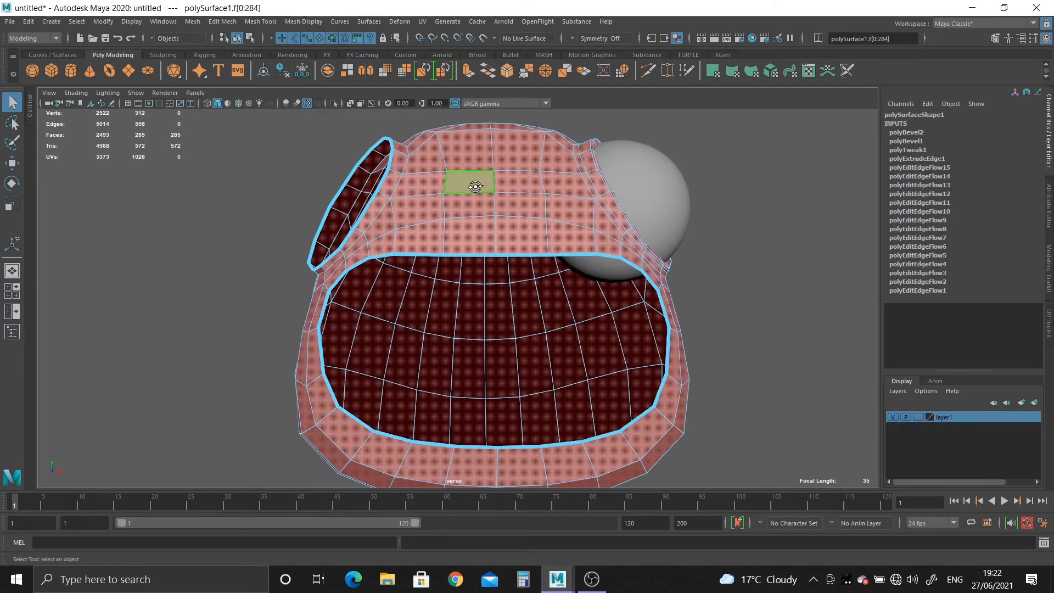
alt+drag(476, 186, 479, 255)
alt+right_drag(479, 255, 320, 139)
drag(484, 499, 476, 500)
key(Delete)
right_drag(504, 274, 440, 242)
key(f)
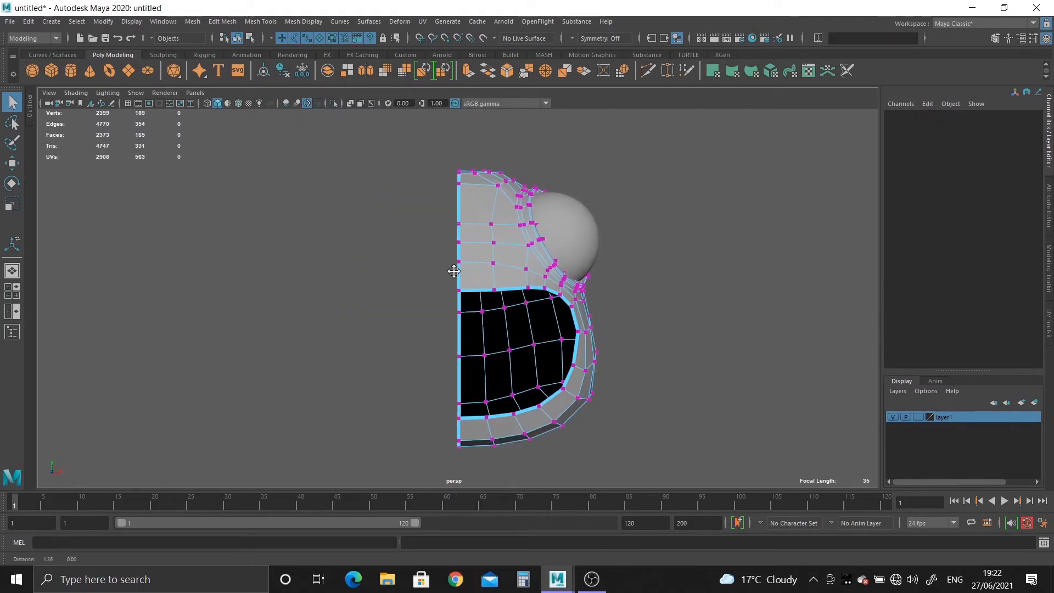
Step: Undo the deletion of the head half
drag(463, 463, 499, 445)
key(ctrl+z)
key(ctrl+z)
key(ctrl+z)
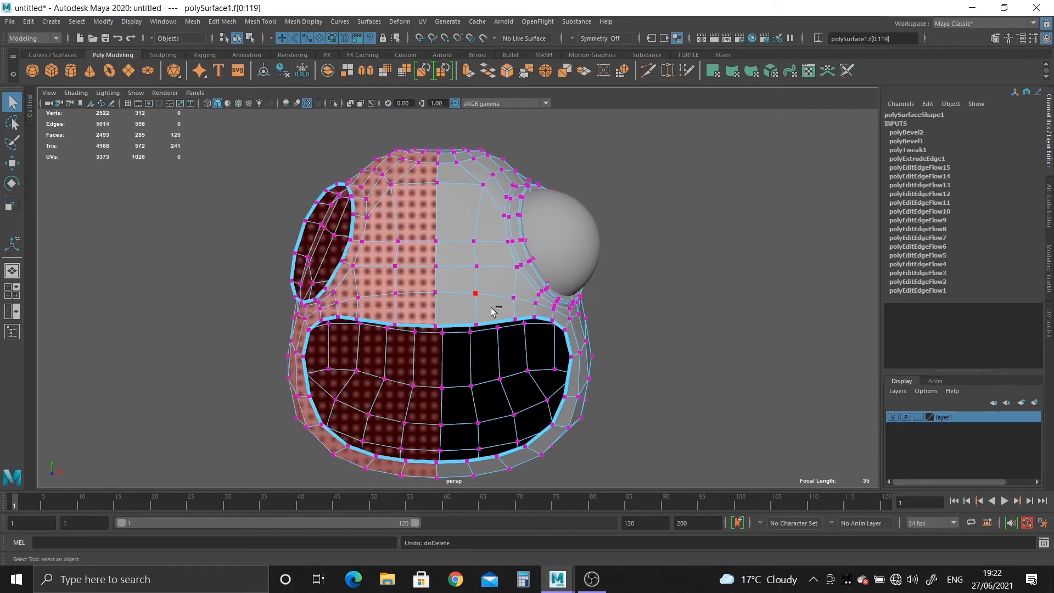
Step: Try to select the full face loop beside the centre line, starting from the faces above the mouth opening
alt+right_drag(454, 289, 465, 349)
click(453, 318)
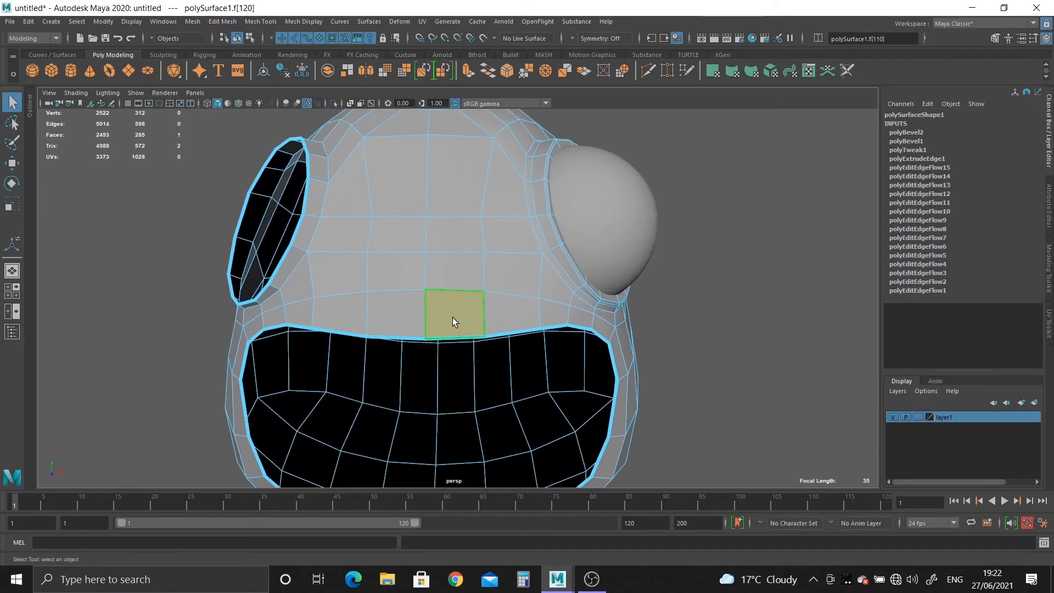
click(404, 314)
shift+double_click(393, 278)
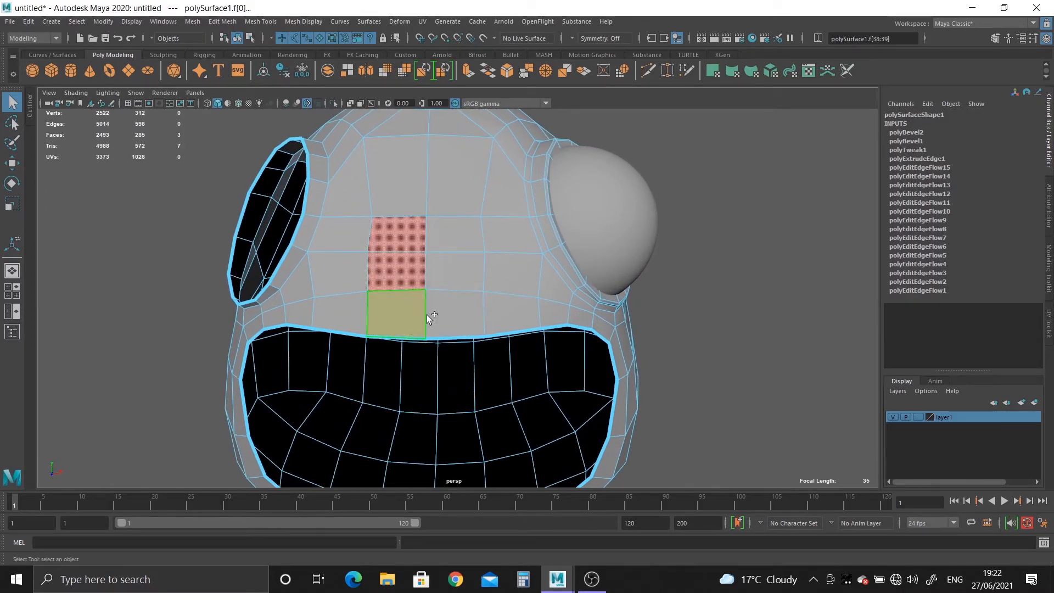
alt+right_drag(456, 393, 392, 288)
alt+middle_drag(392, 288, 418, 289)
alt+right_drag(417, 289, 447, 318)
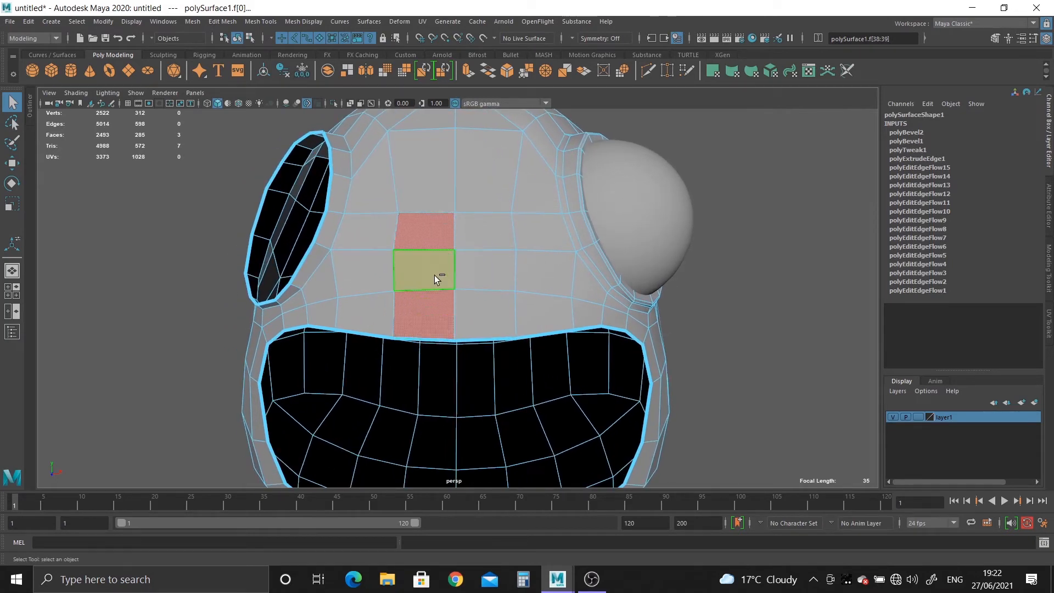
click(429, 308)
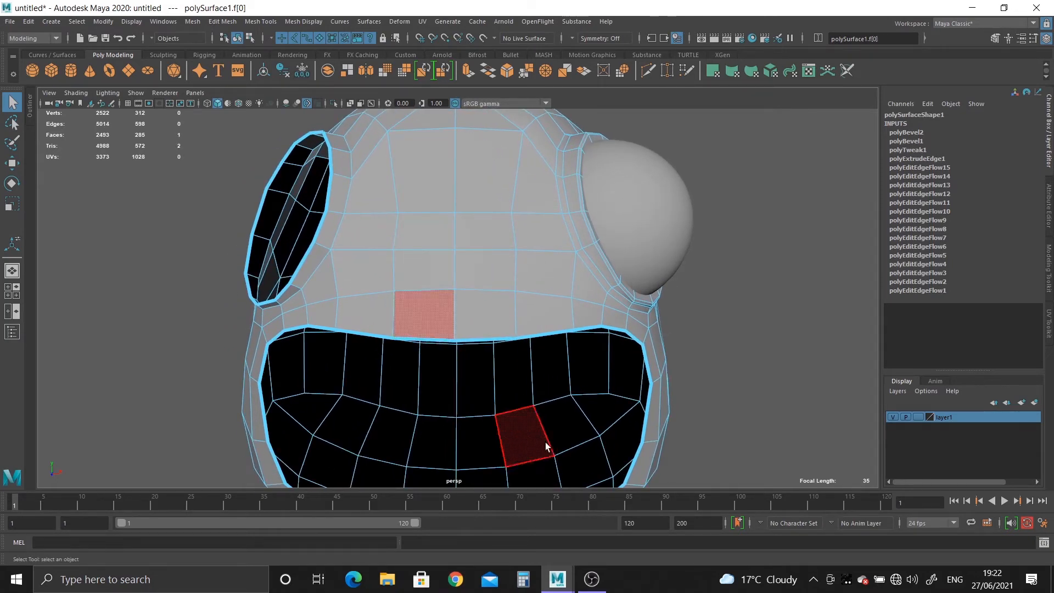
shift+double_click(419, 281)
alt+middle_drag(419, 275, 421, 329)
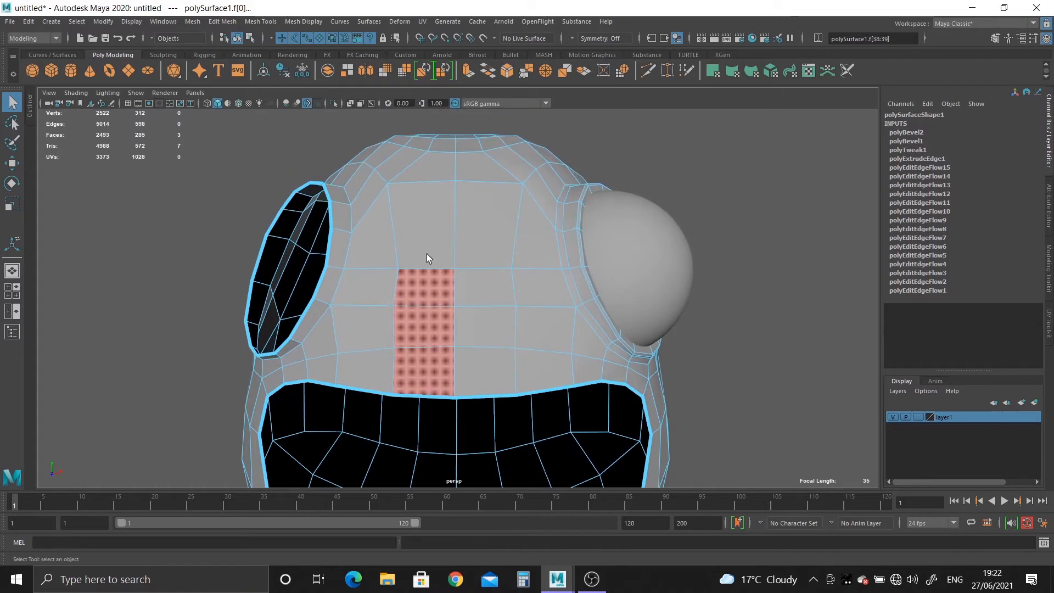
Step: Select the face loop running from the upper forehead over the back of the head, and trace where it breaks
alt+right_drag(427, 256, 450, 307)
alt+middle_drag(451, 307, 452, 360)
alt+right_drag(452, 361, 481, 351)
click(496, 355)
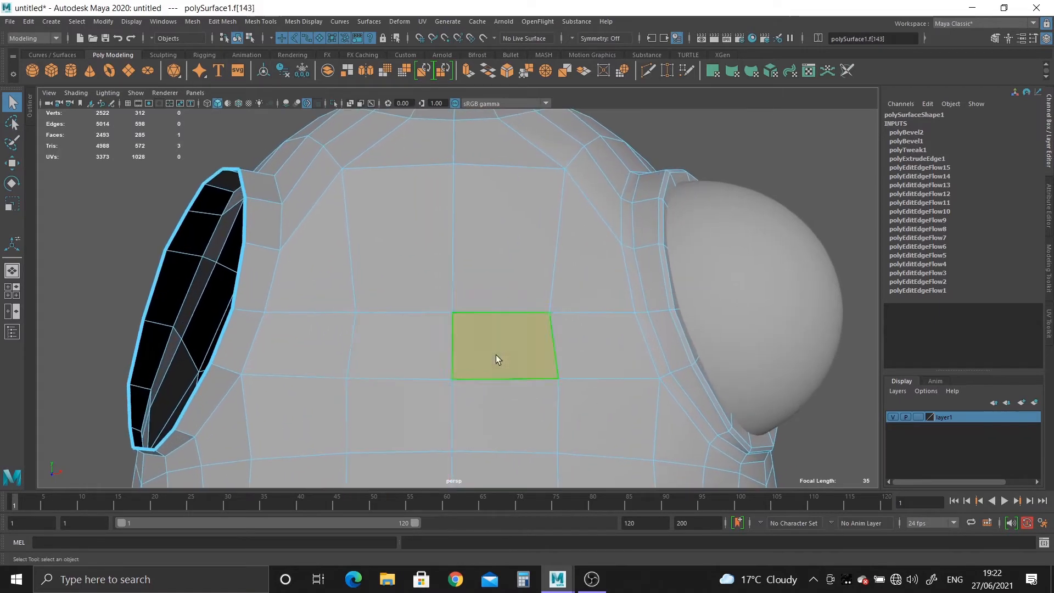
shift+click(509, 390)
alt+drag(509, 390, 460, 273)
shift+double_click(503, 333)
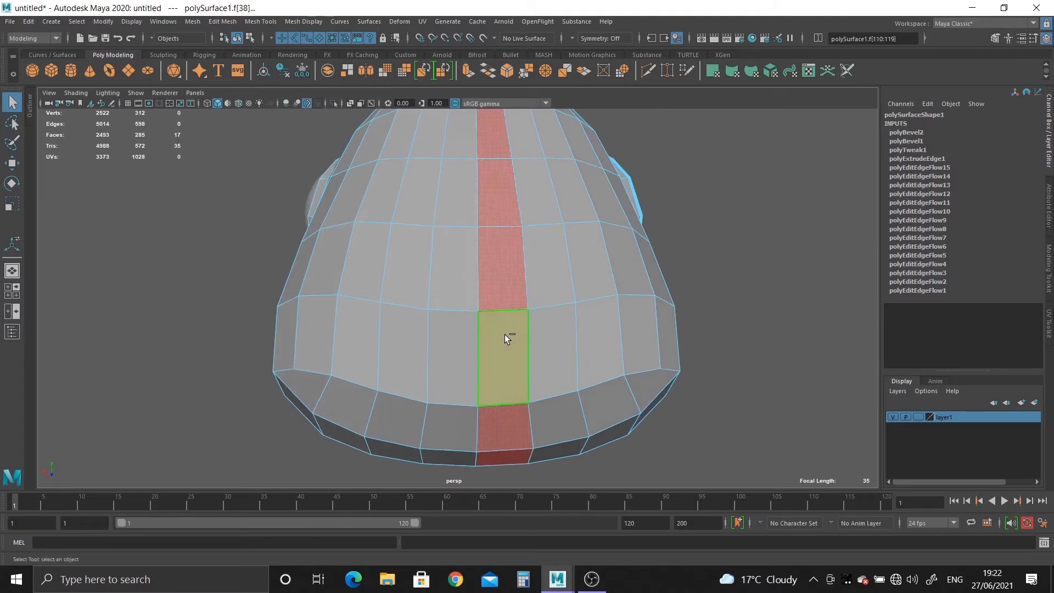
alt+drag(504, 333, 510, 519)
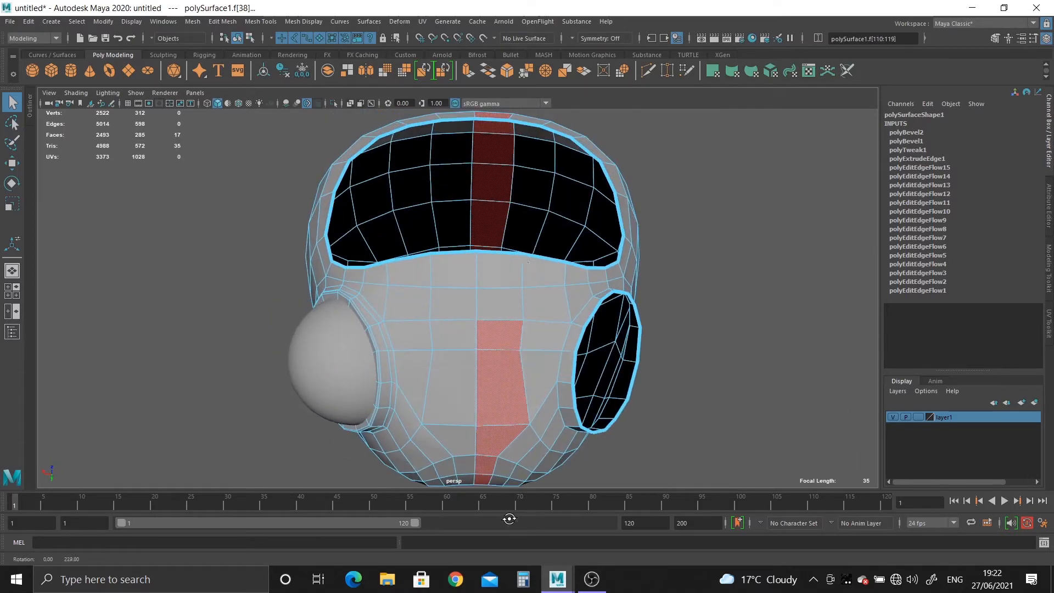
alt+drag(500, 276, 355, 236)
alt+middle_drag(385, 385, 395, 203)
alt+right_drag(388, 308, 426, 315)
alt+middle_drag(473, 242, 478, 369)
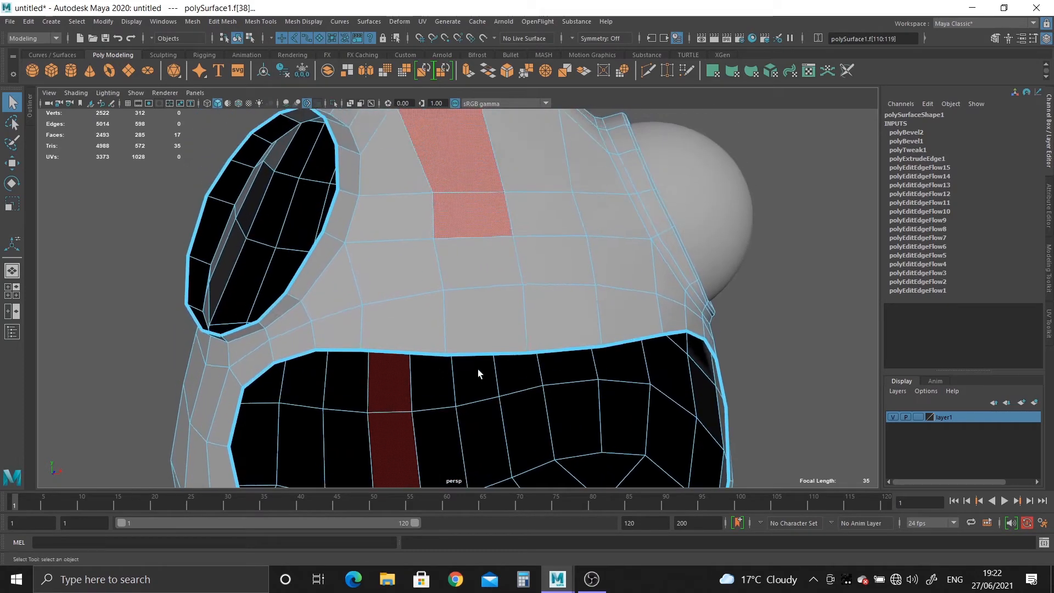
Step: Examine the forehead and eye rim in smooth preview from several angles, and return to the unsmoothed mesh
alt+drag(478, 370, 456, 371)
alt+right_drag(440, 371, 467, 375)
right_drag(439, 215, 486, 215)
key(3)
alt+right_drag(516, 273, 468, 278)
alt+drag(469, 278, 424, 268)
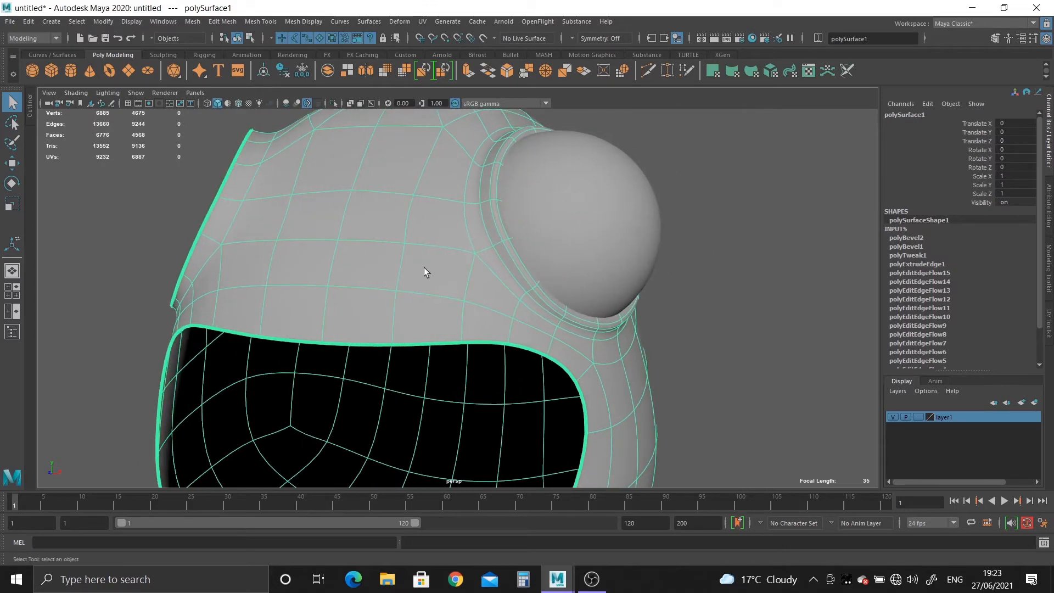
click(156, 186)
alt+drag(296, 299, 387, 294)
click(410, 286)
alt+middle_drag(412, 290, 415, 345)
alt+right_drag(418, 346, 474, 359)
key(1)
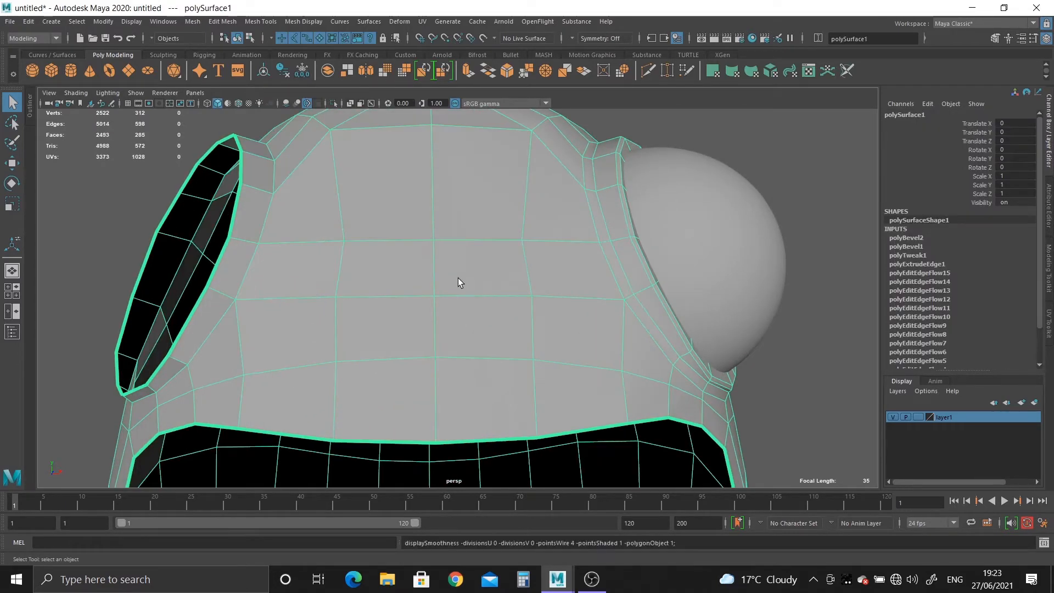
Step: Merge the overlapping vertices on the forehead's centre line, using the wireframe display to find them
right_drag(458, 294, 401, 295)
alt+right_drag(500, 367, 499, 376)
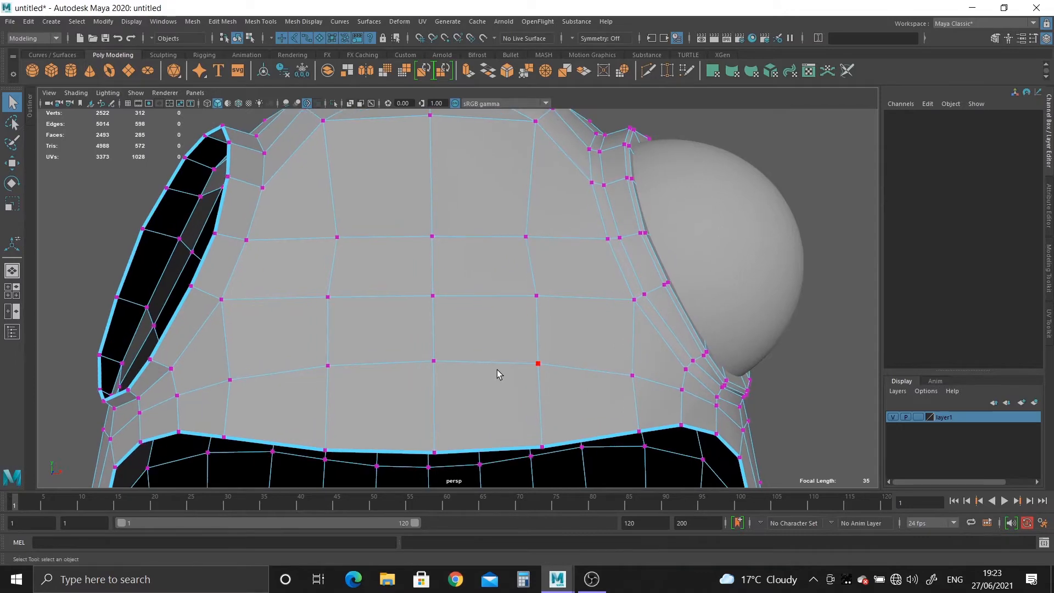
key(4)
mouse_move(496, 369)
alt+mouse_down()
mouse_move(455, 357)
mouse_move(476, 395)
mouse_move(446, 389)
alt+mouse_up()
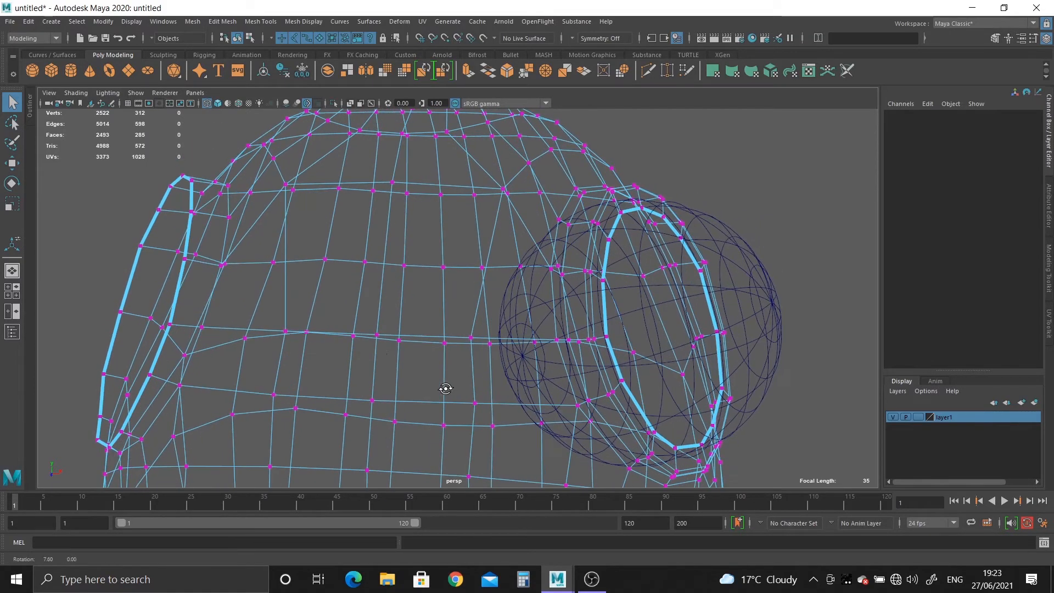
drag(373, 330, 400, 360)
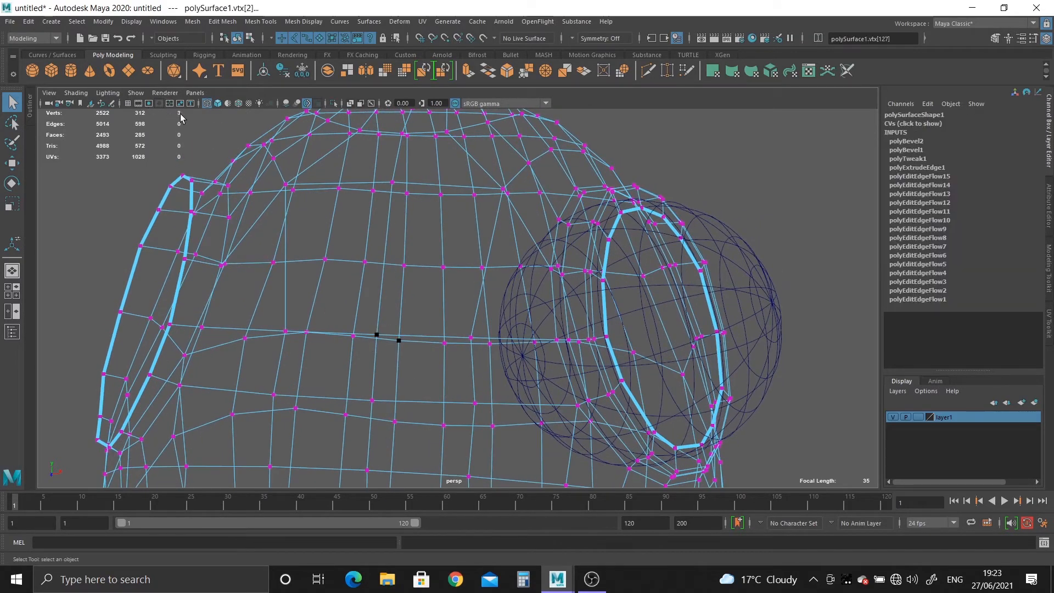
alt+drag(417, 258, 432, 290)
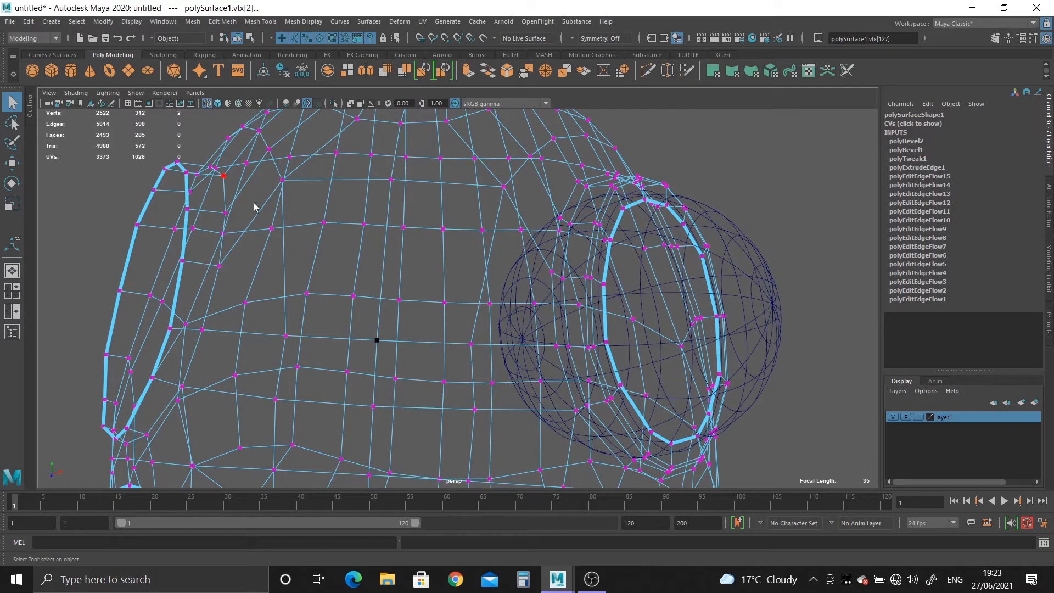
key(5)
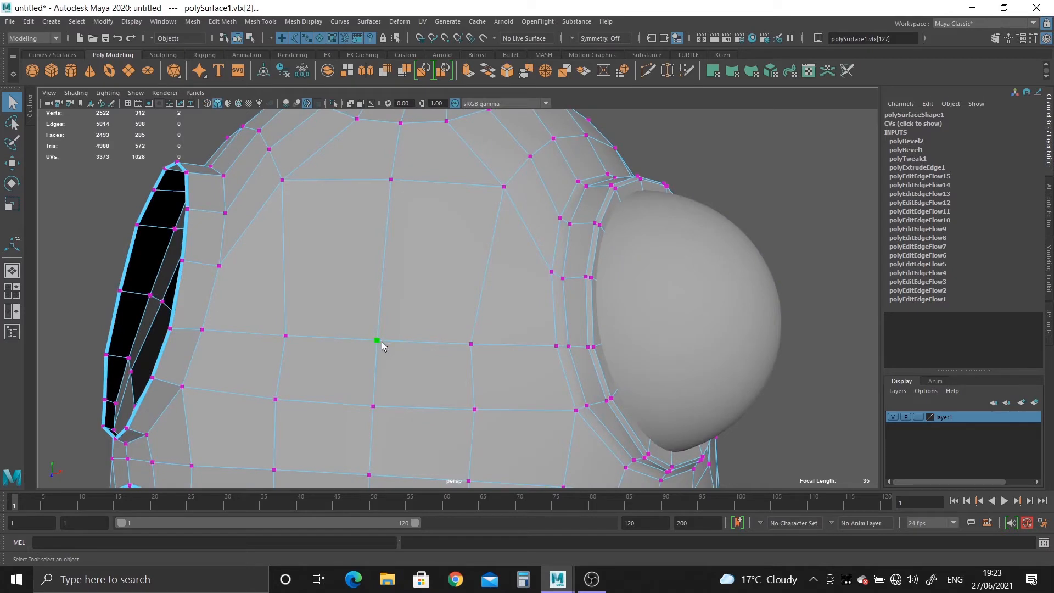
alt+middle_drag(401, 347, 406, 292)
scroll(406, 300, up, 1)
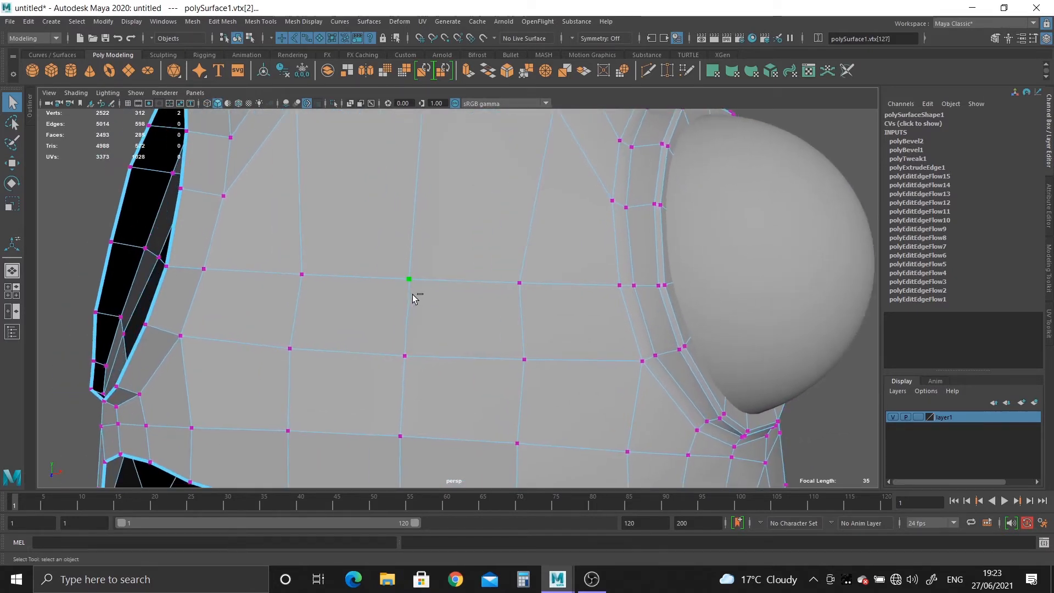
shift+right_click(414, 298)
shift+right_drag(415, 298, 423, 263)
Step: Delete the face loop beside the centre line and the rest of the head half without the eye sphere
alt+right_drag(516, 323, 438, 280)
click(395, 404)
shift+double_click(395, 358)
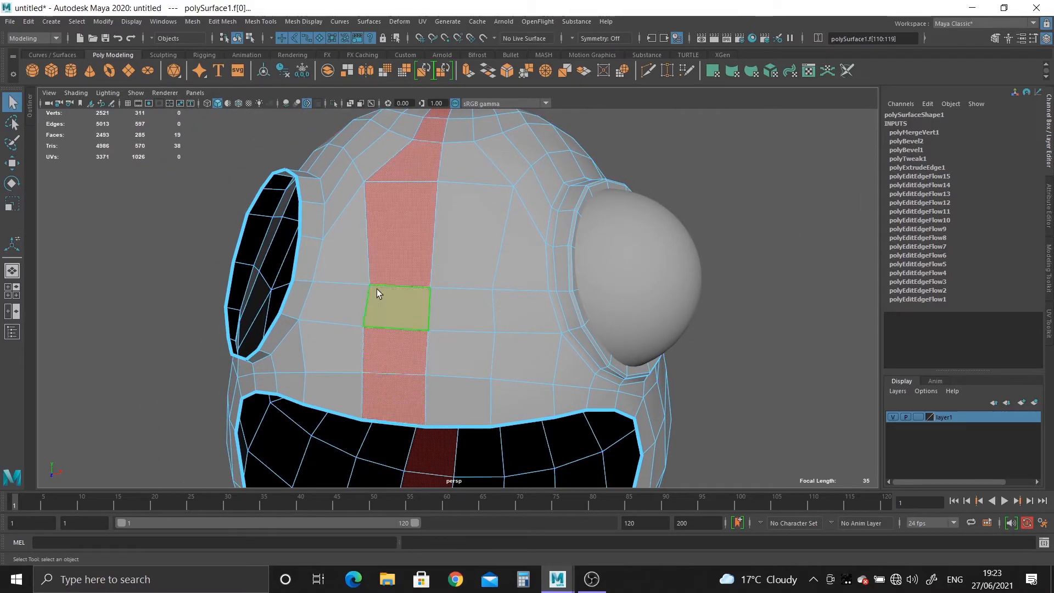
scroll(384, 269, down, 3)
alt+drag(372, 263, 391, 265)
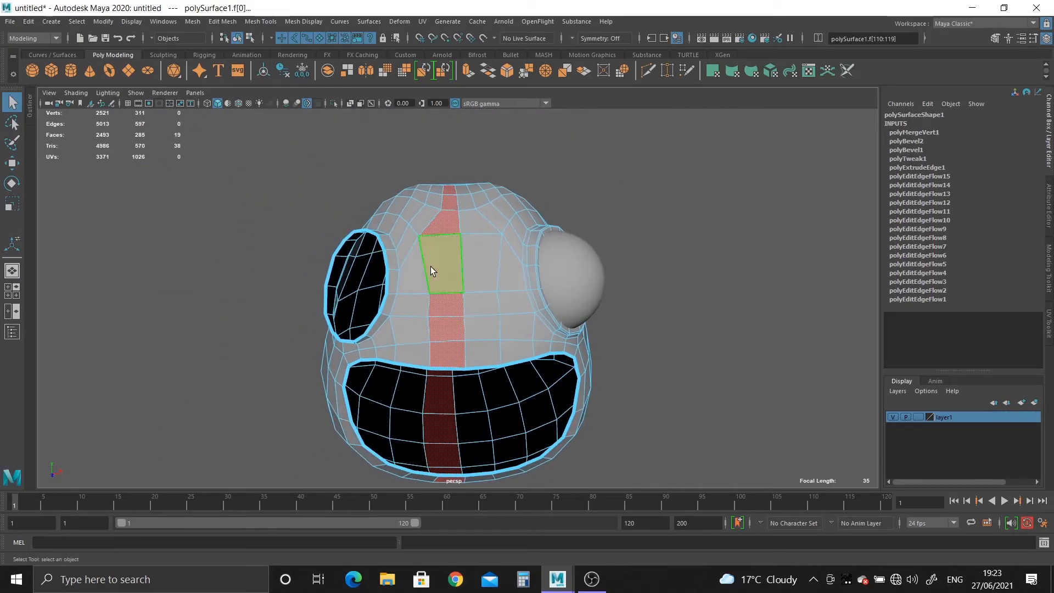
key(Delete)
double_click(399, 279)
key(Delete)
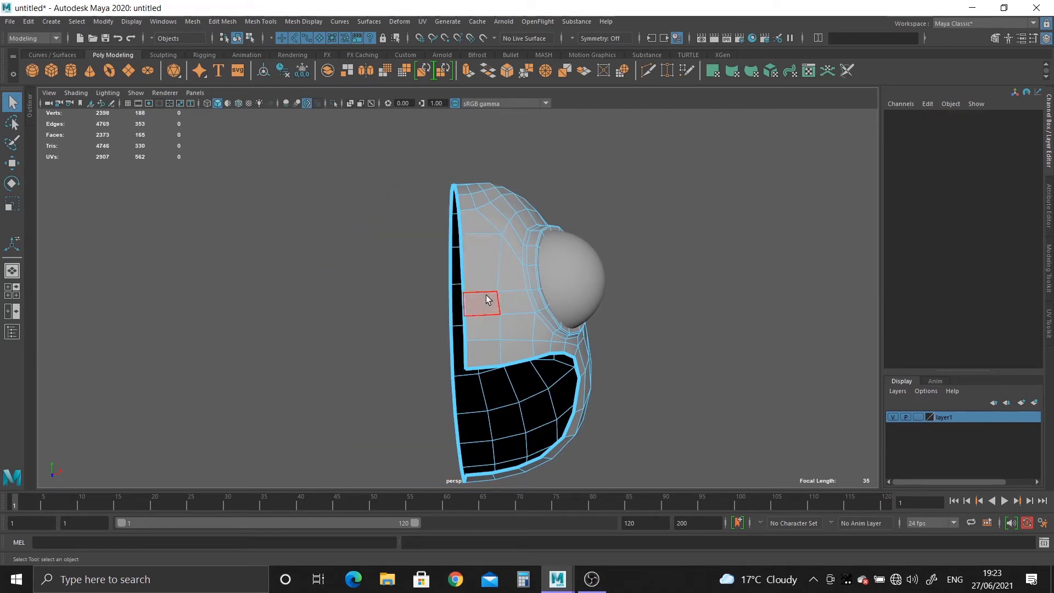
Step: Try to mirror the remaining head half across the world X axis with merged borders
alt+drag(487, 300, 551, 327)
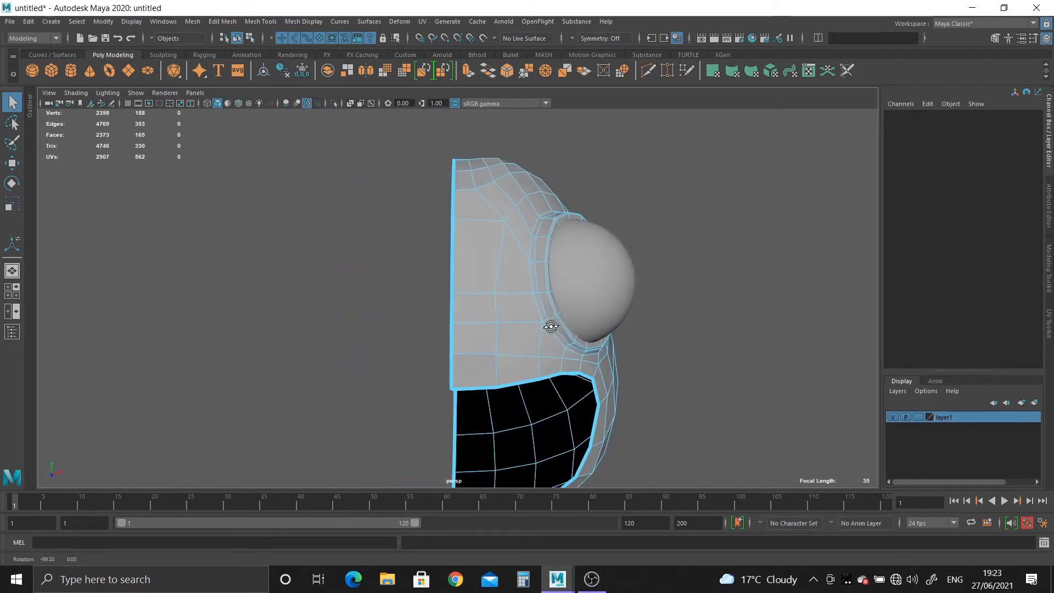
click(483, 301)
mouse_move(473, 280)
alt+mouse_down()
mouse_move(434, 320)
mouse_move(465, 266)
alt+mouse_up()
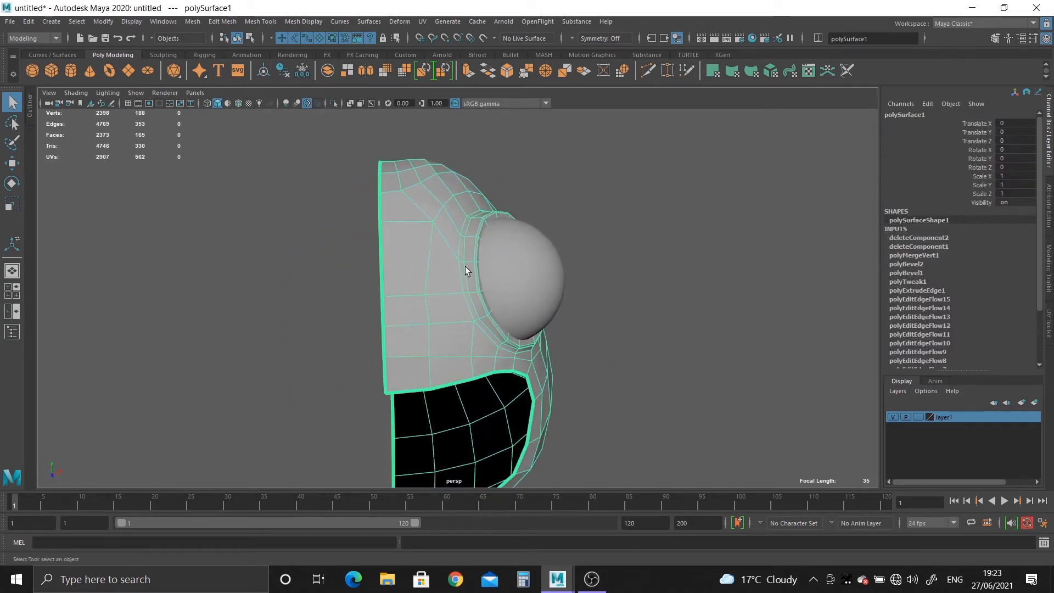
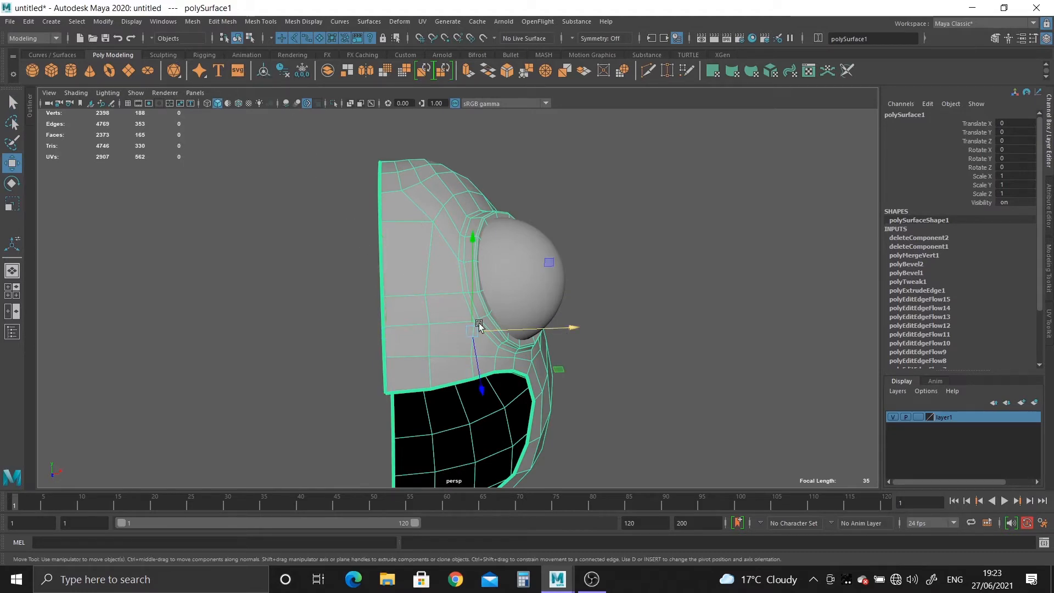
click(192, 22)
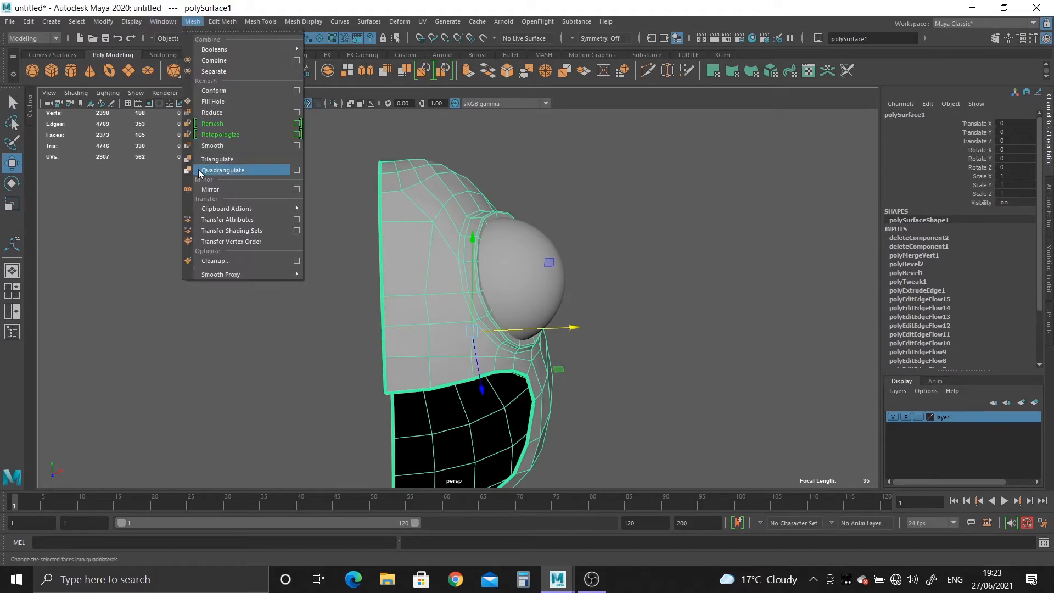
click(232, 188)
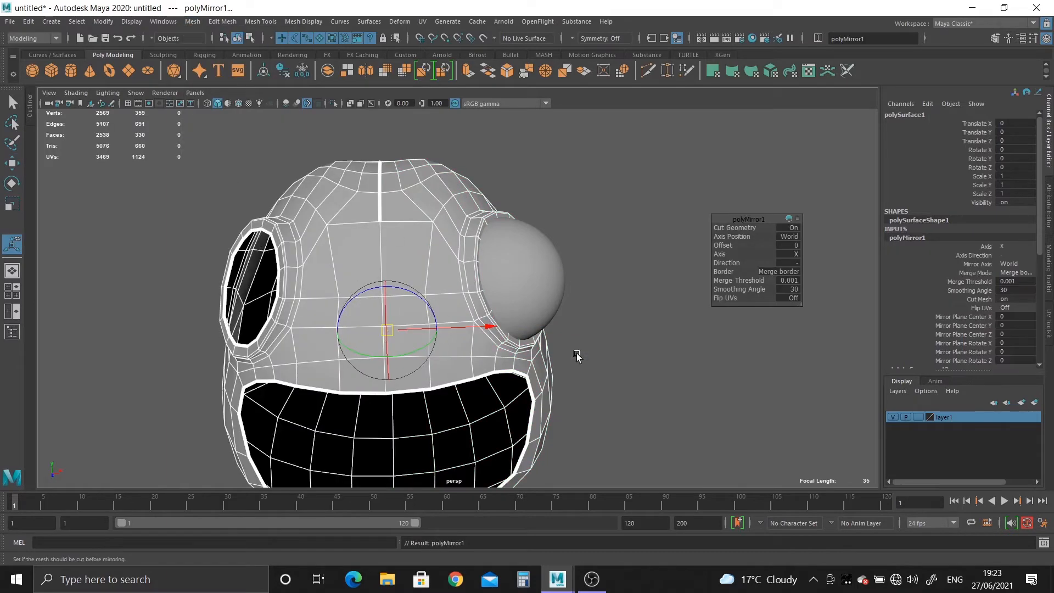
key(ctrl+z)
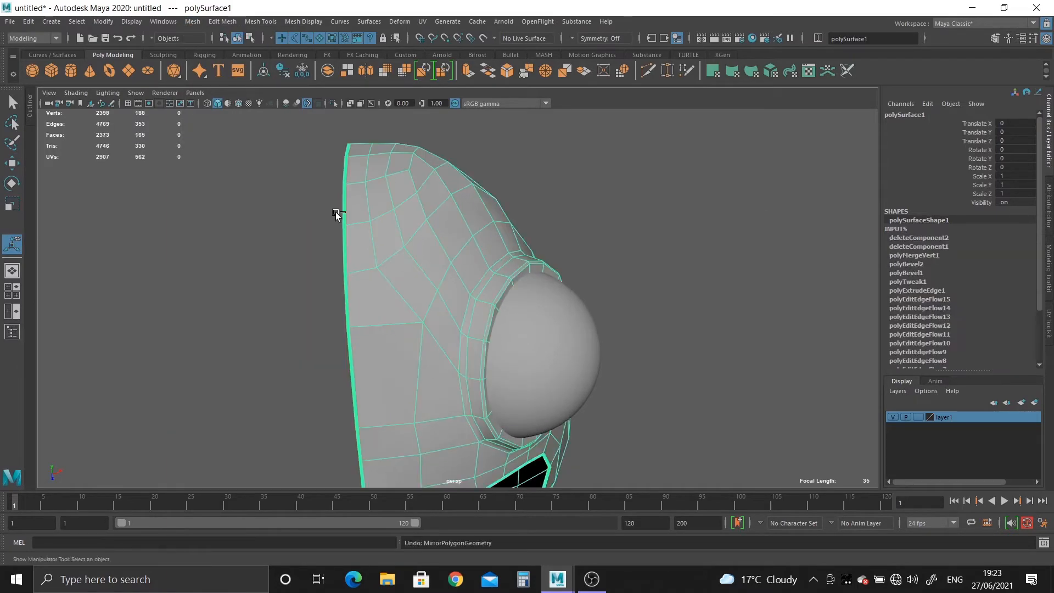
Step: Snap the upper head's centre border vertices to the grid's centre line along X in front view, and return to object selection in perspective
key(F9)
key(space)
alt+middle_drag(386, 282, 388, 393)
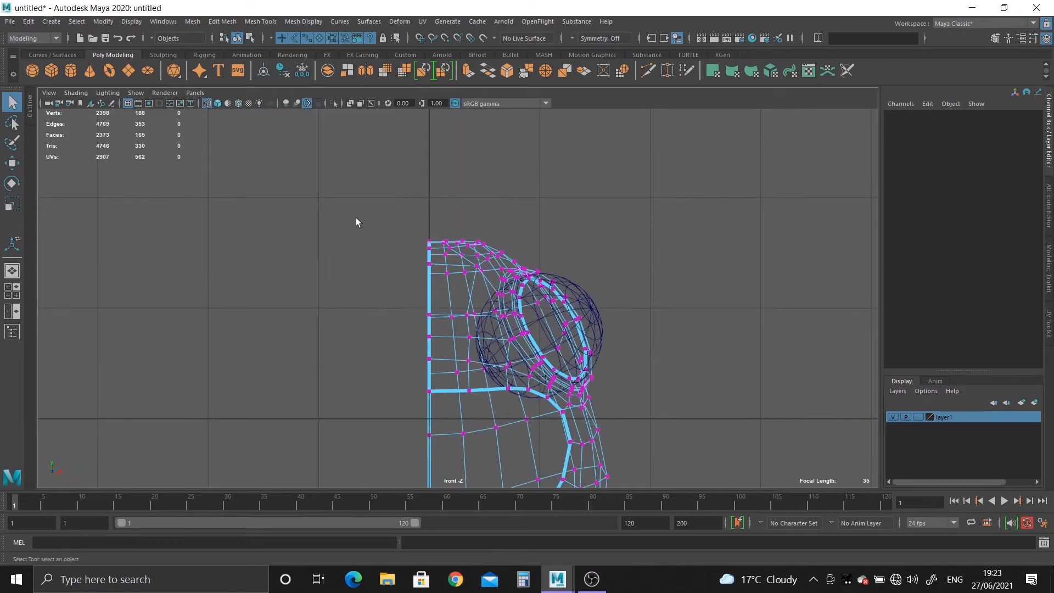
alt+right_drag(357, 219, 456, 358)
alt+middle_drag(456, 357, 456, 320)
drag(406, 451, 405, 450)
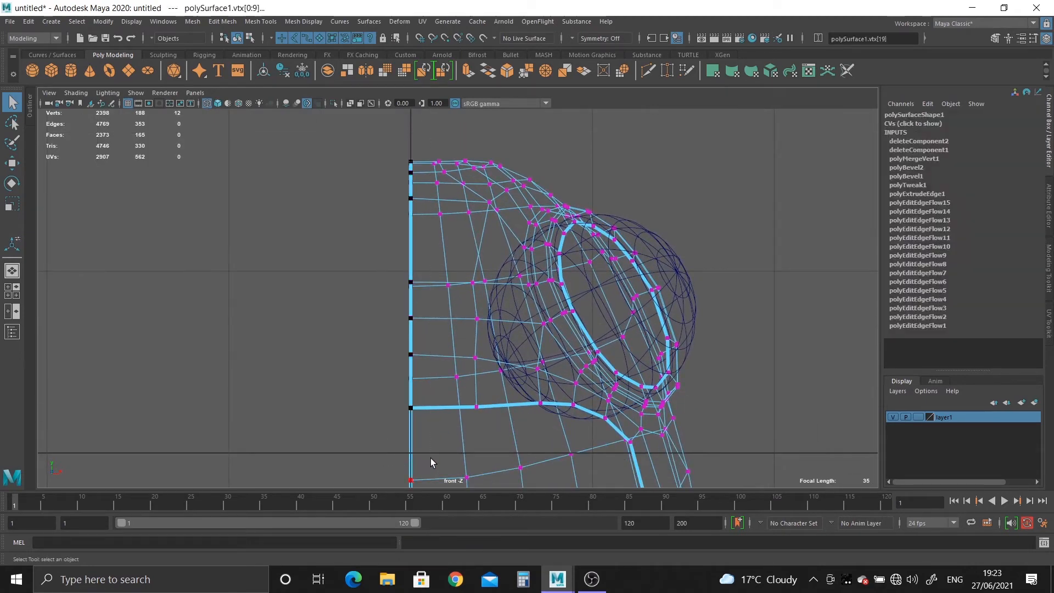
key(w)
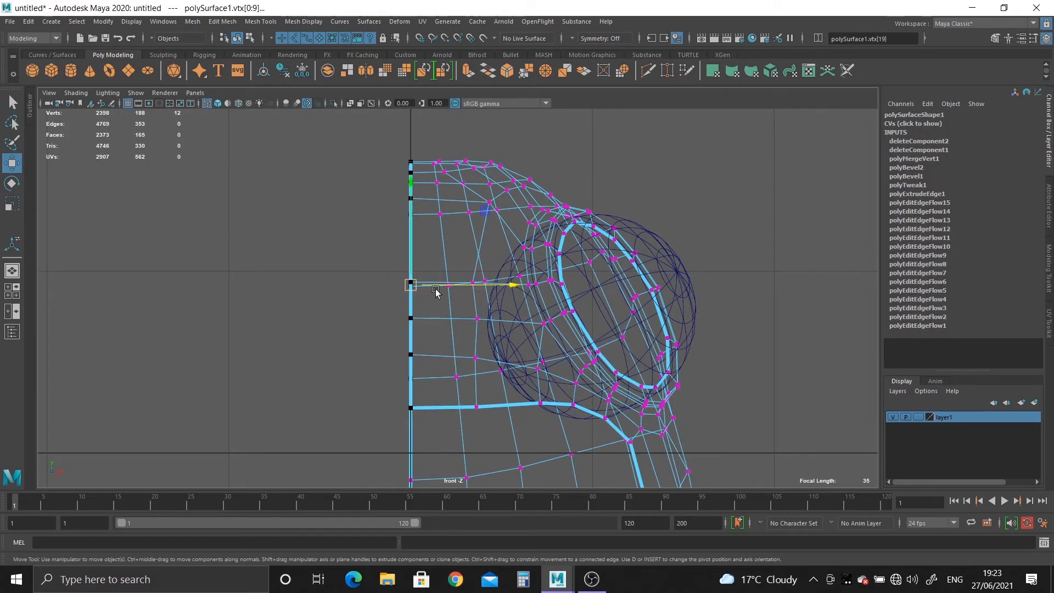
drag(508, 285, 442, 277)
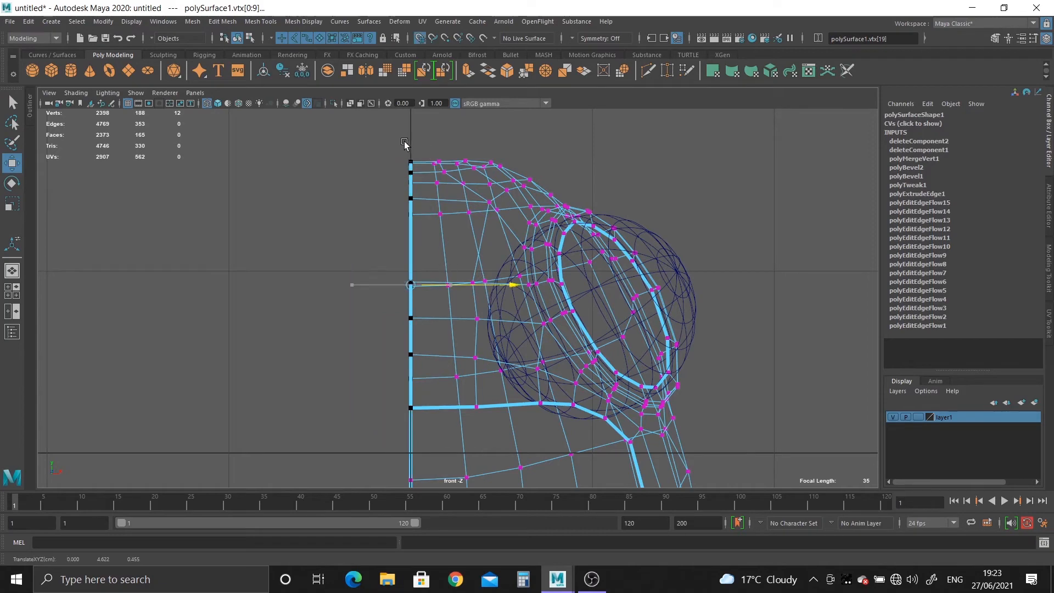
key(space)
key(space)
right_drag(464, 209, 546, 147)
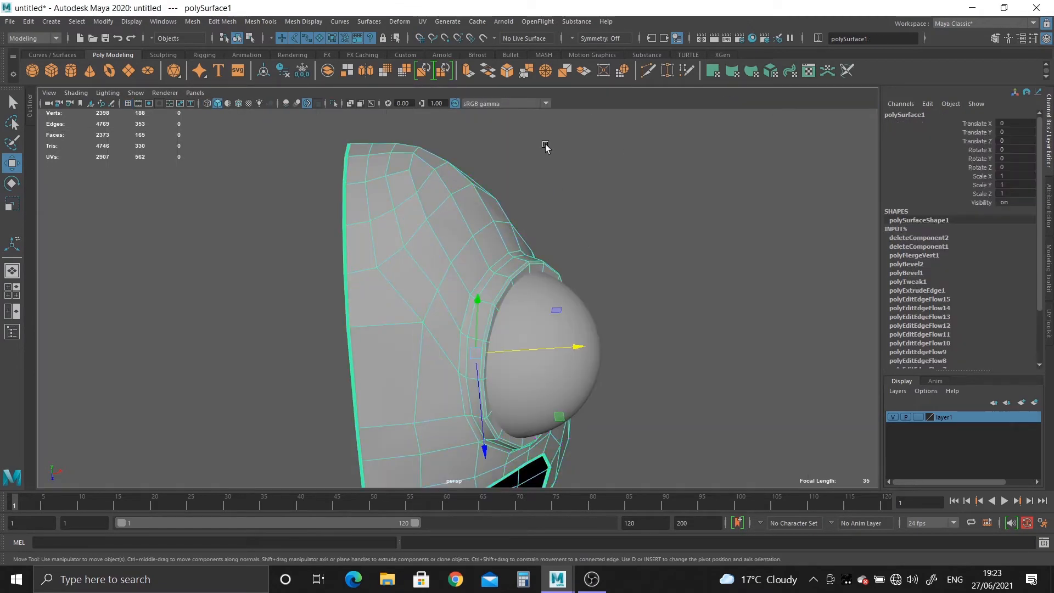
Step: Mirror the head half across the world X axis with merged borders, and preview the complete head smoothed
click(192, 21)
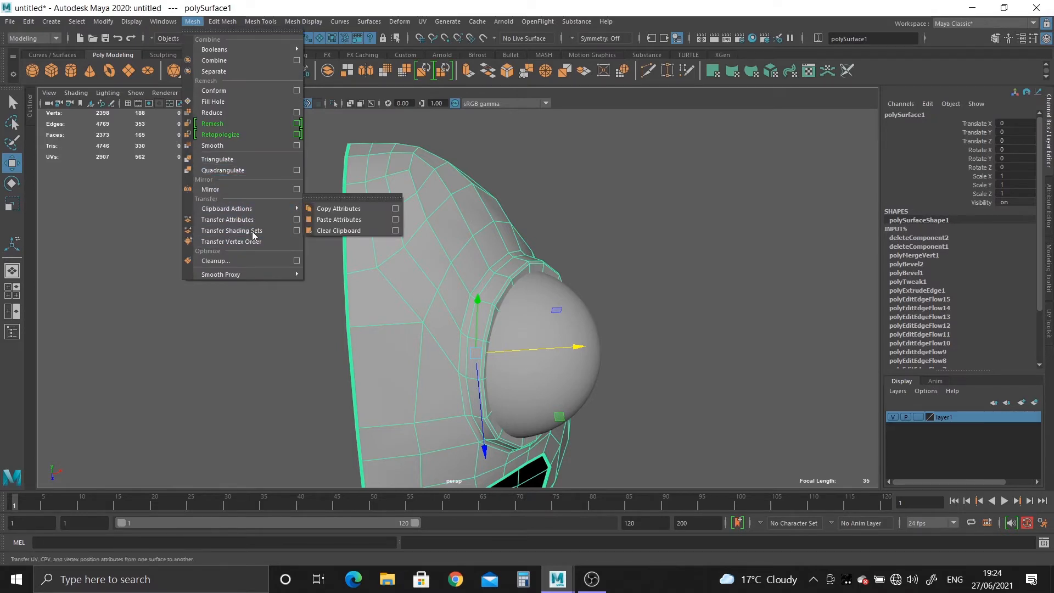
click(210, 190)
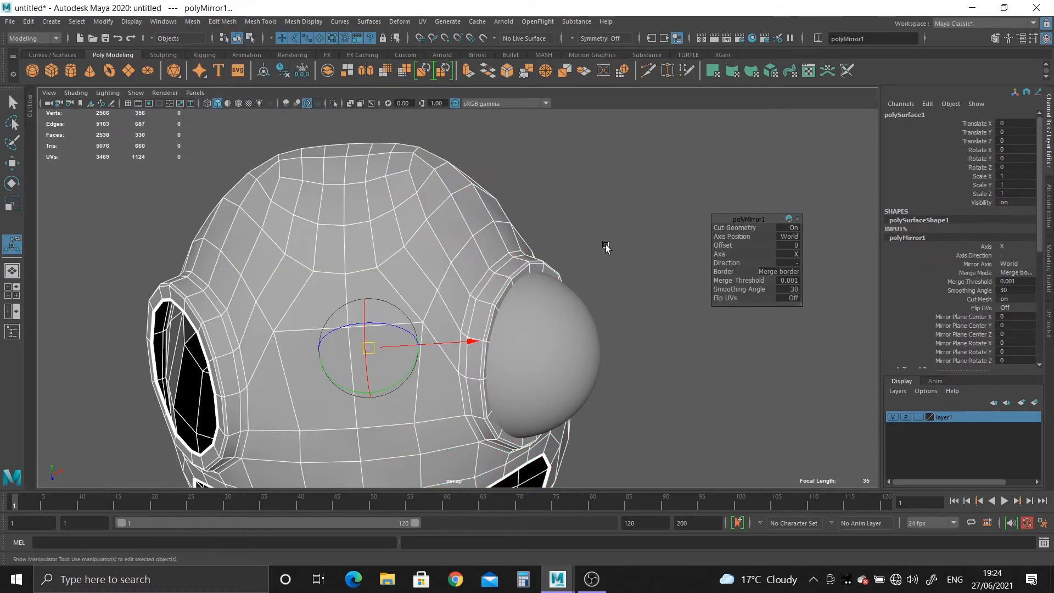
click(604, 246)
right_drag(369, 225, 418, 210)
click(417, 210)
key(3)
click(637, 251)
alt+right_drag(637, 252, 430, 273)
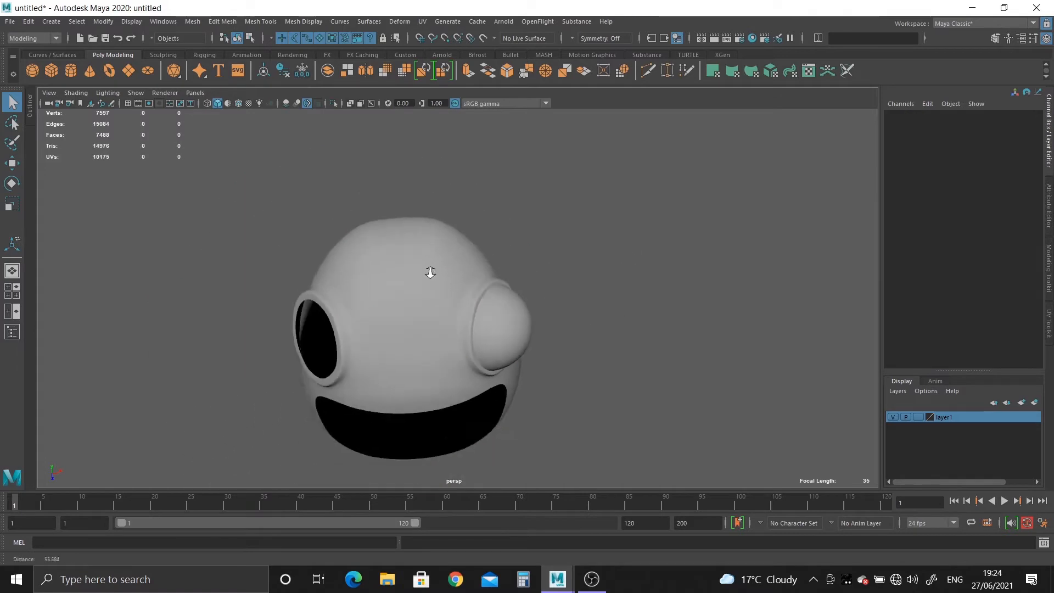
Step: Duplicate the eye sphere, flip the copy to the opposite socket through a group with Scale X -1, and ungroup it
alt+drag(430, 274, 354, 225)
alt+right_drag(354, 225, 413, 317)
alt+middle_drag(413, 318, 460, 328)
key(ctrl+z)
key(ctrl+d)
key(ctrl+g)
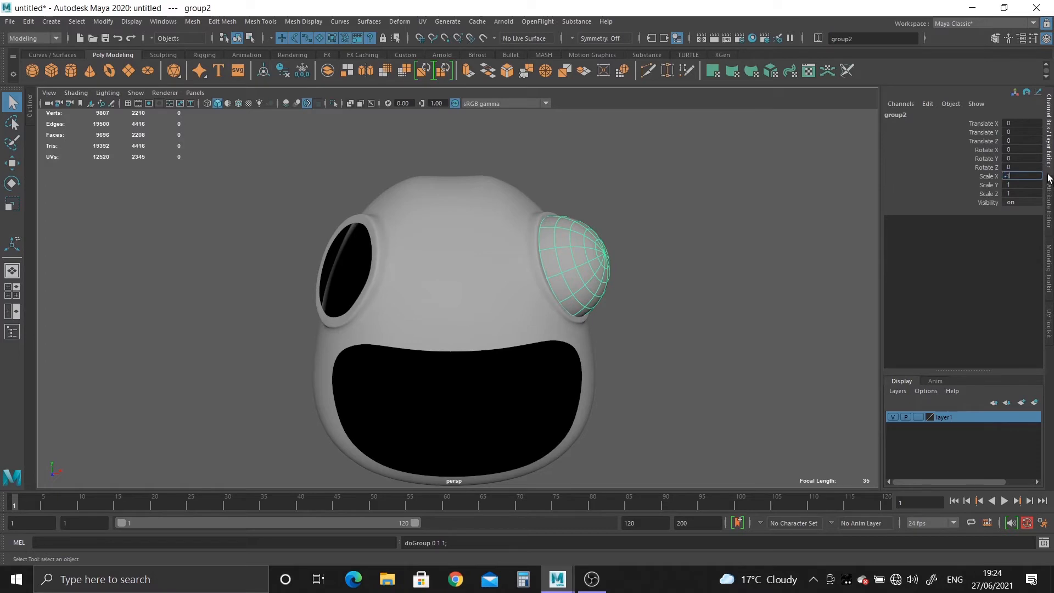
key(Return)
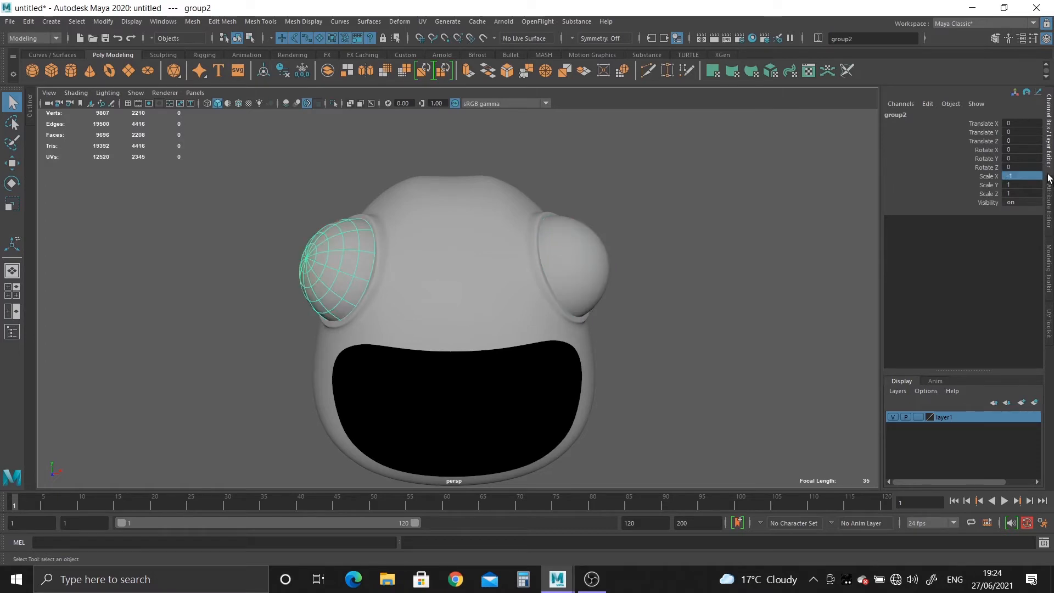
click(28, 22)
click(51, 239)
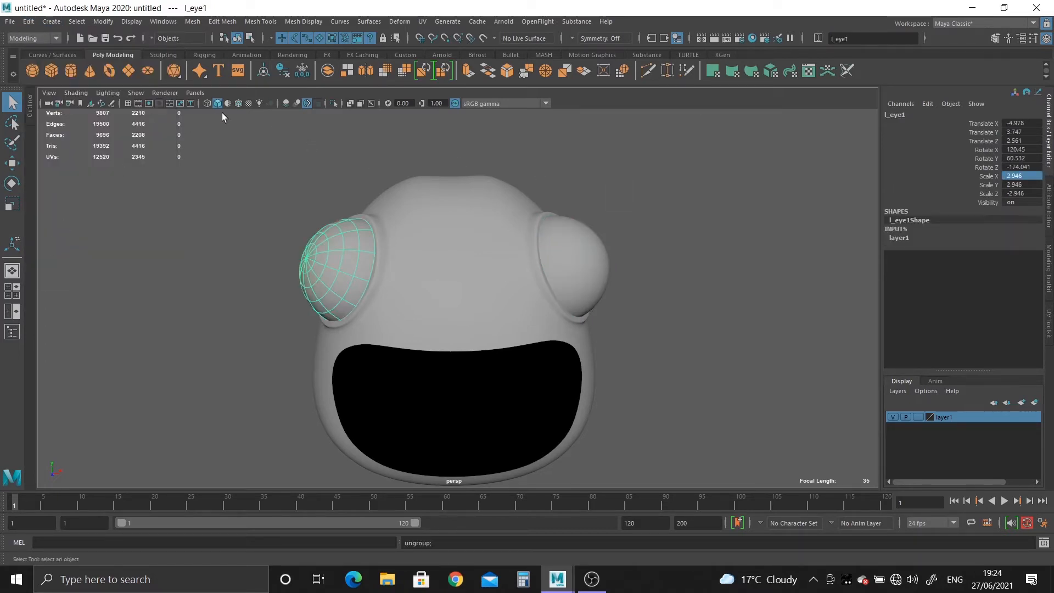
Step: Show wireframe on shaded and try to rotate the original eye sphere within its socket
click(238, 104)
click(697, 261)
click(589, 280)
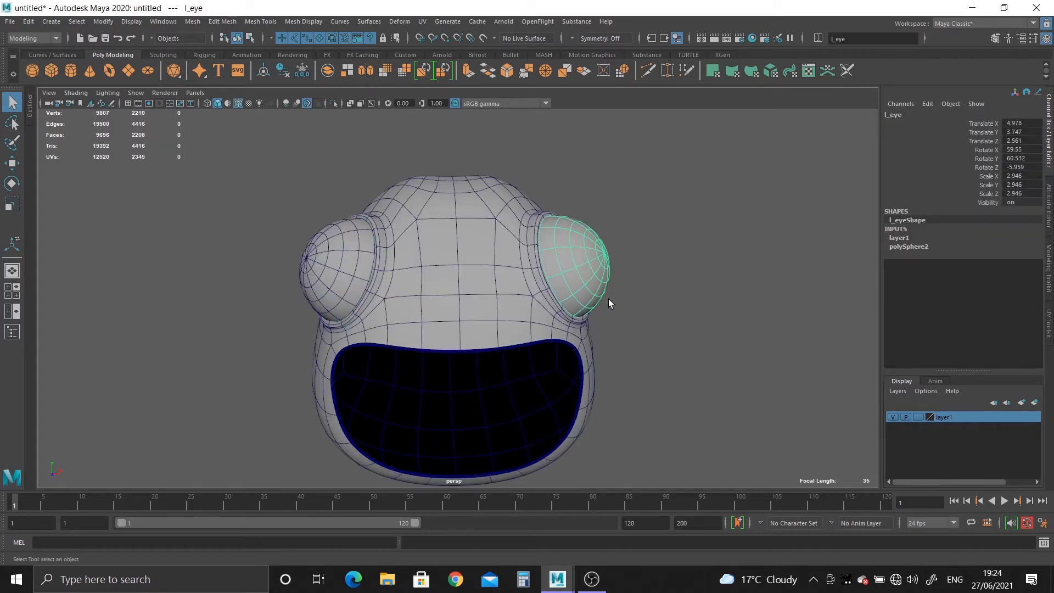
key(e)
alt+drag(595, 292, 440, 263)
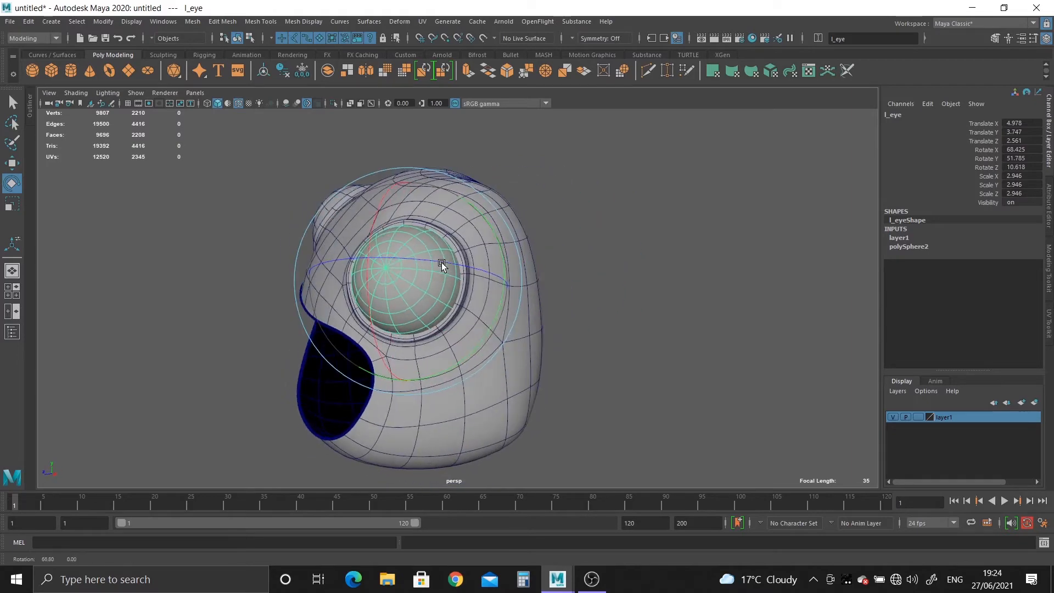
key(ctrl+z)
Step: Try further rotations of the original eye sphere against its rim from closer angles, undoing each one
alt+drag(452, 339, 455, 296)
alt+right_drag(456, 297, 499, 362)
alt+middle_drag(495, 258, 489, 352)
alt+drag(490, 353, 446, 249)
key(ctrl+z)
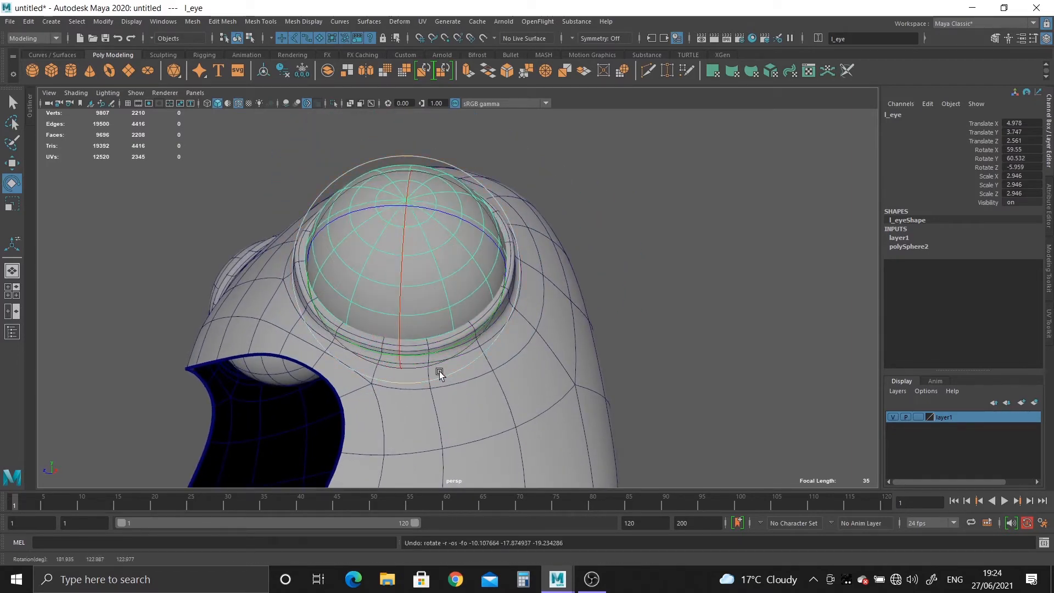
alt+drag(440, 372, 552, 324)
alt+middle_drag(428, 304, 501, 304)
click(409, 296)
drag(427, 275, 436, 234)
key(ctrl+z)
Step: Try to bevel the mouth opening's border edge loop on the unsmoothed head mesh, and undo it
alt+drag(652, 396, 714, 302)
click(696, 322)
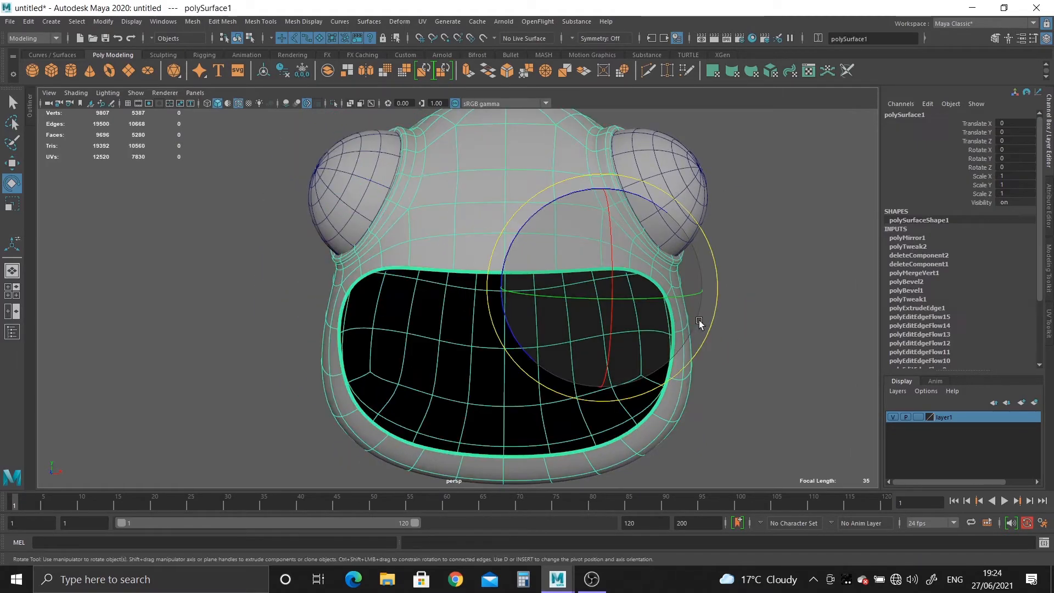
right_drag(446, 224, 446, 184)
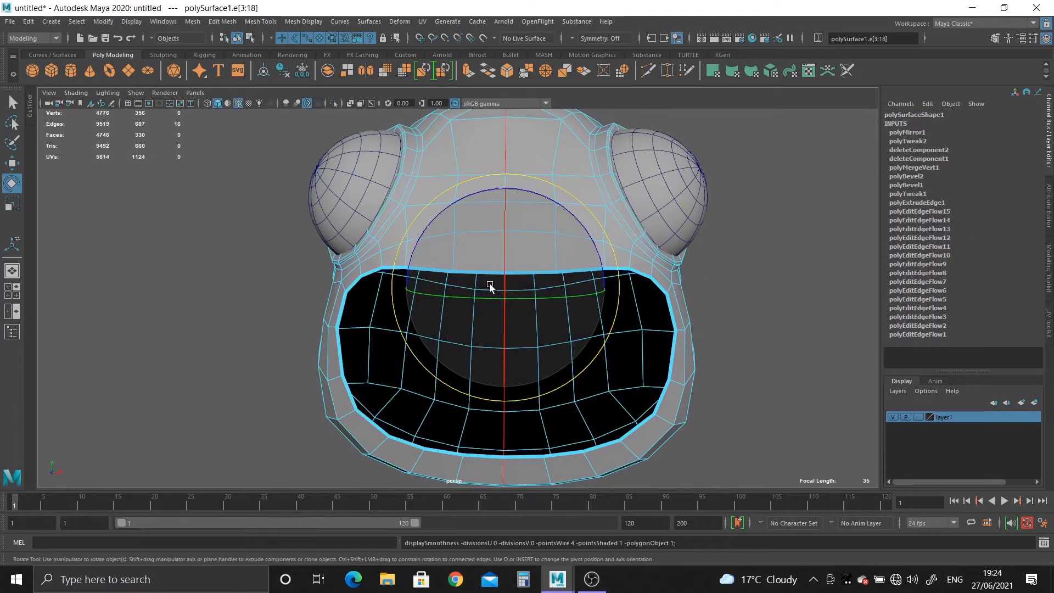
key(q)
double_click(472, 272)
alt+drag(472, 272, 479, 120)
click(506, 72)
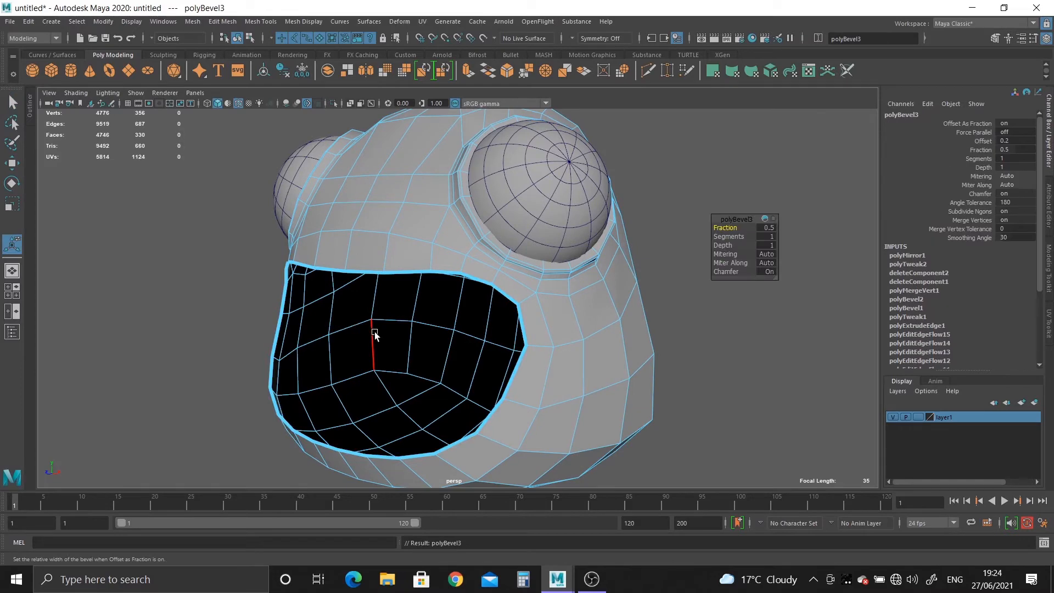
key(w)
alt+drag(384, 350, 495, 361)
key(ctrl+z)
key(ctrl+z)
key(ctrl+z)
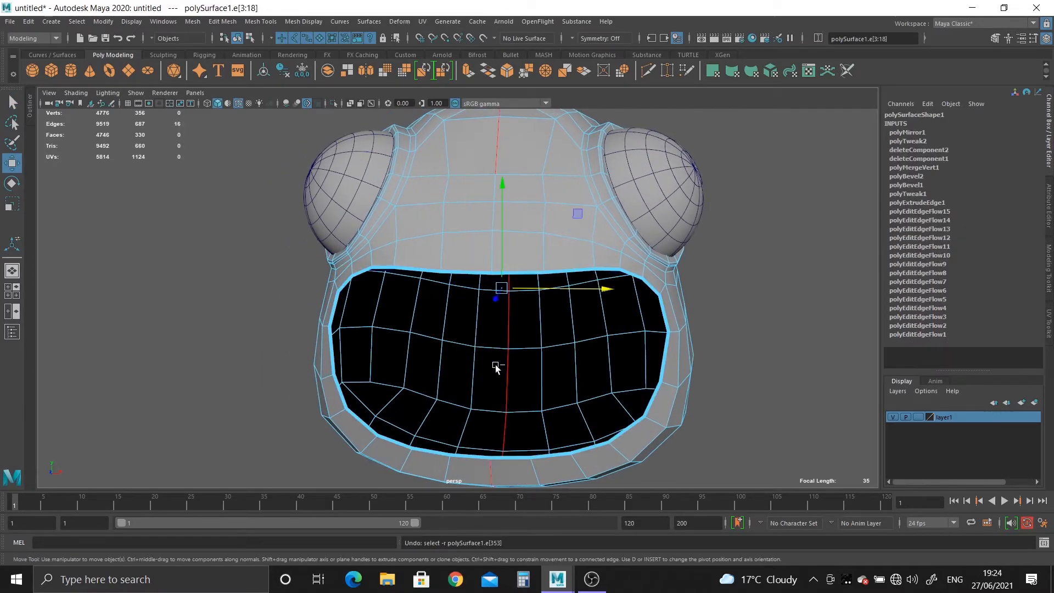
Step: Extrude the mouth opening's border loop and push the new edges back into the head
double_click(463, 272)
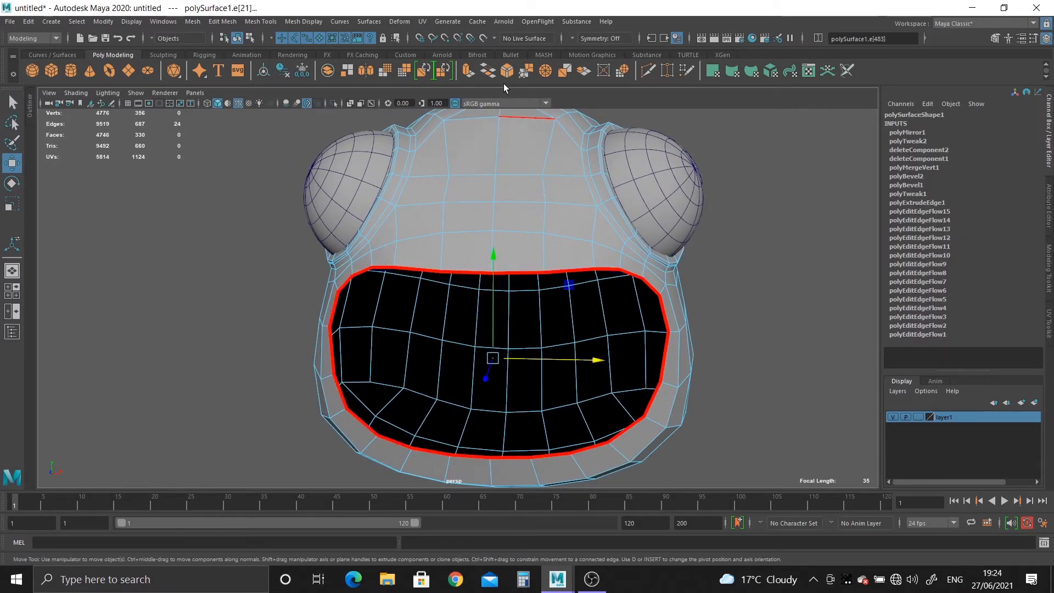
click(468, 71)
alt+drag(447, 353, 339, 332)
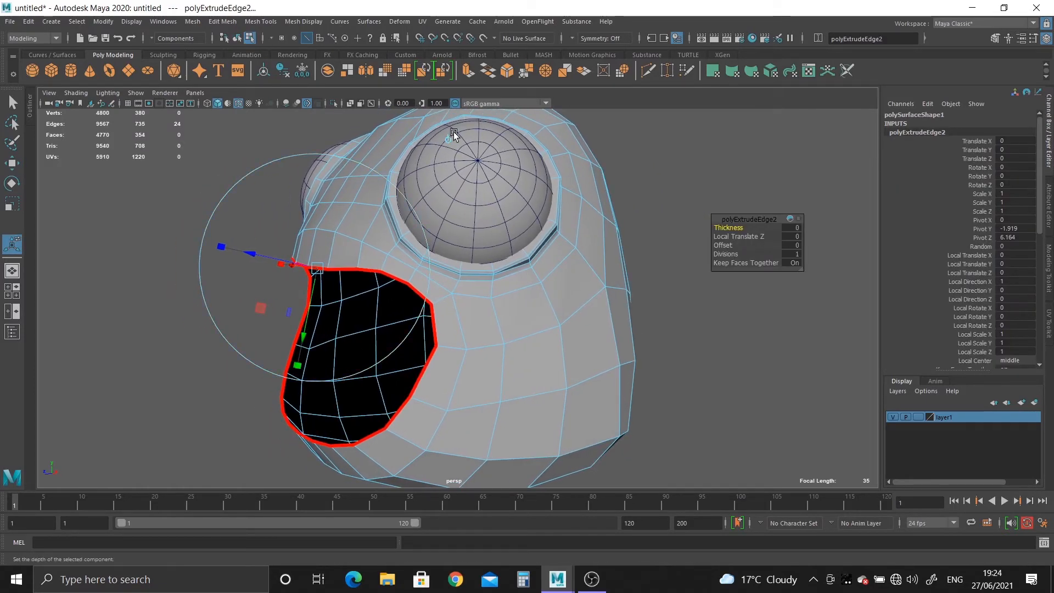
drag(254, 255, 285, 272)
key(ctrl+z)
key(w)
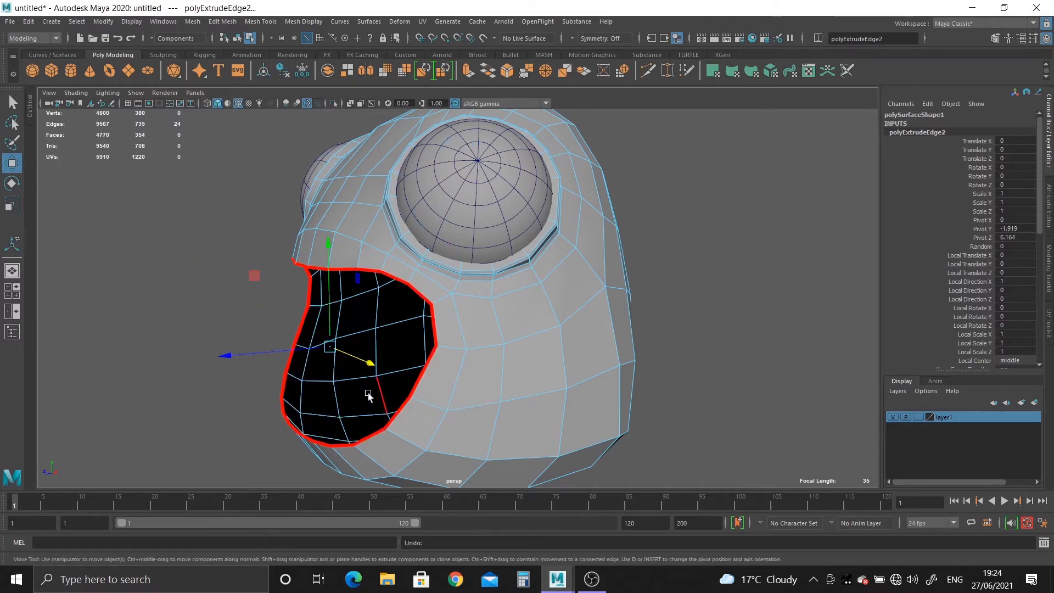
alt+drag(228, 364, 464, 386)
alt+middle_drag(465, 386, 430, 421)
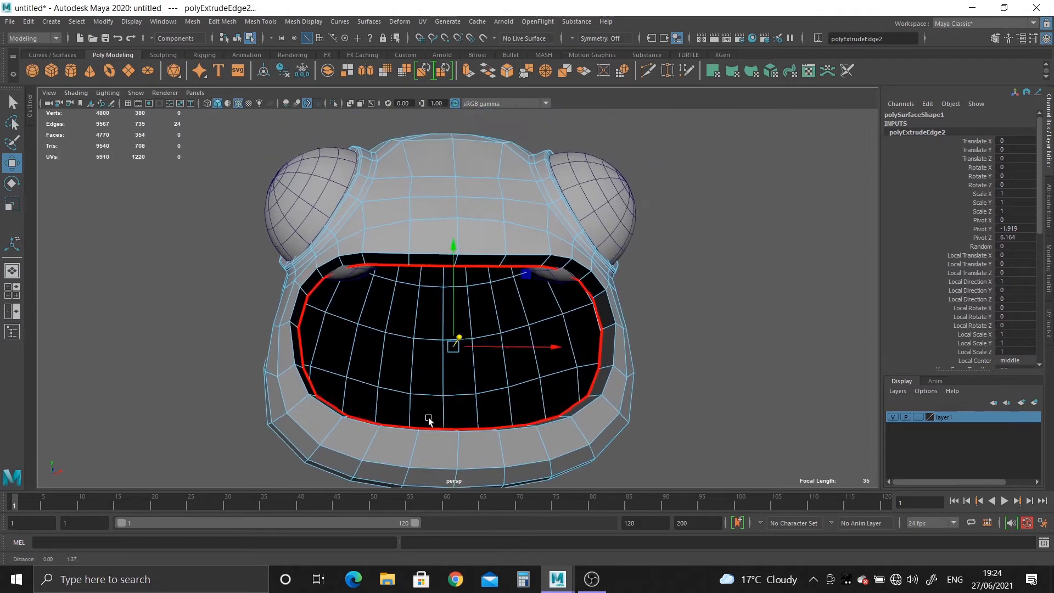
Step: Preview the extruded mouth on the smoothed head and turn off wireframe on shaded
scroll(429, 217, up, 3)
right_drag(406, 196, 470, 182)
key(3)
click(727, 355)
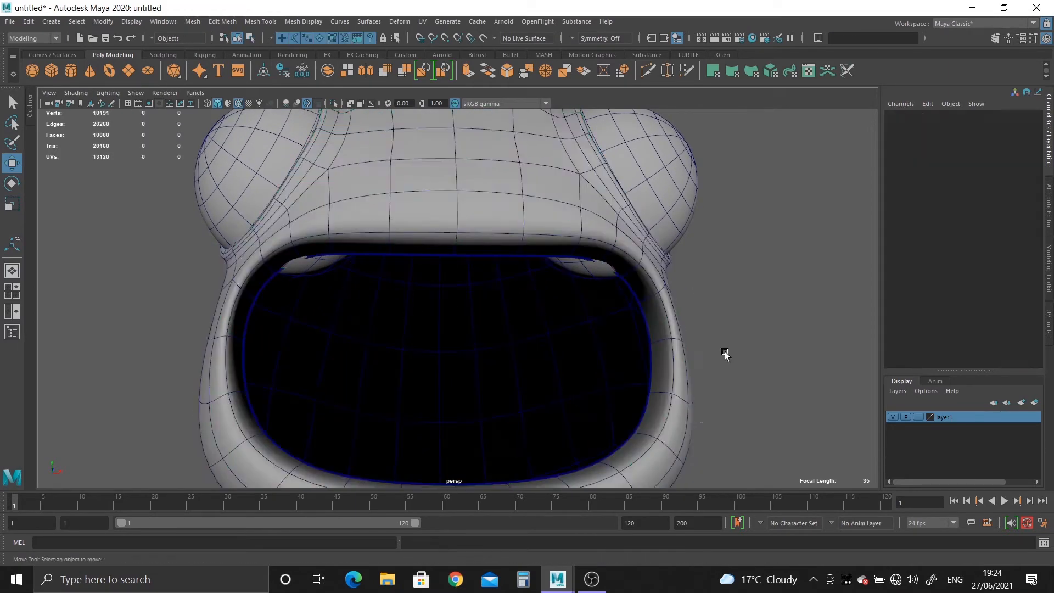
scroll(626, 348, down, 3)
alt+drag(616, 347, 616, 360)
click(238, 103)
Step: Bevel the outer edge loop of the mouth rim with fraction 0.5 and one segment on the unsmoothed mesh
mouse_move(285, 244)
alt+mouse_down()
mouse_move(389, 256)
mouse_move(297, 245)
mouse_move(370, 295)
mouse_move(410, 280)
mouse_move(411, 302)
alt+mouse_up()
right_drag(414, 249, 459, 177)
click(455, 221)
key(1)
double_click(467, 263)
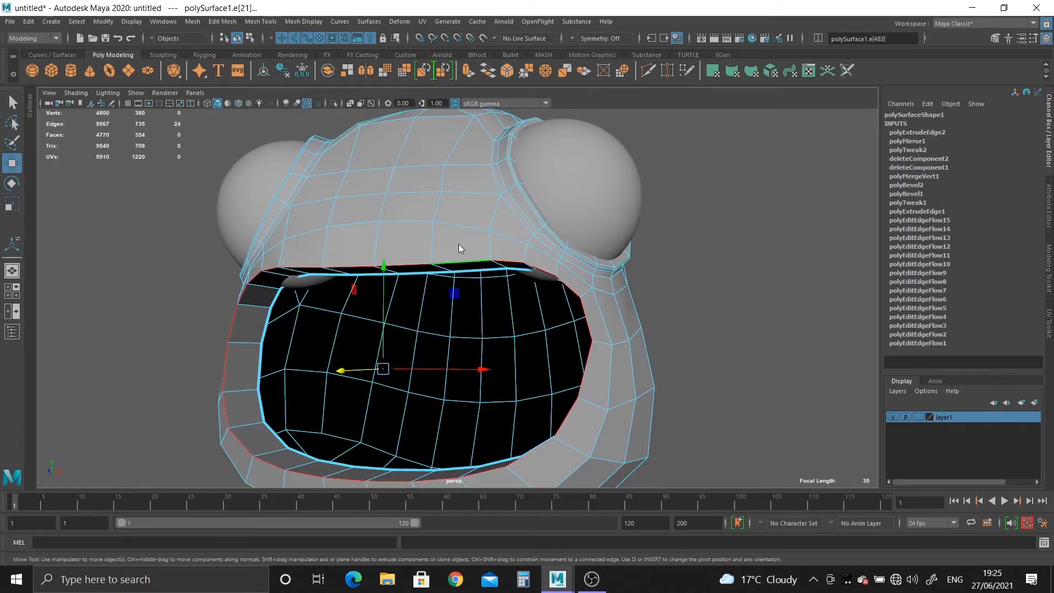
shift+right_drag(459, 249, 522, 243)
alt+drag(483, 282, 544, 287)
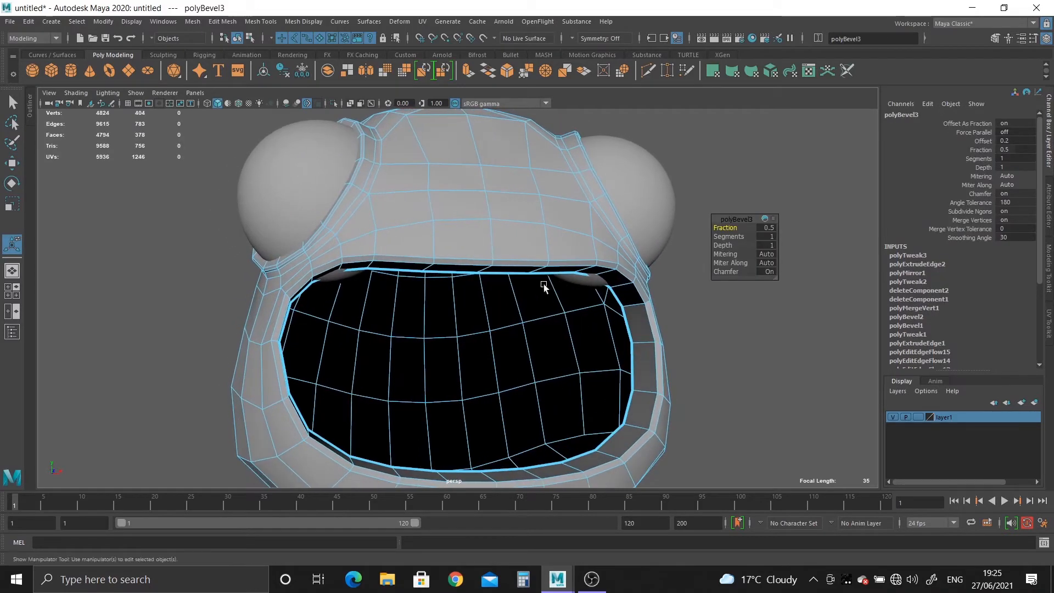
Step: Preview the head smoothed and examine the bevelled mouth rim from the front and side
right_drag(497, 259, 542, 226)
key(3)
click(752, 459)
scroll(681, 417, down, 3)
alt+drag(626, 367, 594, 366)
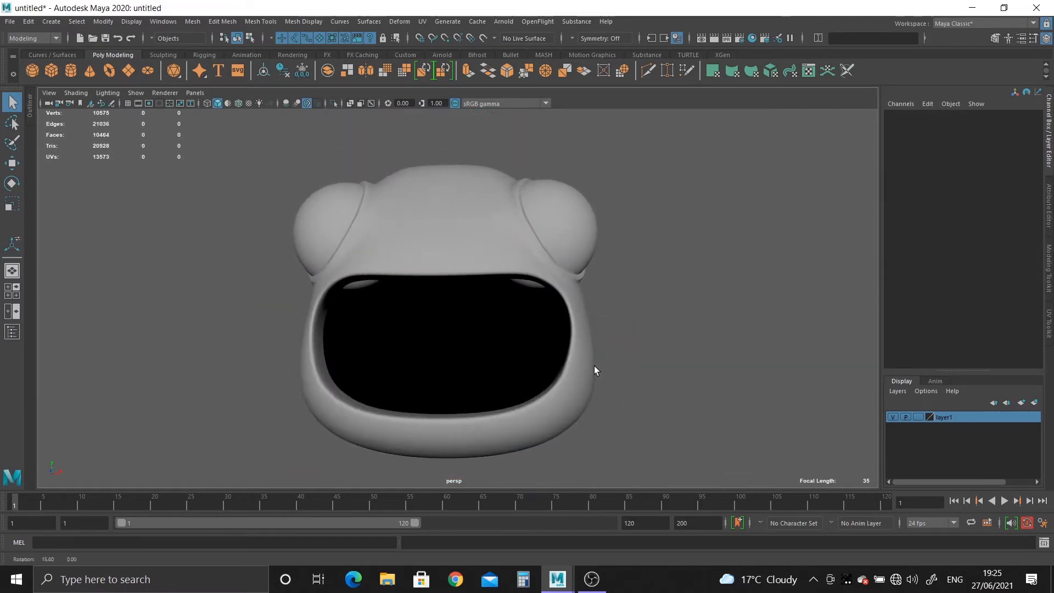
alt+right_drag(595, 366, 607, 417)
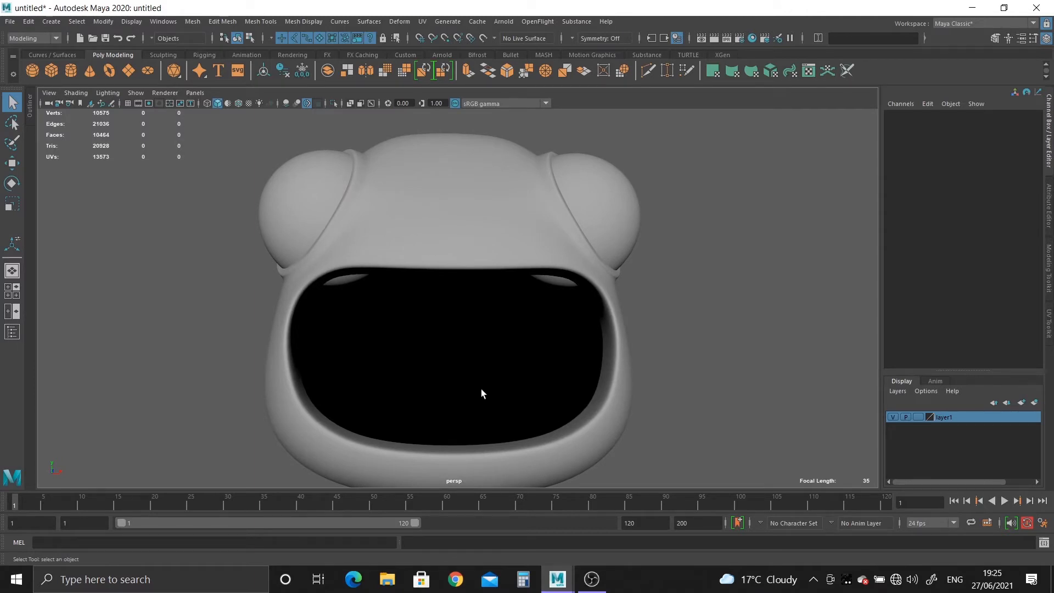
alt+middle_drag(430, 357, 437, 315)
alt+drag(437, 315, 313, 330)
alt+middle_drag(313, 330, 449, 314)
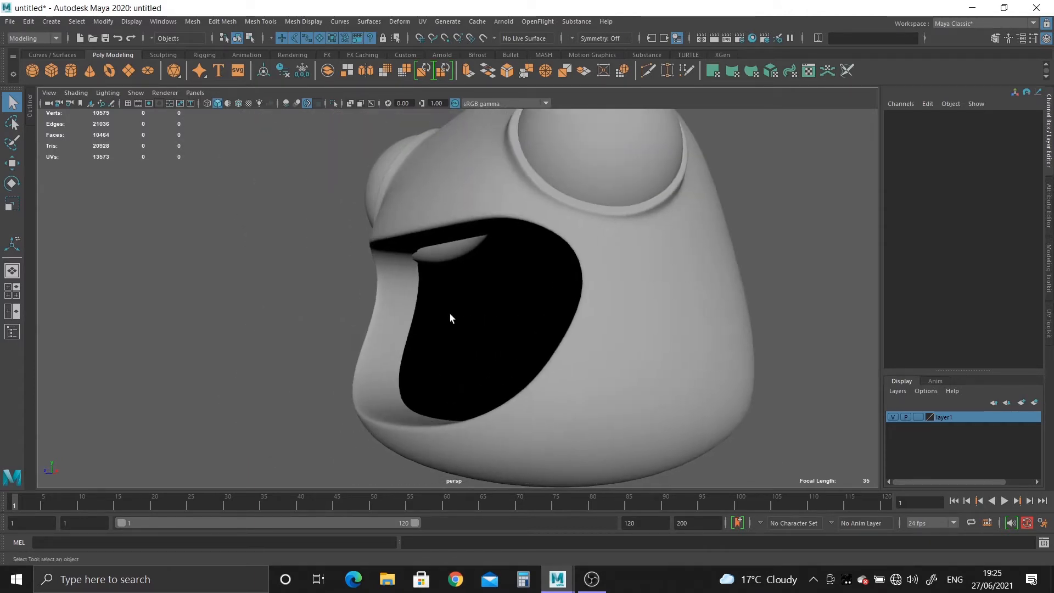
Step: Extrude the mouth's inner border loop on the unsmoothed mesh and move it deeper into the head
scroll(369, 361, up, 3)
click(369, 361)
key(1)
right_drag(369, 272, 369, 248)
double_click(400, 338)
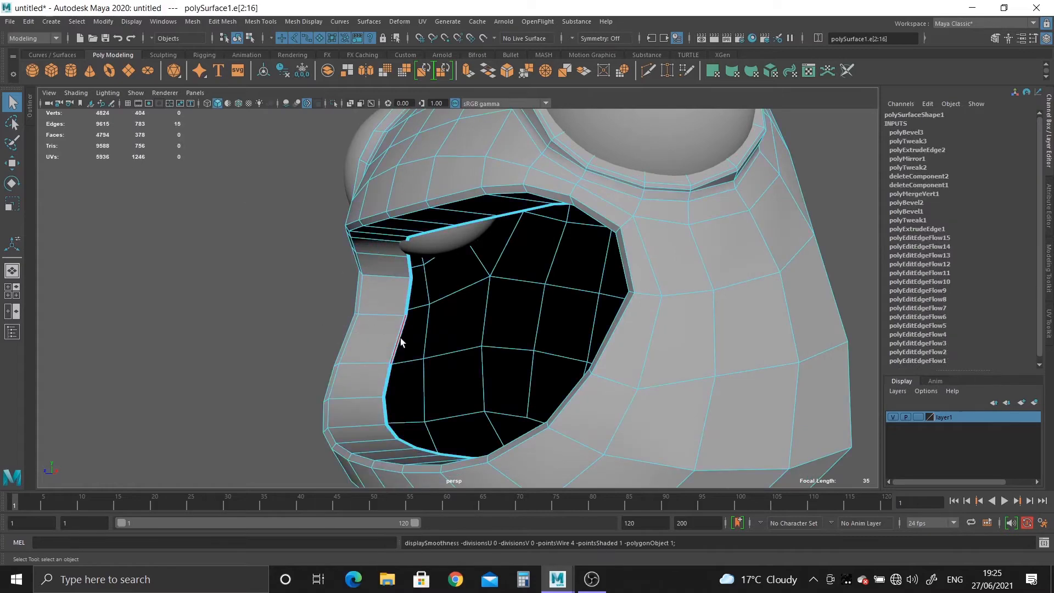
alt+drag(552, 193, 508, 164)
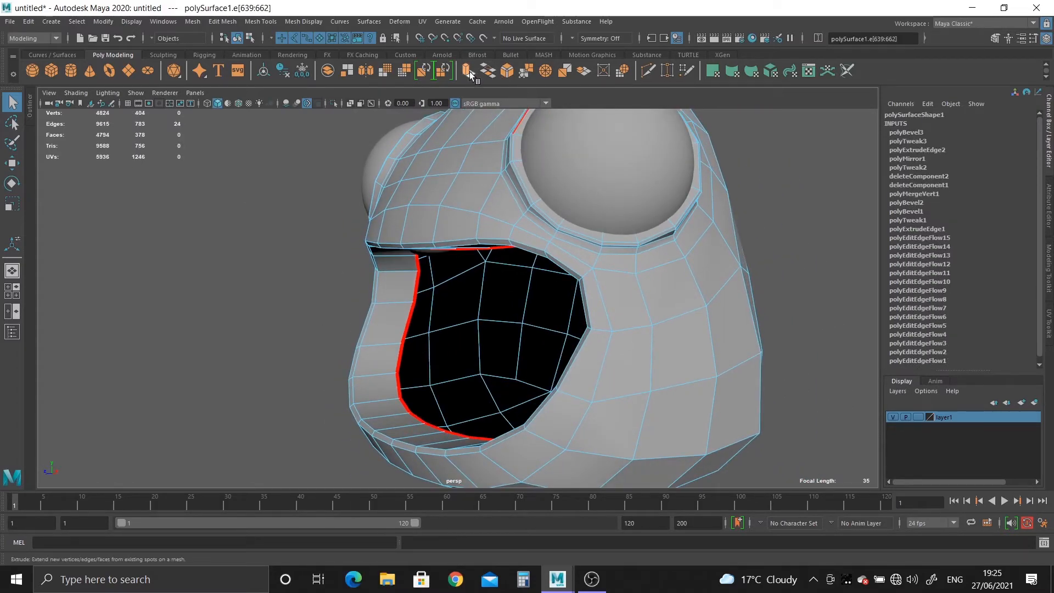
key(ctrl+e)
drag(407, 341, 457, 337)
Step: Lower the extruded inner mouth loop slightly and tilt it backward in the wireframe side view
key(space)
key(space)
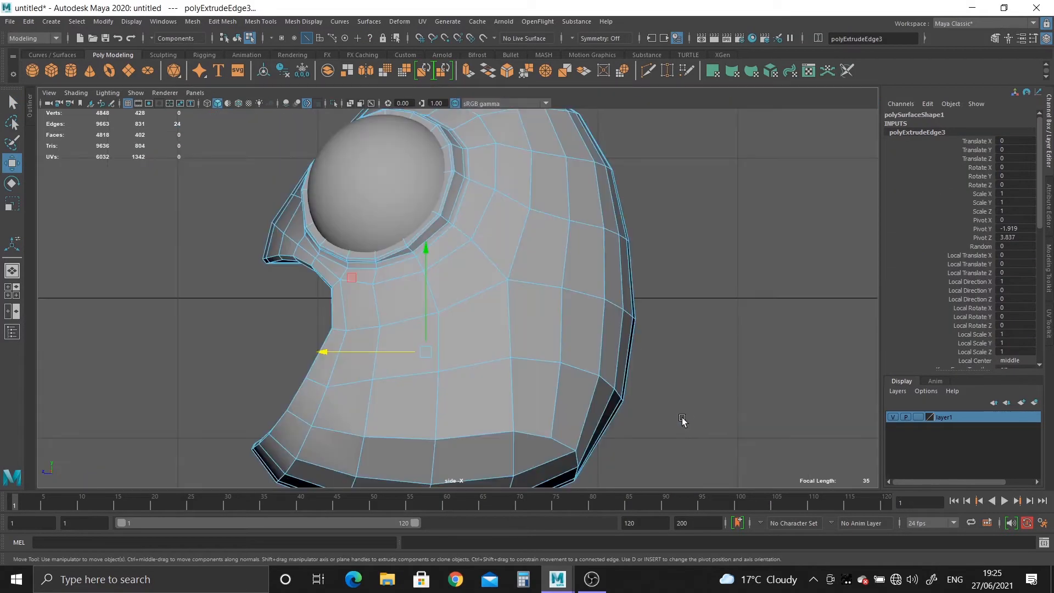
key(4)
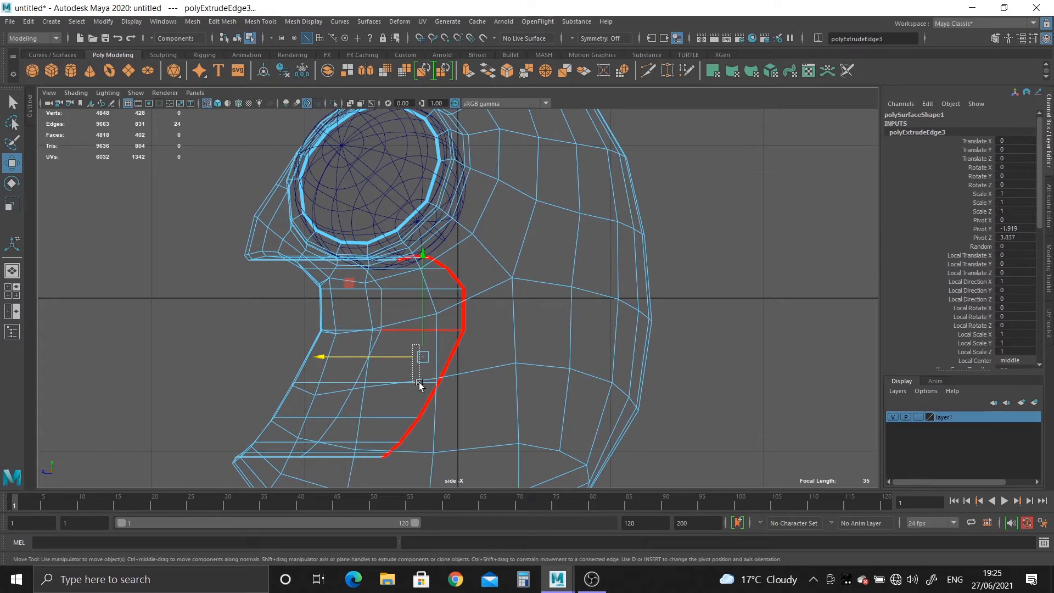
drag(417, 360, 417, 378)
key(e)
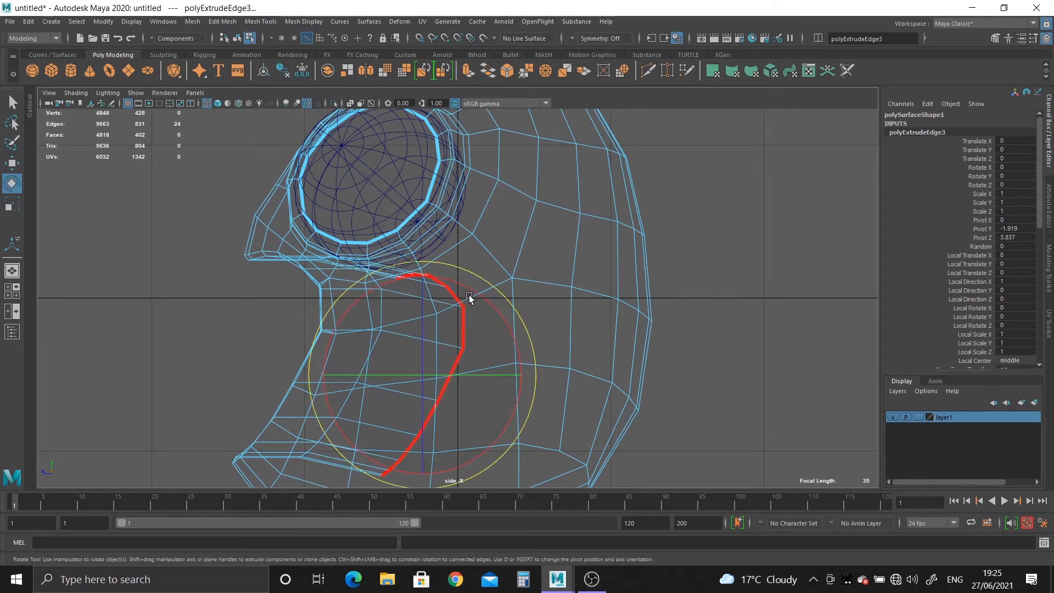
drag(470, 298, 470, 353)
alt+middle_drag(471, 353, 590, 89)
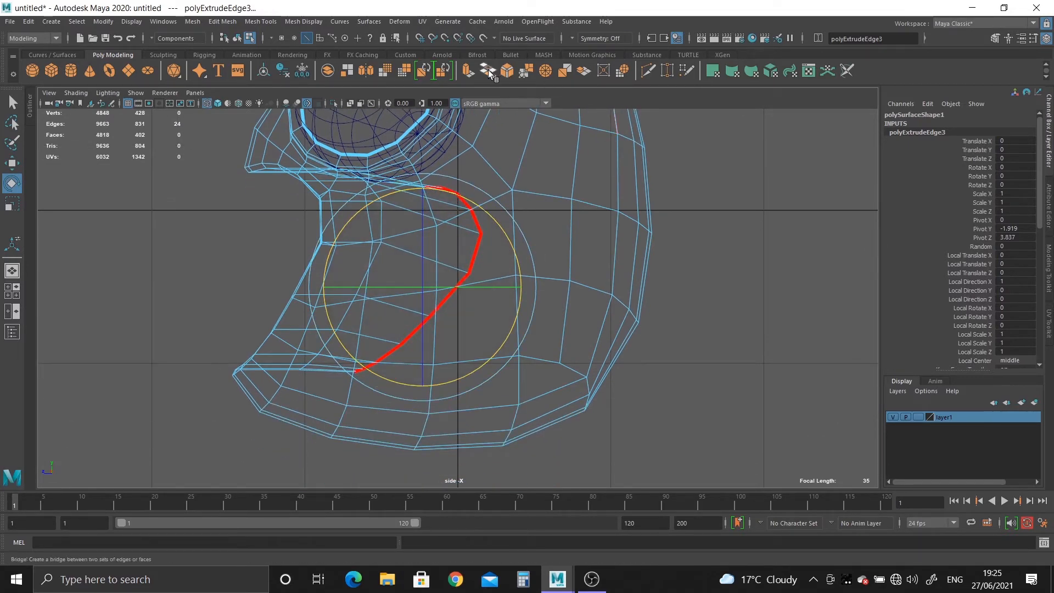
Step: Extrude the inner mouth loop again, move it back and down toward the throat, and rotate it to follow the curve
click(468, 77)
key(w)
drag(418, 280, 486, 365)
key(e)
drag(536, 291, 492, 318)
key(space)
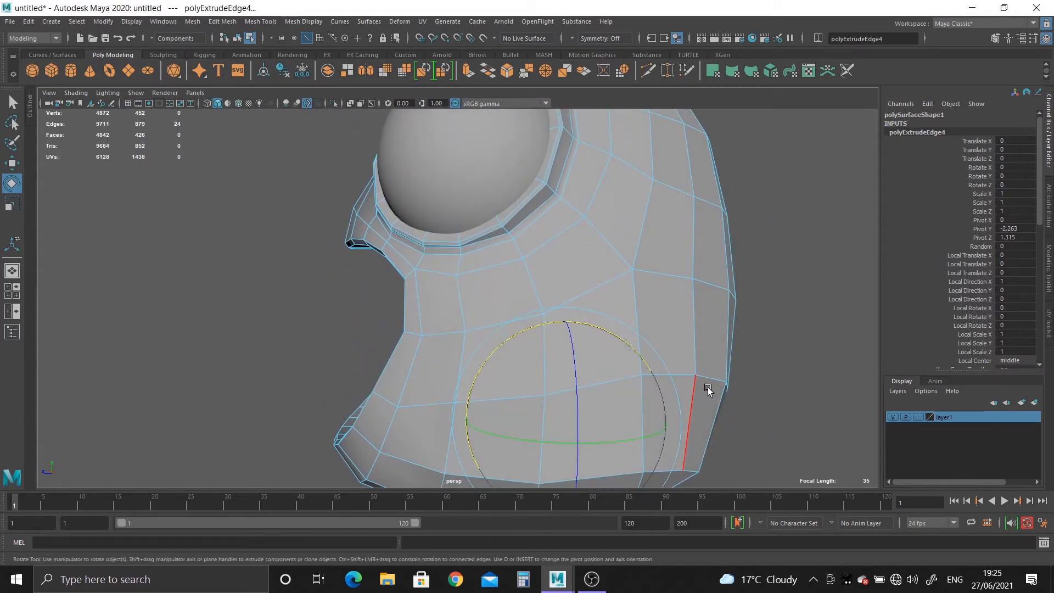
key(space)
key(space)
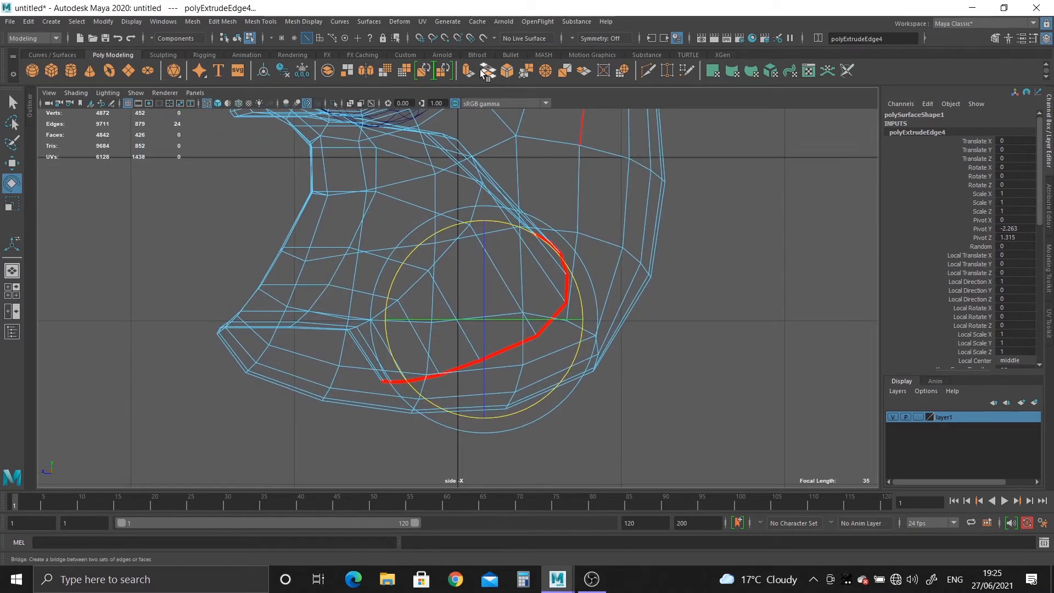
Step: Try extruding the inner mouth loop once more, rotating and flattening it horizontally, and pulling it down below the jaw
key(ctrl+e)
key(w)
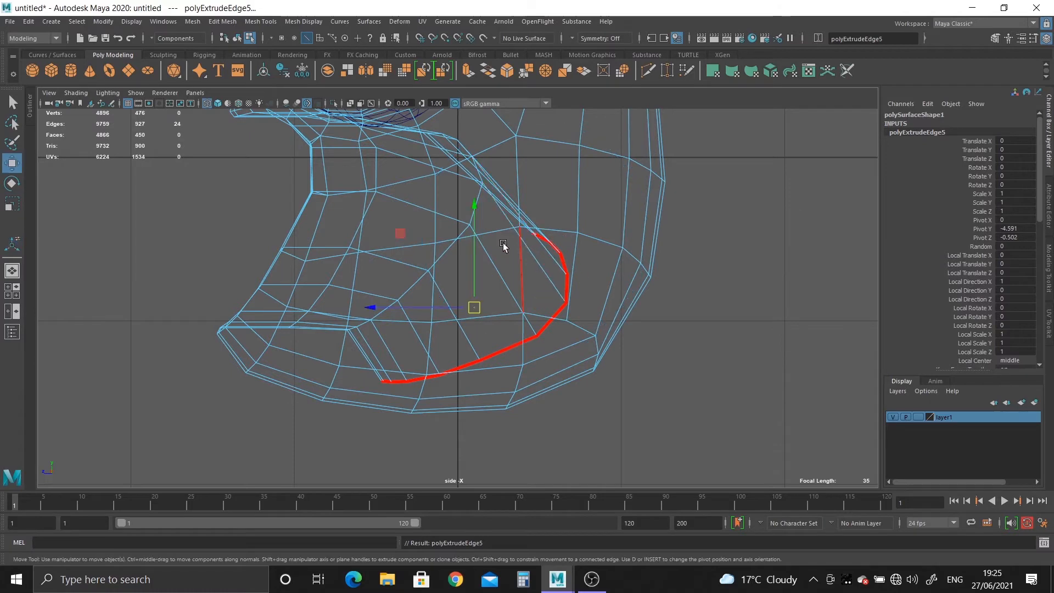
key(e)
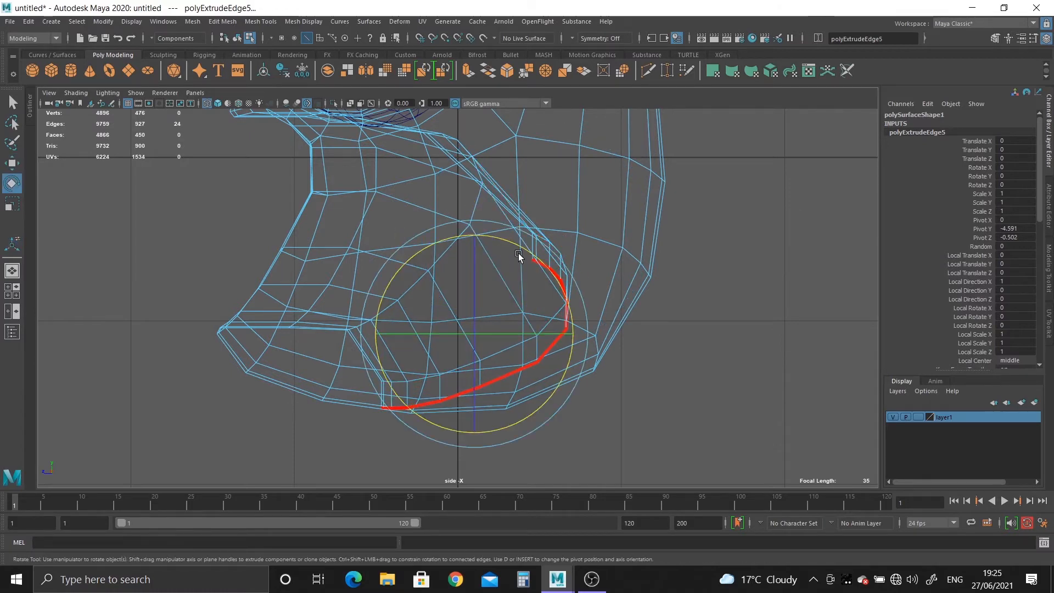
key(r)
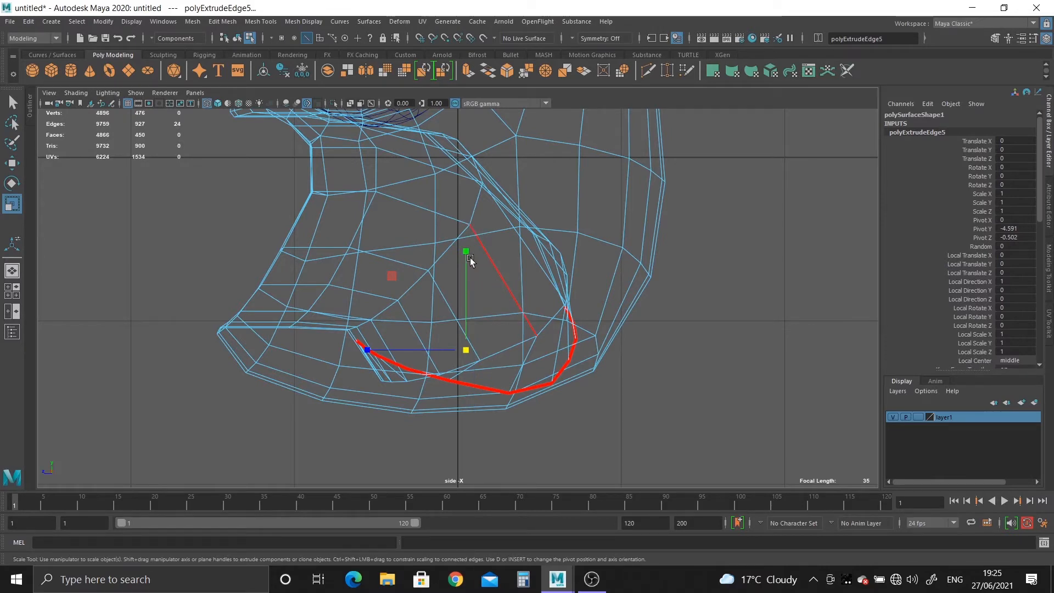
key(w)
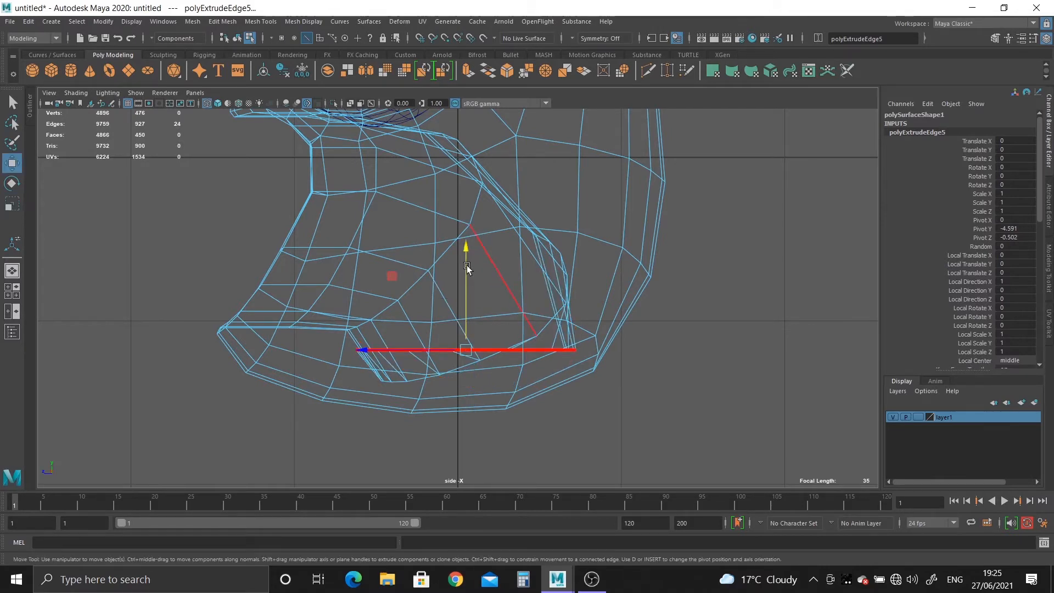
drag(468, 264, 474, 348)
key(space)
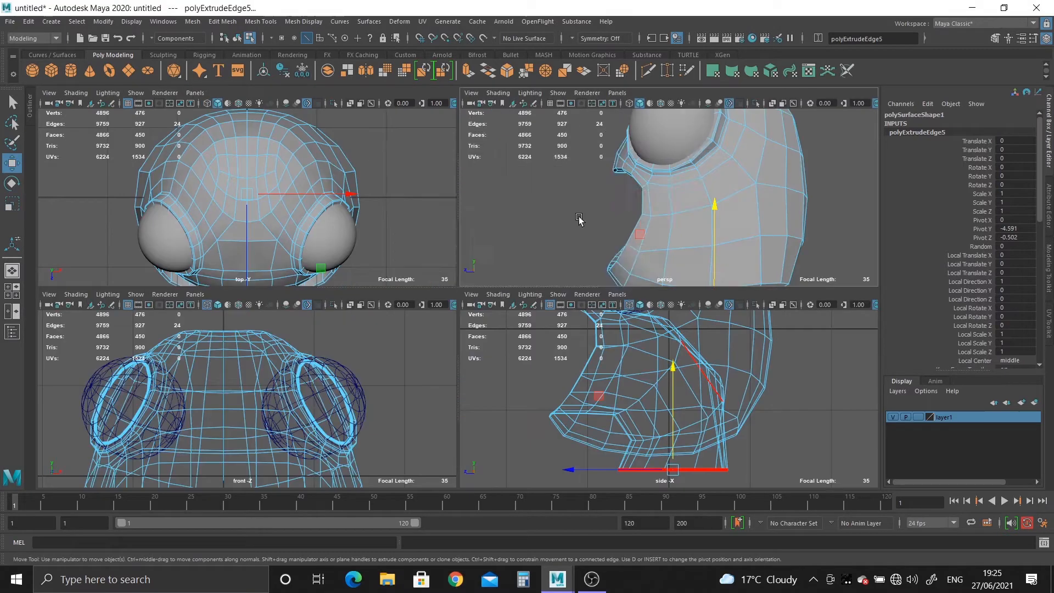
key(space)
alt+drag(578, 219, 560, 264)
key(space)
key(space)
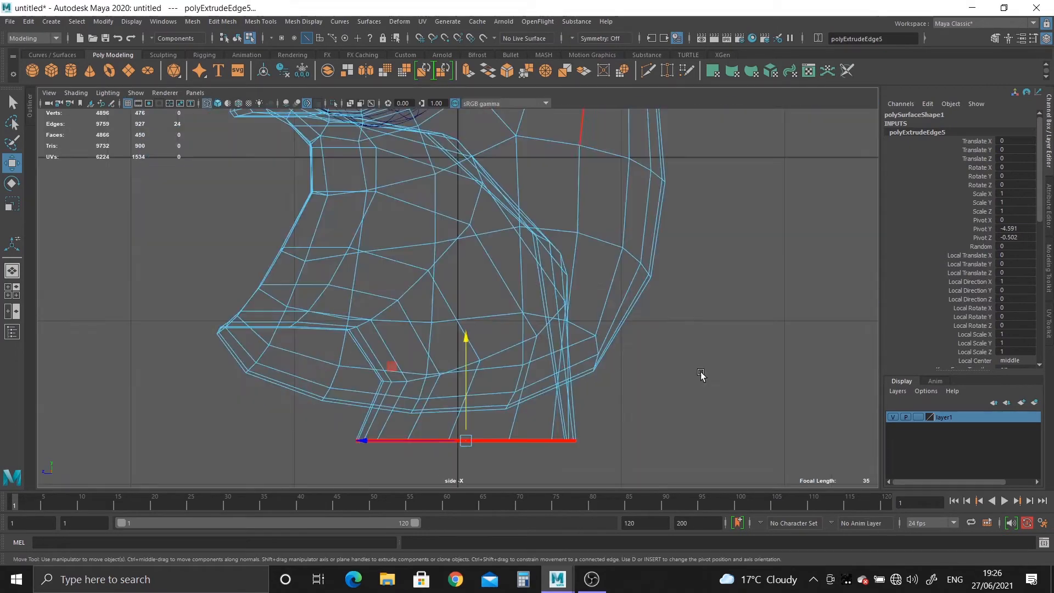
Step: Delete the ring of faces made by the last downward throat extrusion
scroll(699, 372, up, 6)
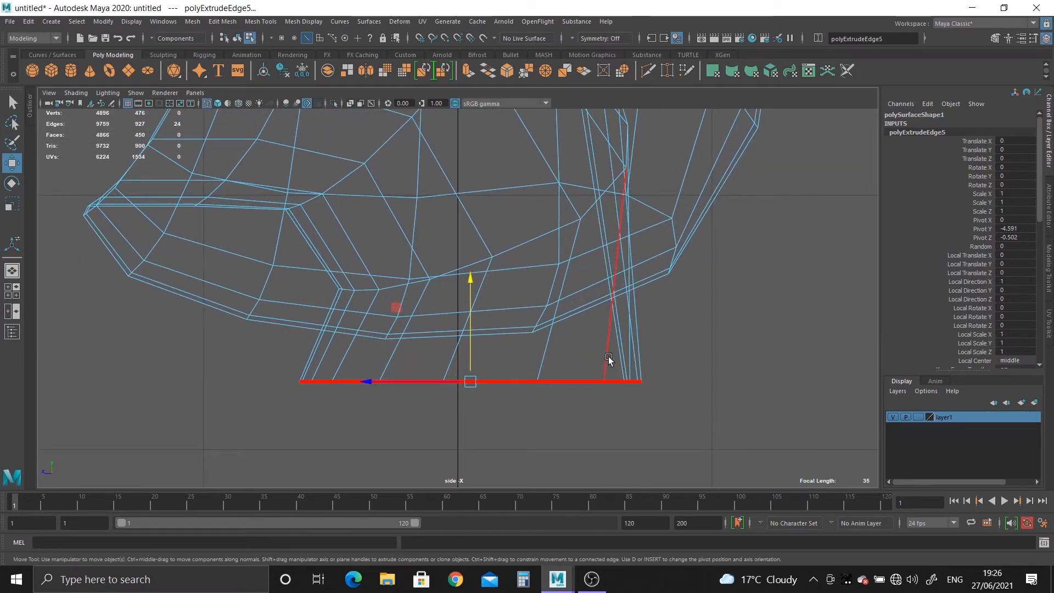
right_drag(607, 357, 605, 309)
click(584, 344)
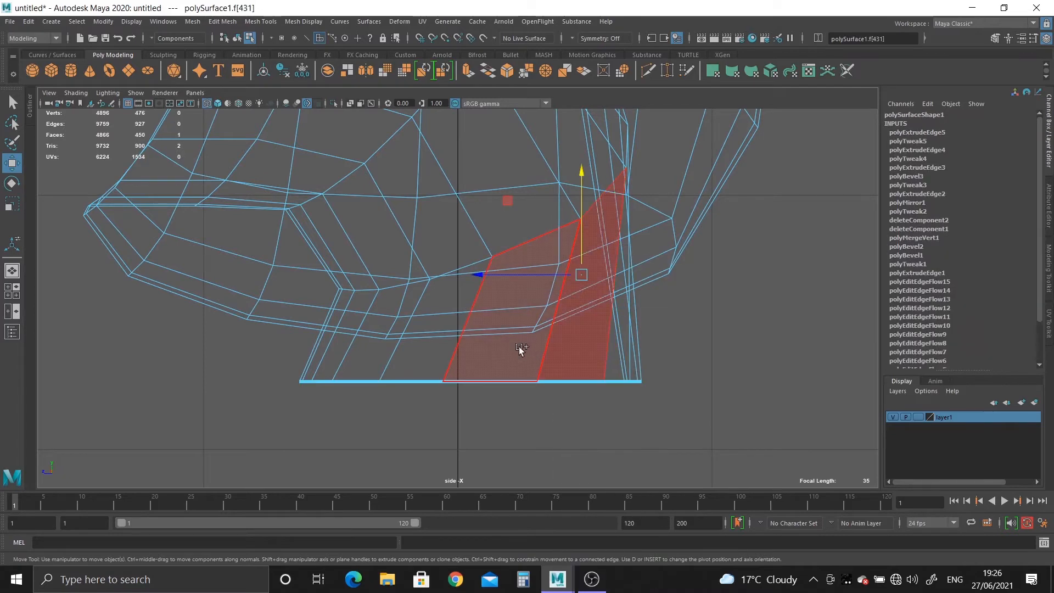
shift+double_click(520, 349)
key(Delete)
Step: Insert three edge loops around the inner mouth walls with the Multi-Cut tool, one in each wide face ring
key(space)
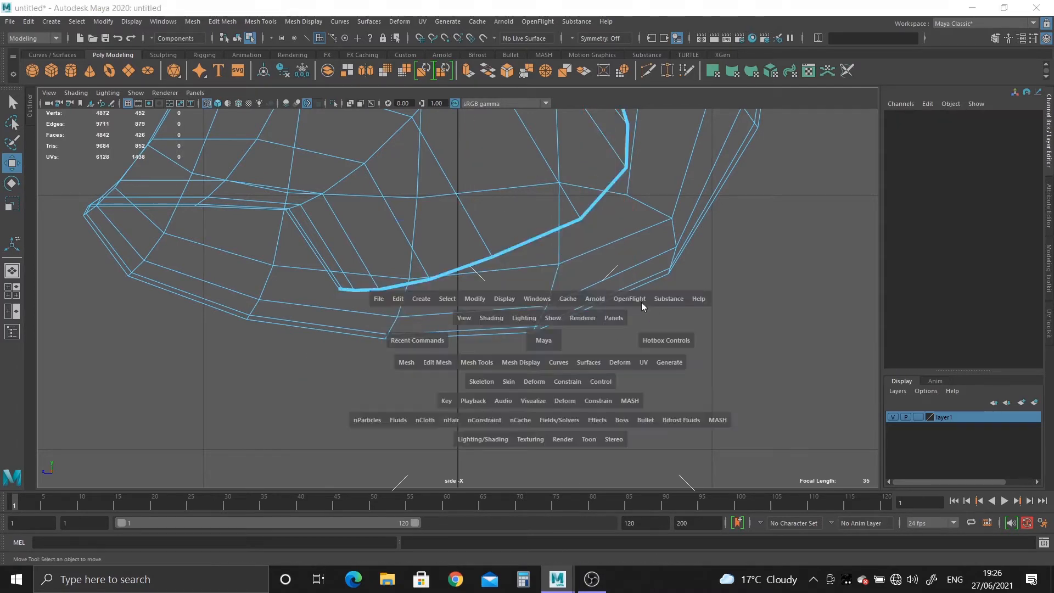
key(space)
alt+drag(506, 178, 421, 208)
right_drag(421, 207, 483, 170)
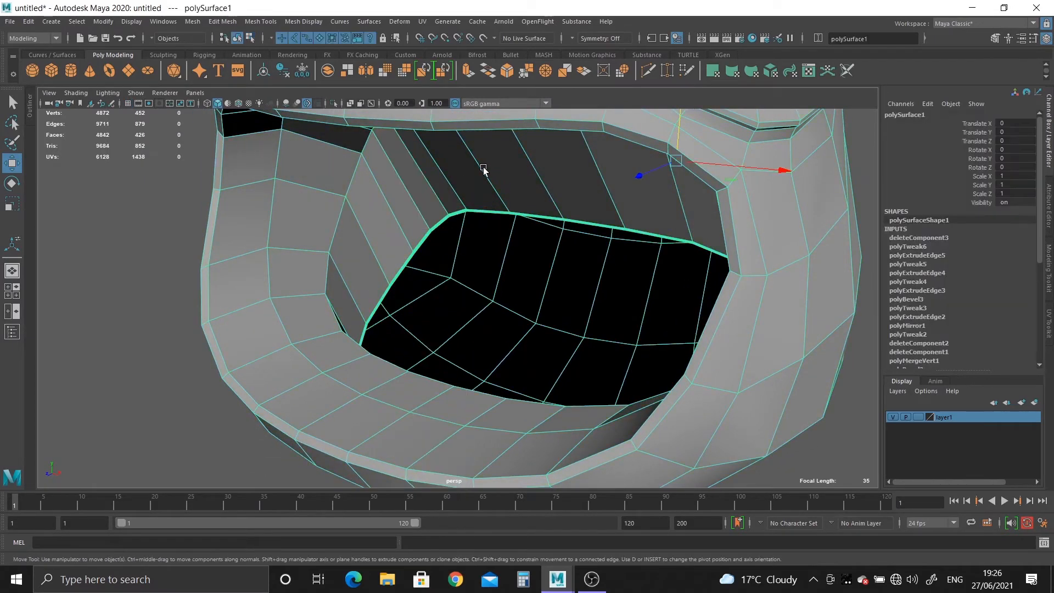
click(648, 74)
alt+drag(435, 238, 412, 240)
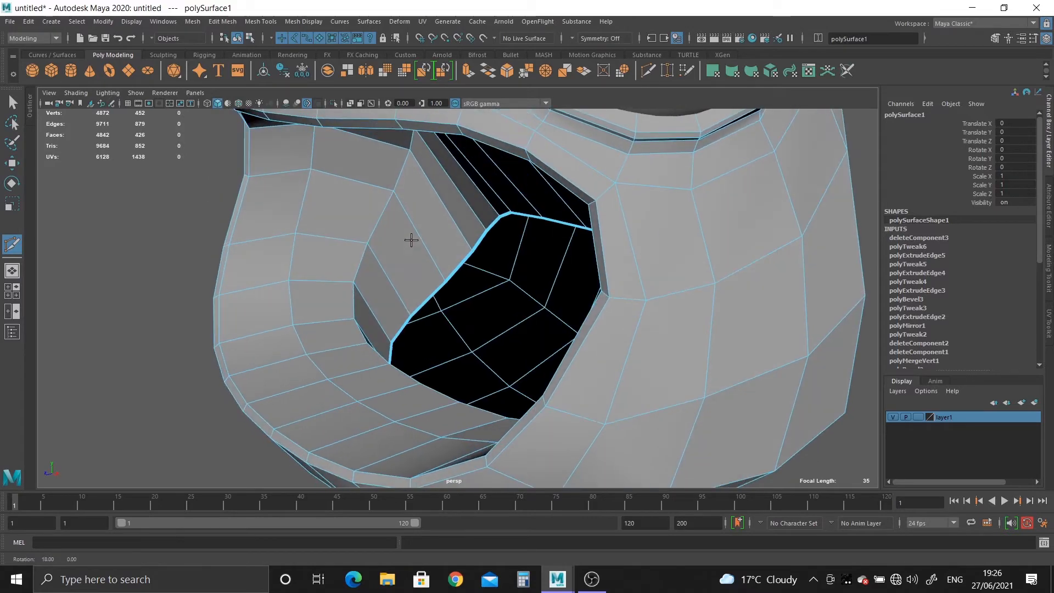
ctrl+click(412, 243)
ctrl+click(329, 236)
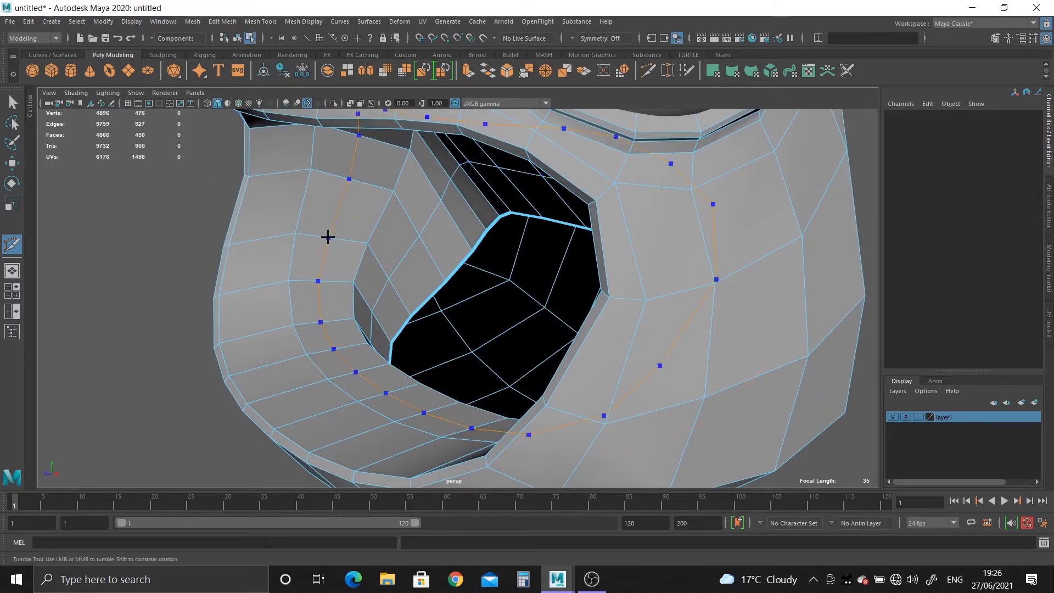
ctrl+click(257, 253)
alt+drag(391, 253, 412, 242)
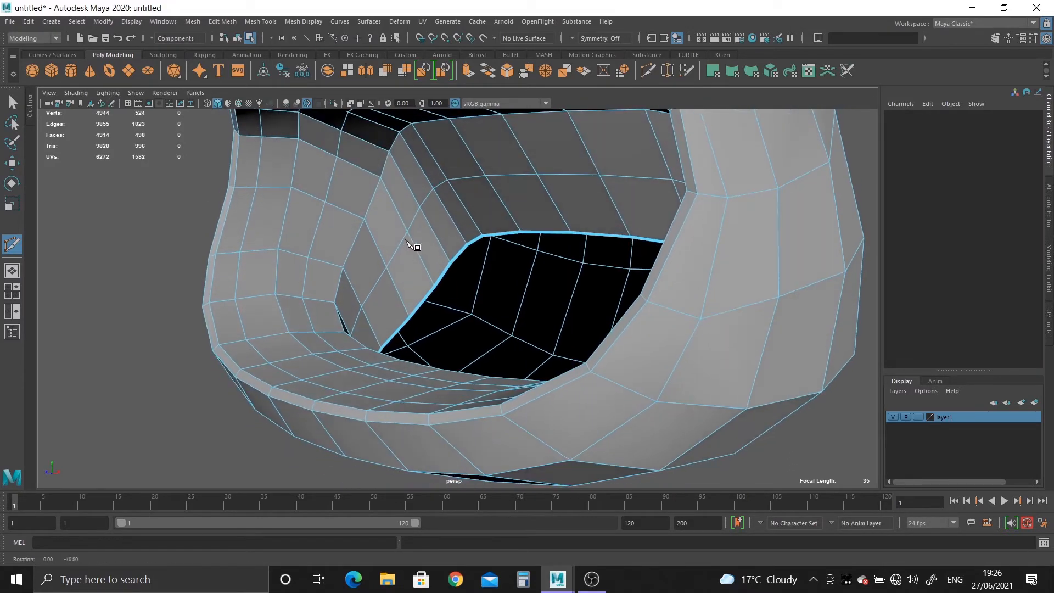
Step: Apply Edit Edge Flow to the innermost new edge loop, nearest the throat opening
click(12, 103)
right_drag(250, 219, 260, 168)
double_click(399, 245)
alt+drag(399, 245, 476, 179)
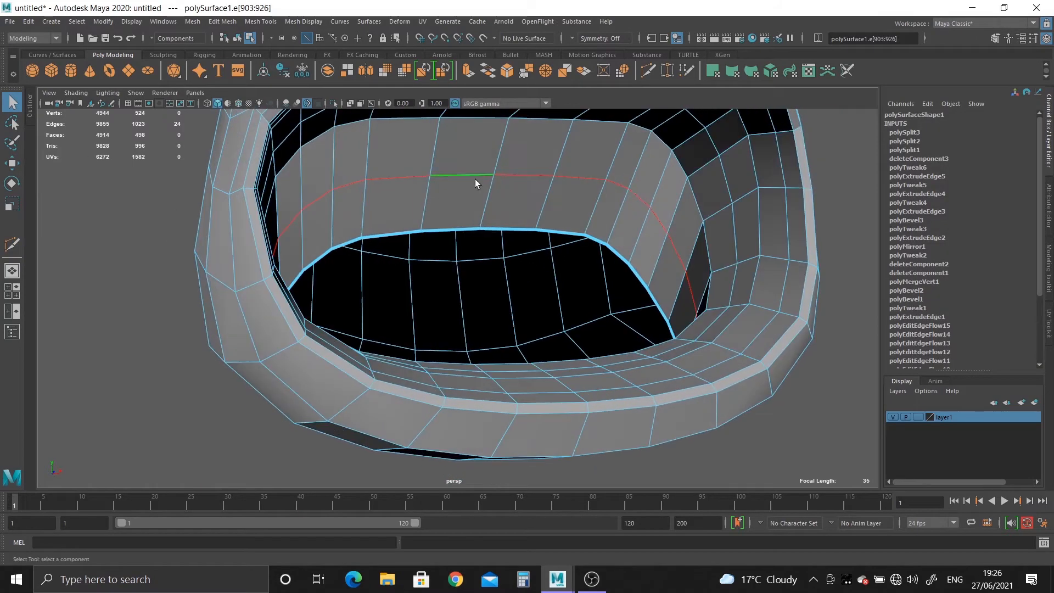
click(223, 22)
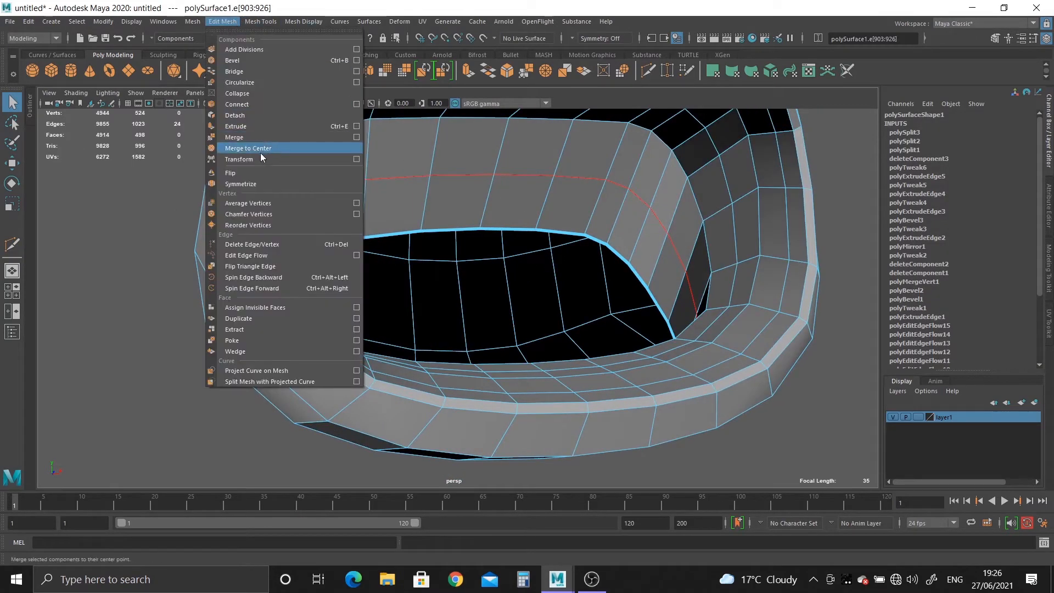
click(263, 254)
alt+drag(384, 236, 368, 211)
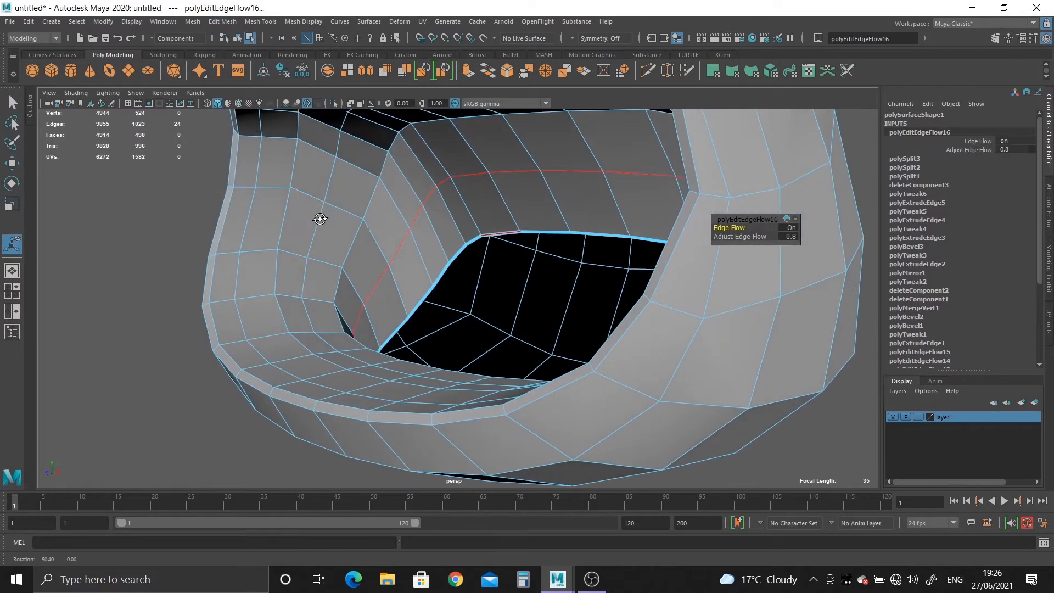
Step: Apply Edit Edge Flow to the next four inner mouth loops in turn, working from the throat out toward the lip
click(368, 211)
double_click(368, 212)
key(g)
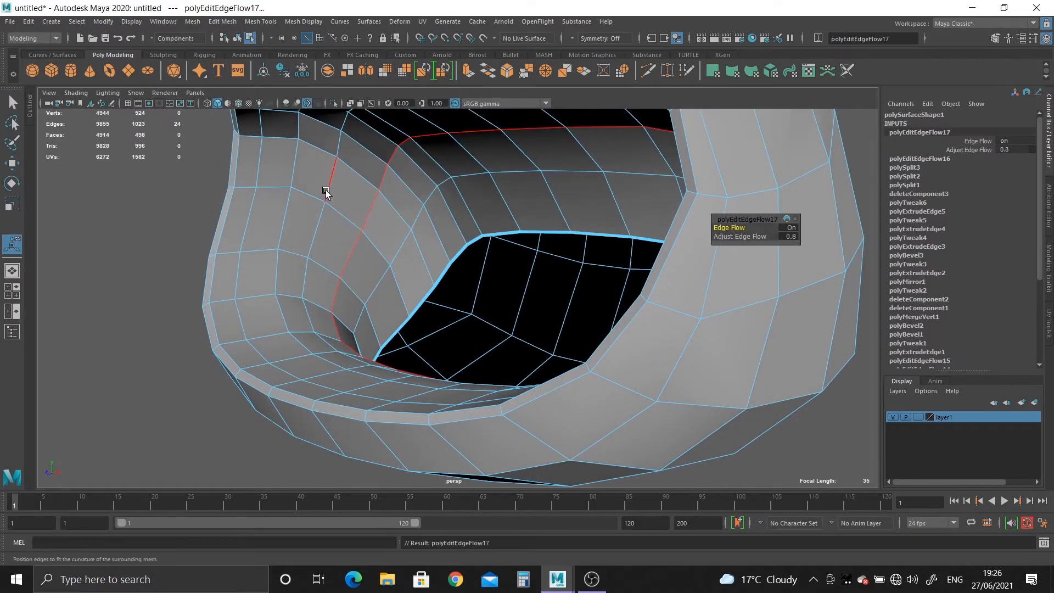
double_click(325, 190)
key(g)
double_click(293, 177)
key(g)
double_click(257, 172)
key(g)
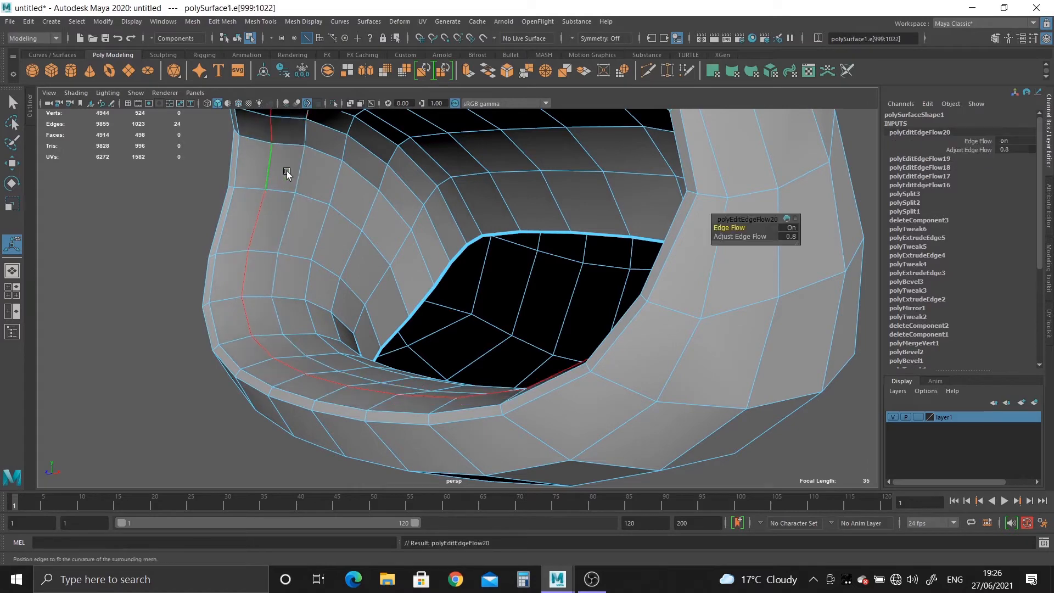
Step: Repeat Edit Edge Flow on the inner mouth loops, working from the lip back to the throat
double_click(302, 172)
key(g)
double_click(357, 198)
key(g)
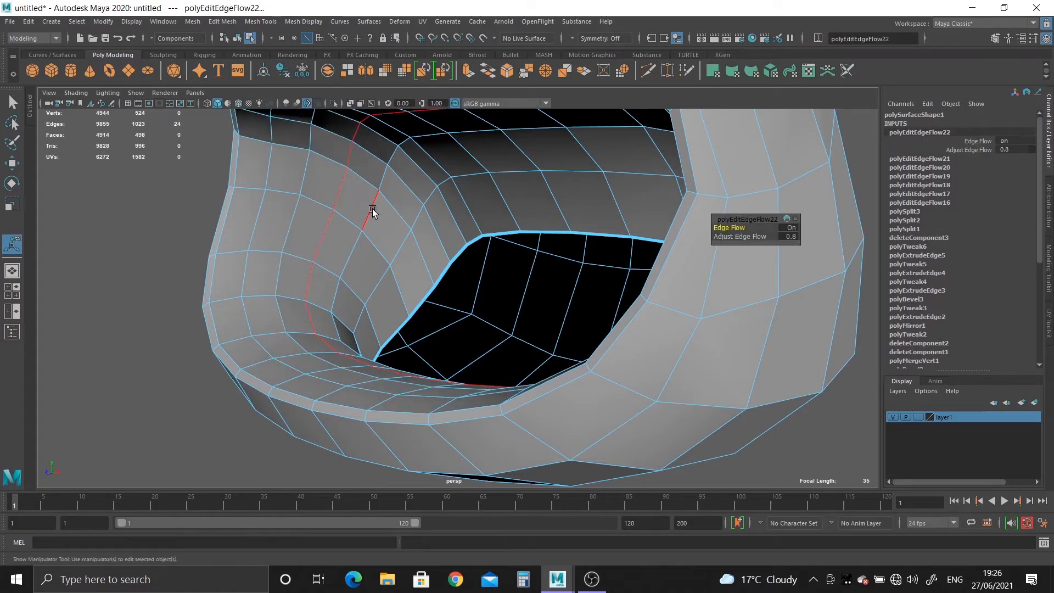
double_click(372, 209)
key(g)
double_click(402, 238)
key(g)
Step: Preview the head smoothed and examine the rounded mouth interior from several angles
alt+right_drag(459, 264, 358, 185)
alt+drag(358, 185, 430, 203)
right_drag(501, 200, 546, 197)
key(3)
key(q)
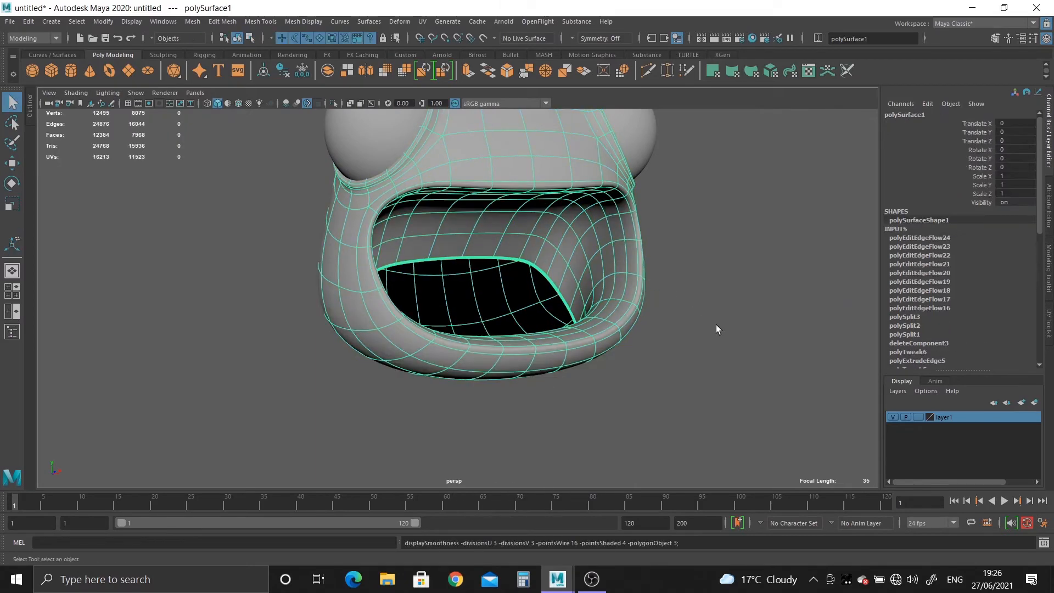
click(716, 324)
alt+right_drag(761, 387, 686, 332)
alt+drag(687, 332, 612, 273)
alt+right_drag(612, 272, 753, 400)
alt+drag(541, 254, 565, 325)
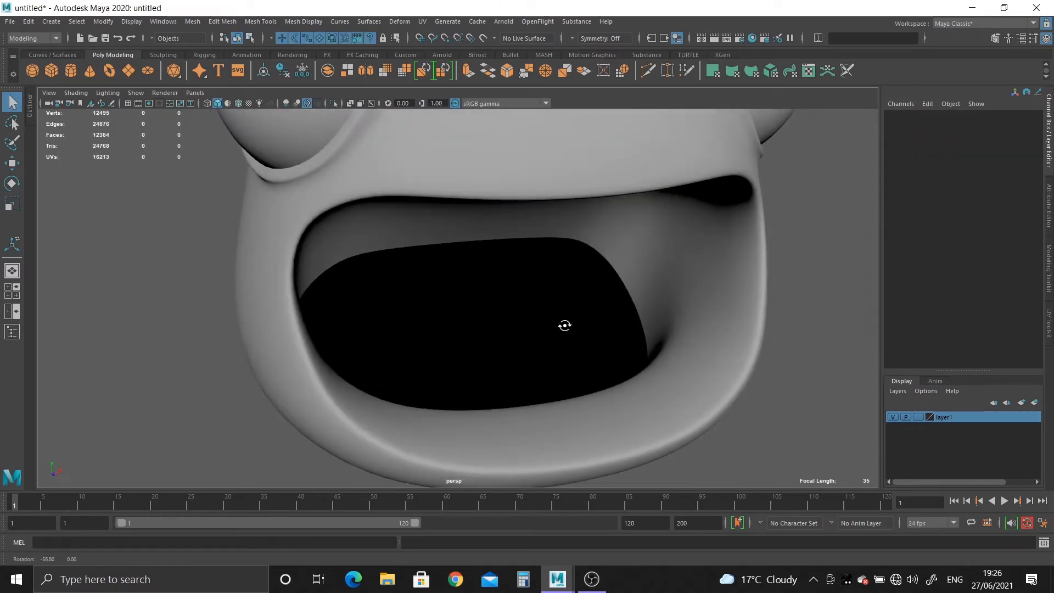
click(530, 233)
alt+drag(584, 268, 497, 294)
alt+middle_drag(570, 286, 512, 292)
Step: Return to the unsmoothed mesh and delete the faces of the character's right half of the head
key(1)
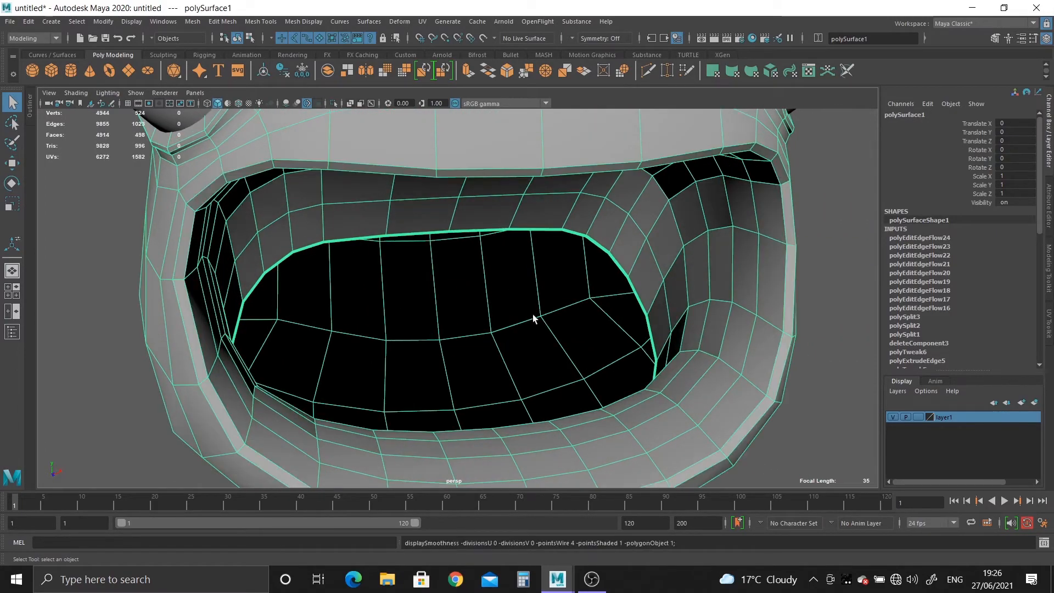
mouse_move(533, 319)
alt+mouse_down()
mouse_move(504, 332)
mouse_move(518, 360)
mouse_move(511, 320)
mouse_move(532, 304)
mouse_move(522, 338)
mouse_move(522, 317)
alt+mouse_up()
alt+right_drag(522, 318, 357, 228)
alt+middle_drag(357, 228, 360, 248)
right_drag(426, 196, 431, 239)
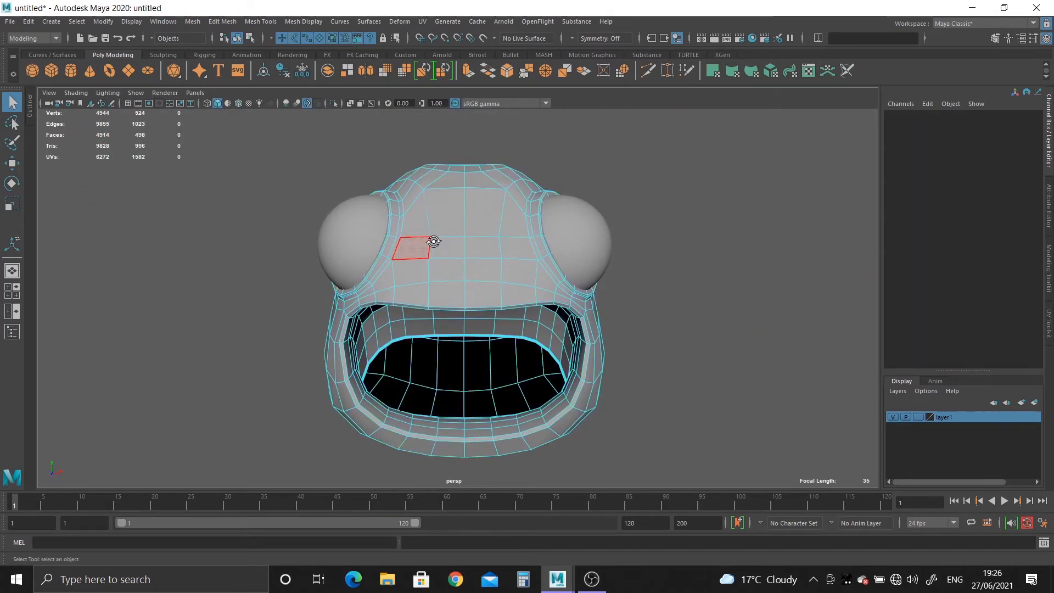
alt+drag(433, 242, 434, 242)
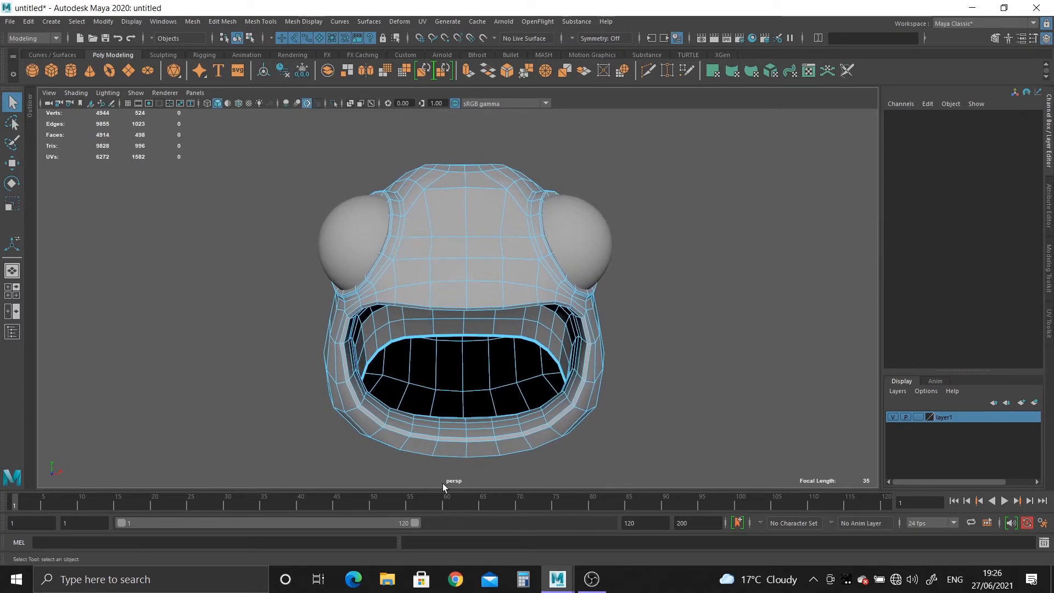
alt+right_drag(377, 348, 336, 182)
drag(334, 167, 423, 386)
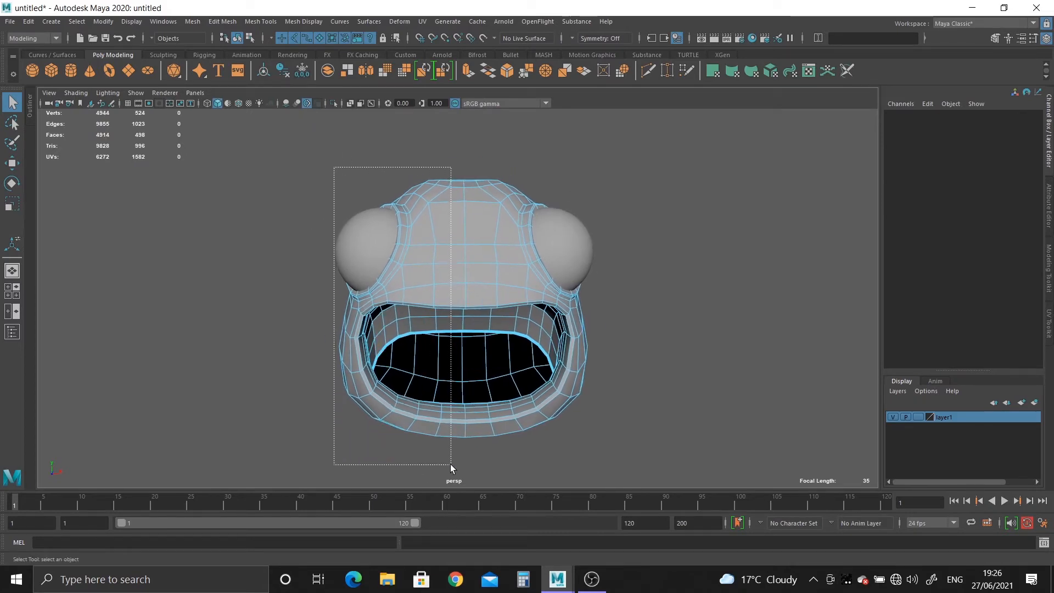
drag(450, 463, 452, 465)
key(Delete)
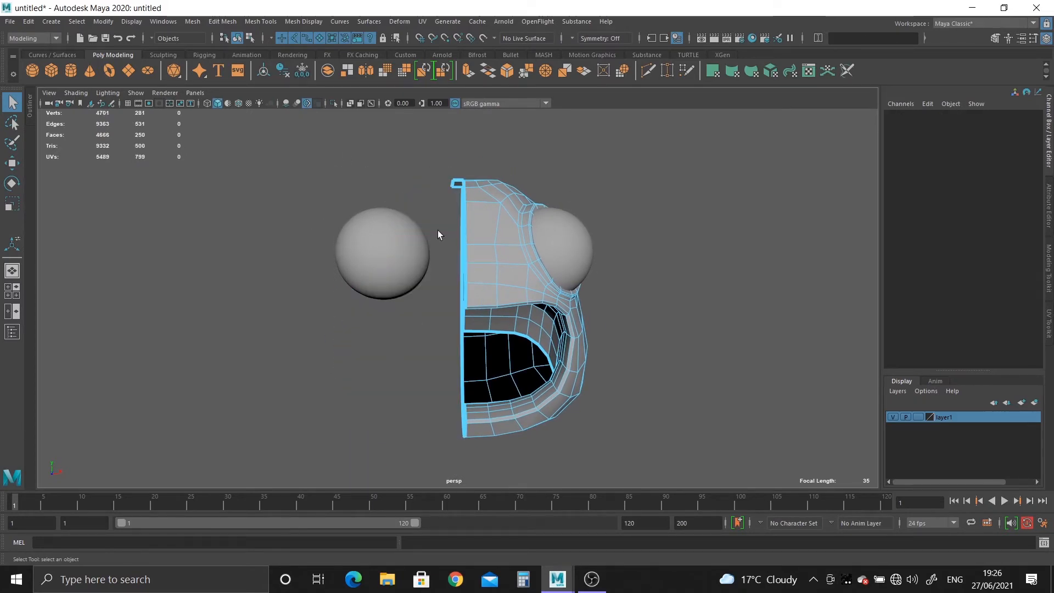
Step: Delete the leftover face sticking out across the centre line at the top of the head
alt+drag(437, 230, 426, 298)
alt+right_drag(427, 298, 502, 321)
click(461, 238)
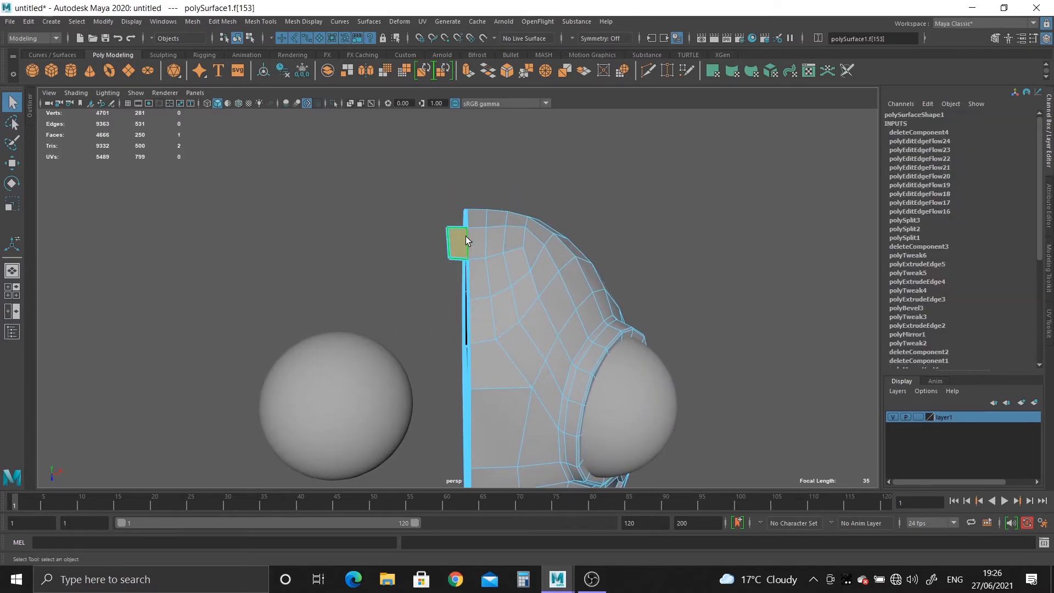
key(Delete)
Step: Bridge the upper and lower border edges of the throat opening closest to the centre line
alt+drag(526, 259, 482, 256)
right_drag(482, 255, 493, 181)
click(481, 239)
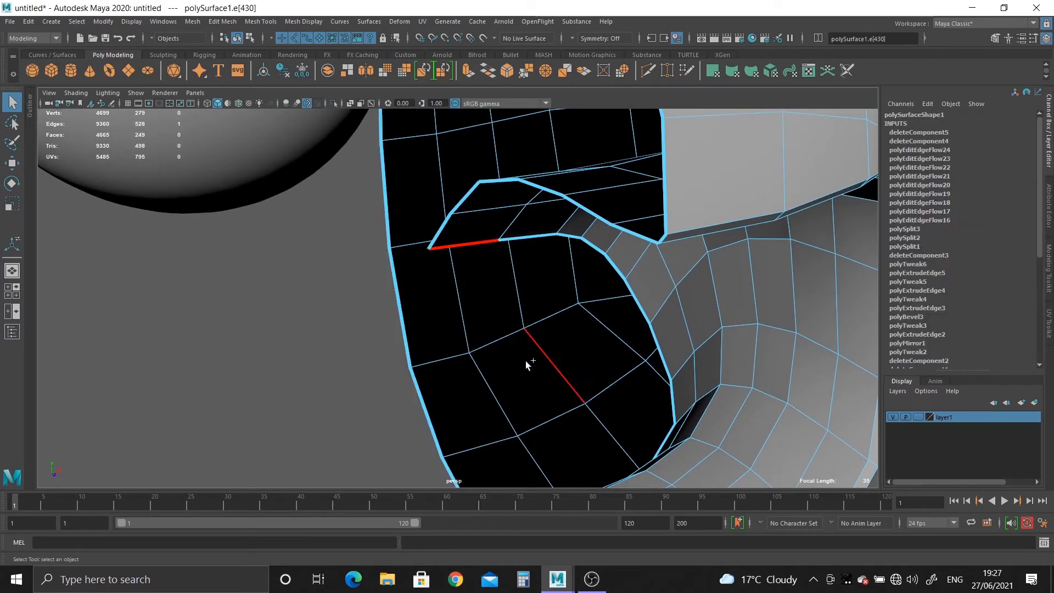
alt+drag(525, 361, 545, 347)
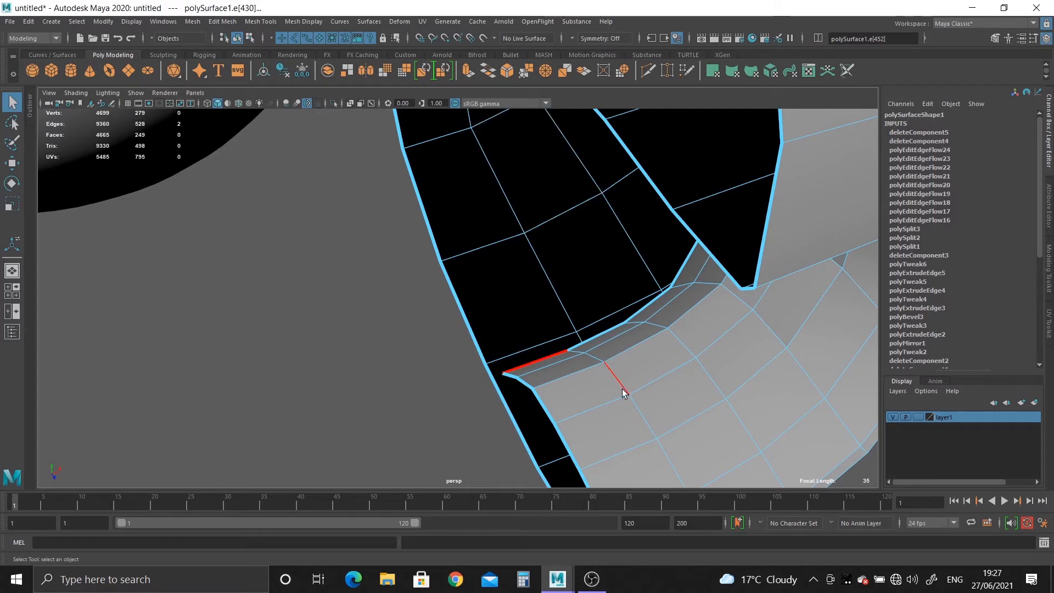
shift+right_drag(618, 394, 593, 407)
Step: Bridge the second pair of upper and lower throat border edges, beside the first bridge face
alt+right_drag(593, 407, 595, 373)
alt+drag(495, 270, 535, 358)
click(537, 194)
scroll(556, 294, up, 3)
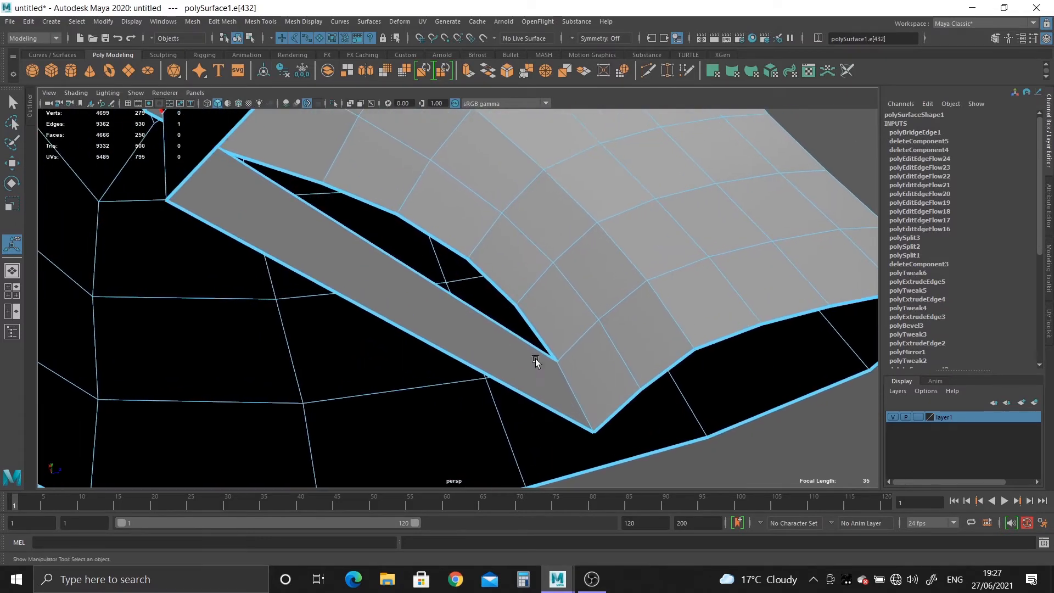
shift+click(538, 328)
key(g)
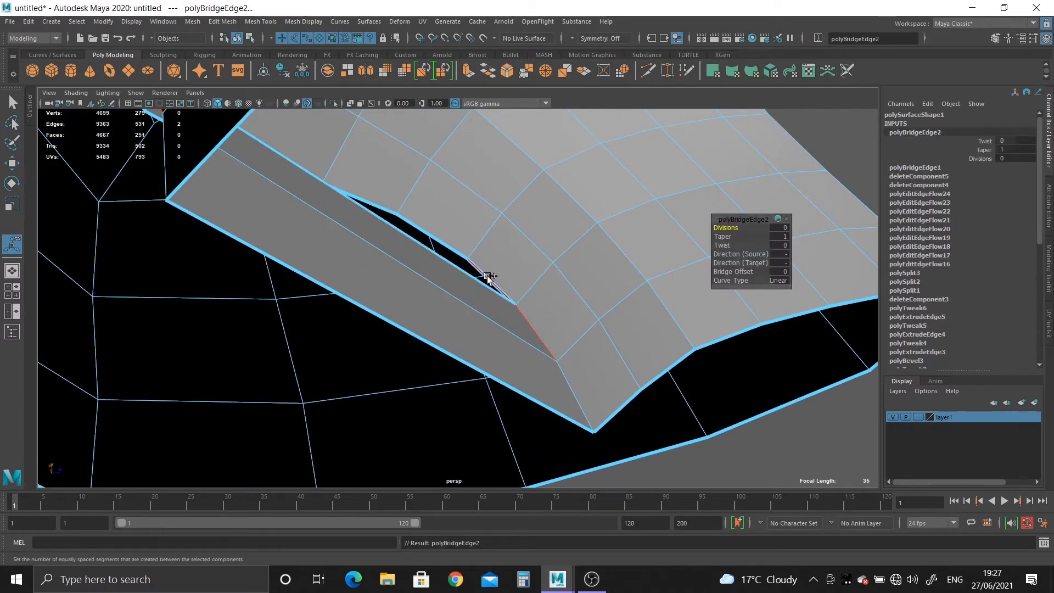
Step: Bridge the third pair of upper and lower throat border edges, further toward the mouth corner
alt+drag(488, 277, 519, 386)
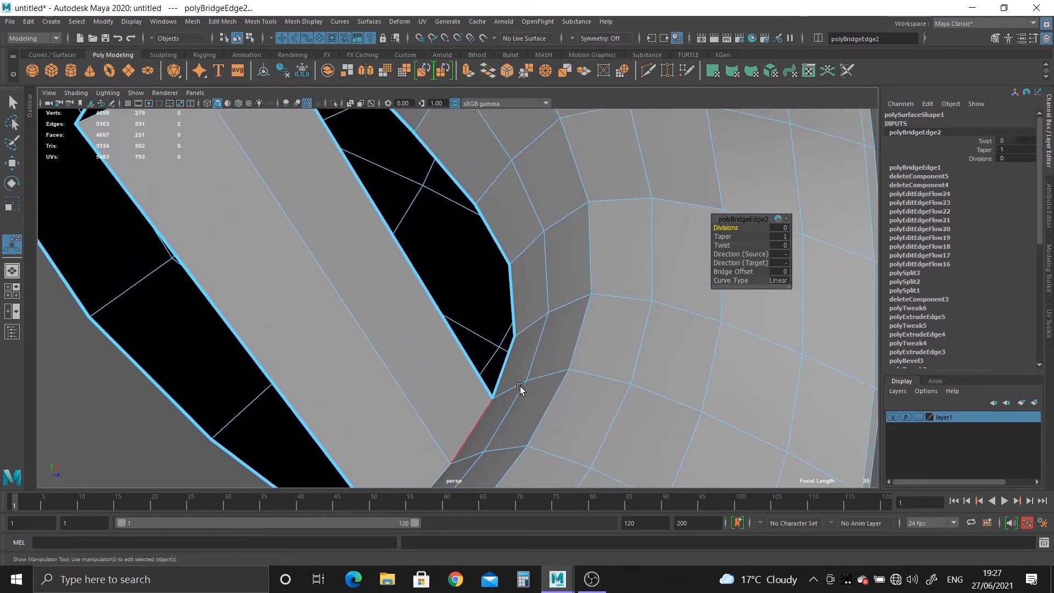
click(499, 368)
alt+drag(473, 358, 470, 333)
shift+click(473, 208)
key(g)
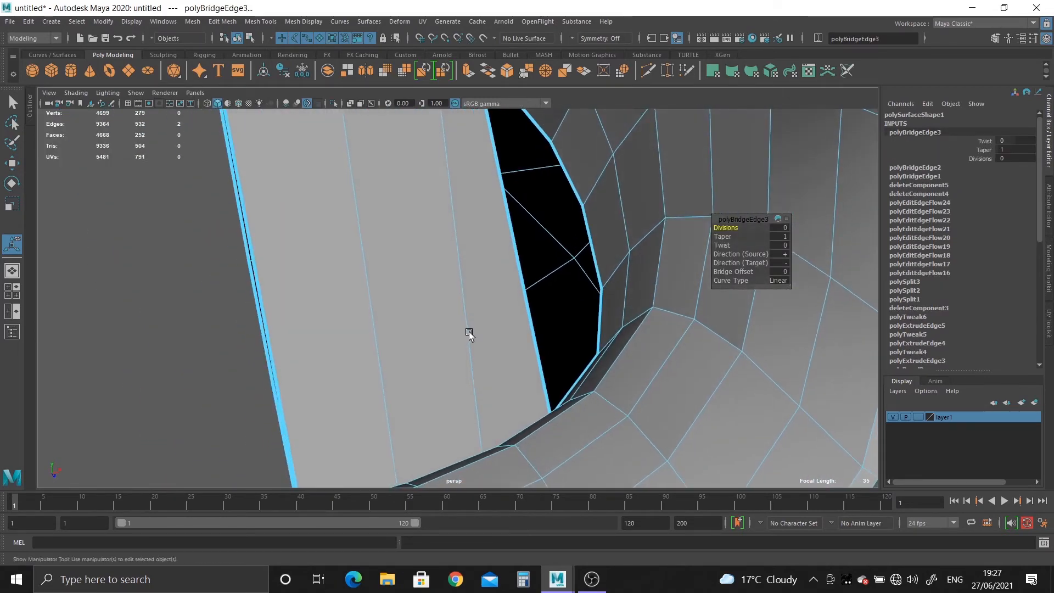
Step: Bridge the fourth pair of upper and lower throat border edges, nearest the mouth corner
alt+middle_drag(537, 330, 538, 365)
alt+drag(538, 365, 553, 218)
click(501, 174)
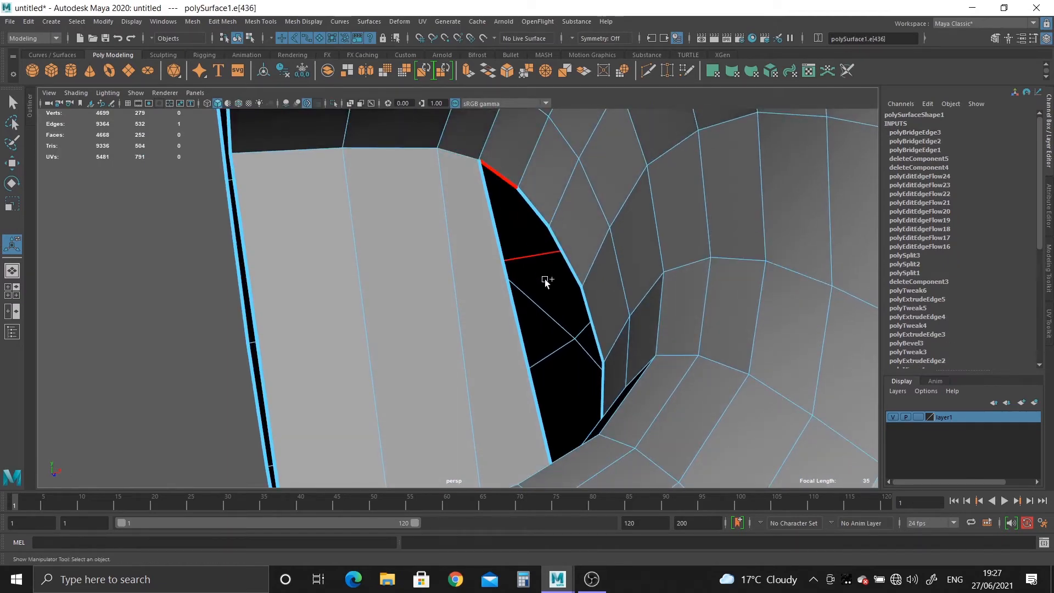
key(f)
alt+middle_drag(554, 262, 616, 351)
scroll(617, 352, up, 2)
scroll(558, 220, down, 5)
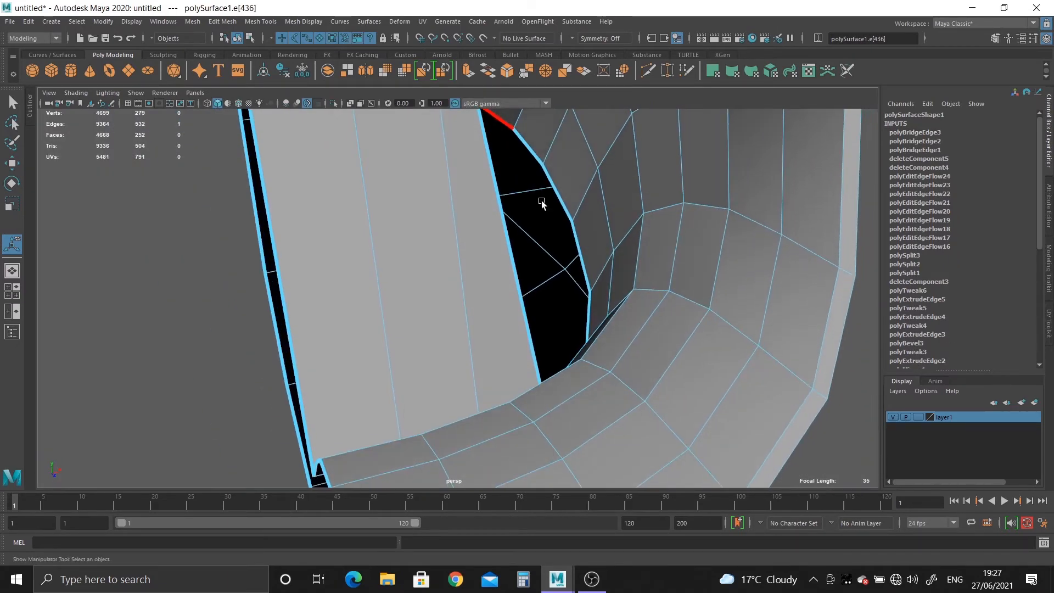
alt+drag(542, 205, 598, 289)
alt+right_drag(598, 289, 595, 364)
alt+drag(596, 365, 572, 156)
shift+click(552, 325)
key(g)
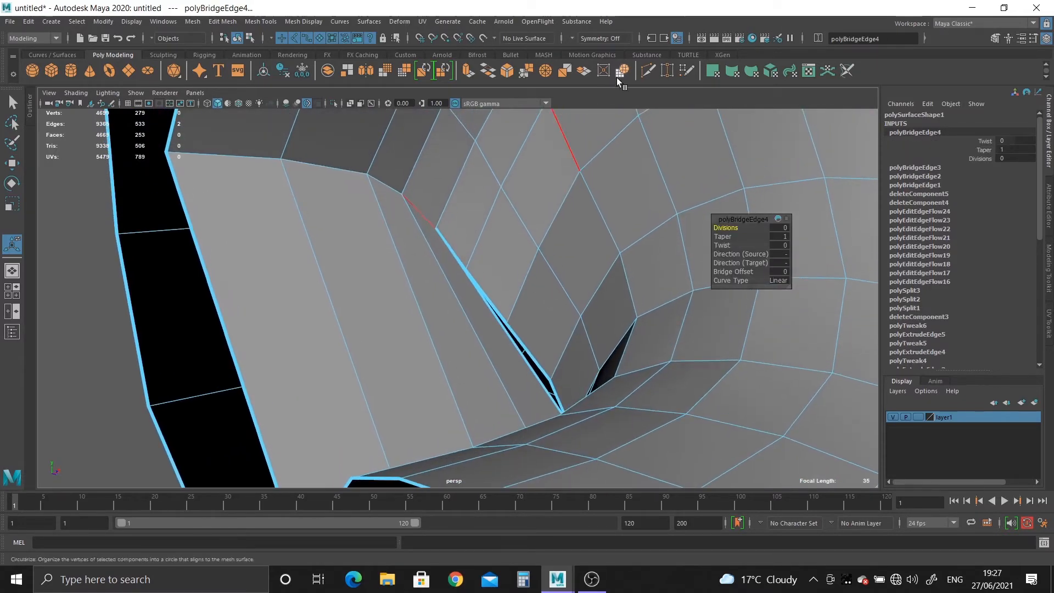
Step: Cut a new horizontal row of edges across the middle of the bridged throat faces with the Multi-Cut tool
click(650, 68)
alt+drag(565, 275, 537, 262)
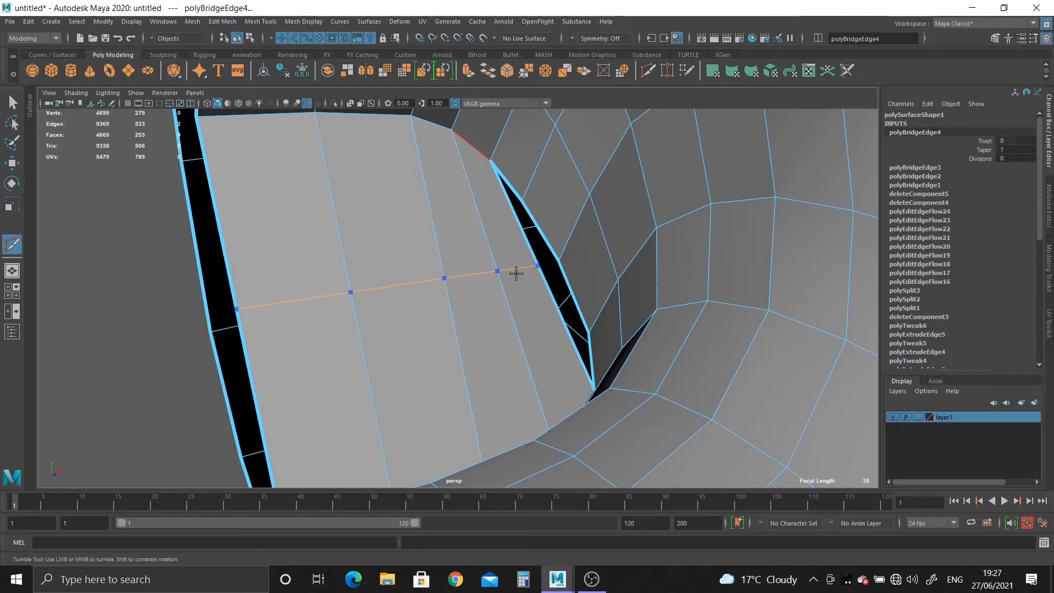
key(Escape)
Step: Bridge the upper and lower halves of the remaining side gap between the throat faces and the cavity wall
right_click(486, 241)
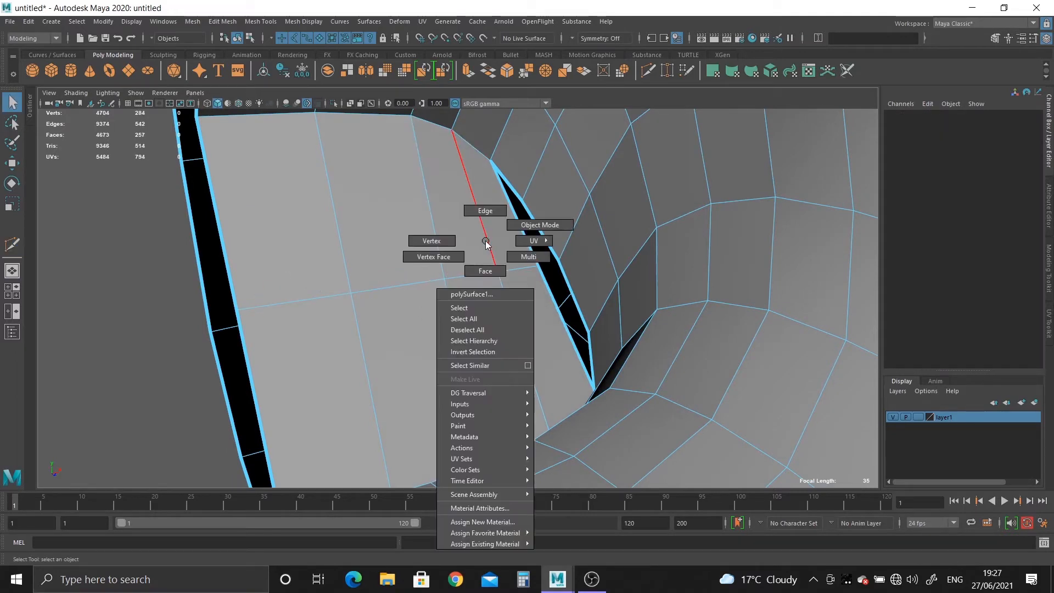
right_drag(489, 239, 486, 210)
click(522, 232)
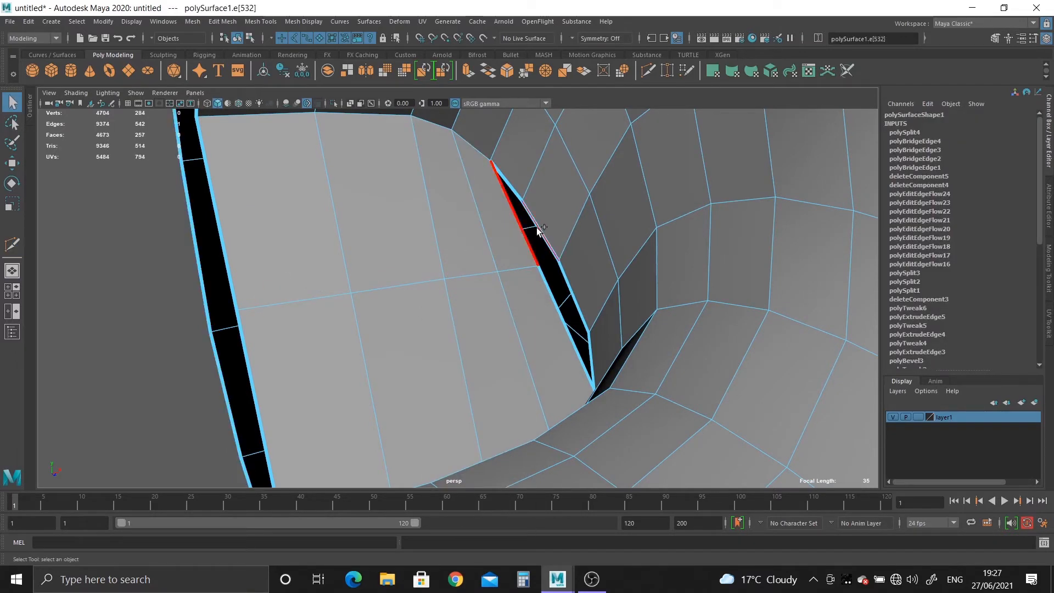
shift+click(537, 229)
click(492, 74)
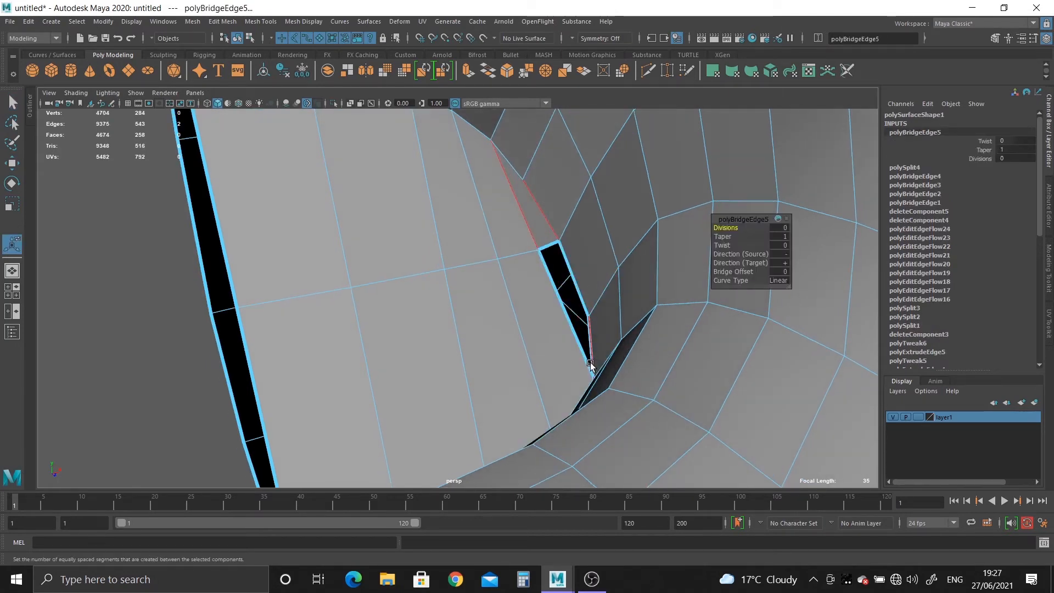
click(558, 295)
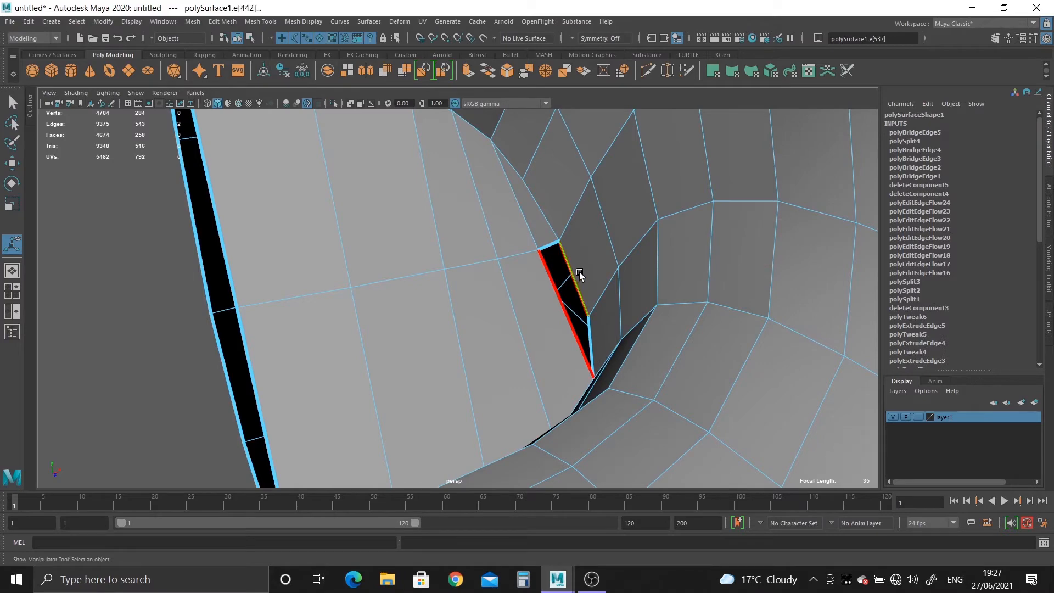
key(g)
Step: Apply Edit Edge Flow to the edge loop running across the throat faces and up the cavity's side wall
alt+right_drag(541, 324, 420, 238)
alt+drag(421, 239, 438, 262)
right_drag(438, 262, 439, 209)
double_click(440, 210)
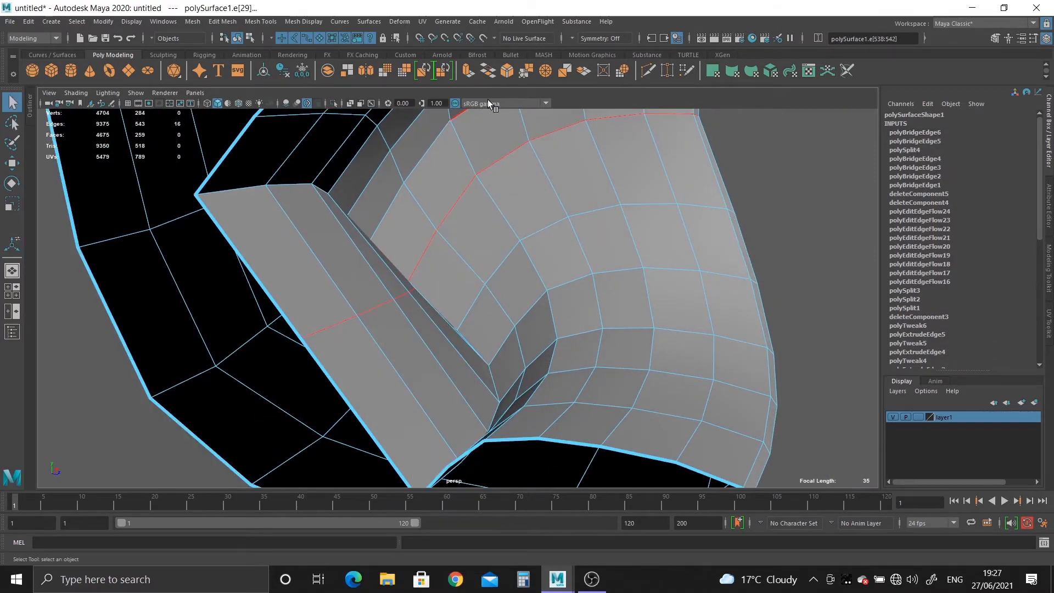
click(223, 25)
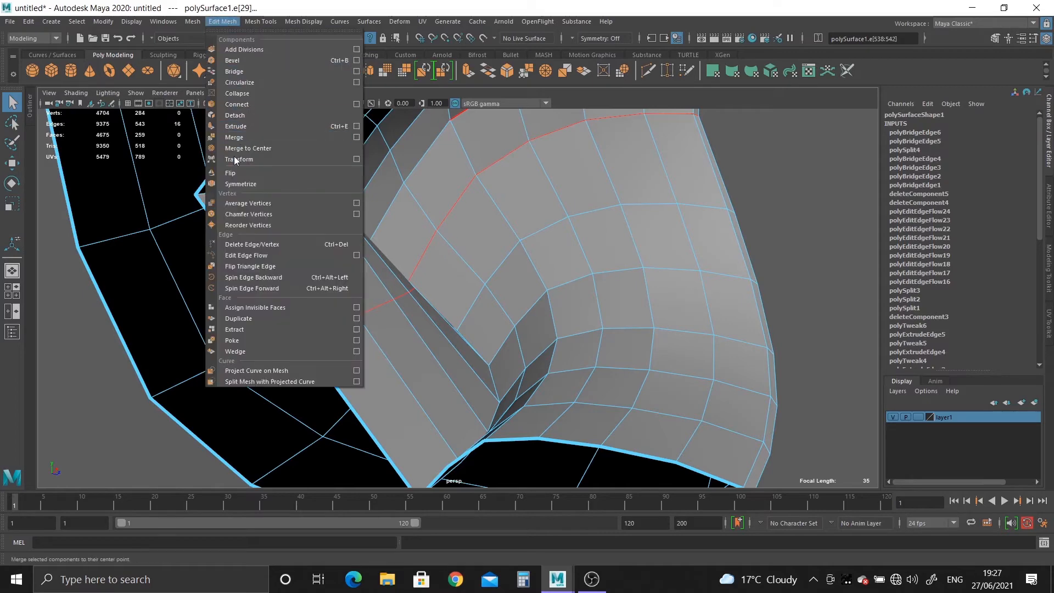
alt+drag(571, 291, 426, 253)
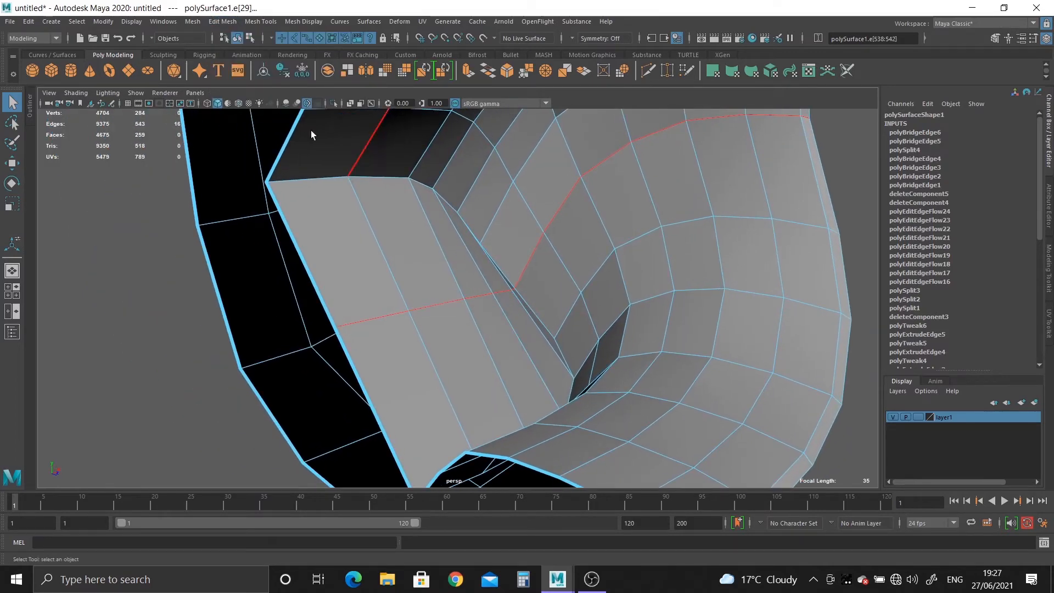
click(222, 22)
click(239, 256)
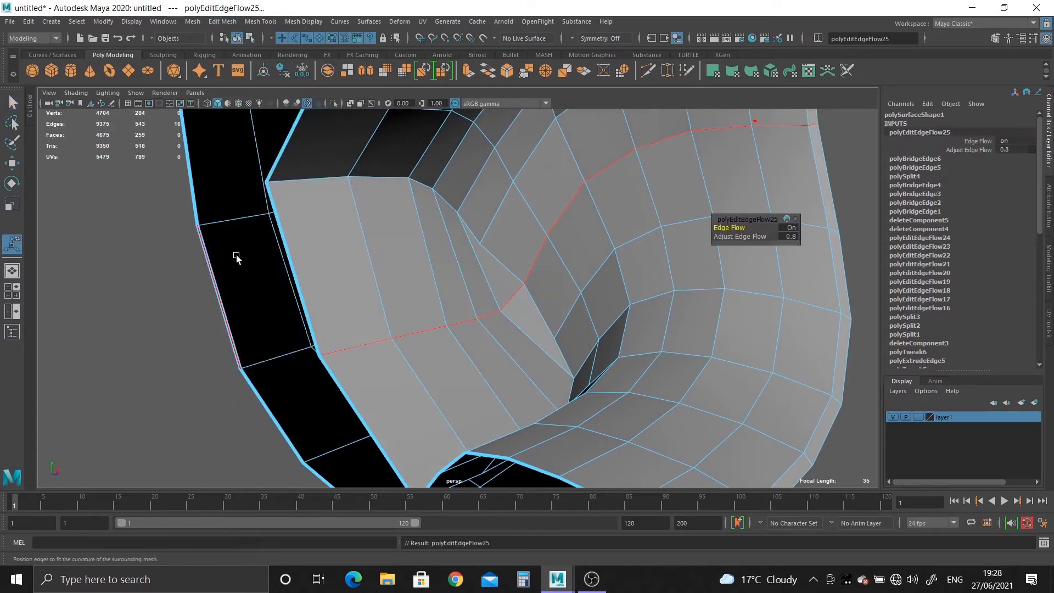
Step: Align the move pivot of the vertex at the throat's side crease with its adjoining edge and slide the vertex along it
alt+drag(462, 314, 447, 369)
key(F9)
key(q)
click(429, 298)
key(d)
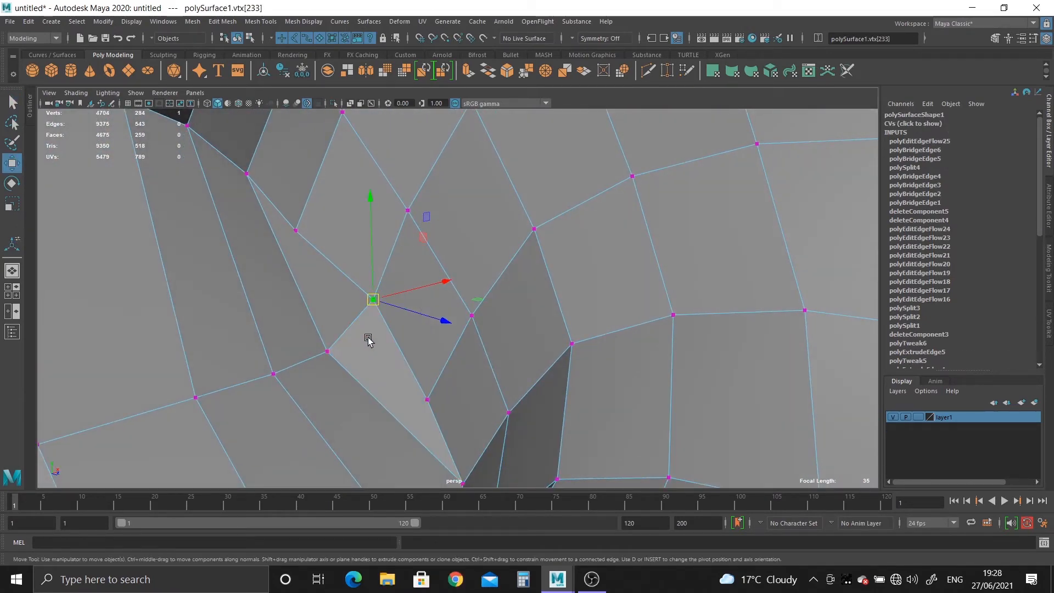
alt+right_drag(370, 341, 423, 463)
alt+middle_drag(429, 383, 510, 383)
alt+right_drag(510, 385, 609, 529)
key(d)
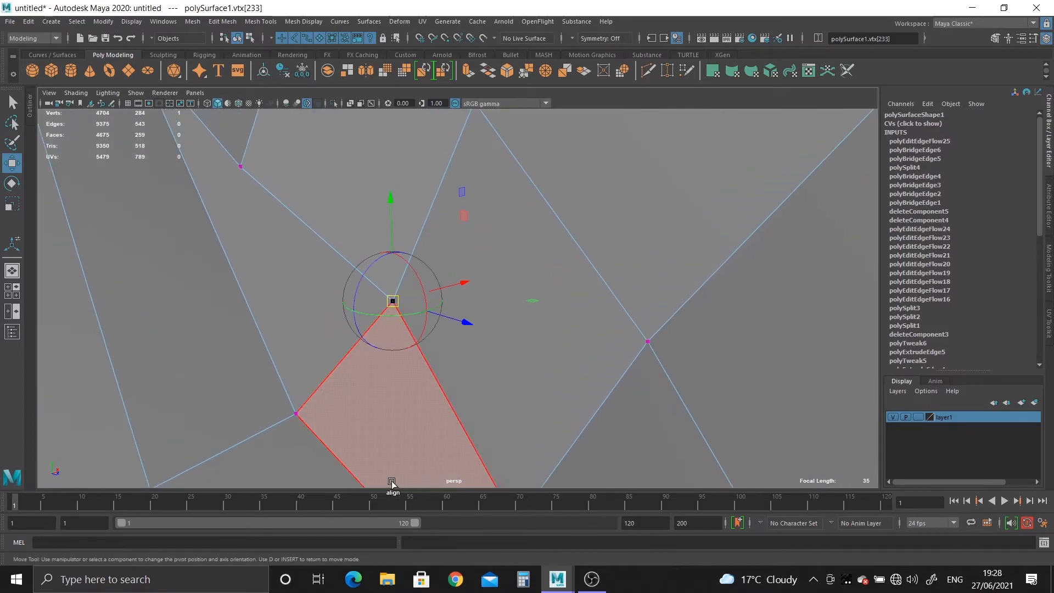
click(316, 391)
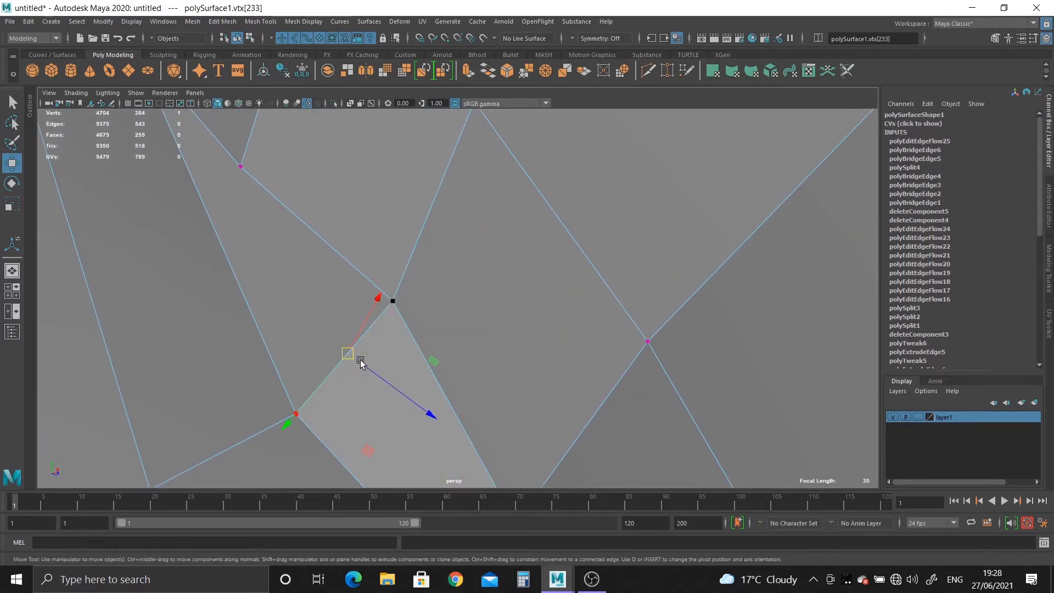
alt+drag(402, 409, 444, 435)
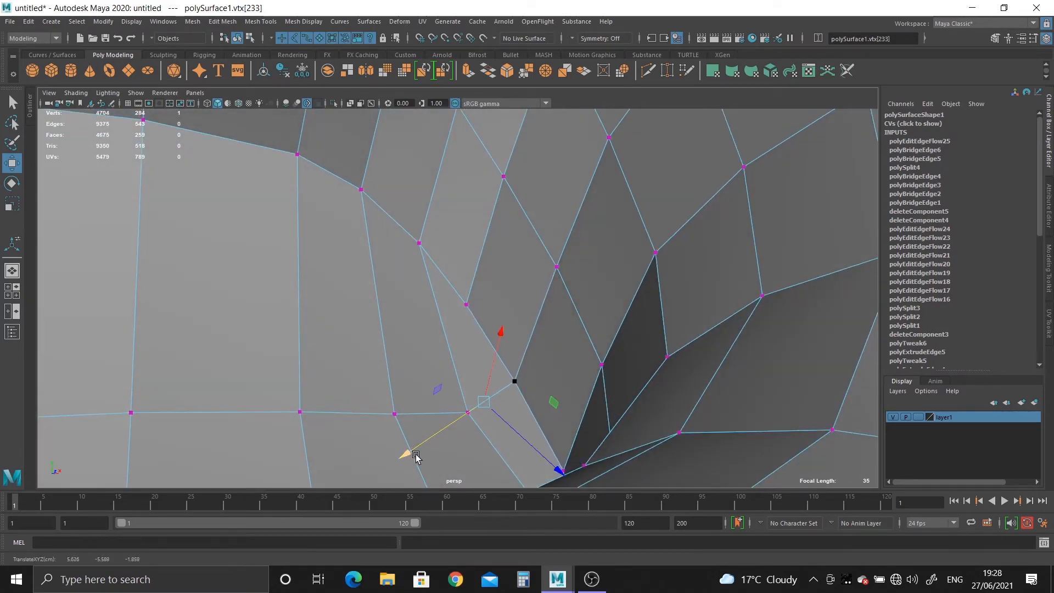
alt+drag(416, 457, 469, 461)
alt+drag(353, 405, 737, 282)
Step: Reposition the neighbouring vertices along the new edge row across the throat to even out its curve
click(304, 286)
click(260, 288)
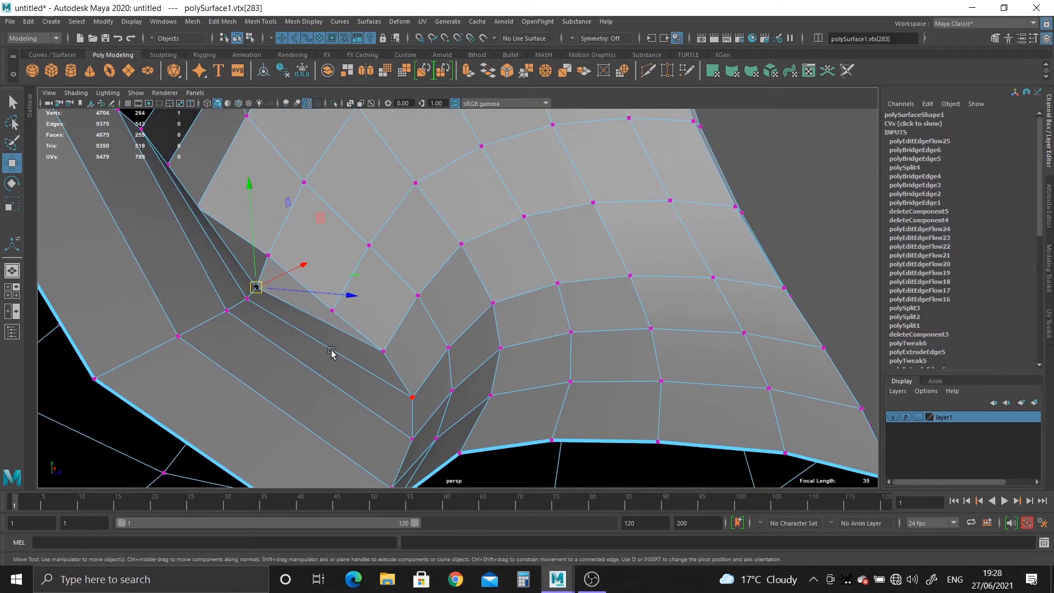
drag(259, 291, 346, 271)
drag(358, 235, 383, 329)
click(294, 309)
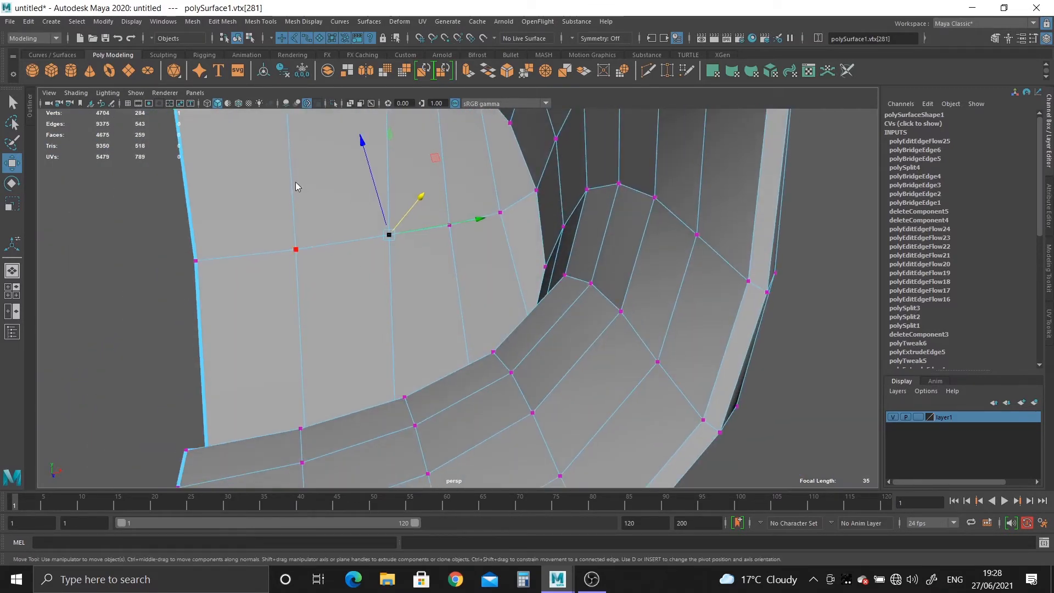
Step: Check the mouth cavity in smooth mesh preview from the front and return to the low-poly display
key(F8)
key(3)
click(95, 294)
scroll(343, 214, down, 5)
alt+drag(343, 215, 379, 287)
alt+right_drag(379, 290, 462, 259)
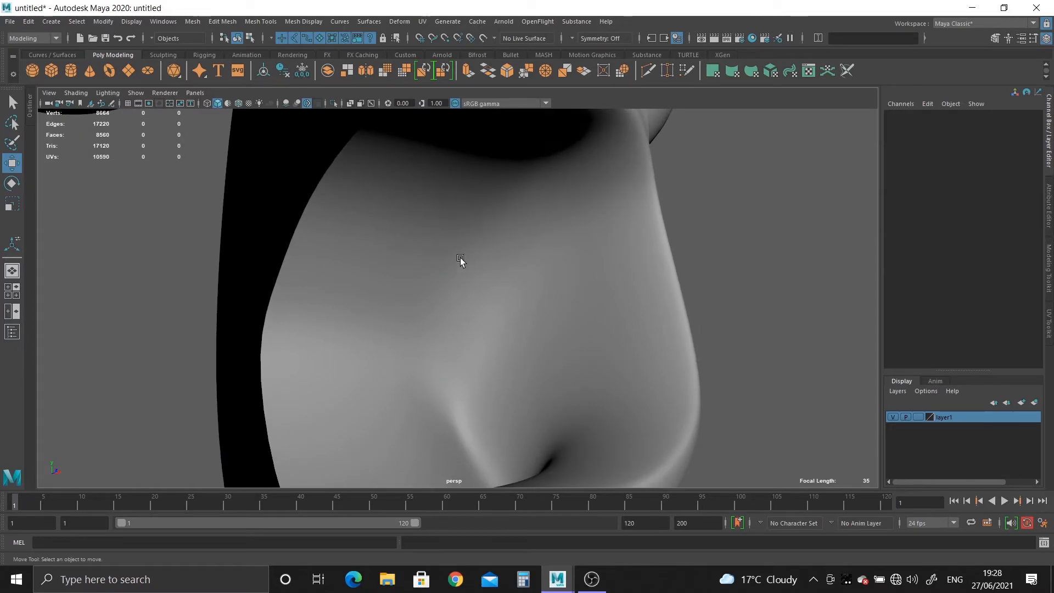
click(469, 258)
key(1)
Step: Insert an edge loop around the upper back of the mouth cavity, just above the throat surface, with the Multi-Cut tool
alt+drag(513, 294, 537, 155)
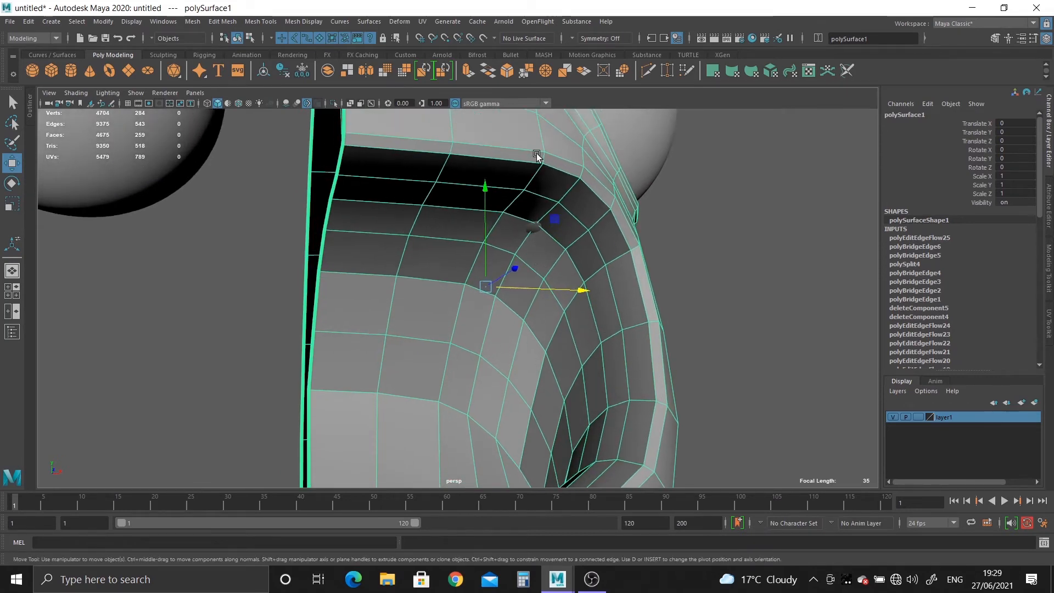
click(649, 71)
ctrl+click(479, 258)
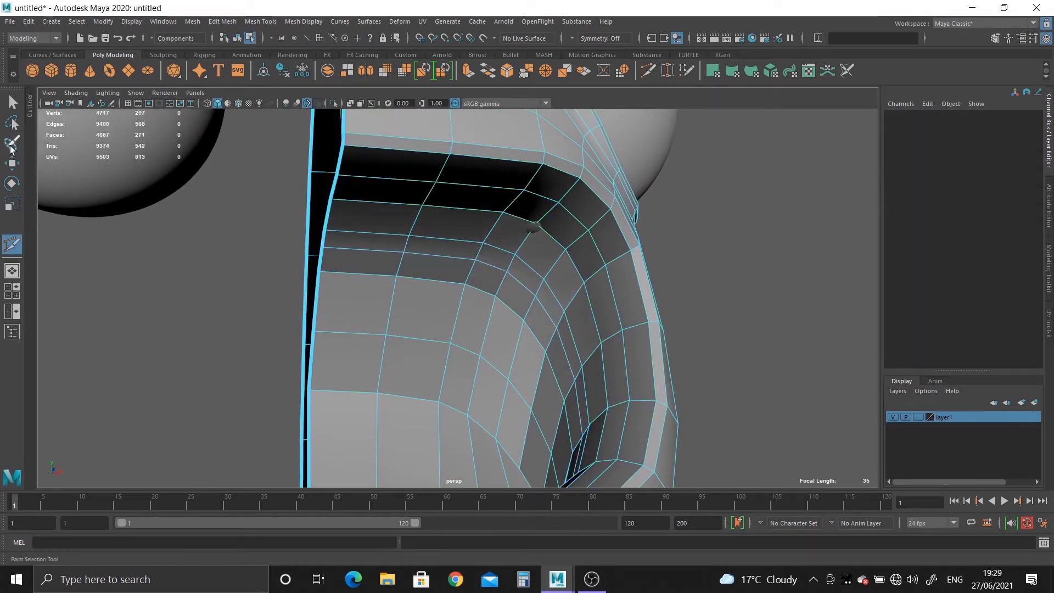
Step: Move the three cavity roof edges above the inserted loop downward to form a ridge over the throat
right_drag(334, 230, 334, 200)
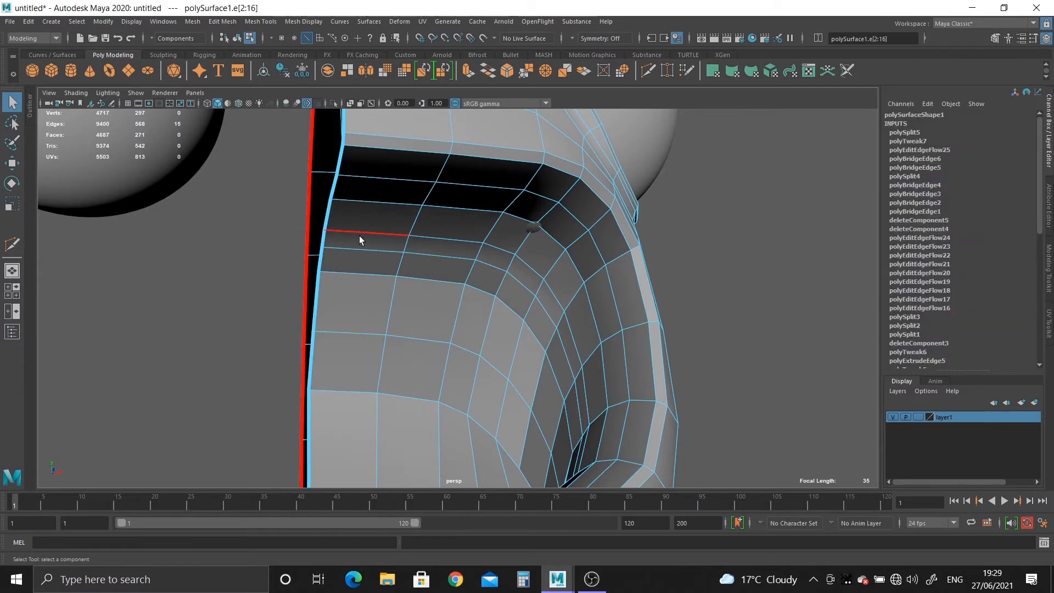
click(361, 233)
shift+click(432, 239)
key(w)
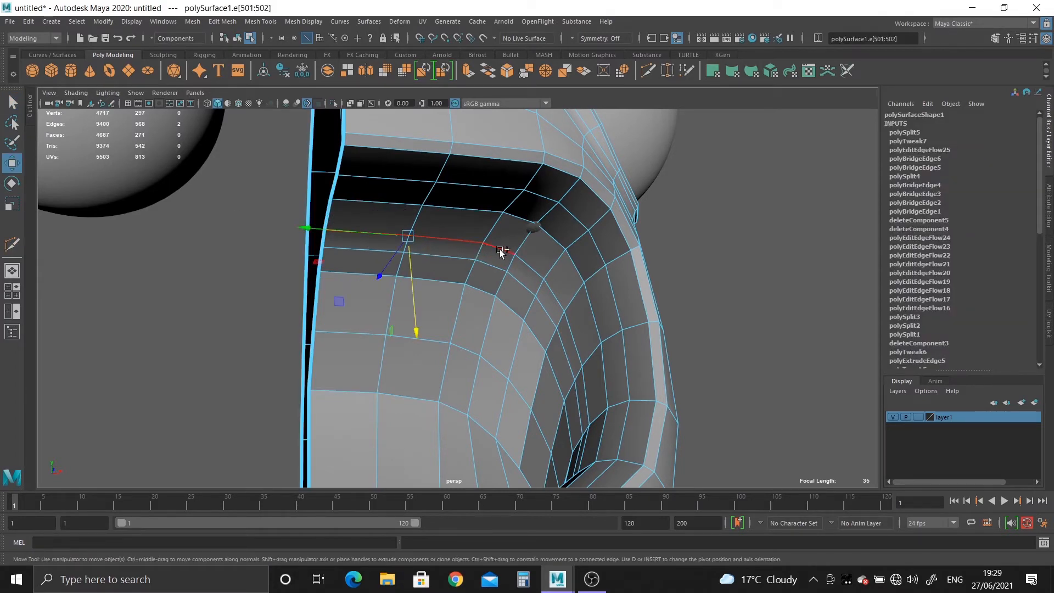
drag(447, 328, 448, 348)
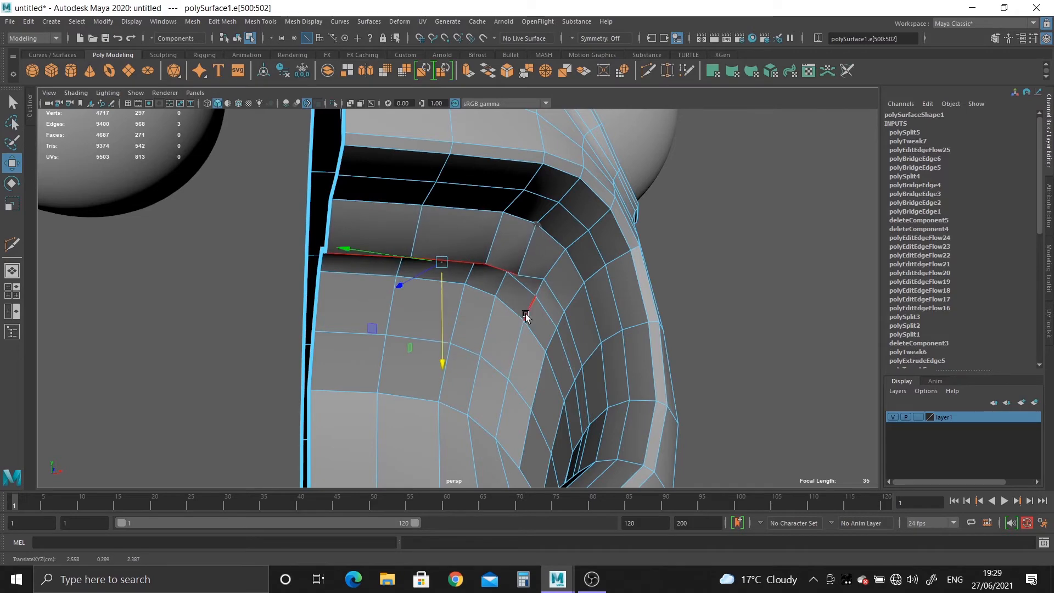
mouse_move(526, 314)
alt+mouse_down()
mouse_move(504, 312)
mouse_move(524, 309)
alt+mouse_up()
Step: Inspect the roof ridge in smooth mesh preview and return to the low-poly display
right_drag(455, 221, 508, 192)
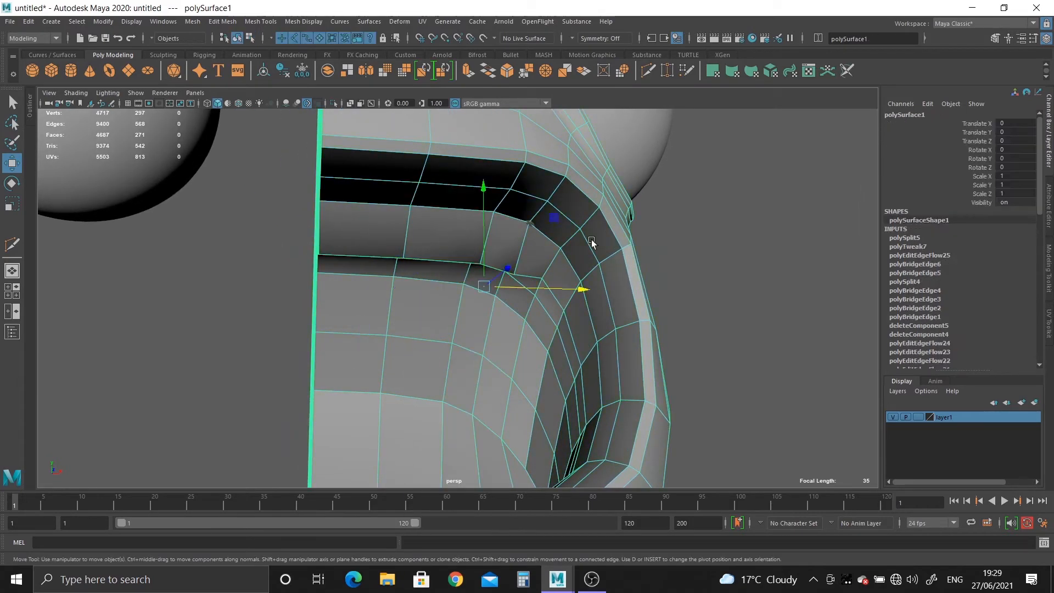
key(3)
click(742, 355)
alt+right_drag(742, 355, 592, 295)
alt+drag(592, 294, 615, 296)
alt+right_drag(615, 297, 648, 329)
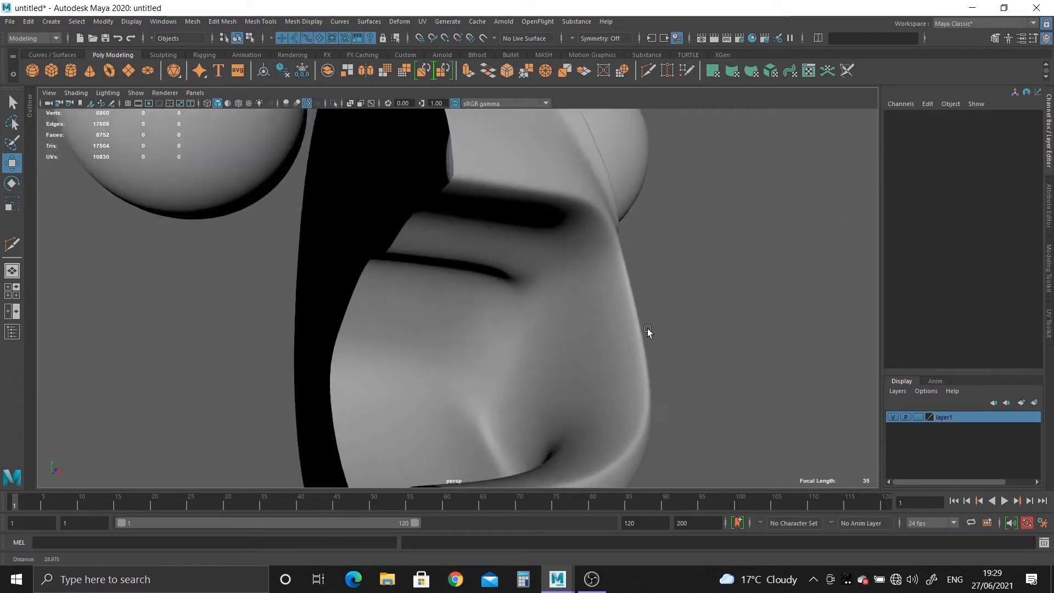
alt+drag(647, 328, 631, 334)
alt+right_drag(632, 335, 667, 346)
click(605, 313)
key(1)
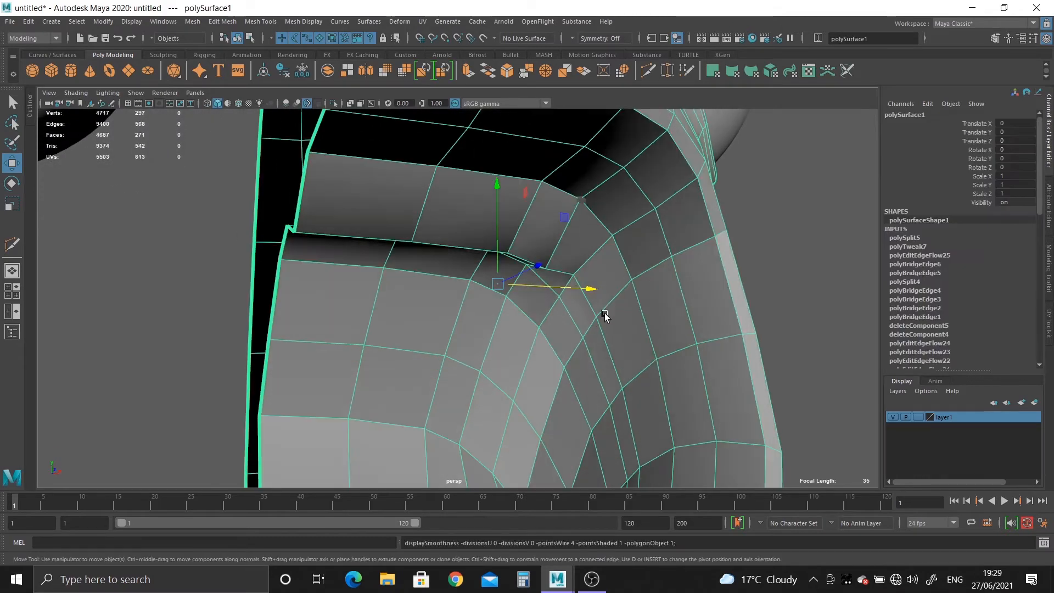
Step: Move the next two edges of the roof ridge inward so that it continues around the cavity's upper corner
right_drag(605, 313, 558, 282)
click(569, 276)
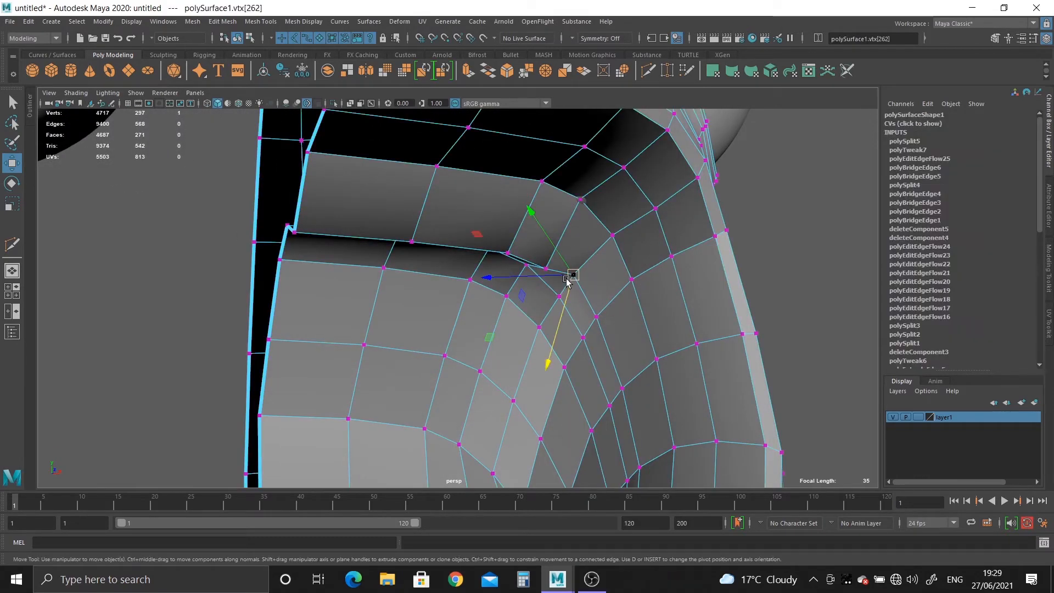
alt+drag(568, 280, 551, 257)
right_drag(511, 192, 512, 160)
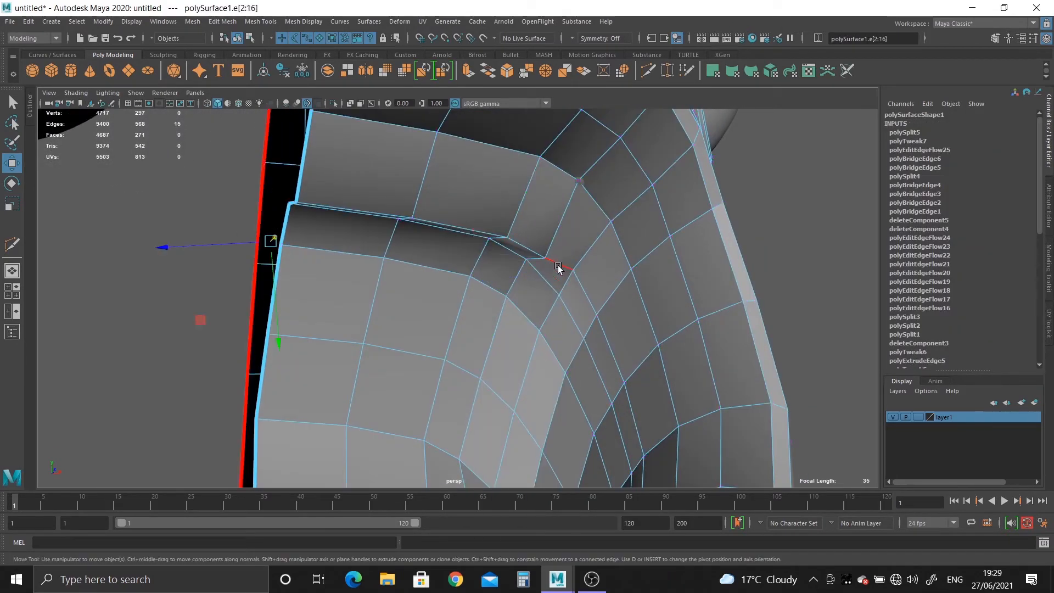
click(558, 265)
drag(575, 345, 577, 353)
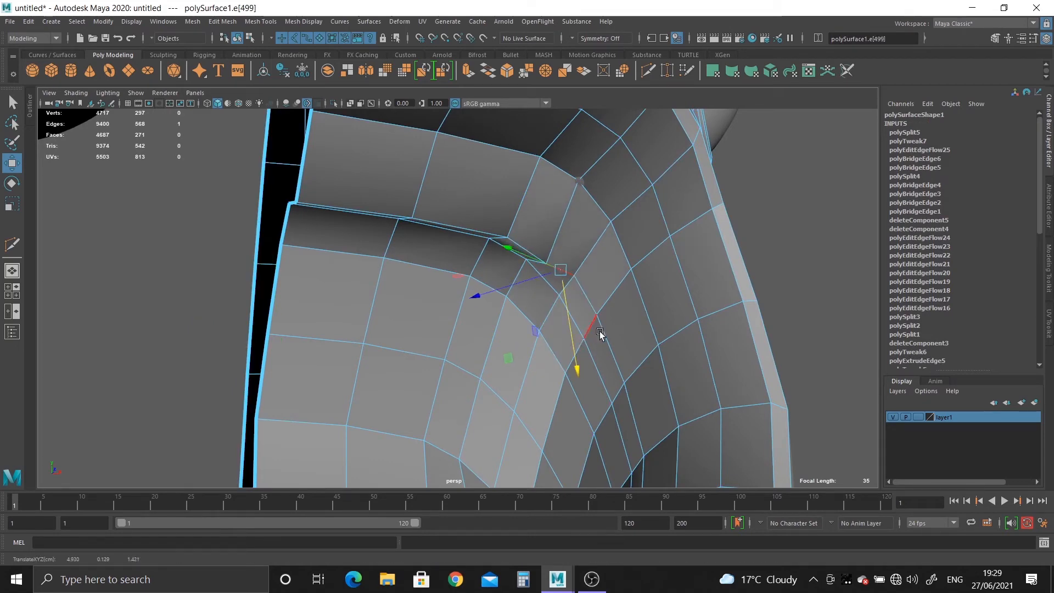
click(586, 301)
alt+drag(588, 303, 611, 358)
drag(523, 353, 516, 361)
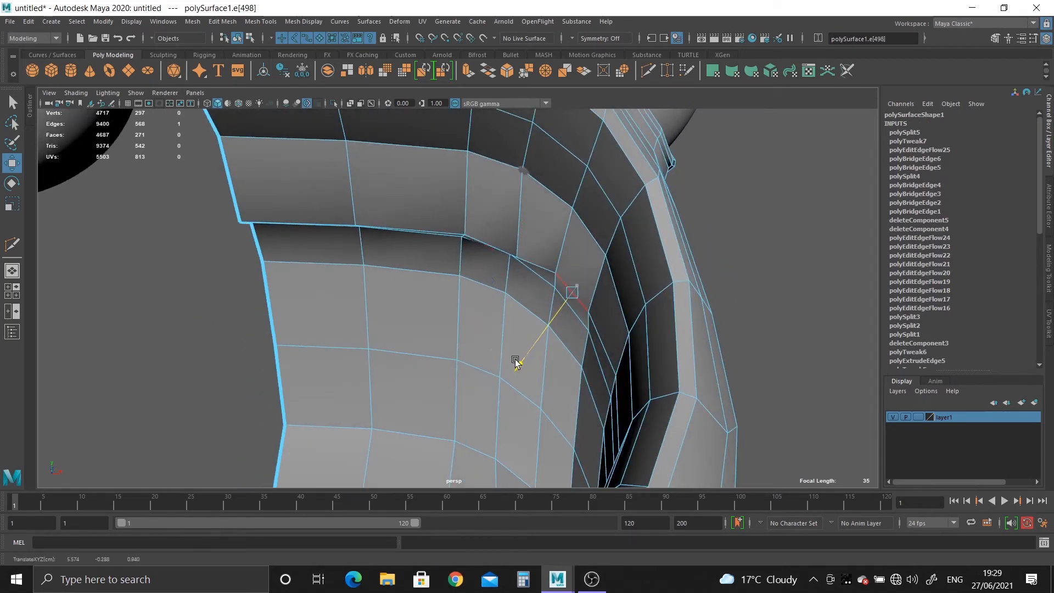
Step: Check the extended ridge around the cavity's upper corner in smooth mesh preview and restore the low-poly display
right_drag(396, 190, 430, 163)
key(3)
click(195, 329)
scroll(384, 252, down, 6)
alt+drag(384, 253, 436, 341)
scroll(436, 340, up, 2)
scroll(361, 313, up, 2)
key(1)
click(367, 307)
scroll(377, 305, up, 3)
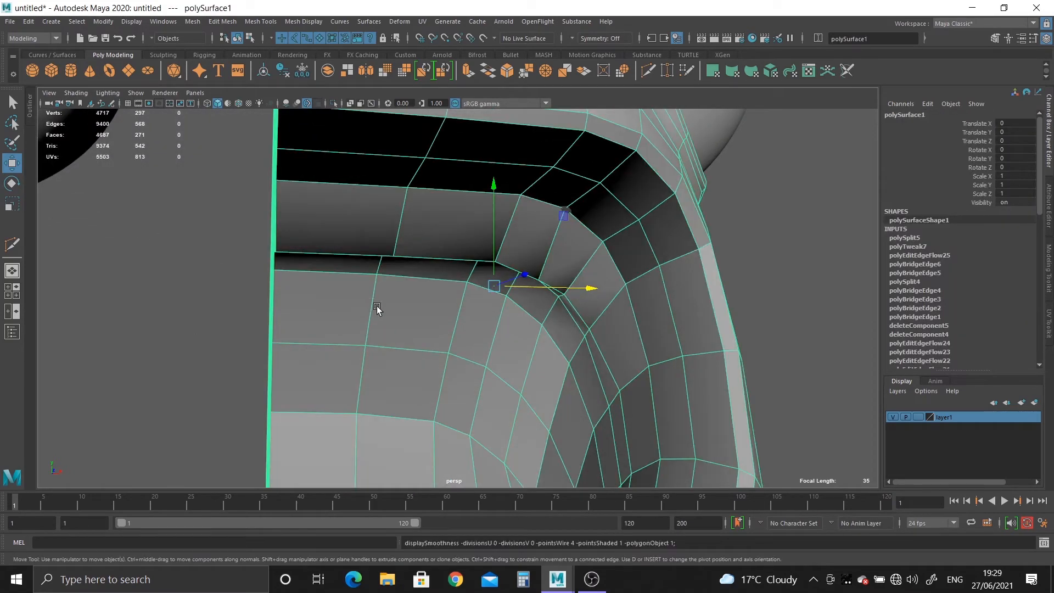
Step: Mirror the half head across the world X axis in the negative direction, merging border vertices with a 0.001 threshold
alt+drag(464, 297, 398, 278)
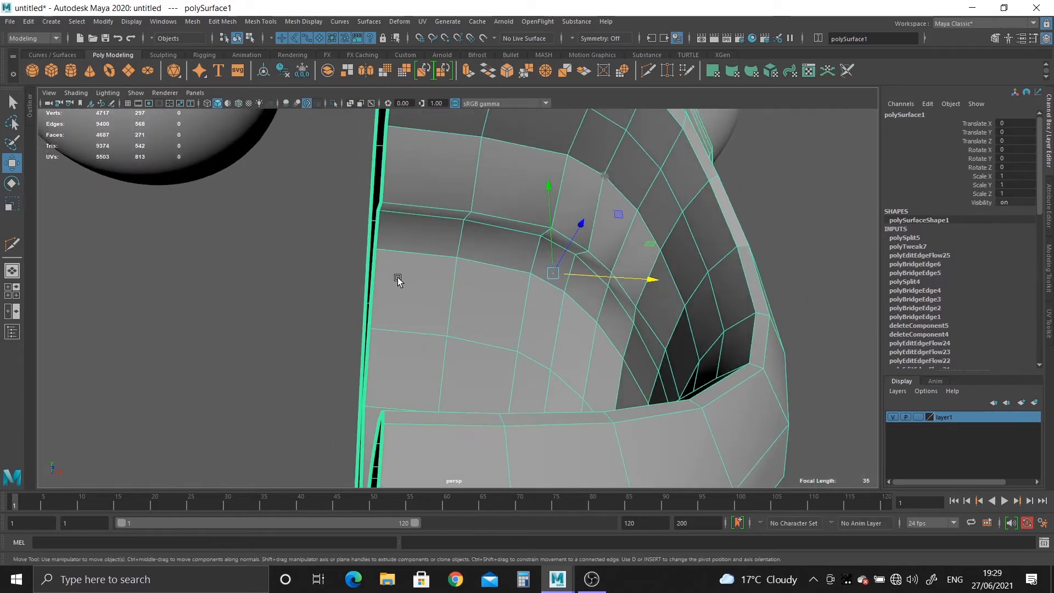
ctrl+shift+right_drag(568, 283, 516, 281)
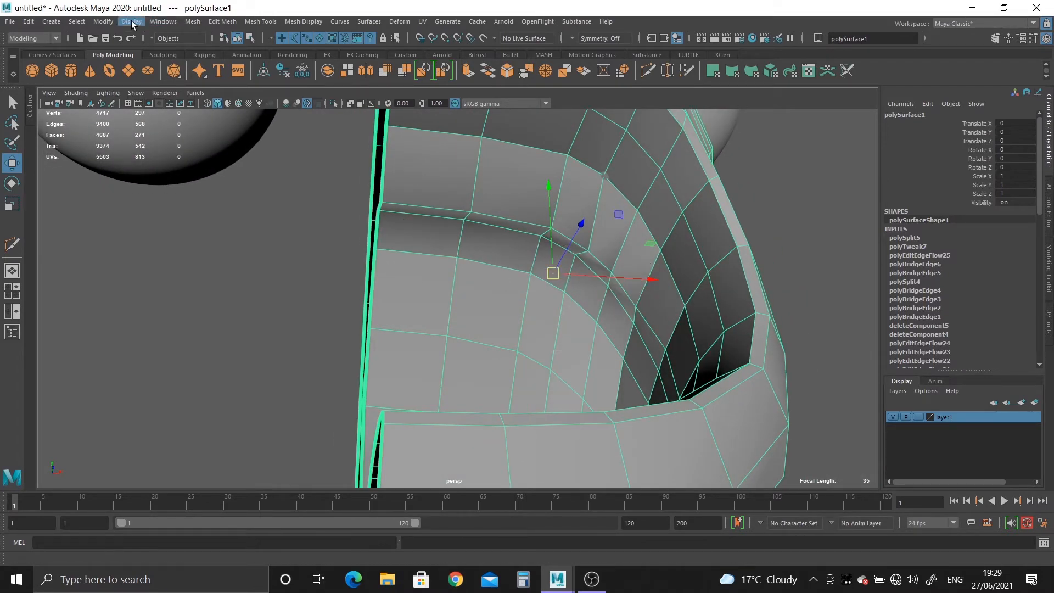
click(193, 22)
click(218, 190)
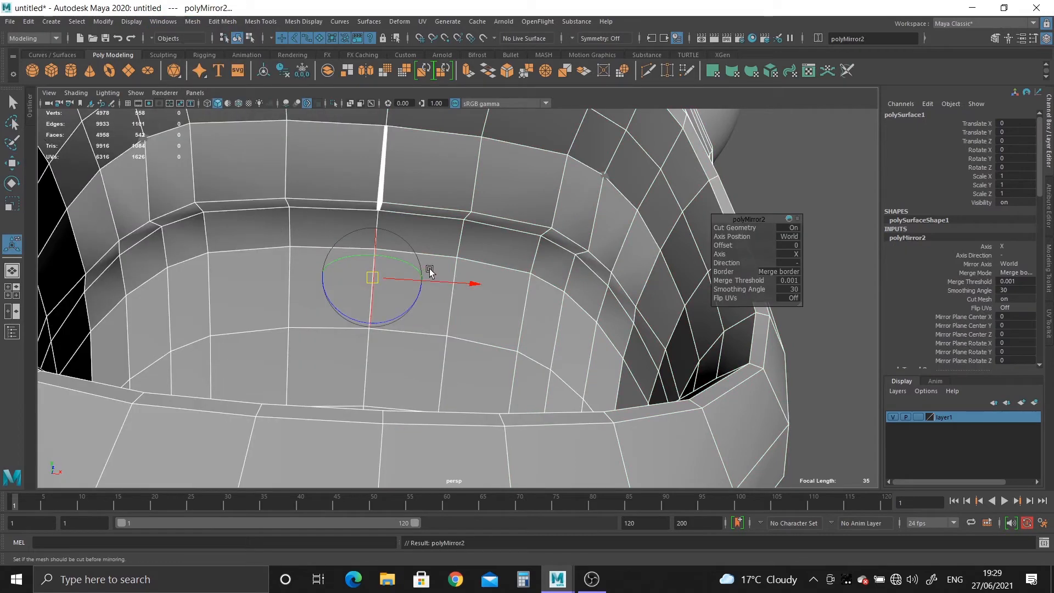
Step: Inspect the centre seam inside the mouth and undo the mirror of the half head
scroll(376, 203, down, 2)
scroll(383, 247, up, 1)
scroll(383, 248, up, 2)
key(ctrl+z)
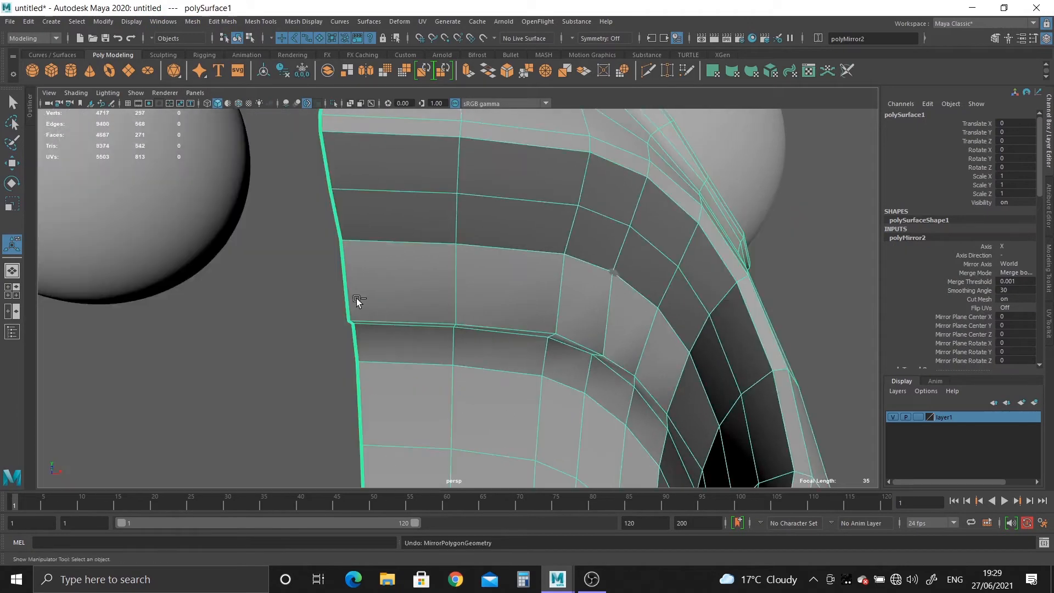
Step: In the front view, select the half head's centre-line border vertices and align them along X on the central grid line
drag(414, 383, 414, 383)
key(space)
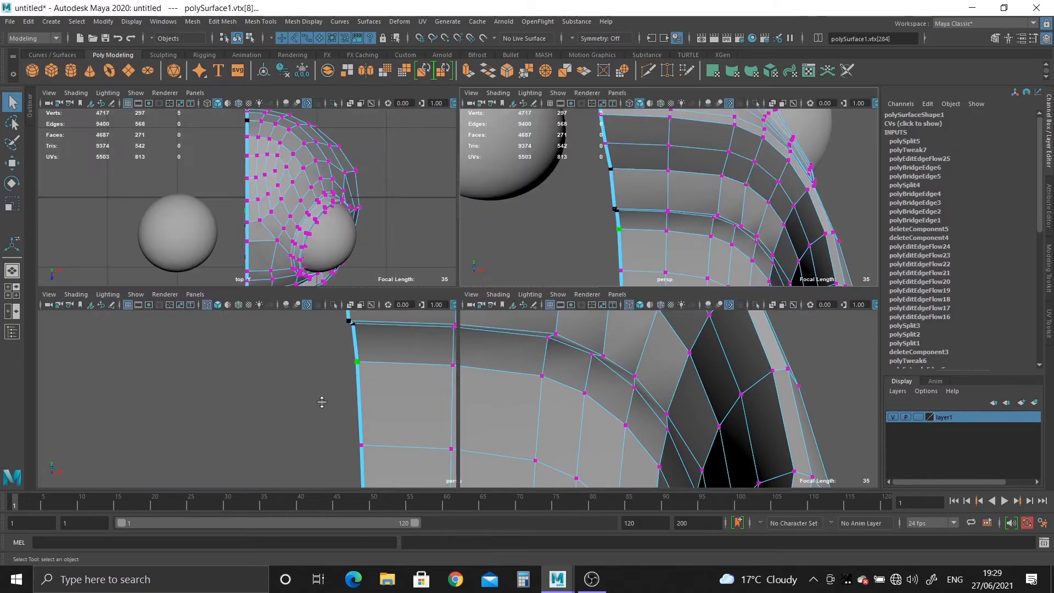
key(space)
alt+middle_drag(357, 274, 391, 273)
scroll(391, 273, up, 1)
alt+middle_drag(474, 357, 482, 180)
scroll(502, 275, up, 1)
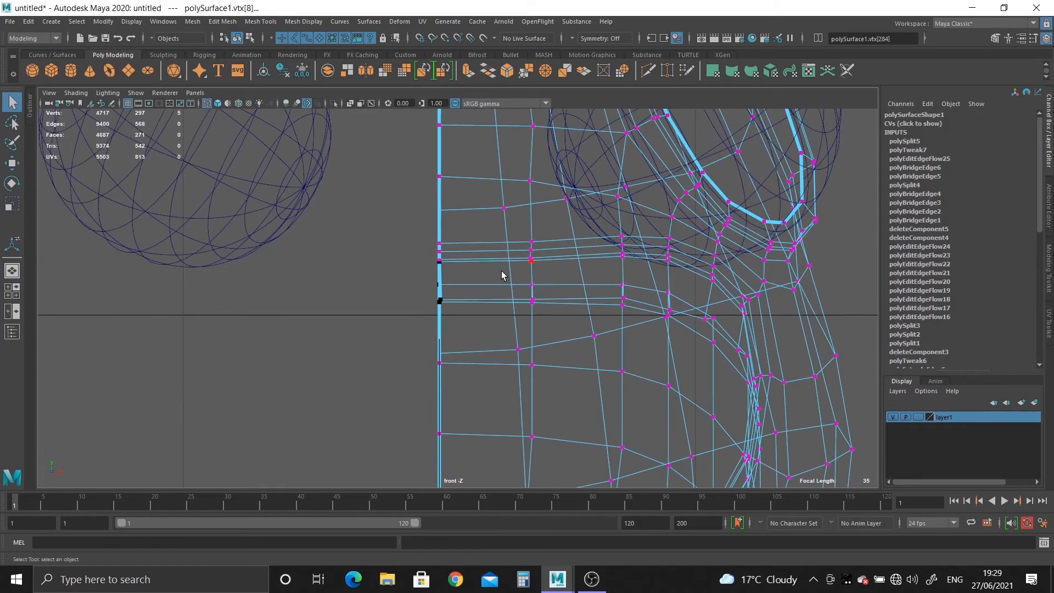
scroll(462, 291, down, 2)
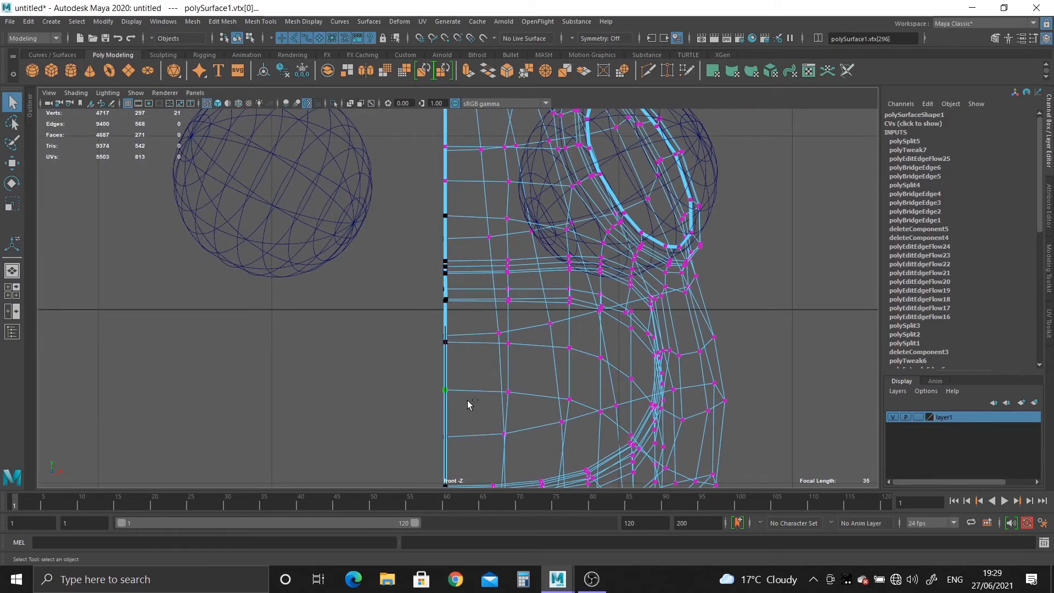
alt+middle_drag(468, 400, 469, 365)
key(w)
drag(450, 321, 405, 322)
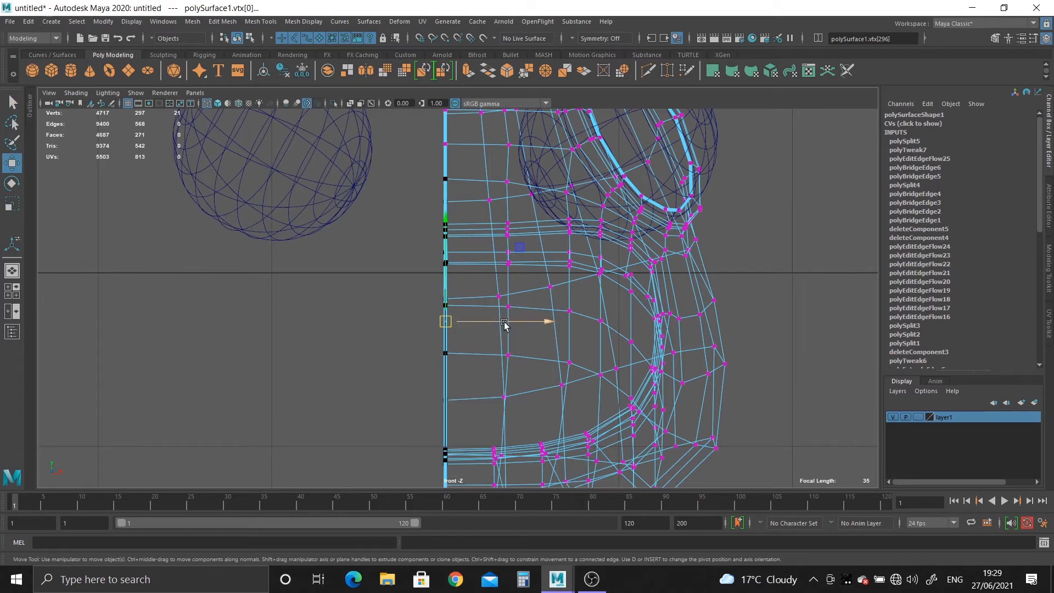
drag(506, 325, 491, 318)
scroll(446, 375, down, 2)
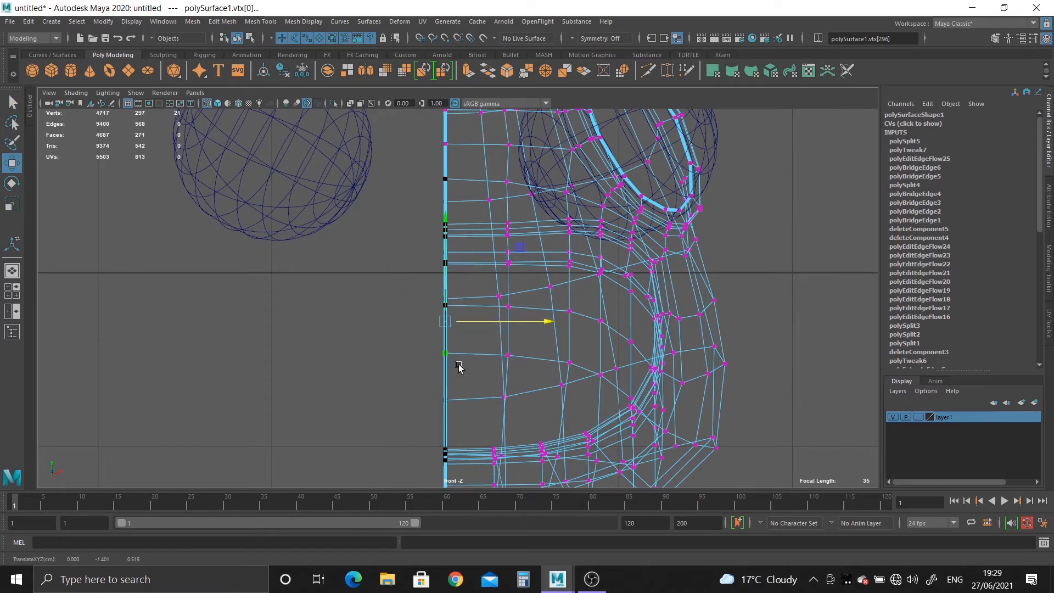
Step: Return to object mode in the perspective view and delete the half head's construction history
key(space)
key(space)
right_drag(548, 219, 593, 204)
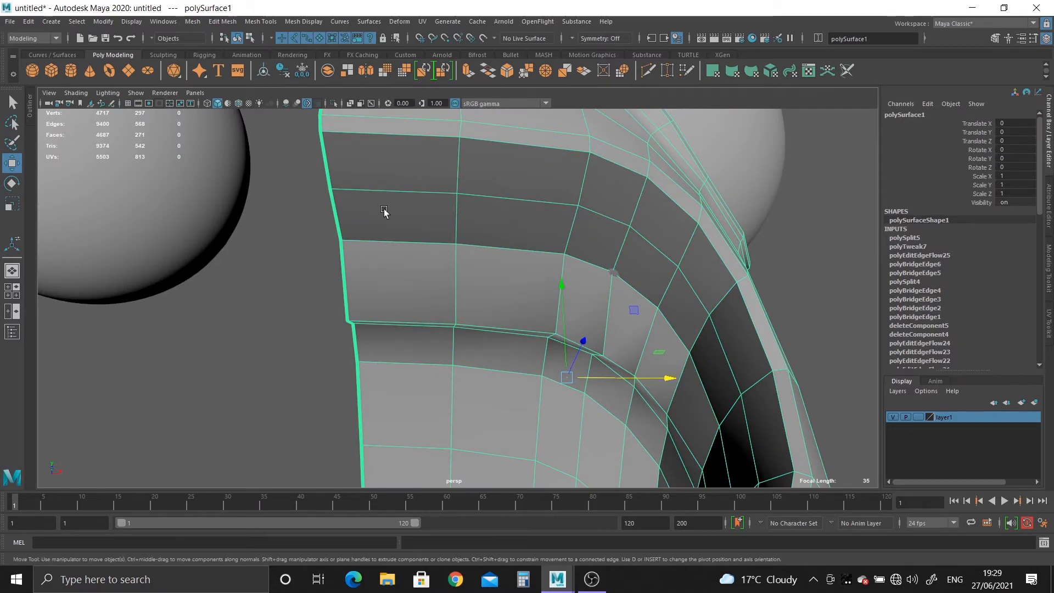
scroll(519, 321, down, 3)
click(282, 71)
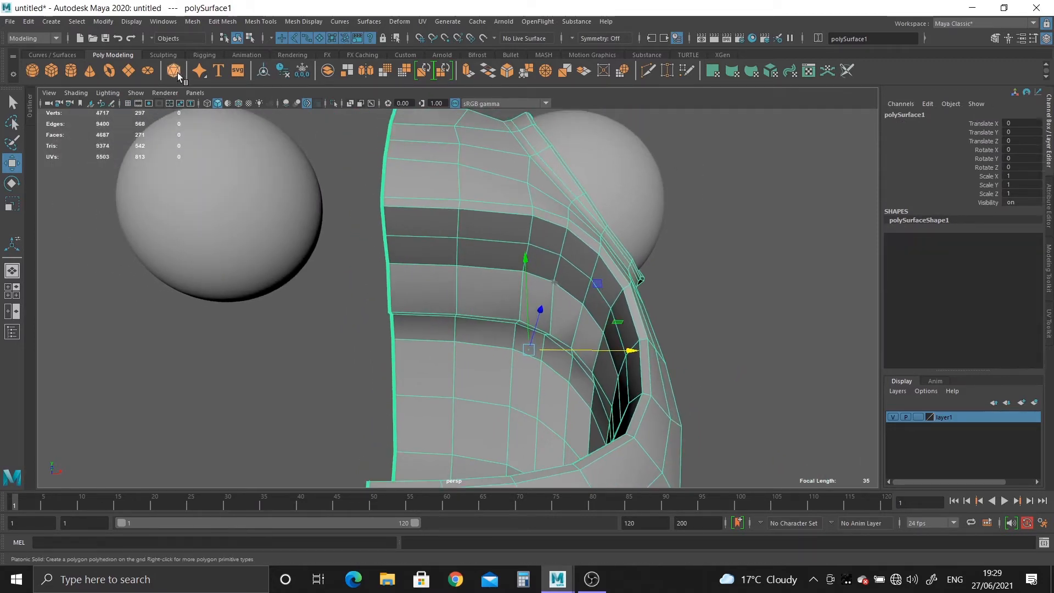
Step: Mirror the half head again into a full head and deselect it
click(190, 23)
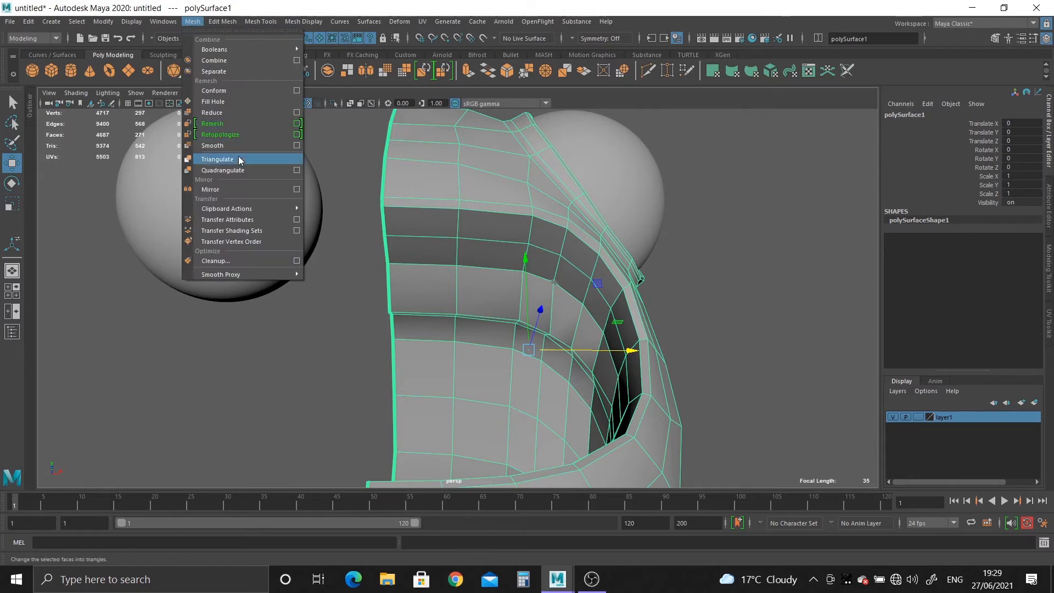
click(244, 188)
click(759, 415)
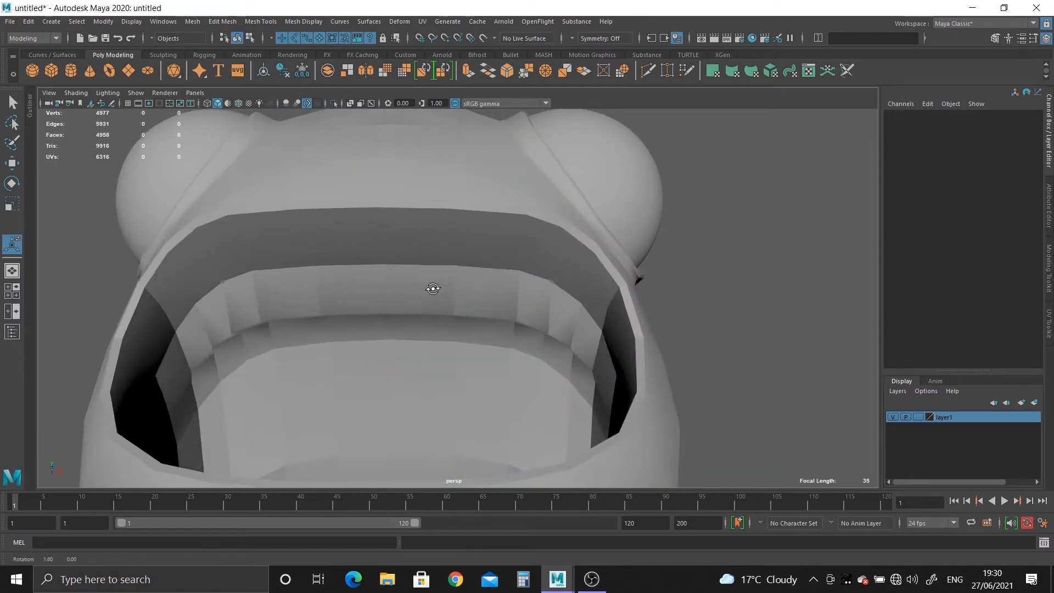
Step: Select the mirrored head in object mode and display it in smooth mesh preview
alt+drag(435, 289, 428, 364)
right_drag(358, 238, 410, 209)
click(411, 209)
key(3)
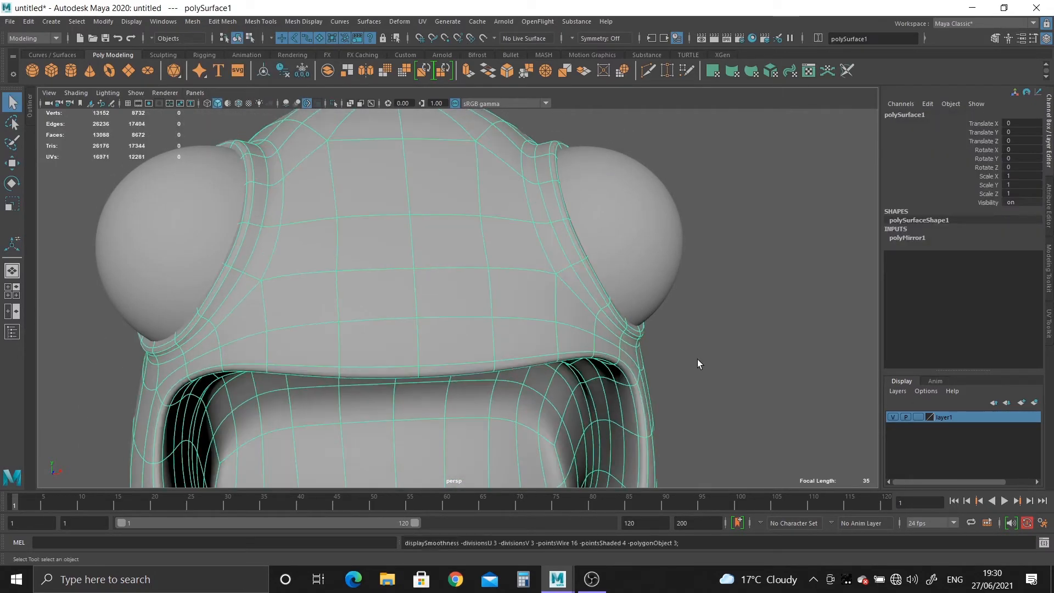
Step: Deselect the head mesh and display the wireframe over the shaded model
click(703, 410)
scroll(469, 275, down, 6)
alt+drag(469, 275, 449, 222)
alt+right_drag(449, 222, 506, 354)
alt+drag(506, 354, 511, 318)
click(240, 103)
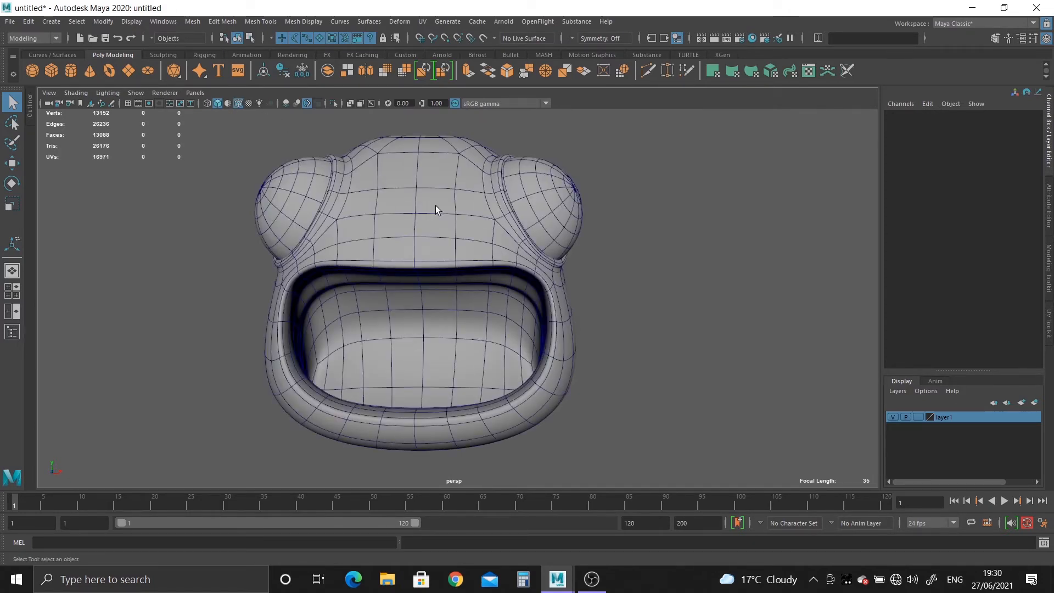
Step: Rotate both eyeballs so that their poles point toward the front of the head
alt+drag(436, 210, 371, 216)
click(556, 246)
key(e)
key(ctrl+shift+d)
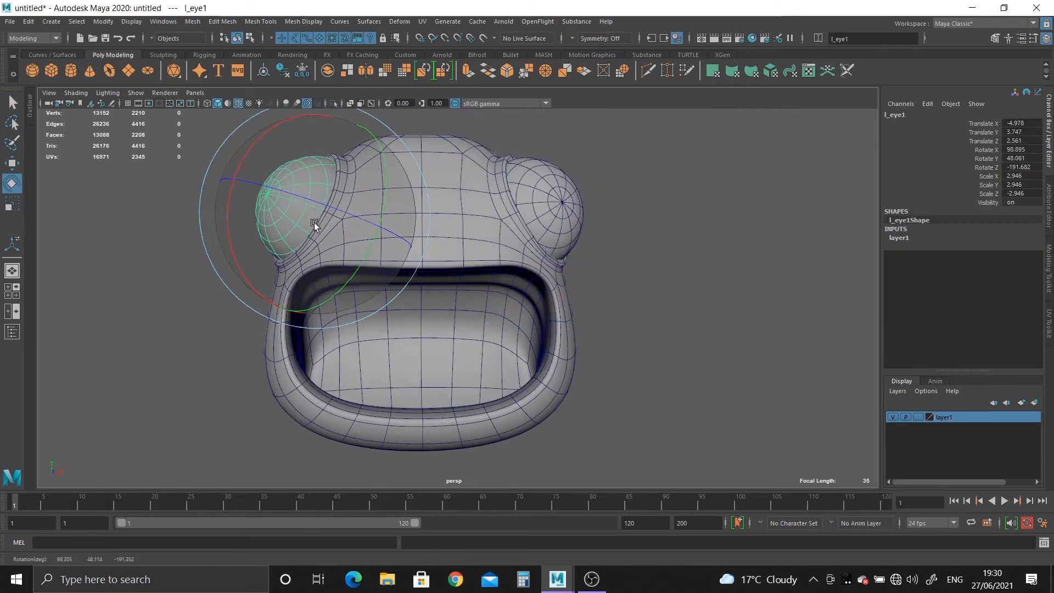
click(617, 282)
alt+drag(617, 283, 553, 273)
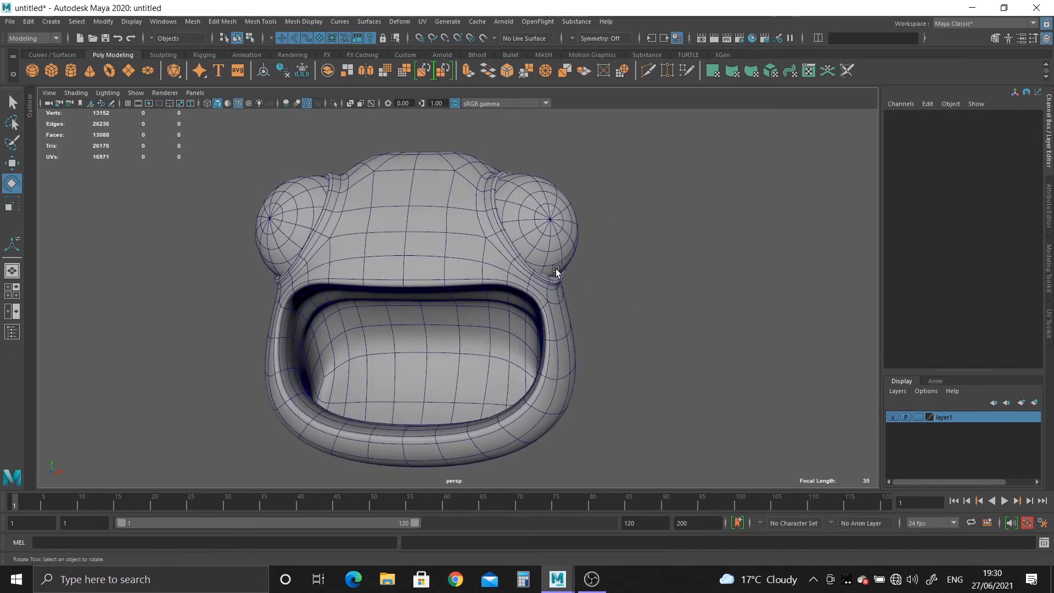
Step: Create a polygon cube, raise or lower it into the mouth opening, and scale it uniformly to about 3.47
alt+right_drag(553, 273, 594, 323)
alt+middle_drag(518, 290, 556, 289)
alt+right_drag(555, 290, 432, 251)
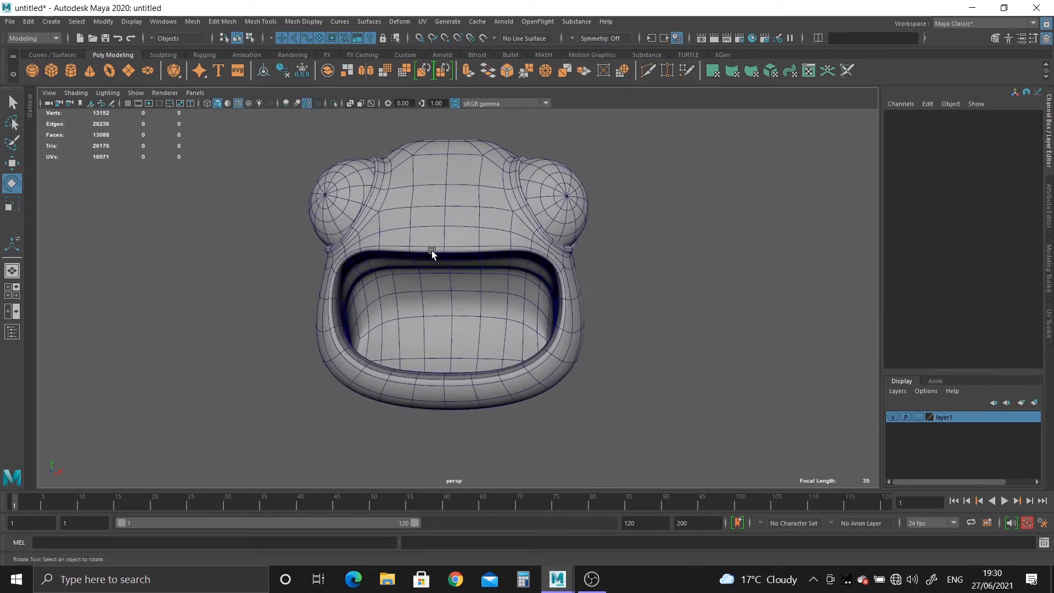
click(55, 70)
alt+middle_drag(453, 371, 454, 406)
alt+right_drag(434, 324, 460, 333)
key(w)
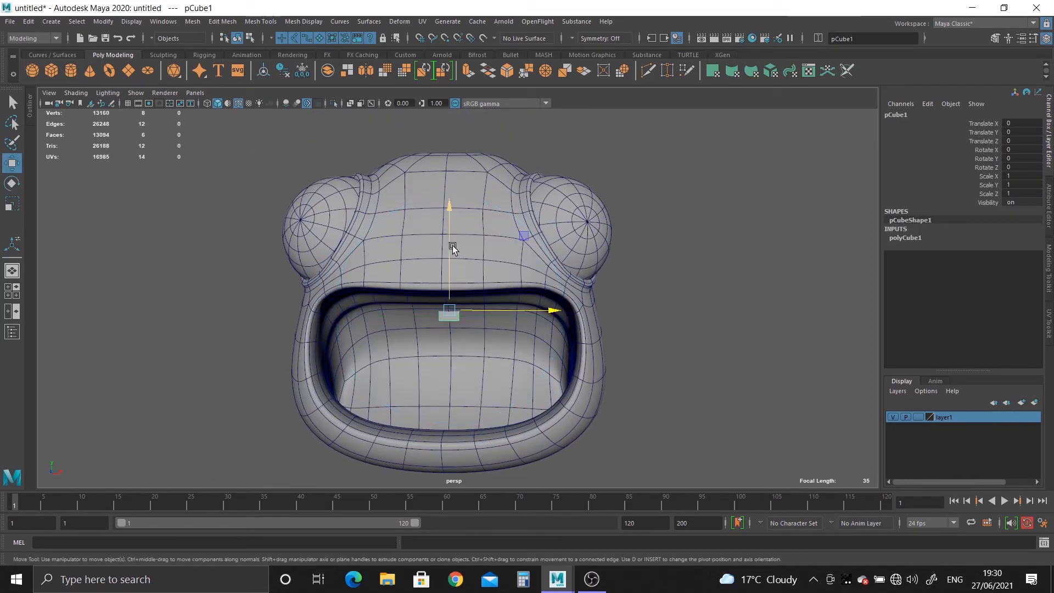
drag(450, 213, 452, 256)
key(r)
drag(449, 352, 439, 379)
key(w)
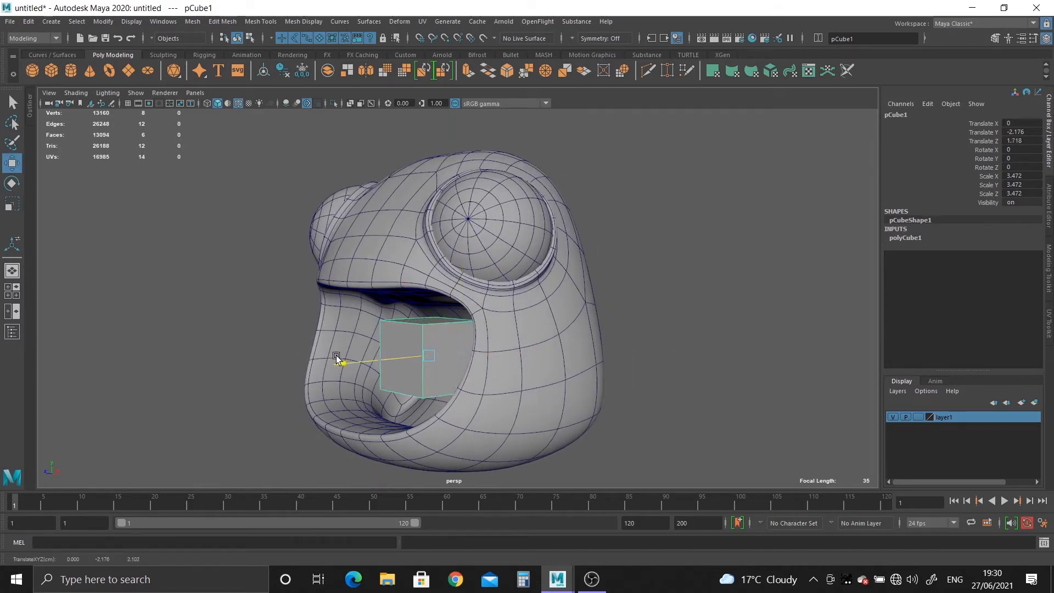
Step: Move the cube forward in front of the mouth to about 9.56 in Z and flatten its Z scale to about 0.87
drag(341, 360, 217, 376)
key(r)
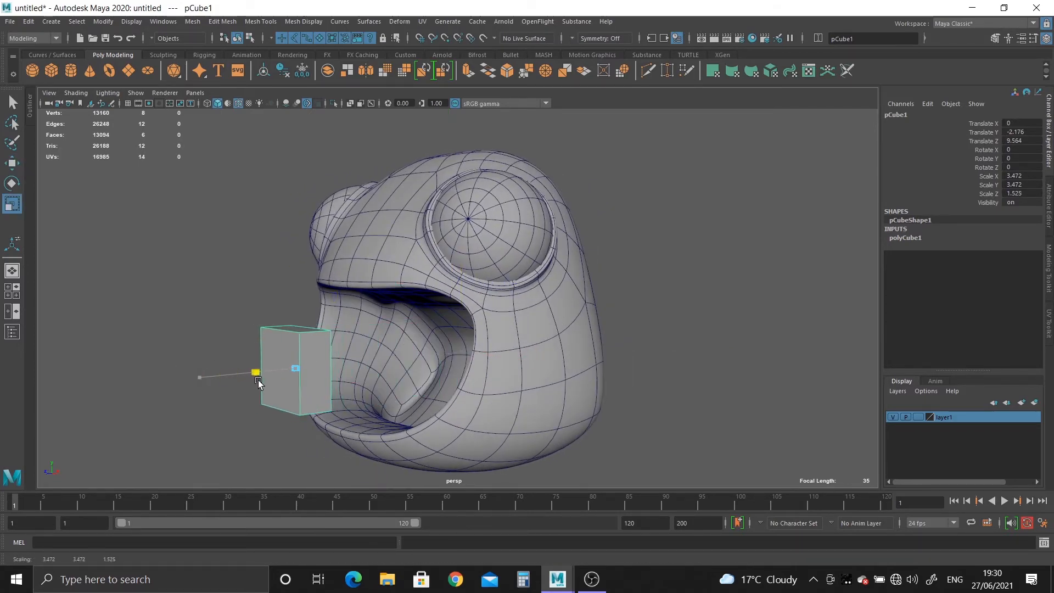
alt+drag(298, 394, 313, 393)
alt+middle_drag(313, 394, 315, 315)
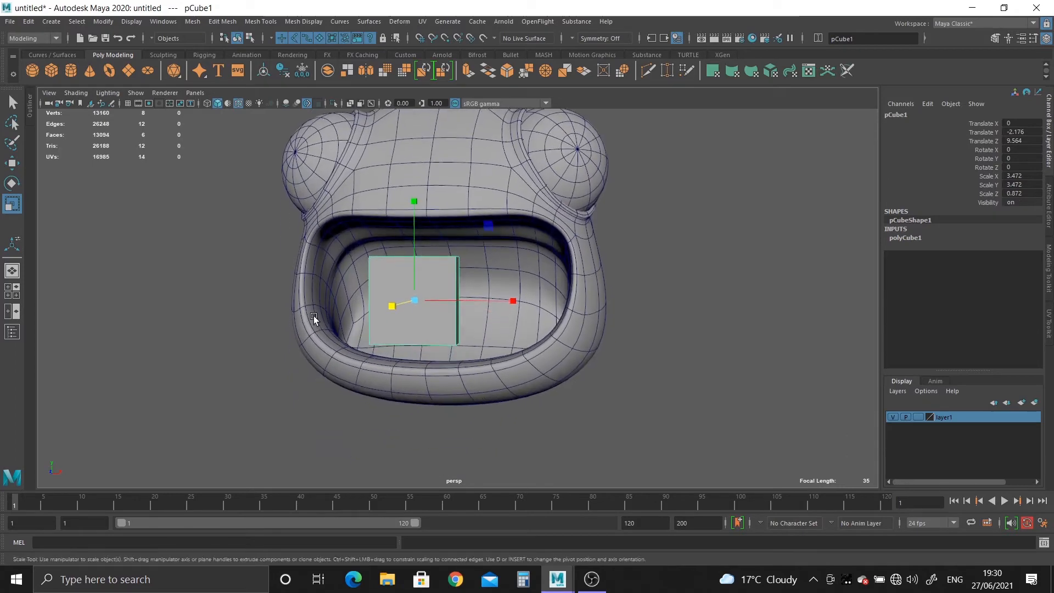
Step: Bevel the two short bottom corner edges of the block with a fraction of 0.85 and 4 segments
scroll(351, 352, up, 5)
alt+drag(417, 410, 417, 379)
alt+middle_drag(467, 307, 478, 378)
scroll(478, 378, up, 4)
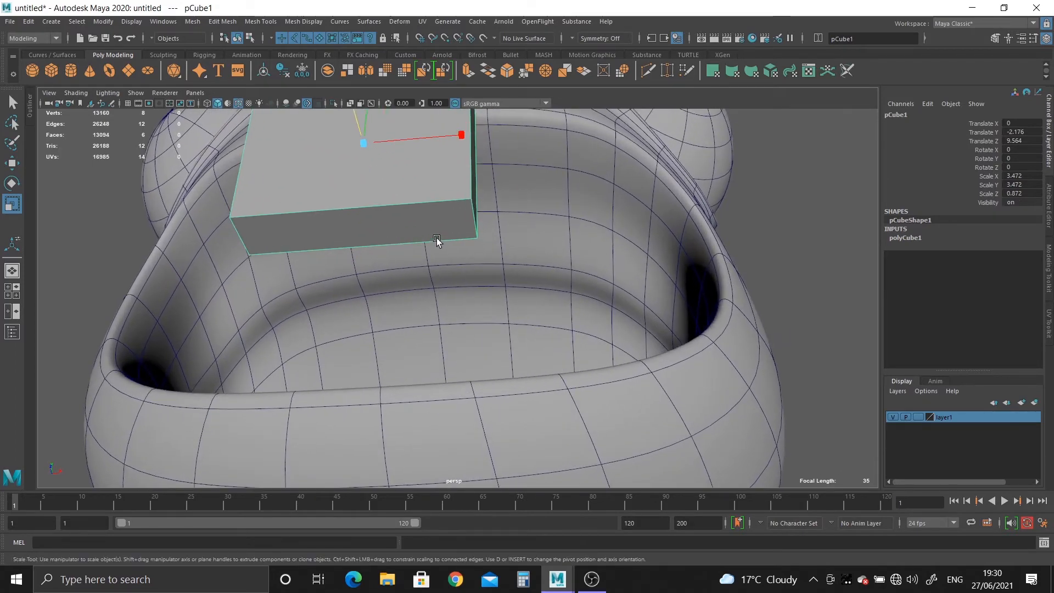
right_drag(436, 241, 431, 201)
click(393, 251)
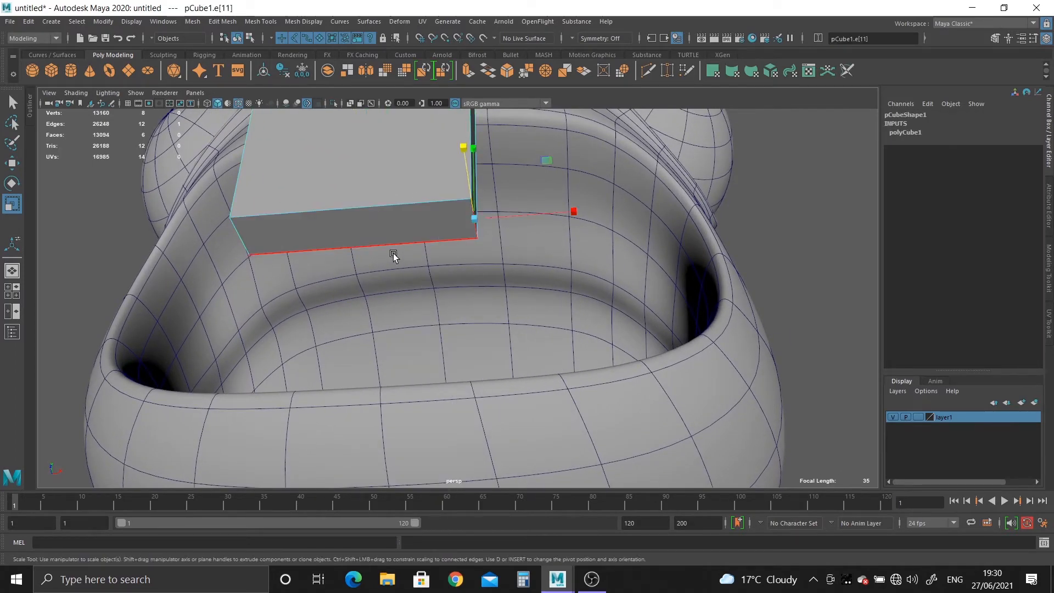
alt+drag(393, 255, 341, 316)
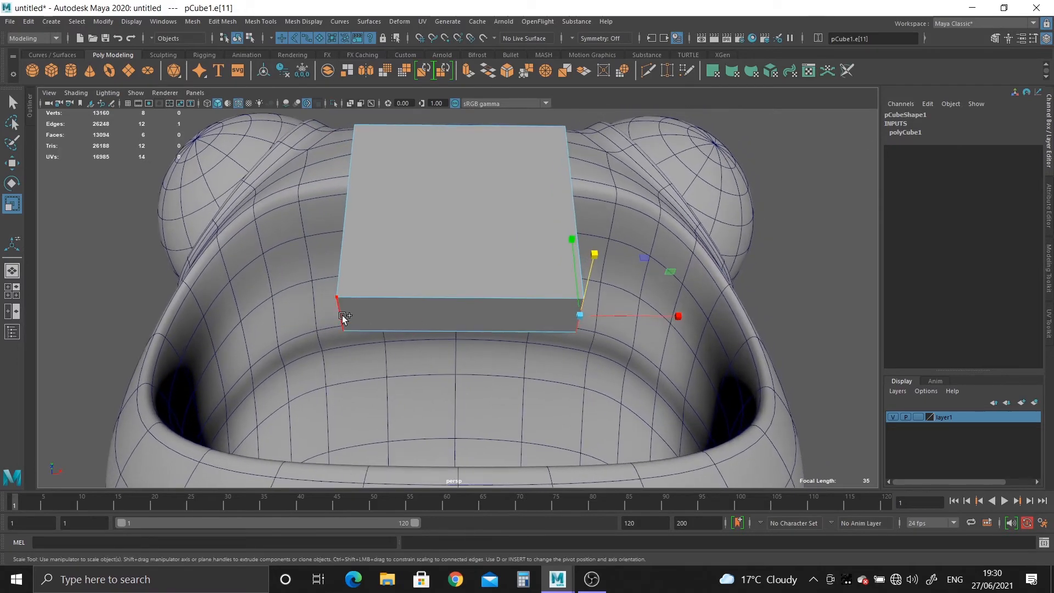
shift+click(342, 316)
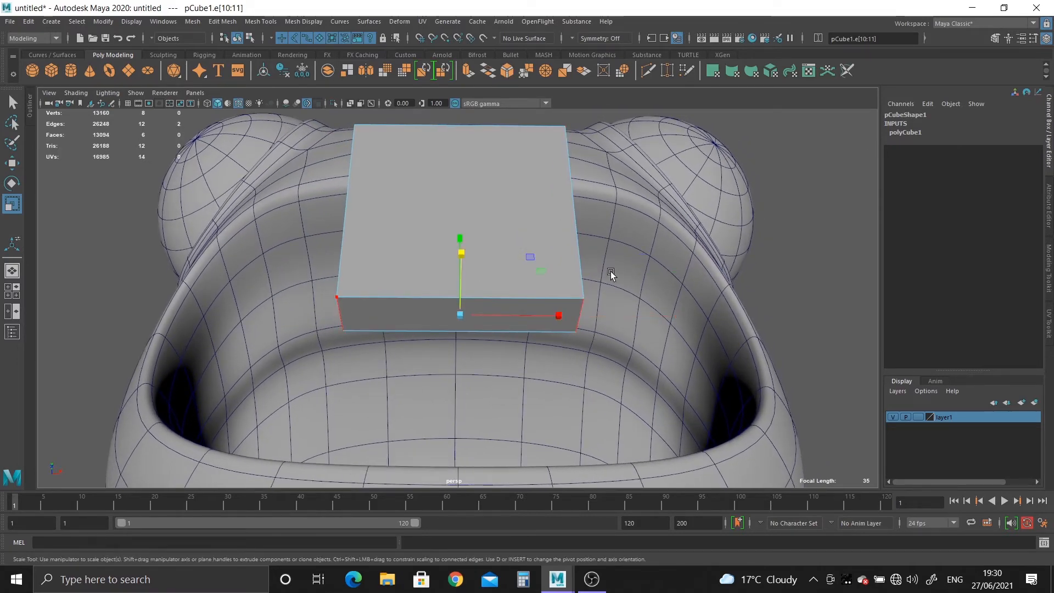
key(ctrl+b)
drag(726, 236, 758, 234)
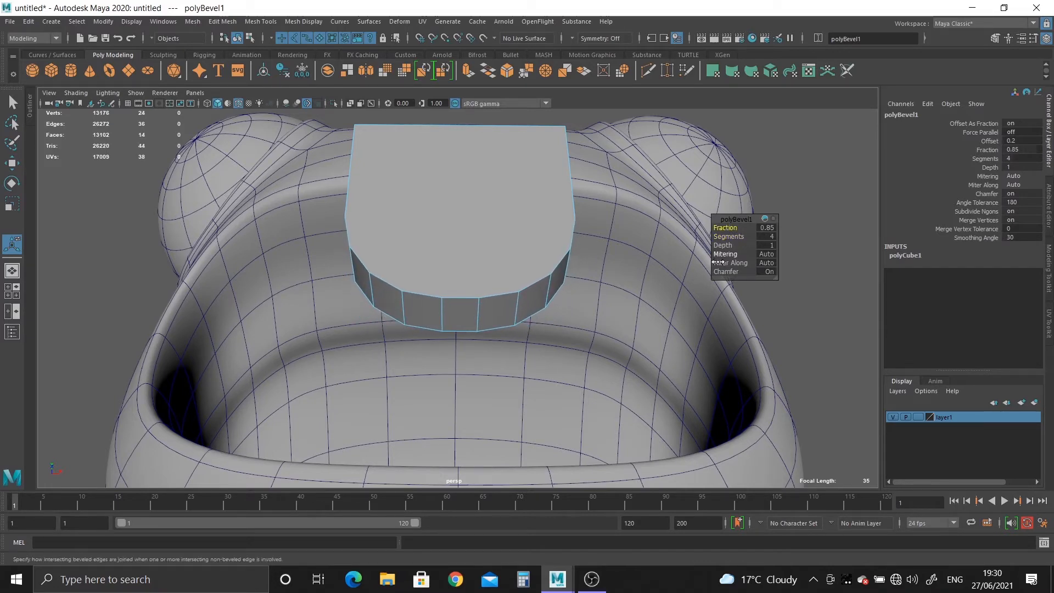
Step: Return the block to object selection, delete its history and freeze its transformations
scroll(468, 306, down, 4)
alt+drag(468, 306, 452, 358)
alt+middle_drag(452, 358, 452, 242)
scroll(480, 305, up, 3)
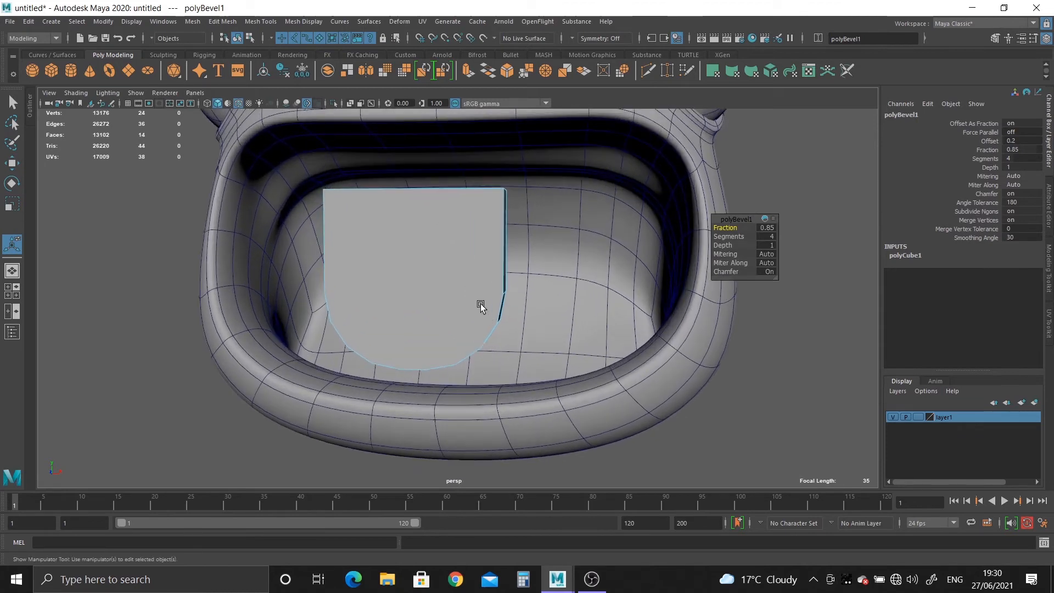
right_drag(420, 260, 456, 242)
key(r)
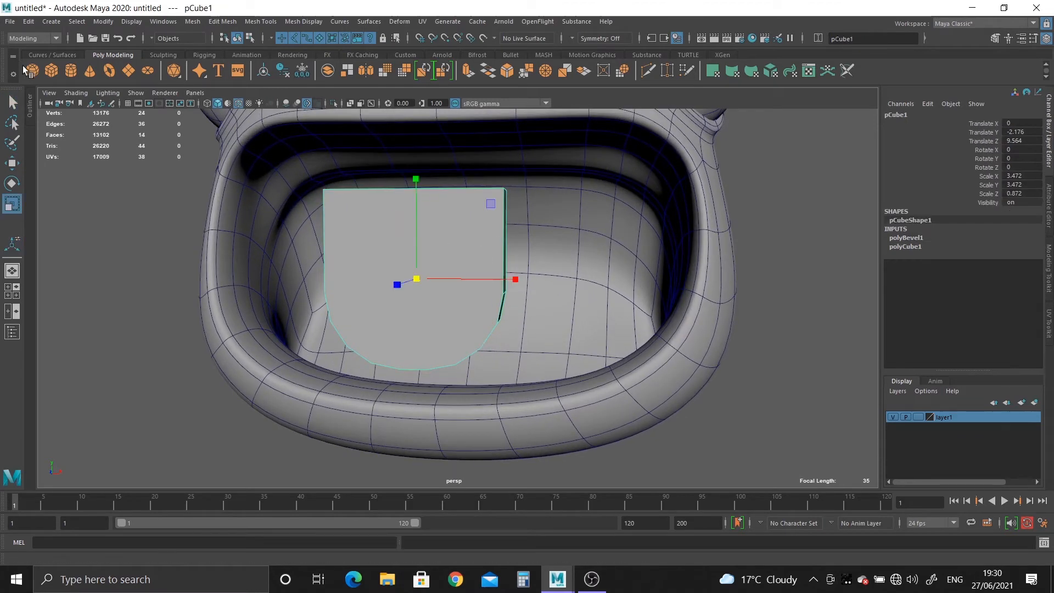
click(280, 73)
click(302, 72)
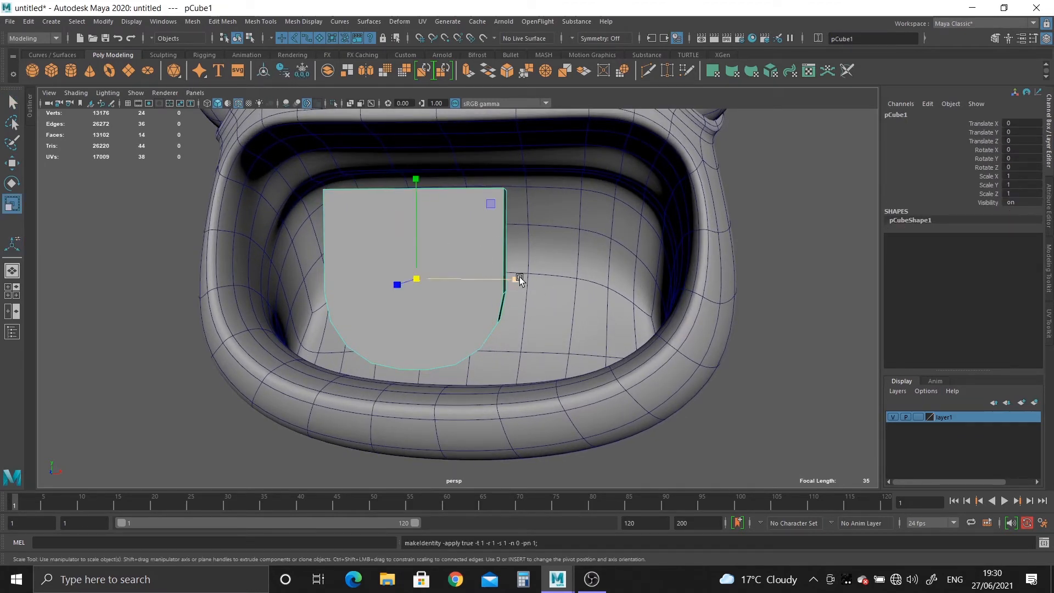
Step: Narrow the rounded block in X and delete its flat top face
drag(516, 279, 307, 281)
drag(121, 267, 450, 279)
right_drag(451, 279, 452, 313)
click(454, 321)
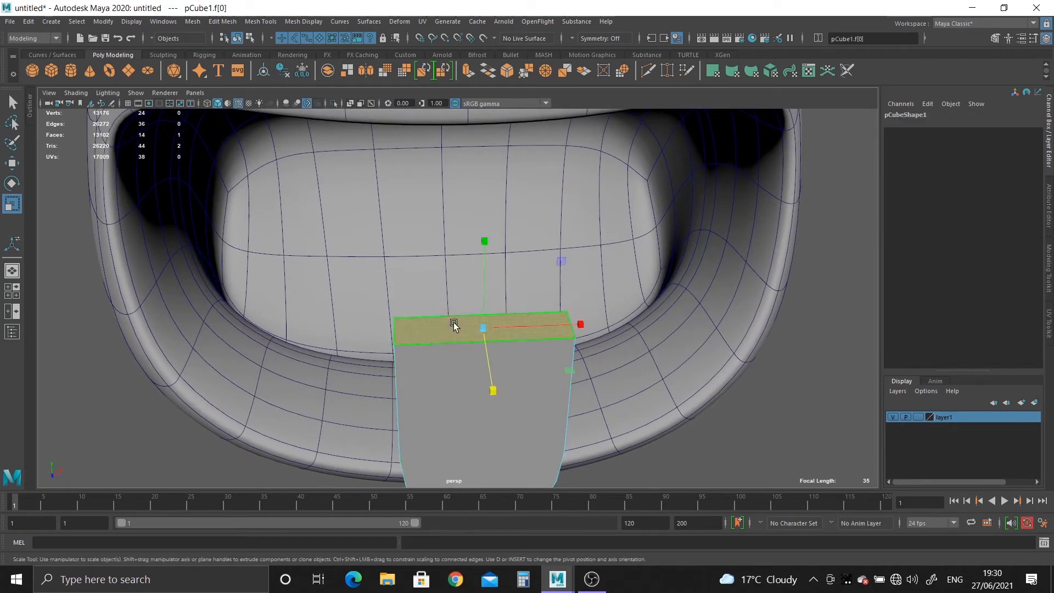
key(Delete)
alt+drag(668, 353, 398, 205)
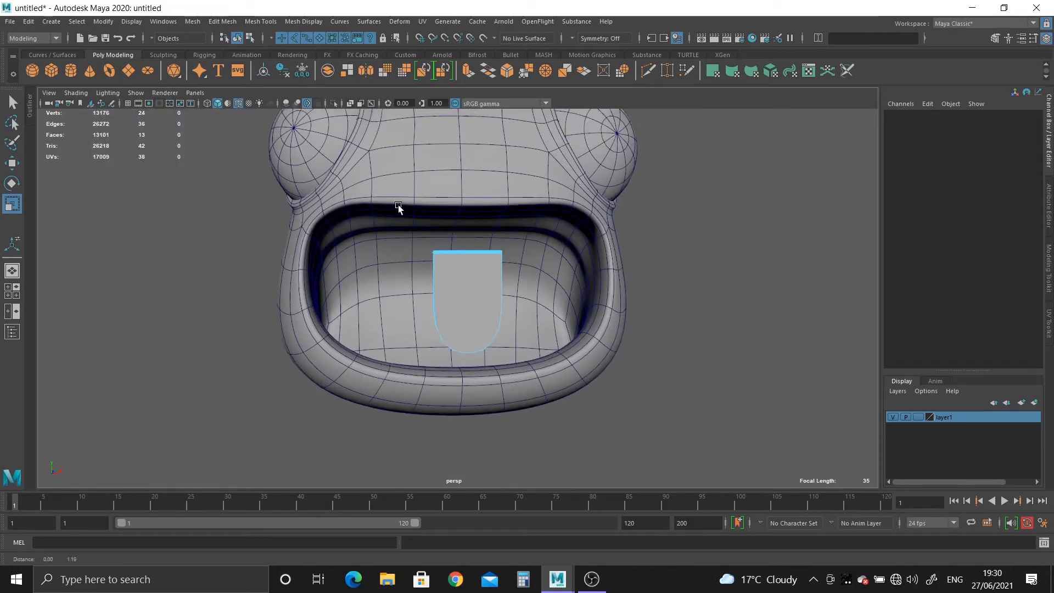
Step: Shorten the block slightly by lowering its four top vertices
alt+right_drag(398, 206, 478, 310)
right_drag(463, 275, 407, 225)
drag(352, 190, 619, 319)
key(w)
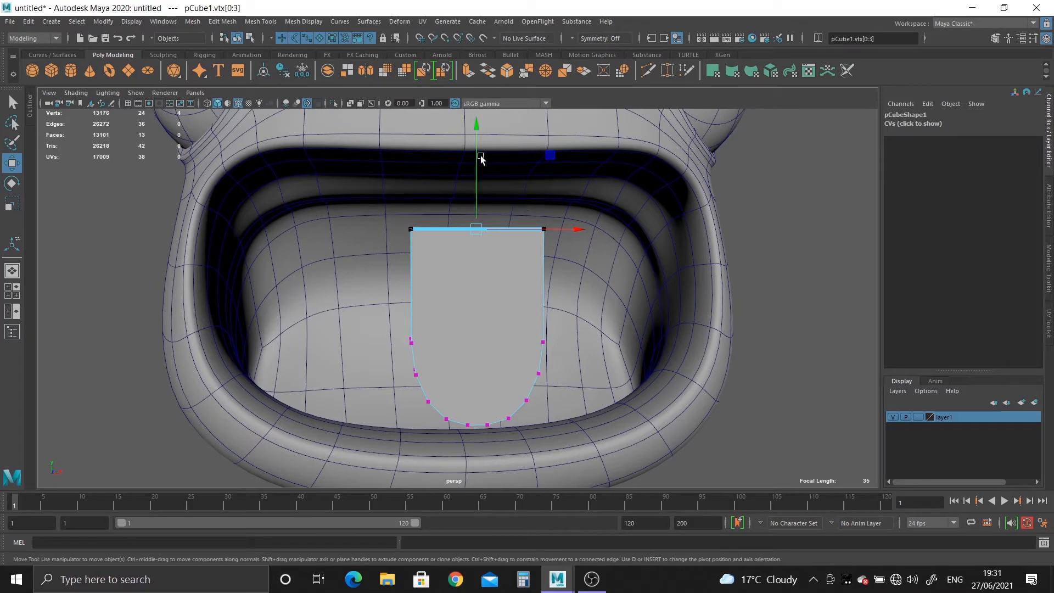
mouse_move(481, 158)
mouse_down()
mouse_move(481, 184)
mouse_move(481, 172)
mouse_up()
Step: Cut an edge loop through the middle of the block's thickness and delete the half facing the head
alt+drag(470, 282, 451, 270)
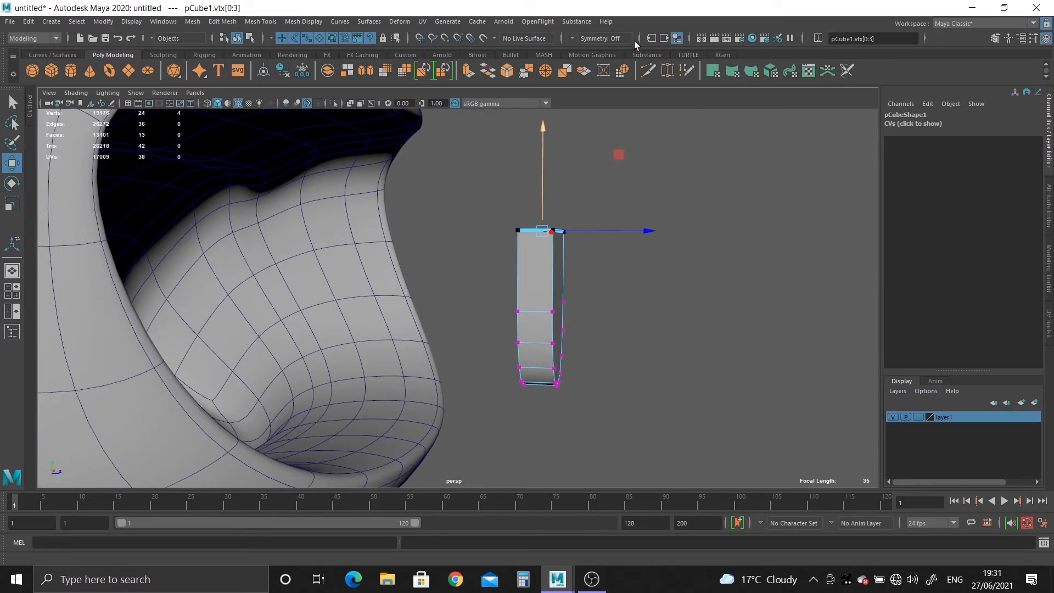
click(648, 71)
scroll(659, 204, up, 2)
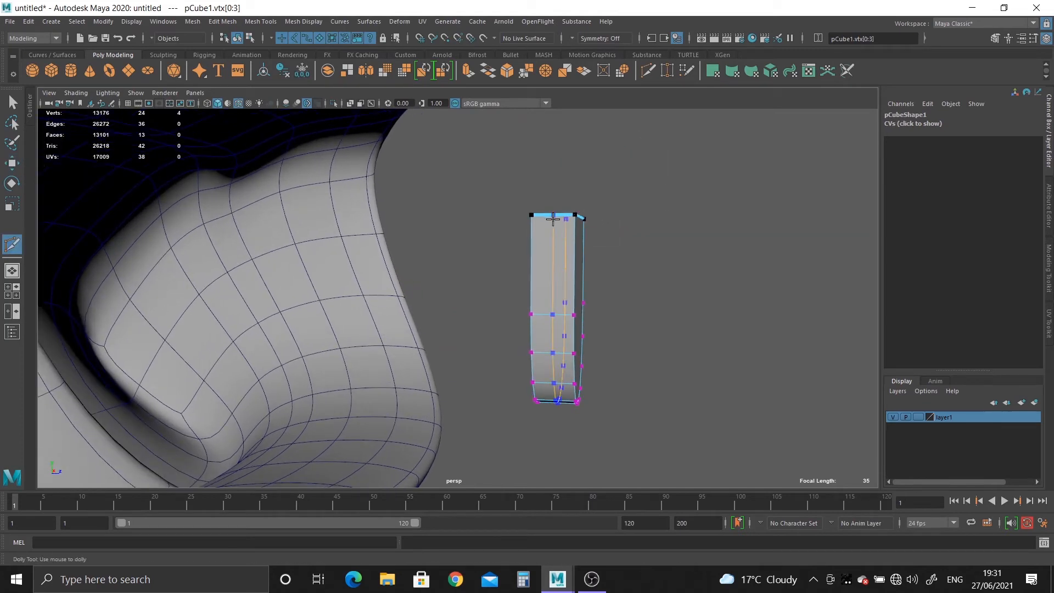
click(544, 222)
click(12, 103)
alt+drag(522, 275, 528, 246)
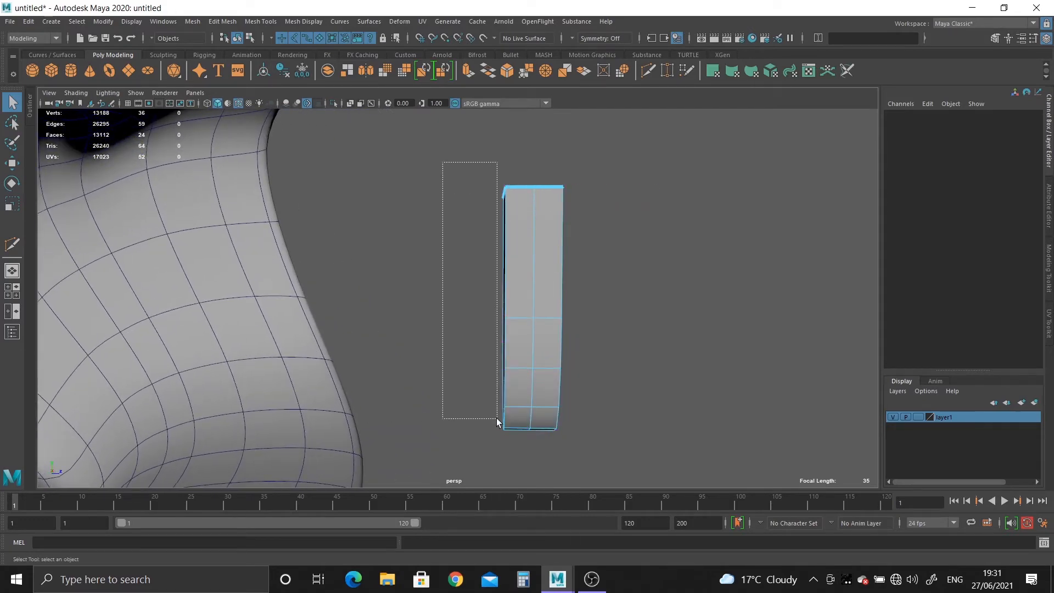
drag(497, 422, 518, 466)
key(Delete)
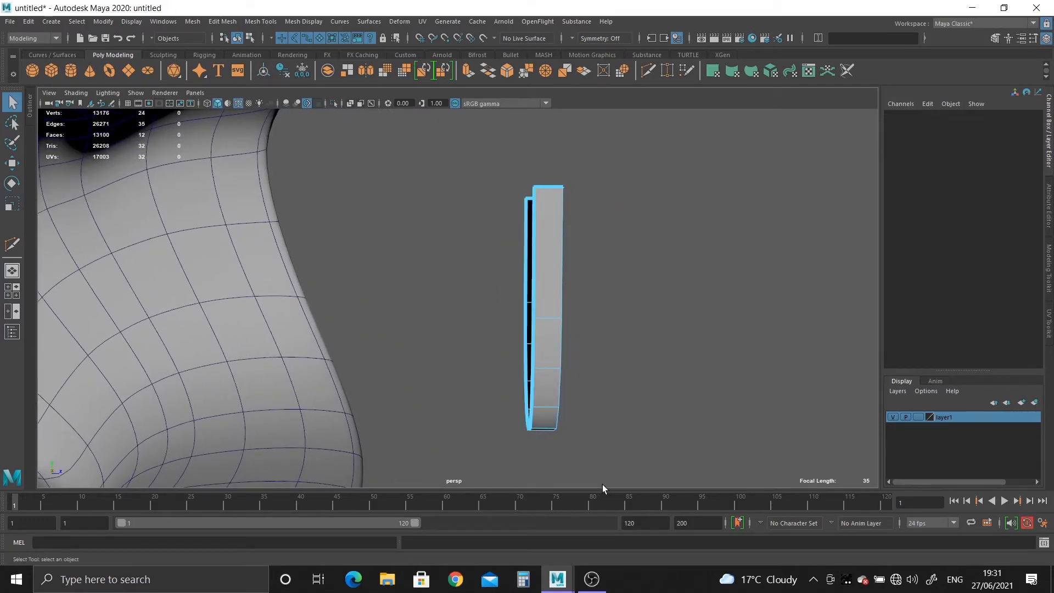
Step: Cut three horizontal edges across the tooth's front face with Multi-Cut, connecting the matching vertices on both sides
alt+drag(602, 485, 372, 323)
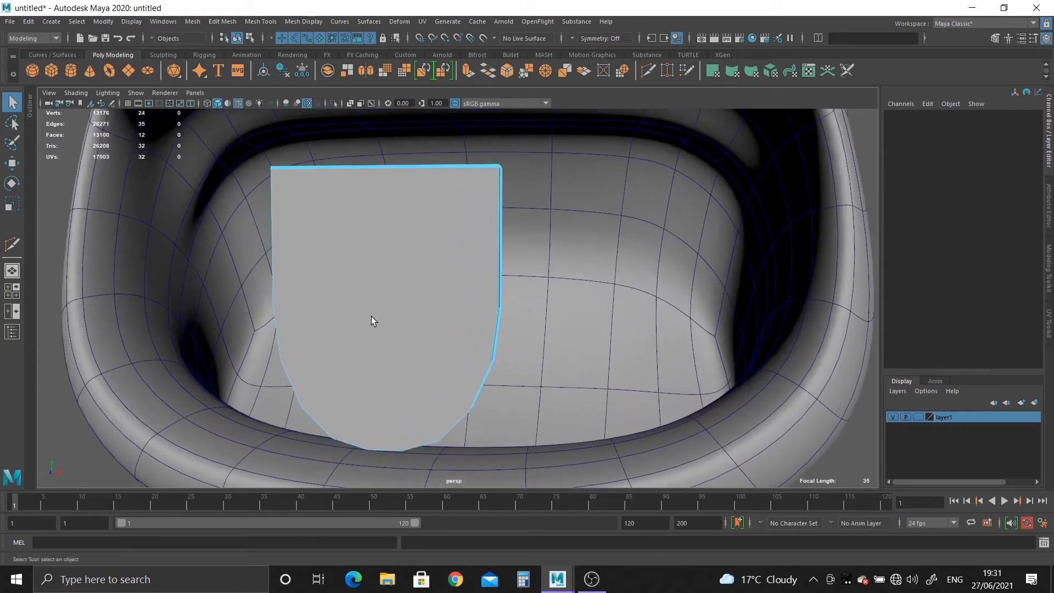
alt+drag(378, 229, 406, 226)
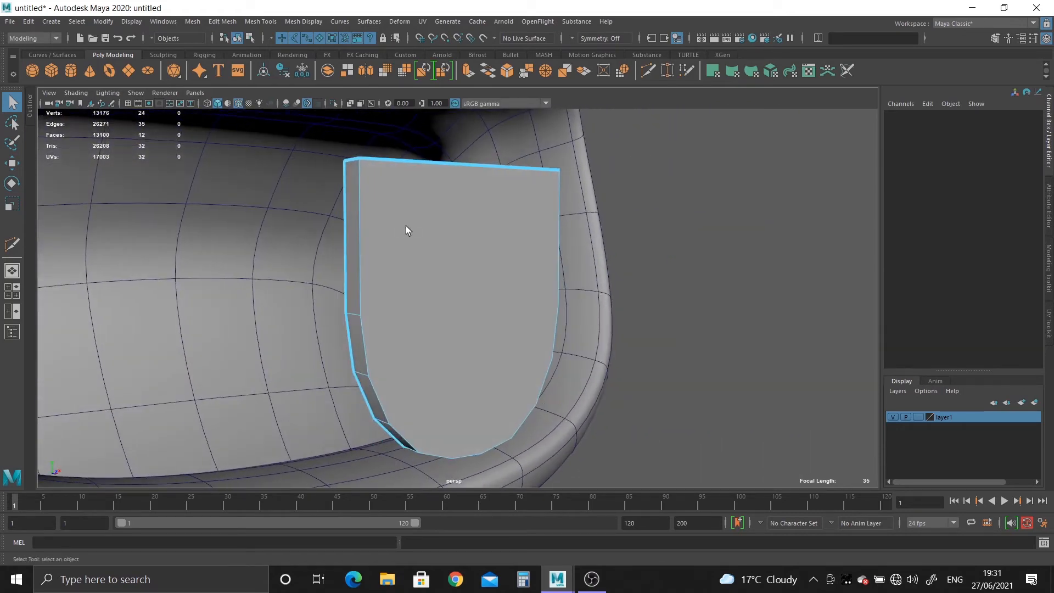
key(y)
alt+drag(510, 216, 478, 328)
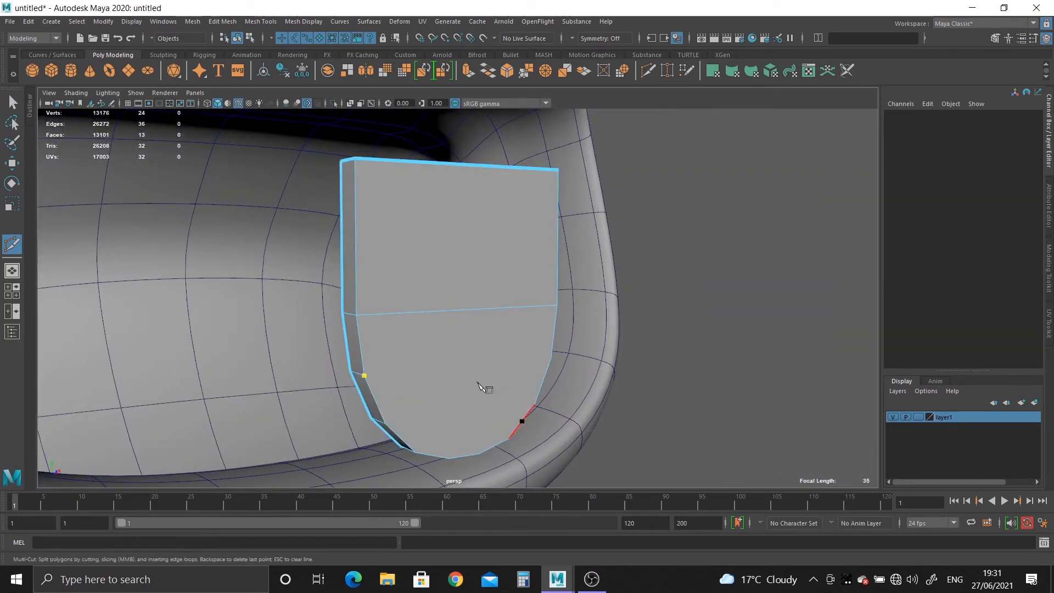
alt+drag(478, 386, 386, 354)
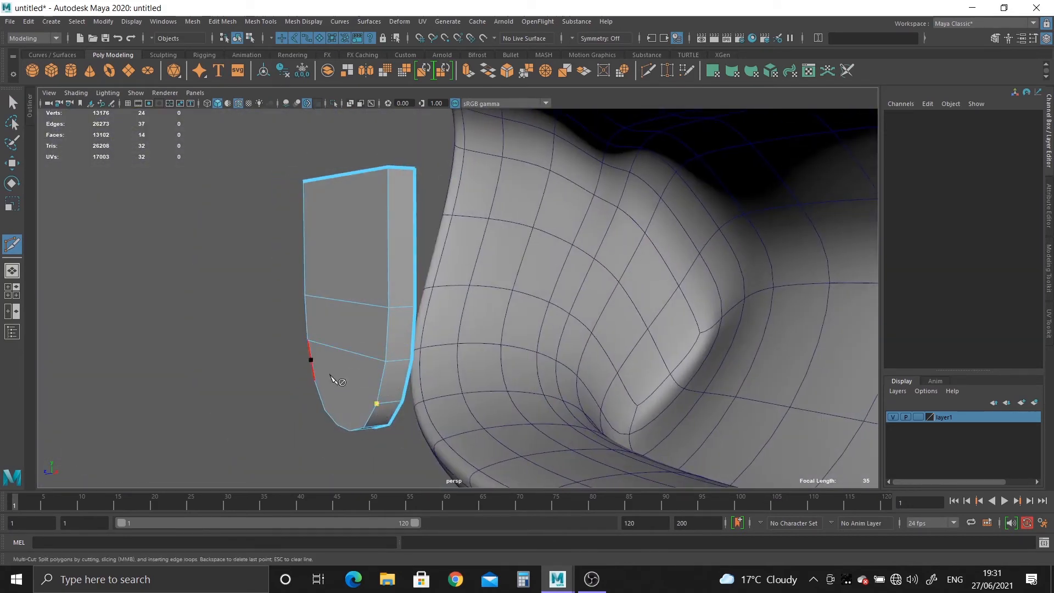
alt+drag(331, 378, 464, 372)
click(399, 413)
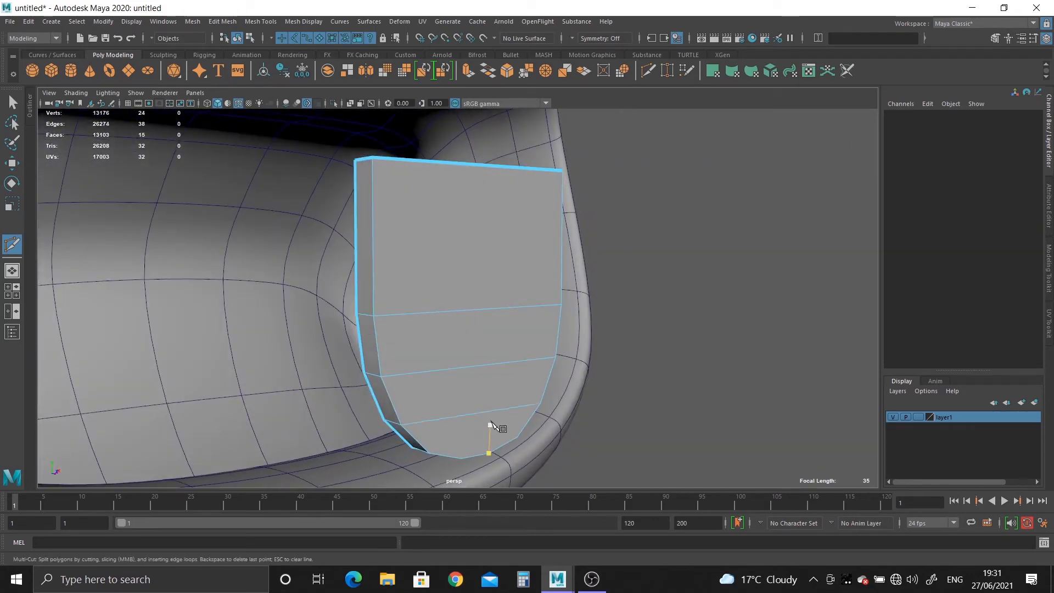
Step: Insert two vertical edge loops on the tooth's front face, one close to each side edge
alt+drag(494, 426, 404, 288)
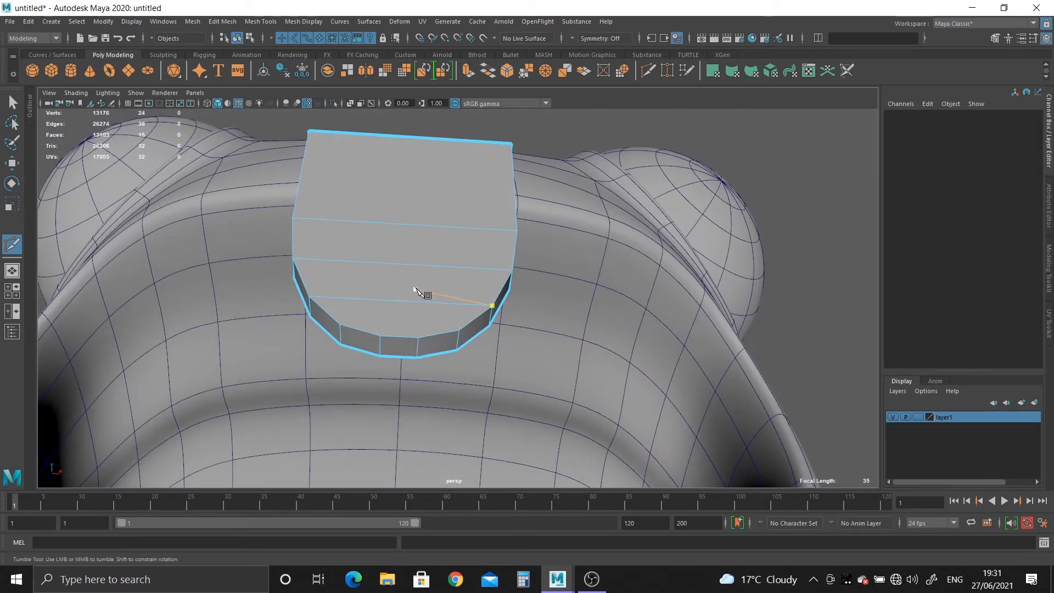
right_click(416, 289)
alt+right_drag(416, 289, 443, 336)
mouse_move(444, 336)
alt+middle_down()
mouse_move(445, 348)
mouse_move(457, 333)
alt+middle_up()
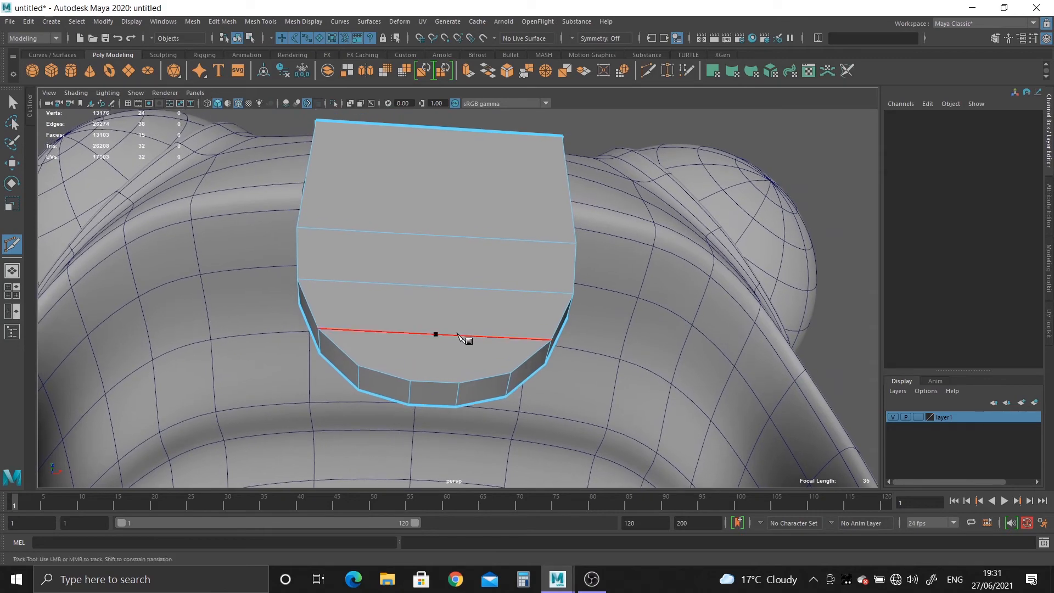
alt+drag(420, 343, 506, 337)
ctrl+click(505, 333)
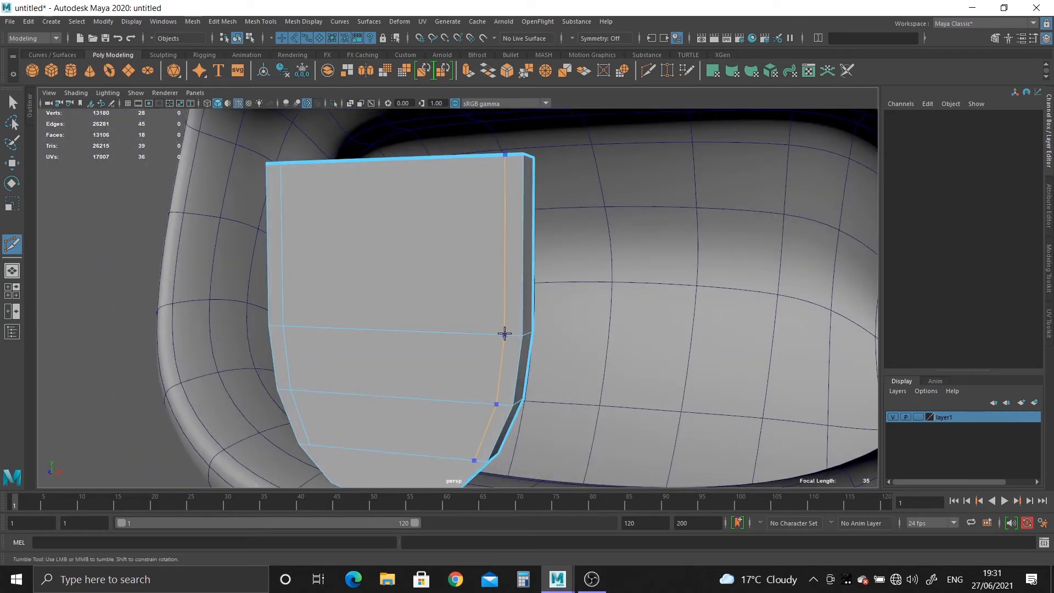
Step: Cut an inner edge row with Multi-Cut around the right half of the tooth's rounded tip, tied to the outline vertices
alt+drag(476, 375, 497, 357)
alt+right_drag(496, 357, 527, 381)
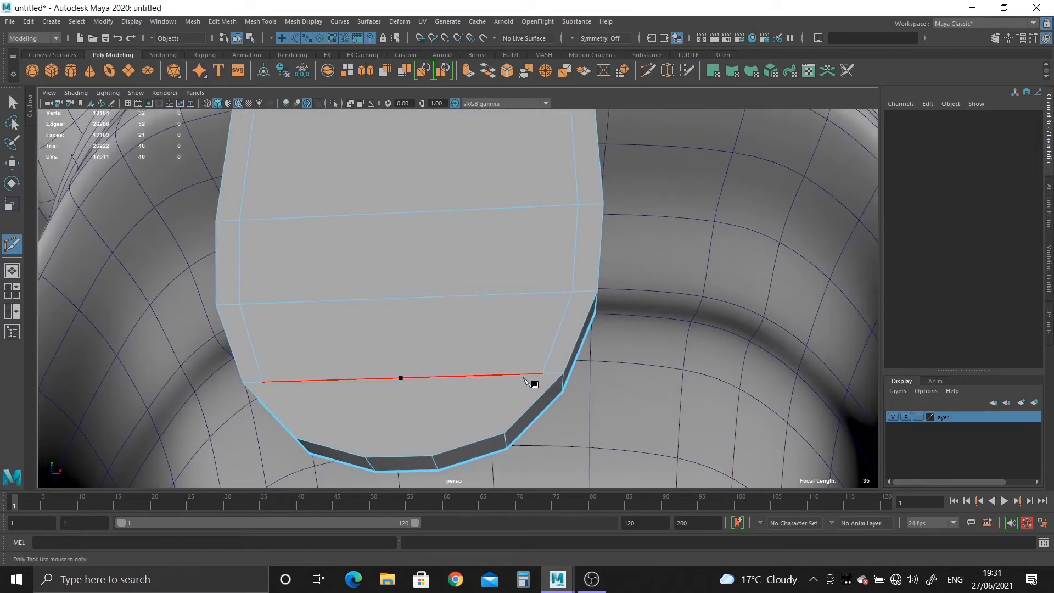
right_click(504, 408)
click(494, 406)
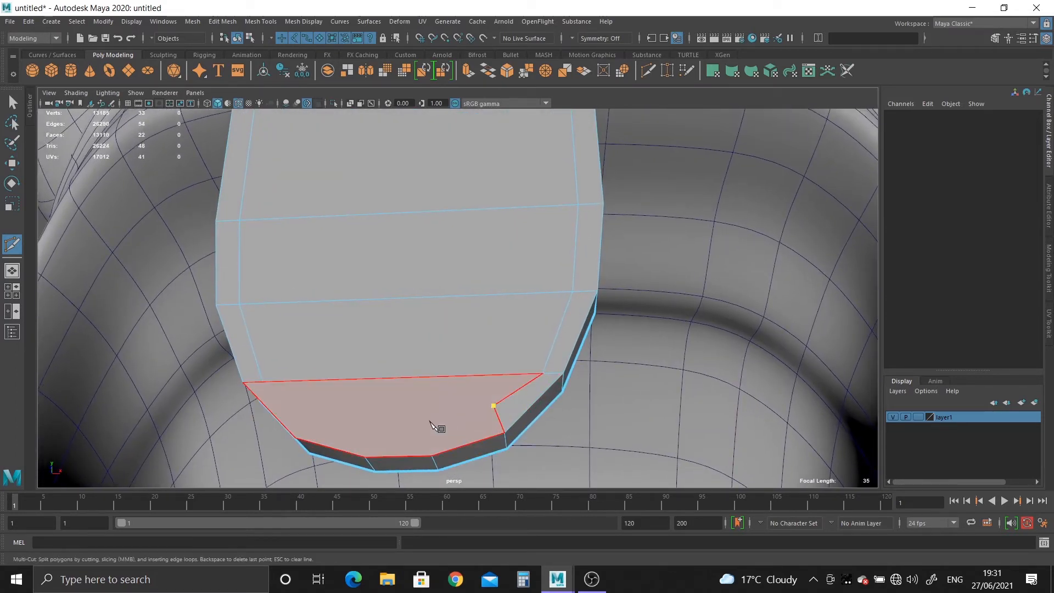
click(430, 423)
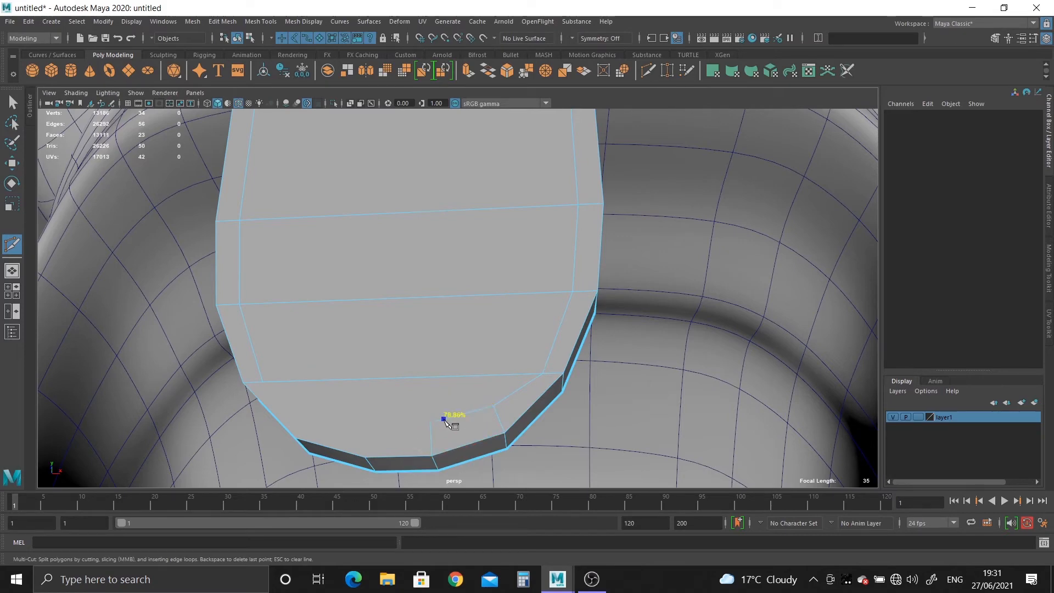
click(432, 422)
click(370, 424)
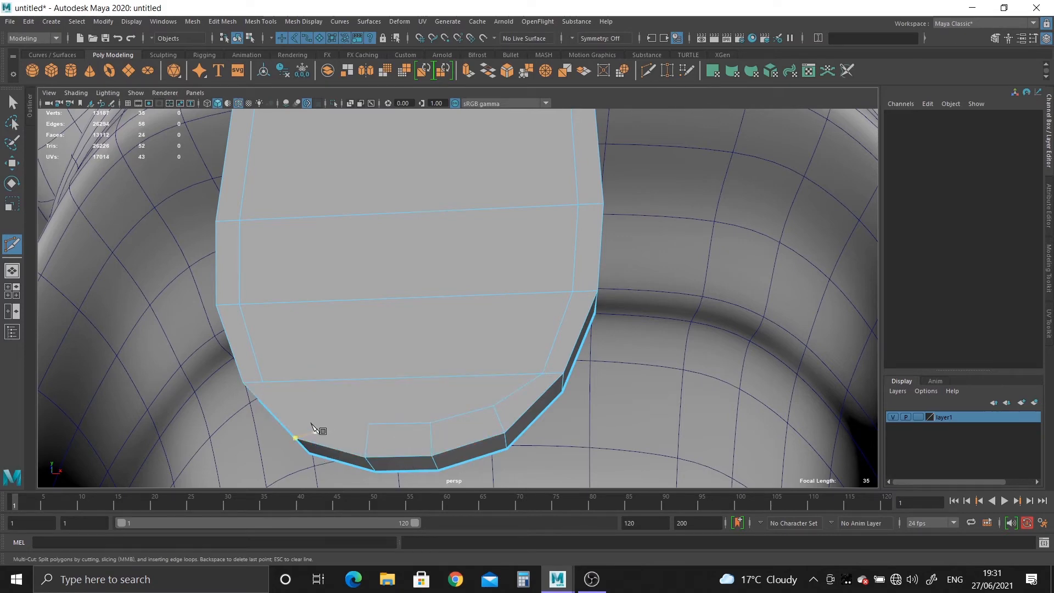
Step: Complete the inner edge row around the left half of the tooth's rounded tip, joining it to the existing cuts
alt+drag(311, 427, 350, 432)
click(363, 426)
click(366, 407)
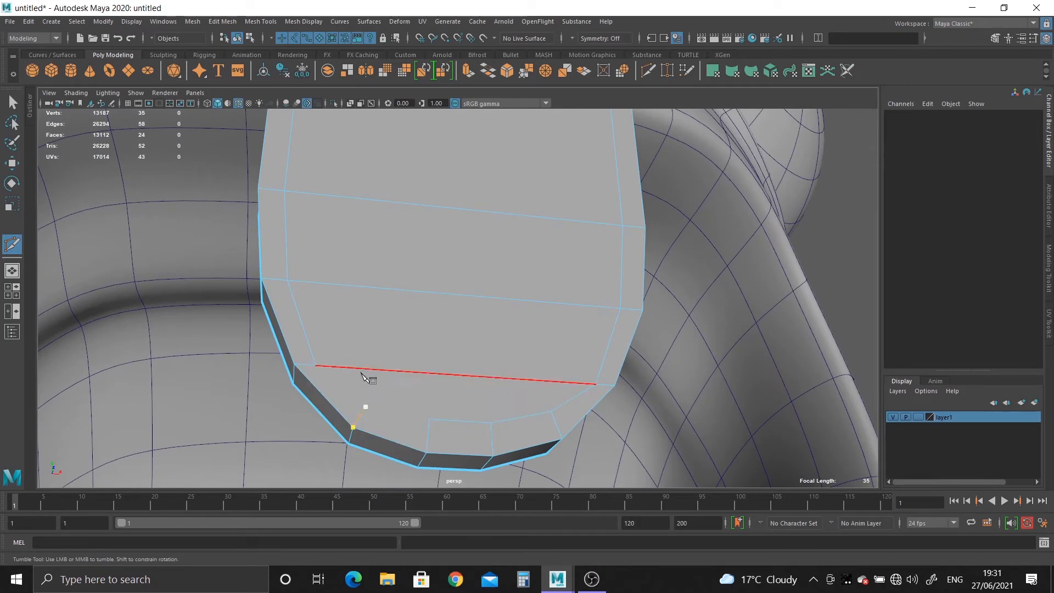
key(Return)
click(366, 407)
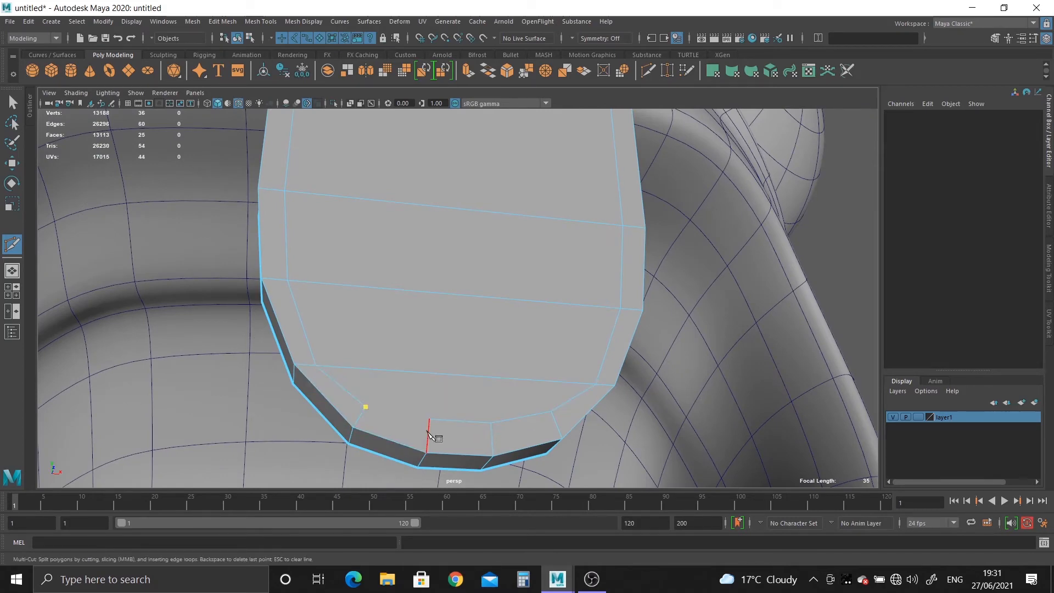
click(430, 419)
key(Return)
alt+drag(462, 387, 470, 411)
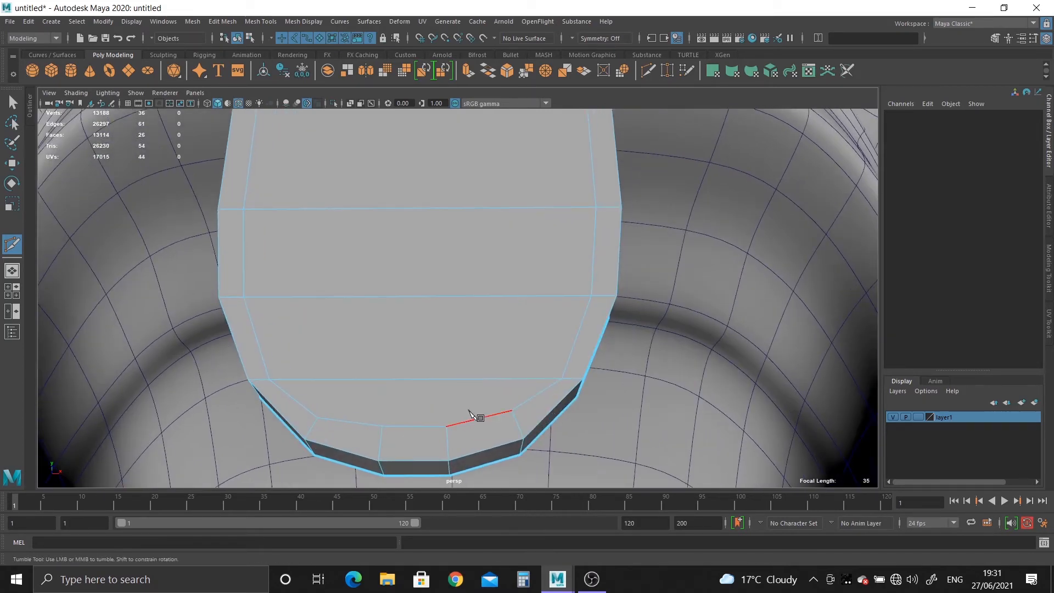
Step: Cut two vertical edge lines through the middle of the front face, connecting them to the inner row at the tip
click(379, 379)
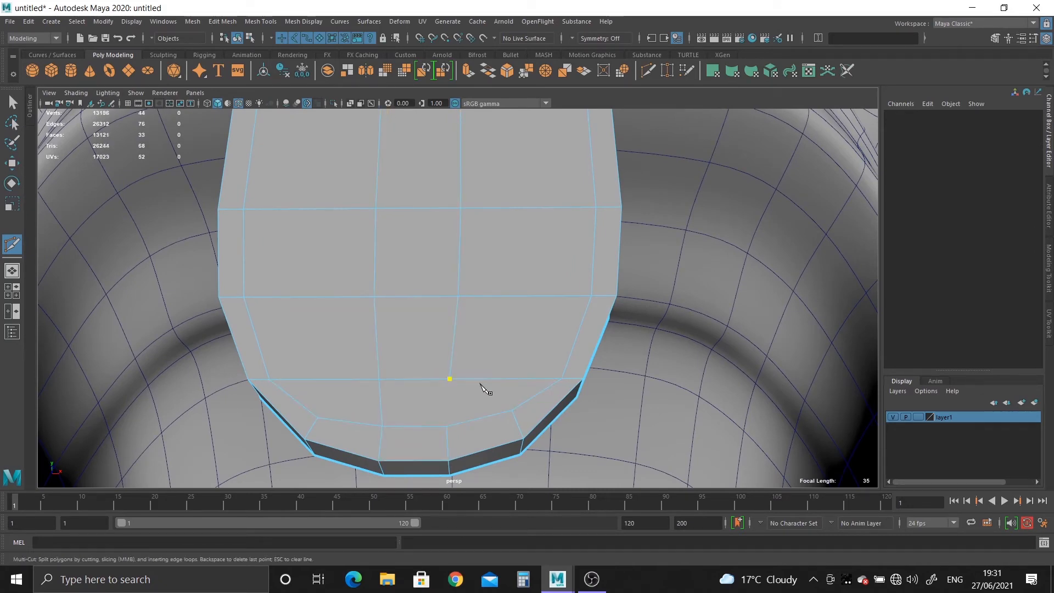
key(Escape)
Step: Try to bevel the edge loop around the tooth's front outline
alt+right_drag(490, 423, 386, 331)
alt+drag(386, 331, 352, 373)
alt+right_drag(352, 373, 384, 346)
right_drag(439, 266, 442, 237)
double_click(490, 262)
shift+right_drag(497, 262, 532, 261)
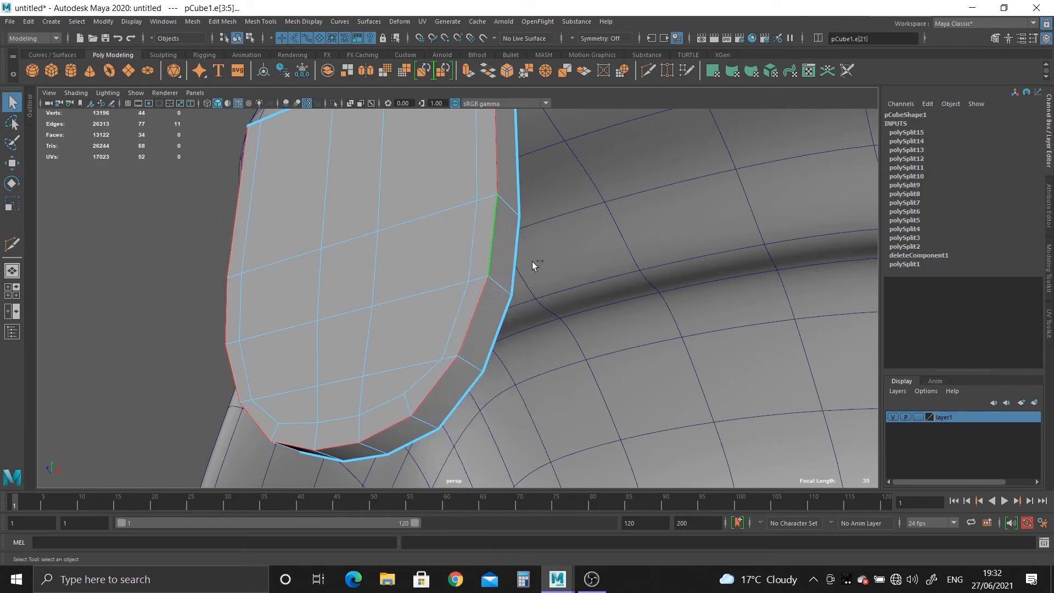
alt+drag(551, 339, 541, 325)
alt+right_drag(540, 325, 565, 376)
alt+middle_drag(565, 376, 565, 335)
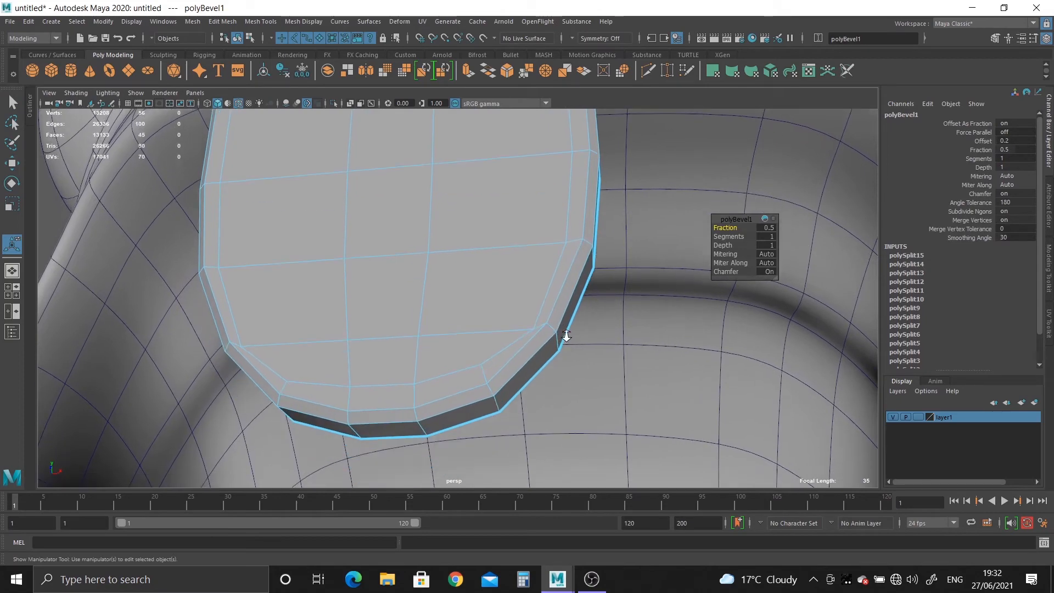
alt+right_drag(565, 336, 589, 369)
key(ctrl+z)
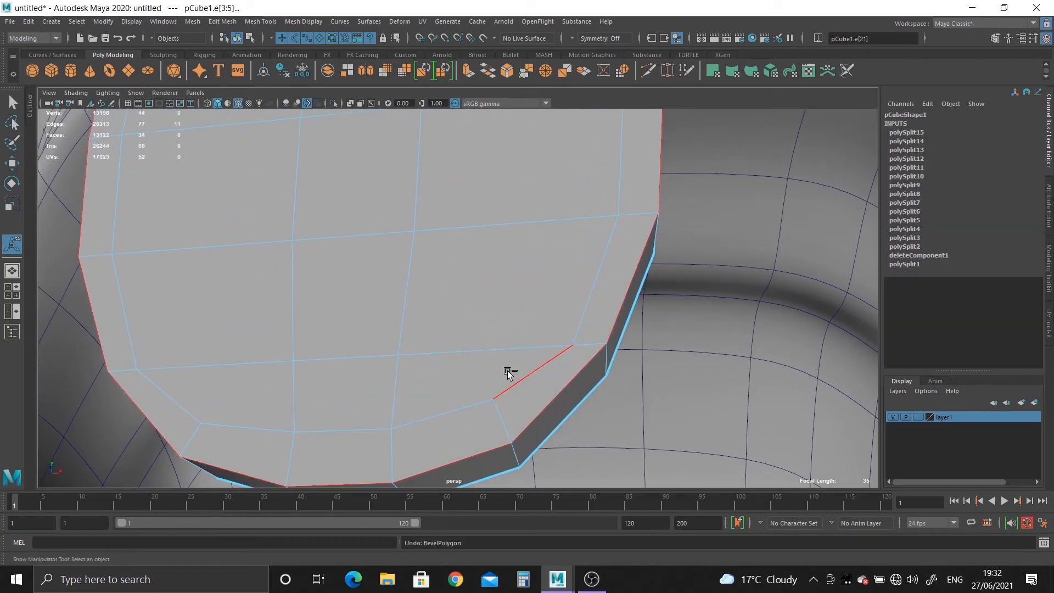
Step: Move the two inner corner vertices above the rounded tip inward along X, one on each side of the front face
right_drag(564, 279, 521, 283)
click(573, 346)
key(w)
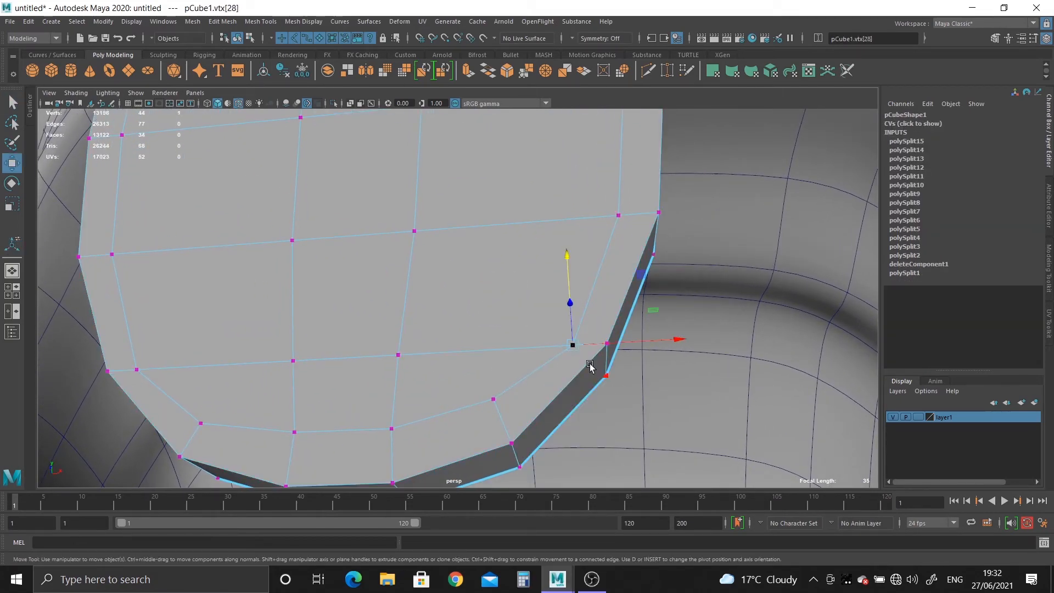
scroll(576, 354, down, 1)
alt+drag(565, 350, 616, 334)
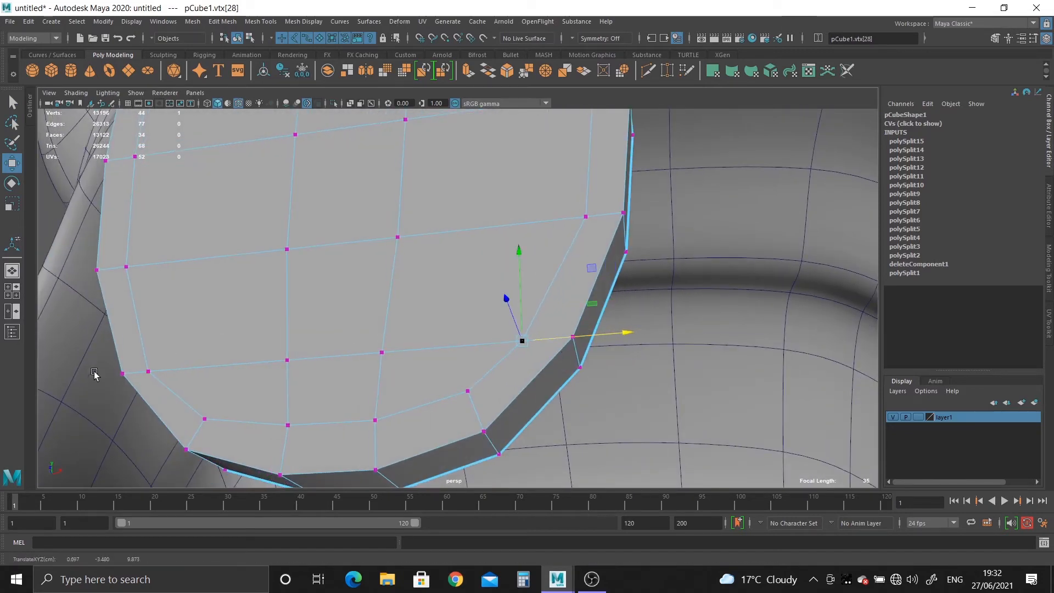
drag(215, 368, 240, 365)
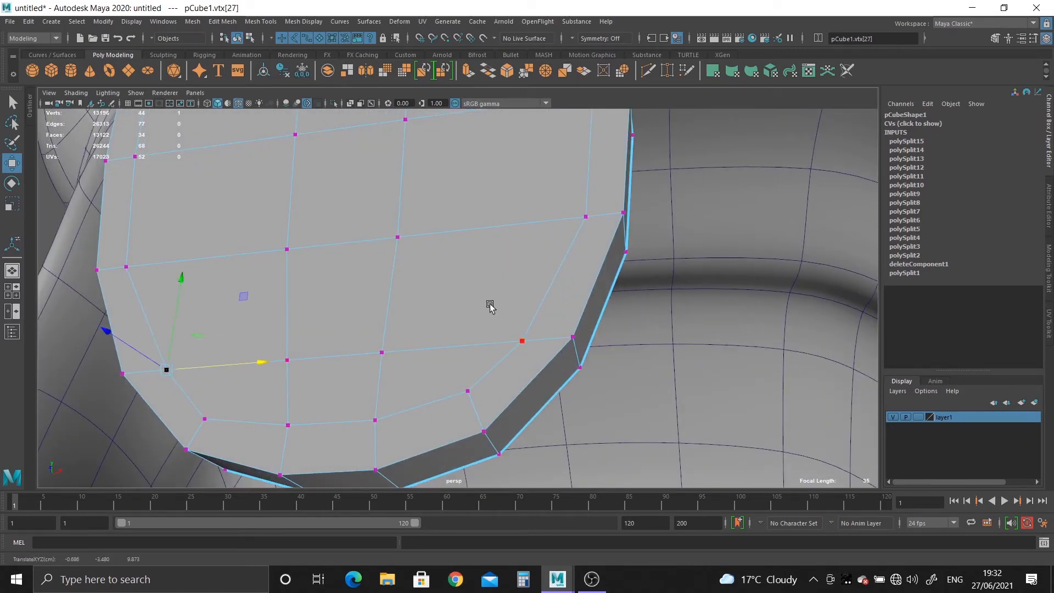
Step: Bevel the edge loop around the tooth's front outline with 3 segments and a fraction of 0.67
alt+right_drag(491, 306, 447, 254)
alt+drag(447, 254, 463, 341)
alt+right_drag(463, 341, 440, 303)
alt+drag(440, 304, 463, 322)
right_drag(529, 225, 571, 225)
key(ctrl+z)
double_click(463, 224)
mouse_move(728, 236)
mouse_down()
mouse_move(741, 238)
mouse_move(733, 228)
mouse_up()
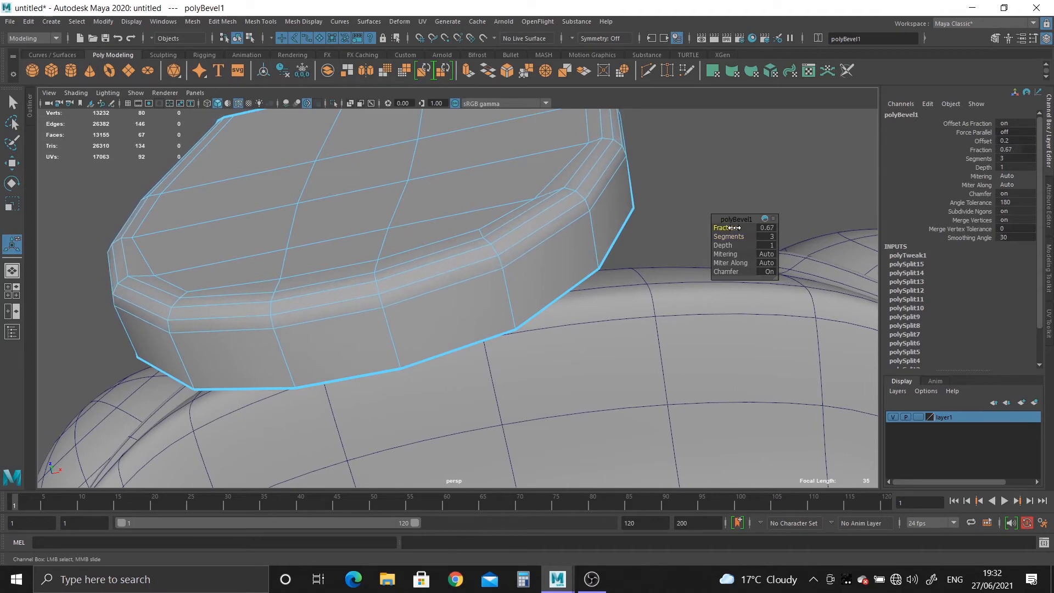
Step: Return the tooth to object mode, show it with smooth preview and turn off the wireframe overlay on shaded objects
alt+drag(619, 279, 394, 254)
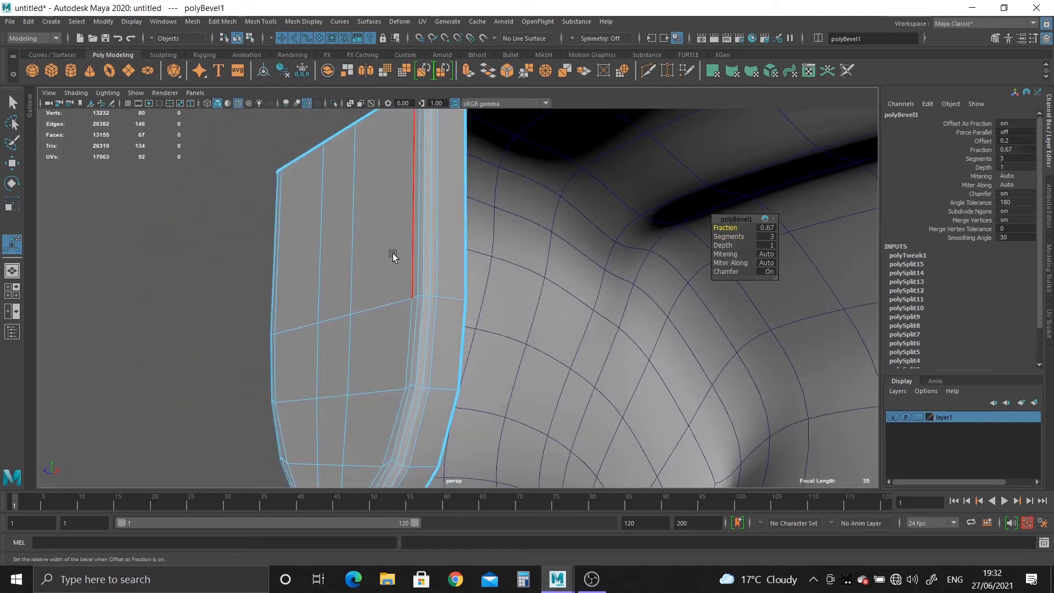
right_drag(390, 253, 430, 233)
key(3)
click(258, 307)
alt+right_drag(377, 354, 261, 151)
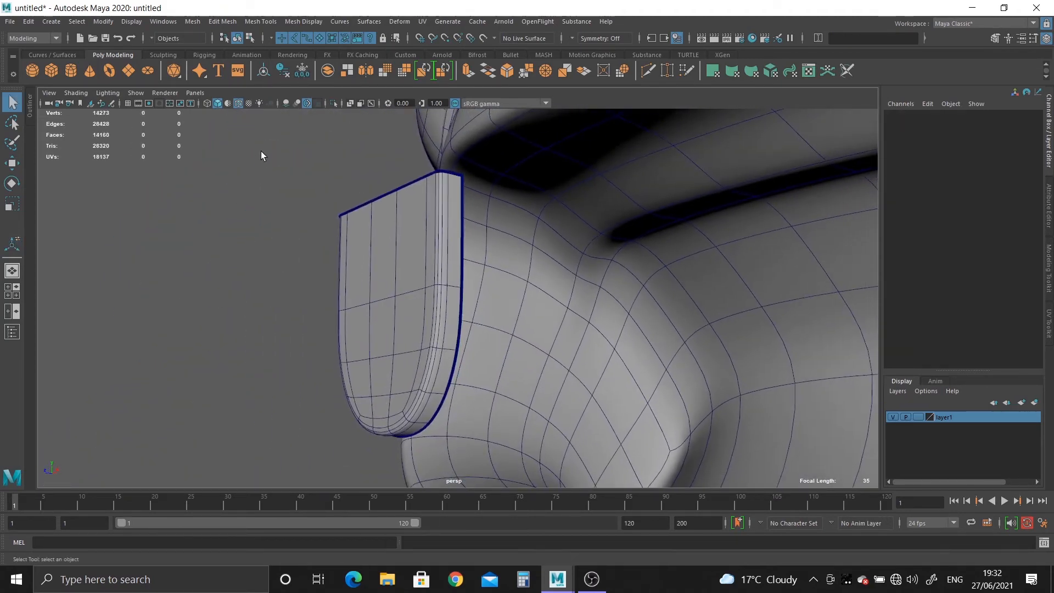
click(239, 103)
Step: Snap the tooth's pivot onto a vertex of its open back border
mouse_move(313, 278)
alt+mouse_down()
mouse_move(400, 299)
mouse_move(382, 294)
mouse_move(437, 281)
mouse_move(349, 278)
mouse_move(489, 339)
mouse_move(493, 331)
mouse_move(505, 371)
alt+mouse_up()
click(522, 340)
key(w)
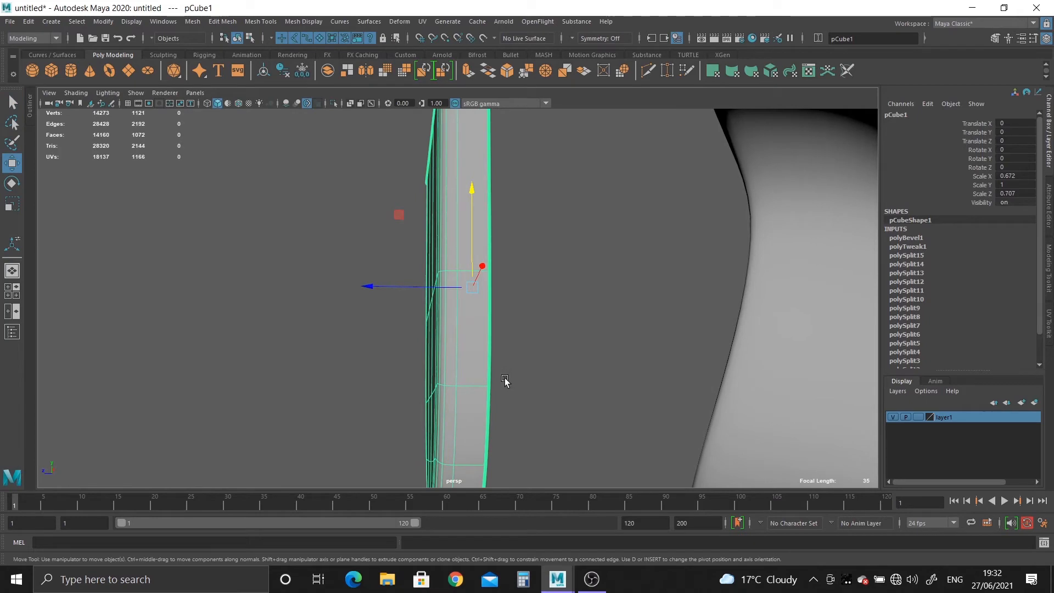
key(d)
key(v)
click(491, 391)
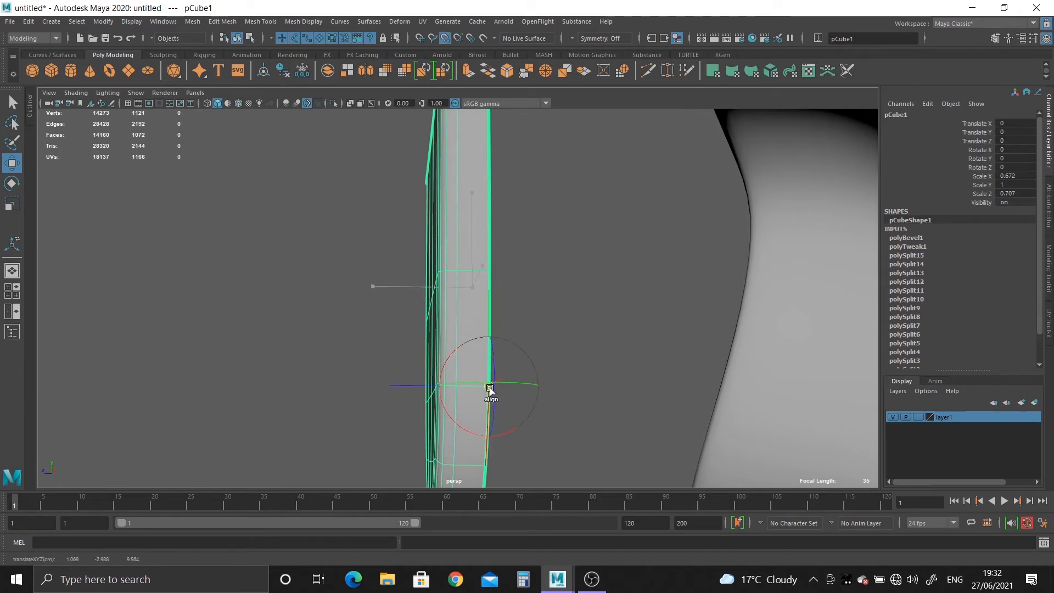
mouse_move(511, 390)
alt+mouse_down()
mouse_move(501, 392)
mouse_move(510, 363)
mouse_move(525, 379)
alt+mouse_up()
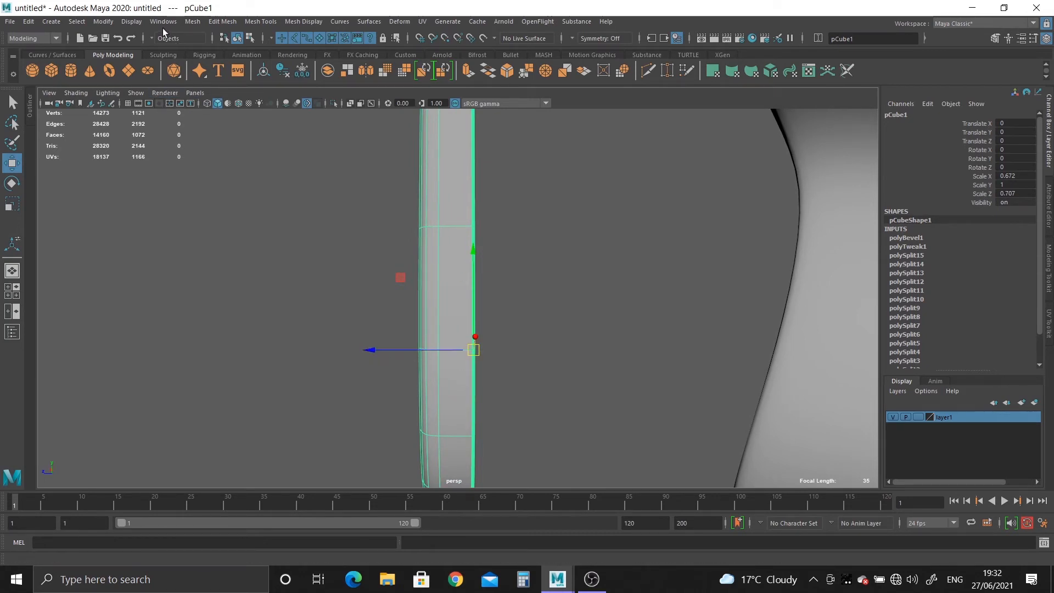
Step: Mirror the tooth along the Z axis with the axis position set to Object, closing its open back
click(192, 21)
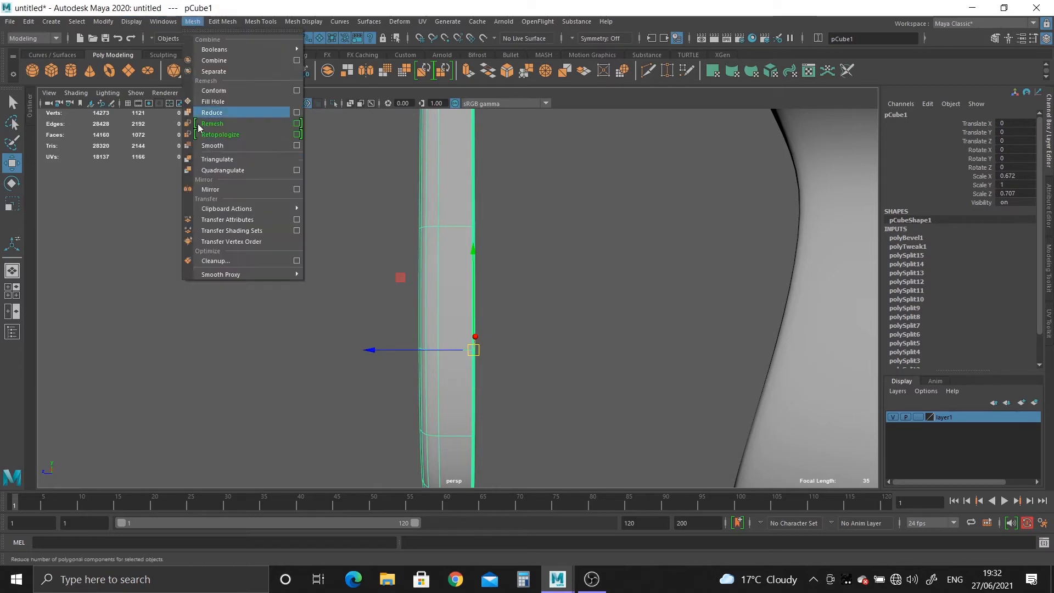
click(222, 189)
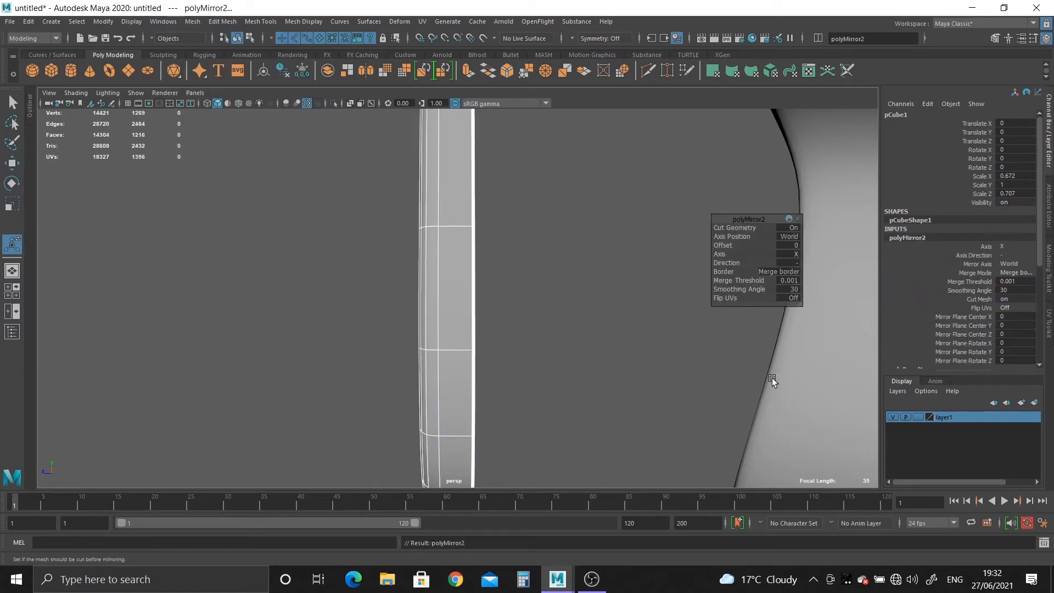
click(797, 235)
click(815, 251)
click(796, 254)
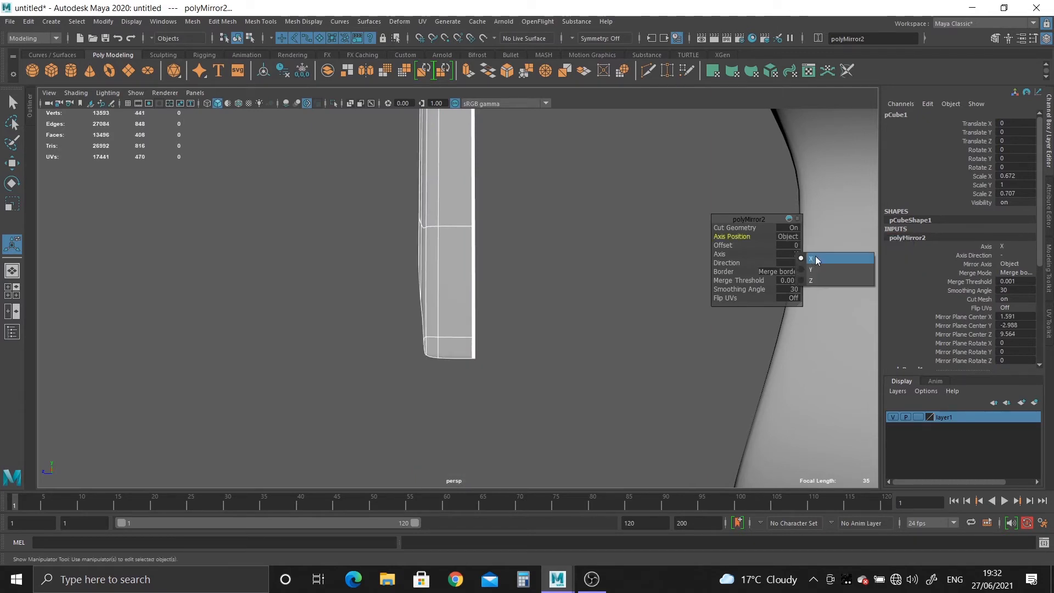
click(822, 281)
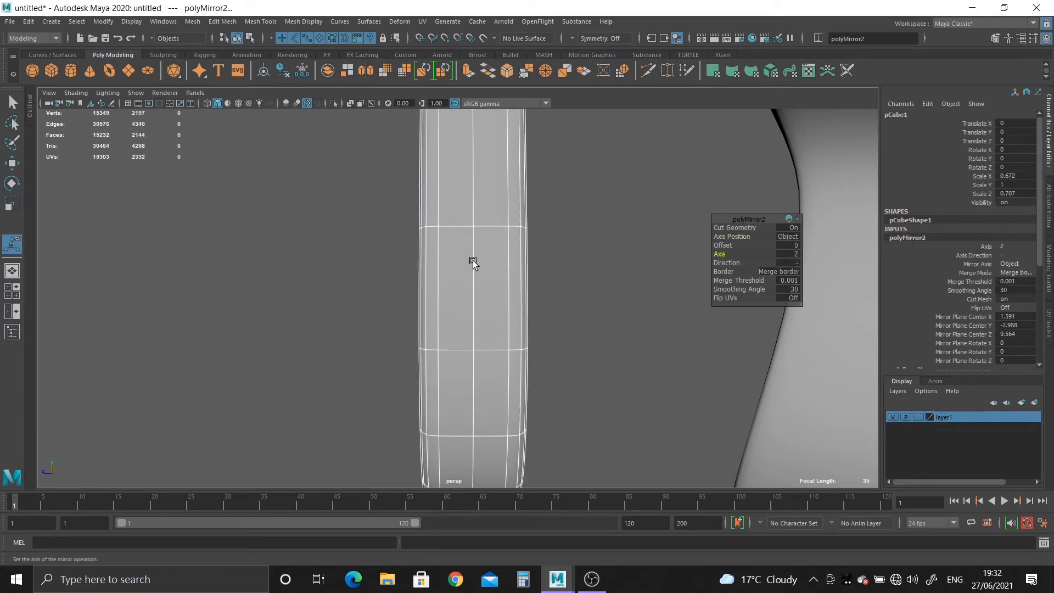
Step: Return the mirrored tooth to object mode and turn off its smooth preview
right_drag(473, 261, 555, 237)
click(555, 237)
scroll(459, 287, down, 5)
alt+drag(460, 287, 494, 311)
click(494, 311)
alt+middle_drag(542, 335, 534, 303)
scroll(534, 303, up, 1)
key(1)
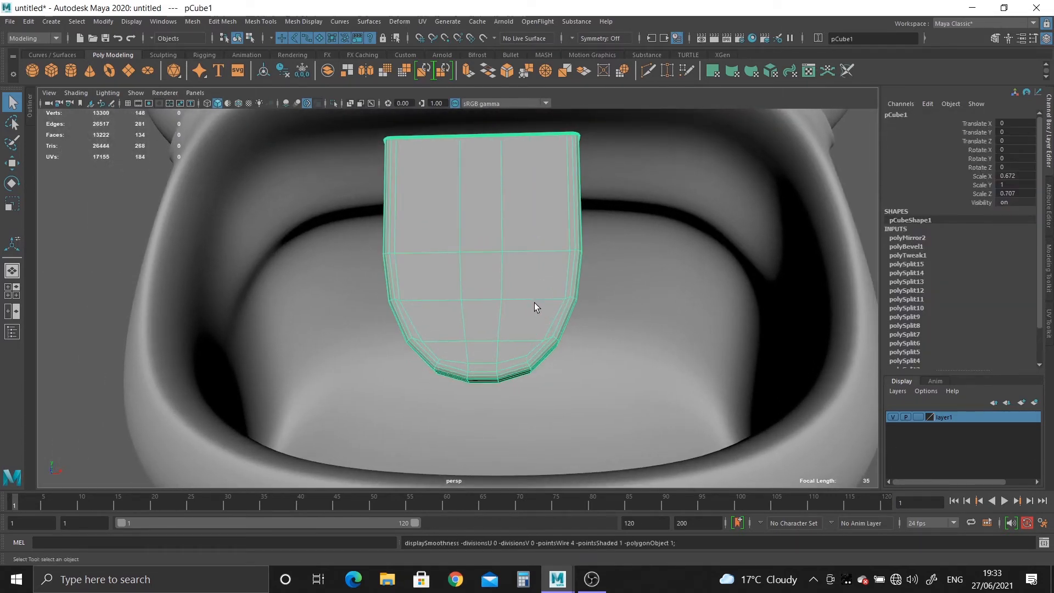
Step: Insert two horizontal edge loops around the upper part of the tooth with Multi-Cut
alt+middle_drag(541, 259, 541, 283)
key(ctrl+shift+x)
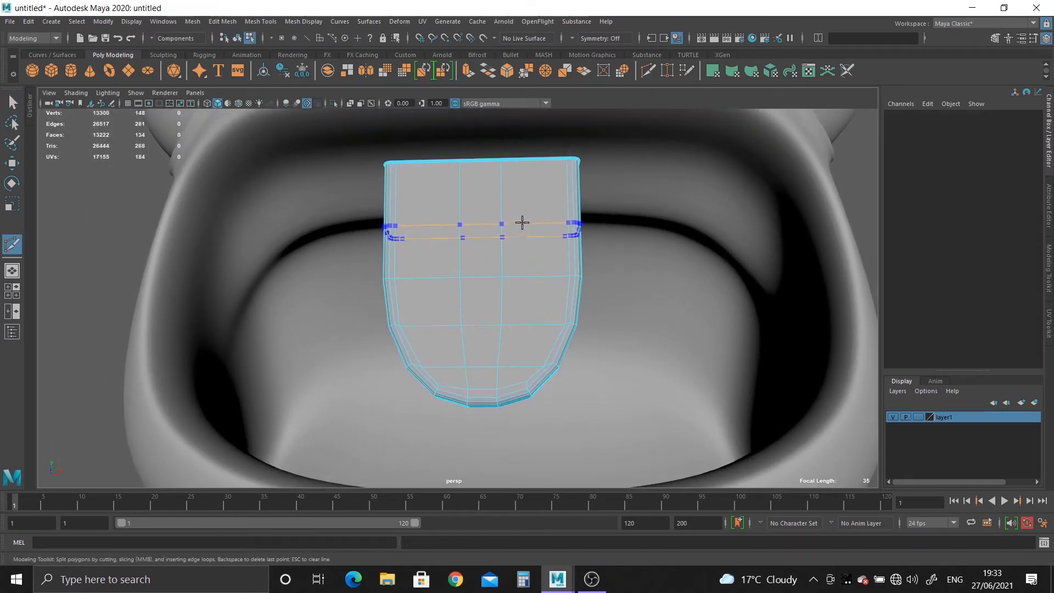
ctrl+click(522, 222)
alt+middle_drag(549, 261, 553, 259)
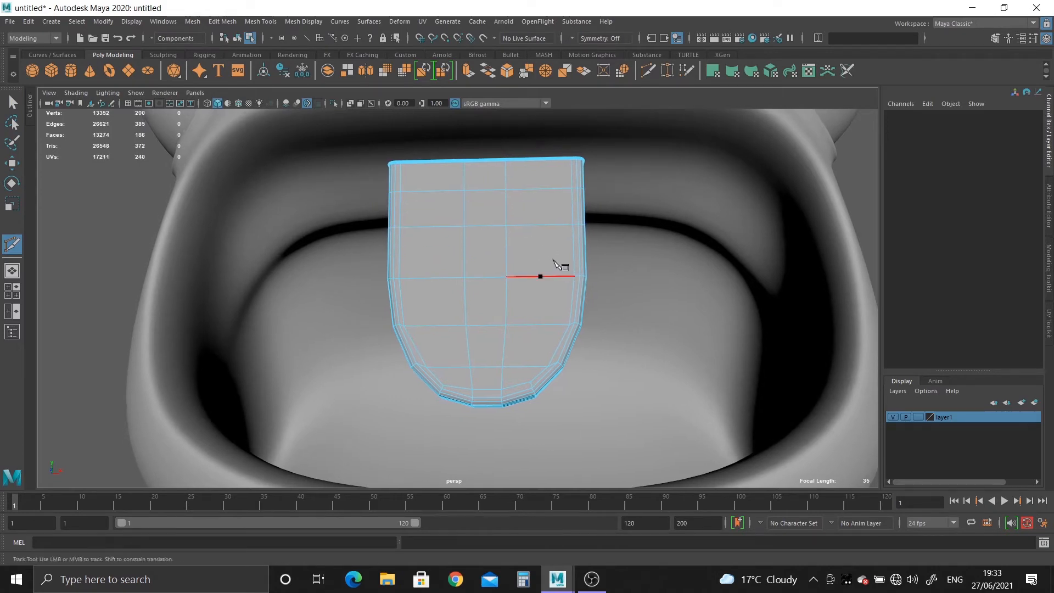
scroll(553, 259, up, 1)
Step: Enable soft selection and smooth preview, and move the right-side vertices of the two rows above the rounded tip slightly inward
click(12, 102)
right_drag(487, 269, 423, 245)
drag(577, 263, 650, 301)
key(b)
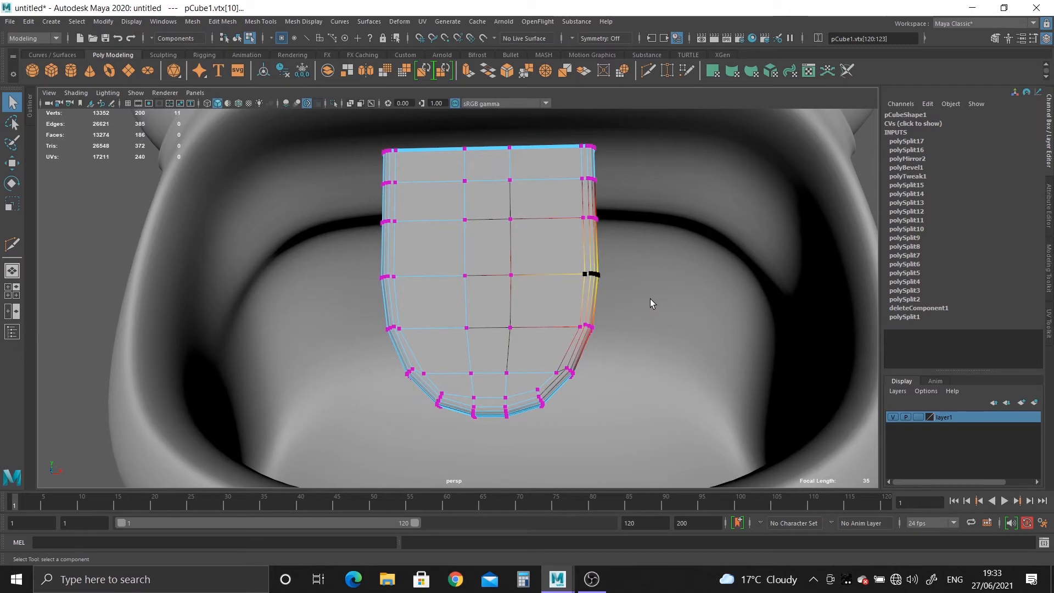
key(w)
key(3)
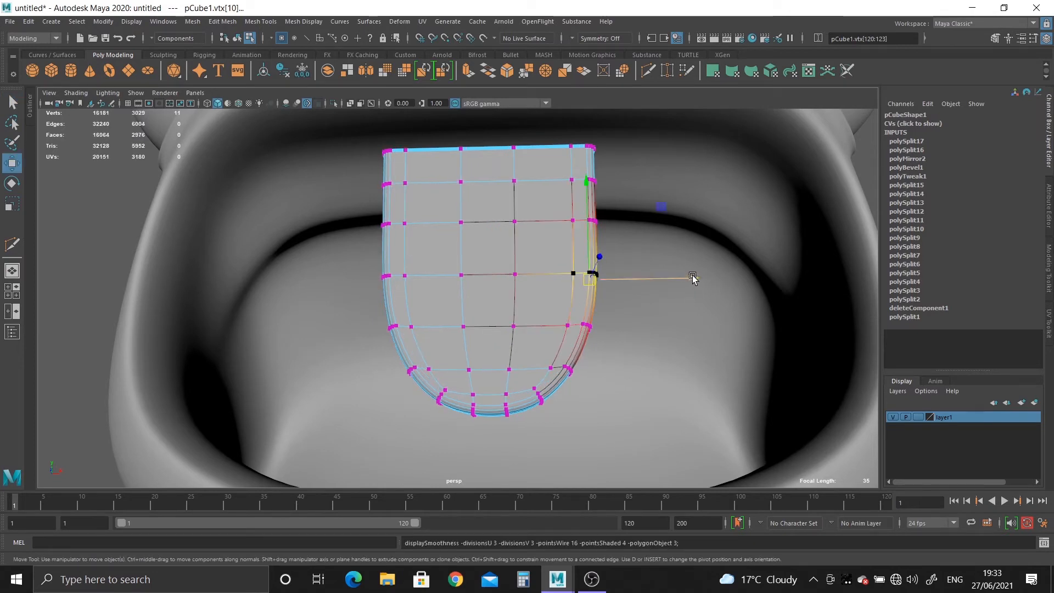
drag(692, 279, 686, 279)
drag(539, 310, 615, 346)
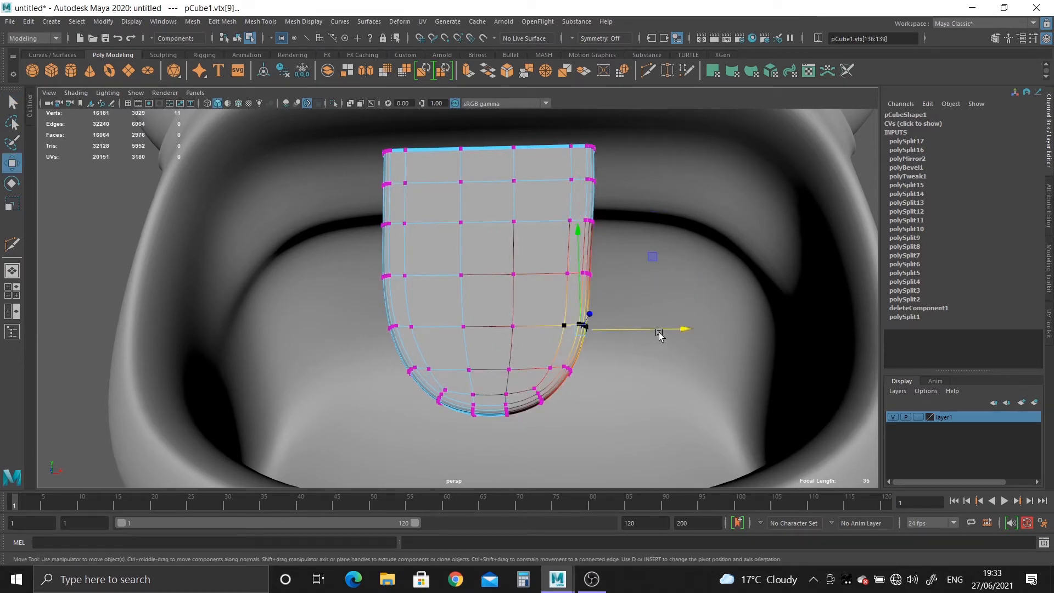
drag(675, 331, 673, 333)
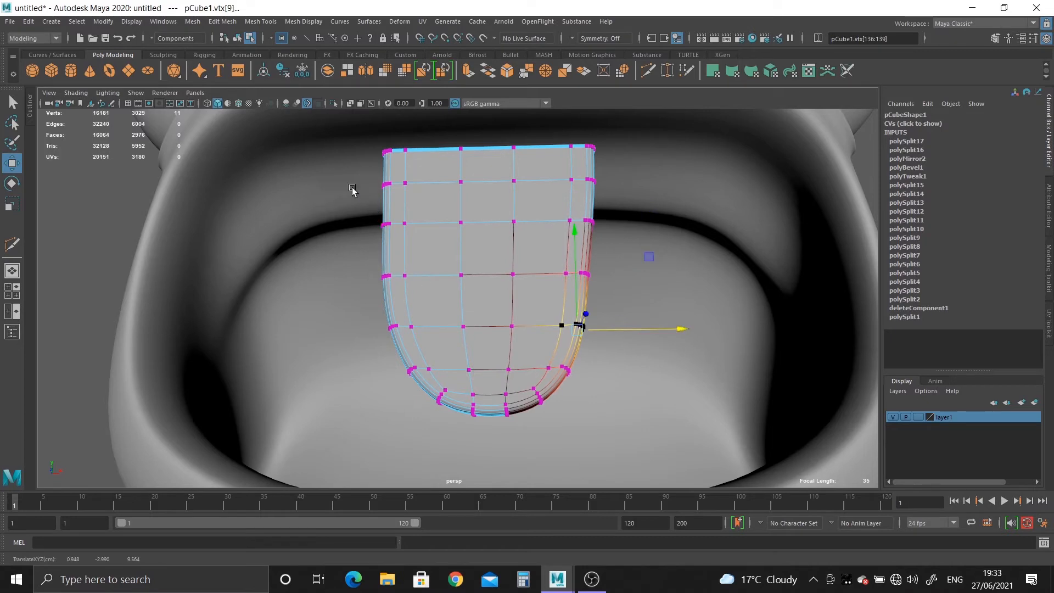
Step: Nudge the upper left-side vertices of the tooth inward and raise the vertices at the right of its rounded tip
drag(352, 190, 415, 243)
drag(473, 229, 488, 227)
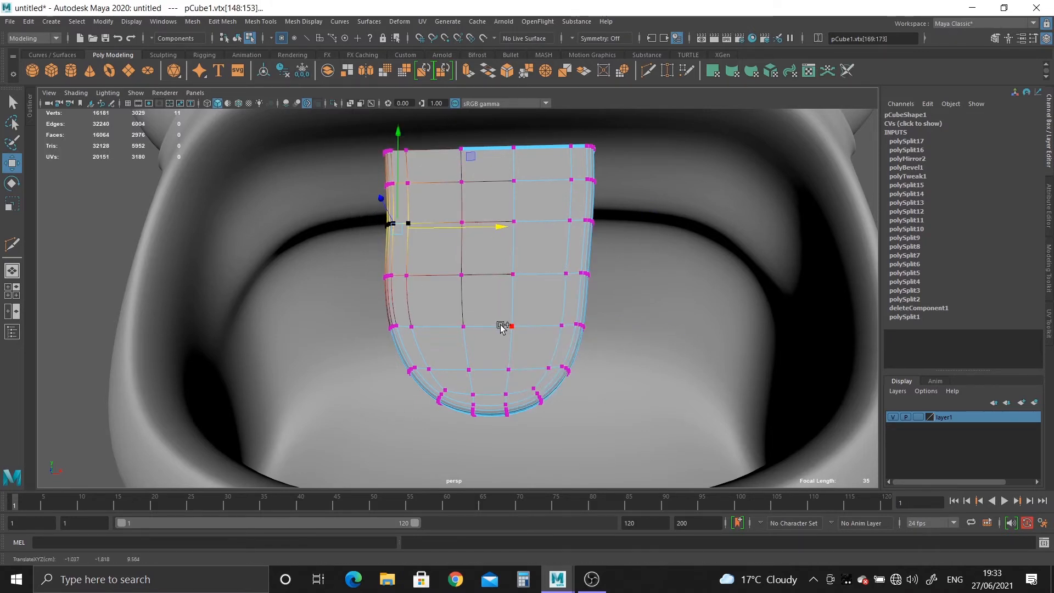
alt+middle_drag(501, 326, 501, 246)
alt+right_drag(501, 246, 544, 341)
drag(553, 302, 581, 291)
alt+drag(581, 382, 509, 354)
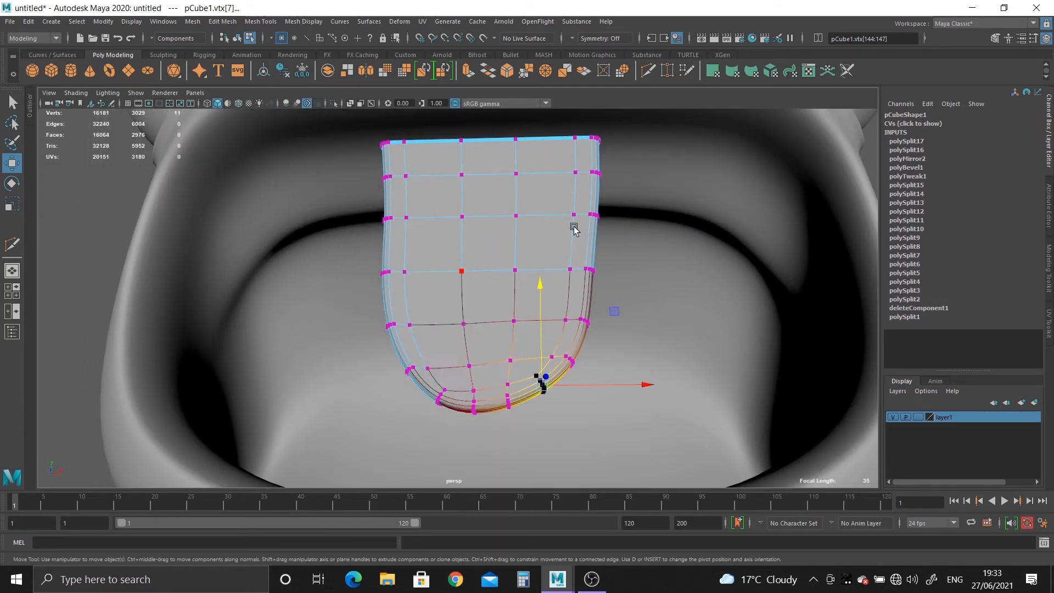
Step: Return to object mode and move the whole tooth back into the mouth, to about -3.87 in Z
key(F8)
click(69, 242)
scroll(328, 304, down, 5)
alt+drag(330, 305, 398, 316)
click(484, 329)
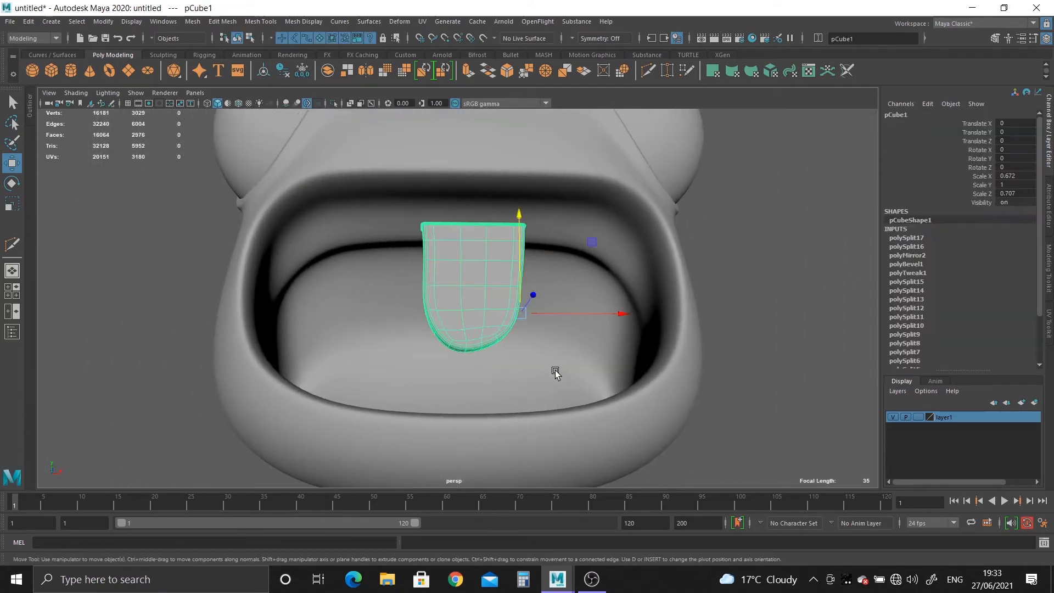
alt+drag(556, 373, 428, 341)
drag(410, 294, 593, 296)
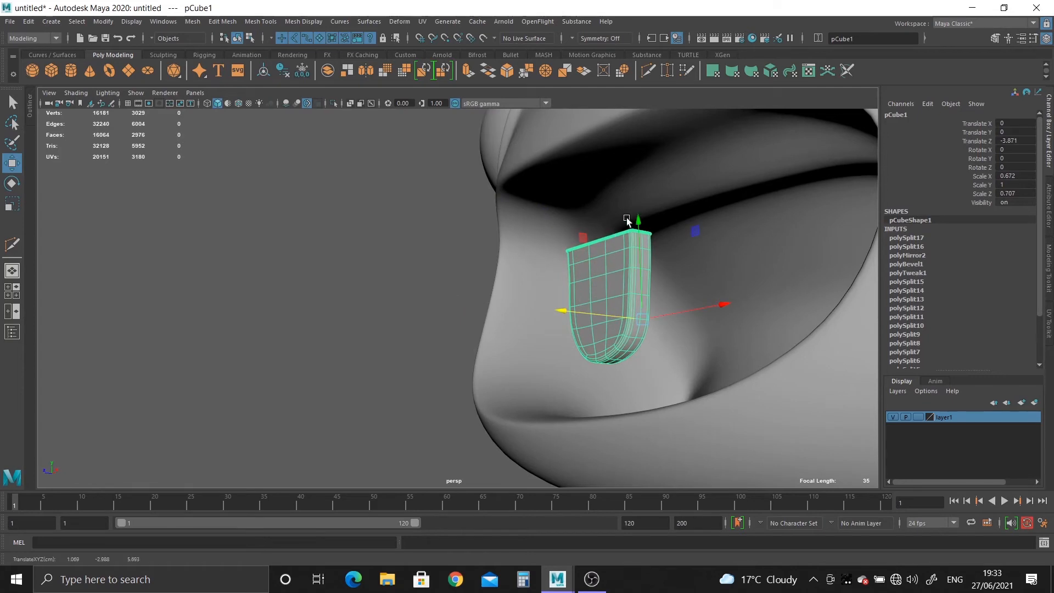
Step: Raise the whole tooth to about 2.68 in Y, bring it to about -3.43 in Z, and center its pivot
drag(627, 220, 637, 113)
alt+drag(626, 247, 500, 417)
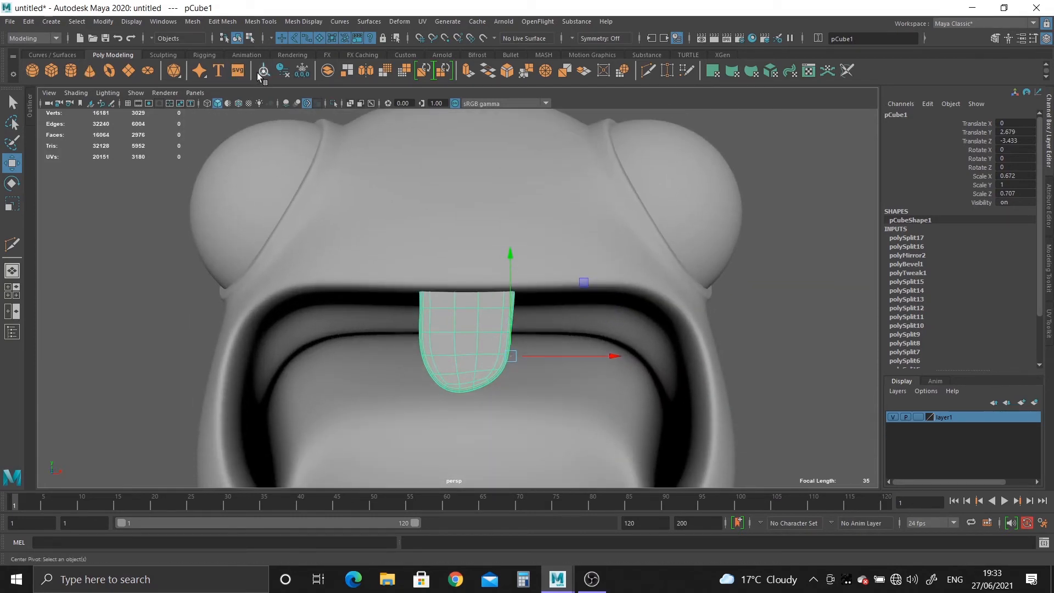
mouse_move(568, 334)
mouse_down()
mouse_move(624, 337)
mouse_move(591, 294)
mouse_move(560, 287)
mouse_move(581, 343)
mouse_up()
key(e)
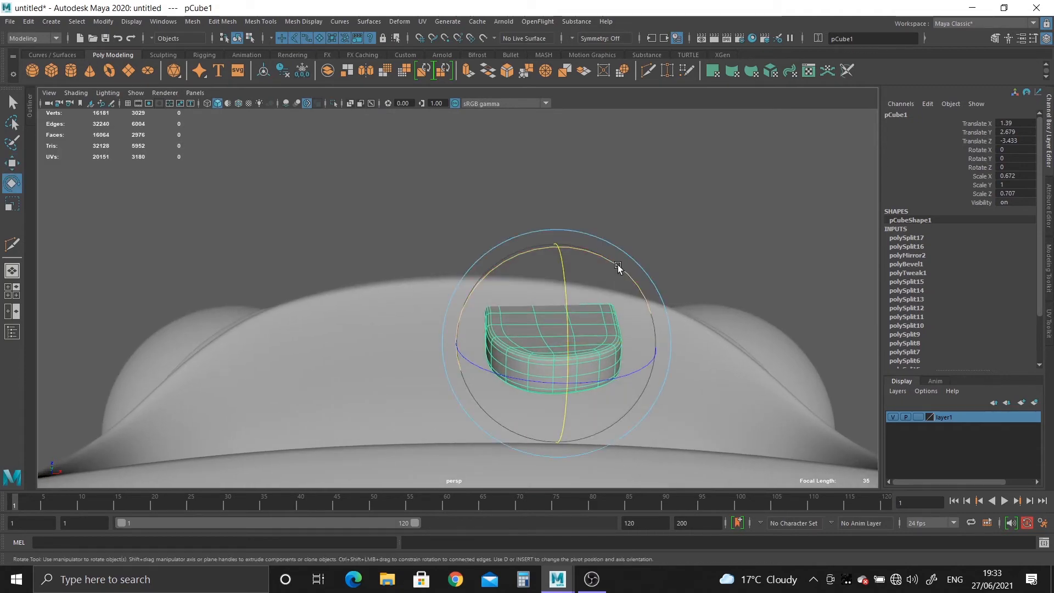
drag(654, 317, 514, 246)
key(w)
alt+right_drag(514, 246, 555, 308)
key(ctrl+z)
key(ctrl+z)
key(ctrl+z)
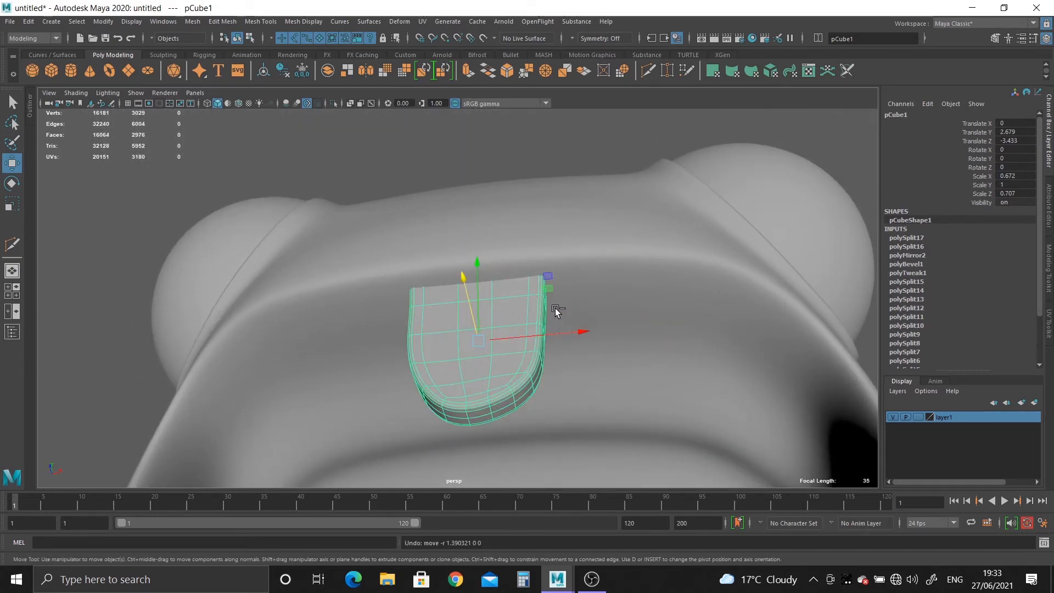
Step: Add a lattice deformer around the tooth with S Divisions 2, T Divisions 3 and U Divisions 2
alt+drag(555, 309, 420, 255)
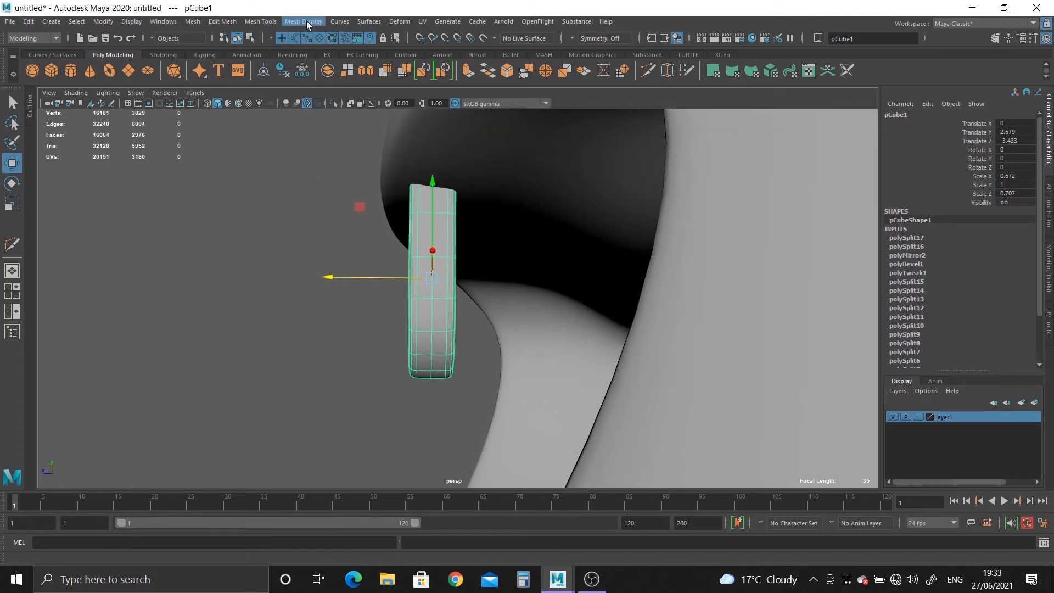
click(399, 21)
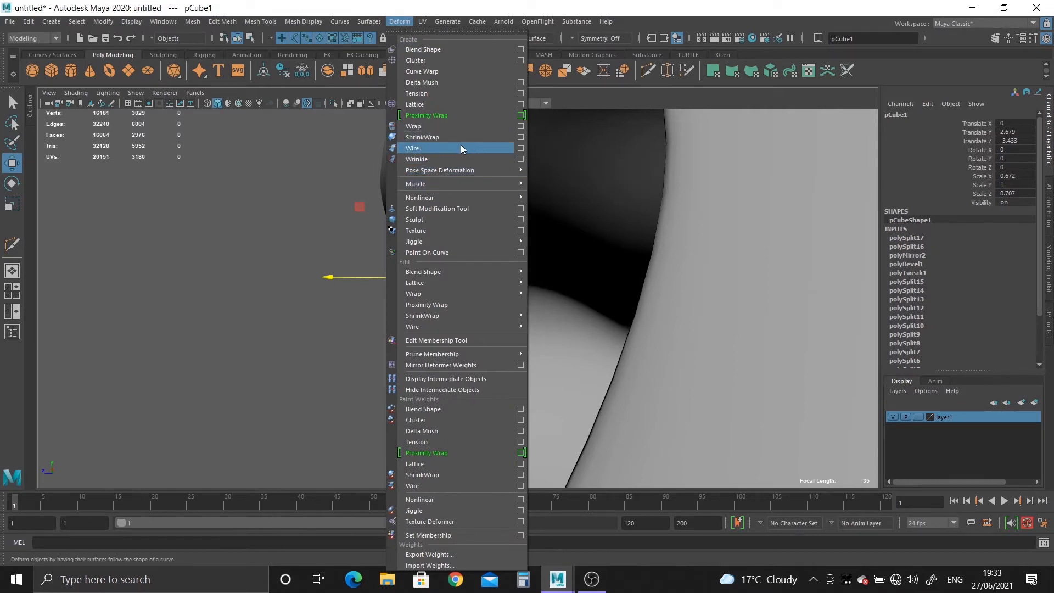
click(434, 104)
alt+drag(496, 270, 843, 279)
middle_drag(1017, 228, 1044, 228)
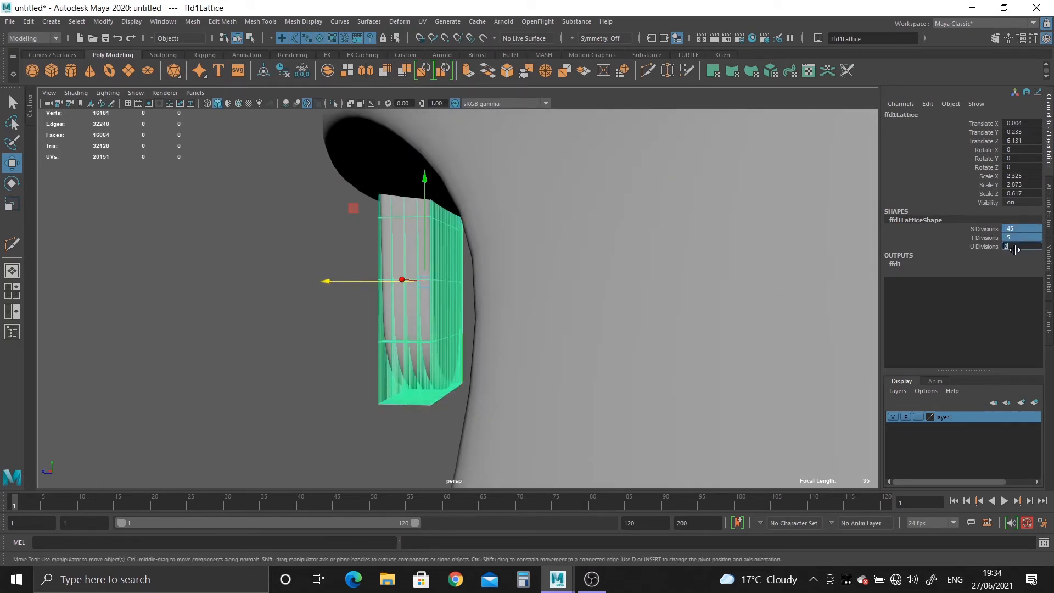
click(1015, 248)
text(2)
key(Return)
alt+drag(768, 286, 427, 278)
click(991, 230)
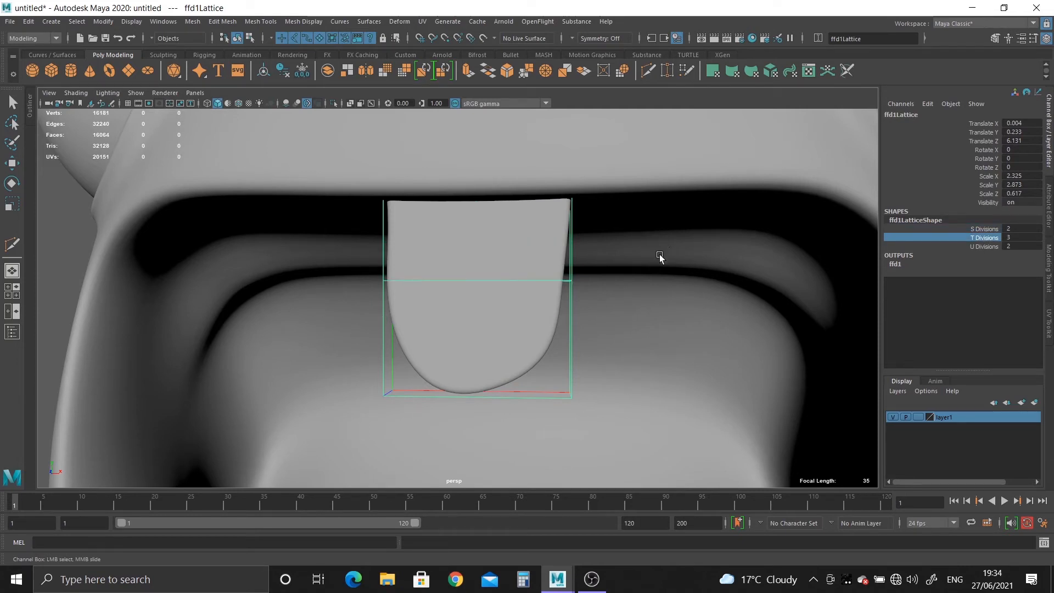
Step: Move the lowest row of lattice points back toward the inside of the mouth to bend the tooth's tip inward
alt+drag(660, 257, 352, 318)
right_drag(395, 410, 381, 281)
drag(336, 369, 493, 438)
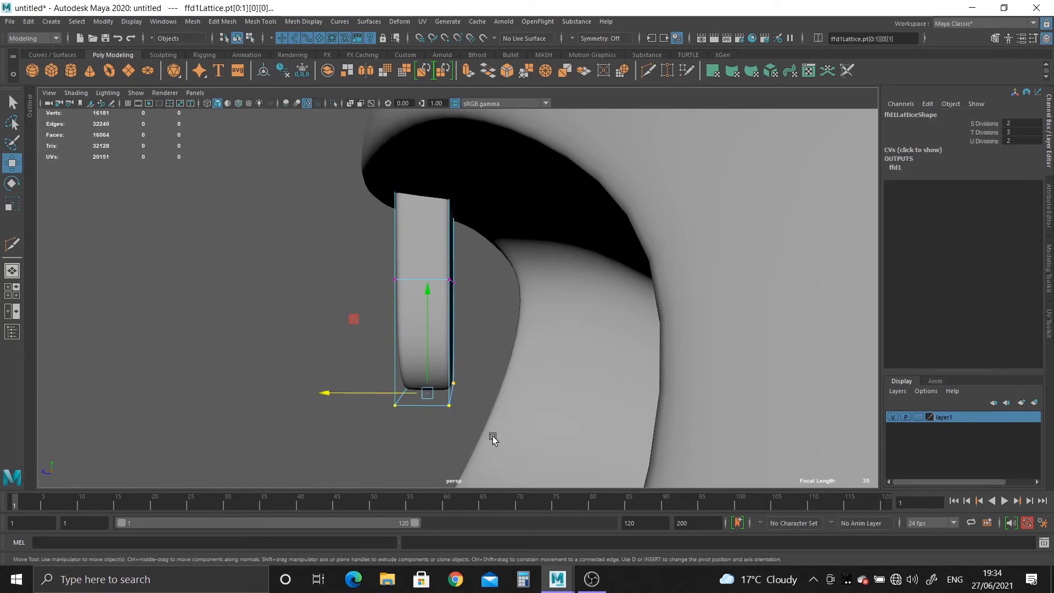
drag(340, 392, 358, 350)
alt+middle_drag(358, 350, 361, 373)
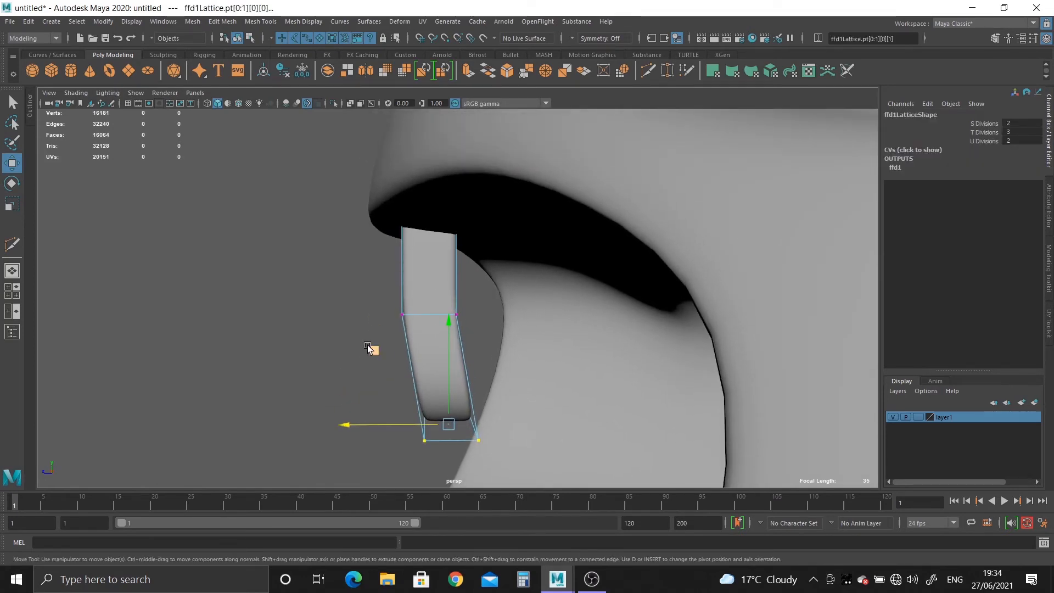
Step: Scale the lattice rows in depth so the tooth tapers: widen the top row, widen the middle row slightly and narrow the bottom row
key(4)
drag(509, 229, 511, 231)
key(r)
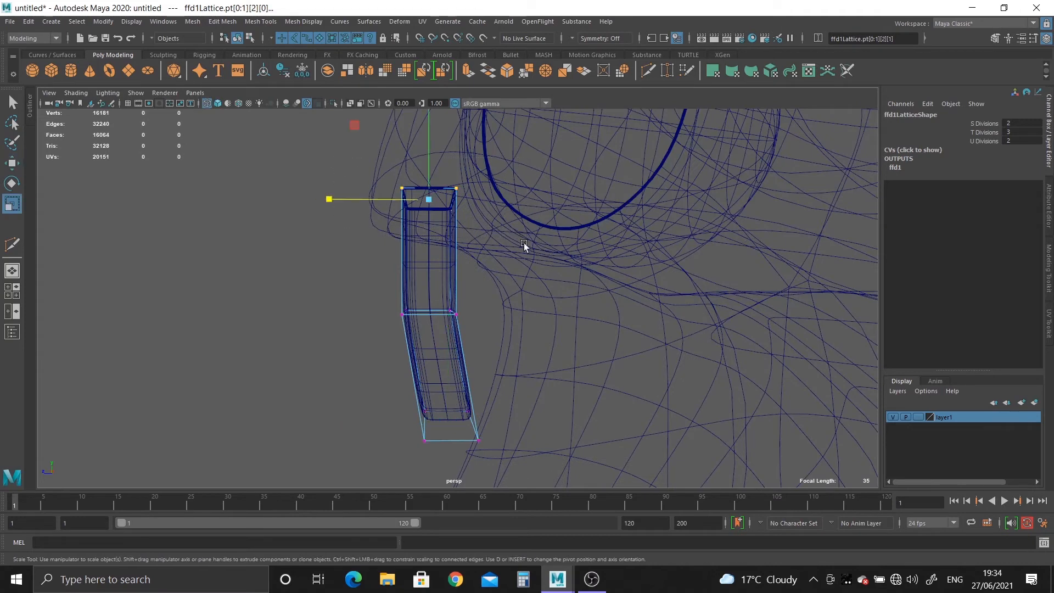
drag(344, 205, 297, 206)
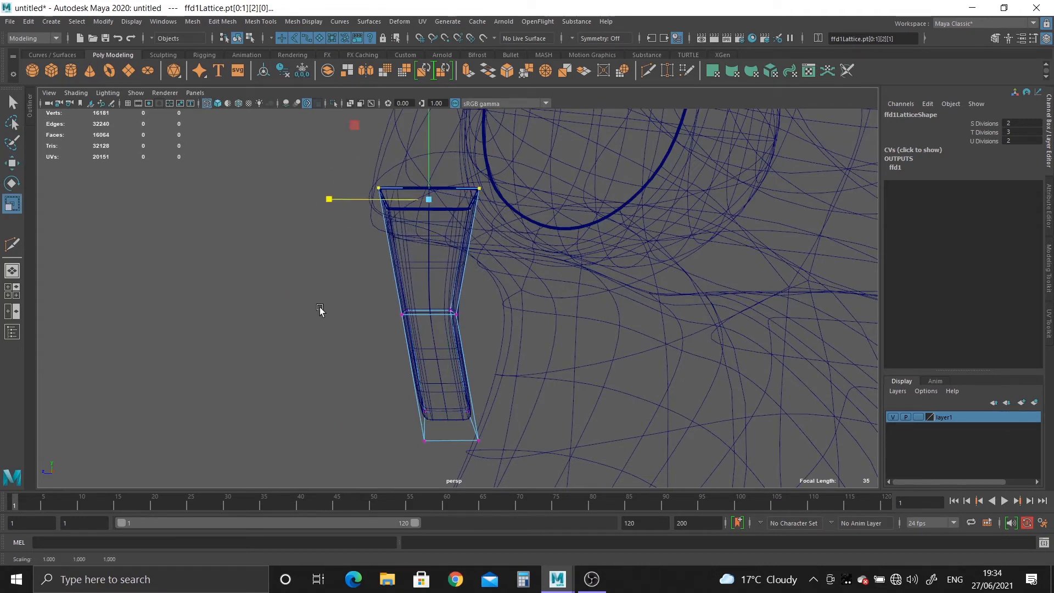
drag(453, 283, 311, 311)
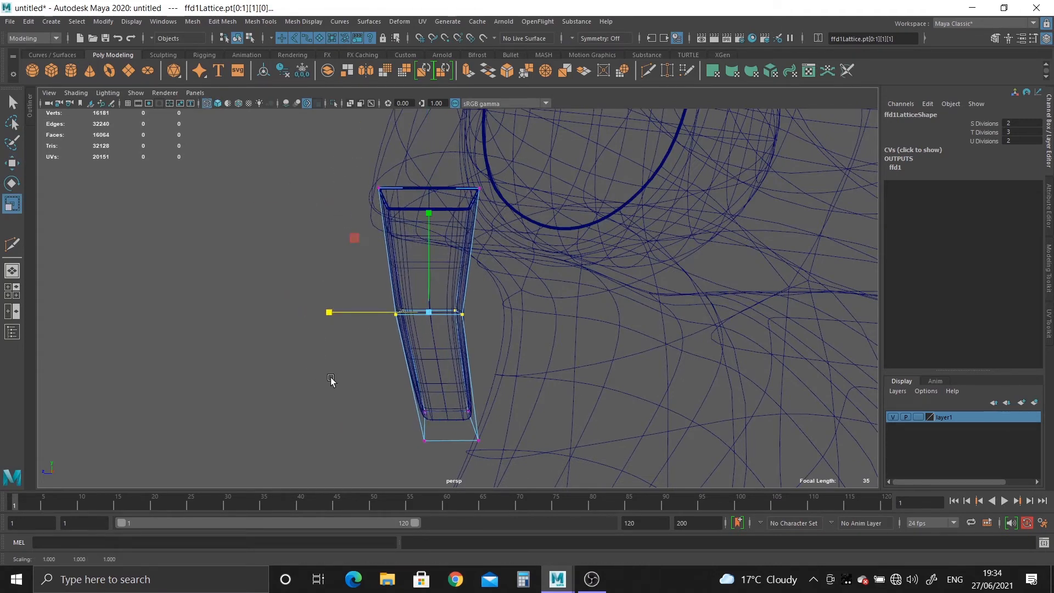
drag(330, 379, 555, 501)
drag(363, 428, 386, 435)
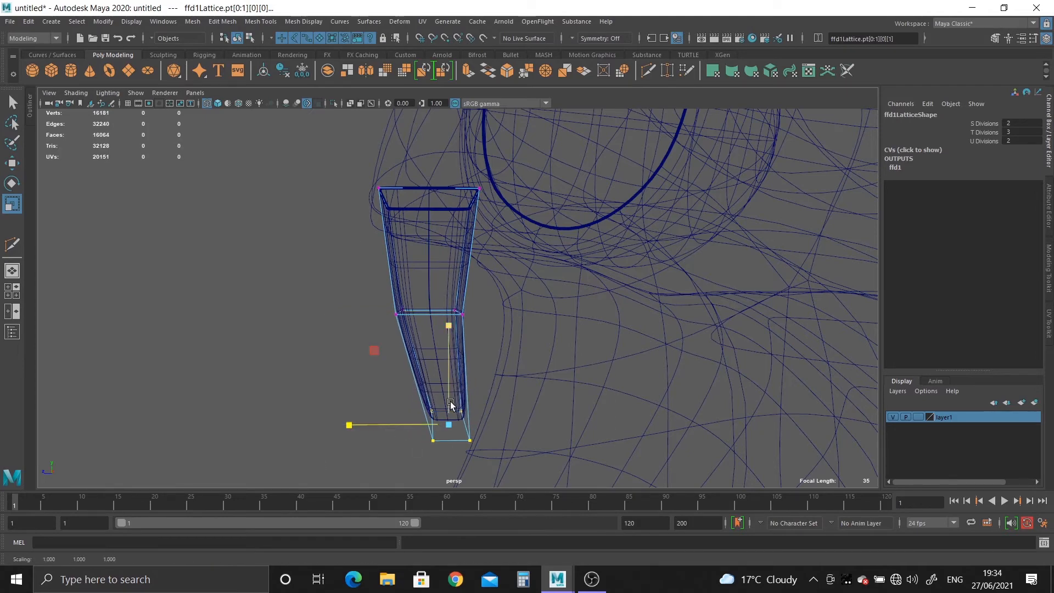
Step: Return to shaded display and object mode, select the tooth, and delete its history to bake in the lattice deformation
key(5)
mouse_move(435, 388)
alt+mouse_down()
mouse_move(482, 353)
mouse_move(527, 348)
mouse_move(500, 267)
alt+mouse_up()
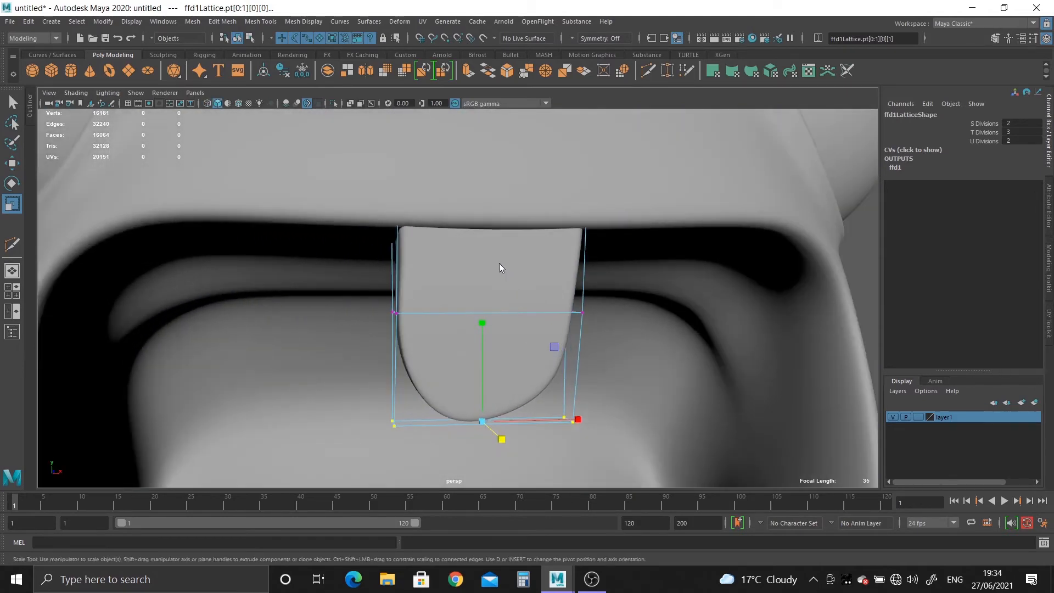
right_drag(500, 264, 532, 253)
click(531, 253)
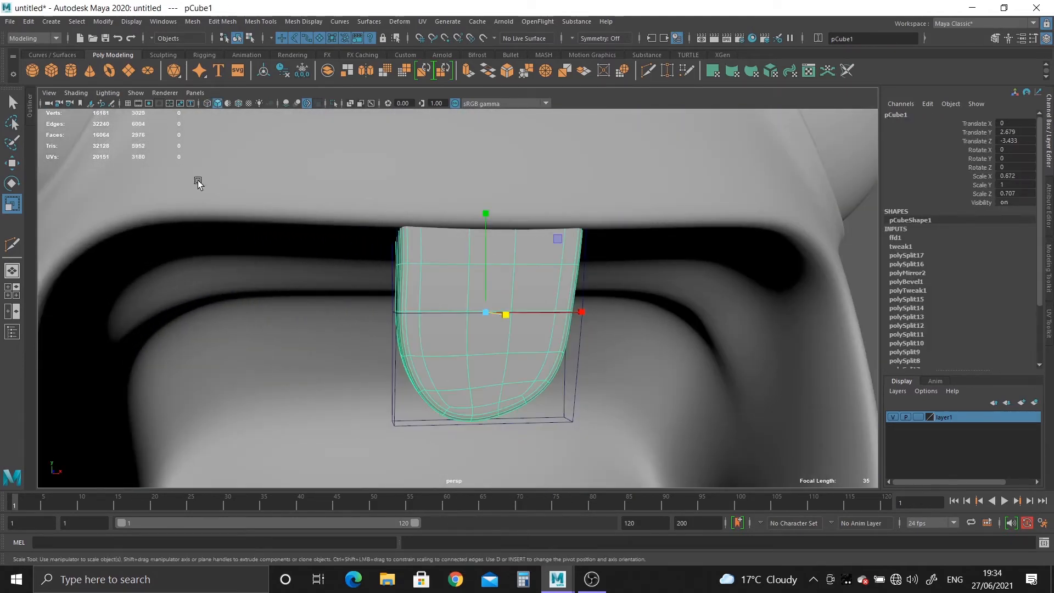
click(283, 76)
Step: Move the tooth to about 1.53 in X and -3.62 in Z, and rotate it about 21 degrees in Y
alt+drag(328, 182, 484, 281)
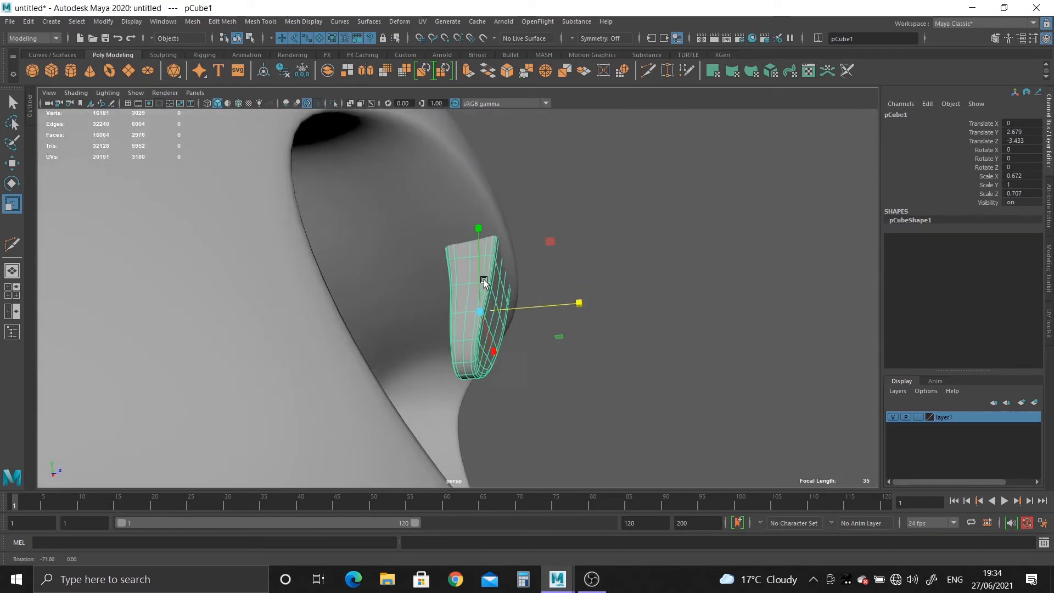
key(w)
drag(586, 306, 519, 313)
scroll(519, 313, down, 5)
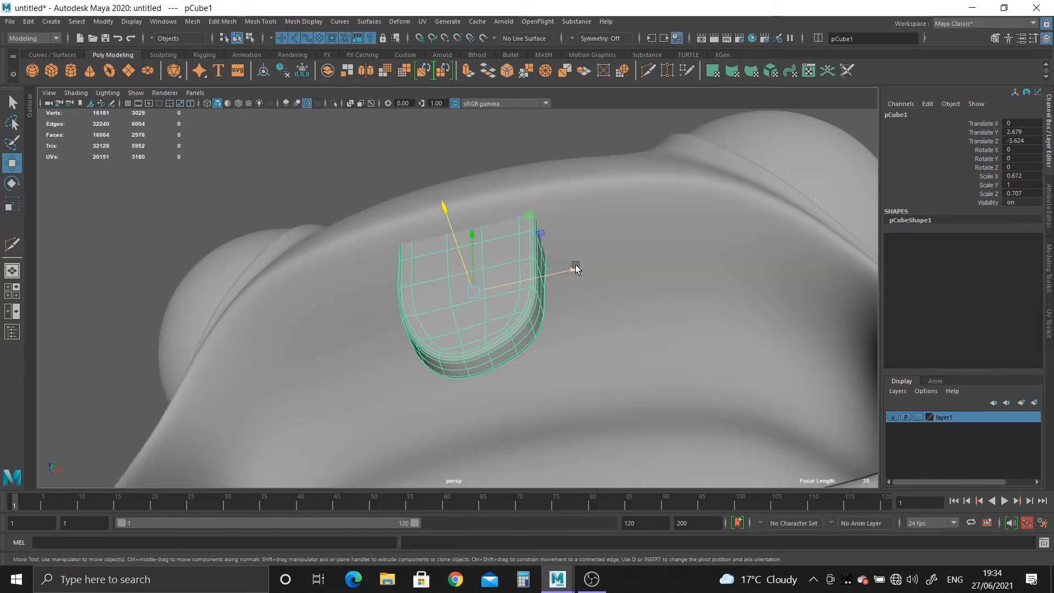
drag(576, 267, 685, 273)
key(e)
mouse_move(631, 205)
mouse_down()
mouse_move(652, 207)
mouse_move(639, 209)
mouse_up()
Step: Fit the tooth to the upper gum at about 1.46, 2.94, -3.83 with a Y rotation of about 10.35 degrees
key(w)
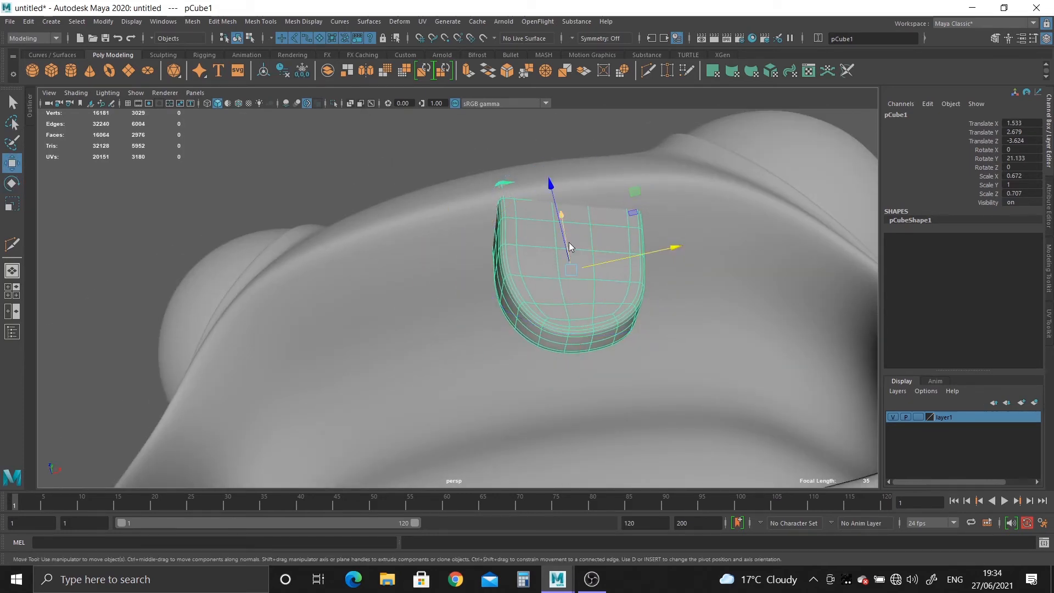
drag(569, 242, 469, 273)
key(e)
key(w)
drag(523, 207, 522, 198)
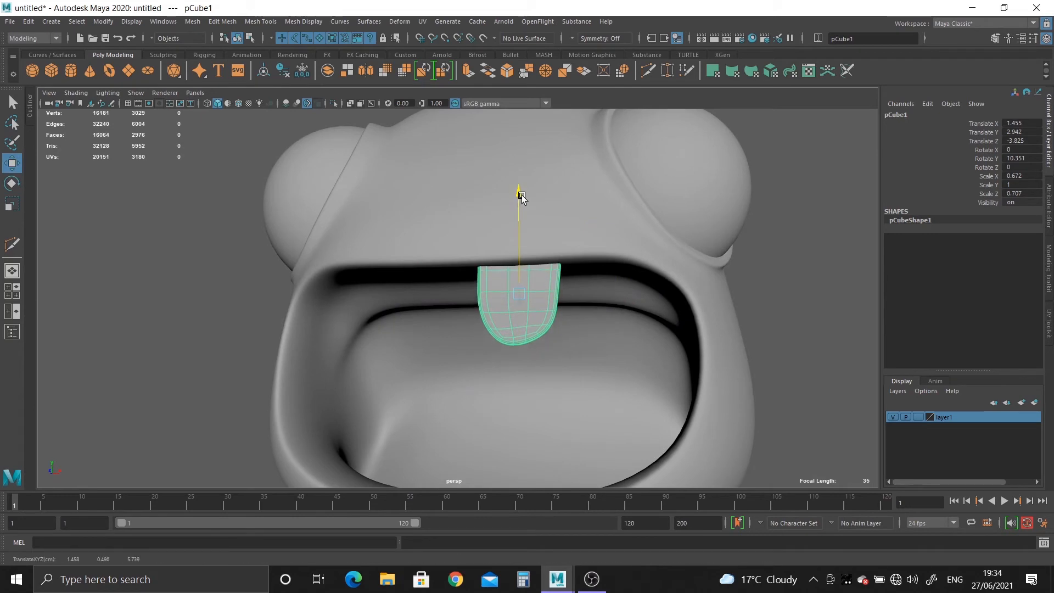
Step: Duplicate the tooth, place the copy beside it at about 4.14 in X, and rotate it to about 33.5 degrees in Y
key(ctrl+d)
alt+drag(563, 341, 590, 267)
key(e)
drag(605, 182, 642, 192)
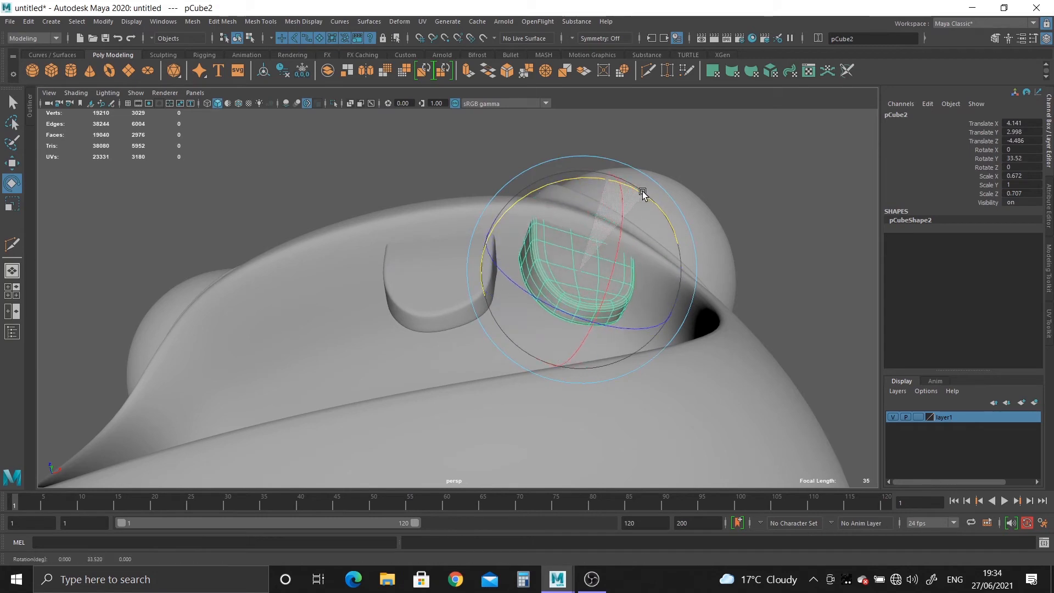
Step: Scale the second tooth down to about 0.54, 0.80, 0.57 and move it to about 3.54 in X and -4.52 in Z
key(r)
drag(601, 273, 568, 270)
key(w)
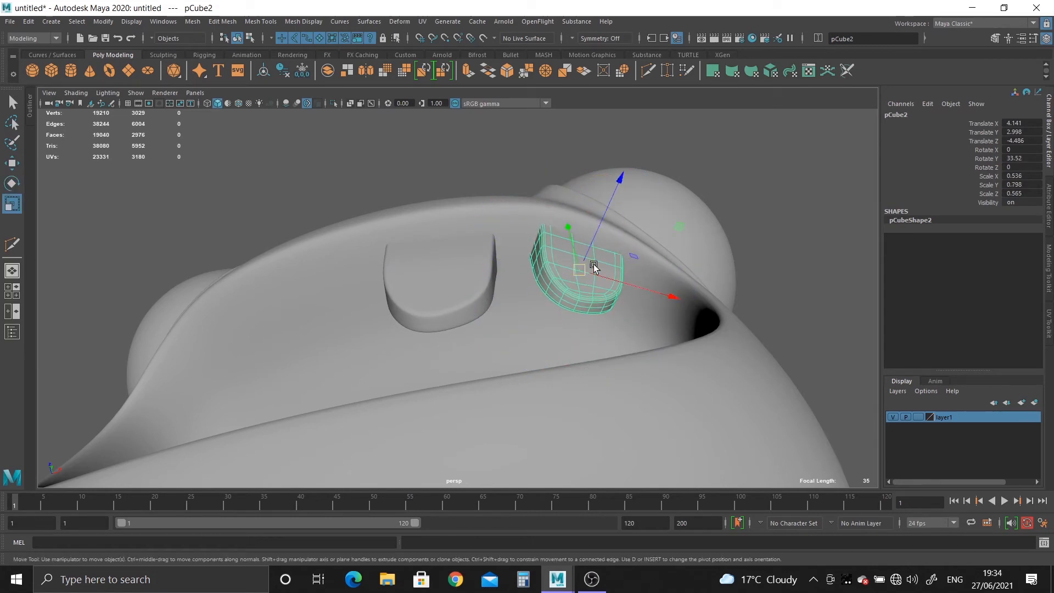
drag(669, 293, 622, 275)
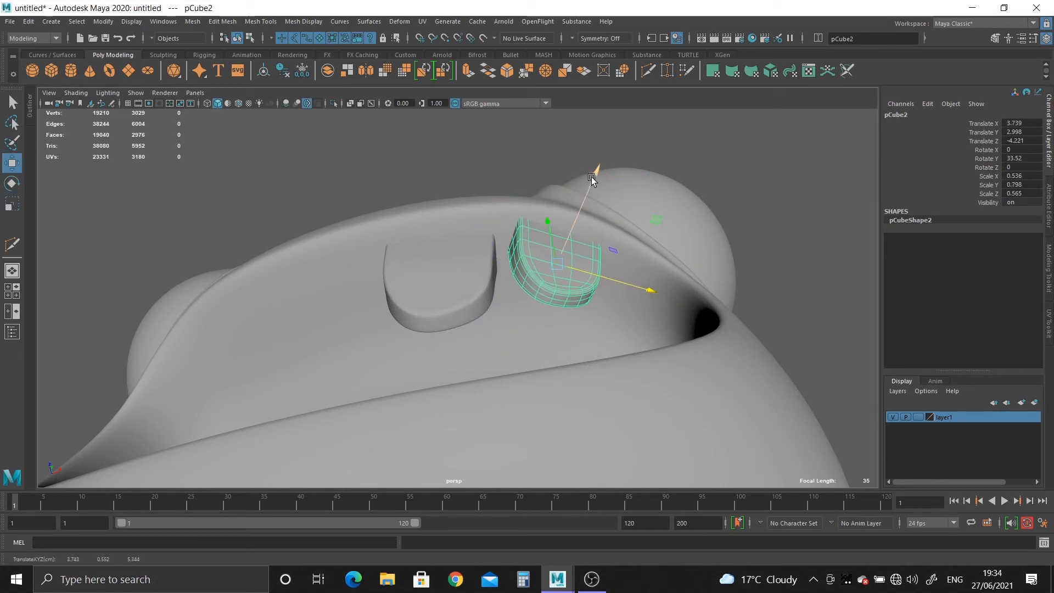
drag(592, 179, 587, 195)
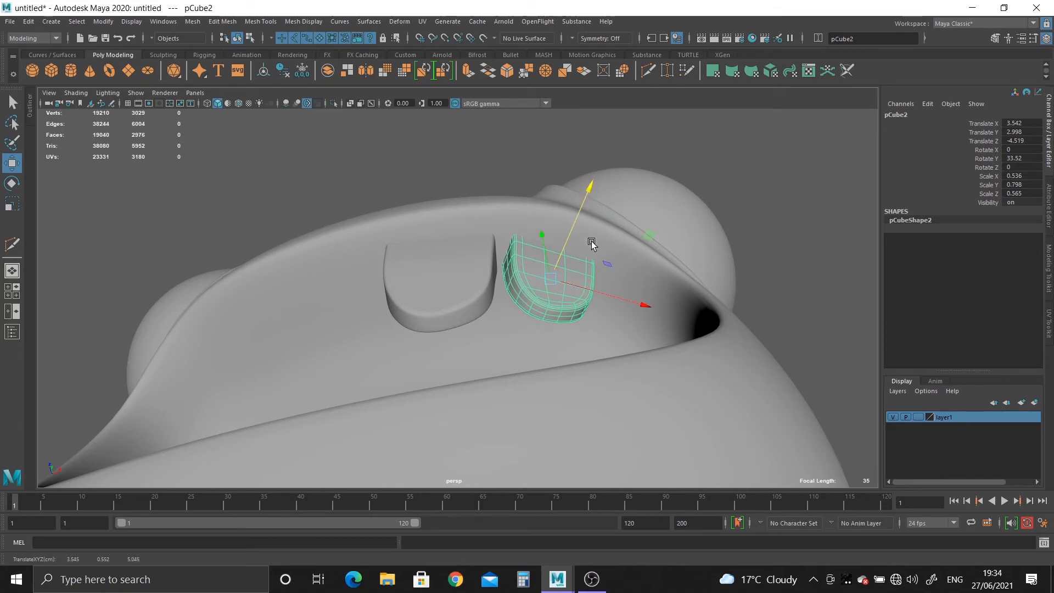
Step: Duplicate the second tooth, scale the copy to about 0.43, 0.65, 0.46, and place it at about 5.08 in X and -5.54 in Z
key(ctrl+d)
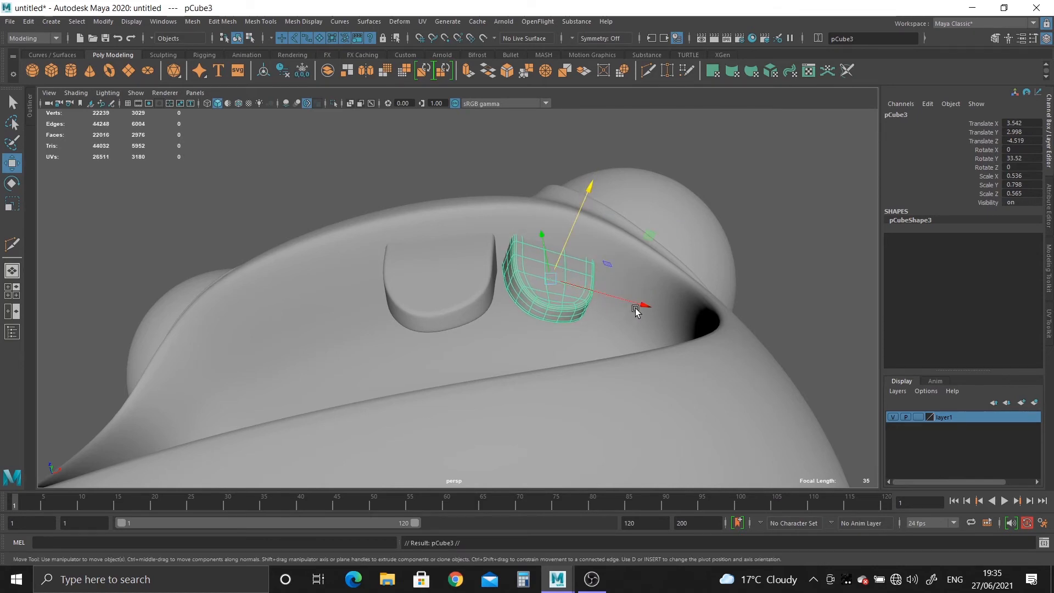
drag(636, 311, 716, 335)
key(r)
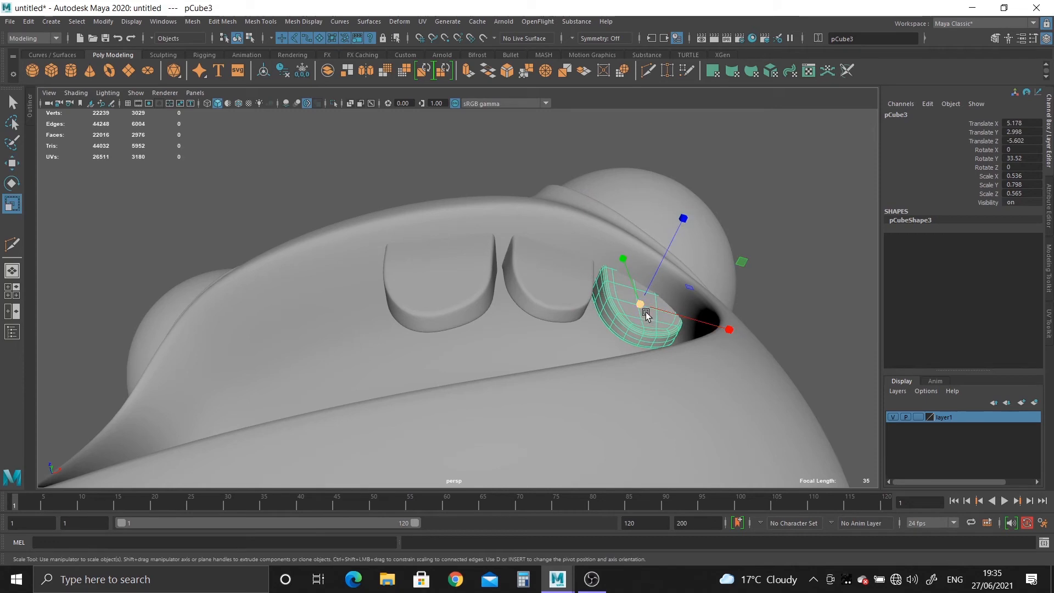
mouse_move(645, 312)
mouse_down()
mouse_move(616, 307)
mouse_move(628, 306)
mouse_up()
key(w)
drag(719, 330, 710, 328)
Step: Rotate the third tooth to about -12.6, 38.9, -19.6 degrees to follow the mouth's corner, and deselect it
key(e)
mouse_move(614, 219)
mouse_down()
mouse_move(637, 219)
mouse_move(628, 219)
mouse_up()
drag(642, 299, 589, 379)
click(806, 337)
Step: Turn off smooth preview on the large front tooth and duplicate all three upper teeth
alt+drag(693, 357, 709, 301)
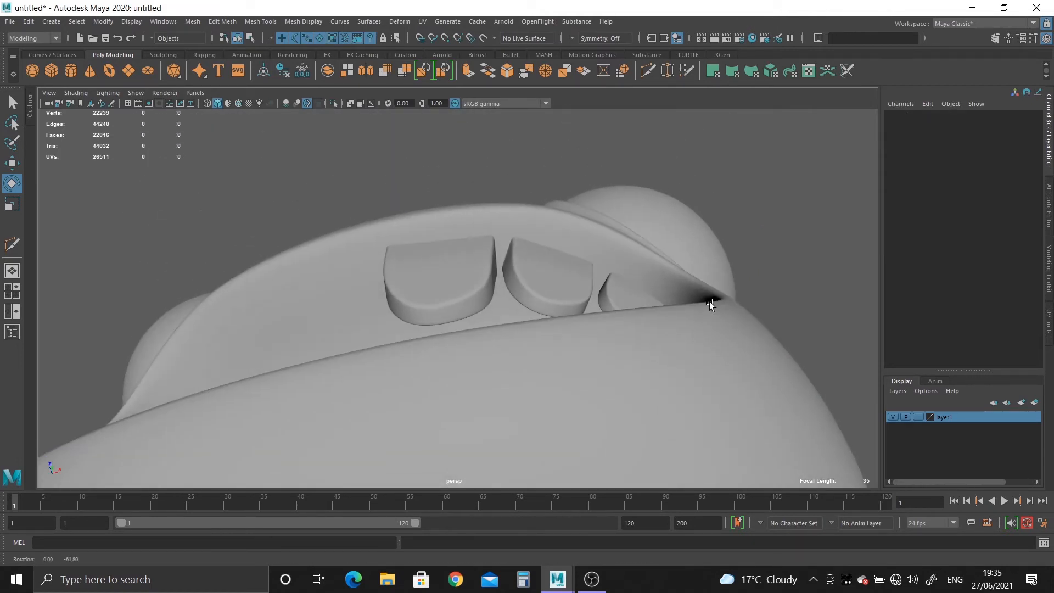
alt+right_drag(709, 301, 517, 306)
alt+drag(516, 305, 488, 341)
scroll(473, 338, up, 3)
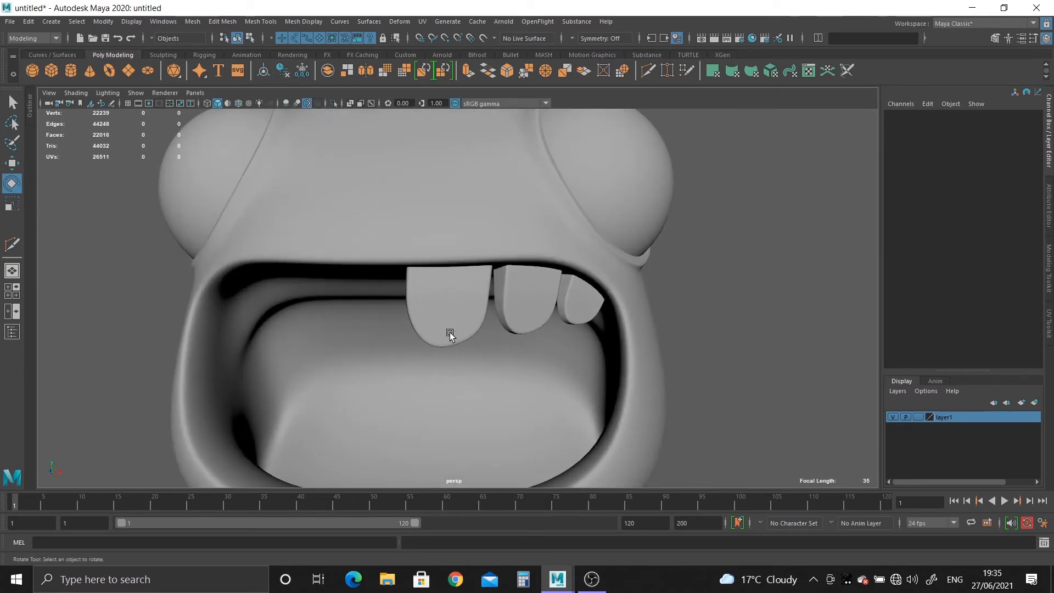
click(450, 332)
key(1)
key(w)
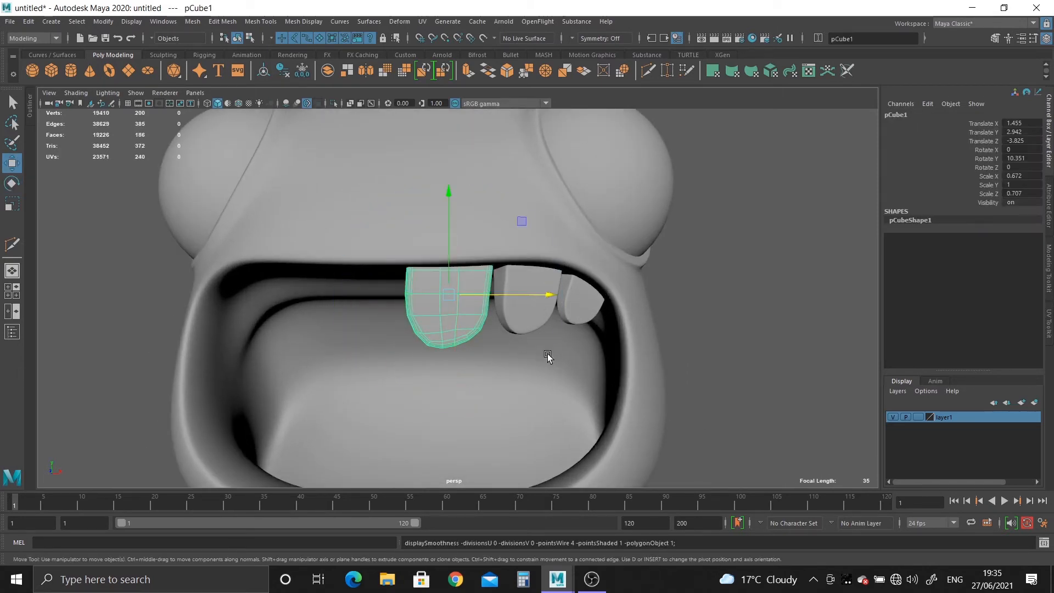
shift+click(522, 324)
shift+click(582, 302)
scroll(521, 332, down, 3)
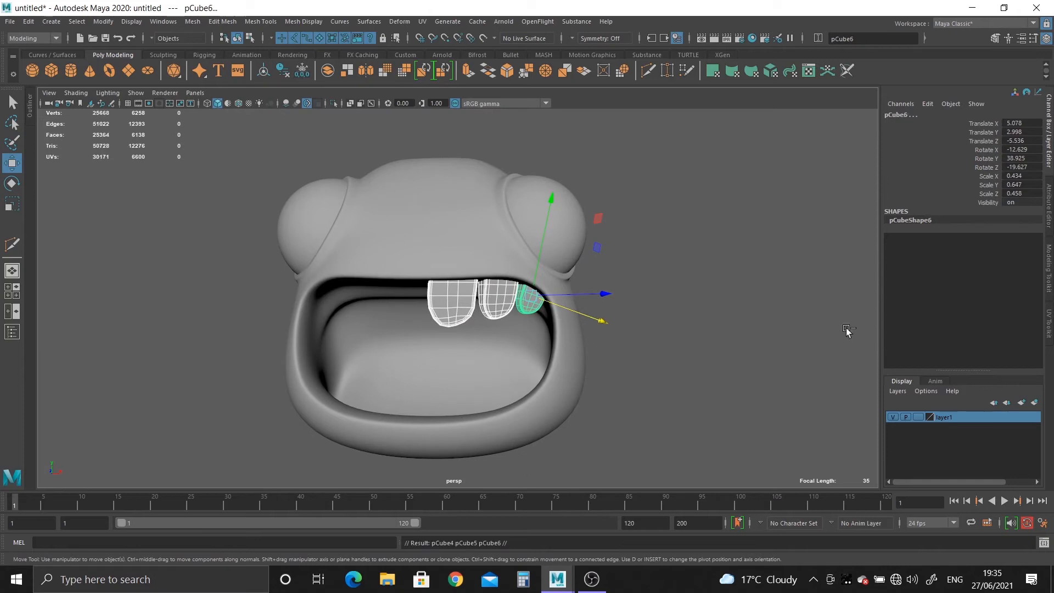
Step: Group the duplicated teeth, mirror them to the other side of the mouth with Scale X -1, and ungroup them
key(ctrl+g)
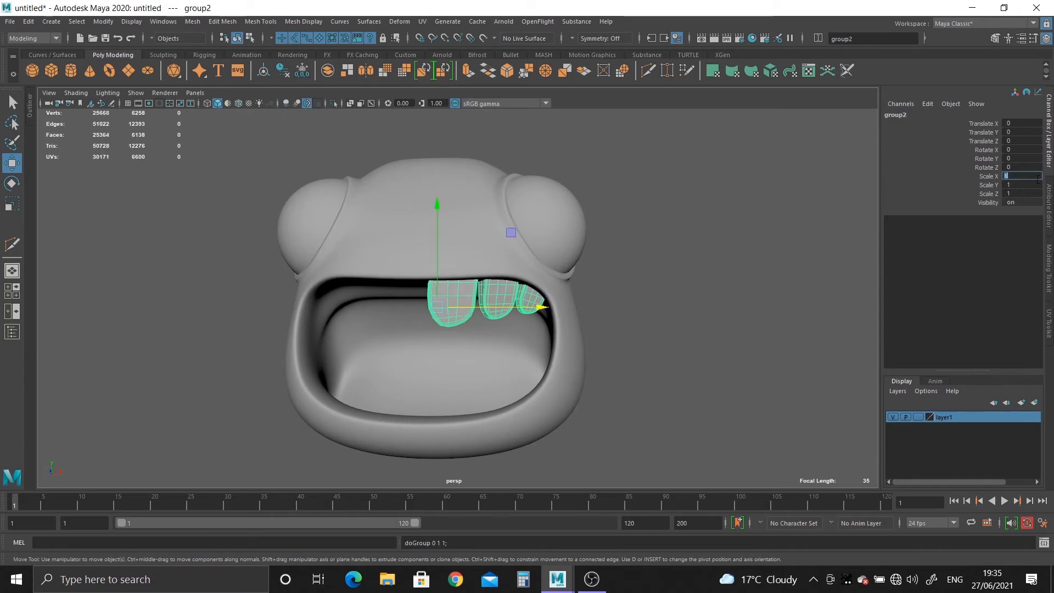
click(1023, 176)
text(-1)
key(Return)
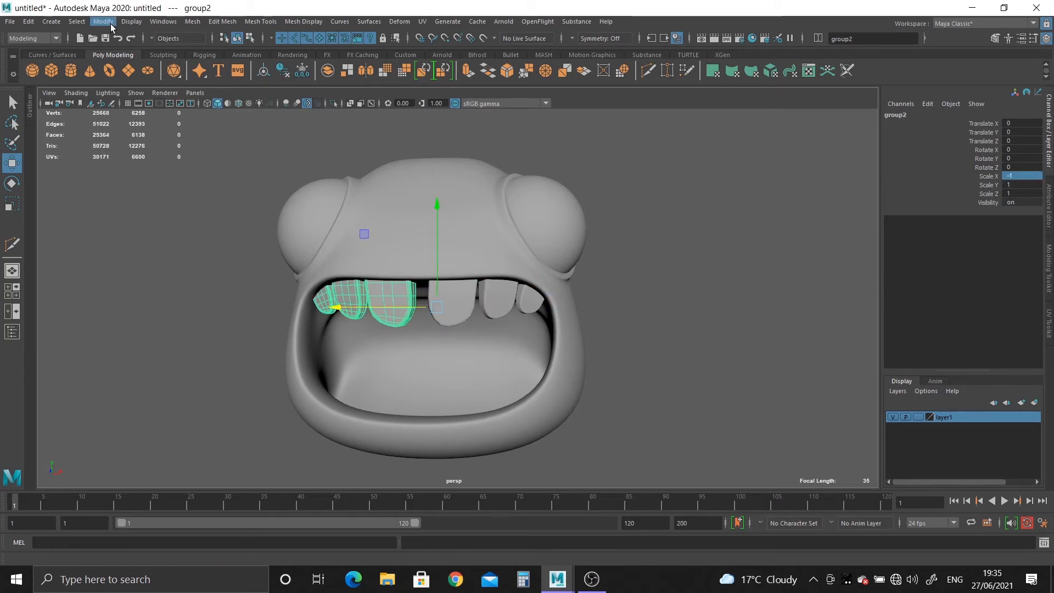
click(26, 21)
click(81, 241)
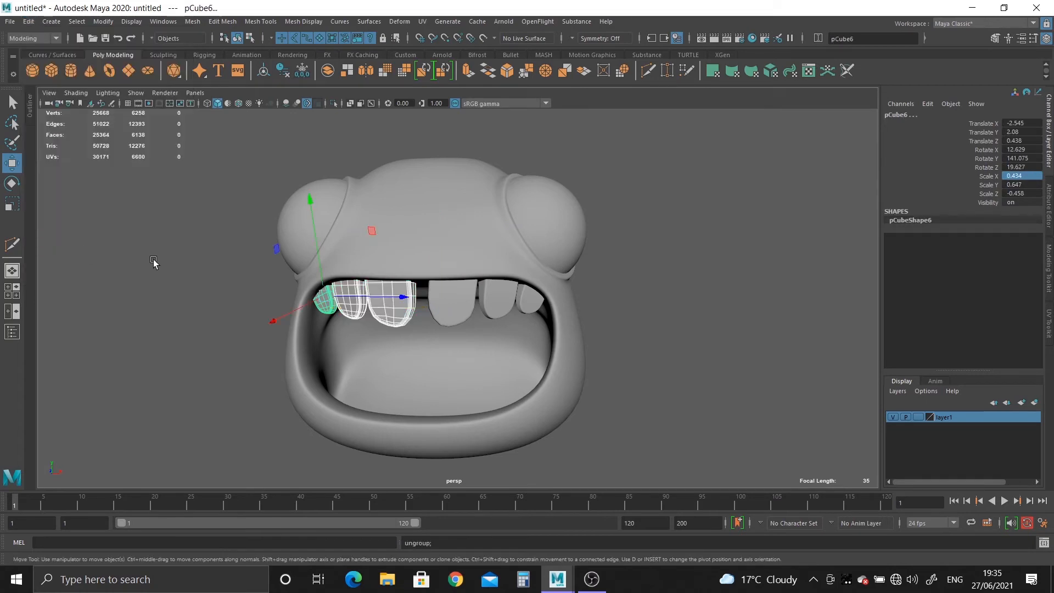
Step: Move the mirrored large front tooth to about 0.11 in X and rotate it to about 183.6 degrees in Y
alt+drag(348, 248, 366, 271)
alt+right_drag(365, 270, 446, 364)
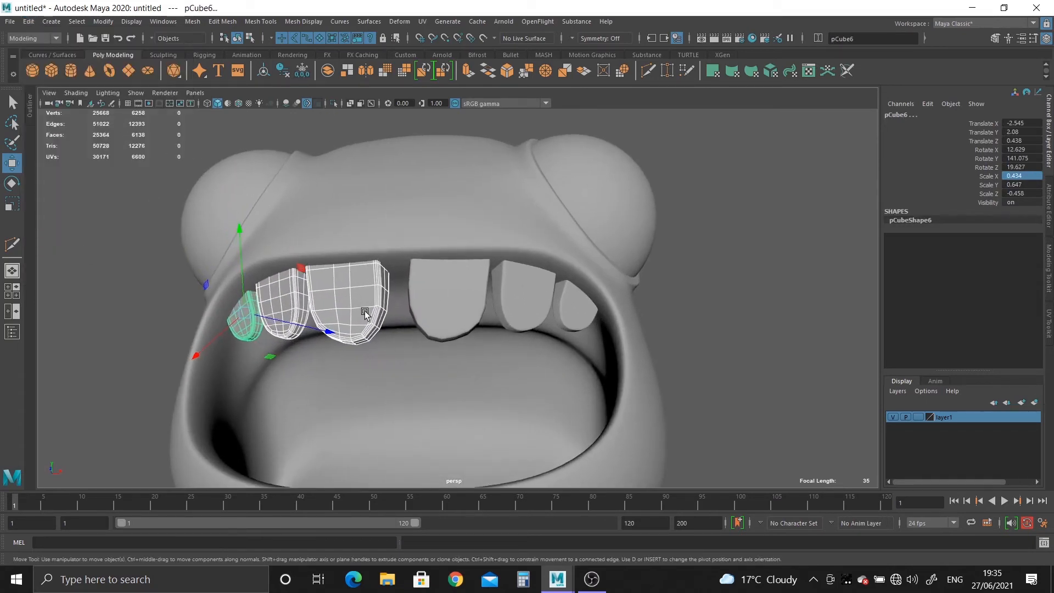
click(363, 306)
alt+drag(363, 306, 572, 310)
drag(332, 307, 348, 308)
key(e)
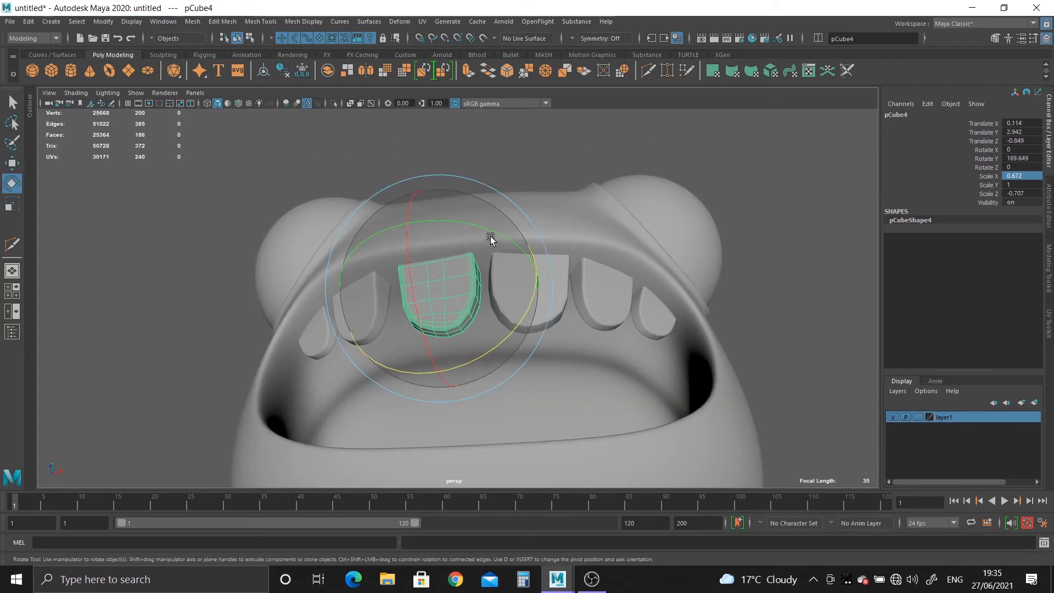
drag(490, 237, 509, 237)
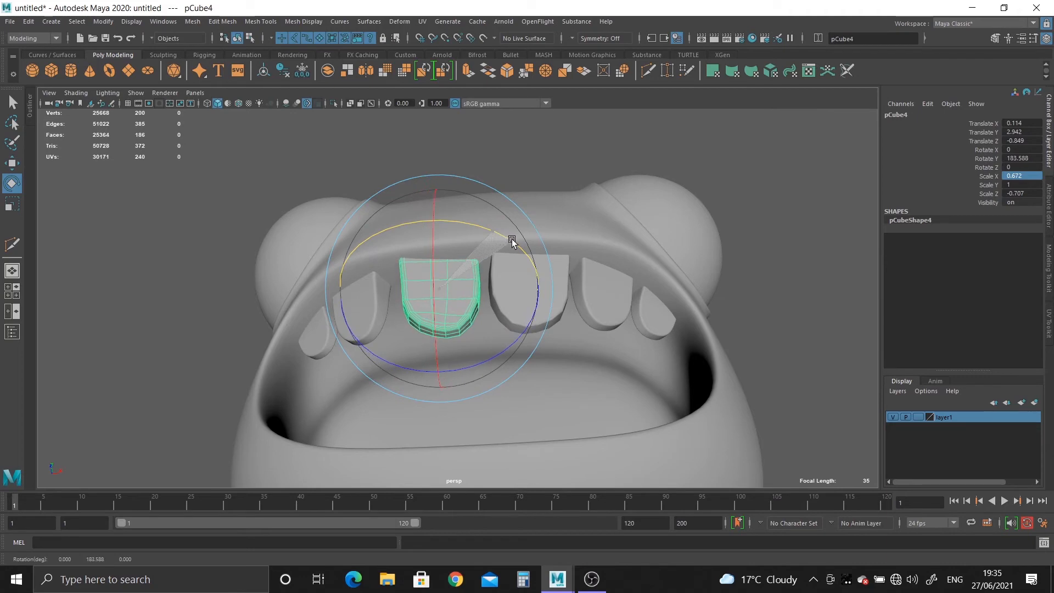
Step: Move the mirrored second tooth to about -0.51 in X and 0.78 in Z, closer to the lip
click(252, 214)
alt+drag(302, 239, 302, 260)
alt+right_drag(302, 258, 309, 341)
click(309, 342)
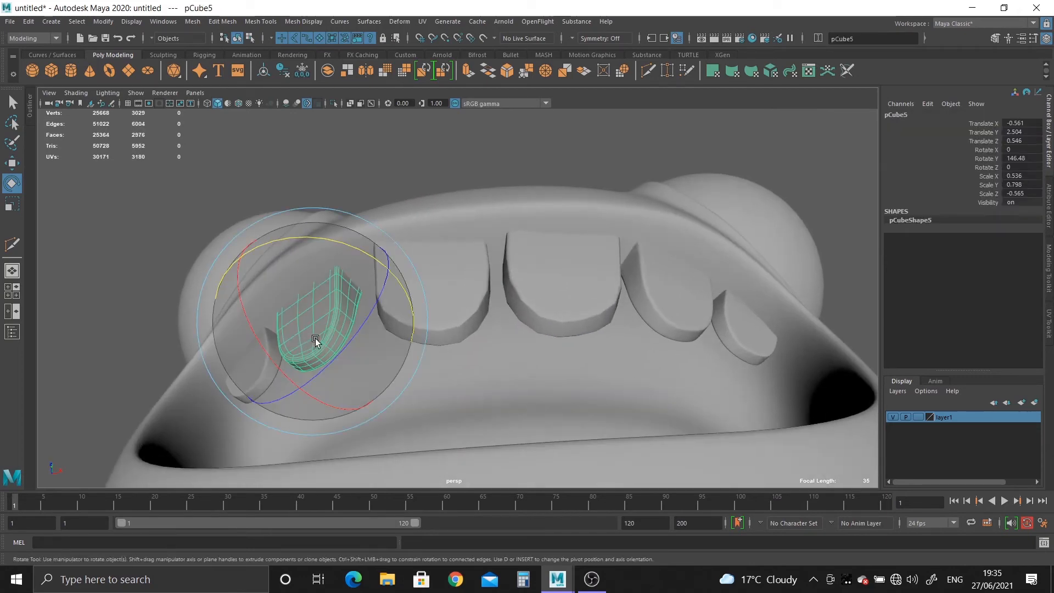
key(w)
drag(248, 364, 256, 365)
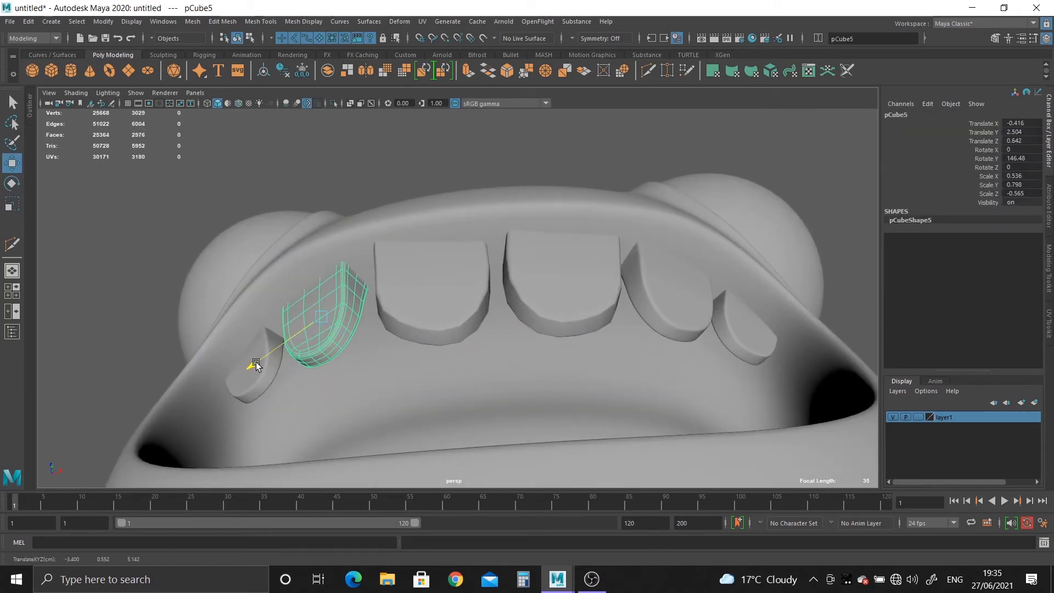
drag(377, 382, 371, 365)
Step: Rotate the mirrored second tooth to about 11.8 degrees in X, shift it outward toward the neighbouring small tooth, and deselect it
key(e)
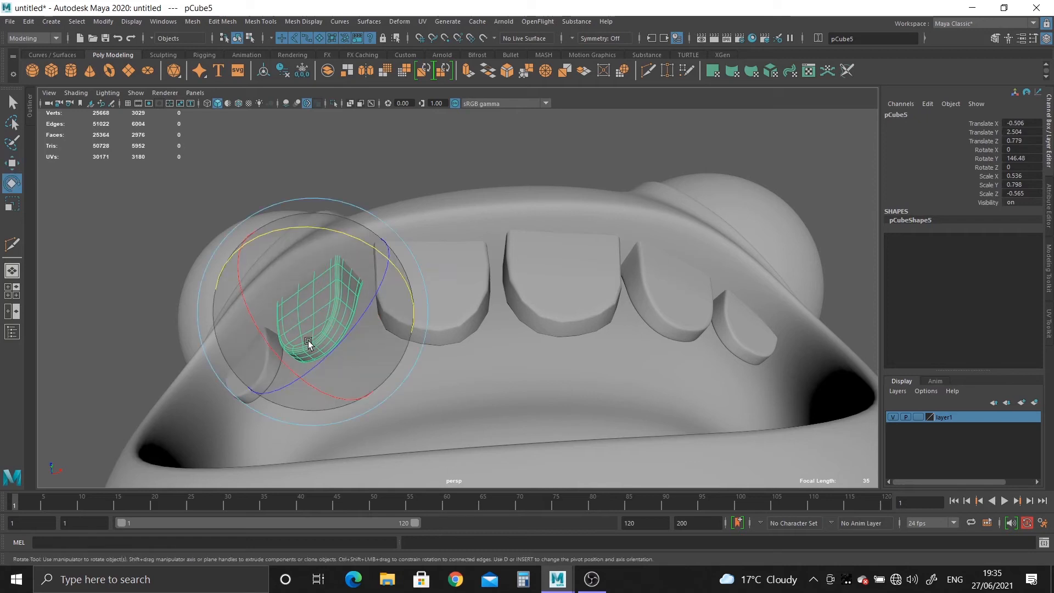
drag(268, 337, 258, 315)
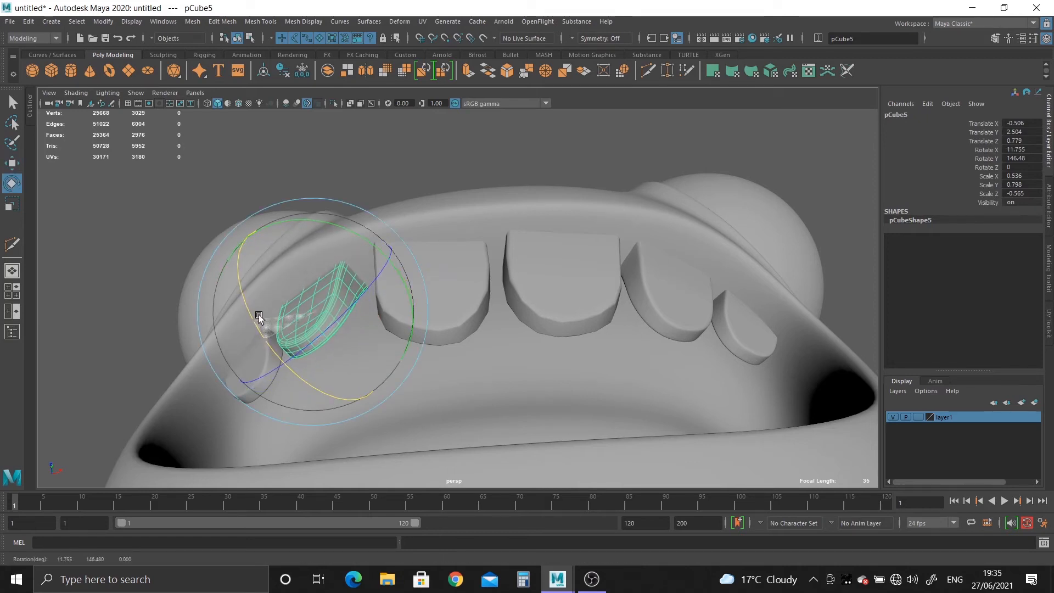
key(w)
drag(362, 382, 293, 332)
click(160, 295)
Step: Move the mirrored third tooth at the mouth's corner to about -2.45, 2.12, 0.53 and deselect it
alt+drag(194, 329, 207, 282)
alt+right_drag(206, 283, 267, 357)
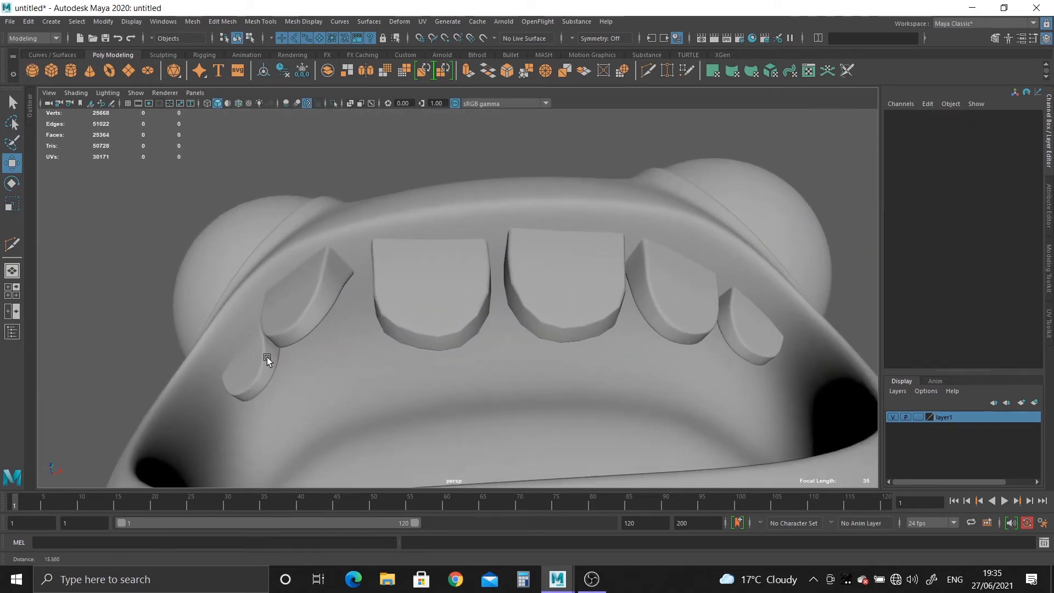
alt+drag(266, 357, 220, 263)
click(240, 333)
drag(134, 346, 148, 337)
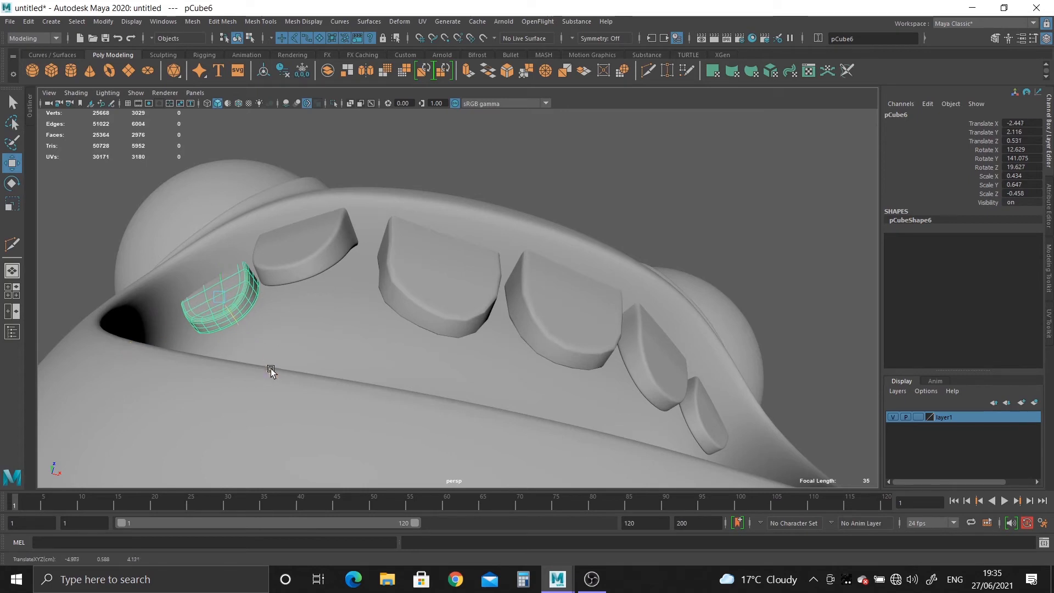
alt+drag(266, 360, 182, 276)
click(181, 276)
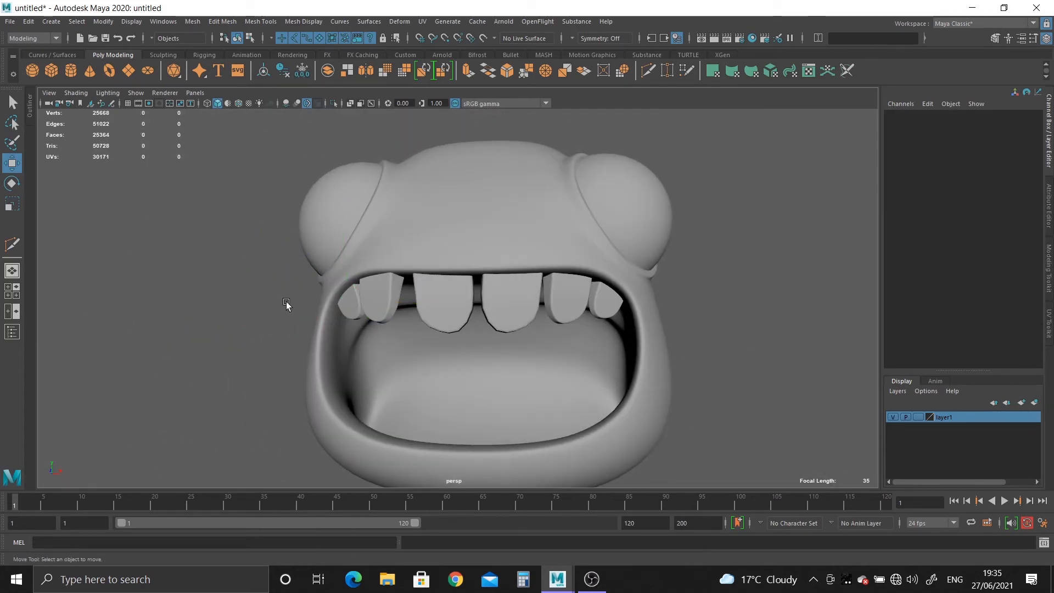
Step: Examine the upper tooth row and the empty lower part of the mouth from several angles
alt+drag(569, 294, 634, 433)
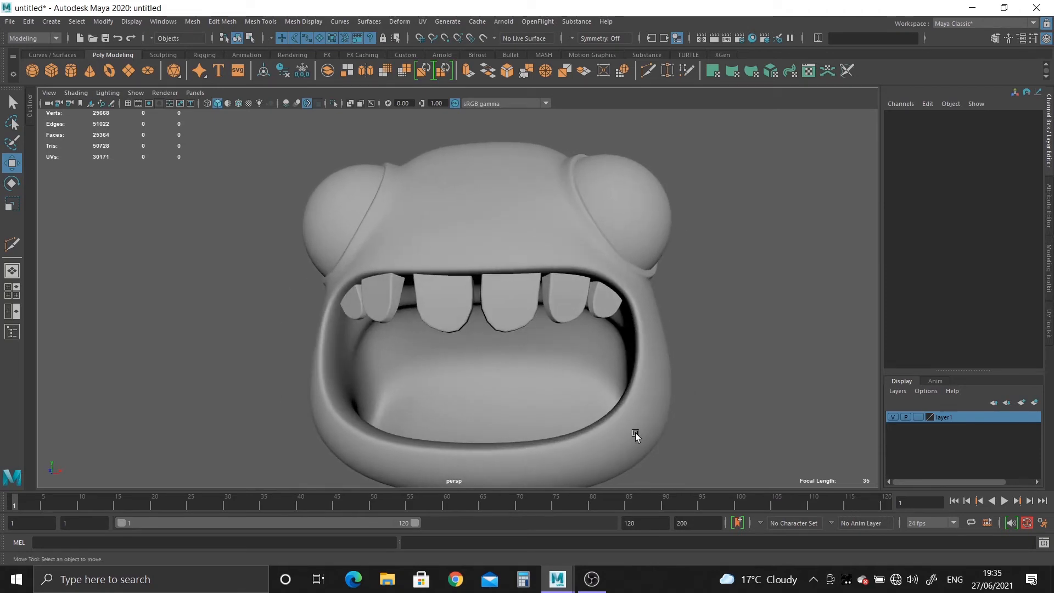
alt+middle_drag(635, 433, 635, 375)
scroll(511, 394, up, 1)
alt+drag(540, 398, 551, 420)
scroll(544, 382, up, 2)
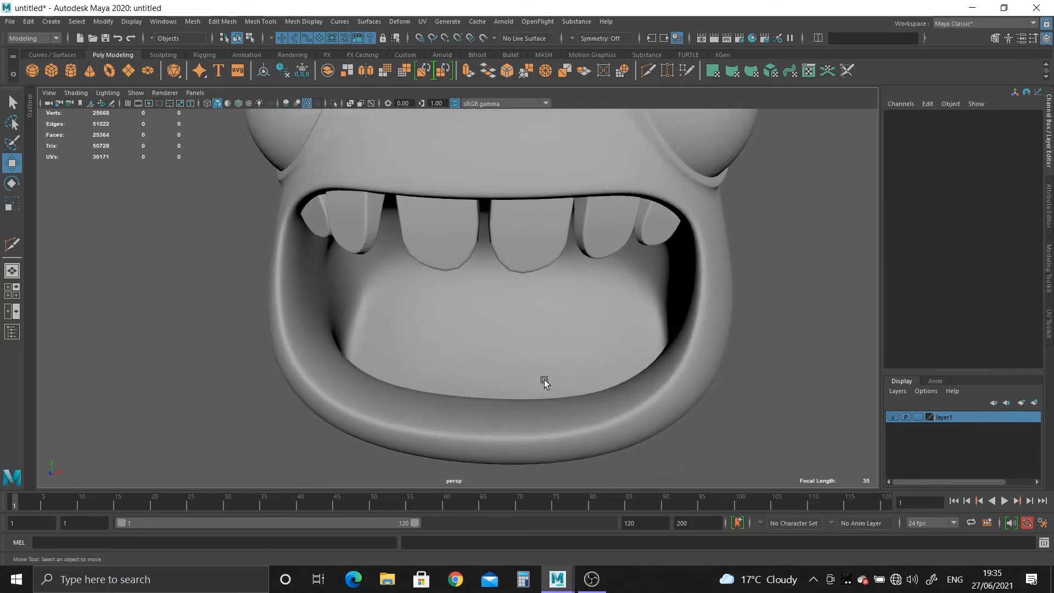
click(486, 325)
key(f)
alt+drag(509, 272, 704, 380)
click(702, 390)
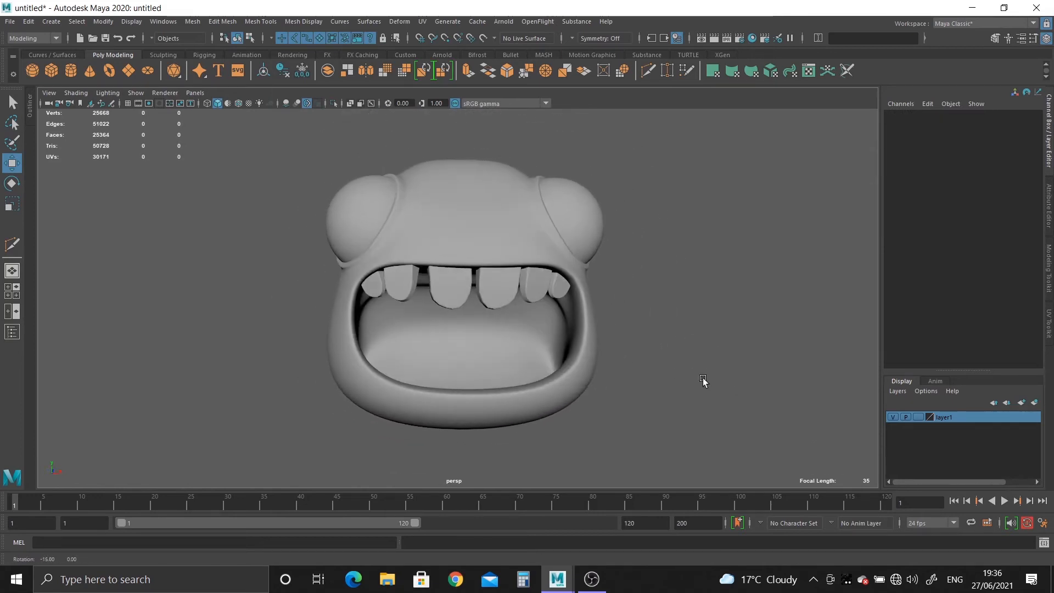
alt+right_drag(704, 381, 733, 467)
alt+middle_drag(733, 467, 706, 433)
click(529, 362)
alt+middle_drag(604, 352, 589, 351)
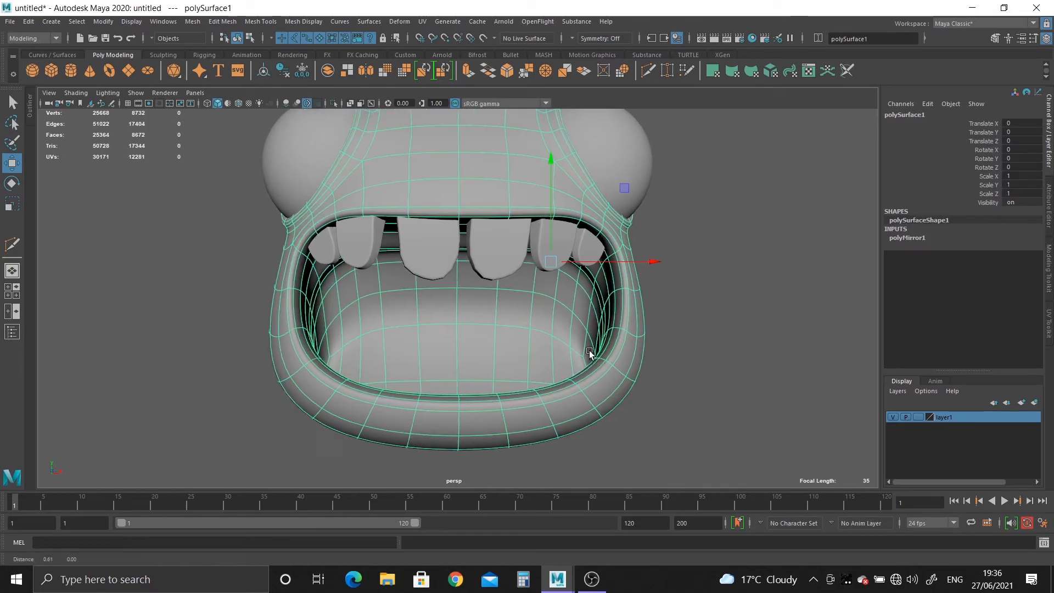
scroll(590, 353, down, 4)
click(617, 373)
Step: Create a cube, lower it to about -4.21 in Y, and scale it to about 5.56, 1.81, 5.56 inside the mouth
alt+drag(632, 371, 611, 352)
shift+right_drag(659, 304, 663, 331)
drag(461, 176, 462, 246)
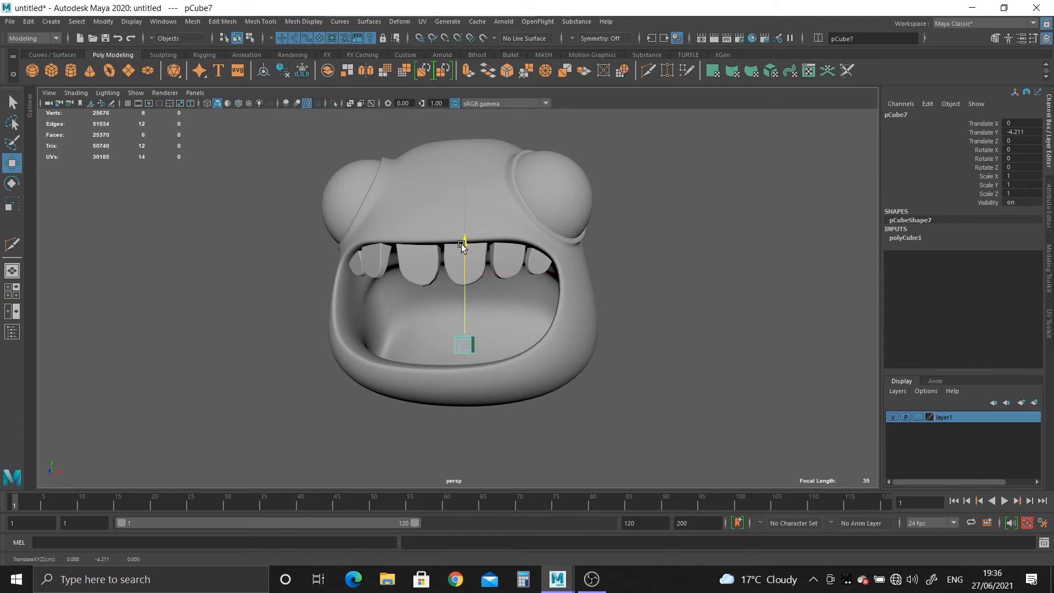
key(r)
mouse_move(466, 345)
mouse_down()
mouse_move(523, 363)
mouse_move(490, 305)
mouse_move(463, 330)
mouse_up()
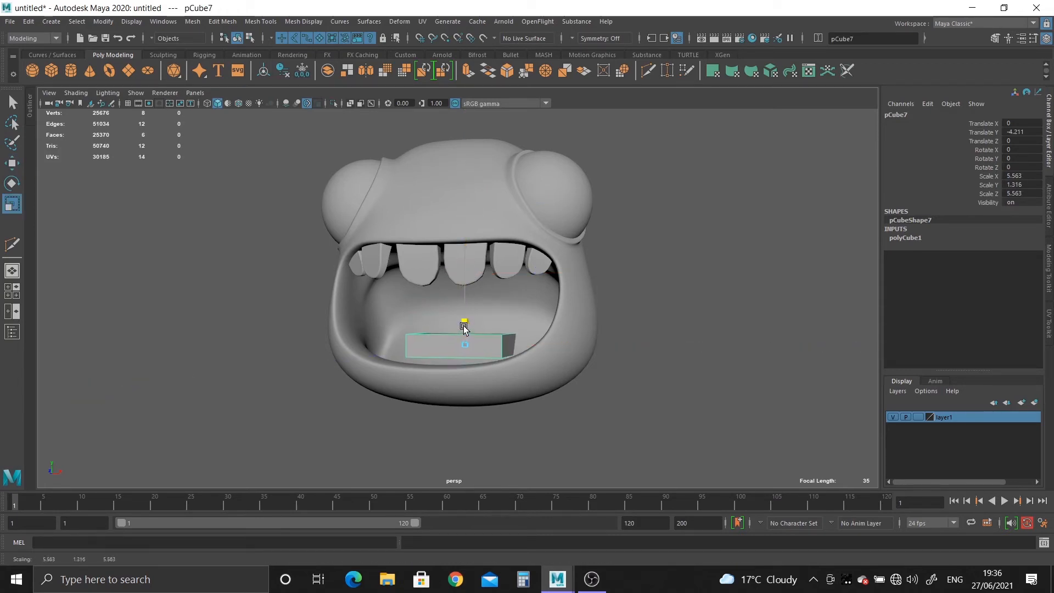
alt+right_drag(470, 319, 566, 424)
alt+middle_drag(570, 374, 569, 335)
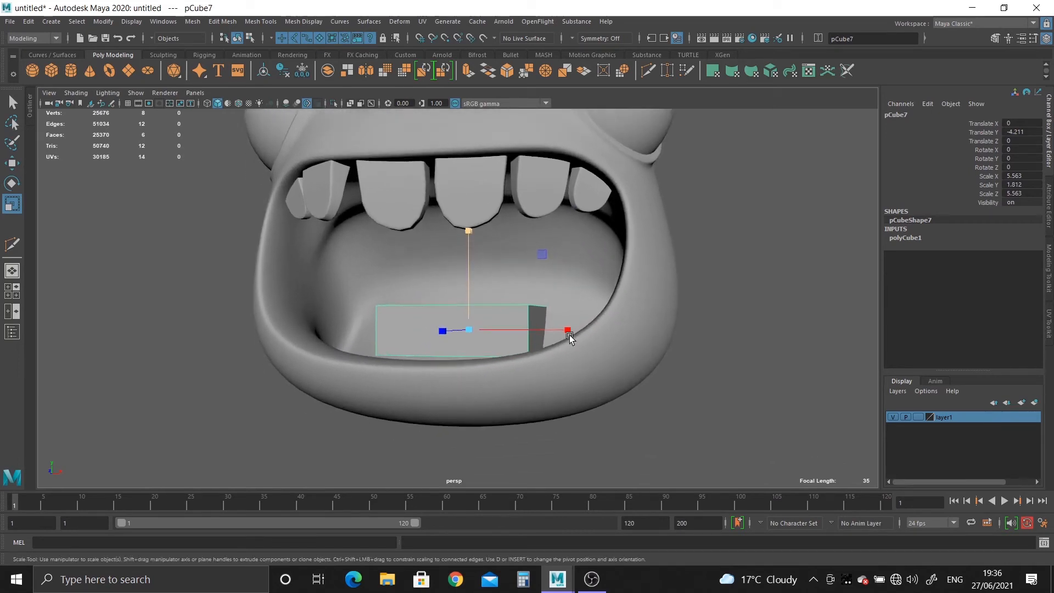
Step: Pull the cube's four front vertices forward out of the mouth to about 8.7 in Z
alt+drag(570, 335, 567, 405)
alt+middle_drag(567, 405, 564, 383)
alt+drag(501, 325, 466, 276)
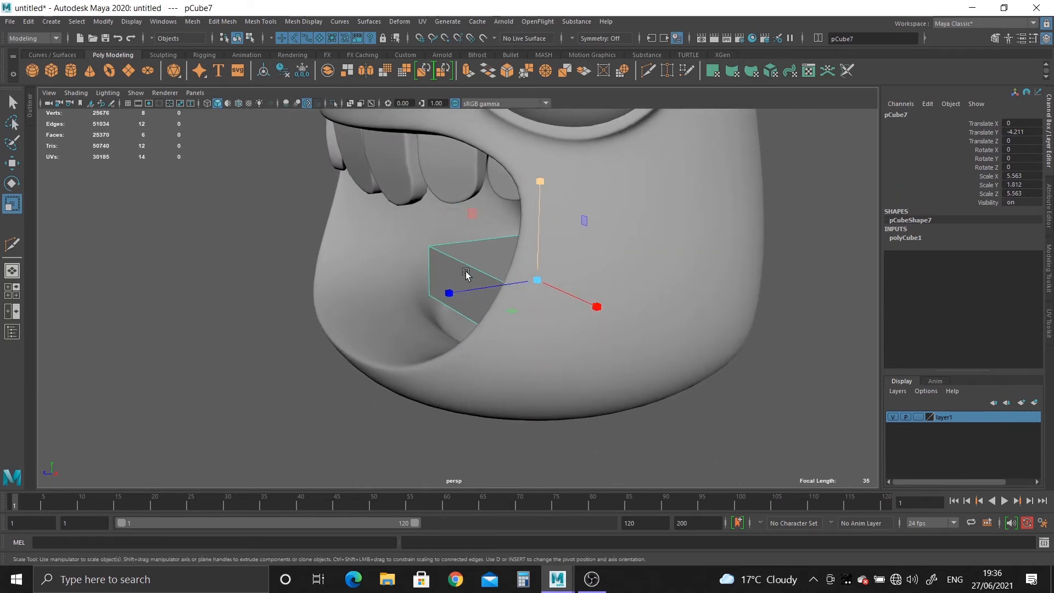
right_drag(467, 275, 516, 284)
key(4)
alt+drag(603, 323, 525, 327)
drag(456, 217, 529, 379)
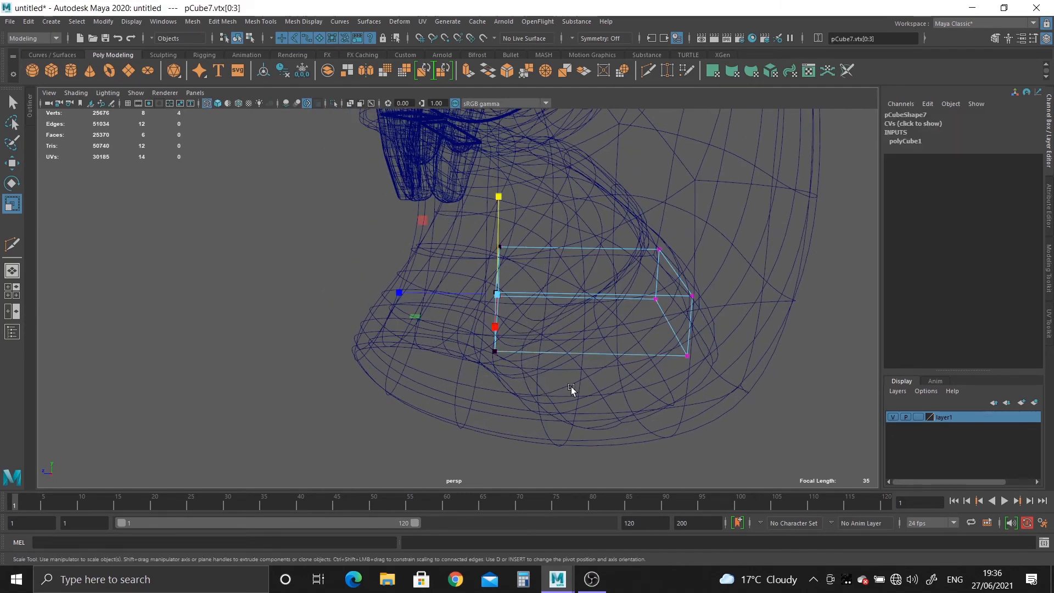
key(w)
drag(413, 293, 203, 290)
key(5)
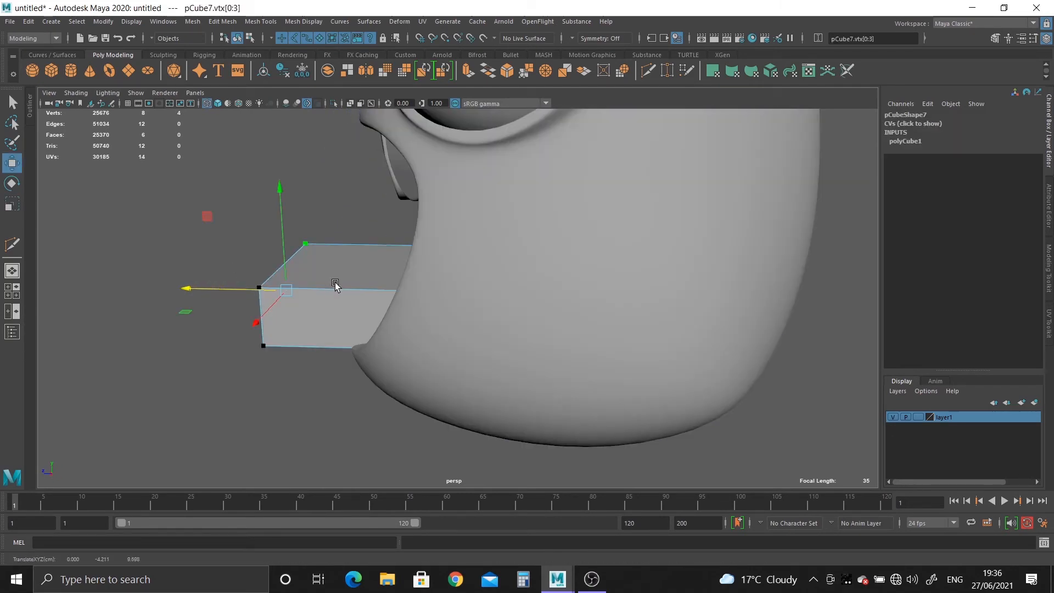
Step: Delete the long block's back face inside the mouth
alt+drag(347, 287, 424, 317)
key(4)
right_drag(307, 279, 309, 311)
drag(640, 253, 474, 408)
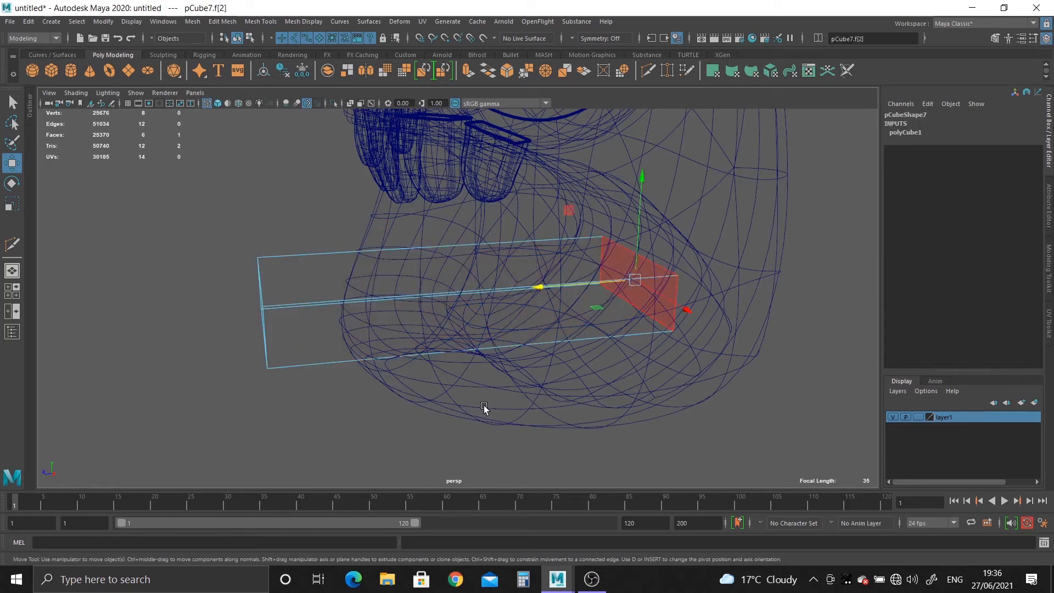
key(Delete)
key(5)
alt+drag(423, 296, 479, 328)
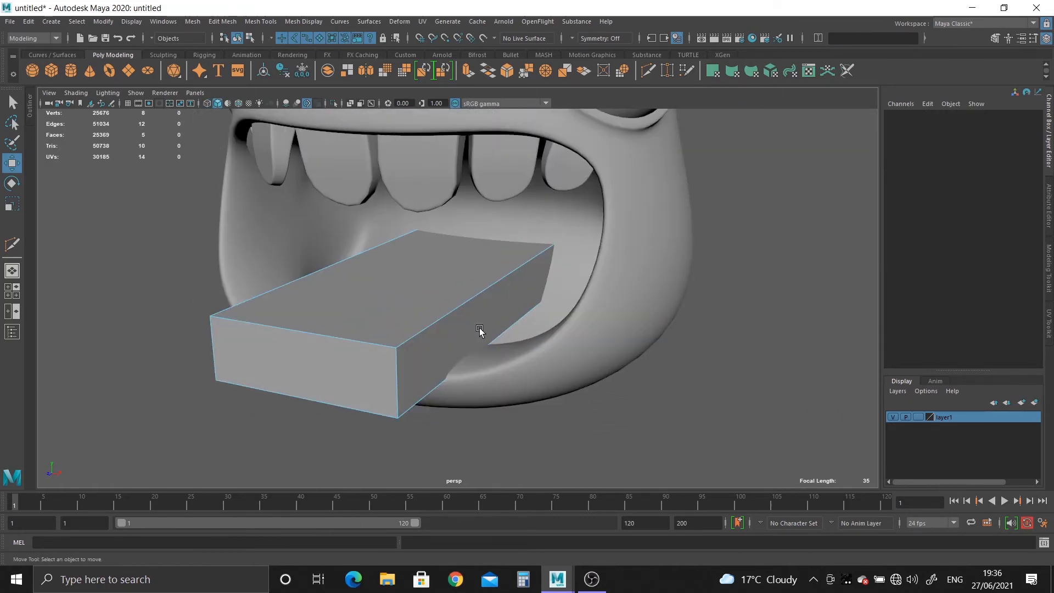
Step: Bevel the block's two front vertical edges with fraction 1 and 4 segments to form a rounded tongue tip
alt+middle_drag(480, 328, 478, 275)
right_drag(426, 280, 421, 203)
click(397, 309)
alt+drag(367, 309, 410, 311)
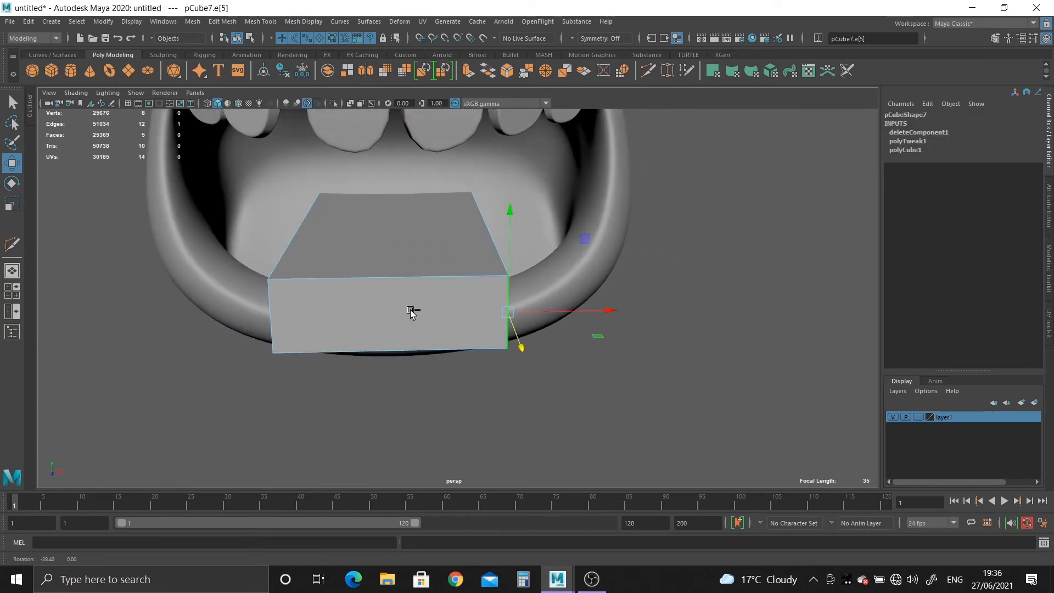
shift+click(292, 320)
shift+right_drag(352, 311, 410, 299)
drag(732, 236, 766, 238)
alt+drag(574, 286, 546, 313)
drag(729, 237, 740, 236)
alt+drag(689, 304, 601, 298)
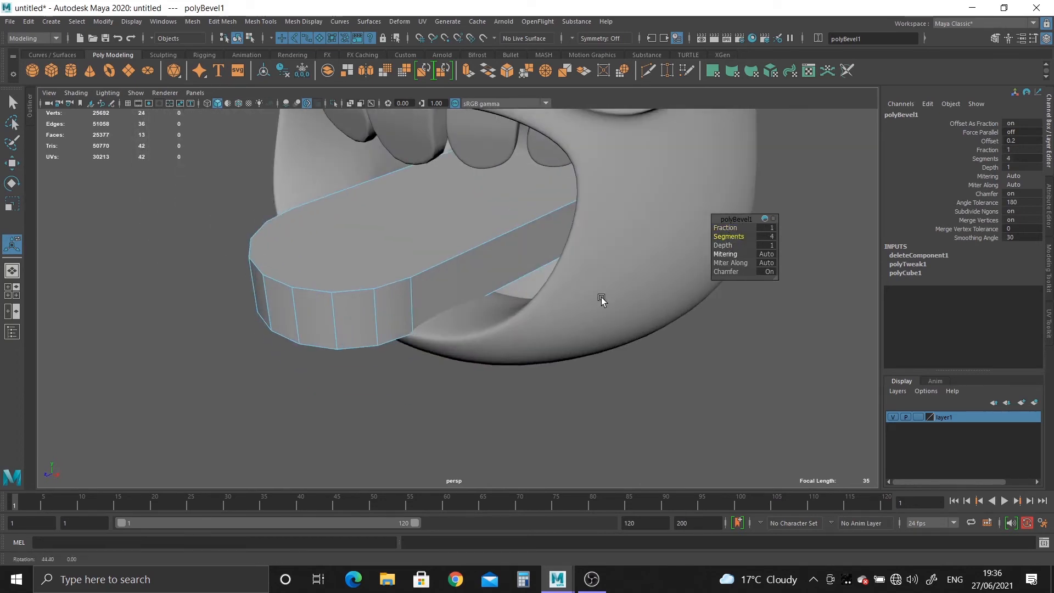
Step: Centre the tongue's pivot and delete its construction history
right_drag(376, 251, 407, 237)
key(r)
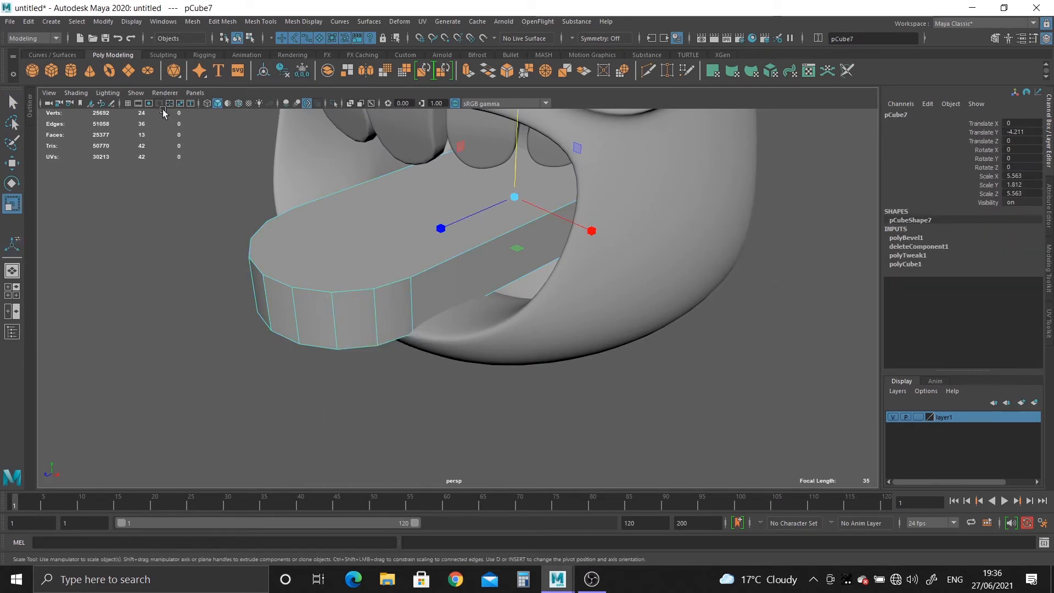
click(265, 71)
click(282, 70)
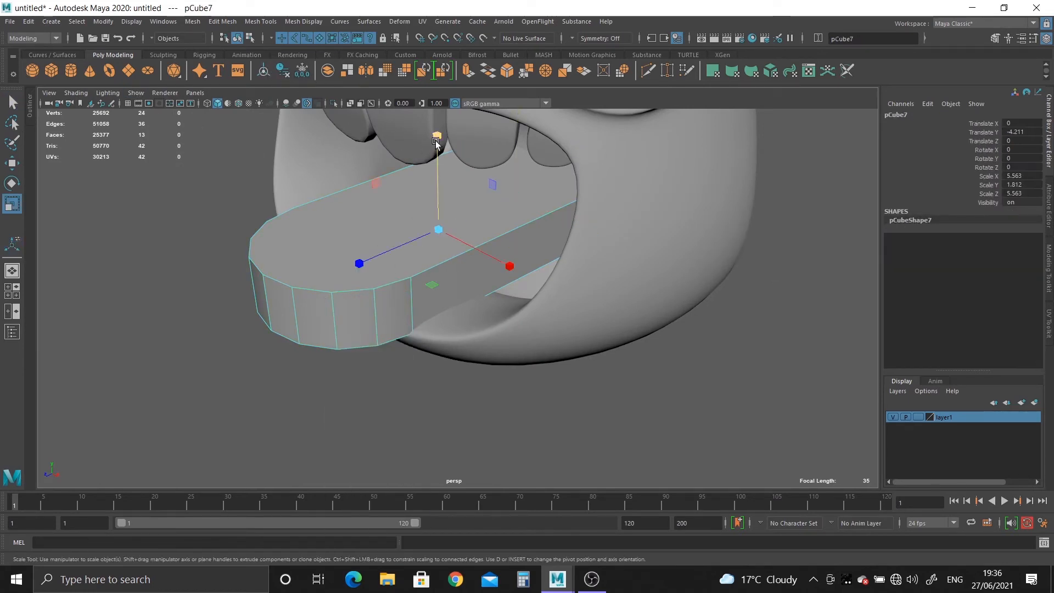
Step: Flatten the tongue to about 1.02 in Scale Y and isolate it in the view
drag(436, 142, 395, 231)
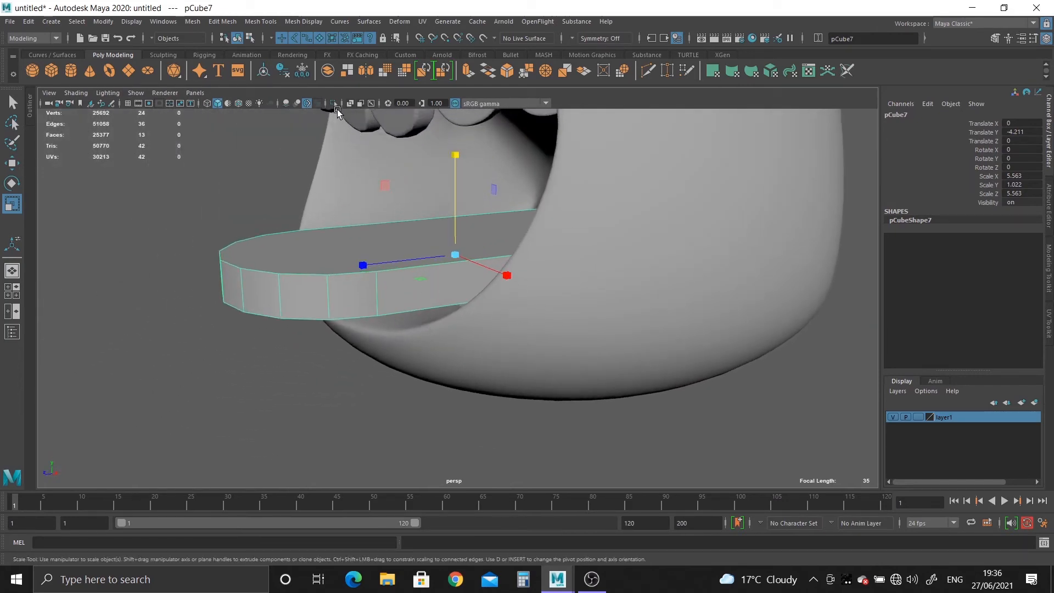
click(333, 104)
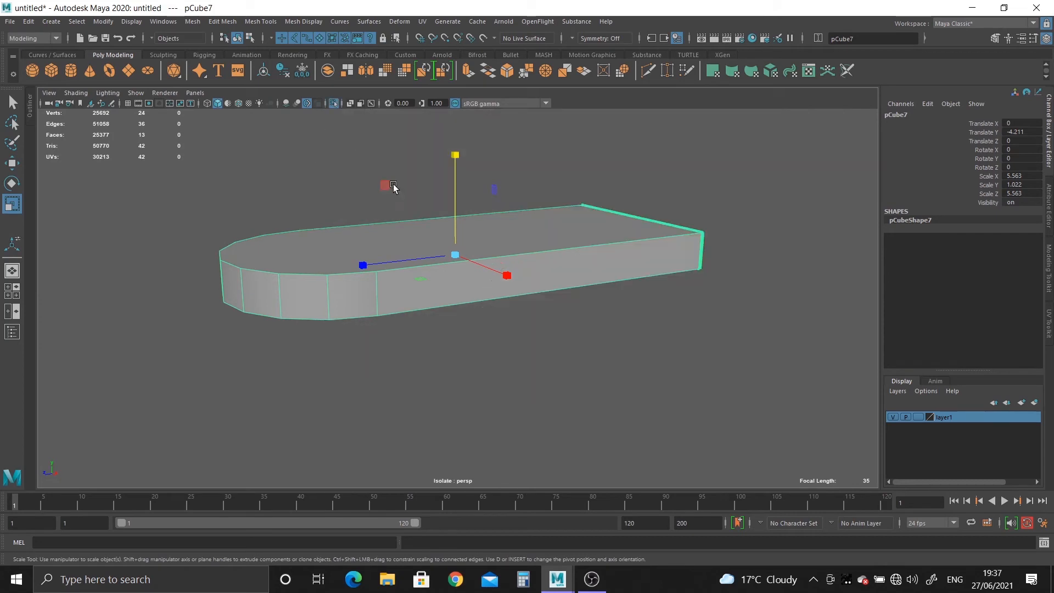
alt+drag(407, 231, 407, 269)
alt+middle_drag(408, 269, 419, 268)
scroll(418, 268, up, 1)
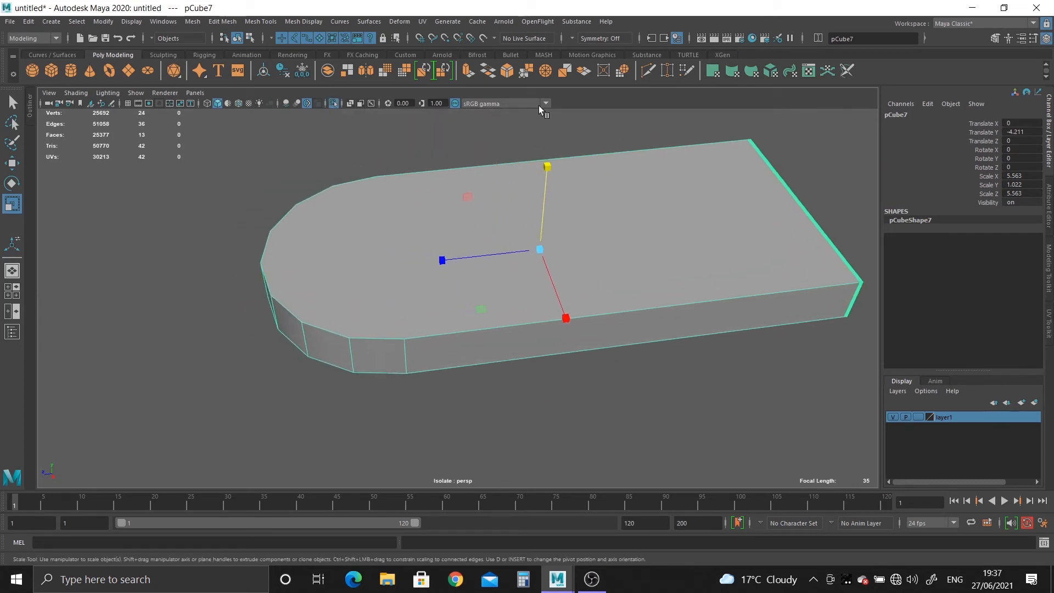
Step: Cut edges with Multi-Cut across the tongue's top and underside where the rounded tip meets the straight sides
click(644, 73)
alt+drag(419, 226, 429, 322)
click(347, 185)
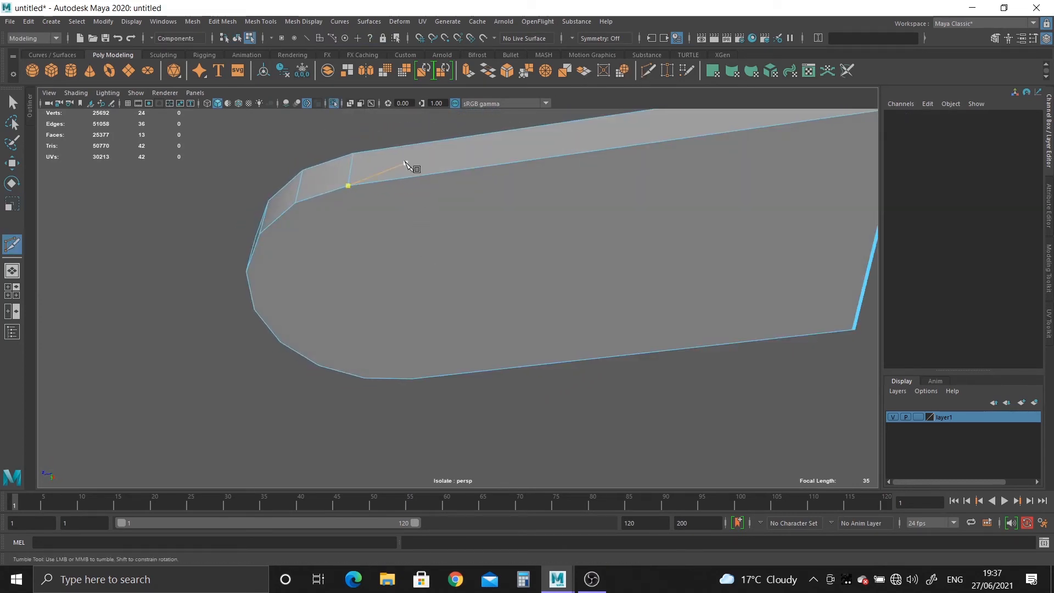
alt+drag(410, 176, 420, 220)
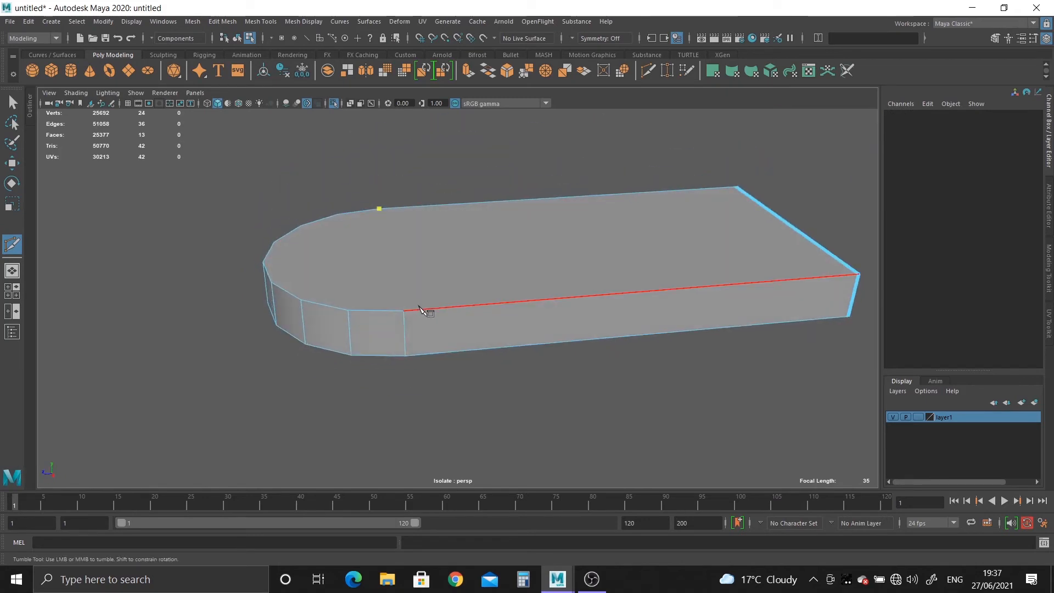
right_click(372, 312)
alt+drag(379, 313, 439, 213)
alt+drag(362, 221, 456, 277)
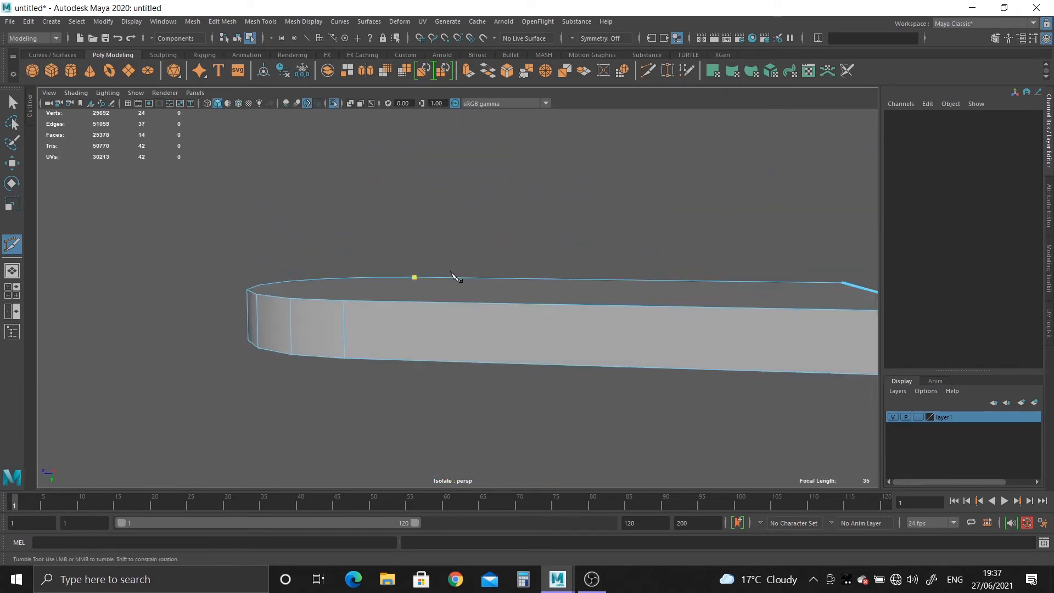
alt+drag(319, 375, 376, 238)
right_click(286, 283)
click(311, 152)
Step: Cut further edges across the tongue's top and underside, one bevel segment closer to the tip
click(348, 293)
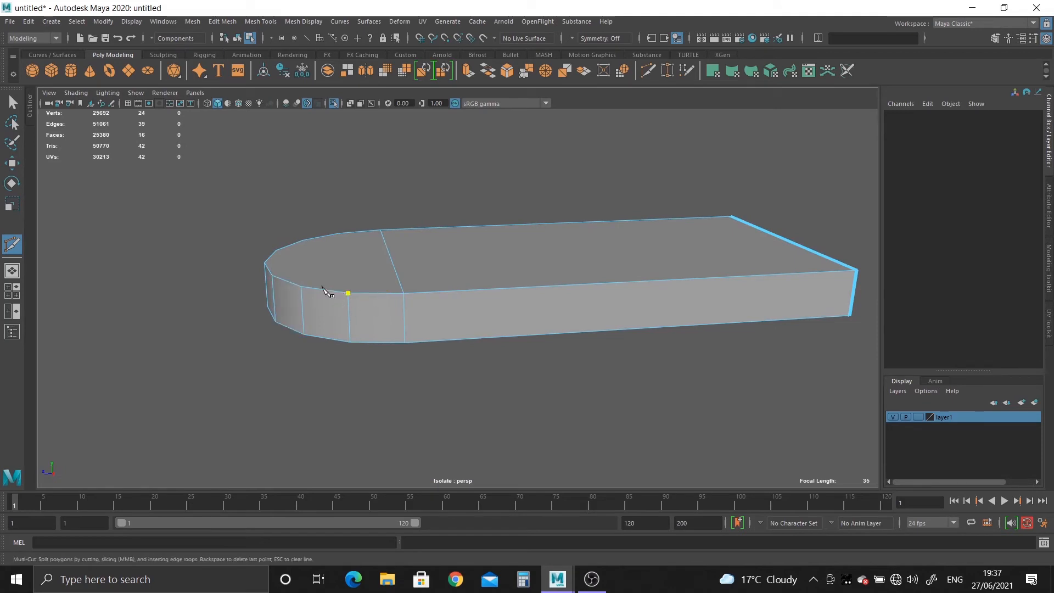
mouse_move(324, 290)
alt+mouse_down()
mouse_move(370, 367)
mouse_move(324, 294)
alt+mouse_up()
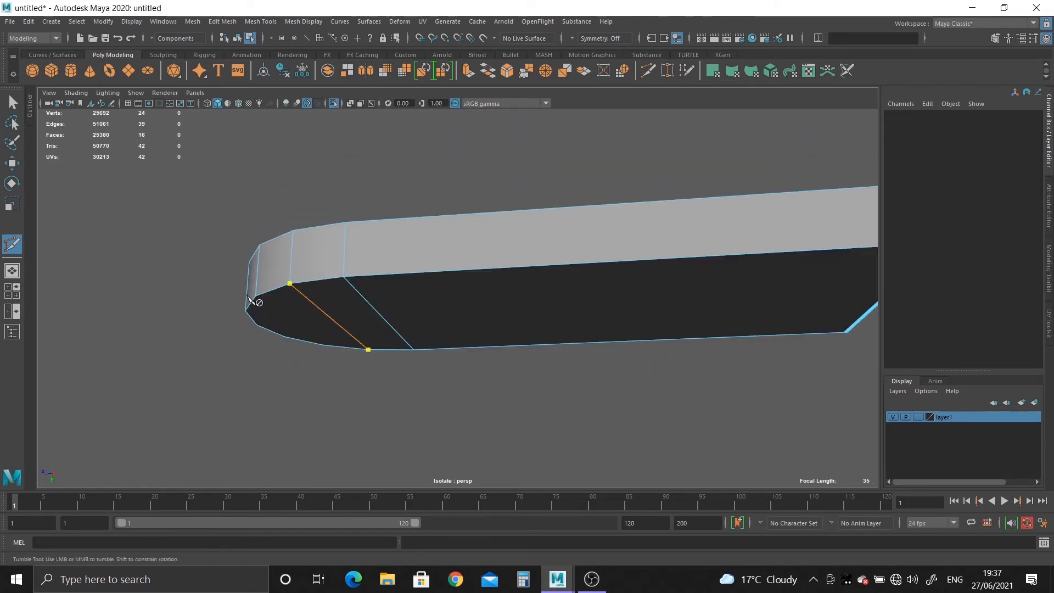
key(Return)
alt+drag(250, 299, 546, 309)
Step: Insert an edge loop near each long side of the tongue's top, ending at the second cross cut
scroll(523, 337, up, 5)
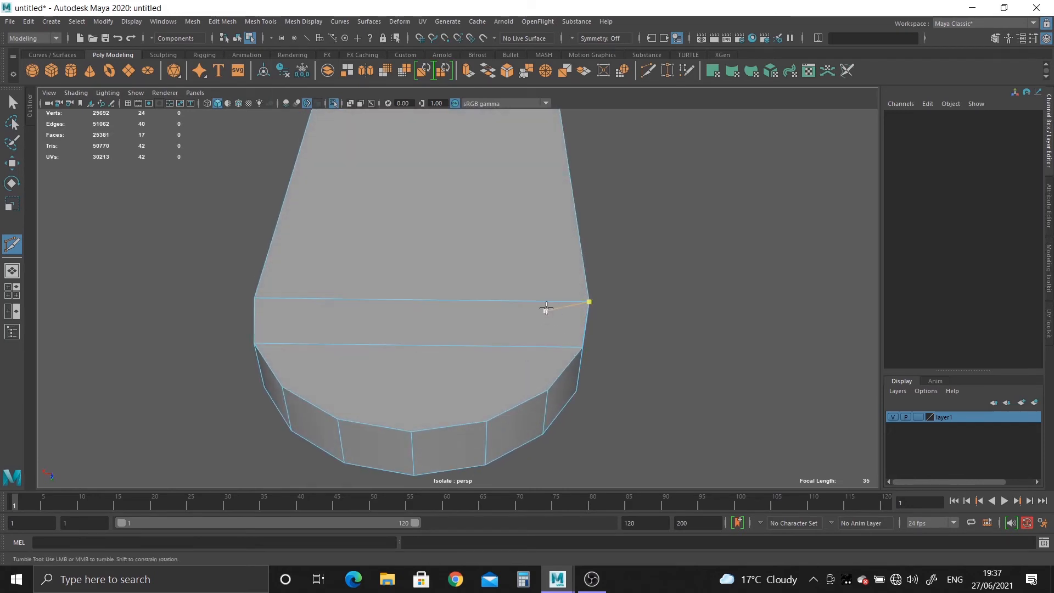
ctrl+click(553, 302)
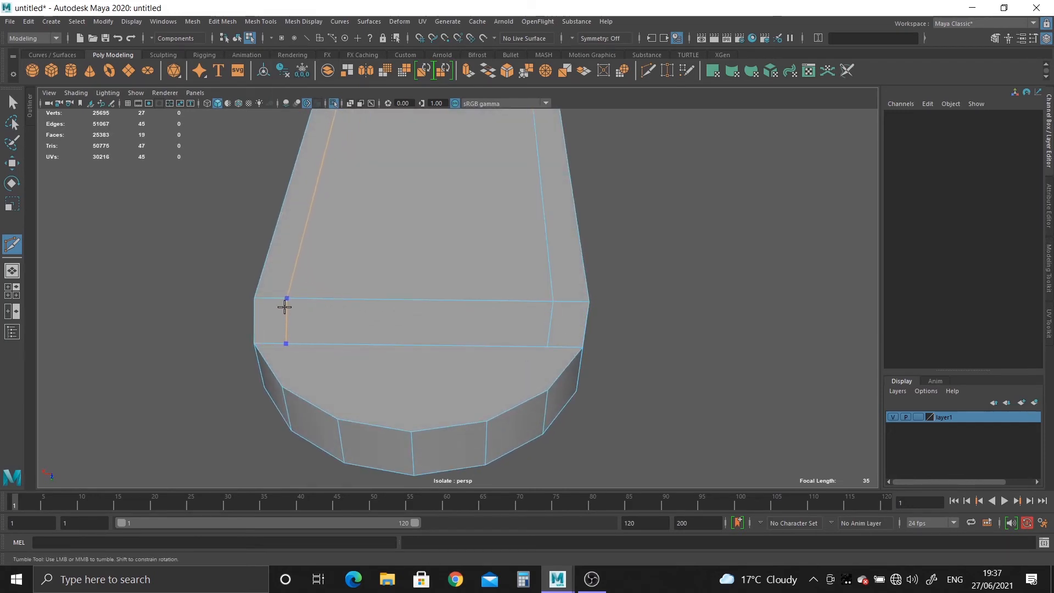
key(Return)
Step: Cut inset rim edges with Multi-Cut on the tongue's rounded top, one segment on the left side and two on the right
click(289, 384)
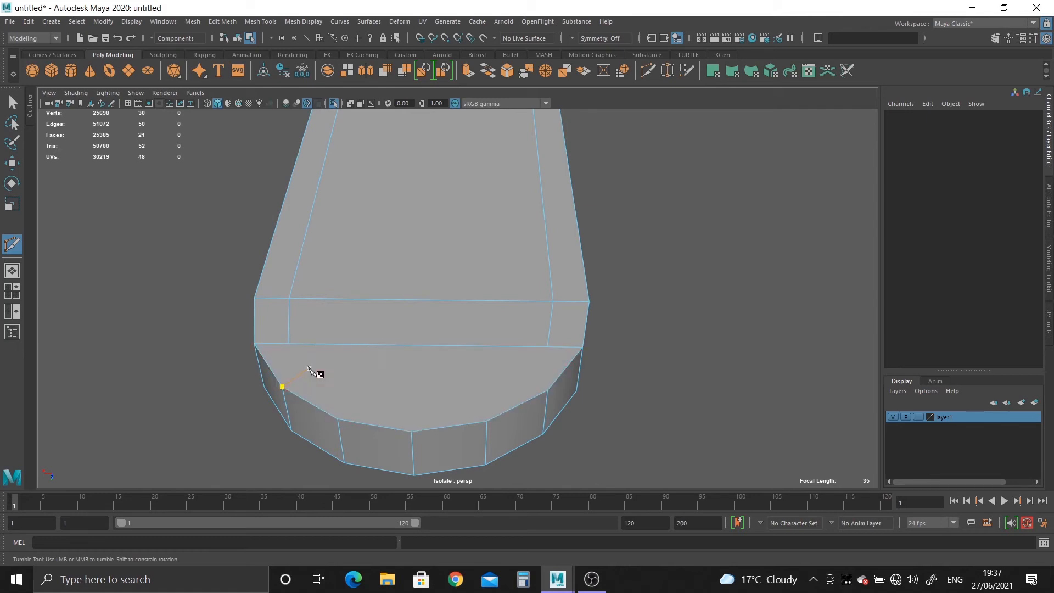
key(Return)
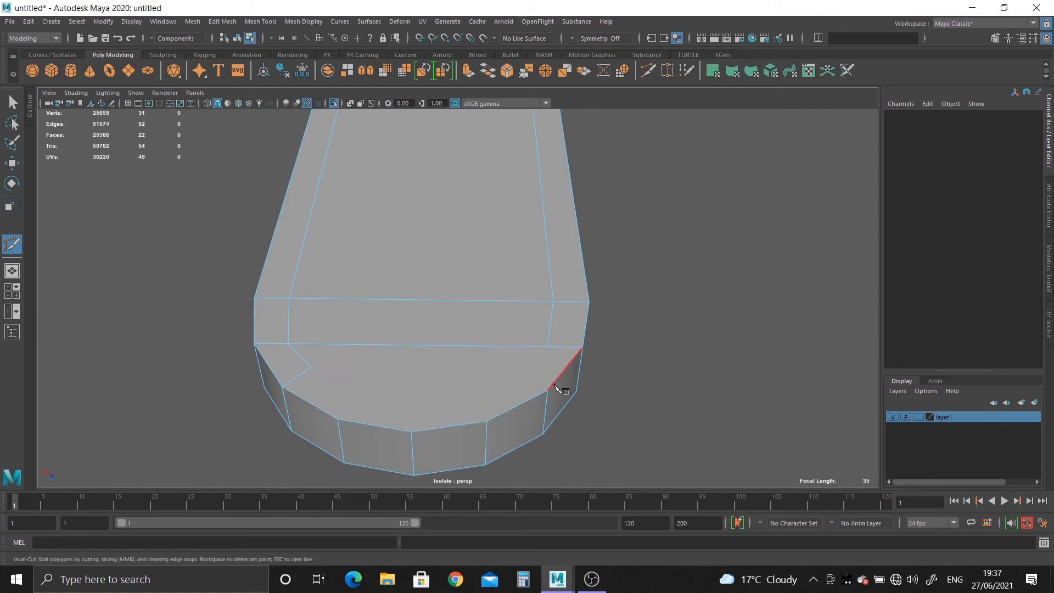
click(526, 398)
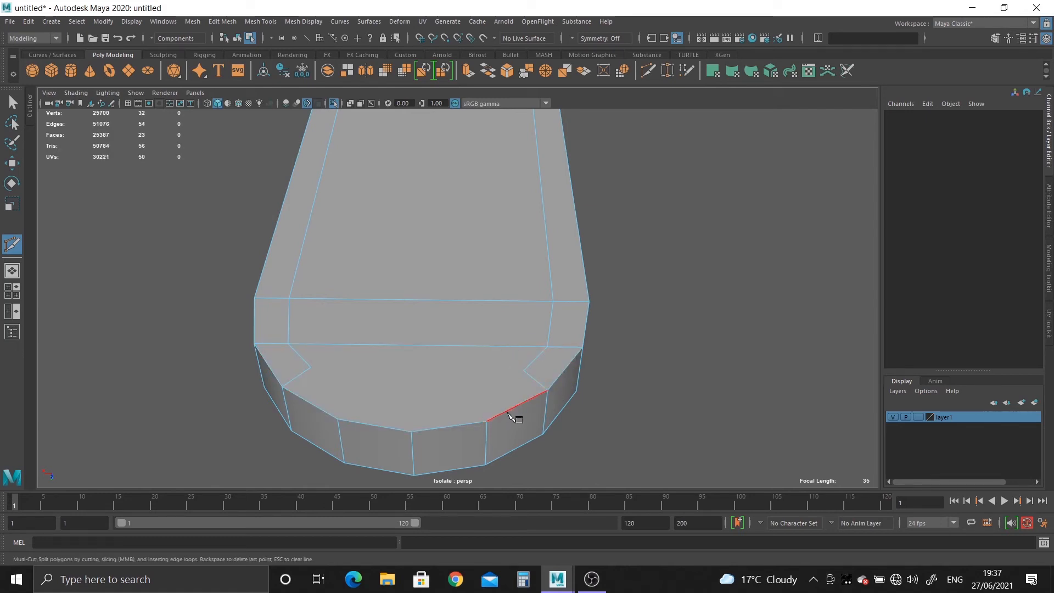
click(487, 421)
click(475, 391)
click(514, 377)
key(Return)
Step: Cut the second left segment and both centre segments of the inset rim, completing it around the tongue's rounded tip
click(338, 420)
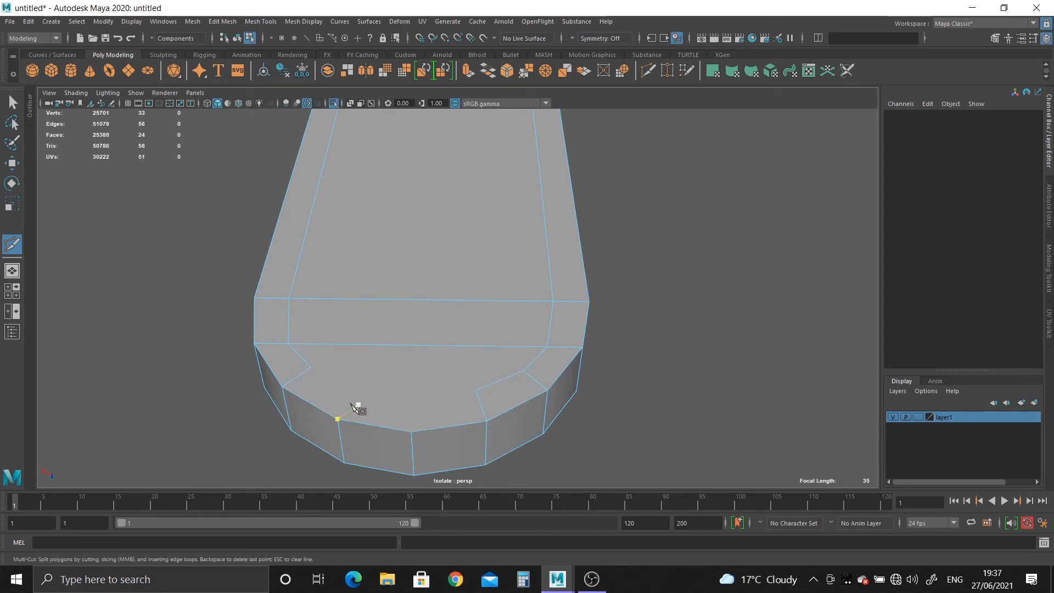
click(301, 379)
key(Return)
click(359, 394)
click(389, 391)
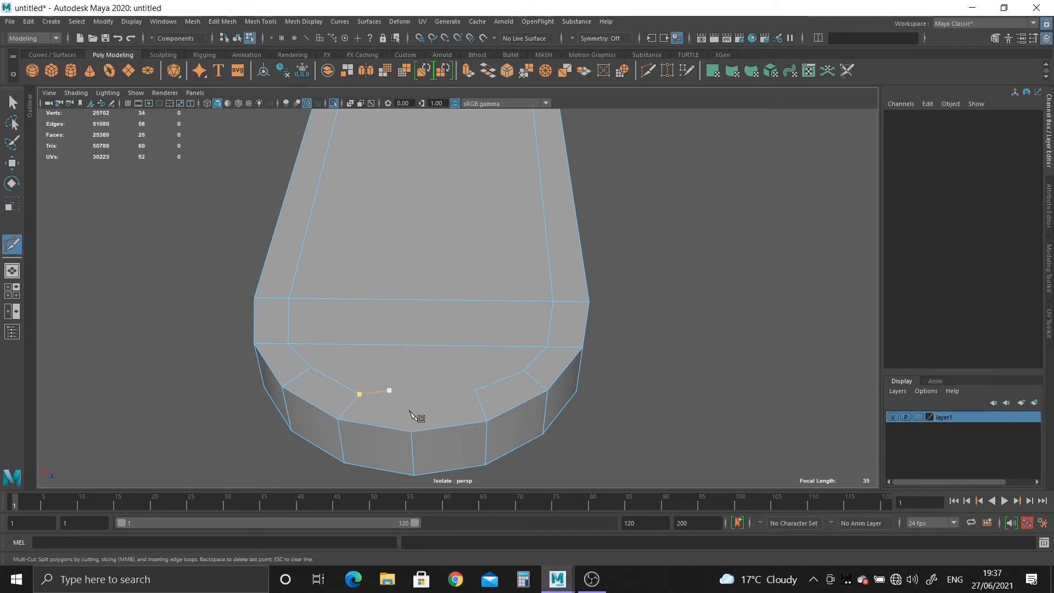
click(414, 397)
click(360, 394)
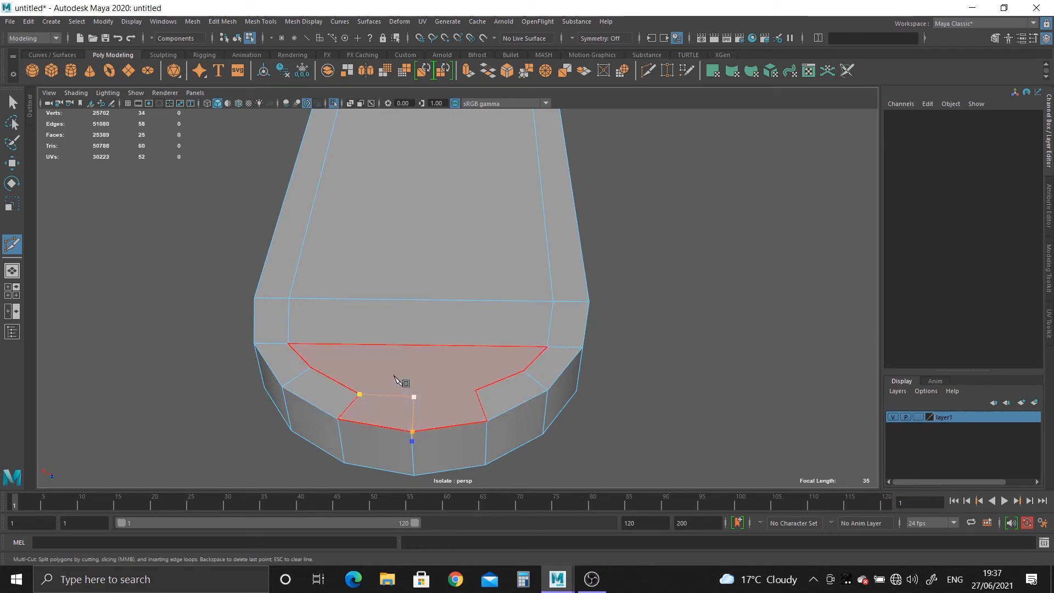
key(Return)
click(415, 400)
click(475, 391)
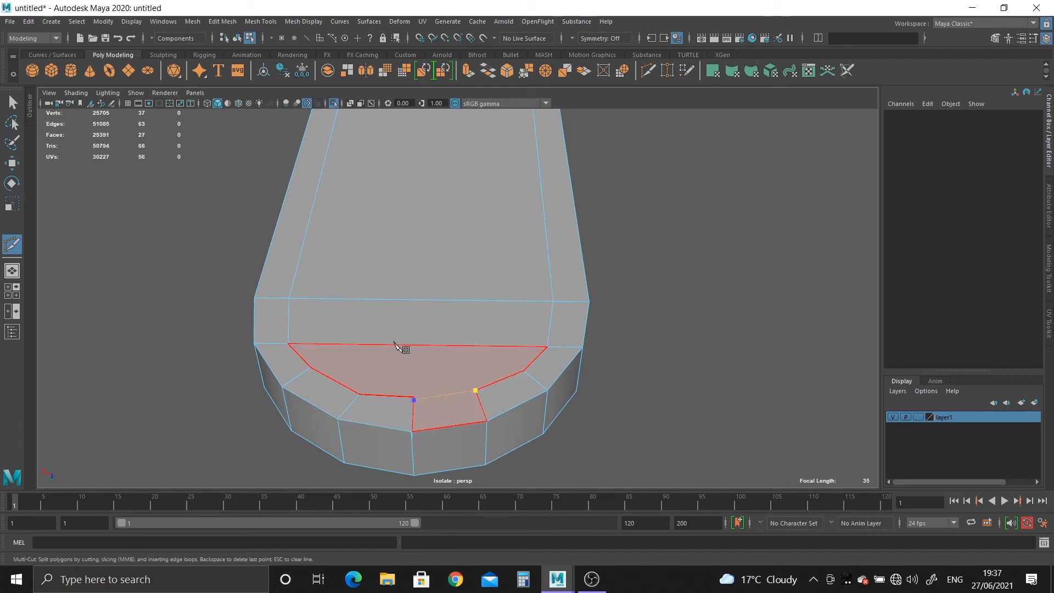
Step: Merge the two doubled vertices at the centre of the inset rim on the tongue's tip
click(12, 102)
alt+drag(369, 365, 380, 325)
alt+middle_drag(380, 325, 380, 287)
alt+right_drag(380, 287, 479, 428)
right_drag(367, 345, 360, 411)
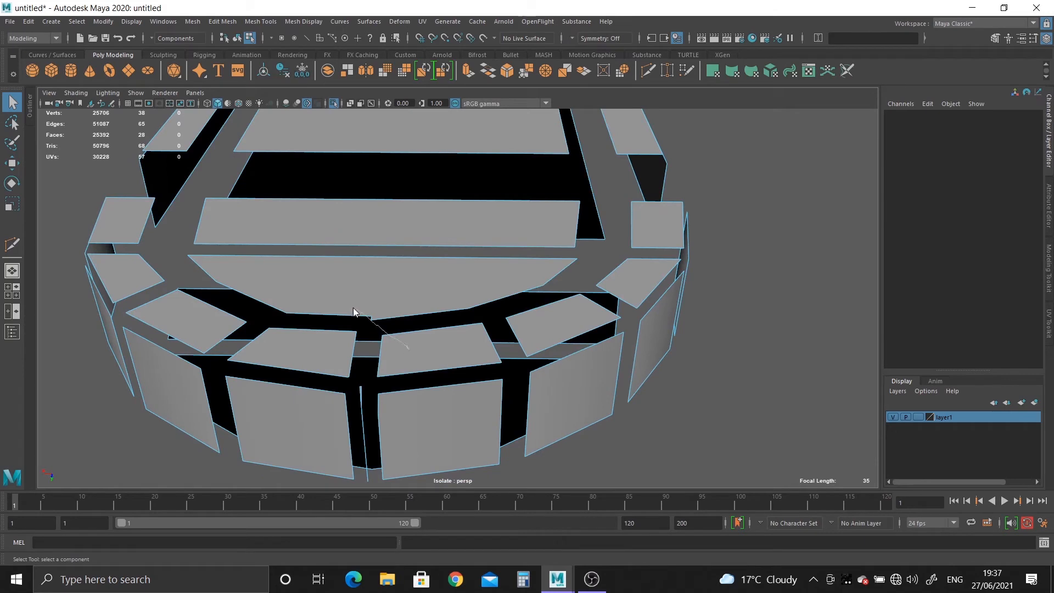
right_drag(354, 308, 347, 301)
alt+middle_drag(402, 433, 404, 405)
alt+right_drag(404, 405, 451, 467)
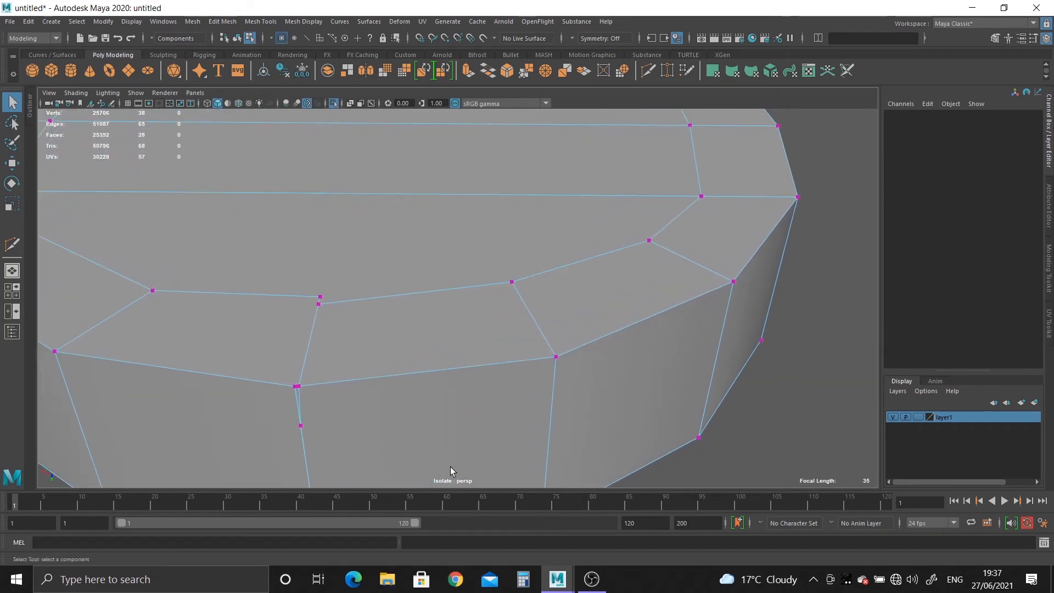
alt+drag(450, 467, 388, 412)
scroll(406, 420, up, 3)
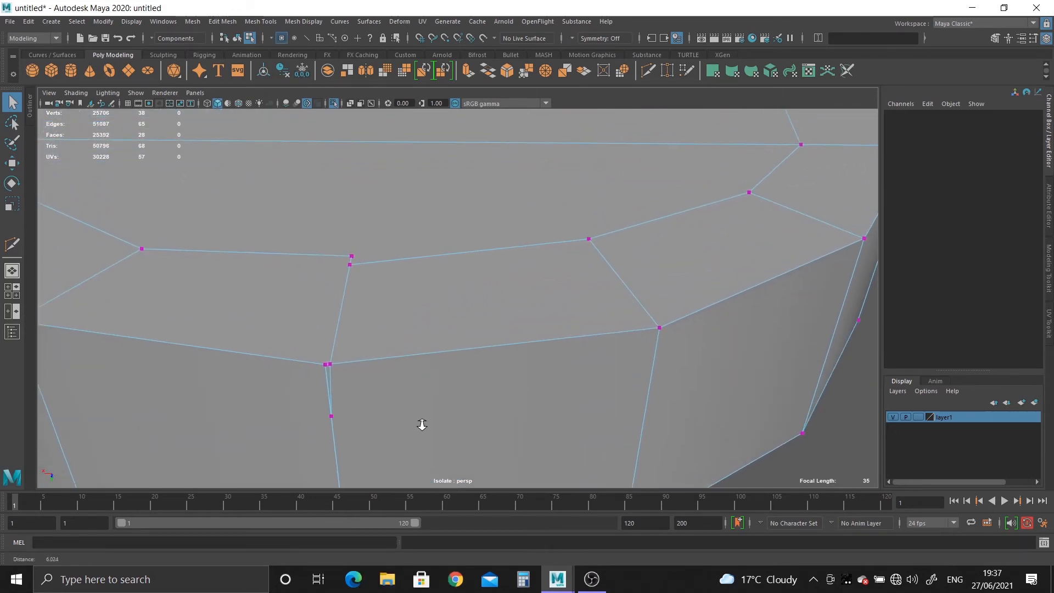
click(349, 256)
shift+click(347, 265)
shift+right_drag(358, 272, 405, 207)
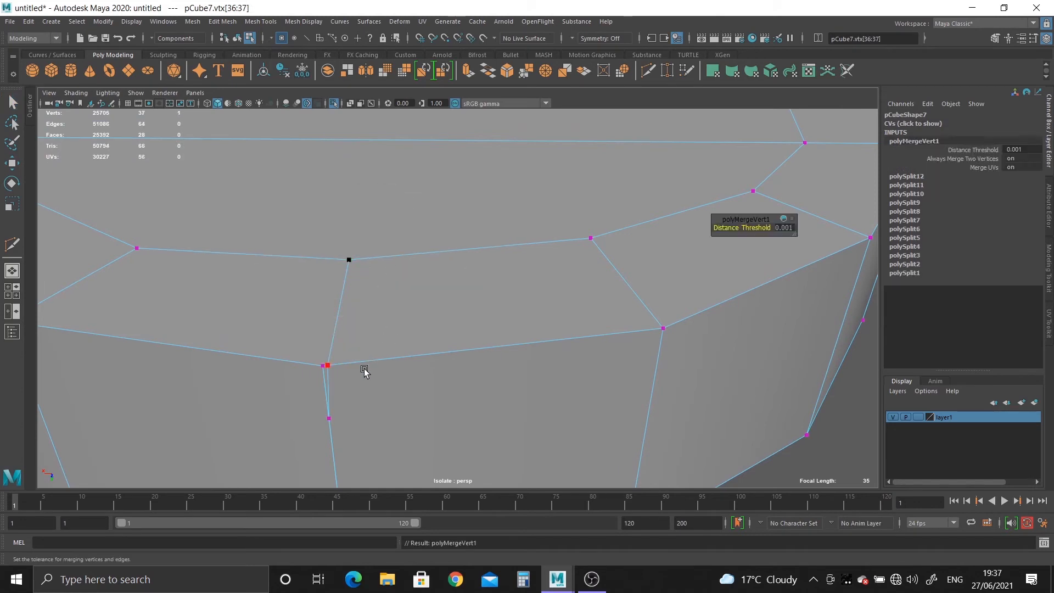
Step: Merge the overlapping vertices on the tip's outer edge at the centre cut
click(328, 370)
key(t)
shift+right_drag(340, 372, 390, 300)
drag(317, 362, 341, 376)
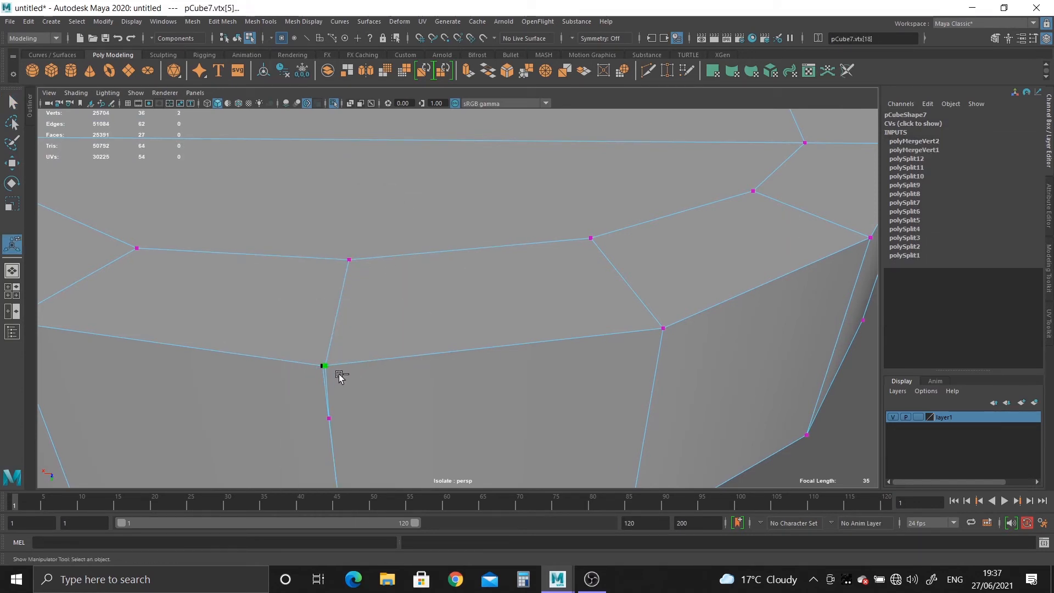
shift+right_drag(340, 375, 432, 261)
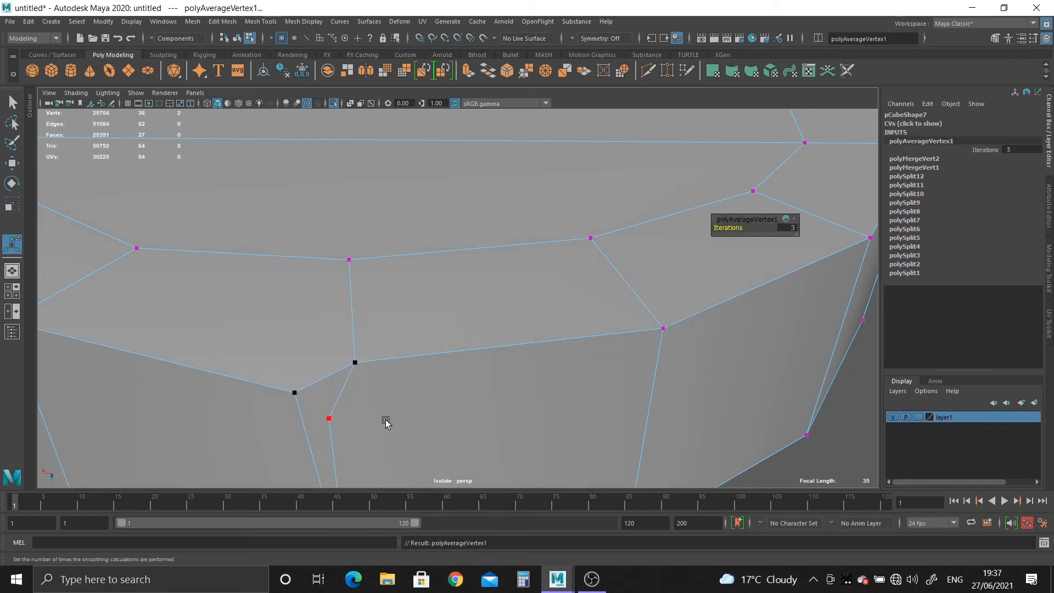
key(ctrl+z)
Step: Delete the stray vertex below the tip's outer edge and merge the remaining vertex pair at the centre
click(327, 419)
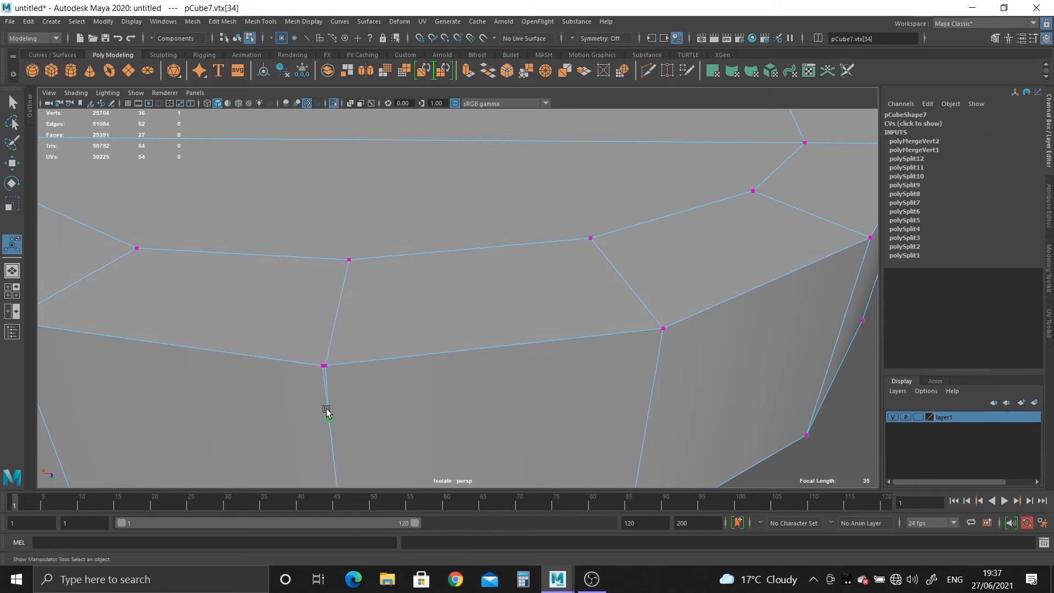
key(Delete)
click(325, 364)
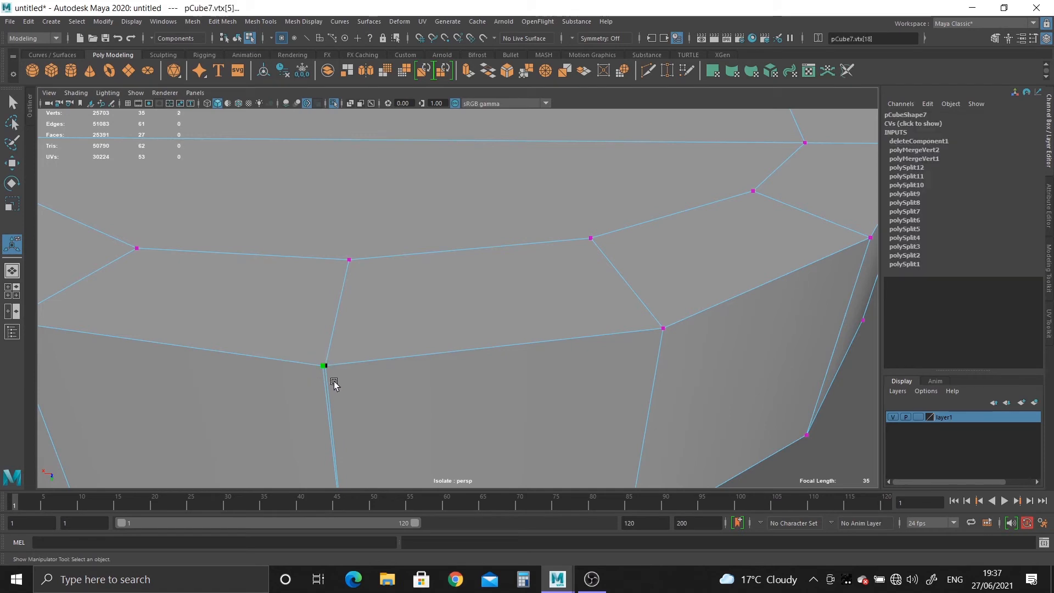
shift+right_drag(334, 383, 421, 329)
Step: Insert a lengthwise edge loop down the middle of the tongue's top and connect it to the rim's centre vertex
alt+drag(494, 444, 365, 353)
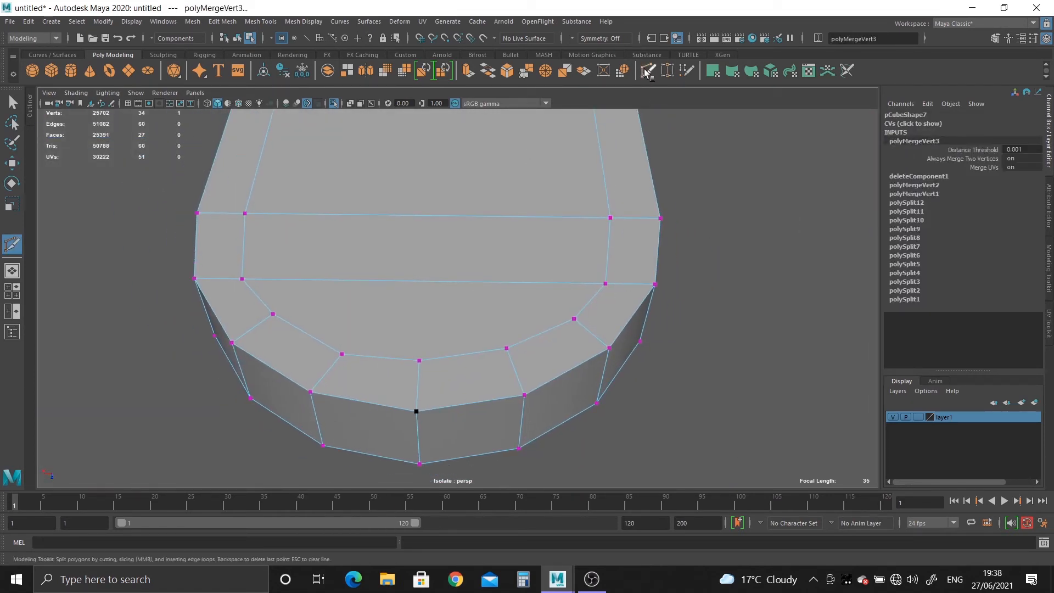
key(q)
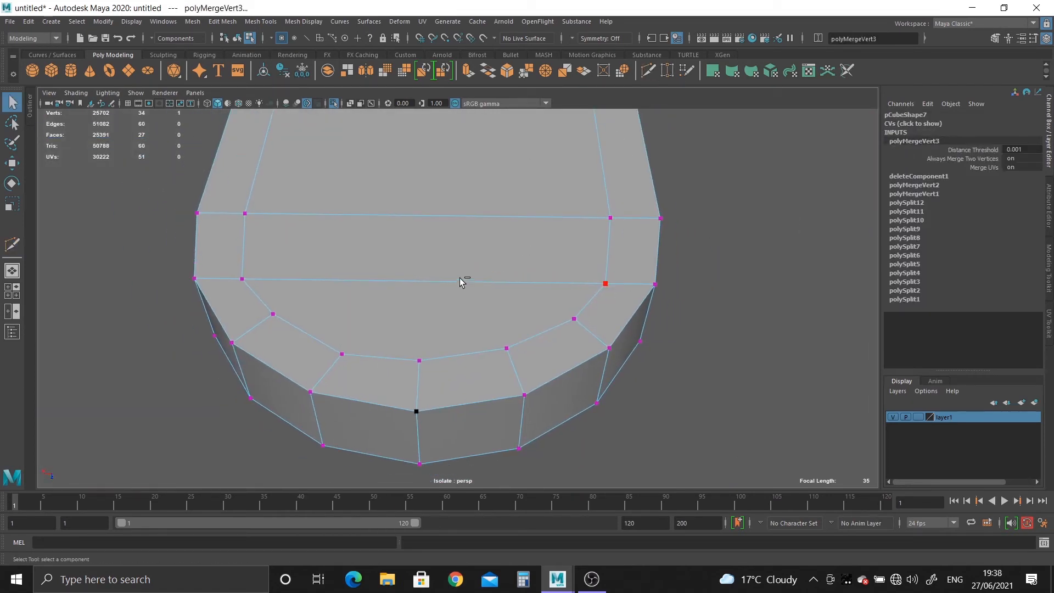
click(652, 70)
click(242, 279)
ctrl+shift+click(428, 288)
click(423, 282)
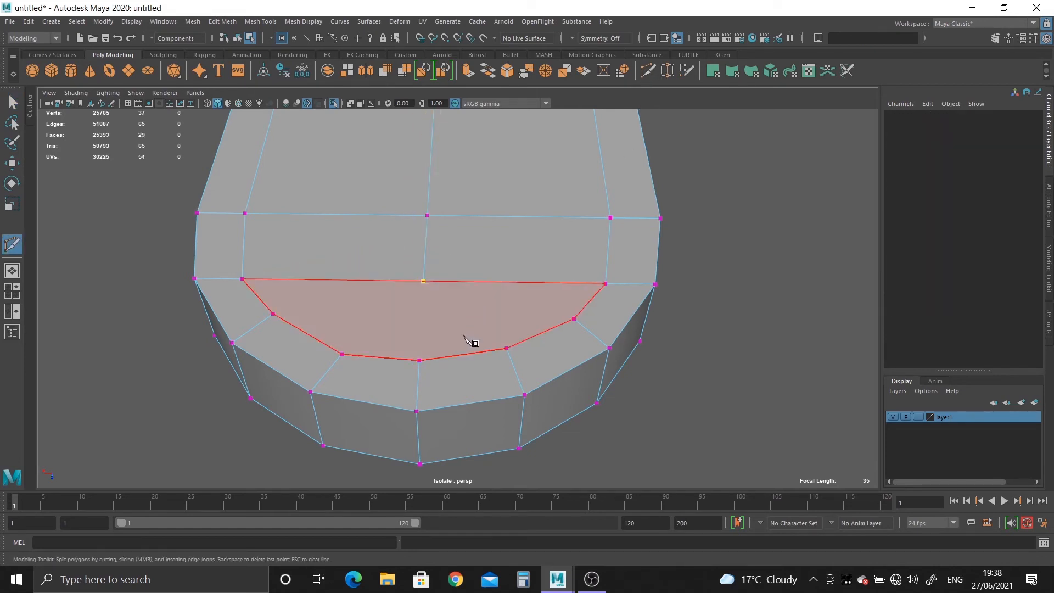
drag(459, 360, 389, 366)
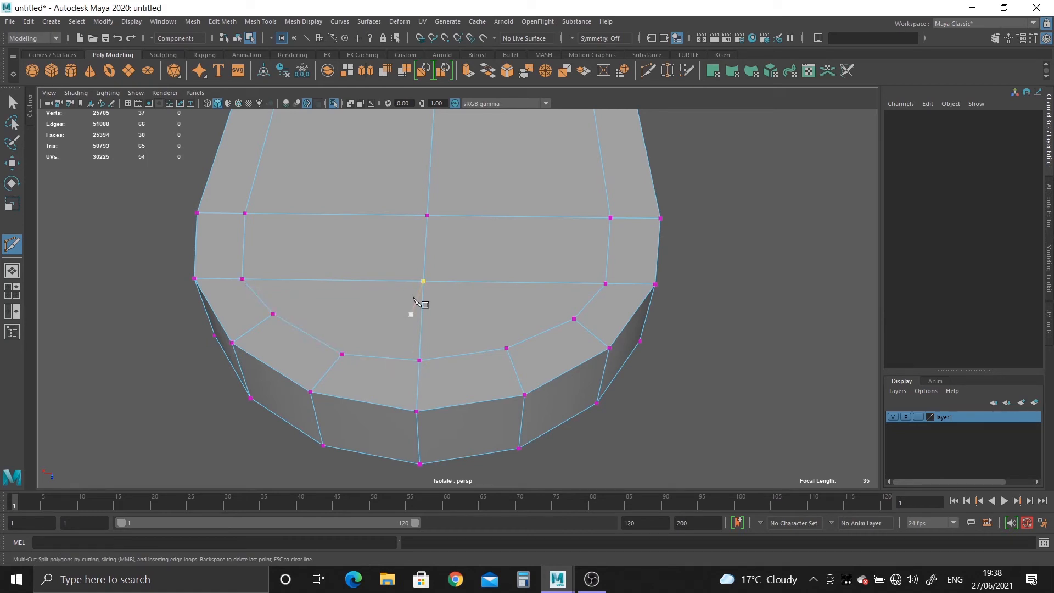
Step: Insert a lengthwise edge loop on each side of the centre line and connect each to its nearest rim vertex
click(513, 281)
key(Return)
click(506, 348)
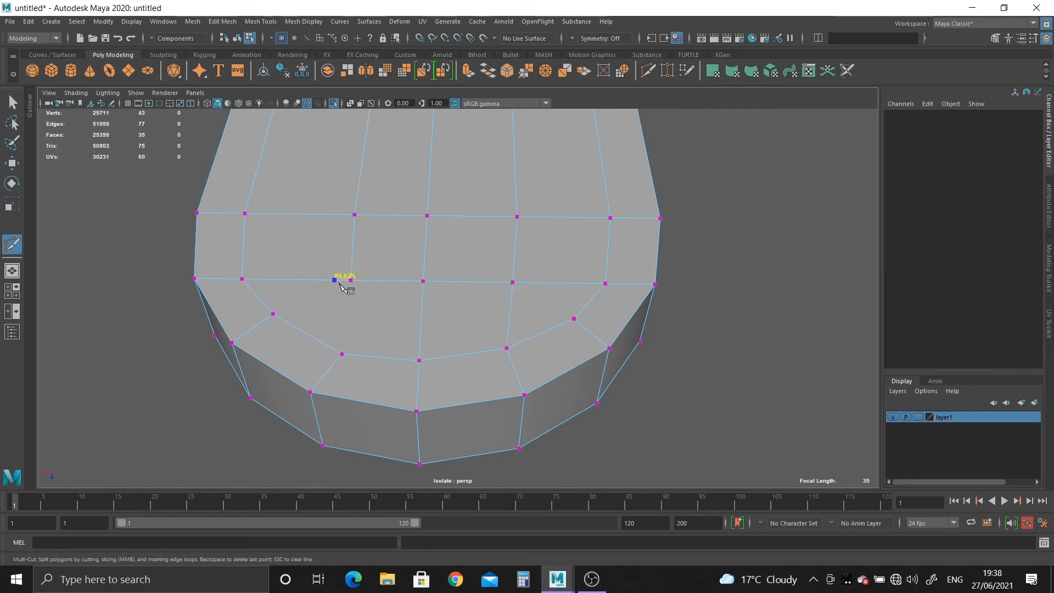
click(350, 281)
click(341, 354)
key(Return)
Step: Insert an edge loop around the tongue's side wall at about mid-height
scroll(427, 294, down, 3)
alt+drag(426, 295, 374, 298)
scroll(376, 297, up, 1)
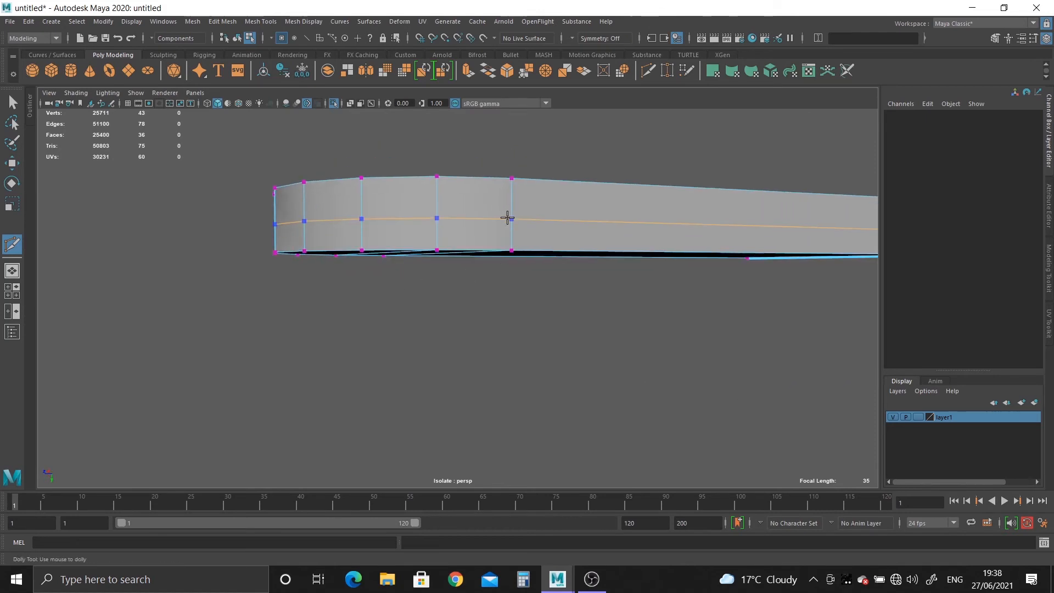
ctrl+click(508, 219)
Step: Delete the lower half of the tongue's side wall and all of its underside faces
click(11, 103)
right_drag(482, 206, 480, 235)
double_click(480, 236)
key(Delete)
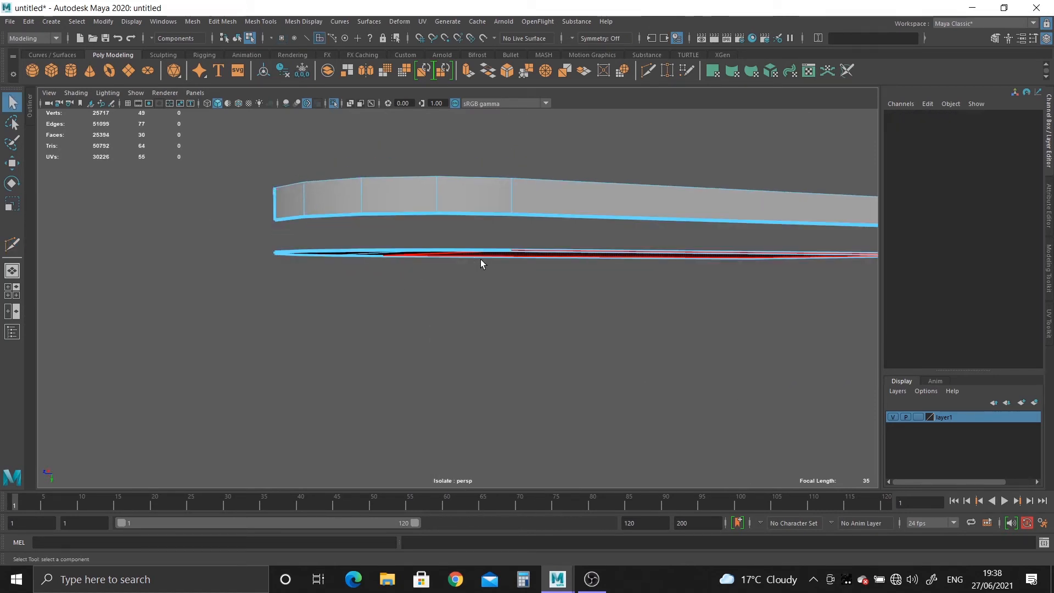
click(487, 256)
key(Delete)
right_drag(487, 214, 478, 241)
alt+drag(434, 249, 412, 227)
double_click(387, 241)
key(Delete)
Step: Move the tongue's pivot onto its lower open border at a side vertex
right_drag(487, 181, 521, 144)
alt+drag(529, 181, 553, 272)
key(w)
key(d)
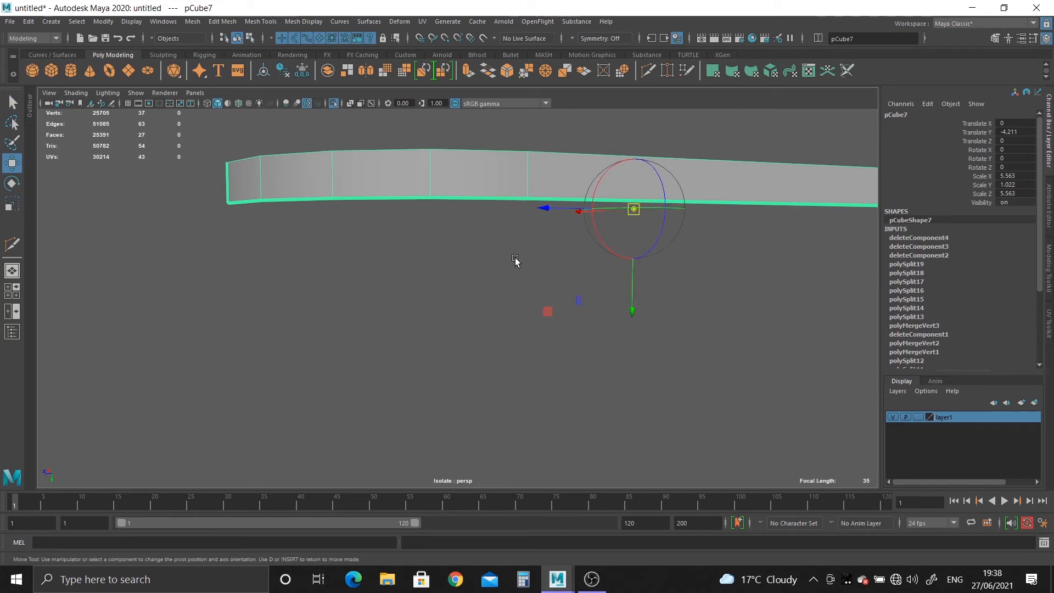
click(433, 199)
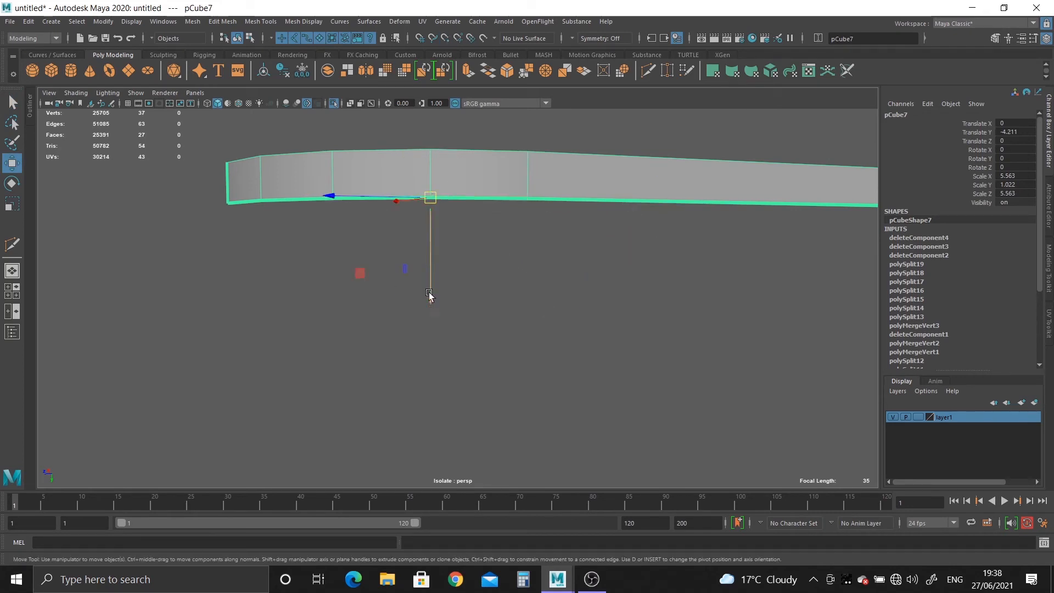
alt+drag(428, 242, 390, 277)
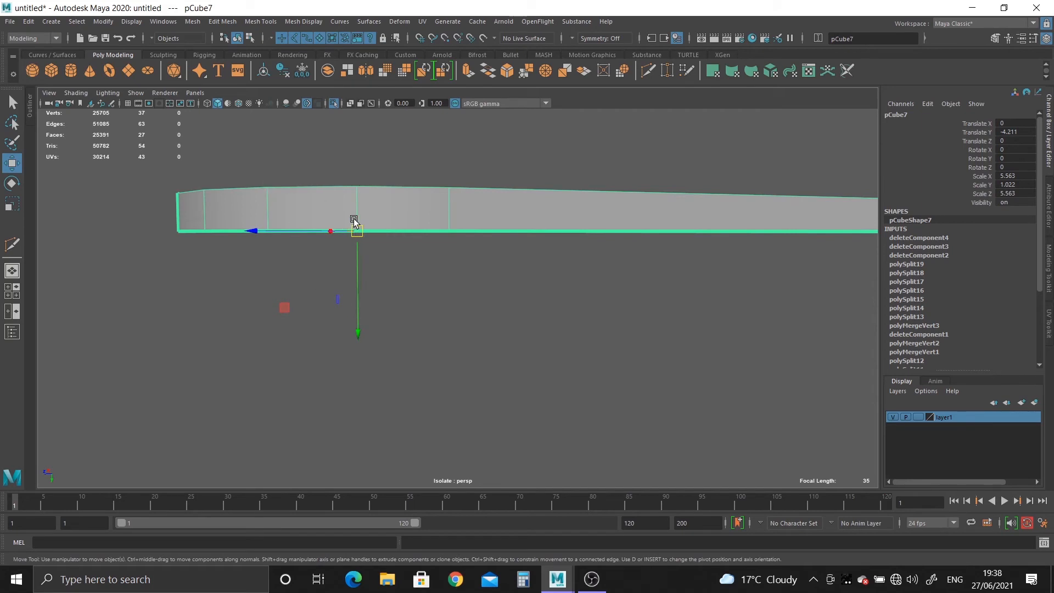
Step: Mirror the tongue's upper half with the axis position set to Object and the axis to Y, reversing the mirror direction
click(192, 21)
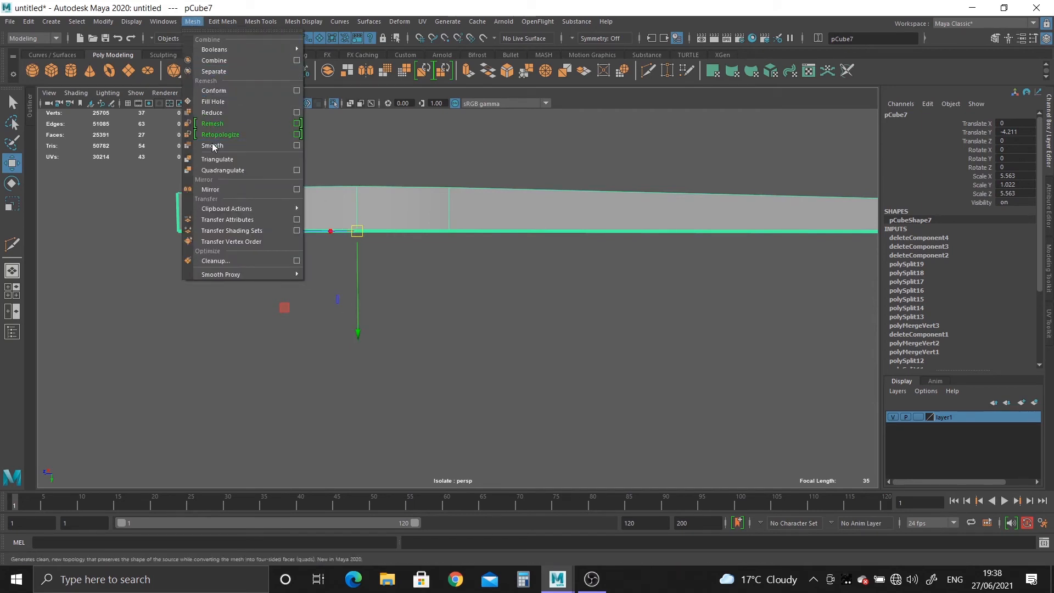
click(221, 189)
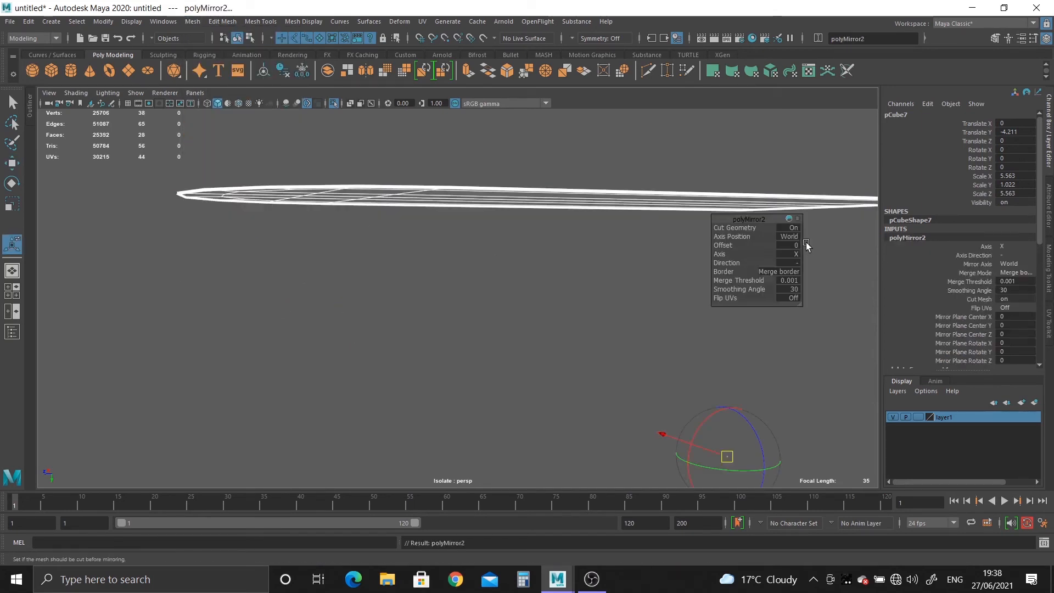
click(791, 236)
click(835, 255)
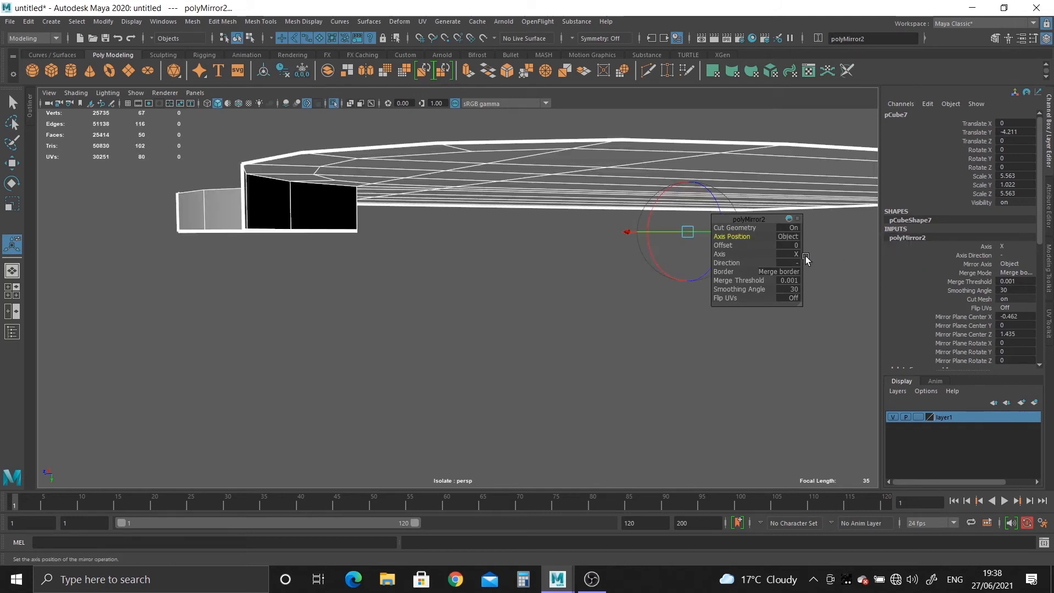
click(805, 256)
click(828, 269)
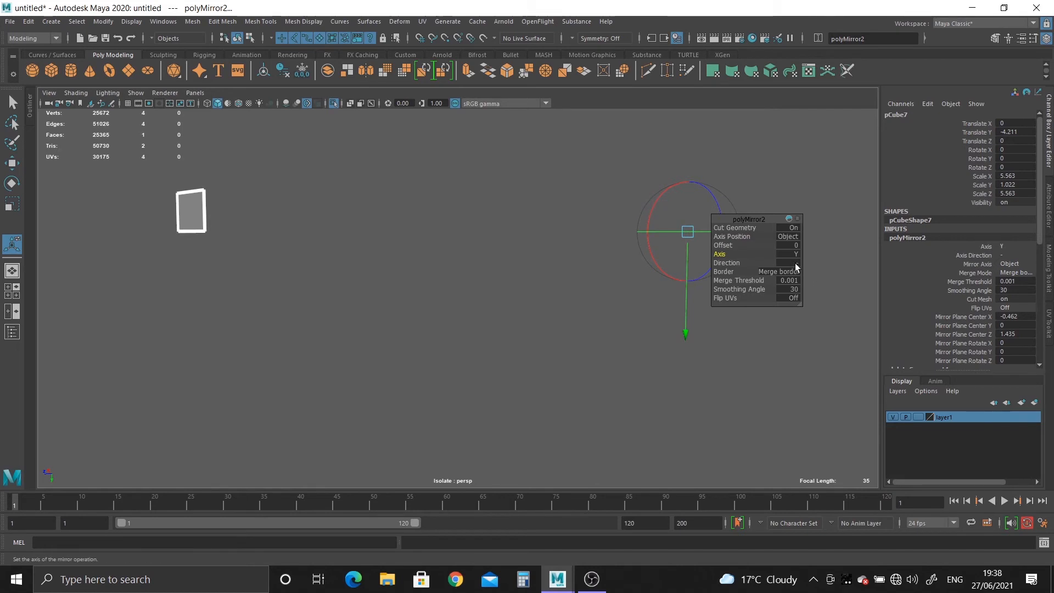
alt+drag(670, 313, 600, 299)
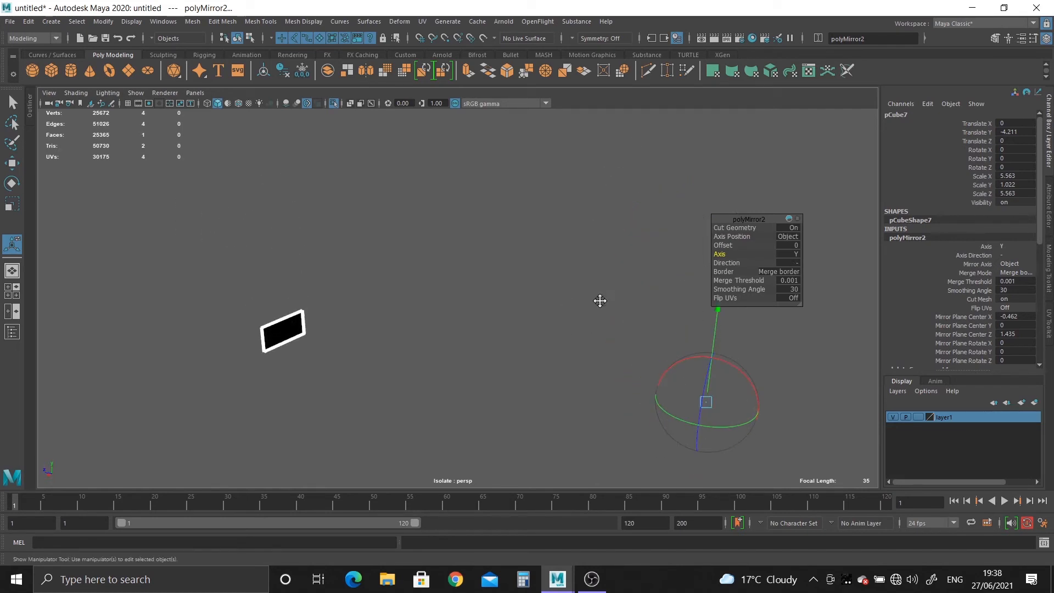
alt+middle_drag(600, 299, 468, 301)
alt+drag(575, 409, 577, 376)
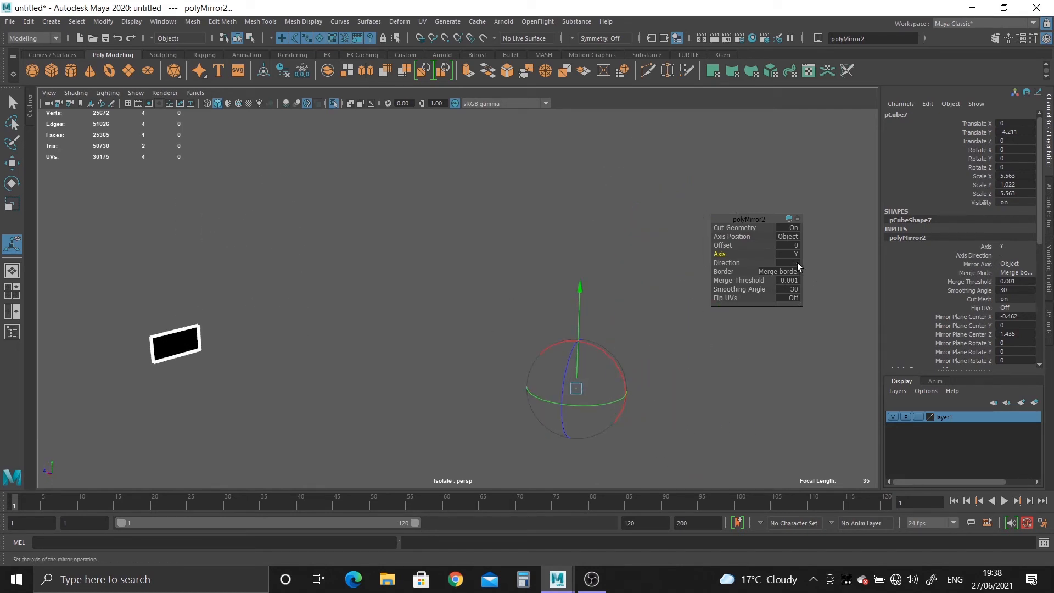
click(842, 272)
Step: Delete all faces on the half of the tongue that has the open gap at the tip
alt+drag(654, 331, 539, 356)
right_drag(575, 280, 631, 263)
alt+drag(640, 301, 554, 262)
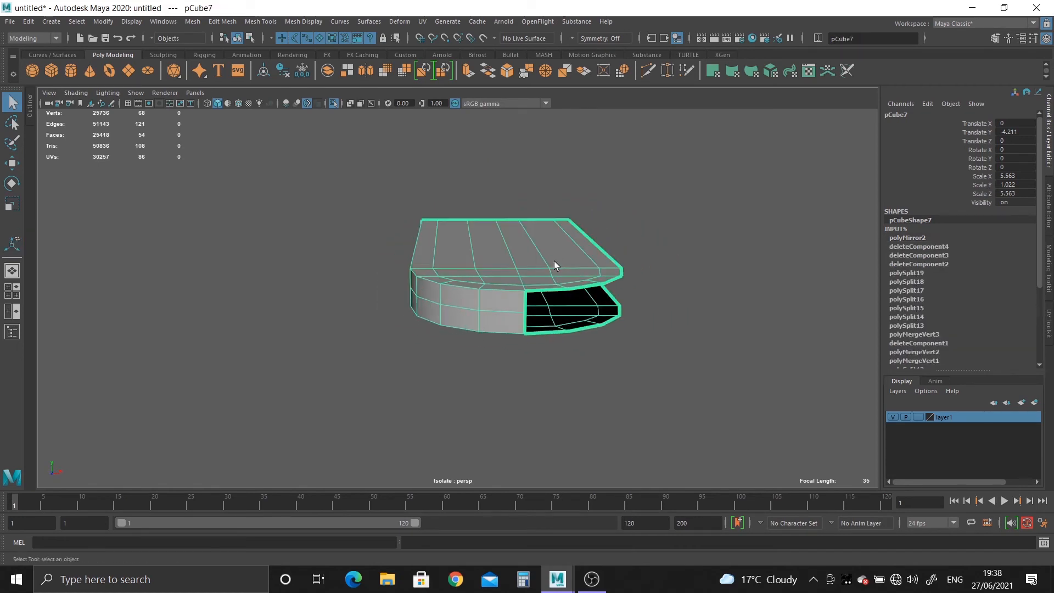
right_drag(549, 230, 557, 264)
mouse_move(610, 301)
alt+mouse_down()
mouse_move(577, 290)
mouse_move(601, 285)
alt+mouse_up()
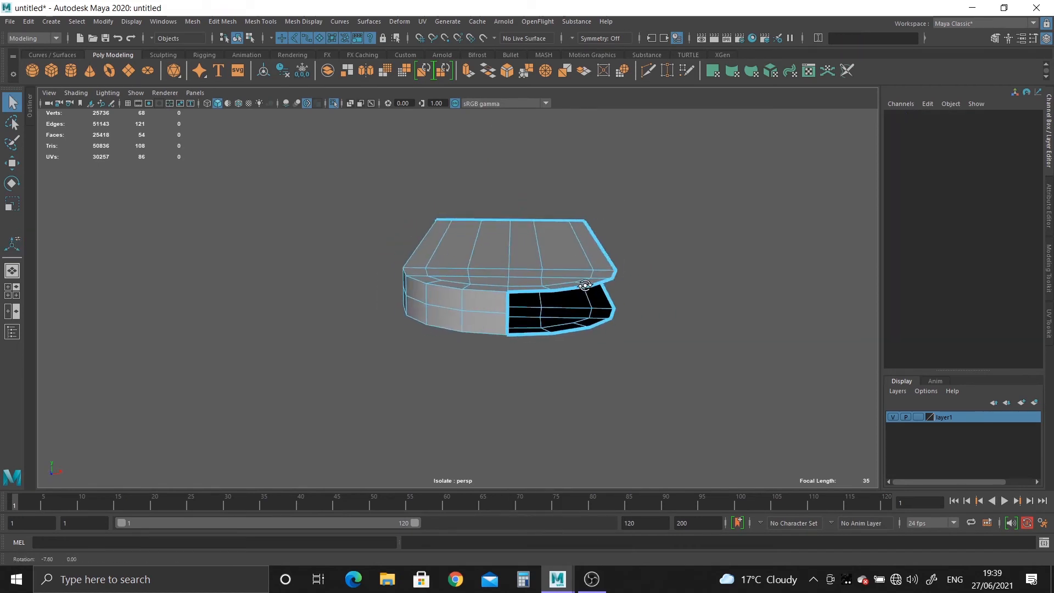
drag(516, 205, 687, 434)
key(Delete)
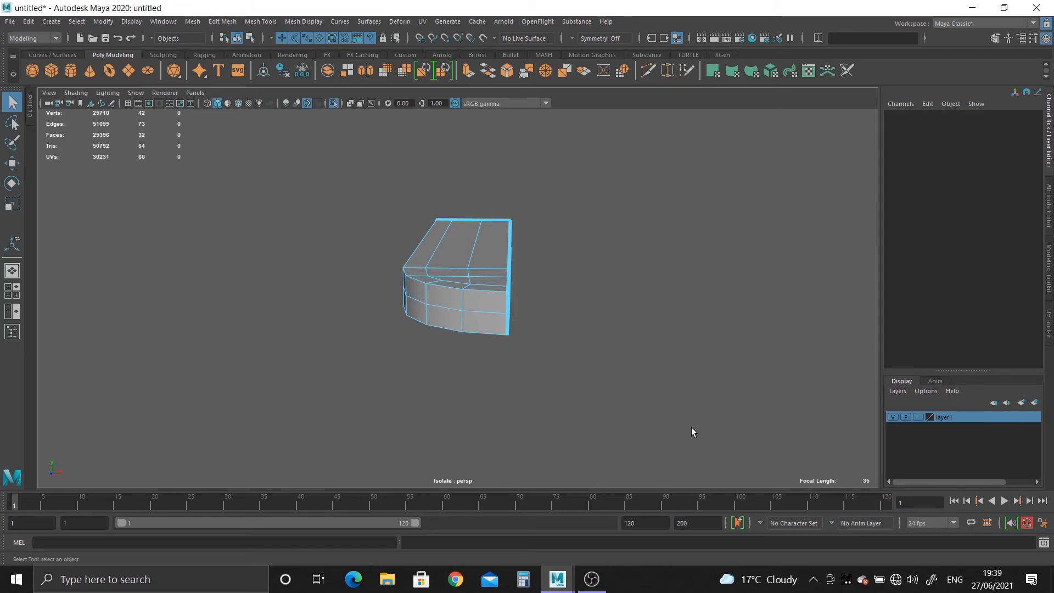
Step: Move the tongue half's pivot onto a vertex on its open centre border
right_drag(467, 263, 482, 239)
key(w)
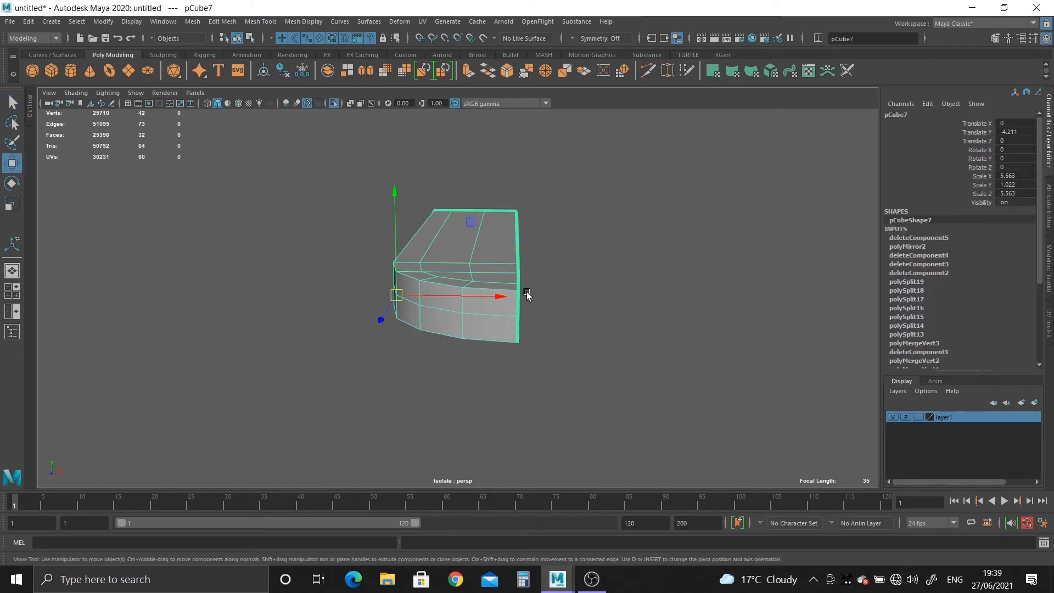
alt+drag(527, 295, 516, 310)
key(d)
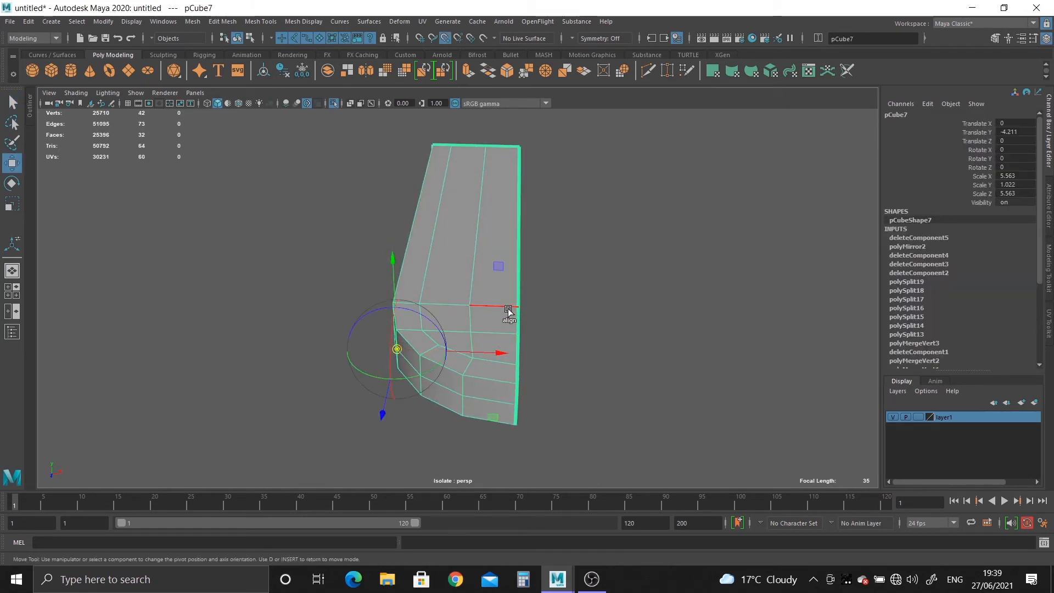
click(518, 308)
alt+drag(650, 412, 638, 376)
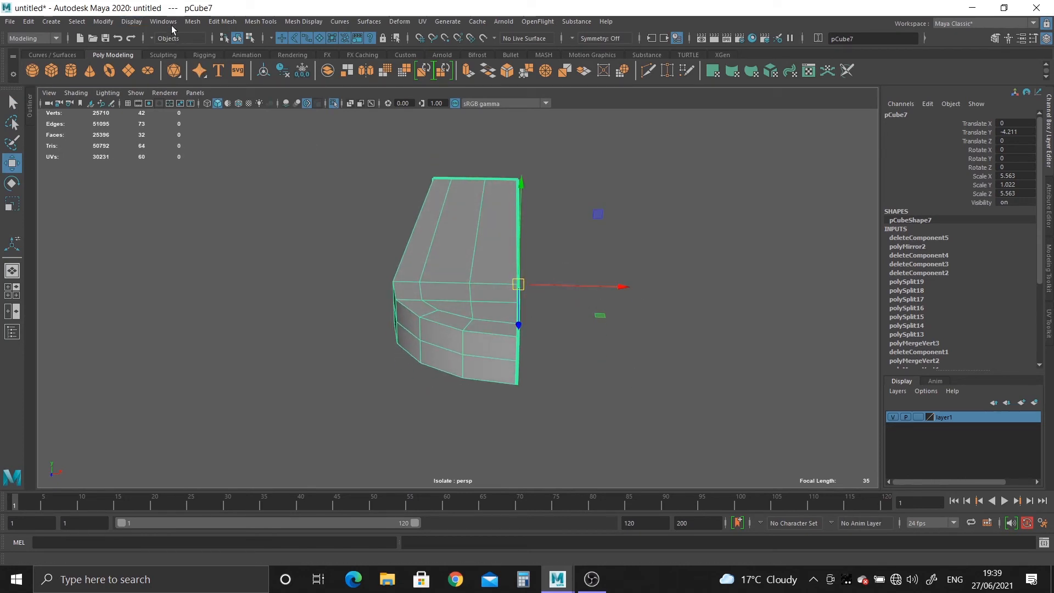
Step: Mirror the tongue half across the world X axis with the direction set to +
click(192, 22)
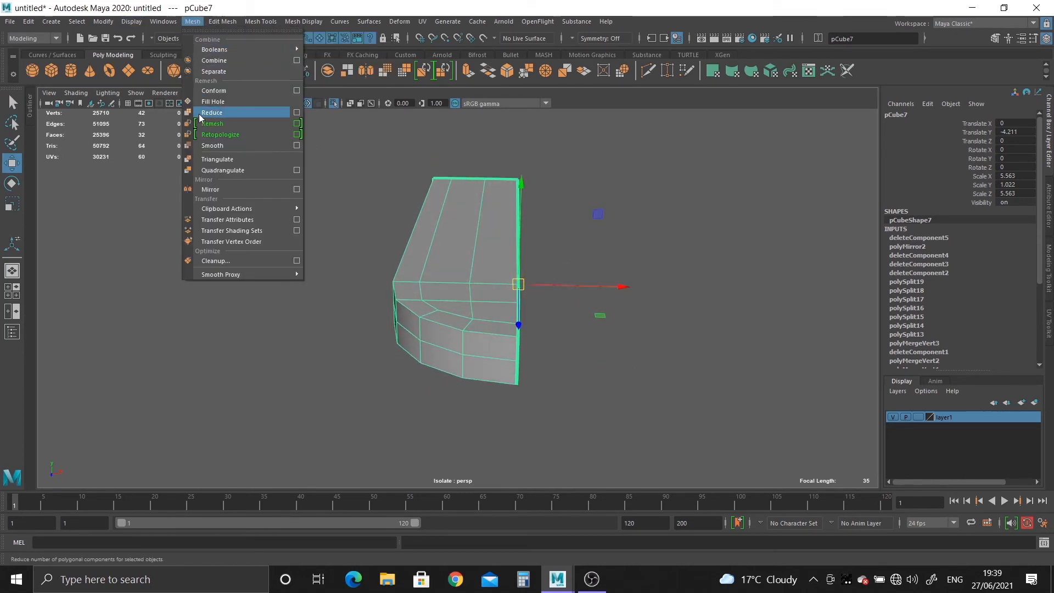
click(211, 189)
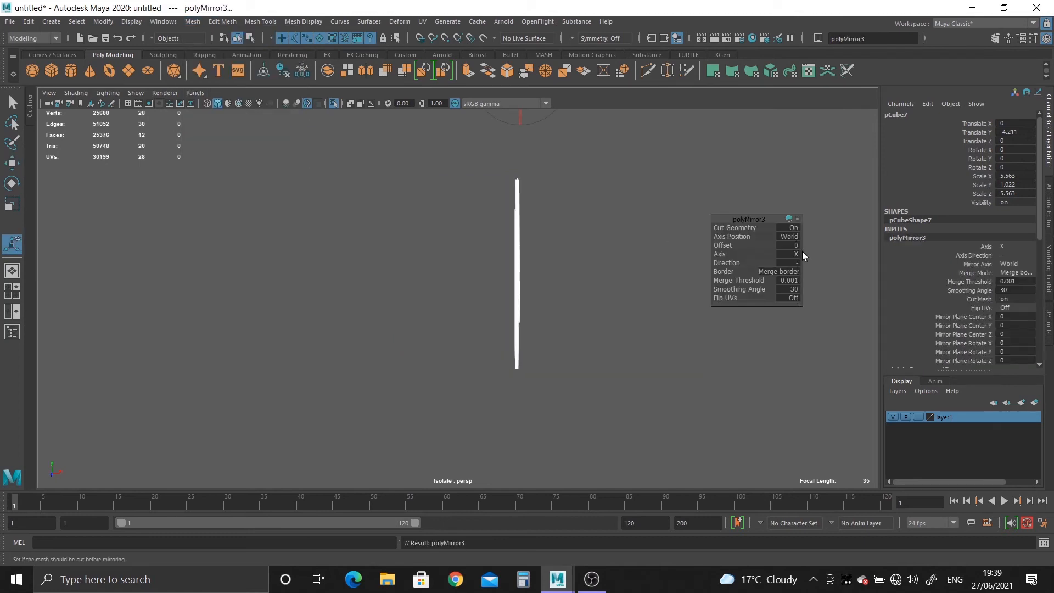
click(798, 262)
click(825, 268)
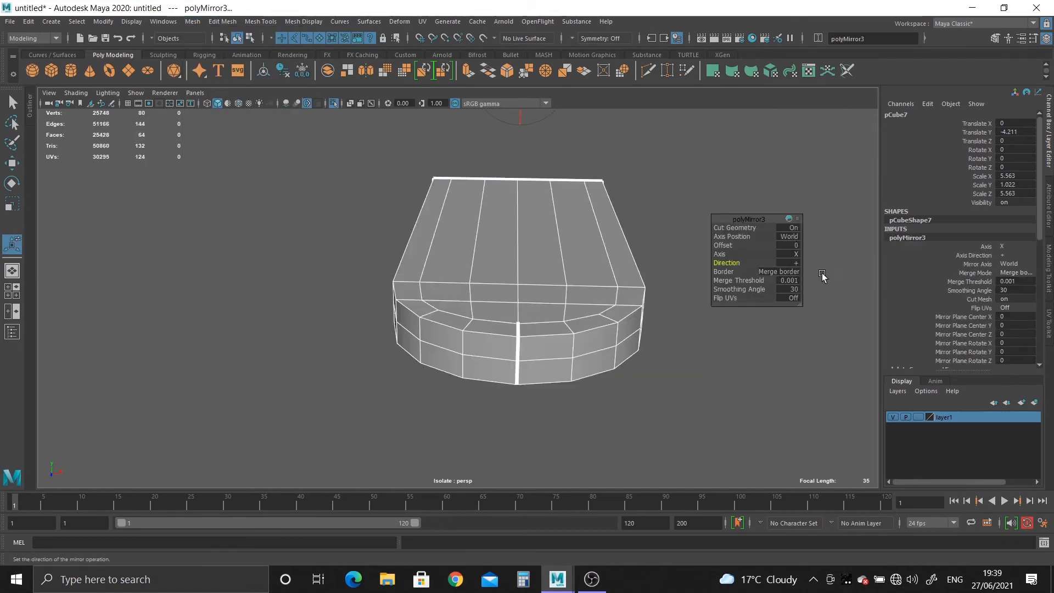
Step: Examine the mirrored centre seam at the tongue's tip for doubled, unmerged vertices
alt+right_drag(515, 252, 565, 370)
alt+drag(565, 370, 514, 322)
alt+middle_drag(513, 322, 514, 253)
alt+drag(514, 253, 521, 307)
alt+middle_drag(522, 307, 536, 209)
scroll(536, 210, up, 2)
right_drag(478, 224, 370, 187)
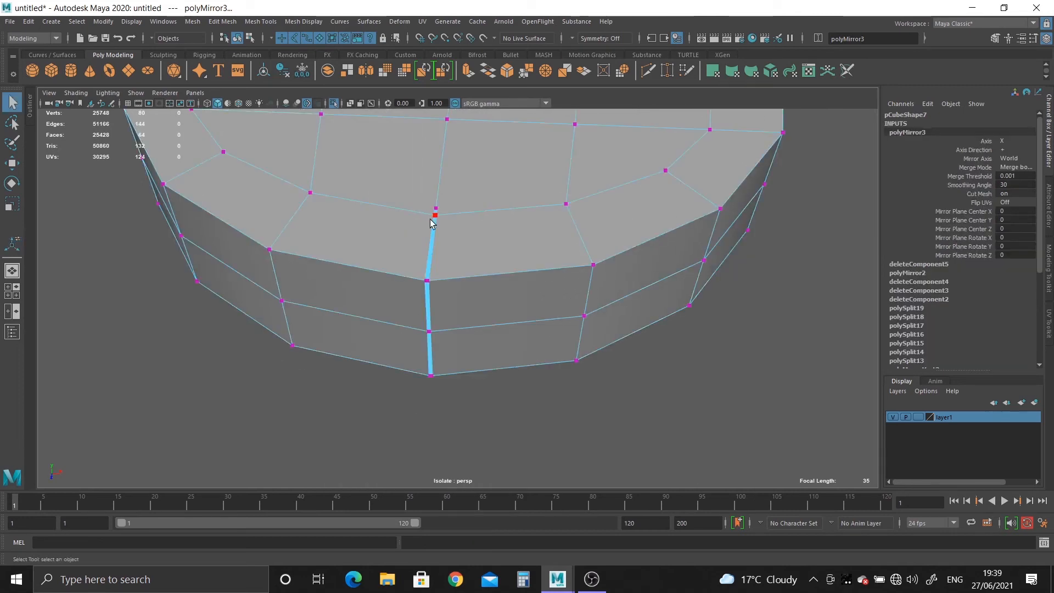
scroll(444, 264, up, 2)
scroll(444, 264, up, 2)
Step: Undo the X mirror and the pivot move on the tongue half
key(ctrl+z)
key(ctrl+z)
key(ctrl+z)
key(ctrl+z)
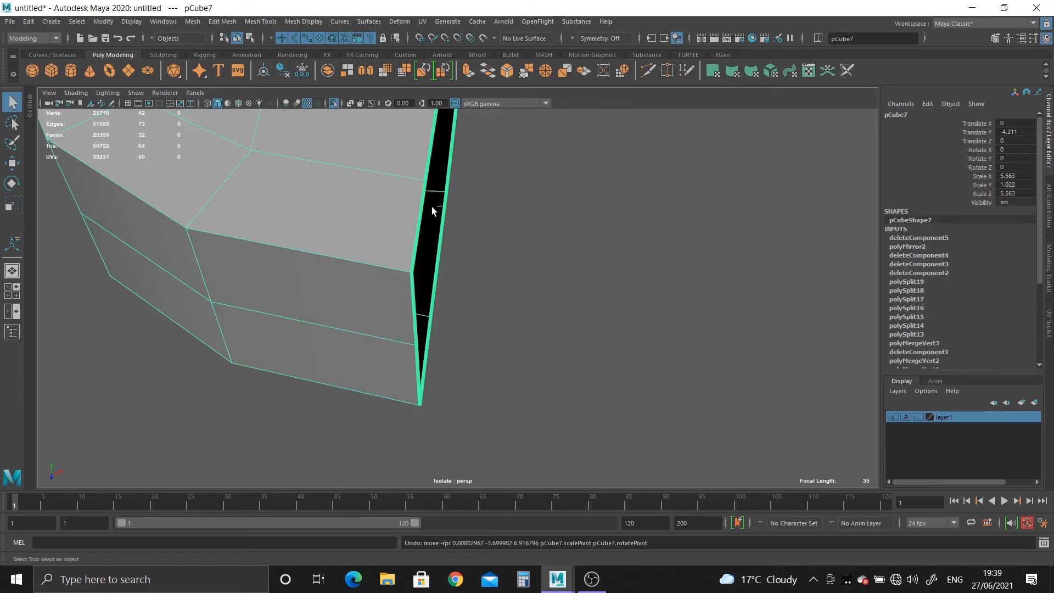
Step: Try merging two vertices on the open centre border near the tongue's tip, and undo the merge
right_drag(411, 193, 401, 167)
click(433, 192)
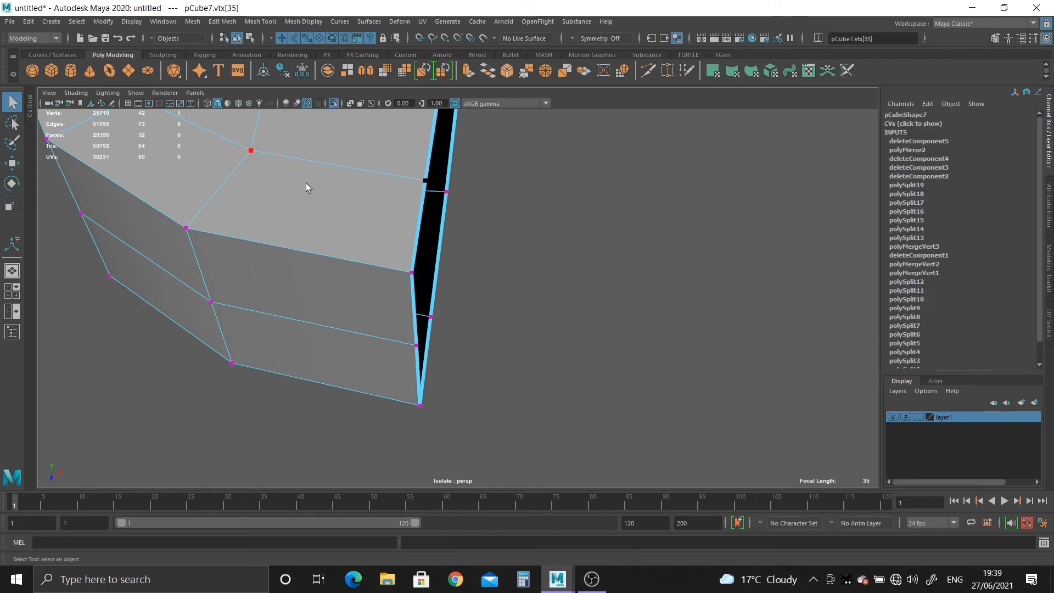
alt+drag(461, 263, 418, 236)
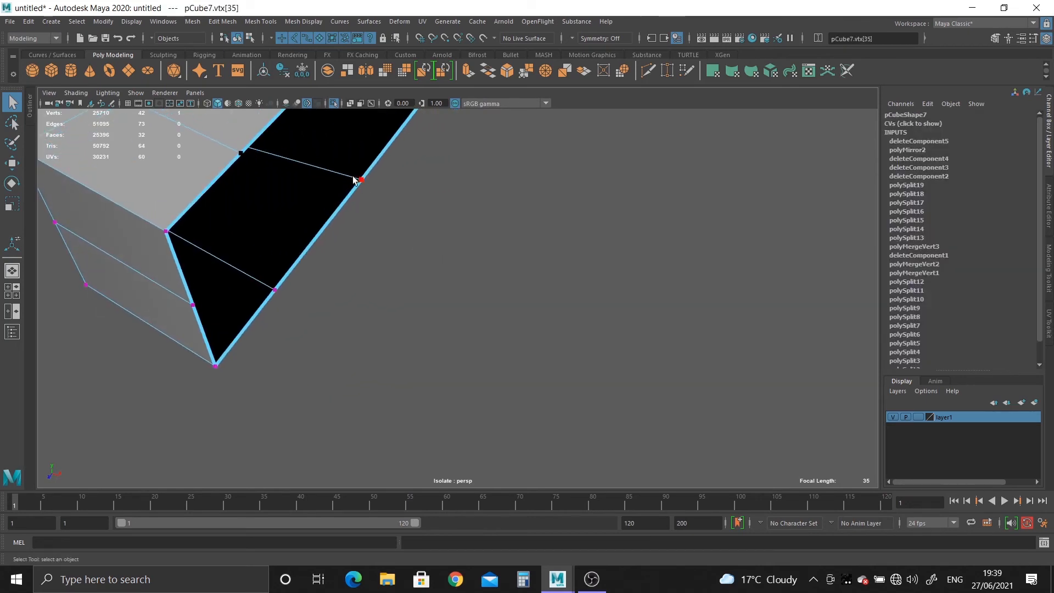
click(257, 262)
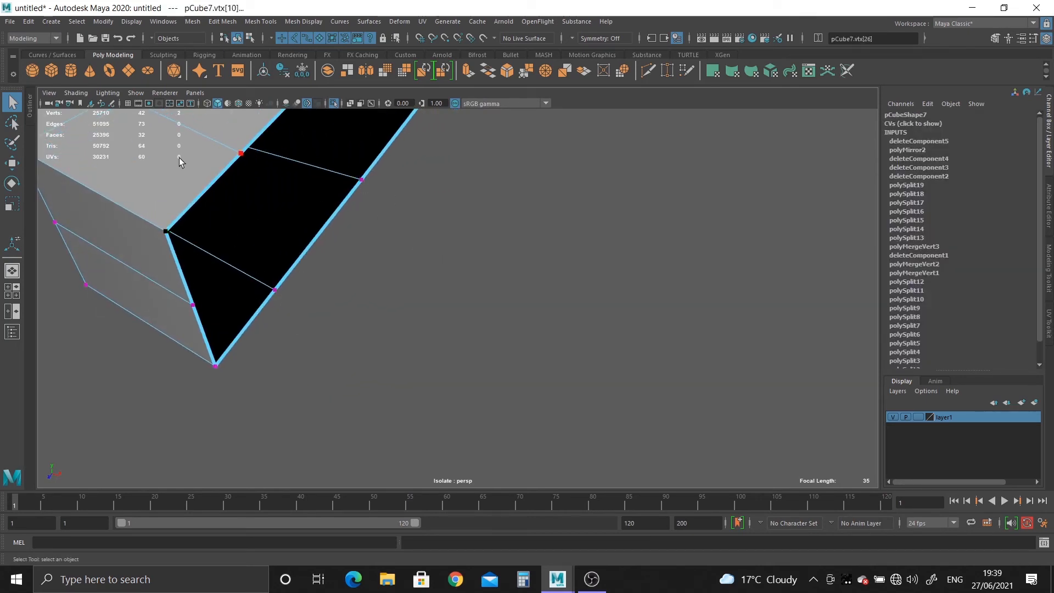
alt+drag(178, 184, 350, 232)
shift+right_drag(351, 232, 416, 176)
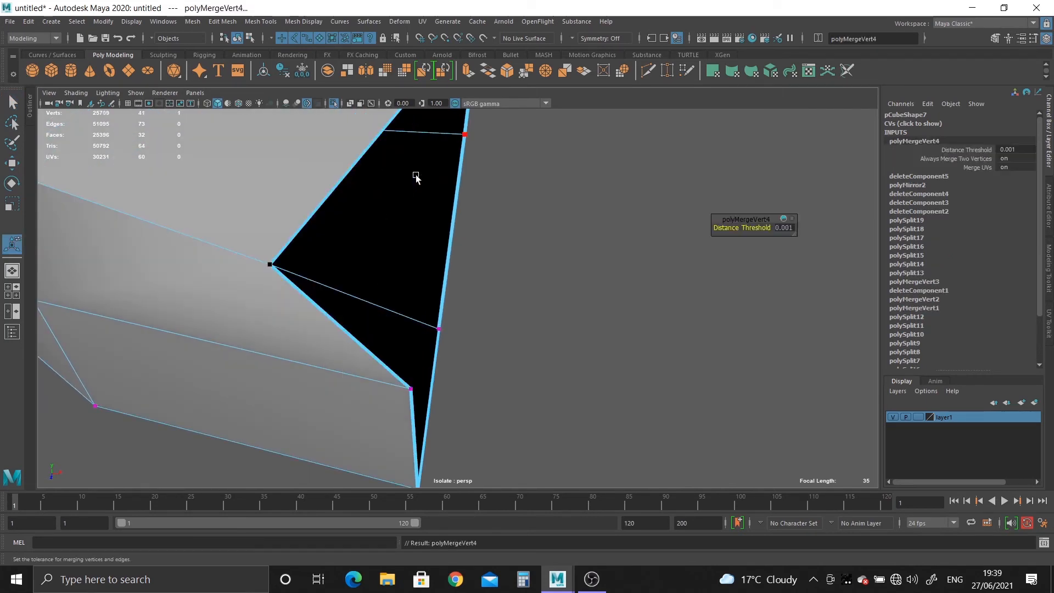
alt+drag(511, 394, 468, 291)
key(ctrl+z)
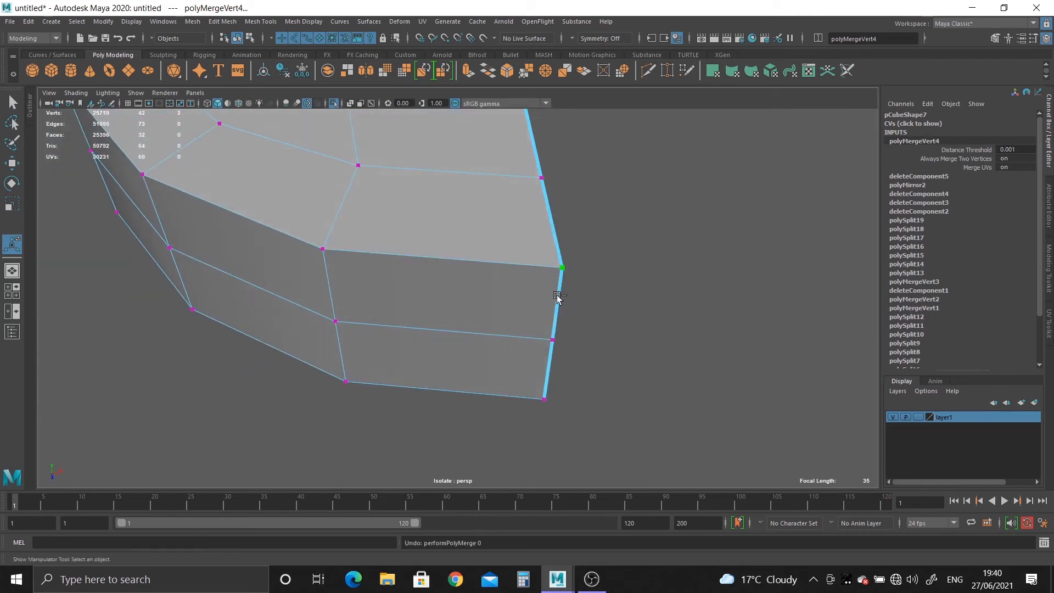
Step: Inspect the individual centre-border vertices at the tongue's tip for duplicates, using the vertex count
alt+right_drag(584, 313, 638, 366)
alt+middle_drag(638, 367, 595, 374)
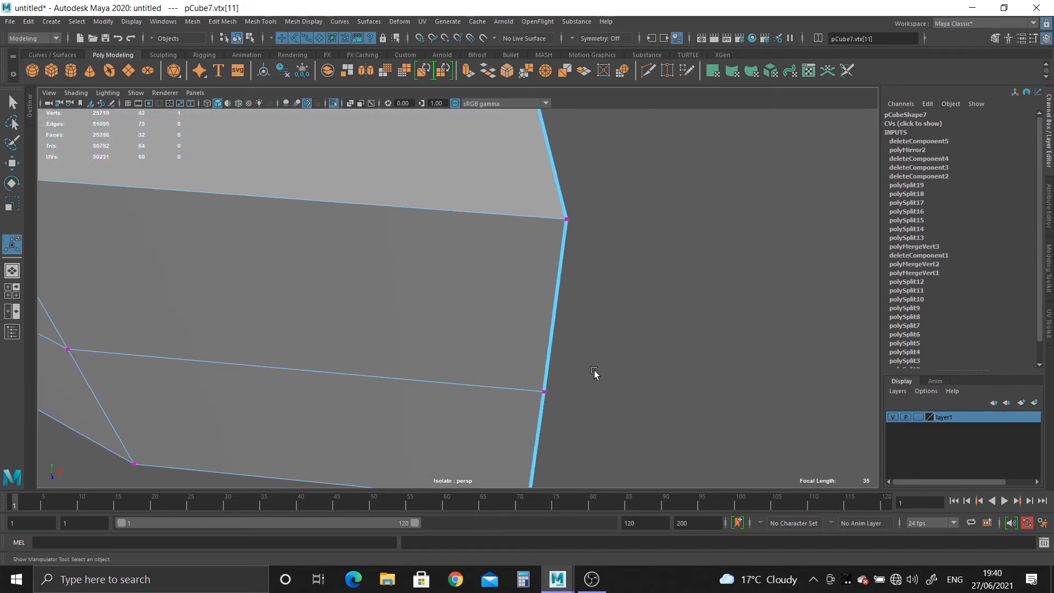
alt+right_drag(596, 374, 602, 379)
alt+middle_drag(603, 379, 605, 389)
alt+right_drag(605, 389, 632, 356)
right_click(653, 235)
key(q)
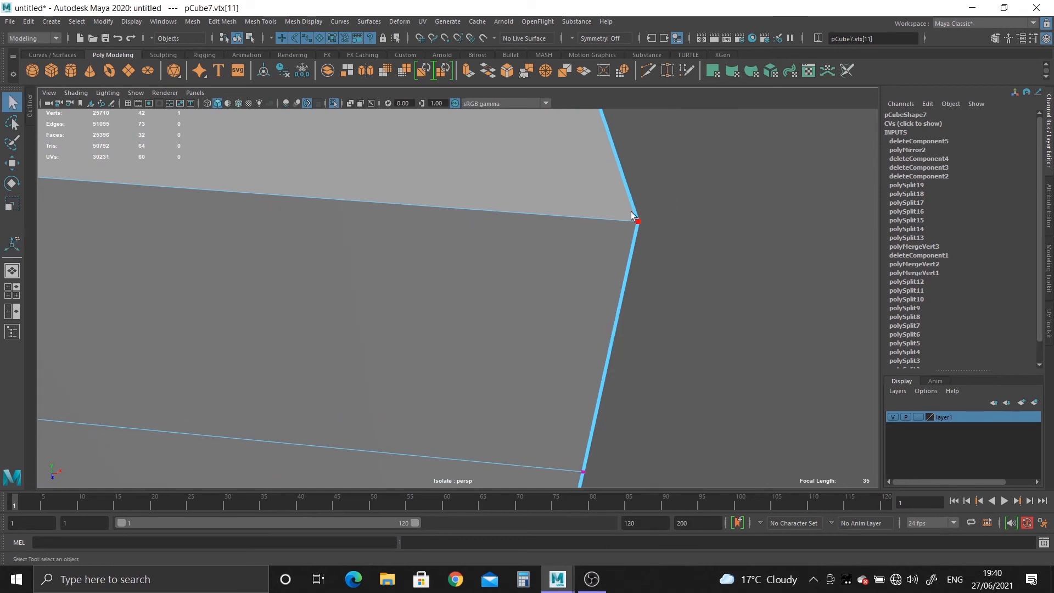
alt+drag(261, 202, 444, 348)
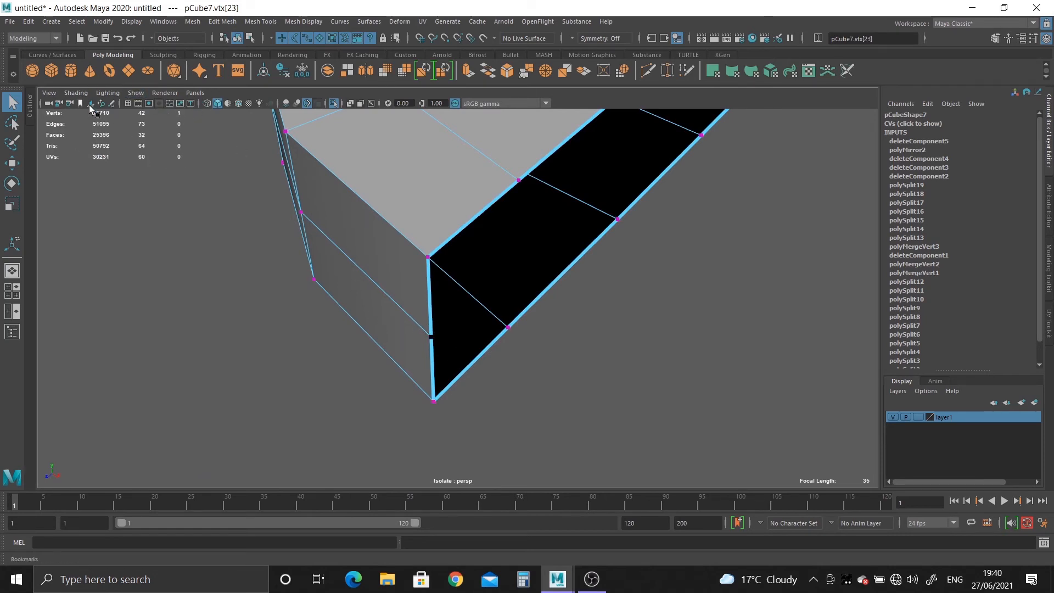
Step: Look up the Poly Count option among the heads-up display settings
click(133, 22)
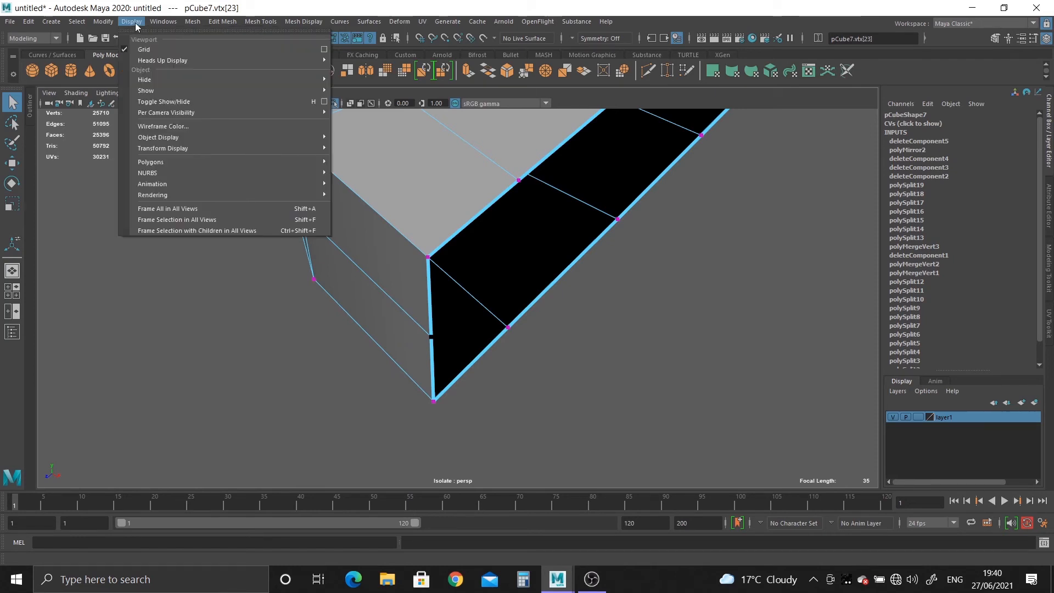
mouse_move(182, 162)
mouse_move(203, 58)
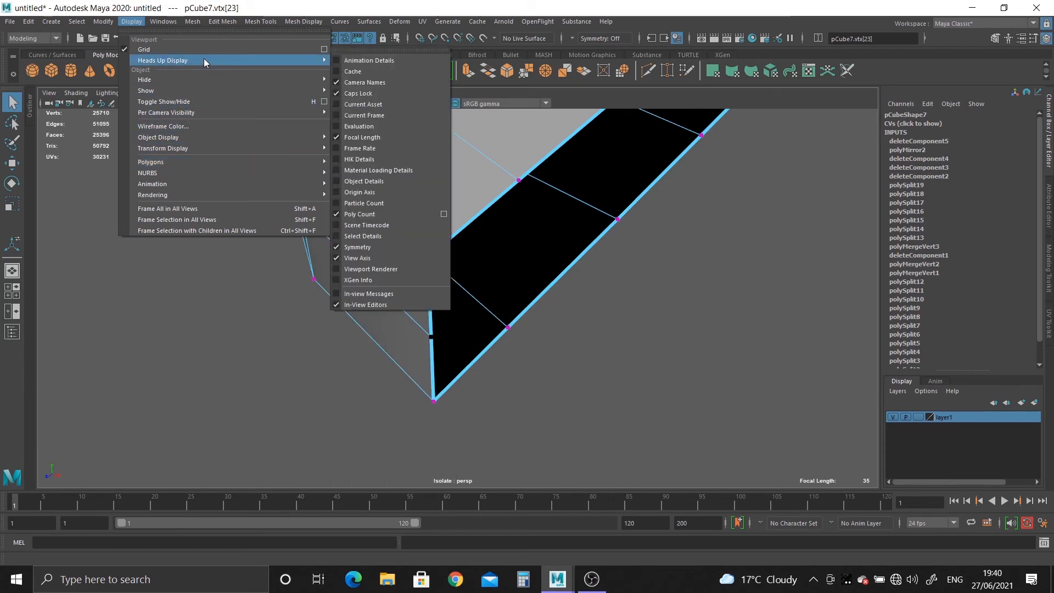
click(371, 214)
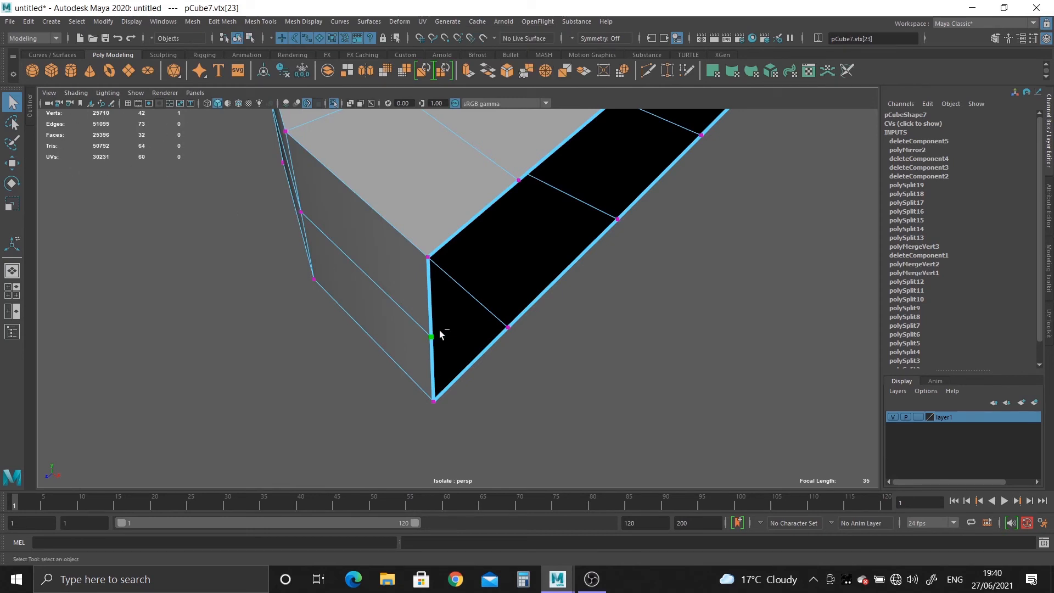
Step: Try mirroring the tongue half in the + direction of world X once more, check the seam, and undo it
alt+drag(440, 334, 371, 185)
key(F8)
key(w)
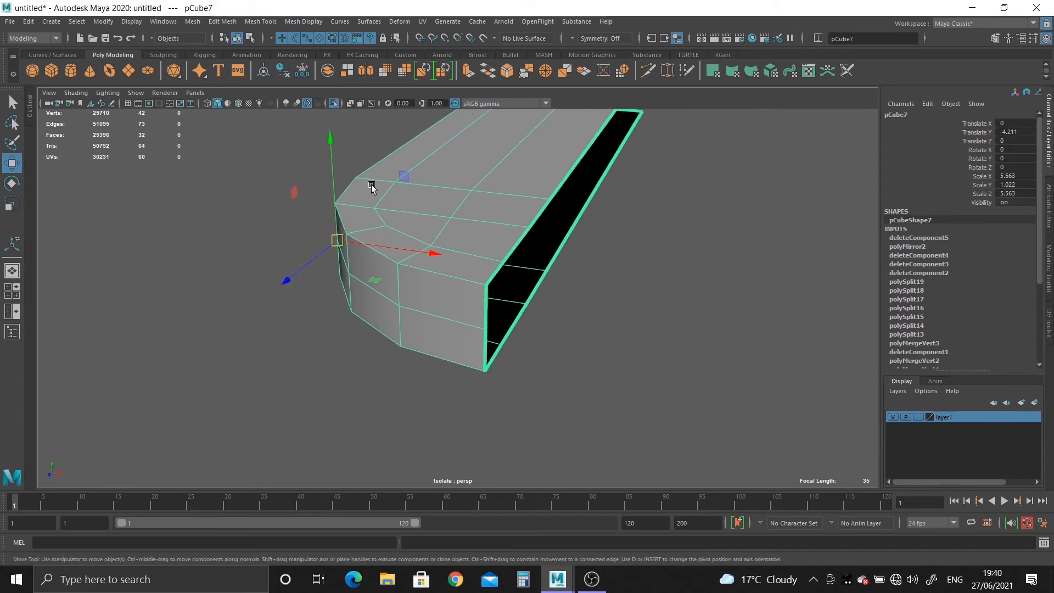
click(194, 22)
click(222, 188)
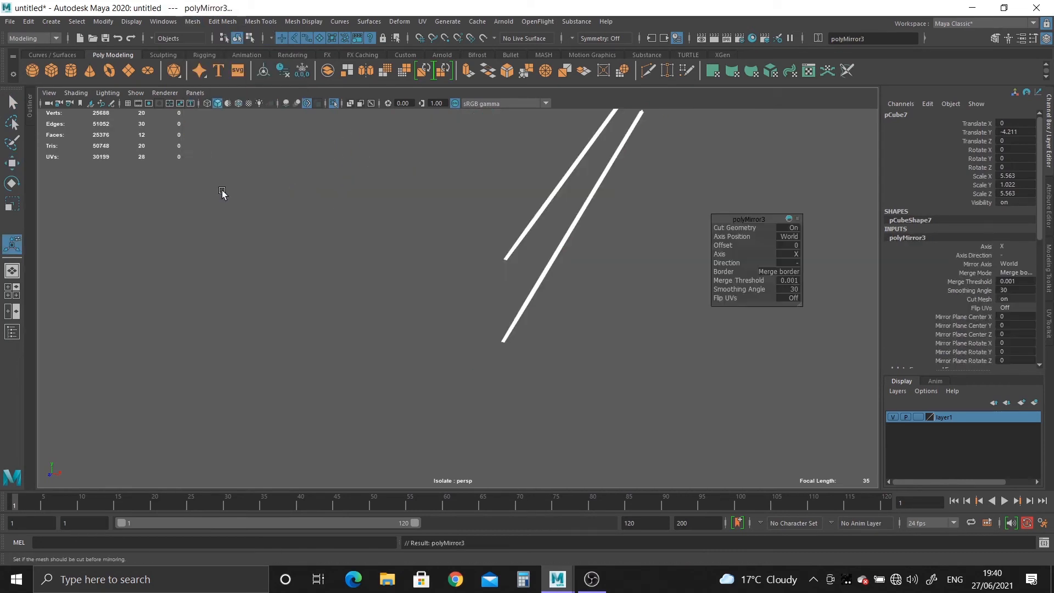
click(796, 265)
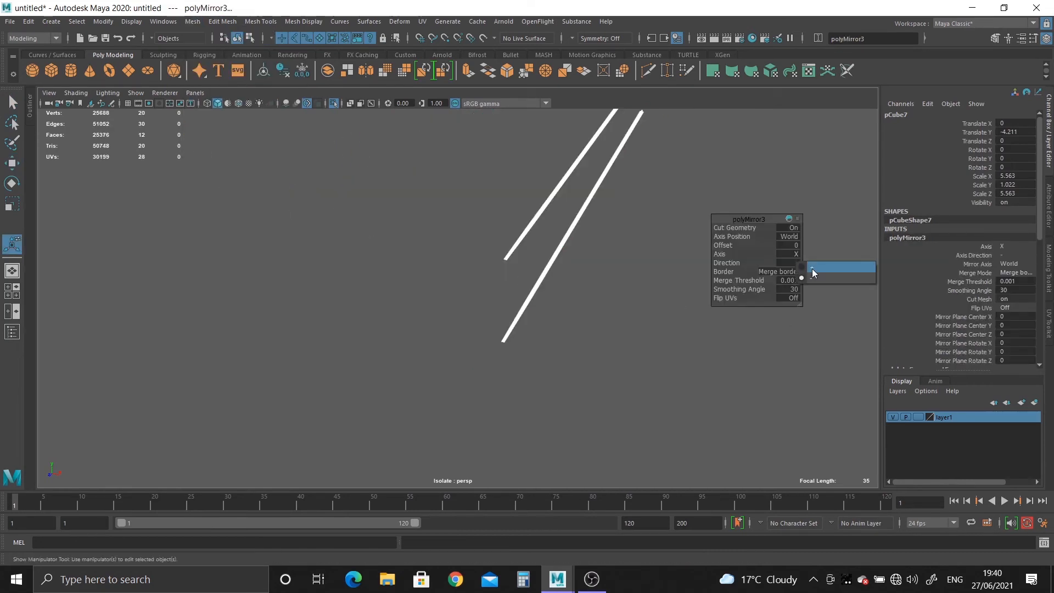
click(816, 274)
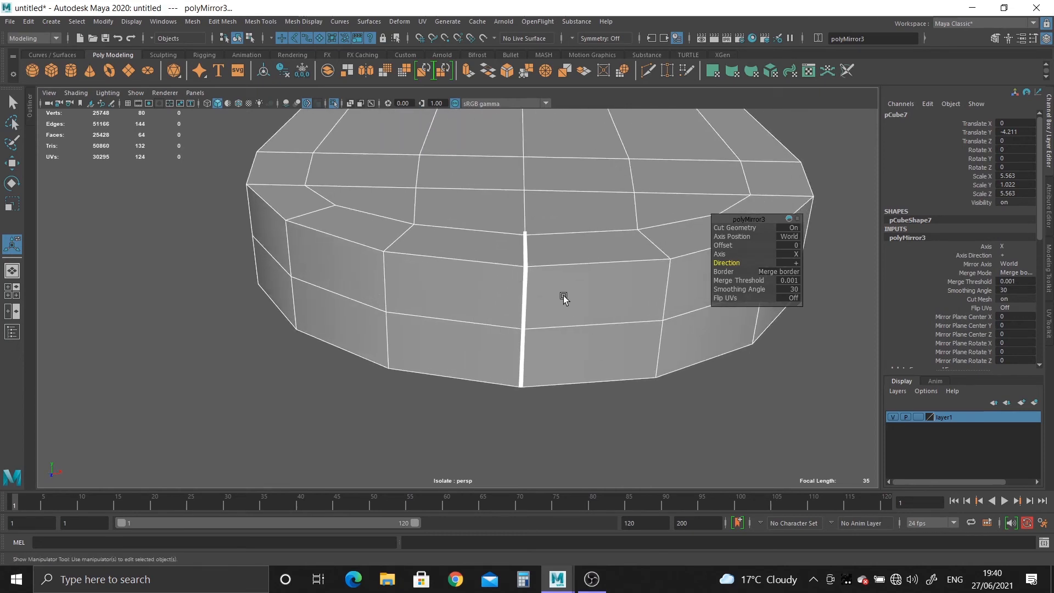
key(ctrl+z)
Step: Check the open centre-border vertices around the tongue's tip for overlapping points by selecting them
right_click(496, 236)
click(443, 235)
alt+drag(442, 235, 465, 281)
drag(583, 231, 581, 229)
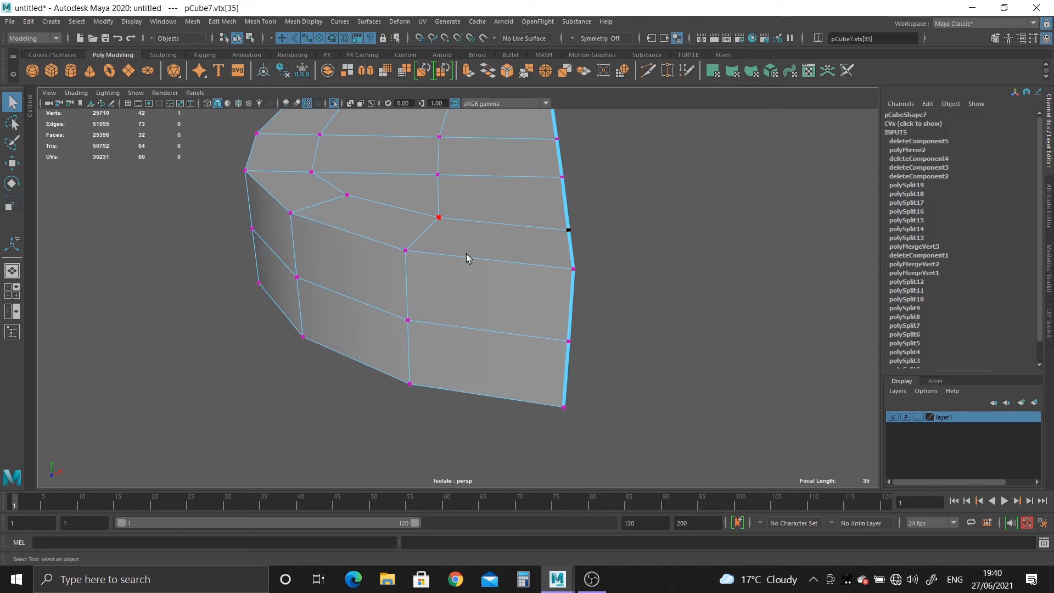
alt+drag(579, 320, 390, 254)
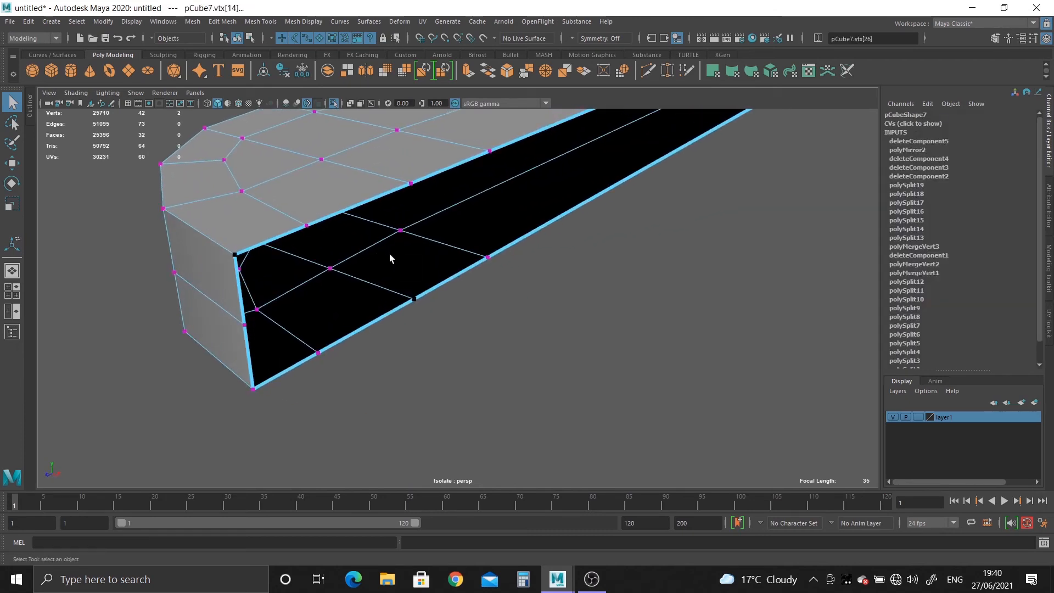
alt+middle_drag(390, 254, 426, 255)
drag(421, 280, 462, 322)
alt+middle_drag(439, 315, 510, 315)
scroll(451, 342, up, 1)
right_click(397, 209)
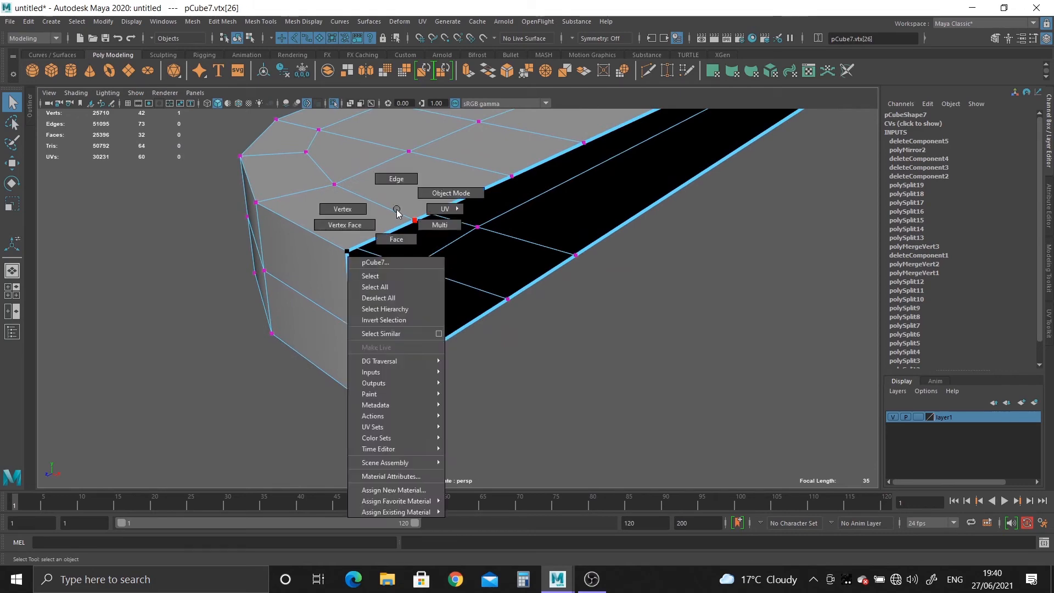
alt+drag(395, 275, 439, 285)
Step: Merge all the vertices along the tongue's open centre border, selected in the front view, at a 0.001 threshold, and return to object mode
key(space)
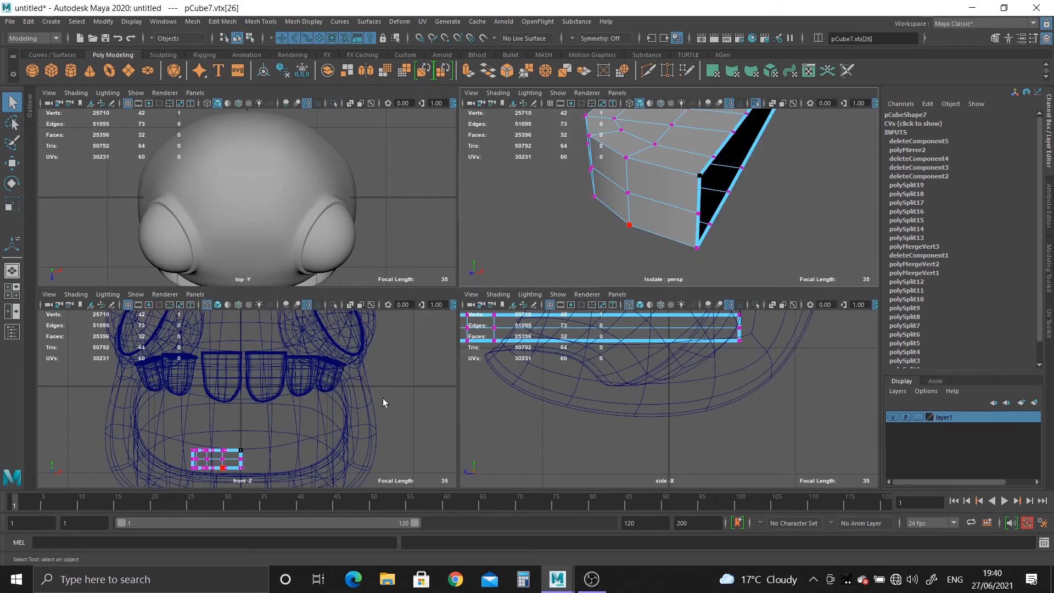
key(space)
alt+right_drag(566, 360, 423, 250)
key(space)
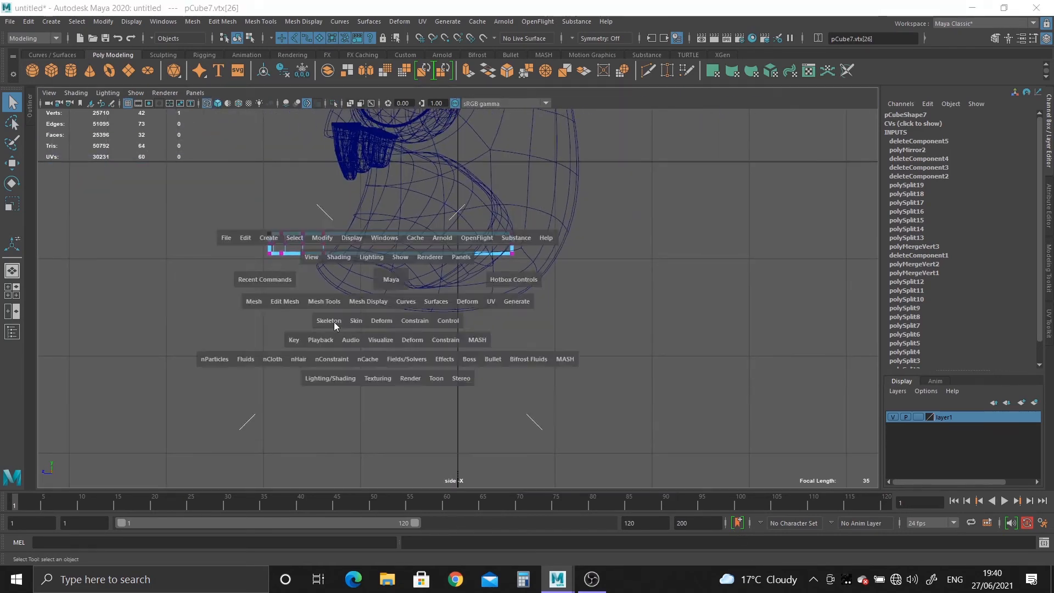
key(space)
alt+middle_drag(332, 315, 365, 314)
alt+right_drag(365, 314, 435, 364)
alt+middle_drag(435, 363, 435, 232)
alt+right_drag(435, 232, 719, 451)
alt+middle_drag(667, 378, 605, 378)
alt+right_drag(605, 378, 687, 385)
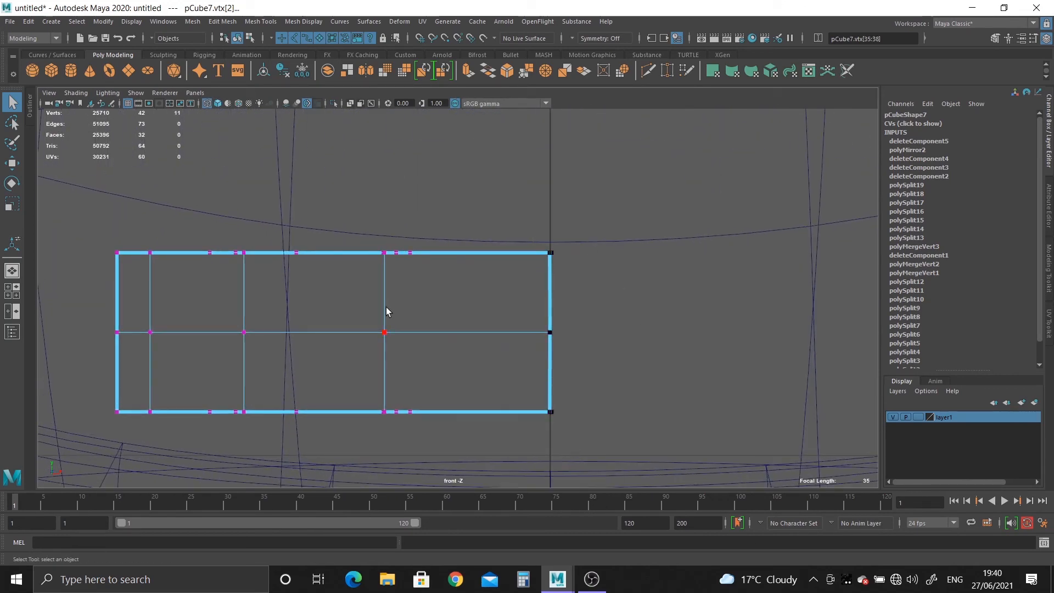
key(space)
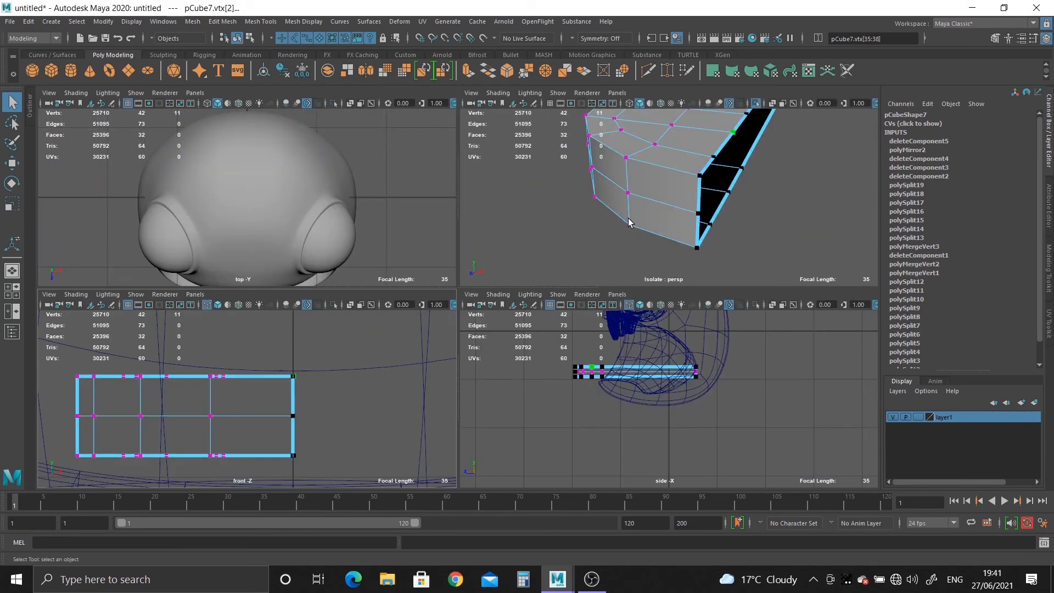
key(space)
alt+drag(562, 267, 597, 236)
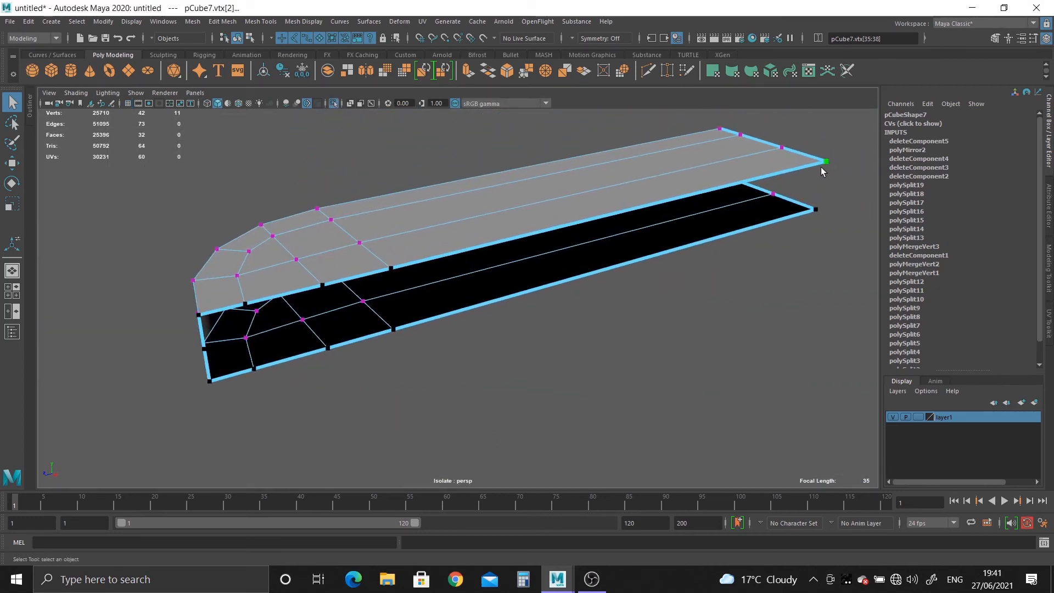
alt+middle_drag(357, 287, 546, 295)
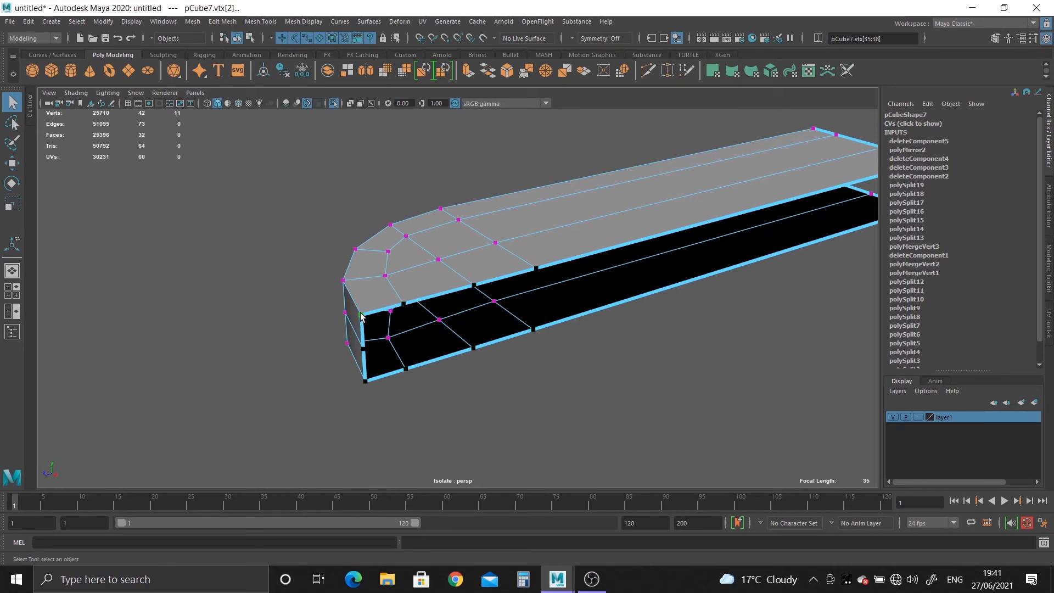
alt+drag(372, 370, 564, 383)
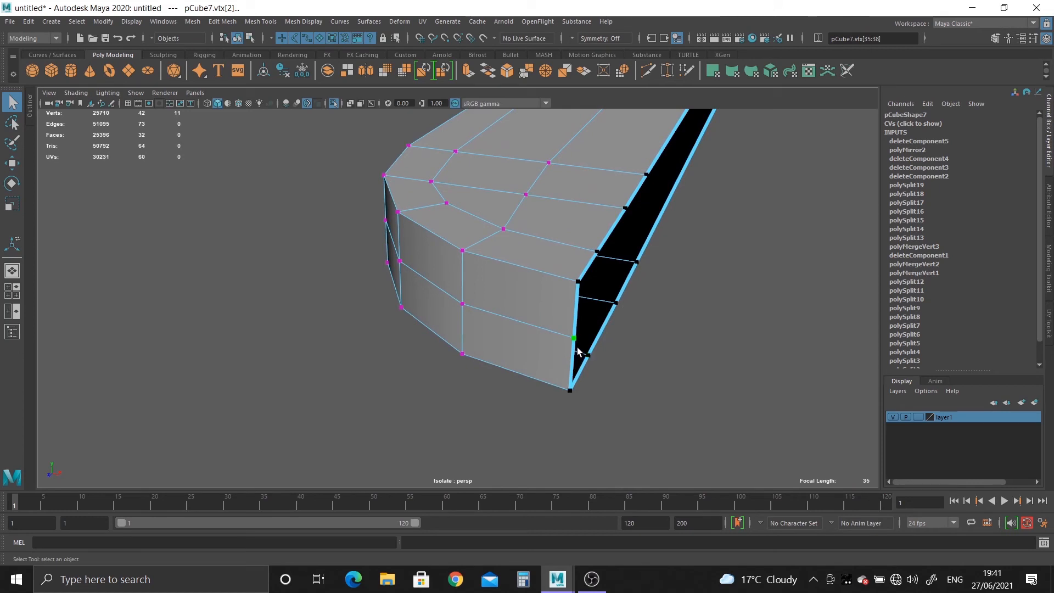
shift+right_click(567, 323)
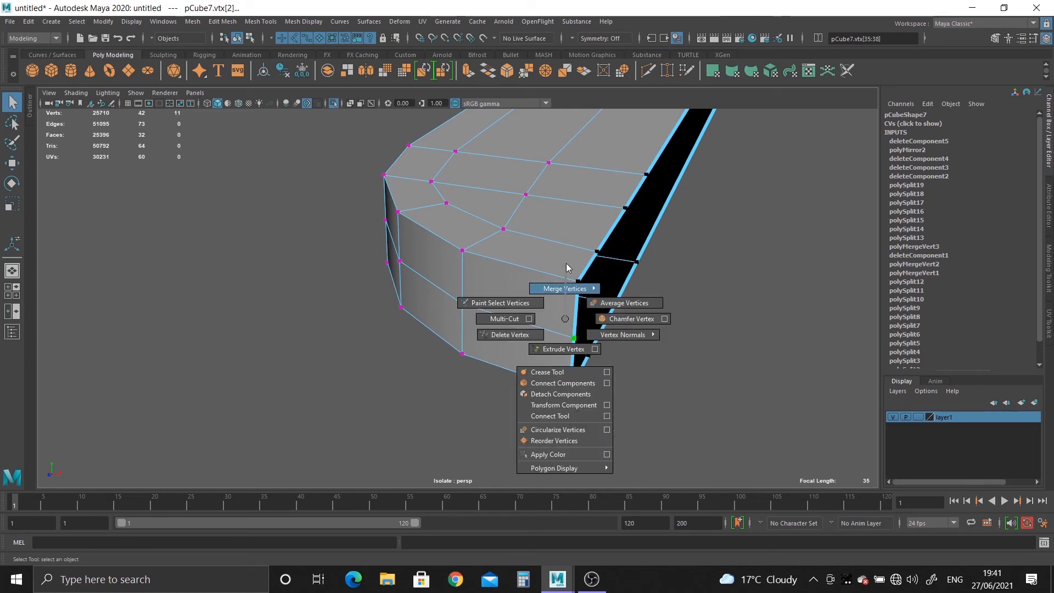
shift+right_drag(569, 267, 652, 268)
right_drag(514, 269, 581, 245)
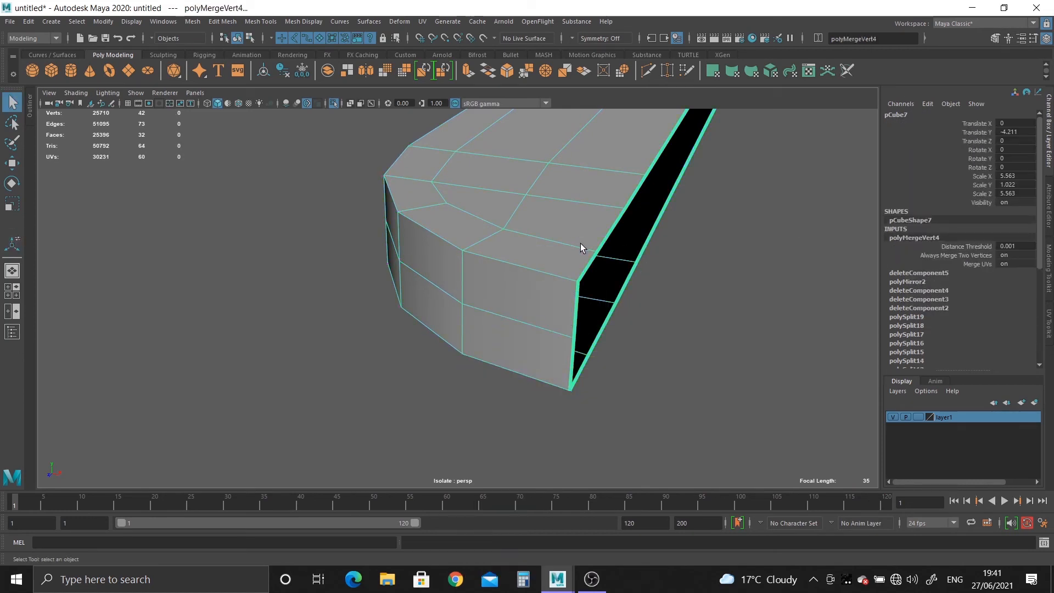
Step: Try snapping the tongue's open centre-border vertices horizontally to the centre line in the front view, and undo it
right_drag(551, 280, 497, 280)
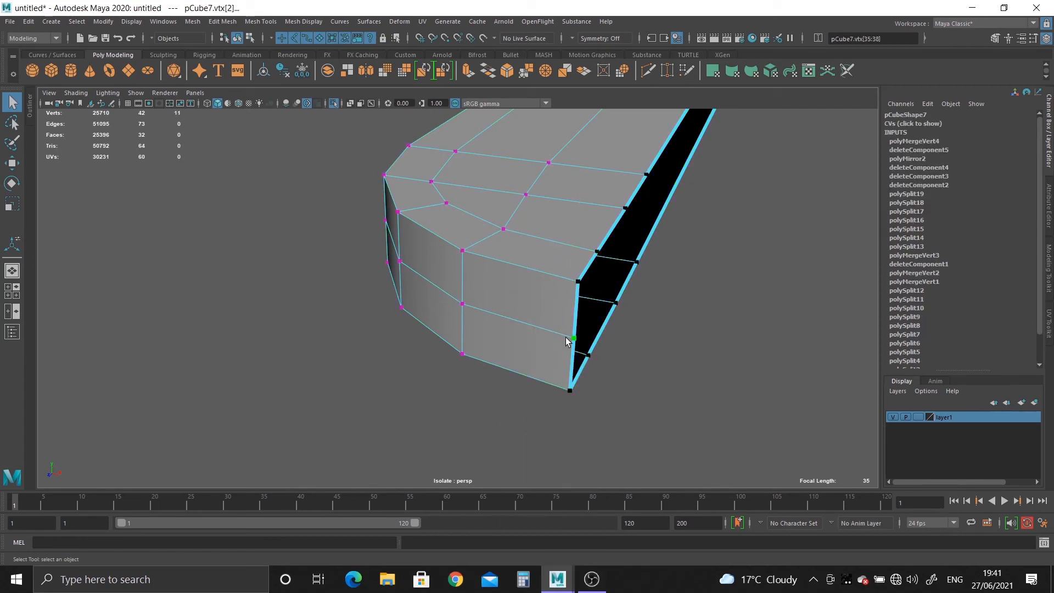
alt+right_drag(576, 366, 474, 290)
alt+drag(474, 290, 524, 278)
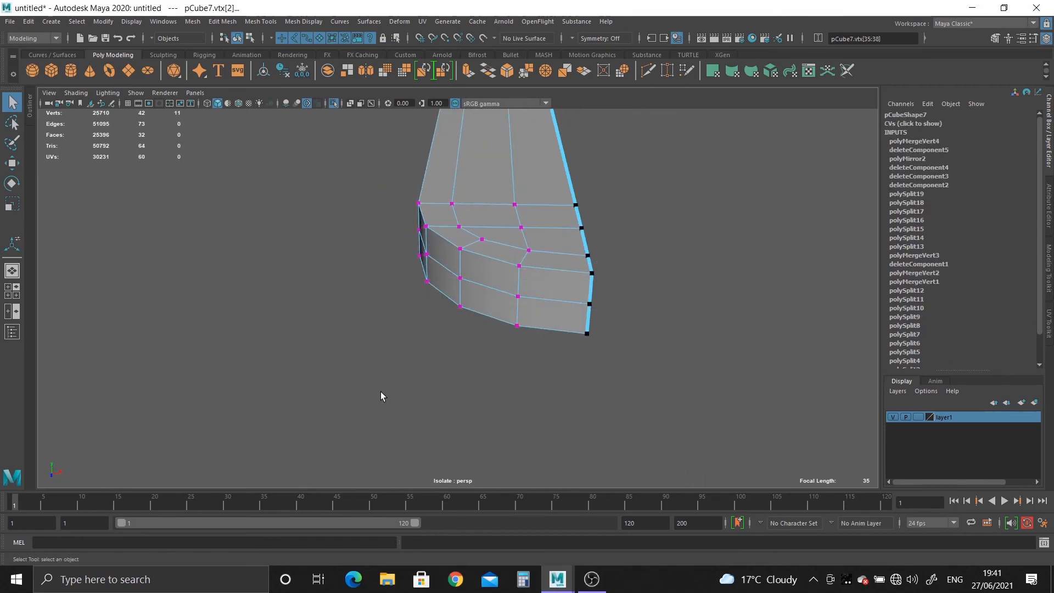
key(space)
key(space)
key(w)
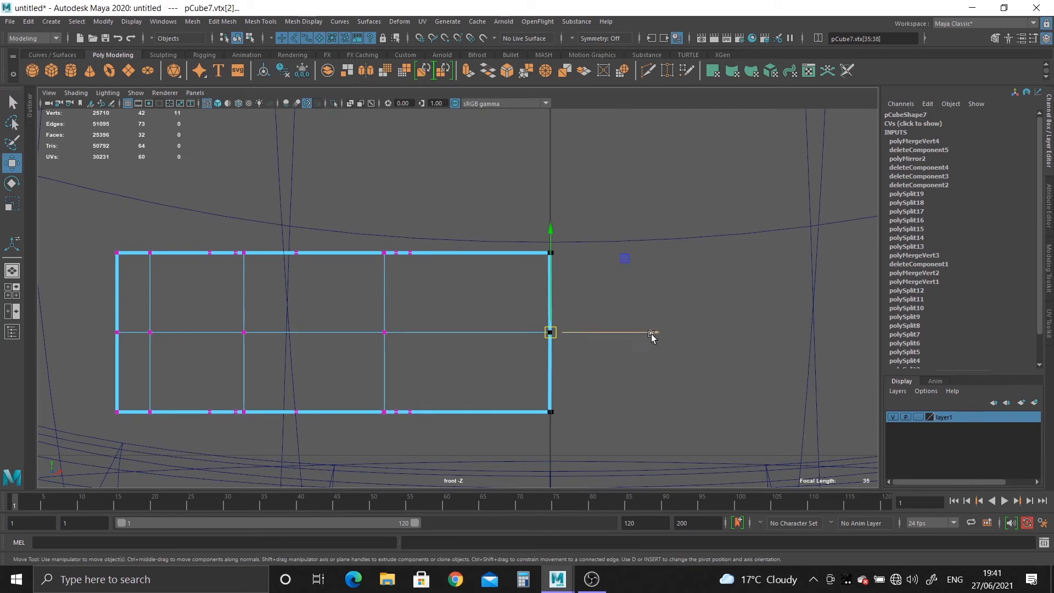
drag(653, 332, 564, 335)
key(ctrl+z)
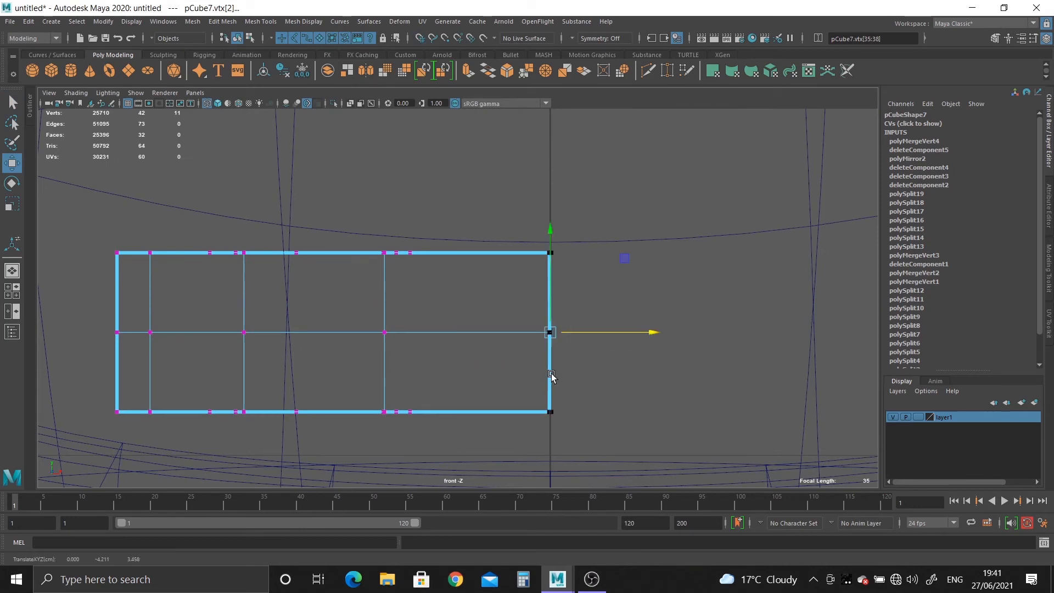
Step: Return to object mode in the perspective view and delete the tongue half's construction history
key(space)
right_drag(490, 200, 626, 118)
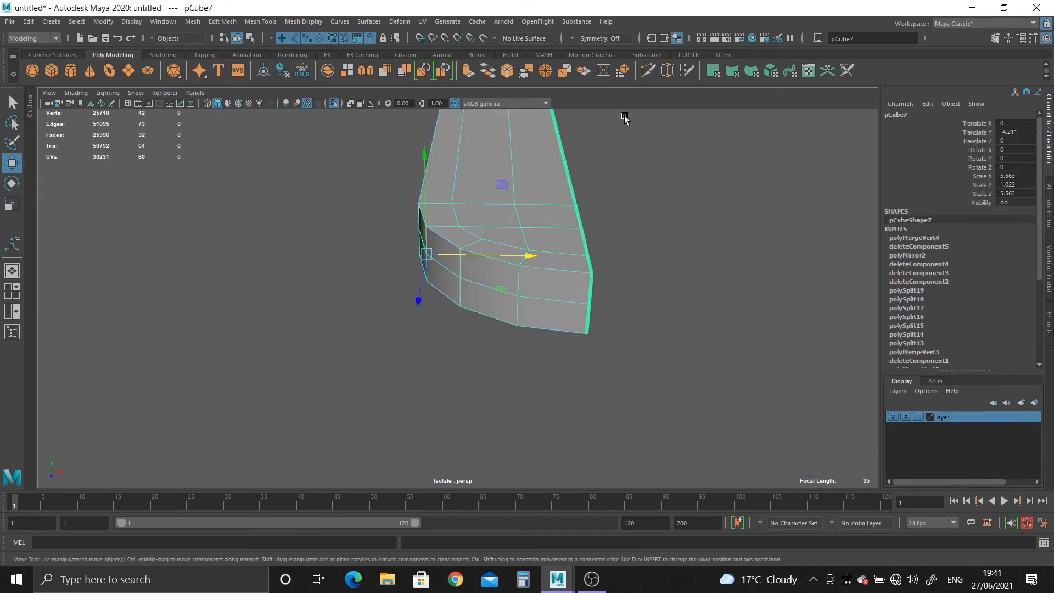
click(283, 71)
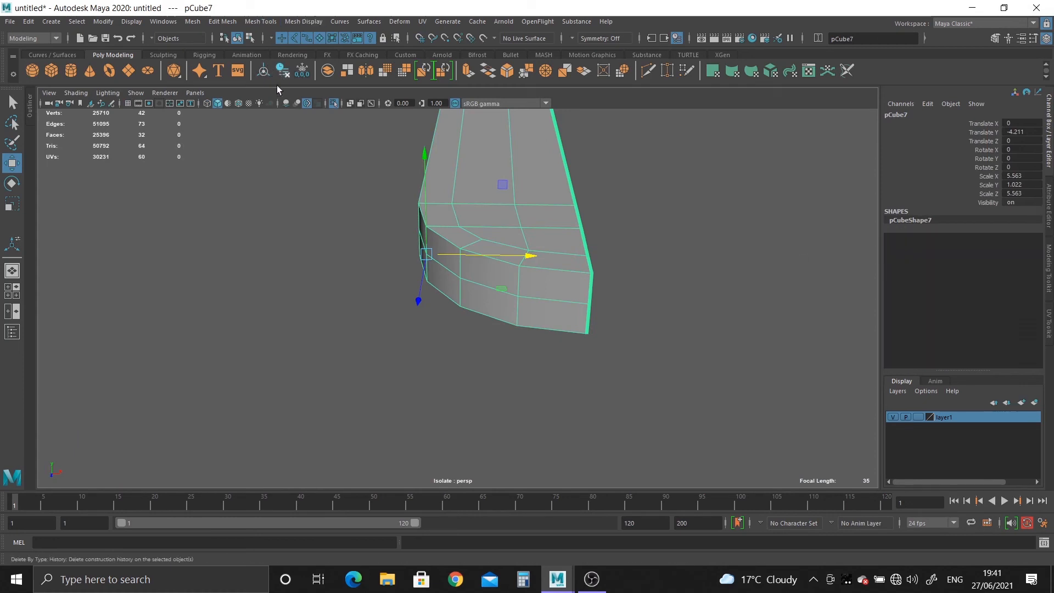
Step: Try mirroring the history-free tongue half in the + direction of world X, inspect the seam in wireframe, and undo it
click(192, 20)
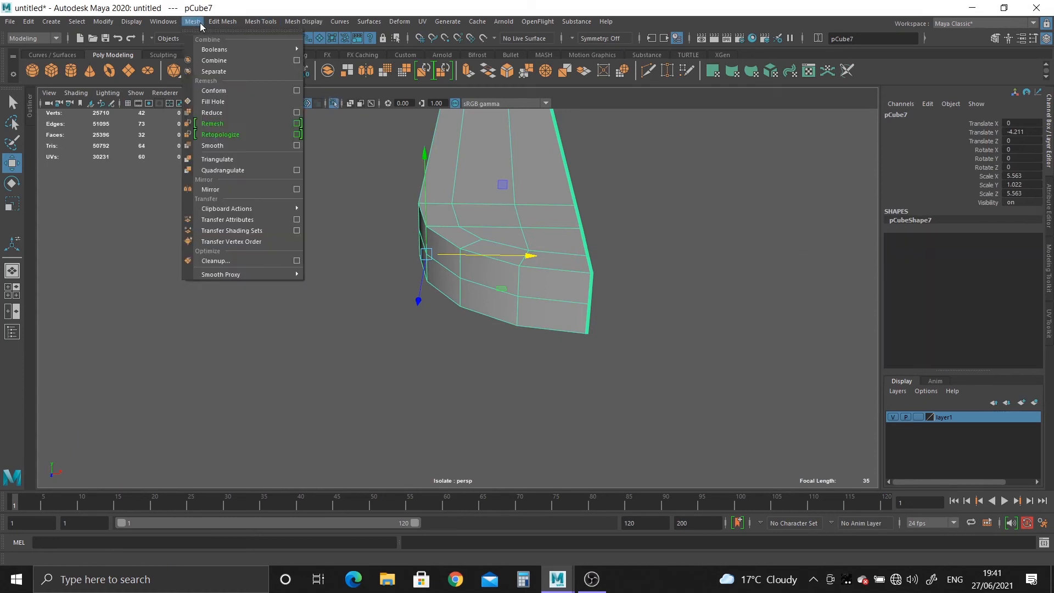
click(231, 170)
click(796, 264)
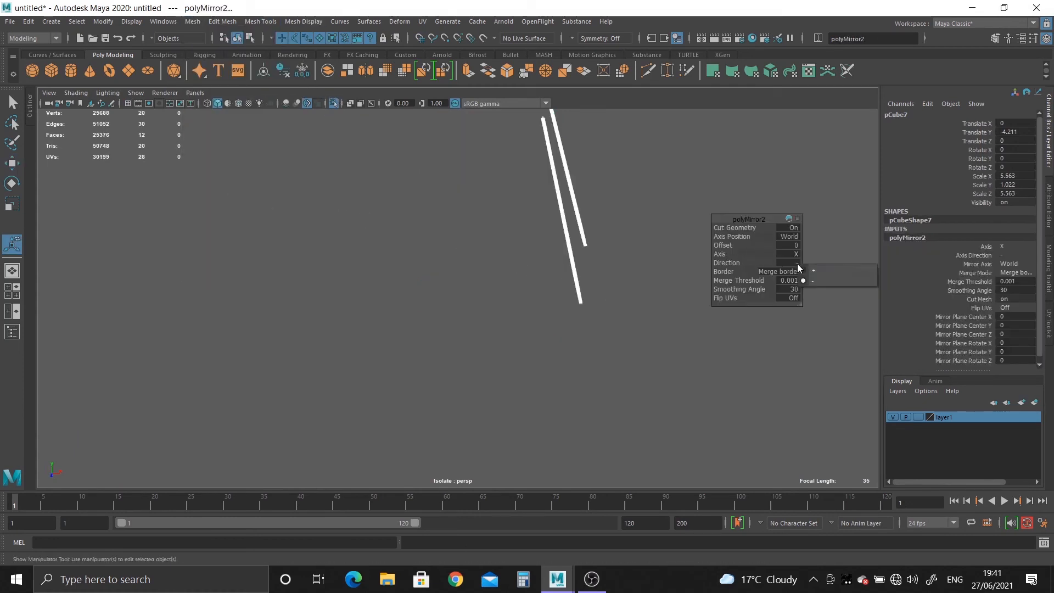
click(830, 278)
alt+drag(676, 297, 571, 301)
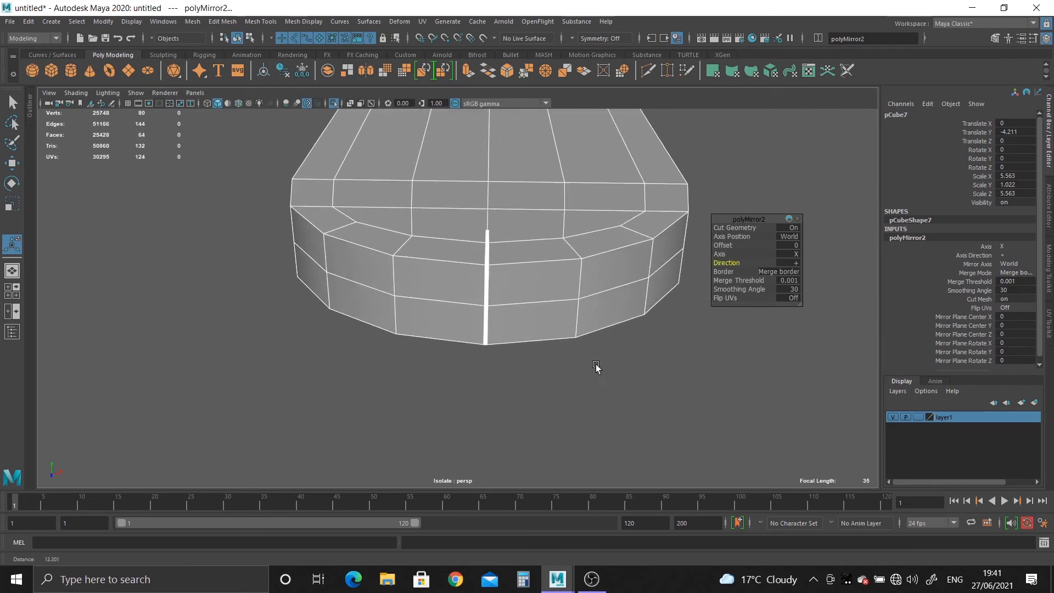
right_drag(489, 249, 435, 221)
alt+middle_drag(457, 243, 457, 266)
alt+right_drag(457, 266, 549, 358)
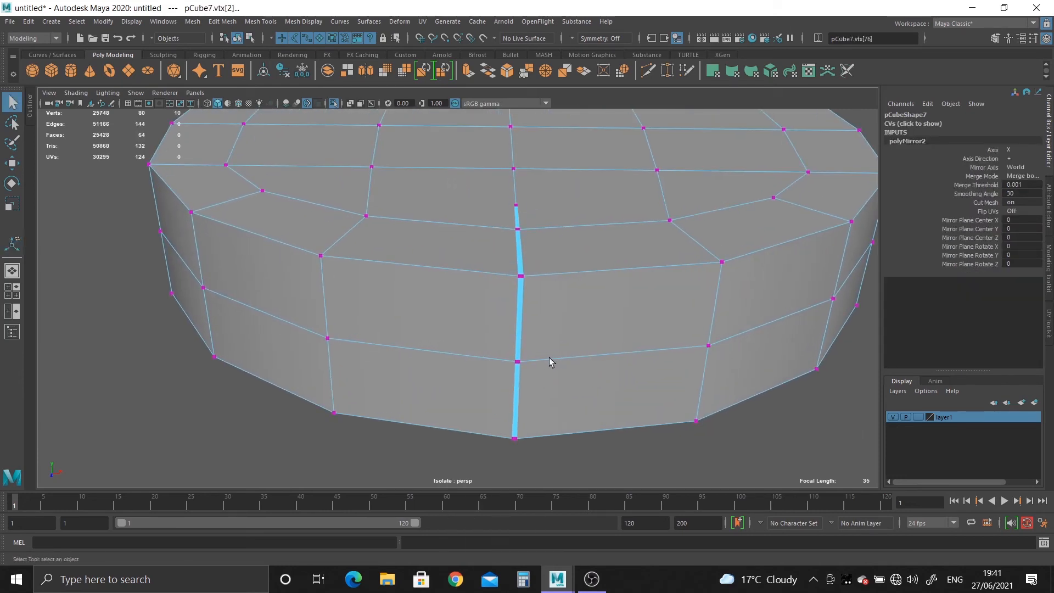
key(4)
alt+drag(560, 373, 587, 379)
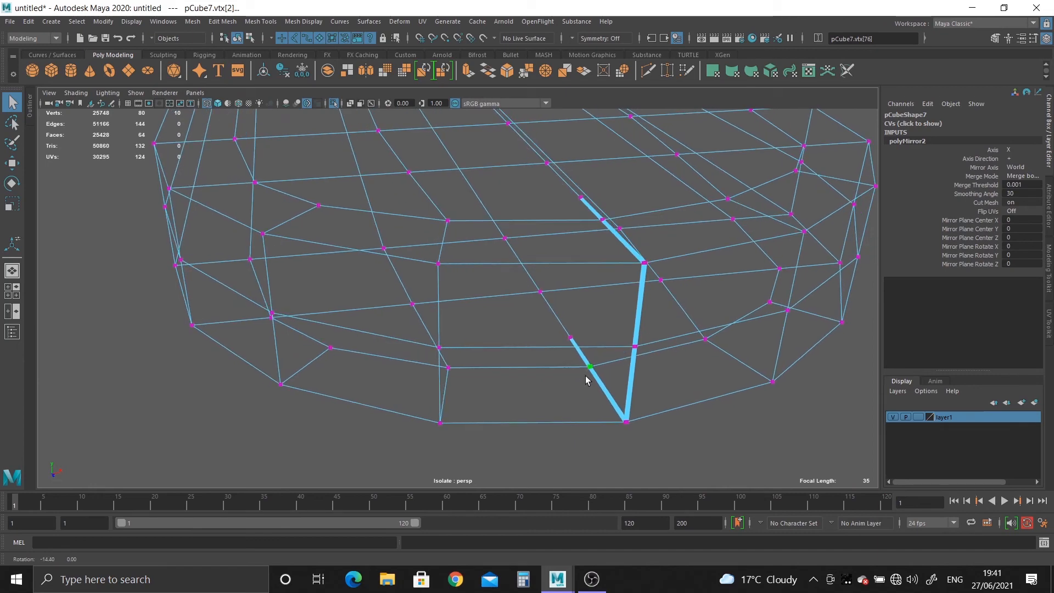
key(ctrl+z)
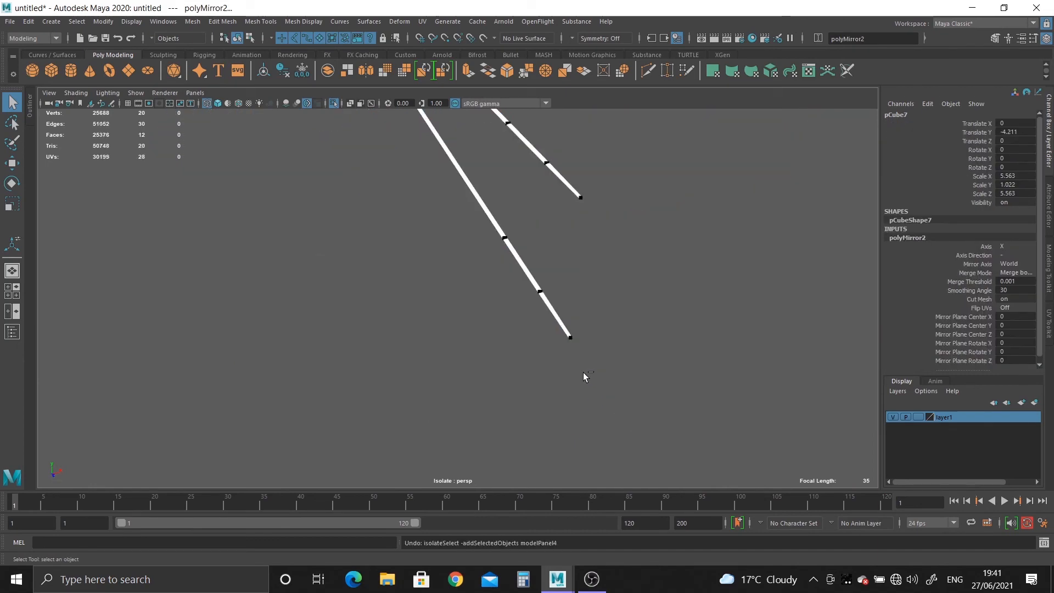
Step: Try deleting the faces bordering the open centre seam at the tongue's tip, on the top, front and underside
key(5)
mouse_move(527, 348)
alt+mouse_down()
mouse_move(426, 308)
mouse_move(384, 245)
alt+mouse_up()
right_drag(327, 192, 333, 209)
click(329, 207)
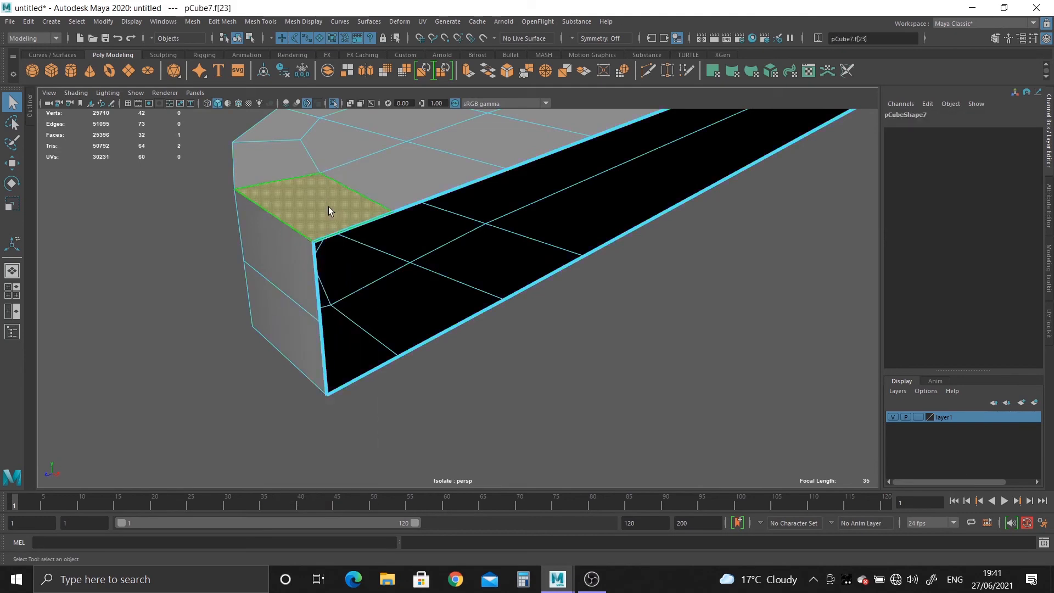
key(Delete)
click(307, 308)
key(Delete)
click(305, 342)
key(Delete)
click(335, 370)
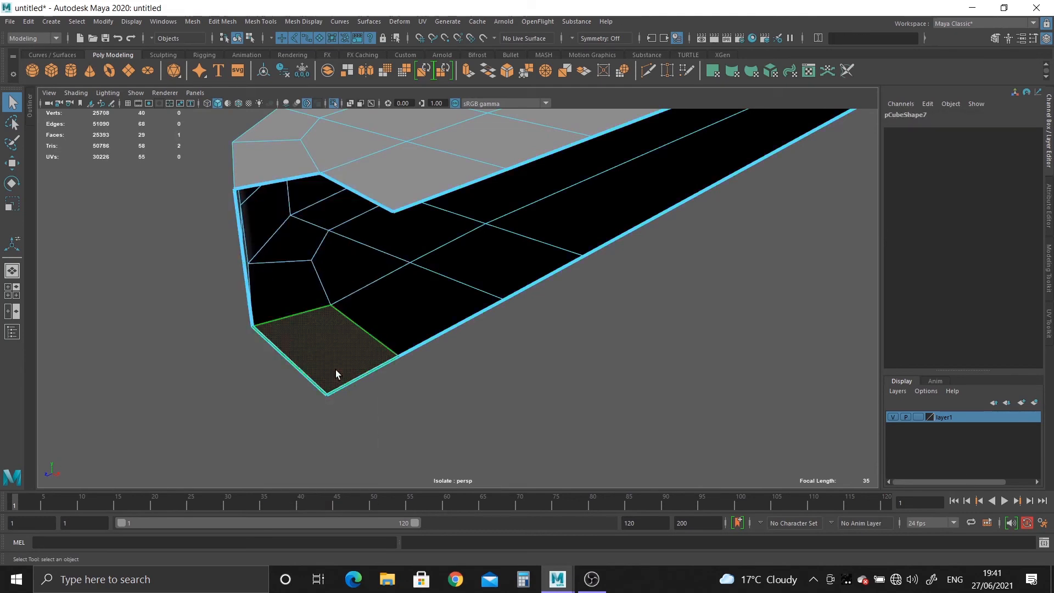
key(Delete)
click(400, 328)
key(Delete)
click(395, 189)
key(Delete)
click(465, 250)
key(Delete)
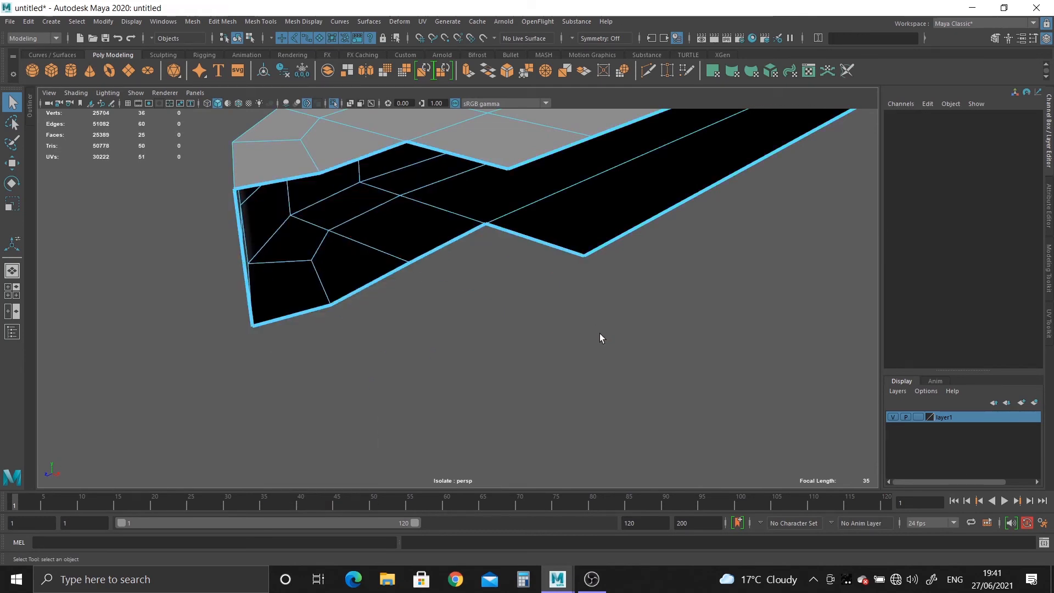
Step: Undo all the face deletions along the centre seam at the tongue's tip
key(ctrl+z)
key(ctrl+z)
key(ctrl+z)
key(ctrl+z)
key(ctrl+z)
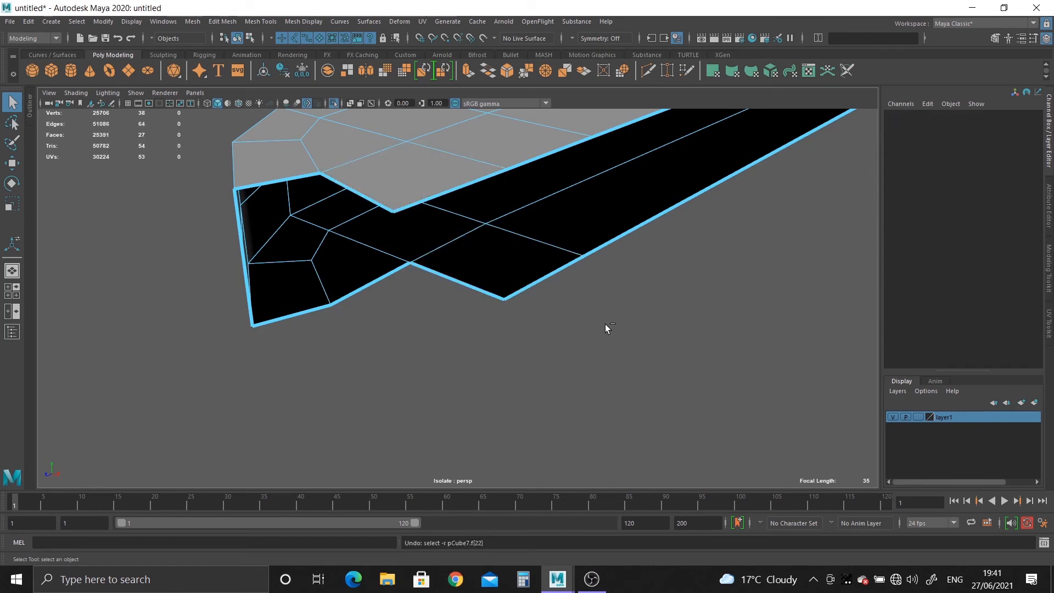
key(ctrl+z)
key(ctrl+z)
key(ctrl+z)
key(ctrl+z)
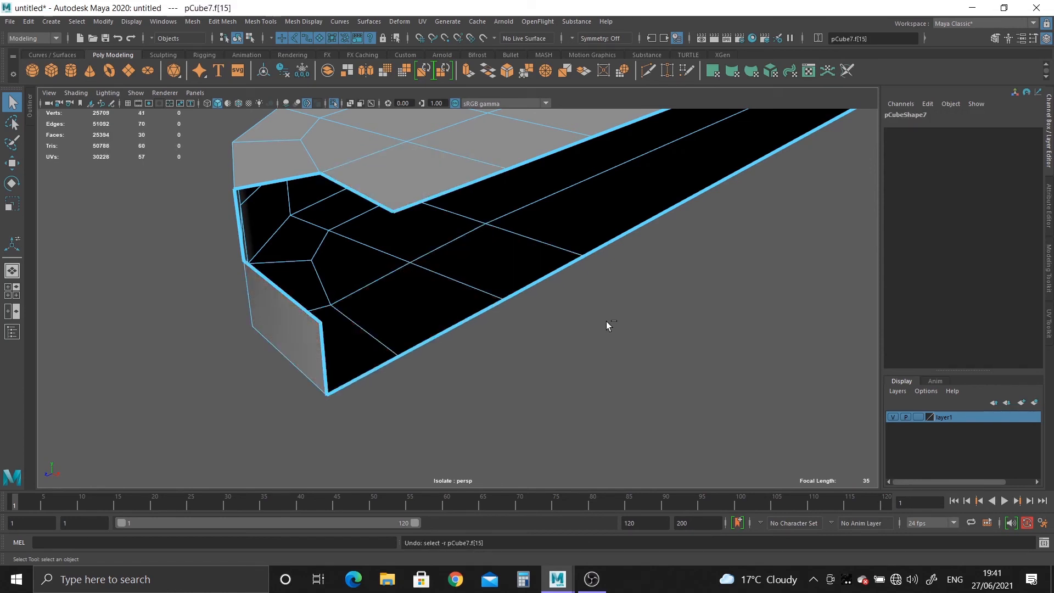
key(ctrl+z)
key(ctrl+z)
key(ctrl+z)
key(ctrl+z)
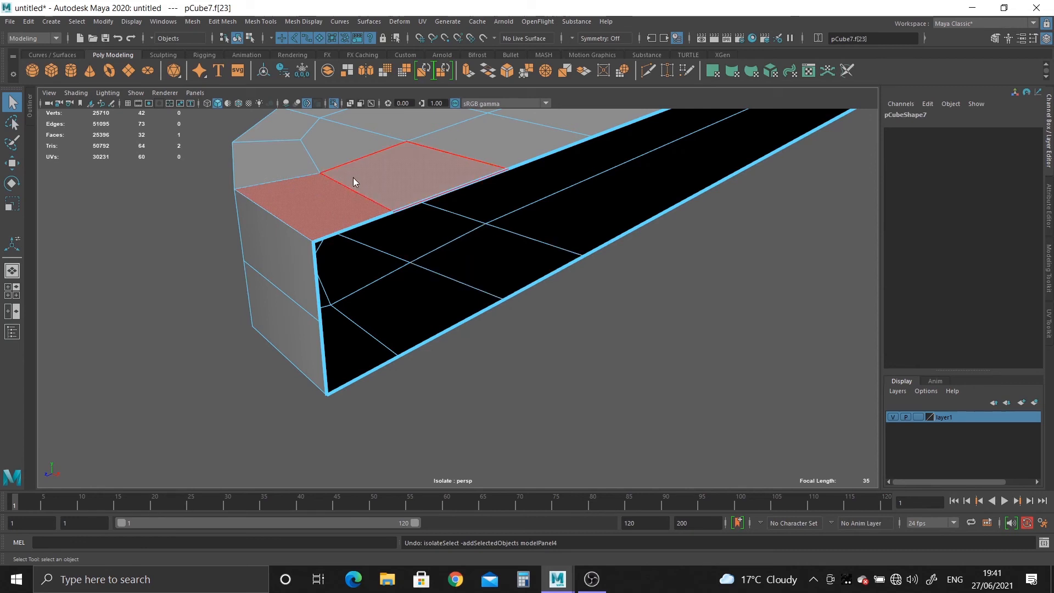
Step: Examine individual vertices along the open centre border around the tongue's tip
click(314, 241)
alt+drag(365, 228, 305, 251)
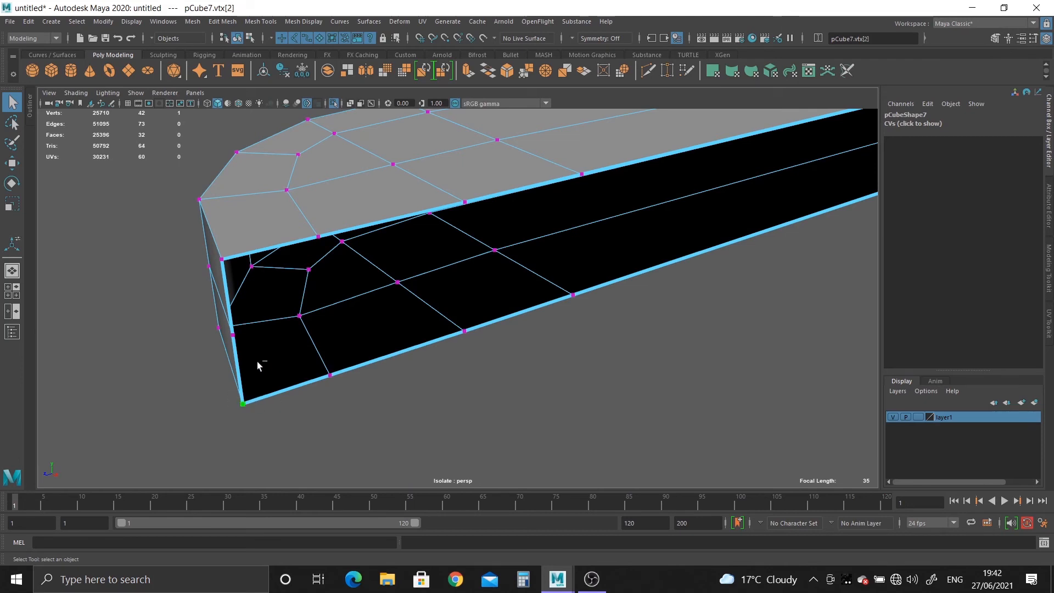
alt+drag(257, 361, 162, 306)
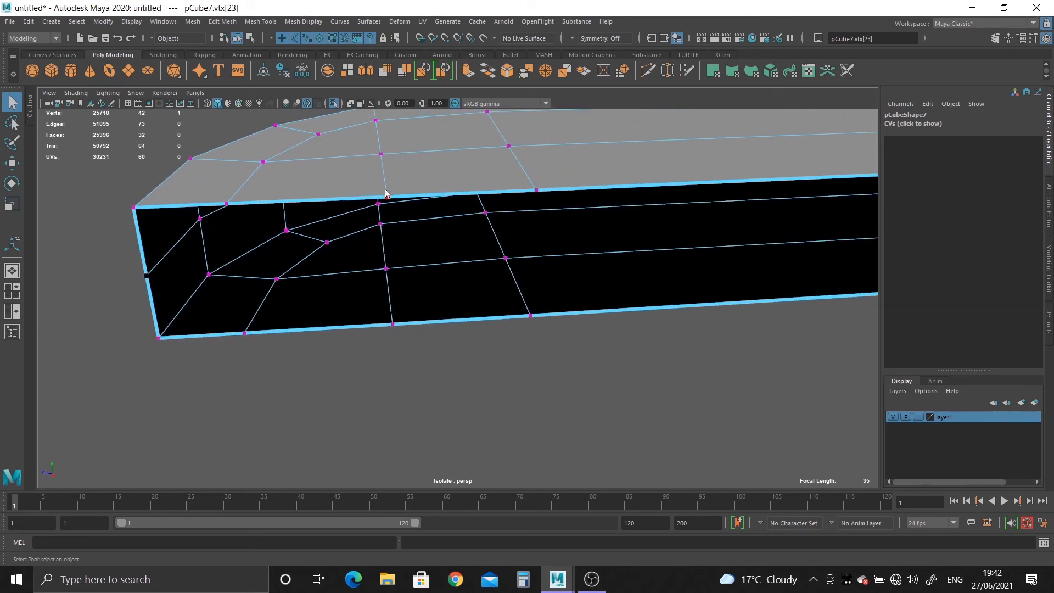
alt+drag(385, 193, 405, 227)
drag(448, 365, 449, 365)
alt+drag(440, 280, 443, 328)
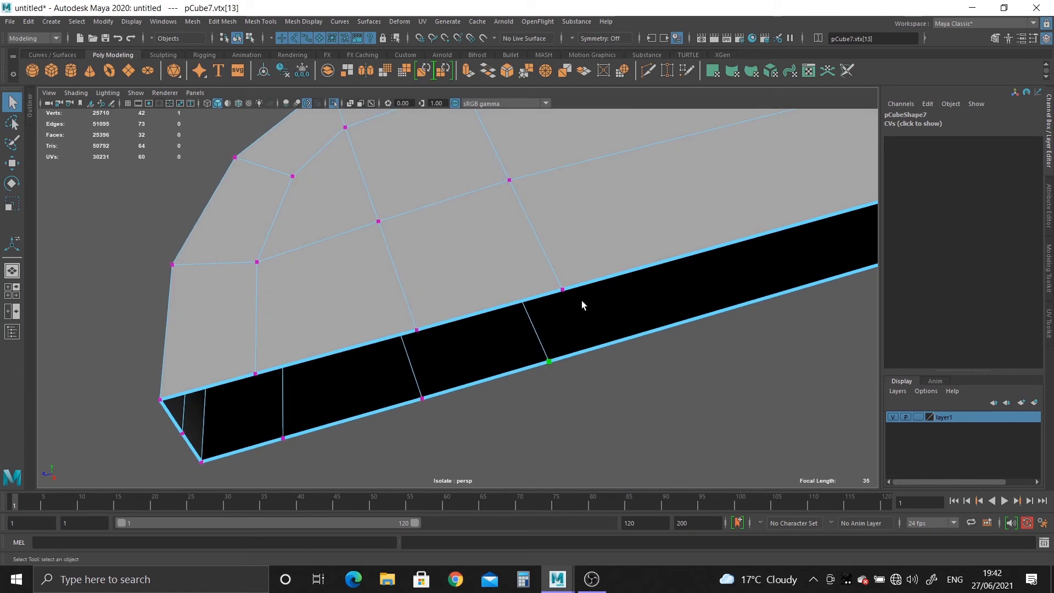
Step: Snap all open centre-border vertices to the centre line in the front view with World move orientation, and return to object mode
key(space)
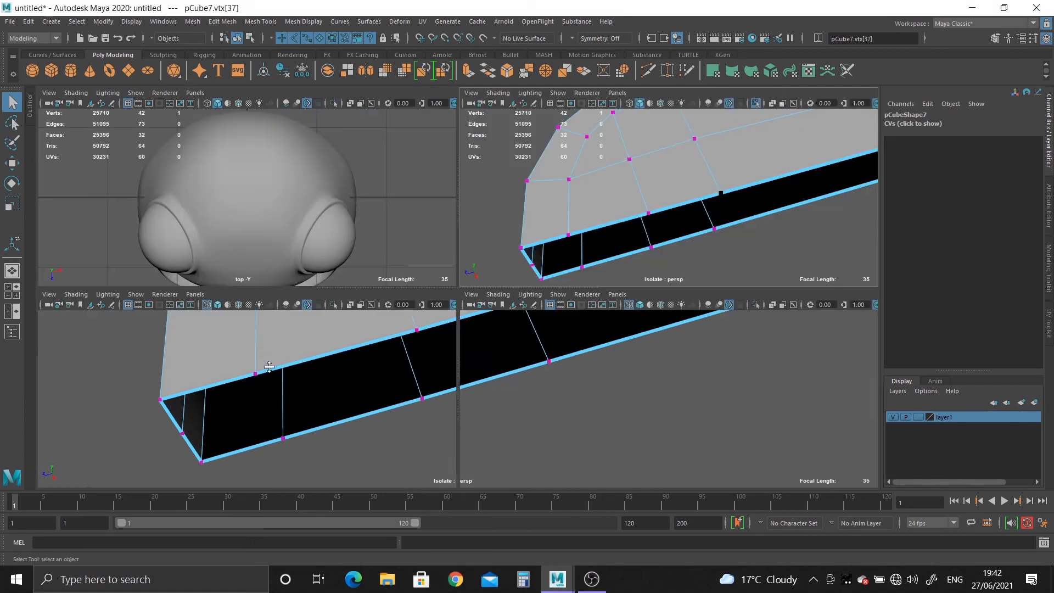
key(space)
drag(511, 221, 617, 437)
key(w)
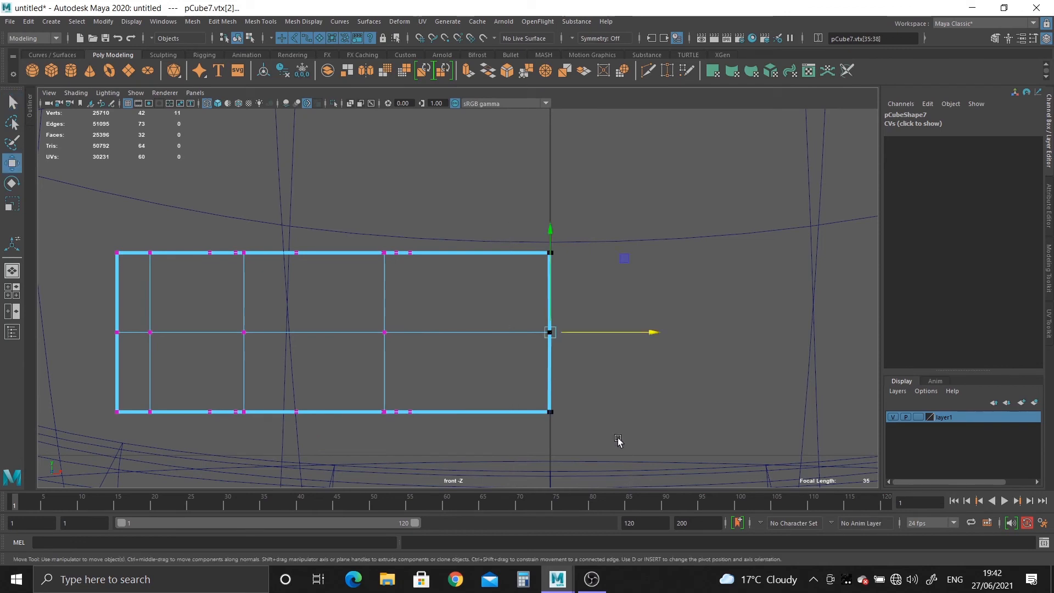
click(554, 336)
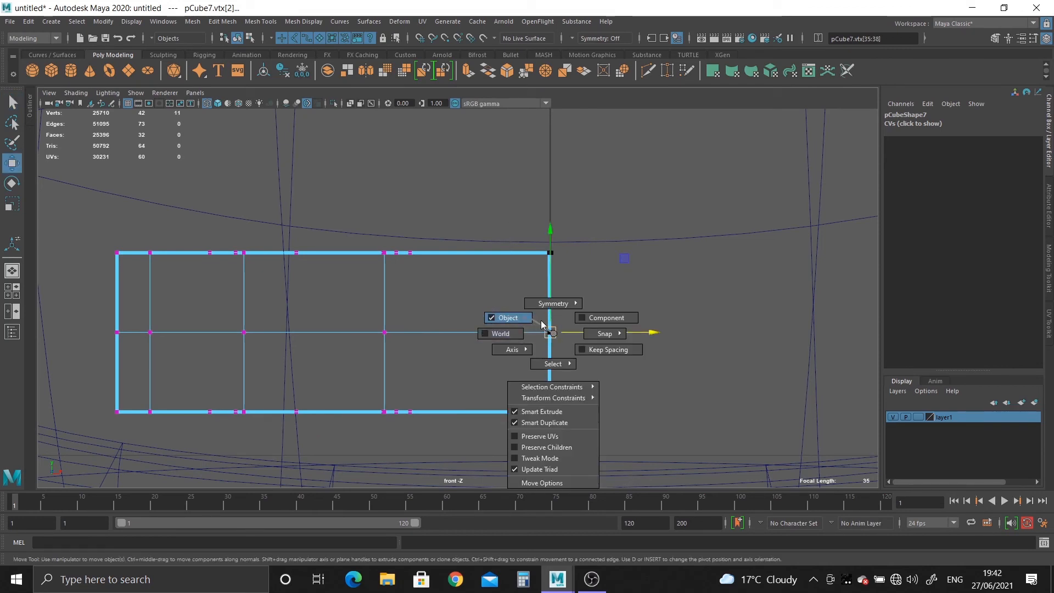
click(477, 333)
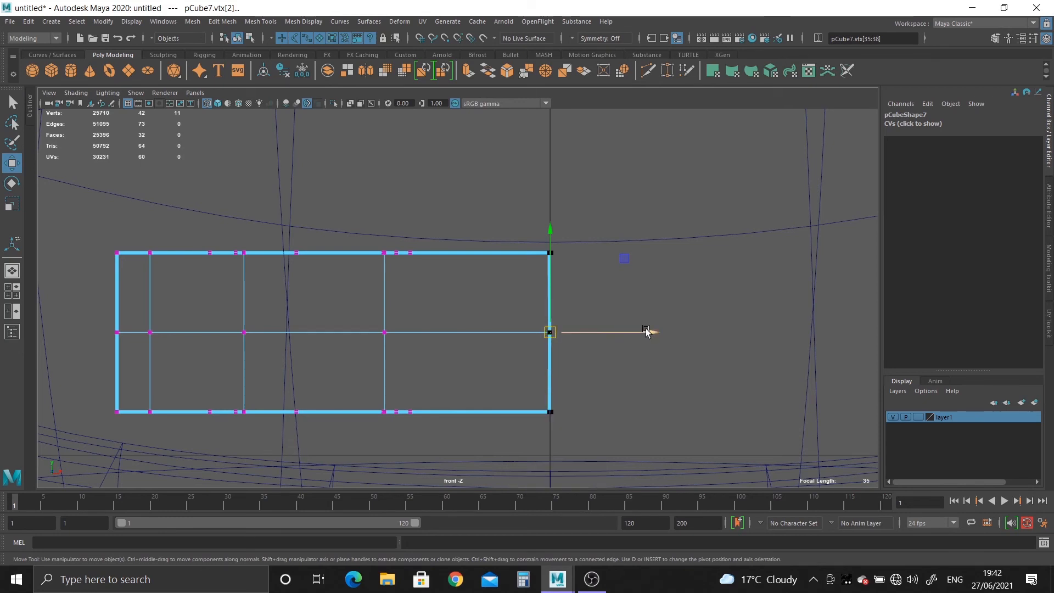
drag(647, 332, 565, 332)
middle_drag(568, 397, 550, 401)
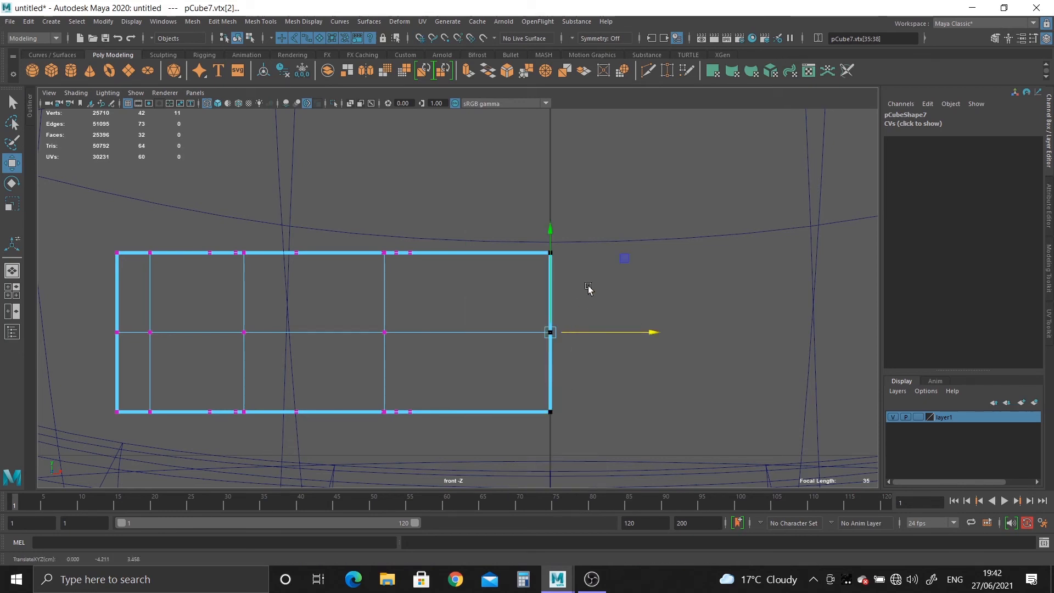
key(space)
key(space)
right_drag(544, 242, 577, 234)
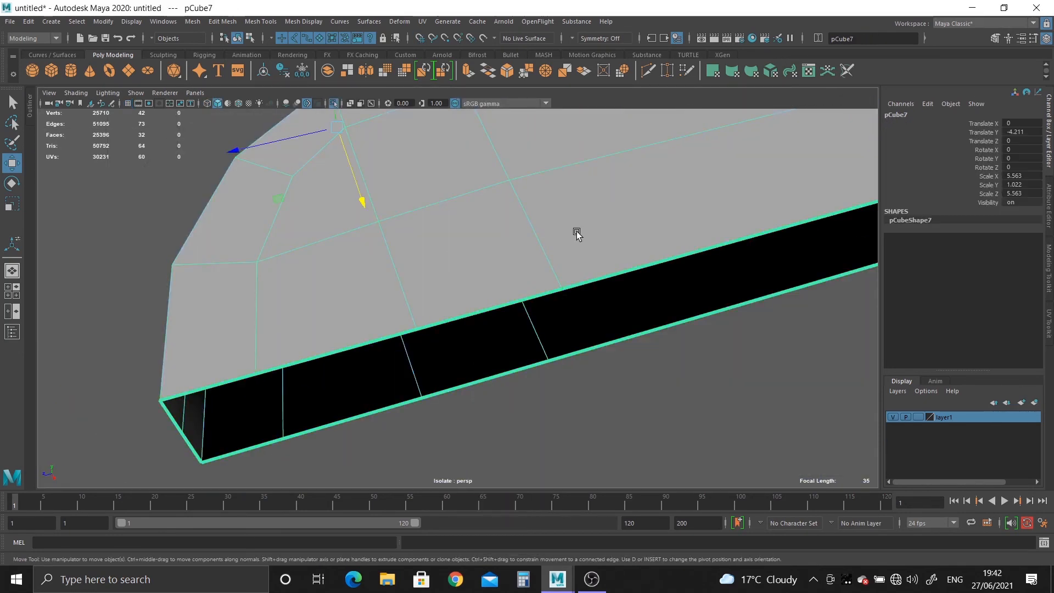
Step: Preview the tongue half smoothed, return to the unsmoothed display, and mirror it in the + direction of world X at a 0.001 merge threshold
key(3)
alt+drag(577, 233, 577, 313)
key(1)
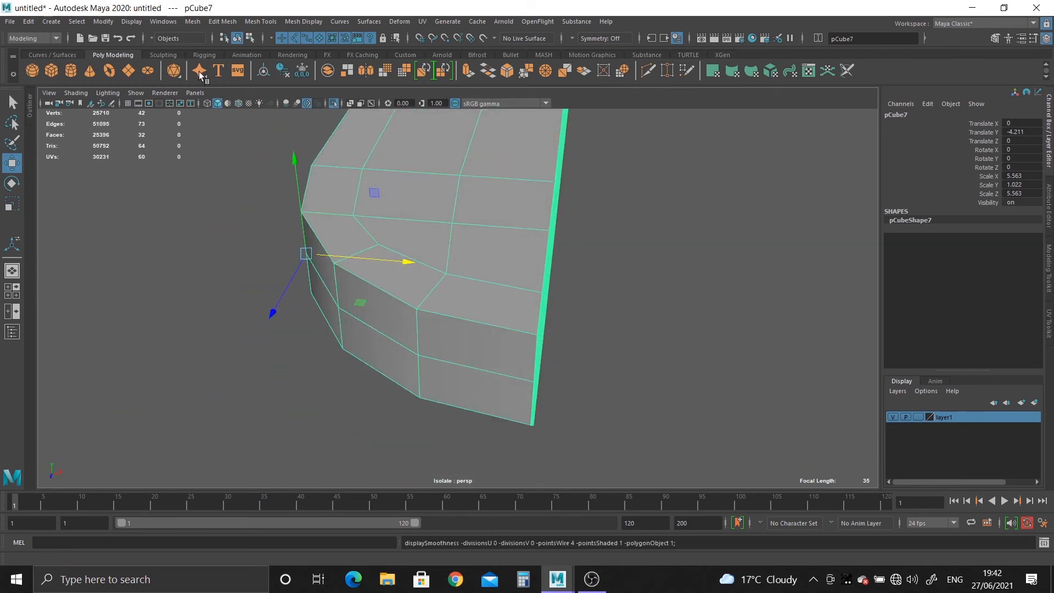
click(192, 22)
click(232, 189)
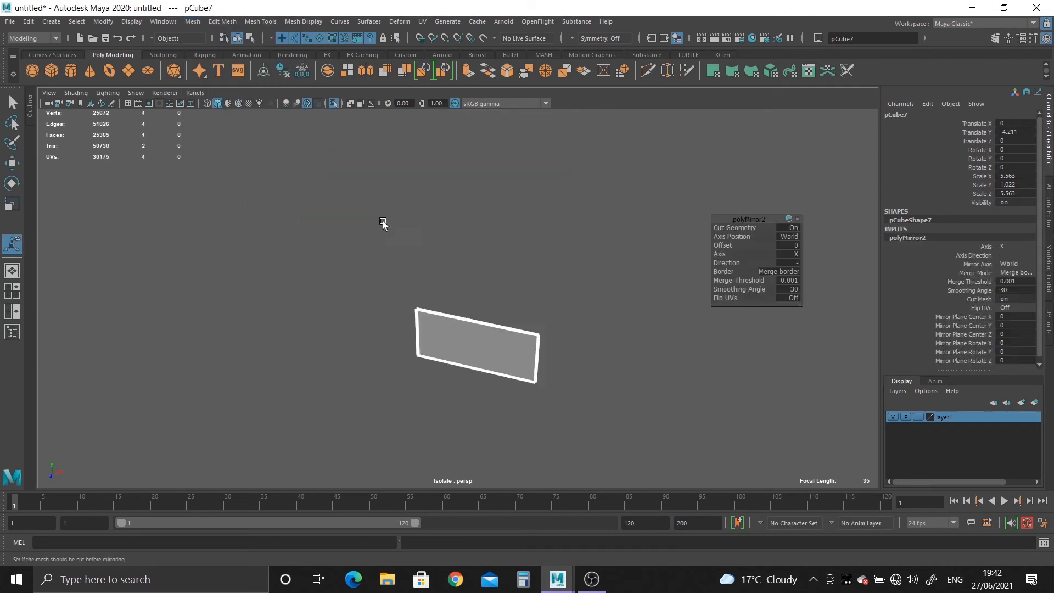
click(800, 265)
click(802, 271)
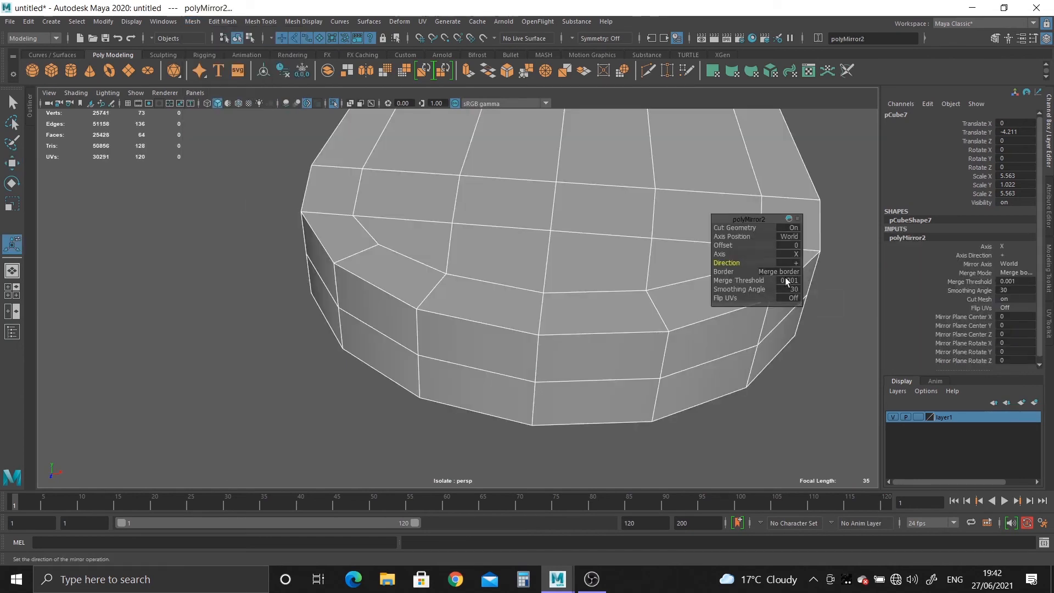
Step: Inspect the mirrored tongue's centre seam and side profile in smooth preview
right_drag(522, 264, 571, 245)
scroll(565, 299, down, 2)
alt+drag(565, 299, 574, 239)
key(3)
click(740, 358)
alt+drag(661, 266, 491, 259)
click(558, 278)
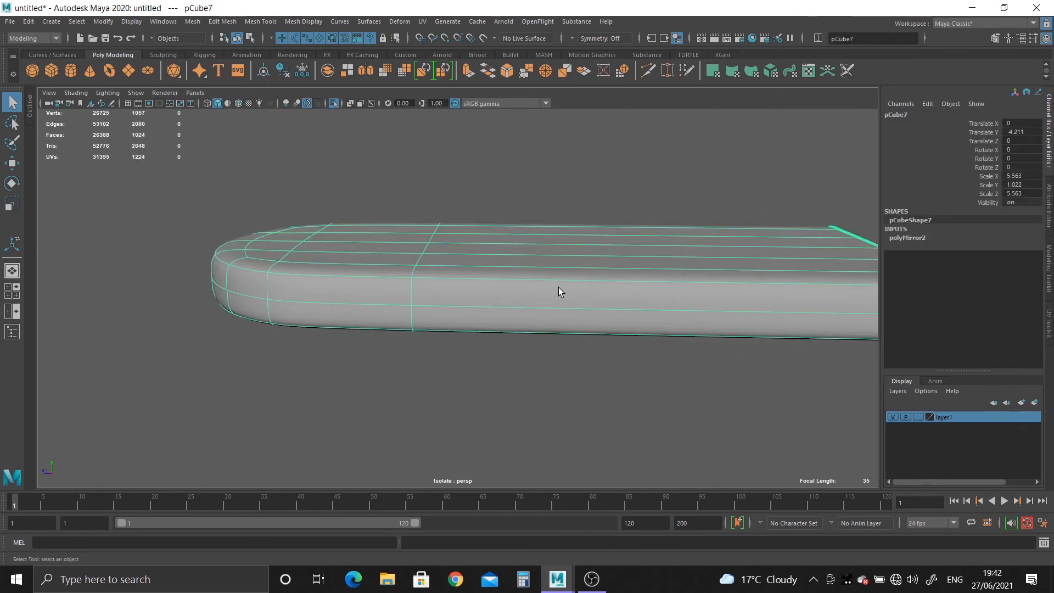
Step: Return to the unsmoothed display and insert five crosswise edge loops along the tongue's long body with Multi-Cut
key(1)
alt+drag(629, 325, 583, 165)
click(646, 71)
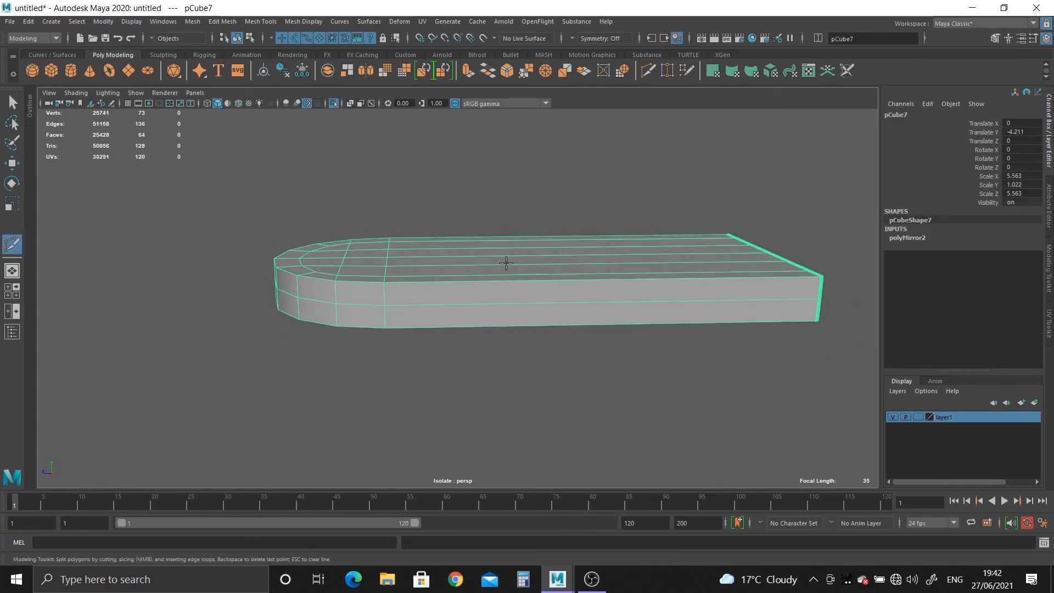
ctrl+click(607, 291)
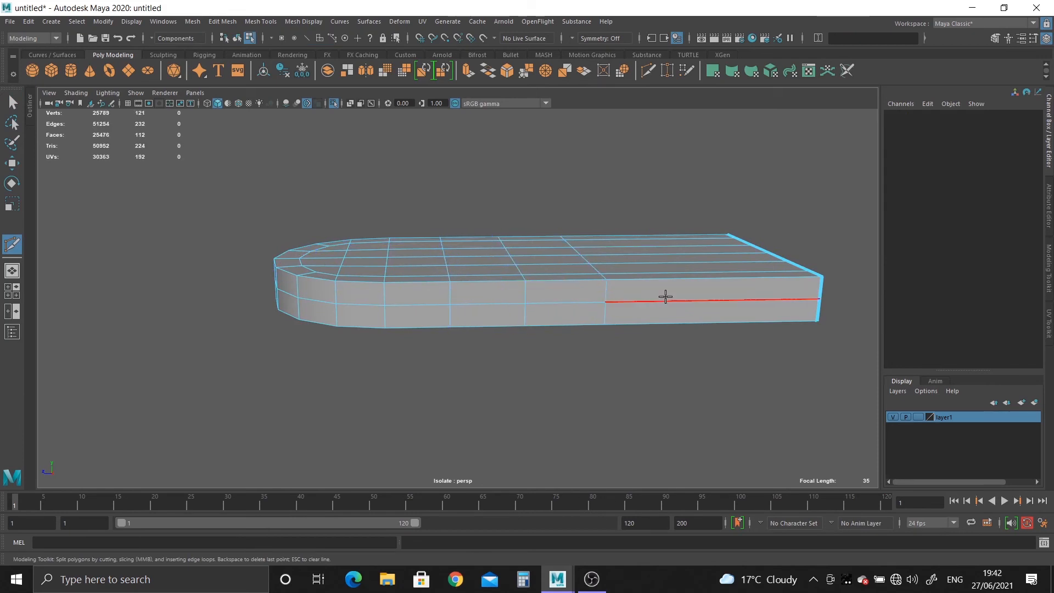
ctrl+click(689, 294)
ctrl+click(761, 292)
Step: Add a pair of offset edge loops on both sides of the tongue's lengthwise centre loop, then leave the tool
alt+drag(599, 303, 661, 348)
alt+middle_drag(661, 348, 613, 320)
scroll(609, 315, up, 1)
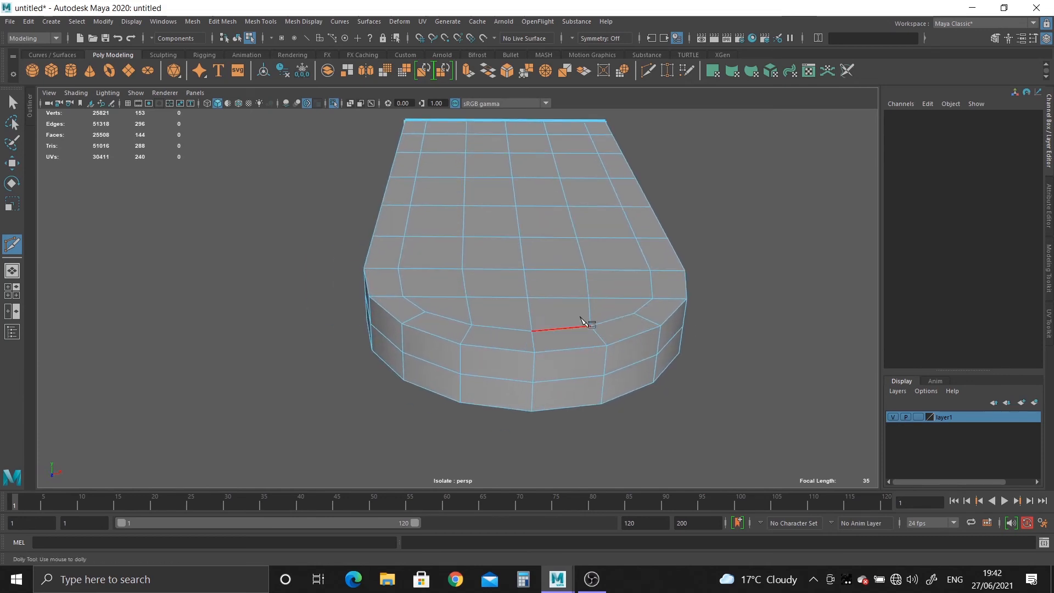
click(261, 21)
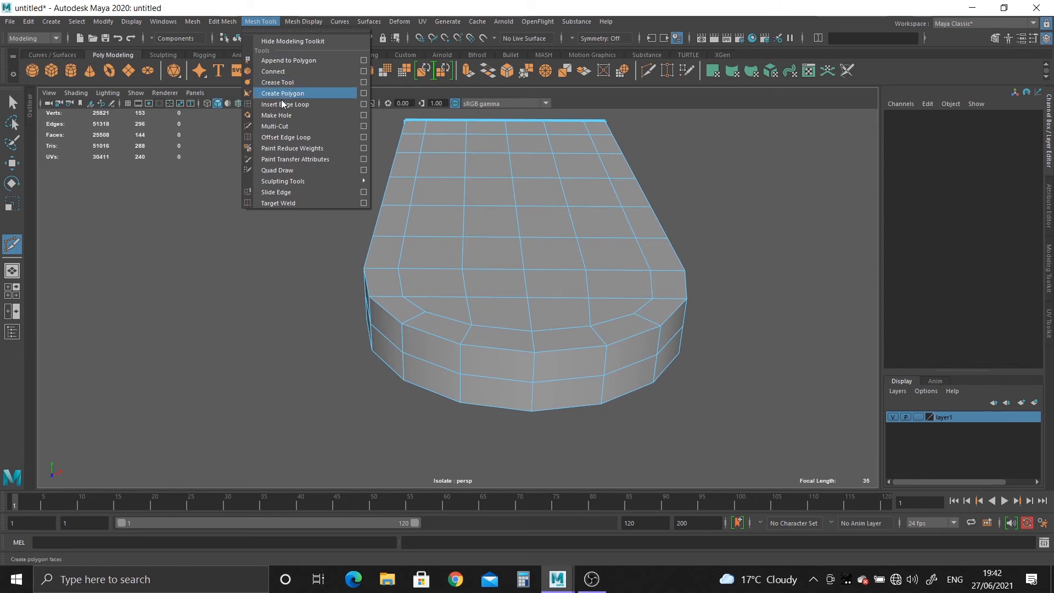
click(286, 138)
click(526, 280)
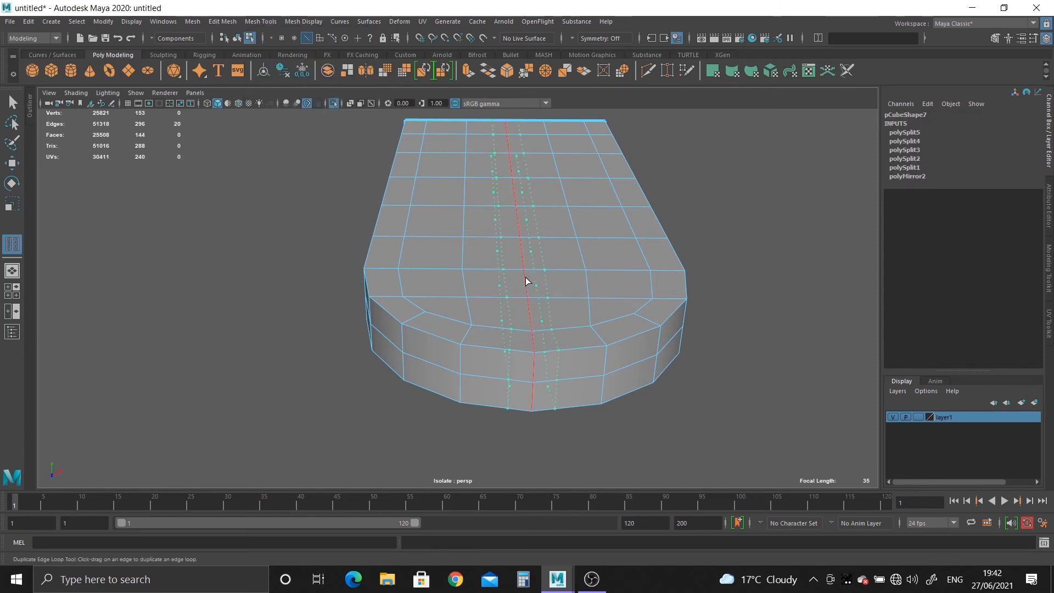
click(12, 101)
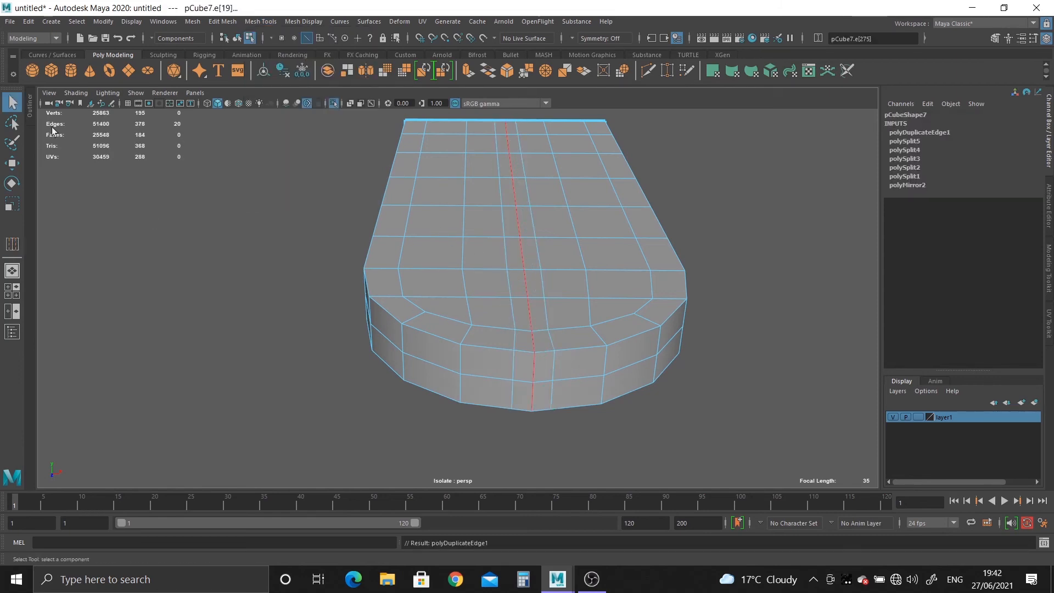
Step: Switch the centre loop selection to vertices and deselect its middle and bottom rows in the side view, keeping only the upper-surface vertices
alt+drag(621, 292, 515, 149)
key(F9)
click(508, 247)
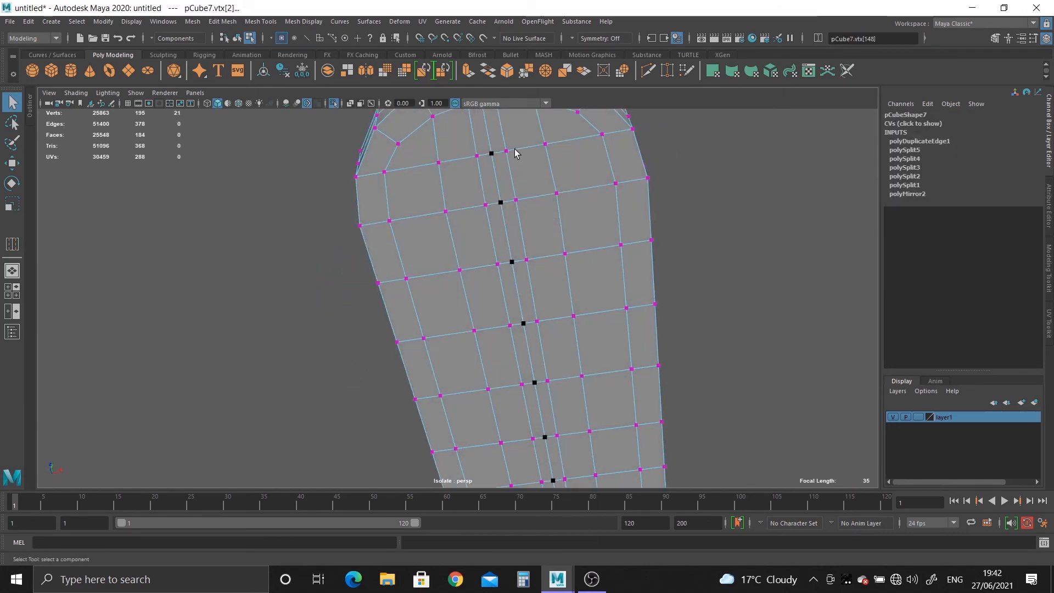
alt+drag(513, 208, 473, 238)
alt+right_drag(473, 238, 556, 332)
alt+drag(556, 332, 520, 305)
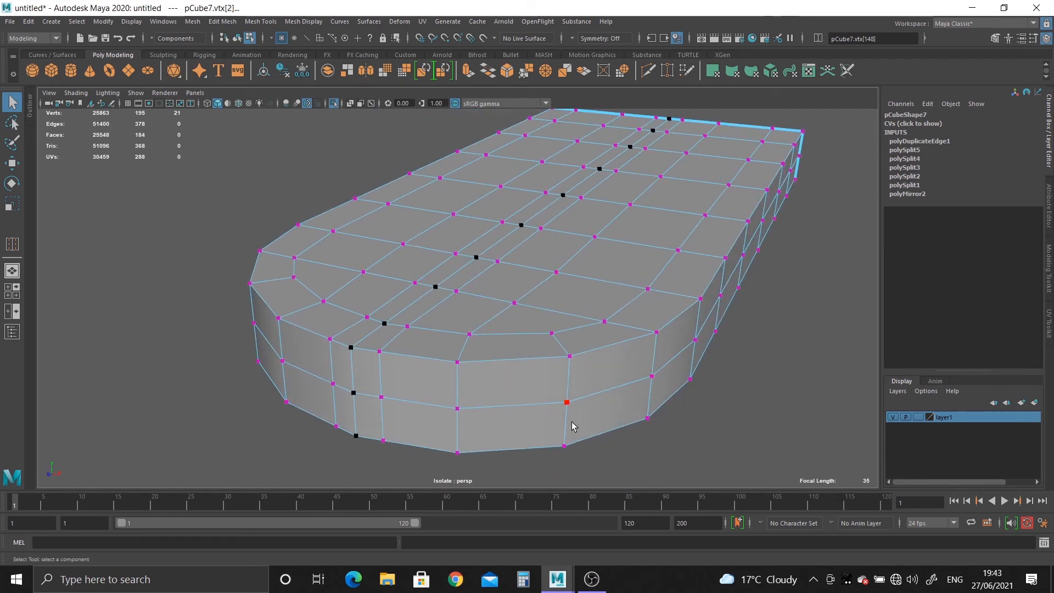
alt+drag(572, 426, 408, 312)
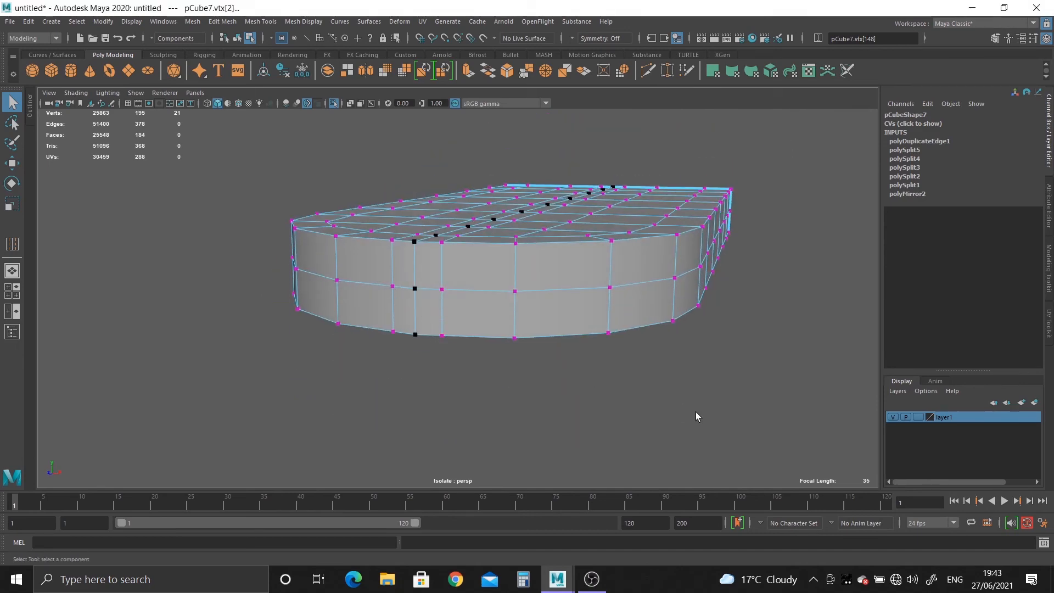
key(space)
key(space)
alt+right_drag(506, 424, 578, 423)
alt+middle_drag(377, 355, 409, 407)
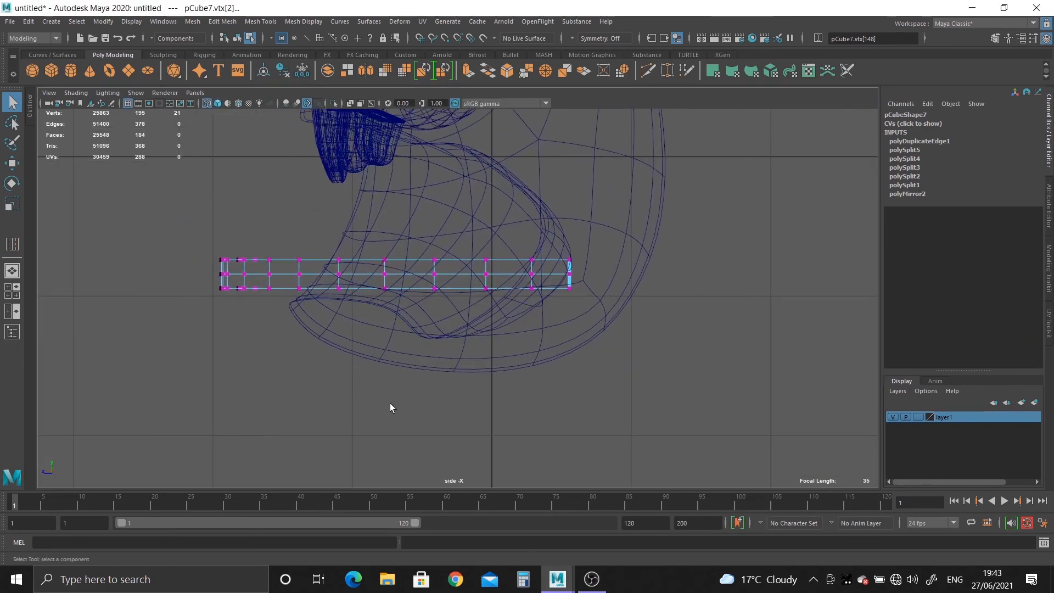
ctrl+drag(186, 278, 725, 364)
ctrl+drag(490, 308, 490, 308)
key(space)
key(space)
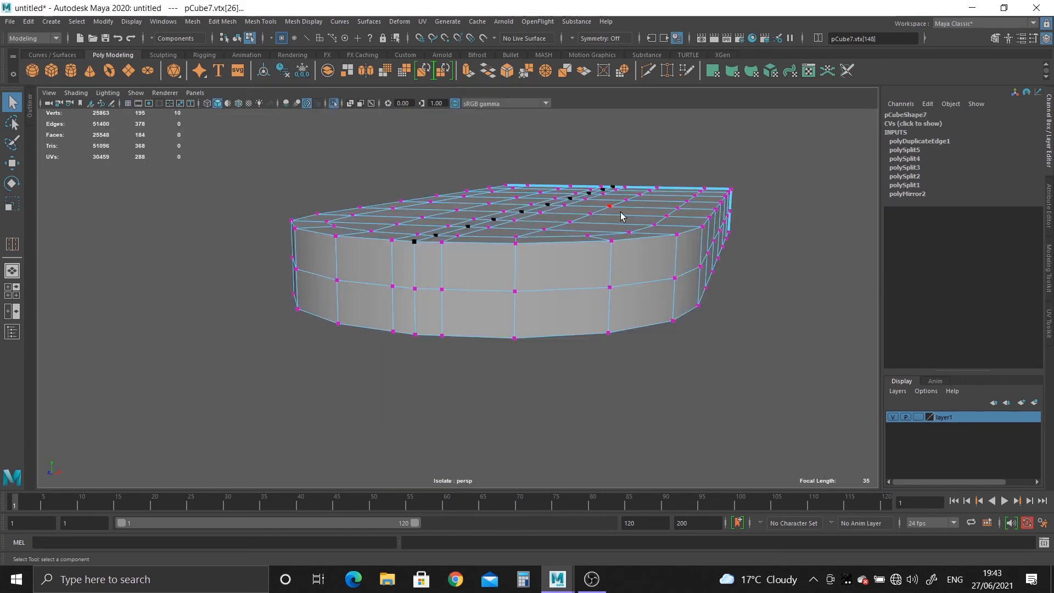
Step: Lower the selected upper centre vertices to form a V-shaped groove along the tongue
scroll(531, 238, up, 1)
key(w)
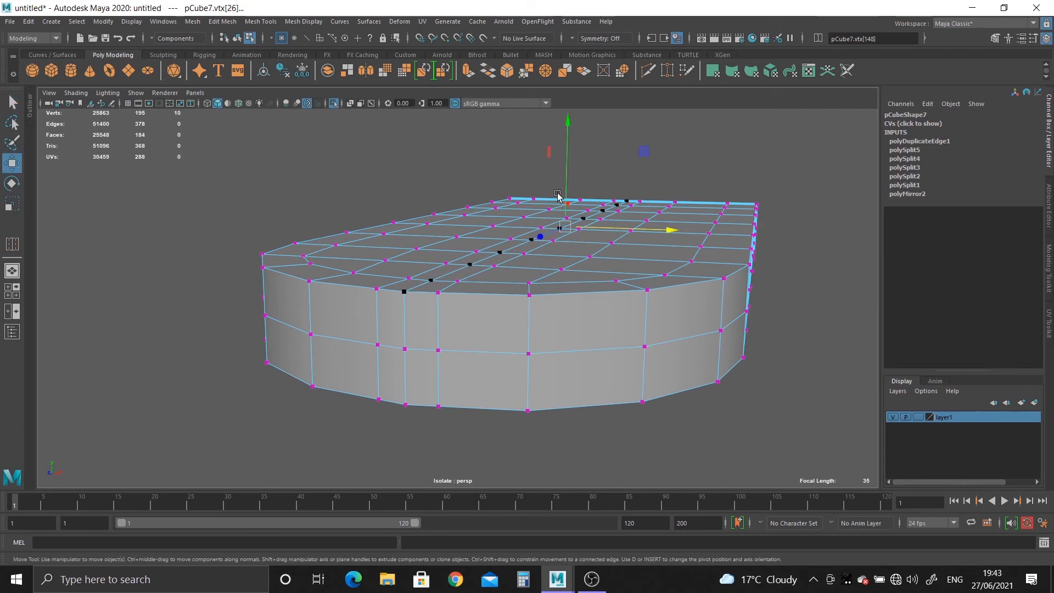
drag(566, 127, 568, 136)
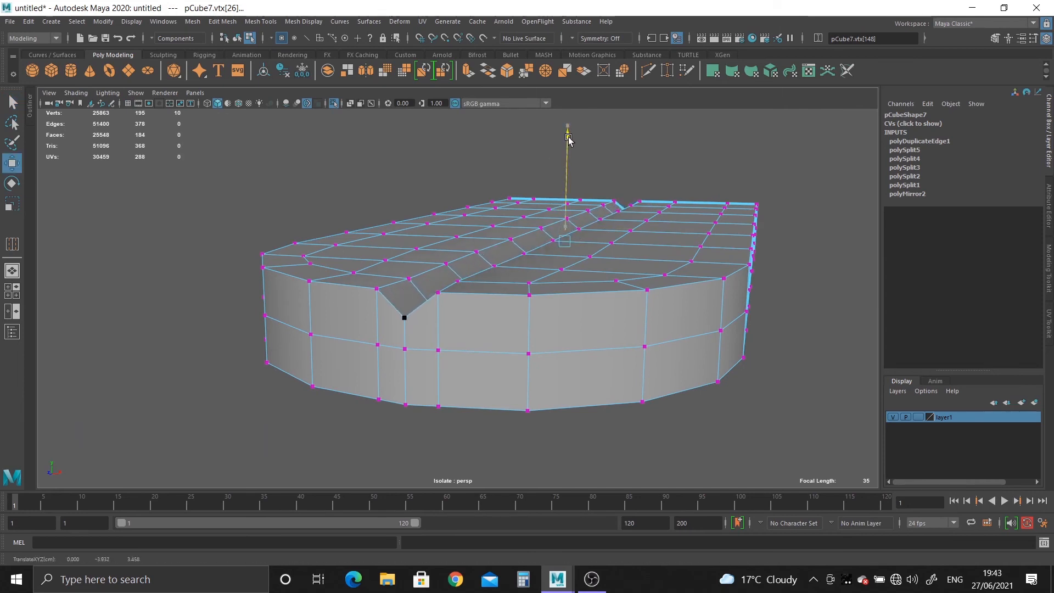
alt+drag(563, 221, 606, 205)
scroll(612, 341, up, 1)
scroll(609, 308, up, 1)
Step: Return to object mode, inspect the grooved tongue in smooth preview, and restore the unsmoothed display
right_drag(444, 212, 498, 196)
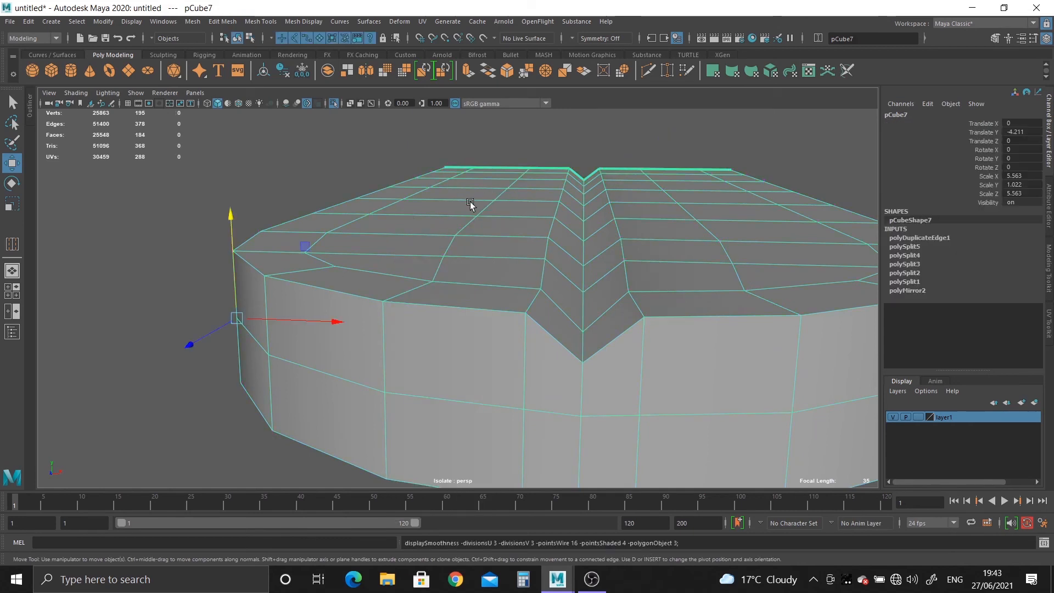
key(3)
click(236, 179)
scroll(468, 208, down, 4)
alt+drag(467, 210, 517, 353)
click(518, 341)
key(1)
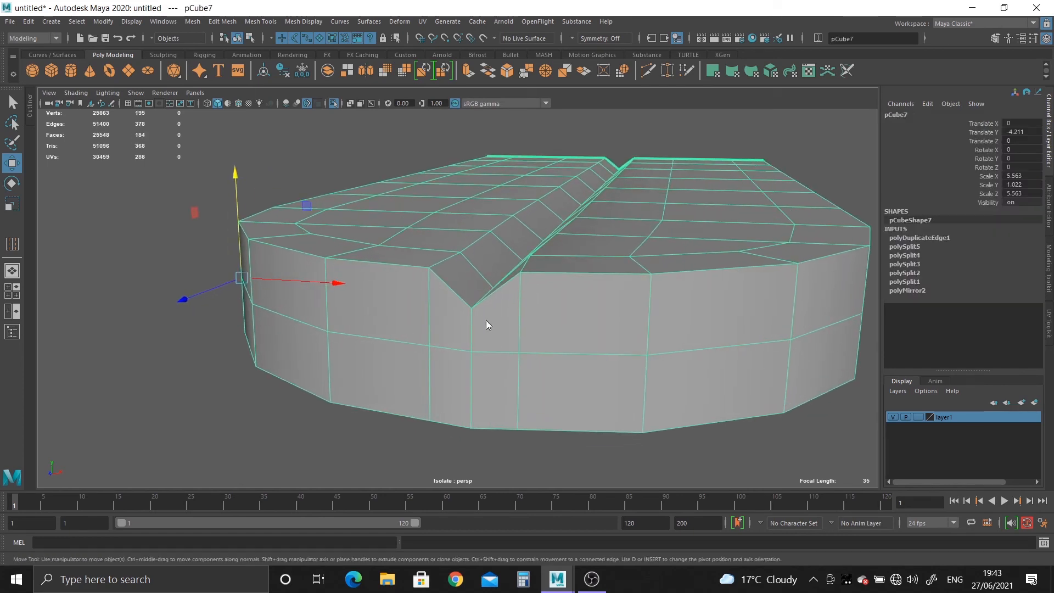
Step: Select the three centre vertices on the tongue tip's front face and pull them slightly inward along Z
right_drag(487, 323, 428, 322)
click(479, 350)
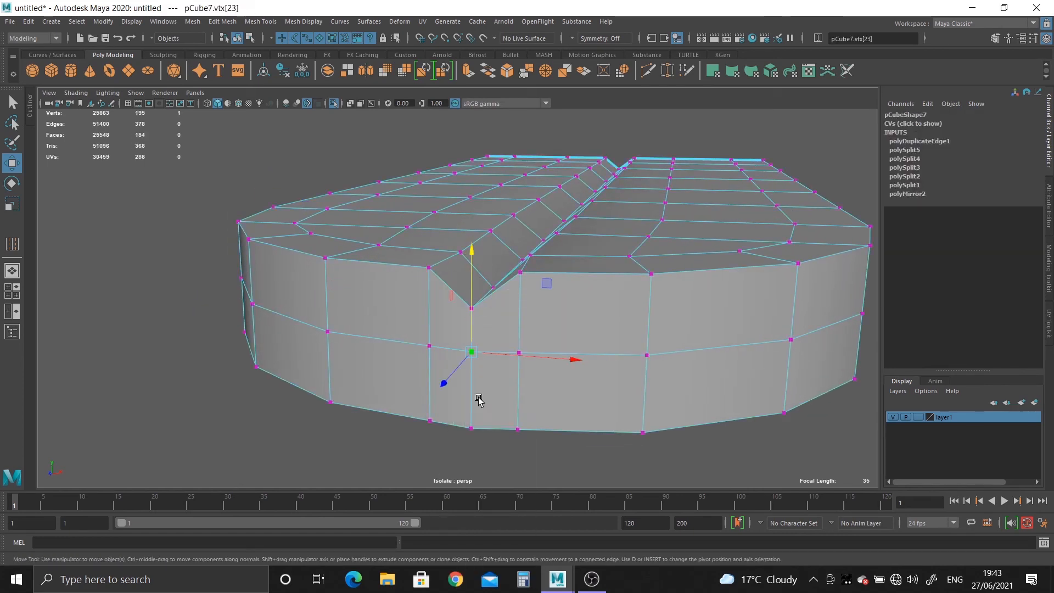
shift+click(470, 431)
scroll(494, 337, up, 5)
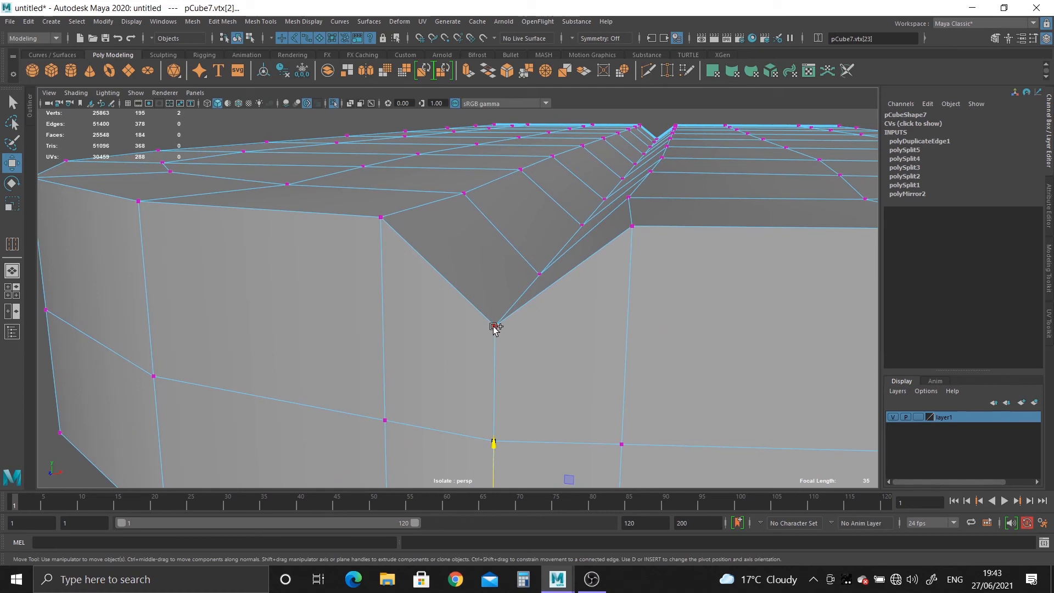
shift+click(493, 327)
scroll(505, 341, down, 5)
drag(447, 414, 459, 410)
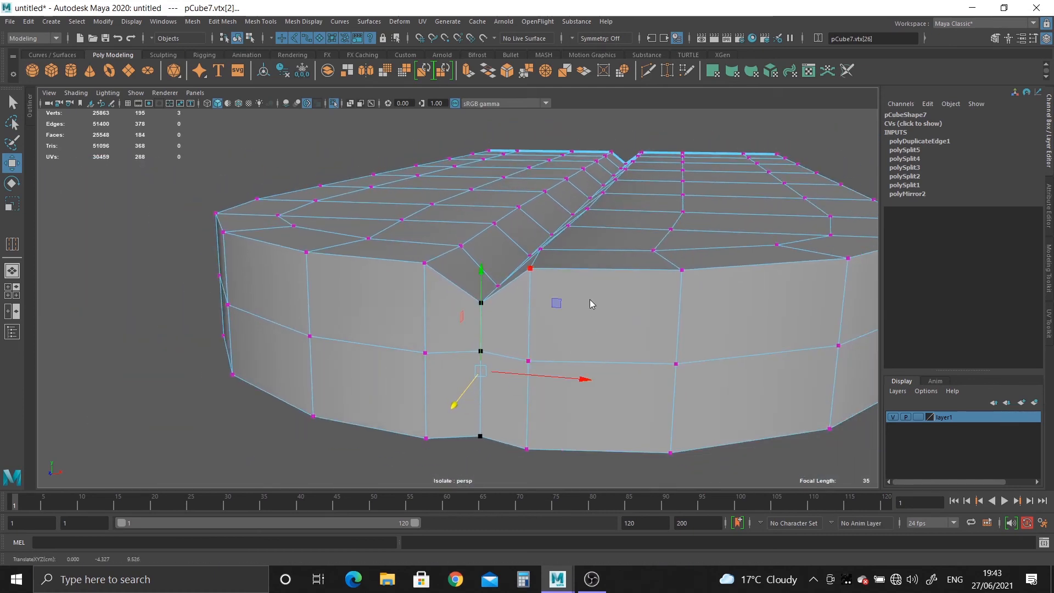
Step: Return to object mode, inspect the notched tongue tip in smooth preview, and restore the unsmoothed display
right_drag(591, 275, 636, 258)
key(3)
click(316, 151)
alt+drag(316, 151, 567, 285)
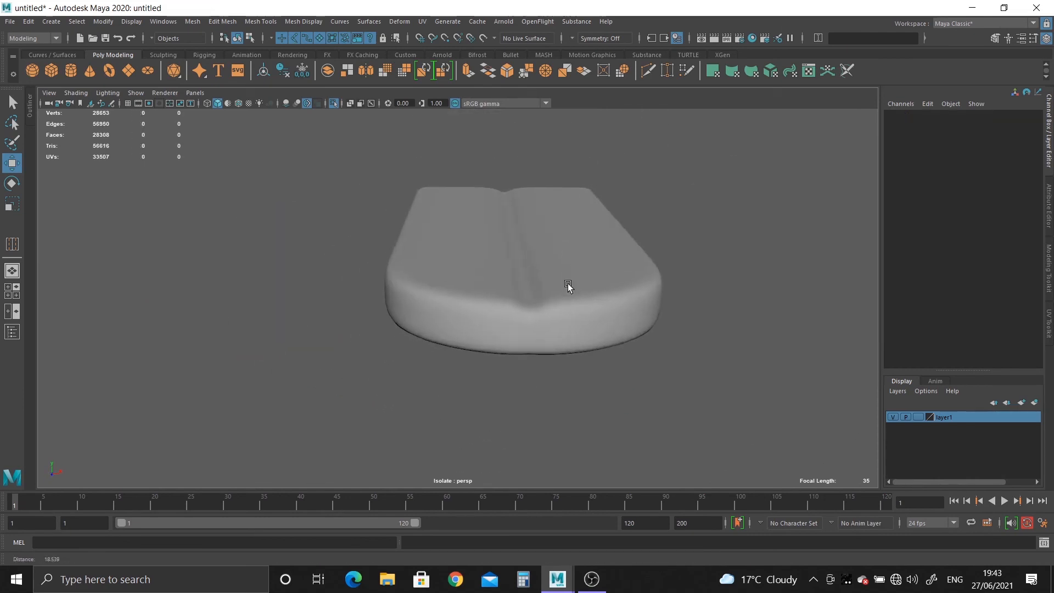
alt+right_drag(567, 285, 586, 322)
click(586, 308)
key(1)
alt+middle_drag(612, 297, 545, 297)
alt+right_drag(545, 297, 554, 312)
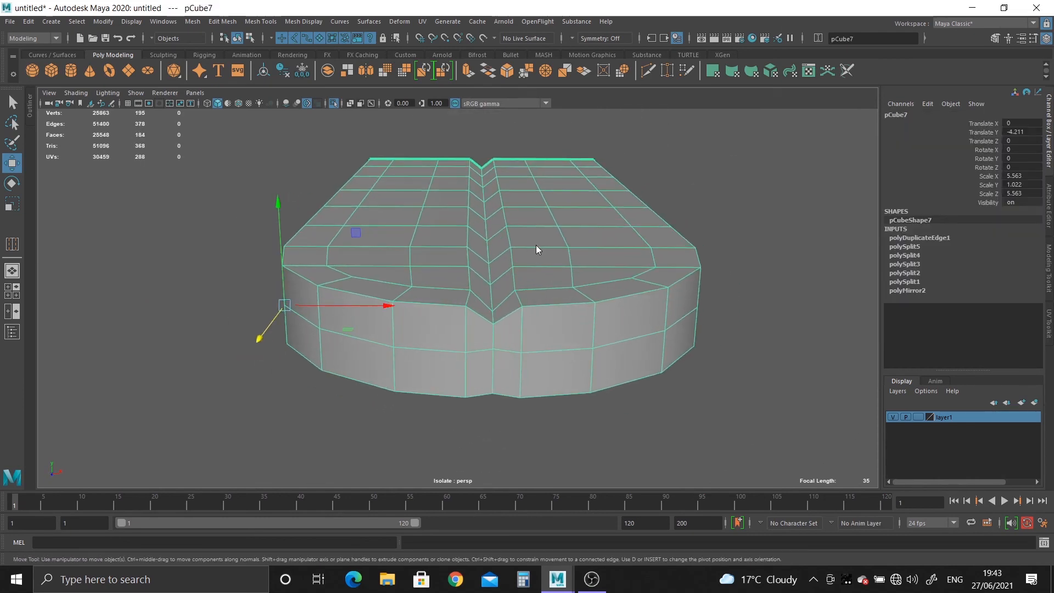
Step: Select the edge loops on both sides of the groove, scale them apart along X to widen it, and return to object mode
right_drag(536, 247, 520, 215)
double_click(507, 219)
shift+double_click(465, 222)
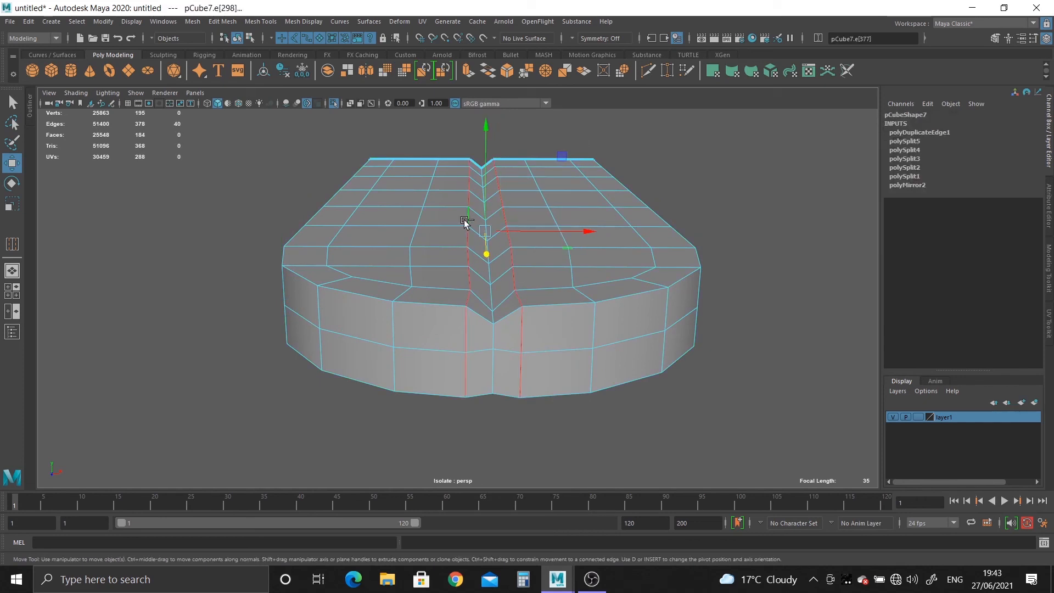
key(r)
drag(581, 233, 616, 241)
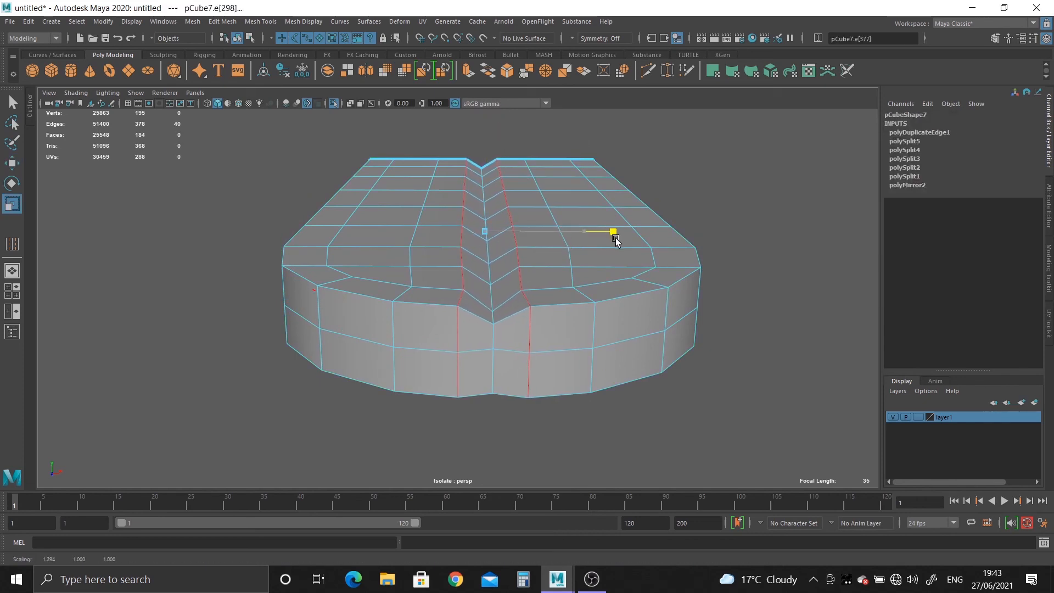
right_drag(572, 275, 608, 271)
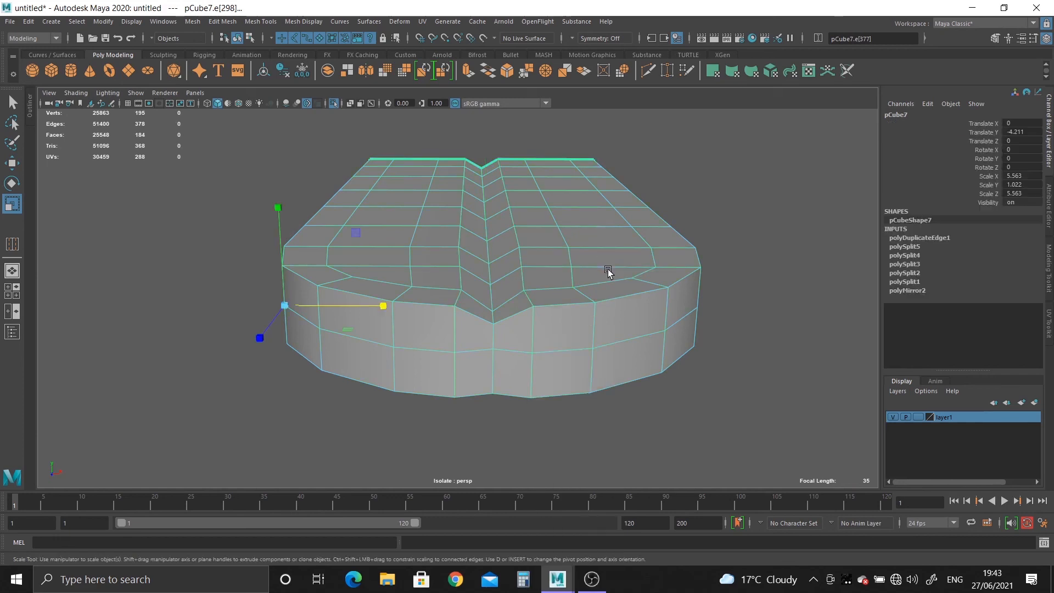
Step: Inspect the widened groove and the tongue's side in smooth preview, then restore the unsmoothed display
key(3)
click(696, 377)
alt+drag(697, 376, 502, 308)
click(502, 308)
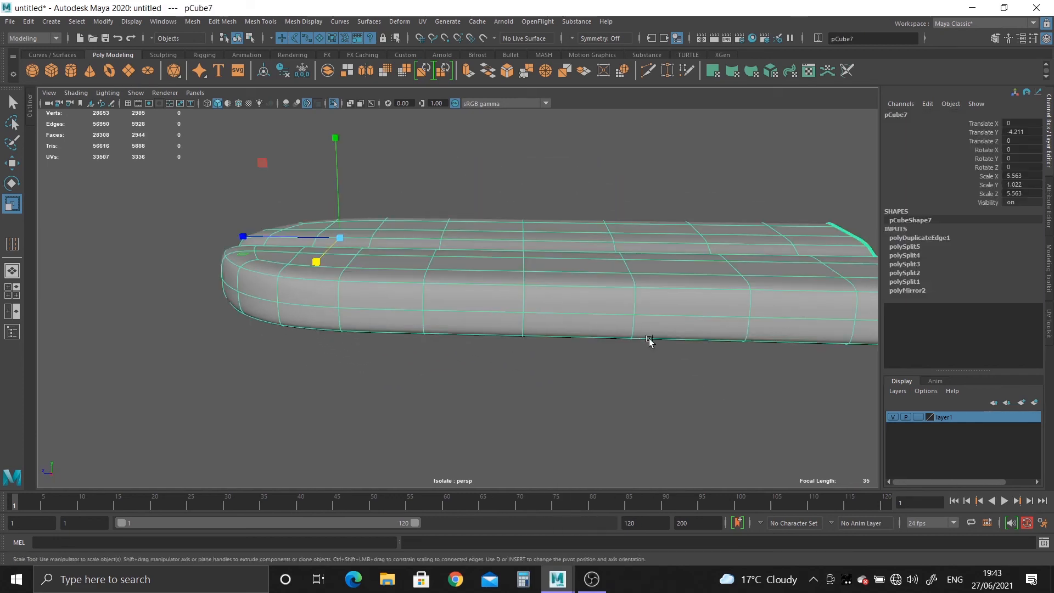
key(1)
alt+right_drag(691, 360, 591, 313)
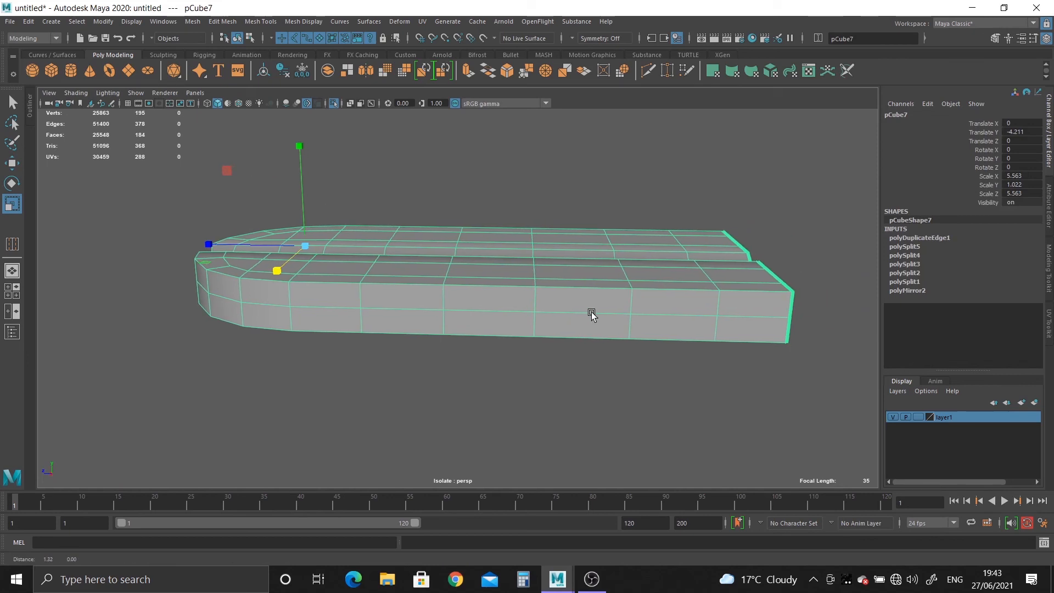
Step: Turn off isolation to show the whole creature and add a nonlinear Bend deformer to the tongue
click(334, 104)
alt+drag(385, 220, 447, 266)
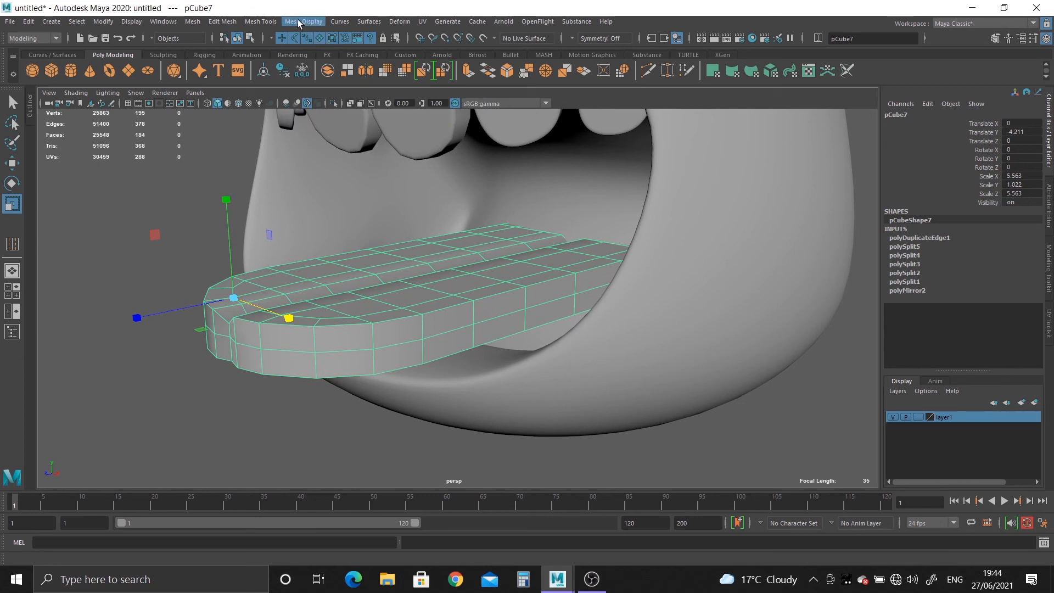
click(399, 21)
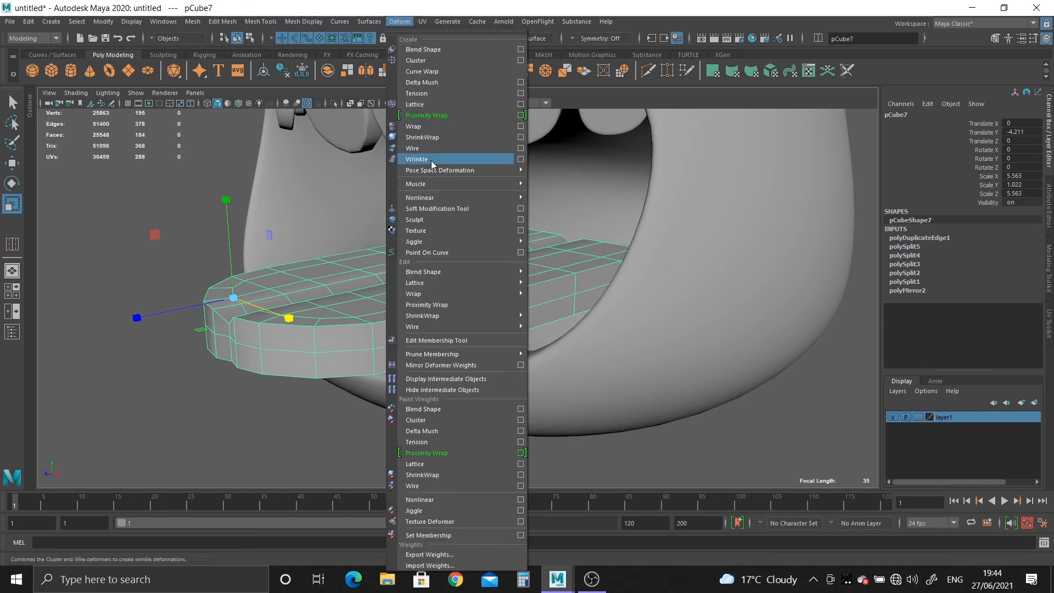
mouse_move(442, 199)
click(541, 197)
Step: Try changing the bend curvature with the handle in its default orientation, then undo it
alt+right_drag(685, 292, 602, 275)
click(986, 264)
middle_drag(549, 244, 579, 259)
key(ctrl+z)
Step: Rotate the bend handle about X and set its Rotate X to 90
key(e)
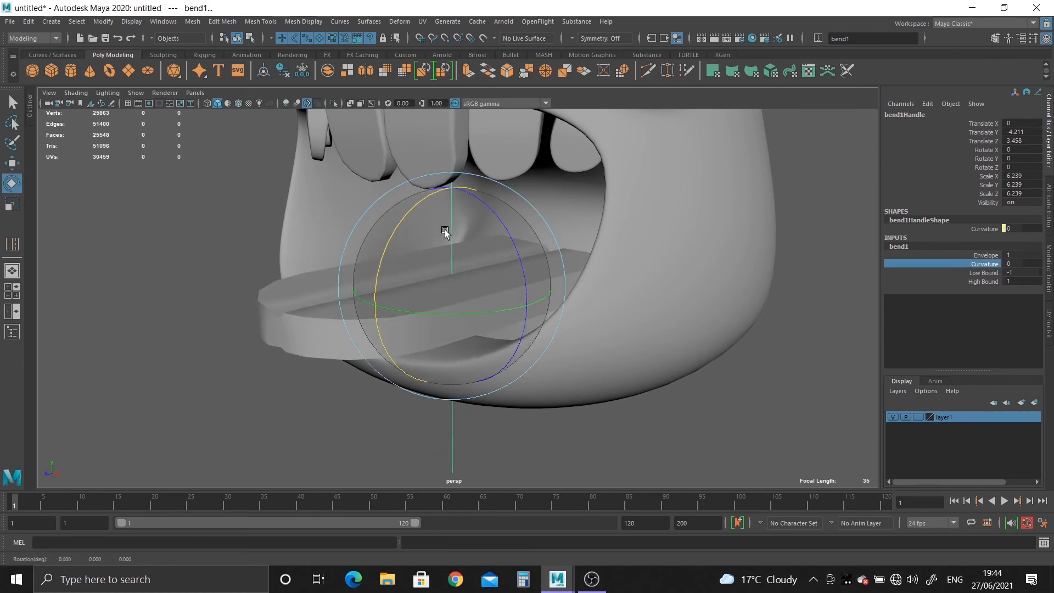
drag(389, 241, 362, 357)
double_click(1019, 149)
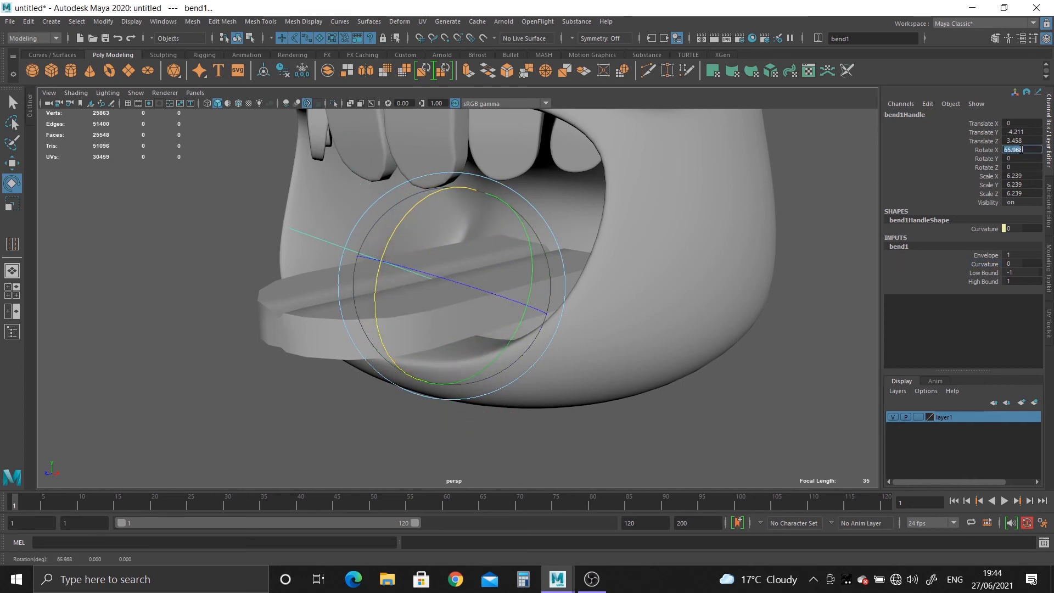
text(90)
key(Return)
Step: Try bending the tongue with a curvature of about 94, then undo the curvature change
click(985, 265)
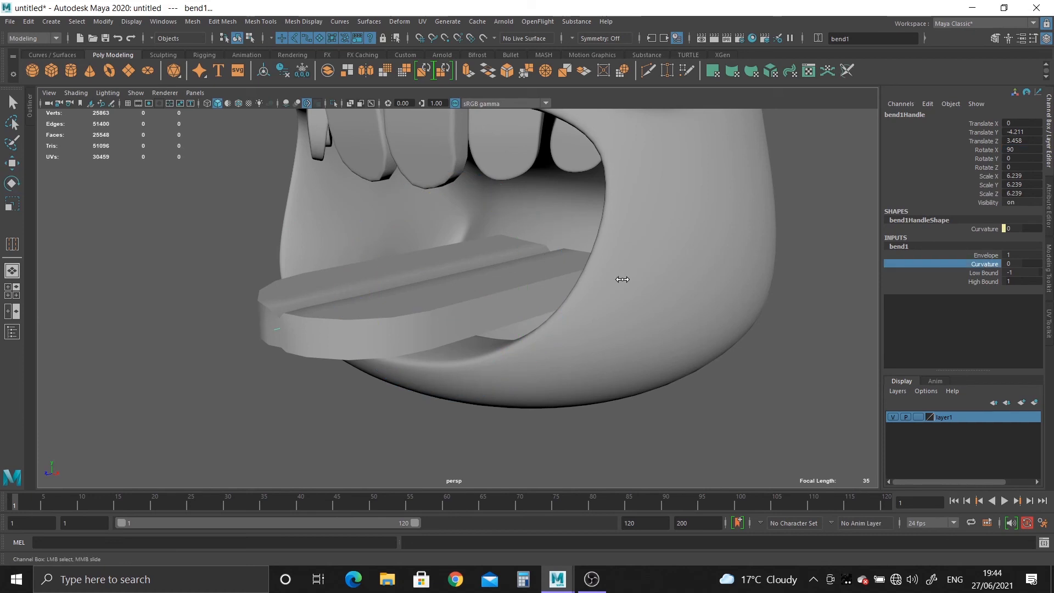
middle_drag(619, 279, 644, 280)
alt+drag(616, 282, 565, 266)
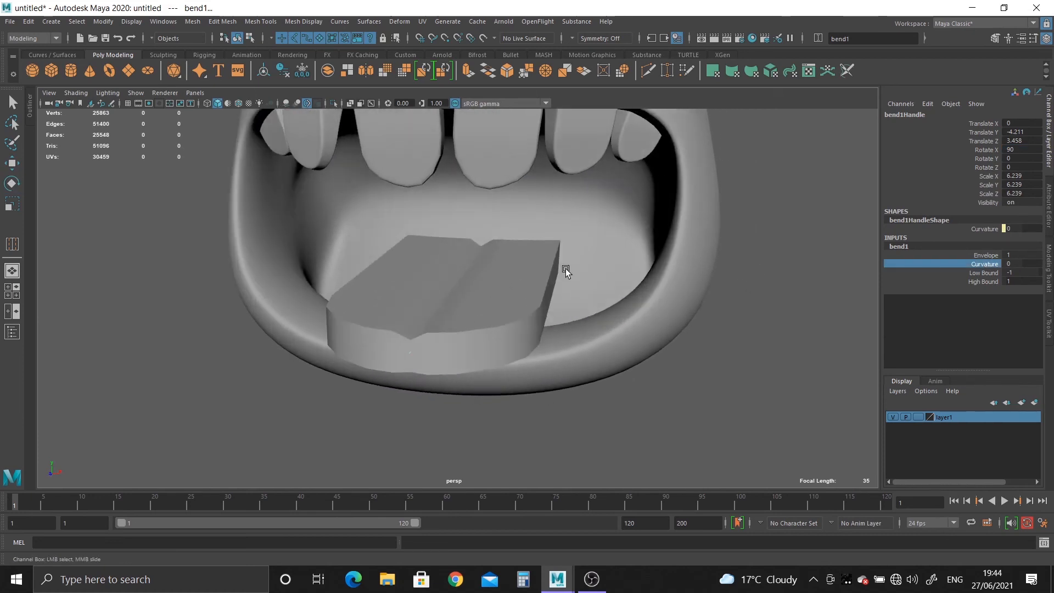
middle_drag(565, 266, 605, 286)
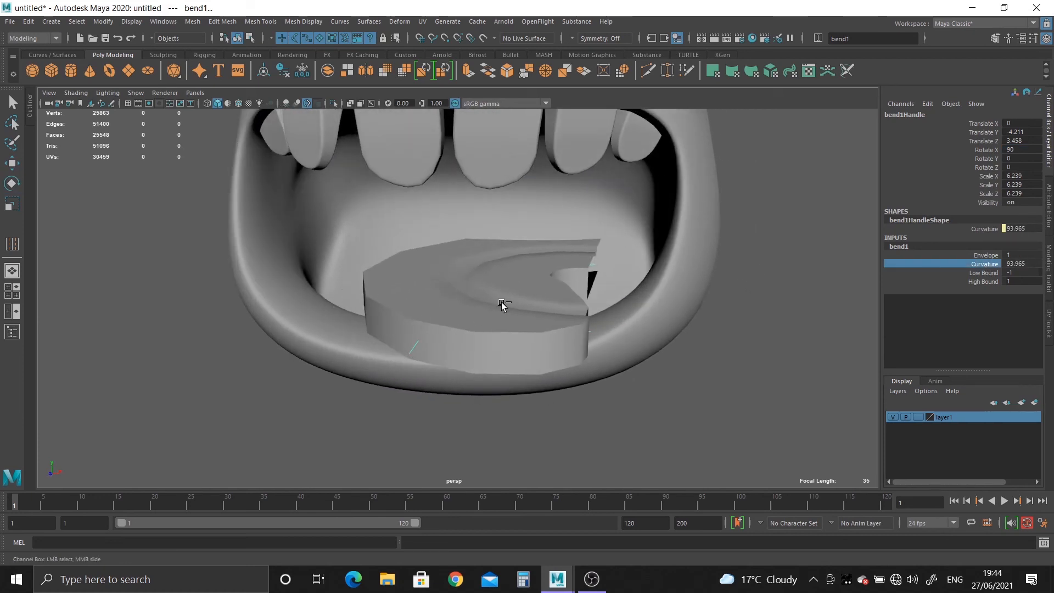
key(ctrl+z)
Step: Set the bend handle's Rotate Z to -90 and raise the curvature to about 73.3 so the tongue curls downward
key(e)
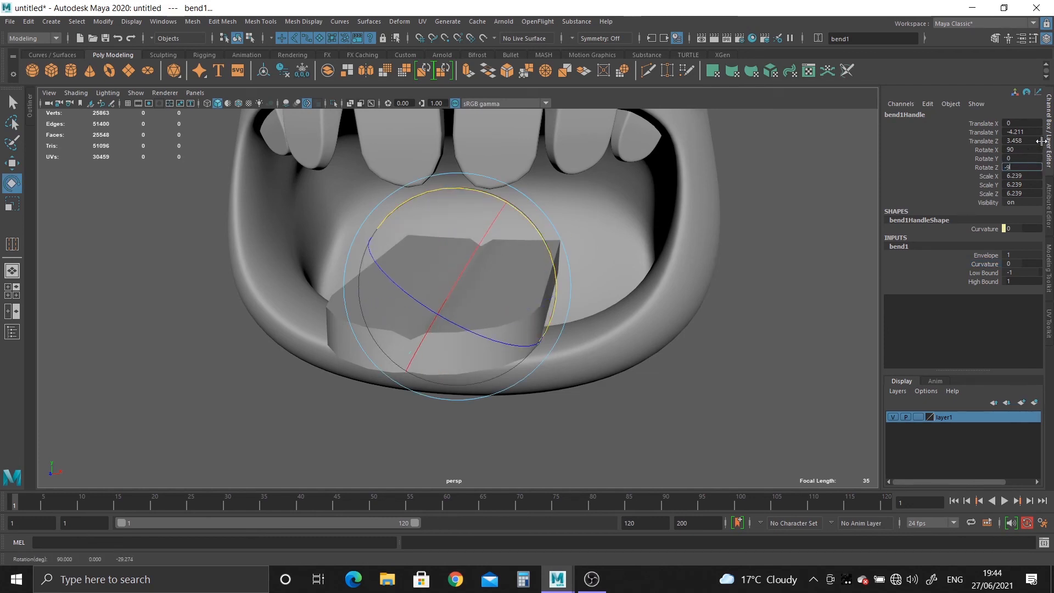
click(991, 266)
middle_drag(621, 230, 671, 232)
alt+drag(671, 233, 534, 247)
middle_drag(534, 247, 545, 250)
alt+drag(544, 250, 615, 254)
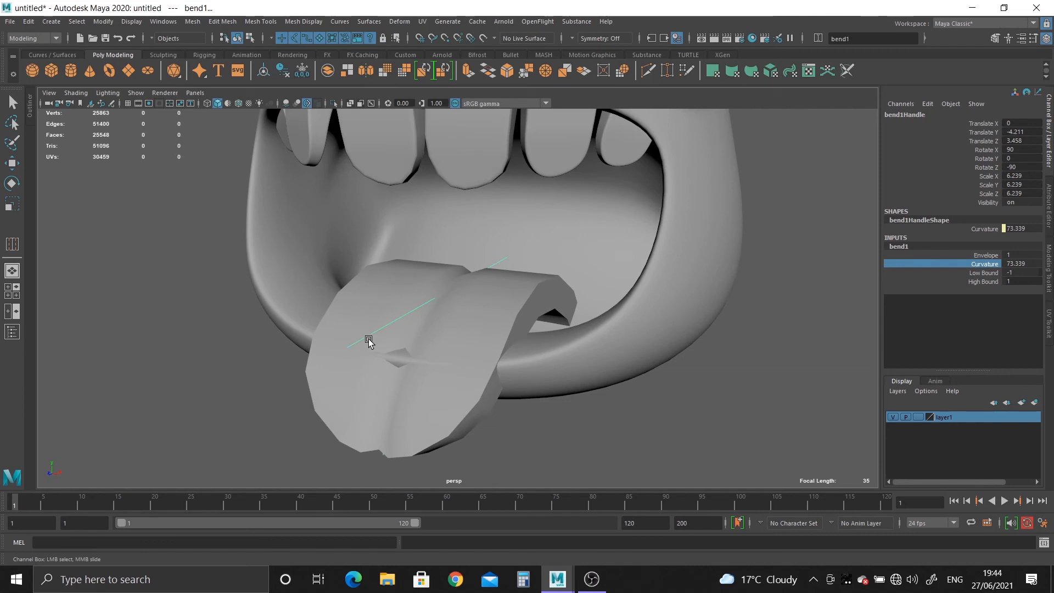
Step: Move the bend handle forward to Translate Z 5.222 and slightly reduce the bend curvature
key(w)
alt+drag(437, 324, 352, 302)
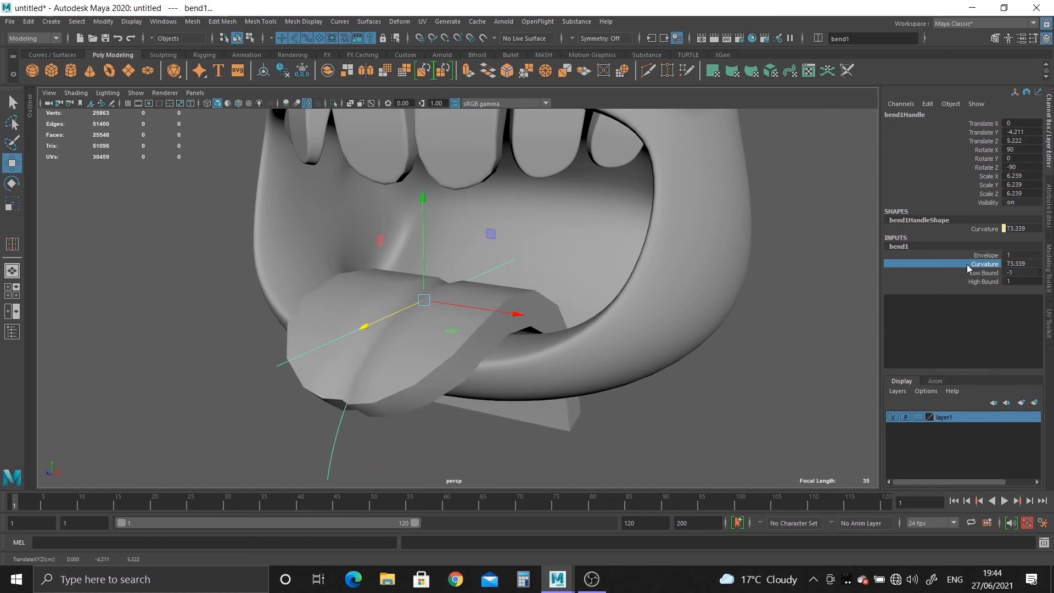
middle_drag(610, 289, 586, 306)
Step: Select the bent tongue and delete its construction history to bake in the bend
key(w)
click(482, 330)
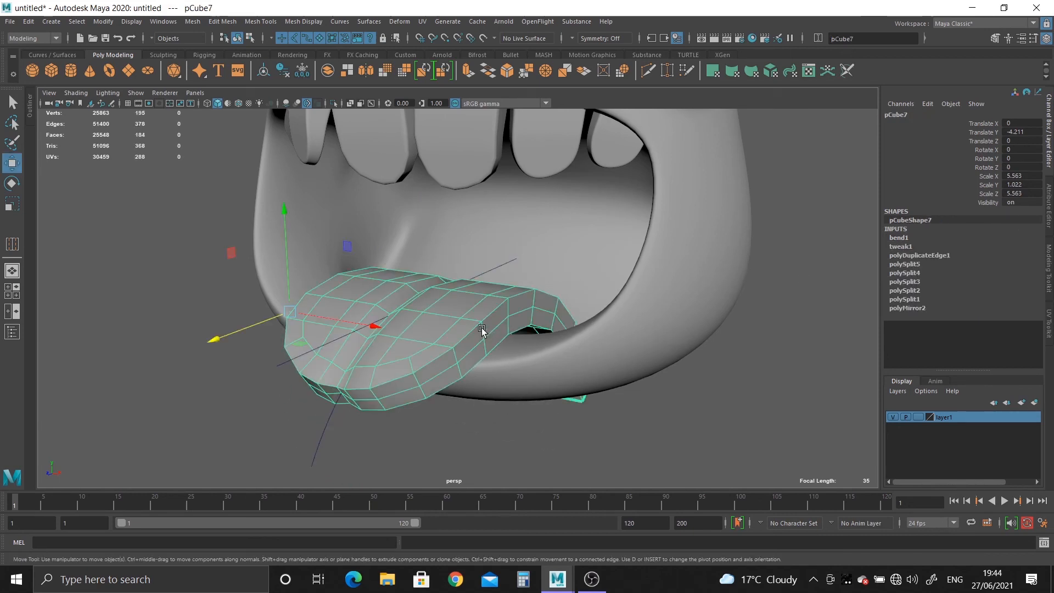
click(279, 71)
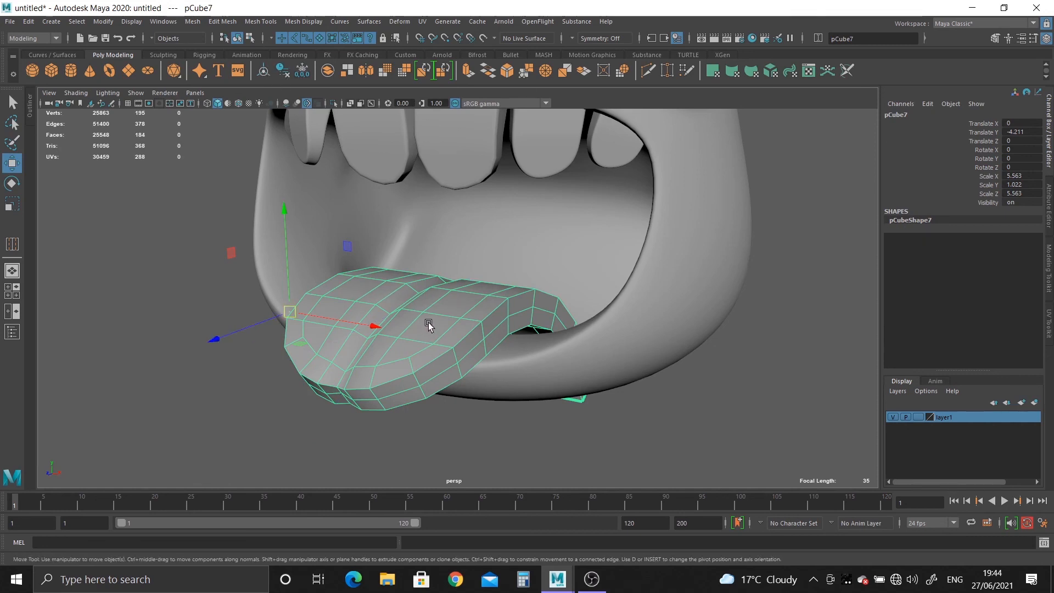
Step: Freeze the tongue's transformations, display it as a smooth preview and clear the selection
click(298, 71)
key(3)
click(720, 430)
scroll(467, 329, down, 2)
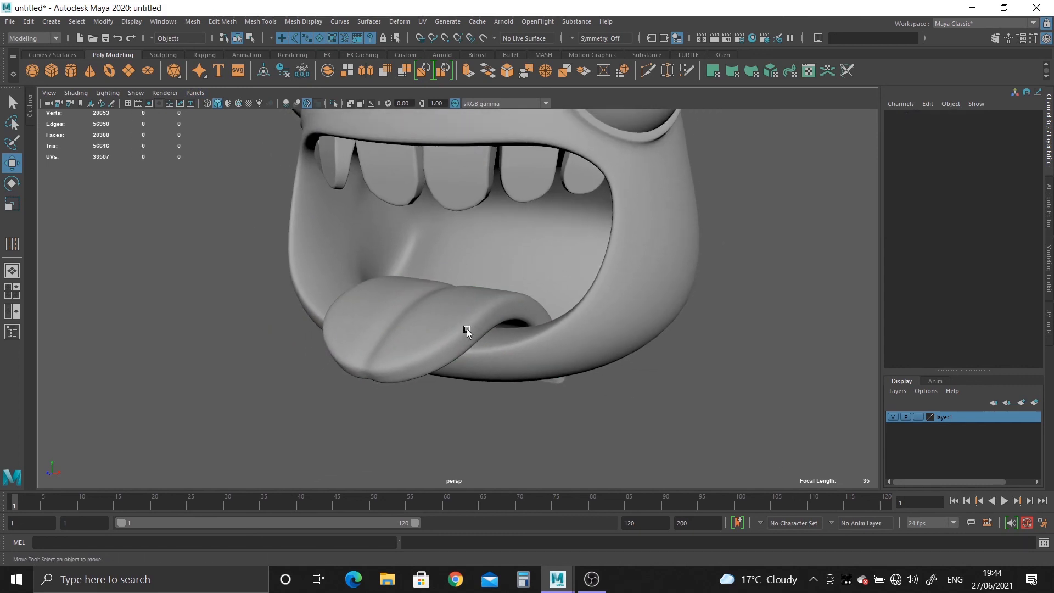
Step: Reposition the tongue on the lower lip at Translate Y 0.304 and Translate Z -0.882
click(445, 356)
key(ctrl+z)
drag(444, 230, 449, 223)
alt+drag(483, 283, 419, 291)
drag(356, 336, 559, 347)
drag(469, 216, 522, 332)
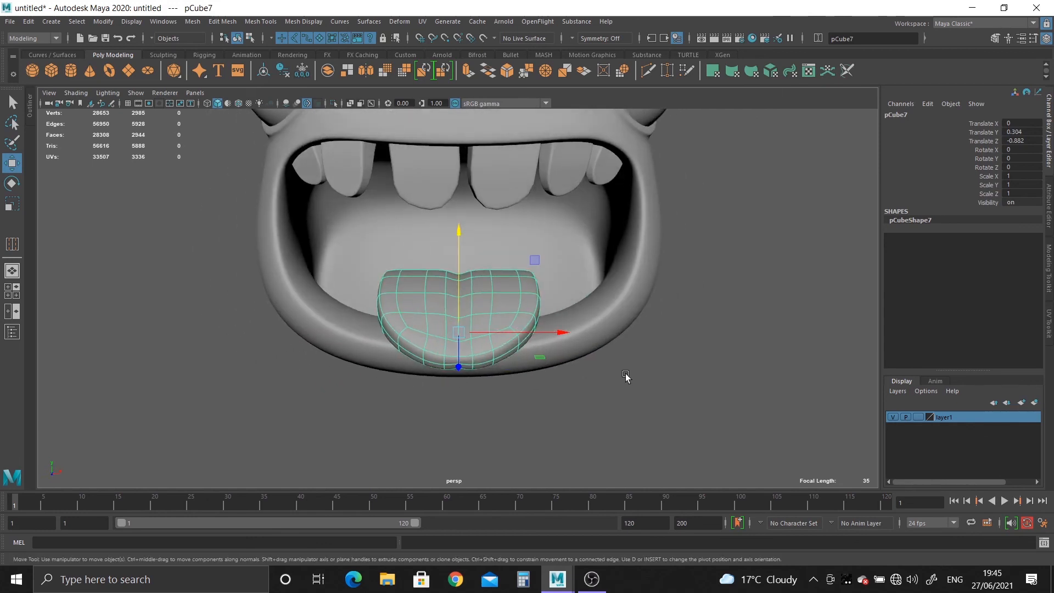
Step: Widen the tongue by scaling it to Scale X 1.394
key(r)
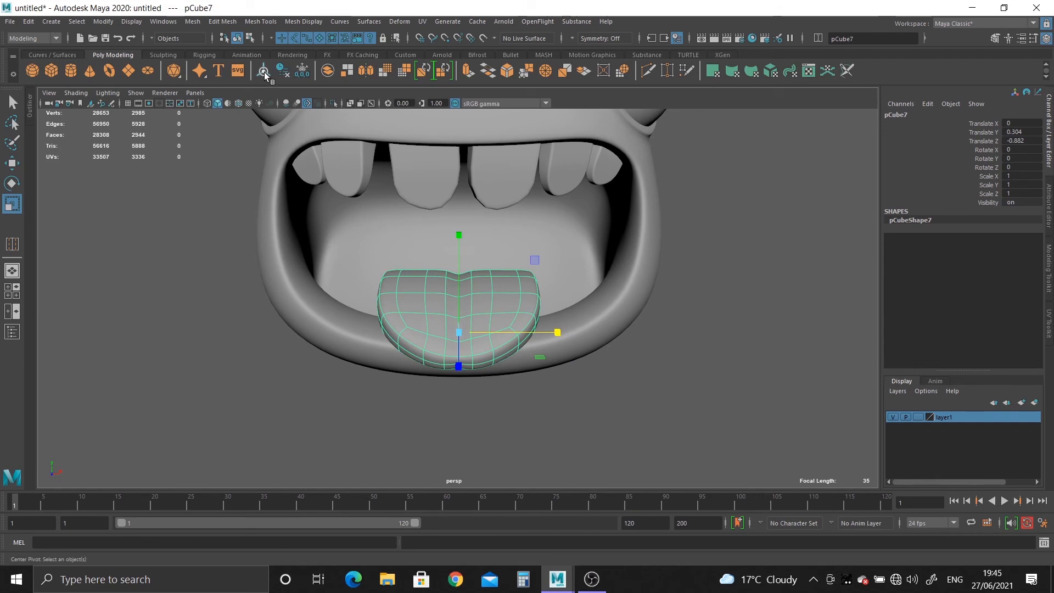
alt+drag(494, 312, 532, 341)
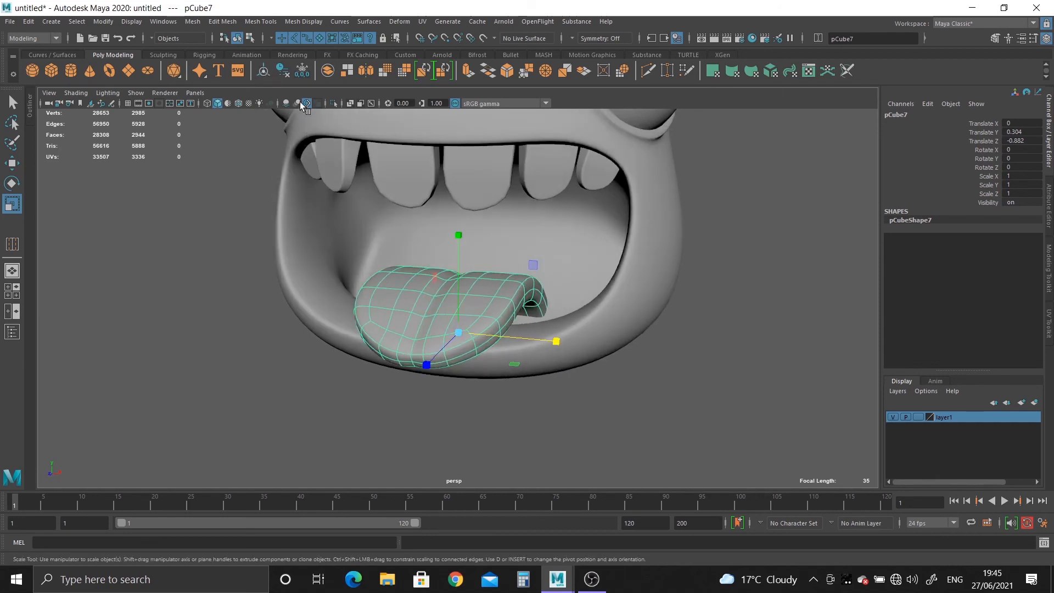
alt+drag(393, 279, 427, 283)
drag(544, 329, 497, 344)
Step: Raise the tongue to Translate Y 0.892 and bring it forward to Translate Z 0.223
key(w)
drag(458, 242, 449, 227)
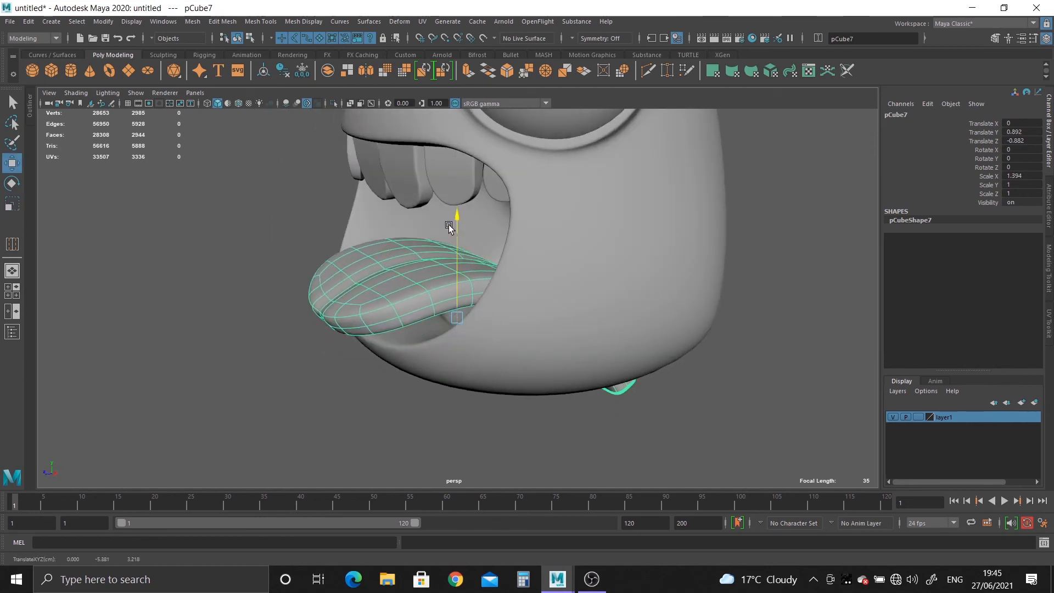
drag(393, 329, 340, 332)
Step: Tilt the tongue downward at the front to Rotate X 8.961 and deselect it
key(e)
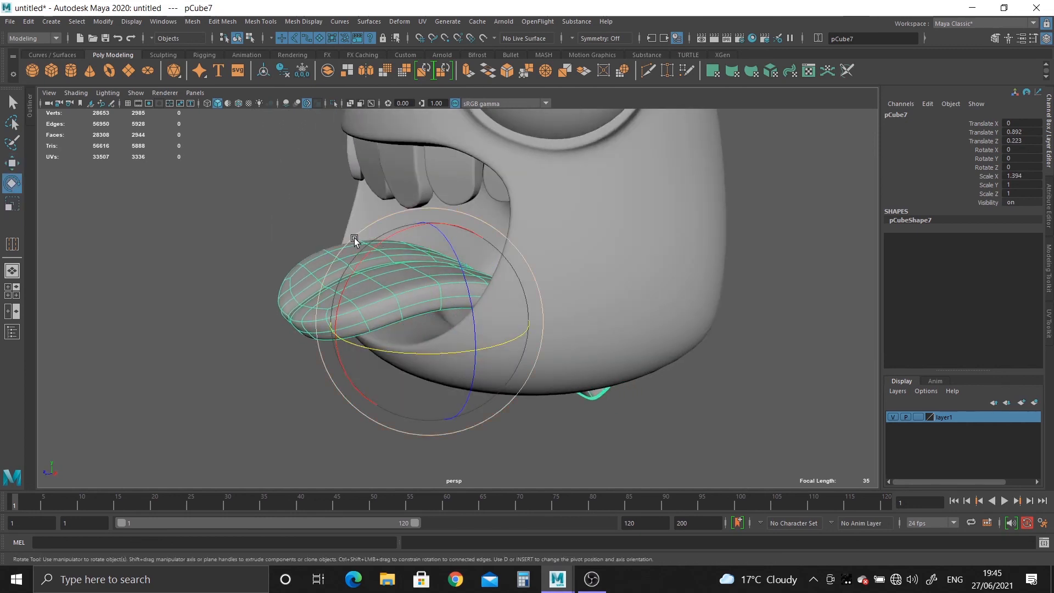
drag(362, 256, 673, 419)
key(ctrl+z)
click(674, 419)
alt+right_drag(674, 418, 463, 311)
alt+drag(463, 311, 478, 374)
alt+right_drag(478, 374, 650, 480)
alt+drag(650, 480, 454, 259)
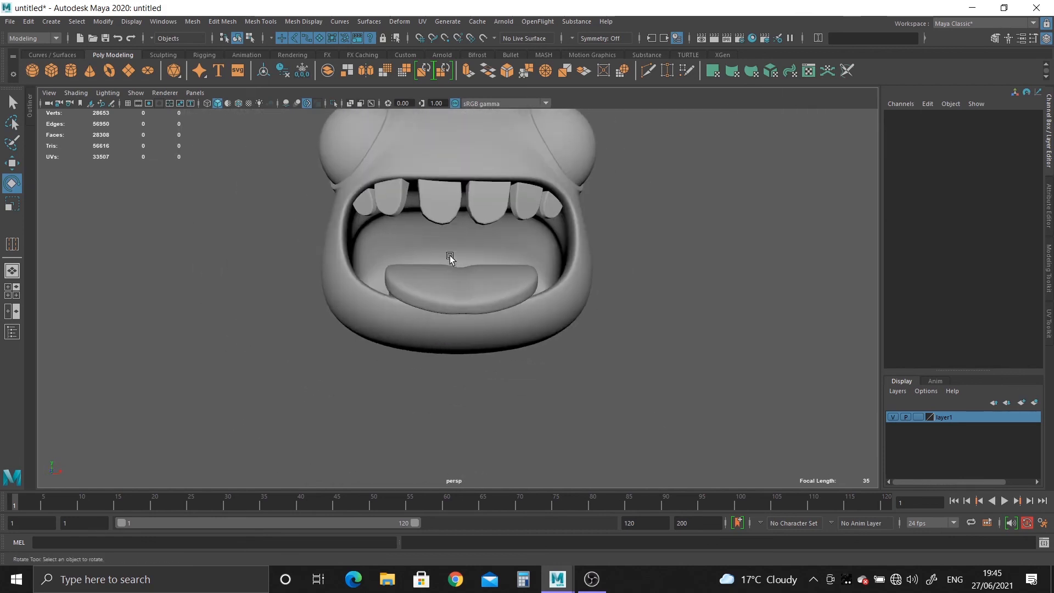
alt+right_drag(454, 258, 557, 377)
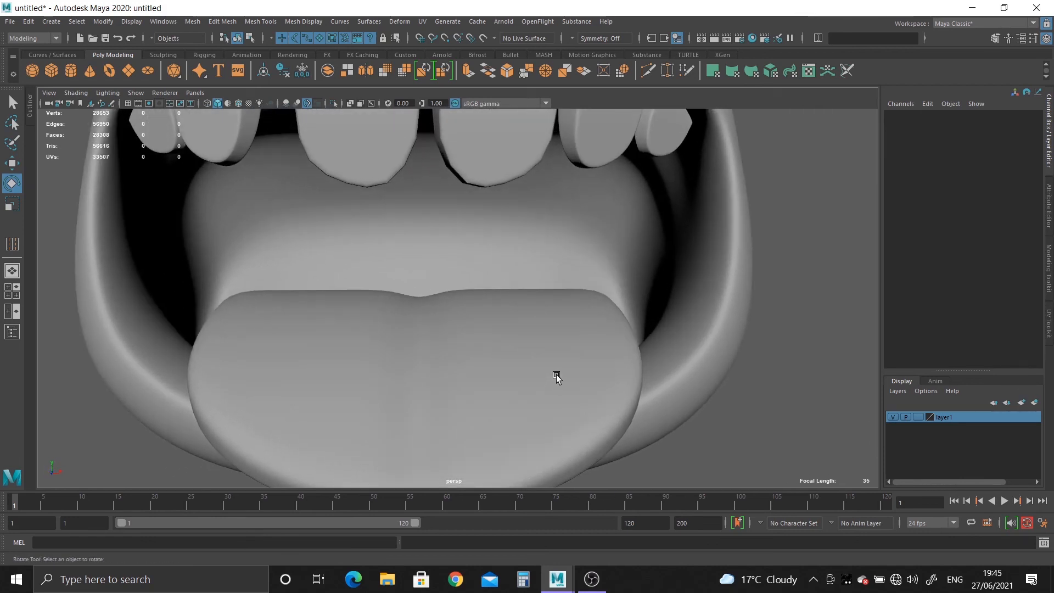
Step: Select the tongue and add a nonlinear Bend deformer to it
click(499, 332)
alt+middle_drag(482, 345, 473, 311)
scroll(487, 315, up, 1)
scroll(493, 346, down, 1)
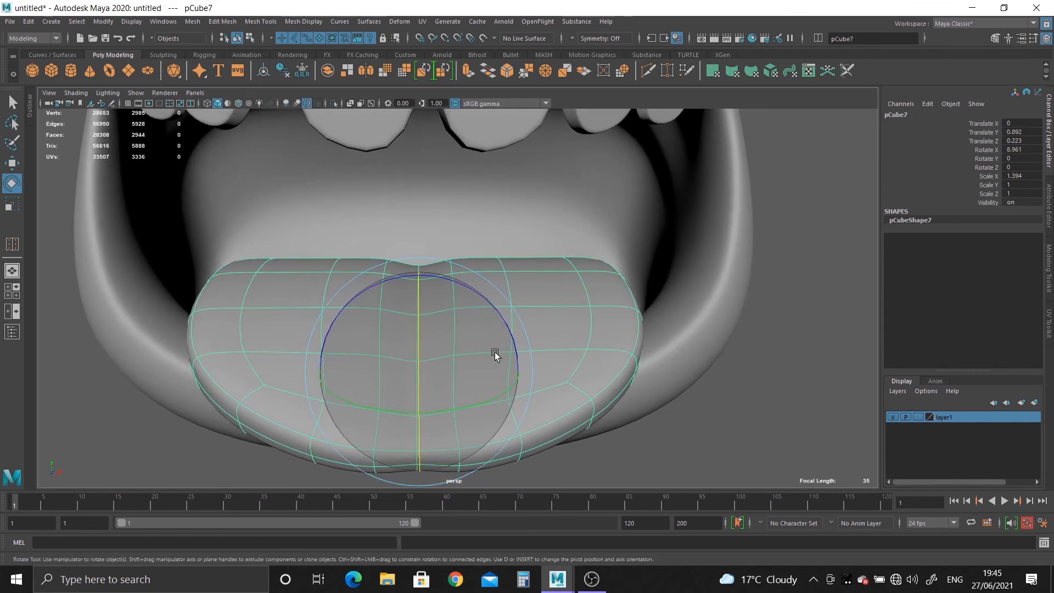
click(408, 21)
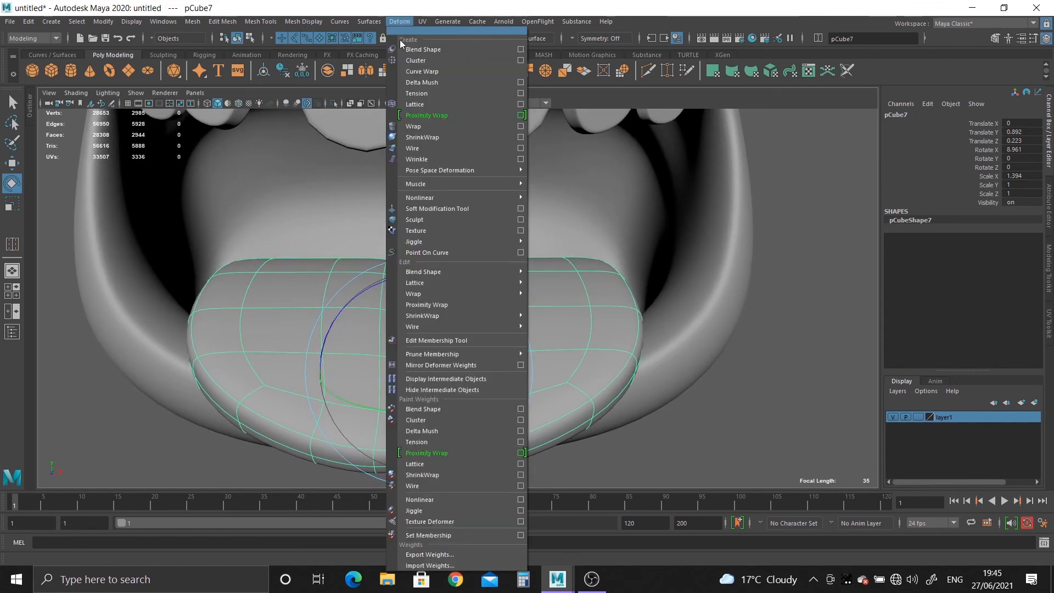
mouse_move(451, 196)
click(547, 198)
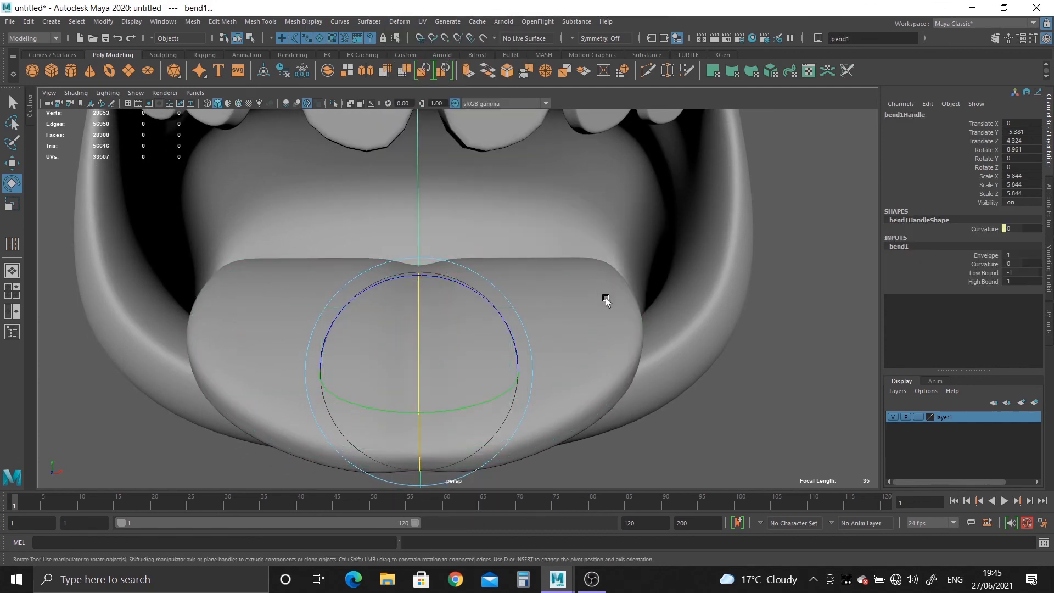
Step: Turn the bend handle sideways across the tongue by setting its Rotate Z to 90
alt+right_drag(608, 300, 506, 245)
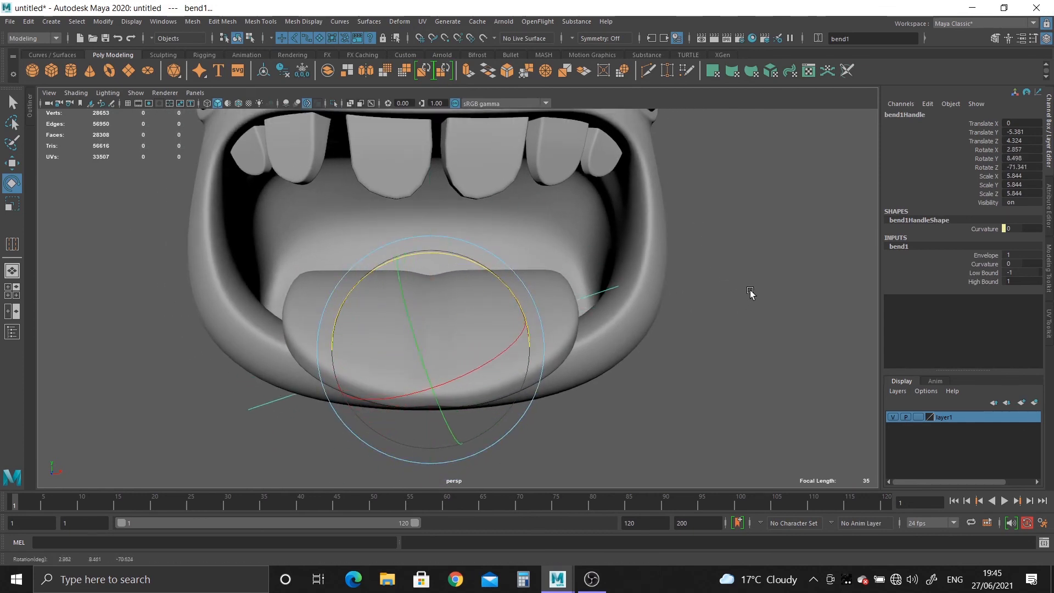
click(489, 292)
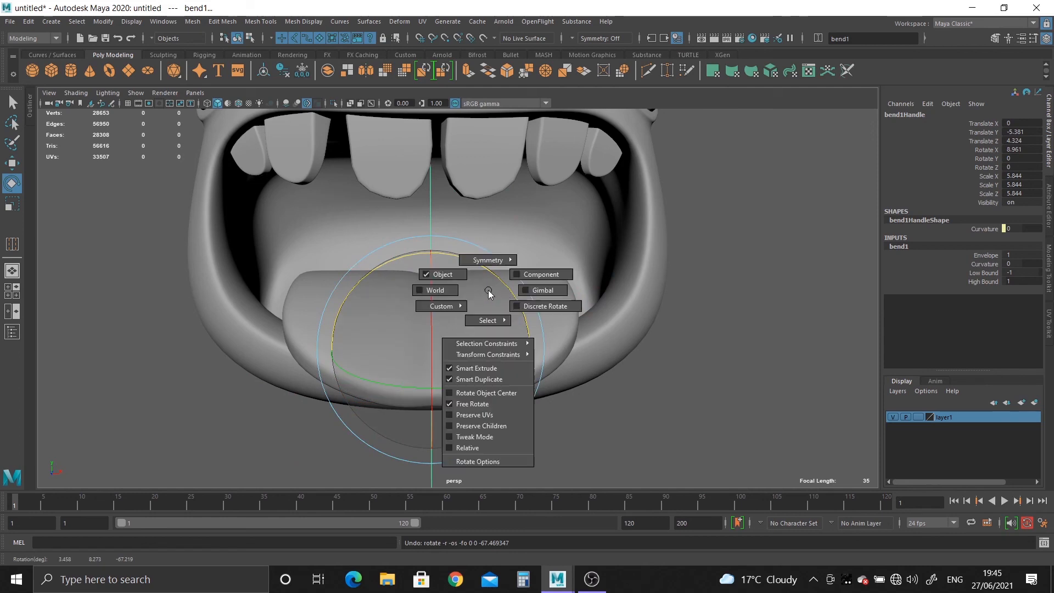
click(417, 288)
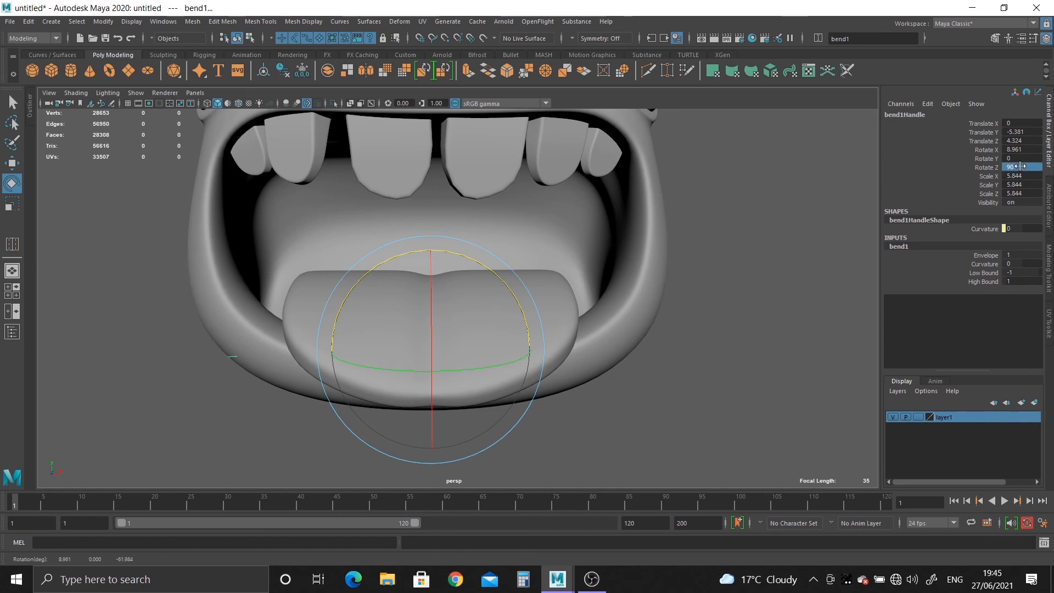
Step: Try bending the tongue sideways through the bend's curvature, then undo the change
click(985, 265)
middle_drag(693, 274, 666, 280)
mouse_move(667, 280)
alt+mouse_down()
mouse_move(661, 303)
mouse_move(661, 280)
mouse_move(647, 275)
mouse_move(658, 314)
alt+mouse_up()
key(ctrl+z)
Step: Try nudging the bend handle's Z rotation to about 89.454 in wireframe display
key(4)
alt+right_drag(658, 314, 691, 374)
click(648, 351)
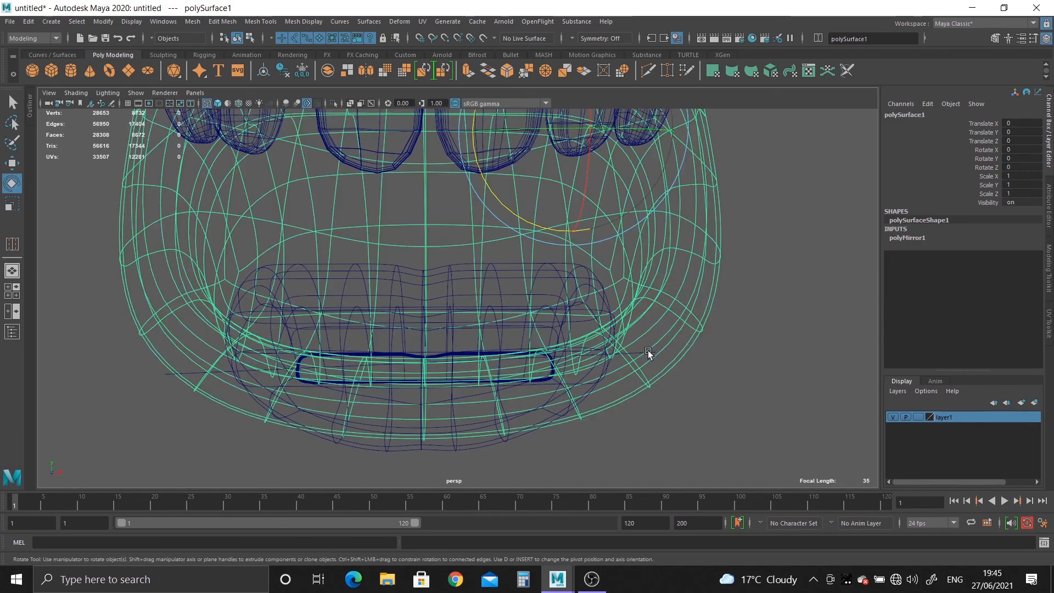
key(ctrl+z)
key(e)
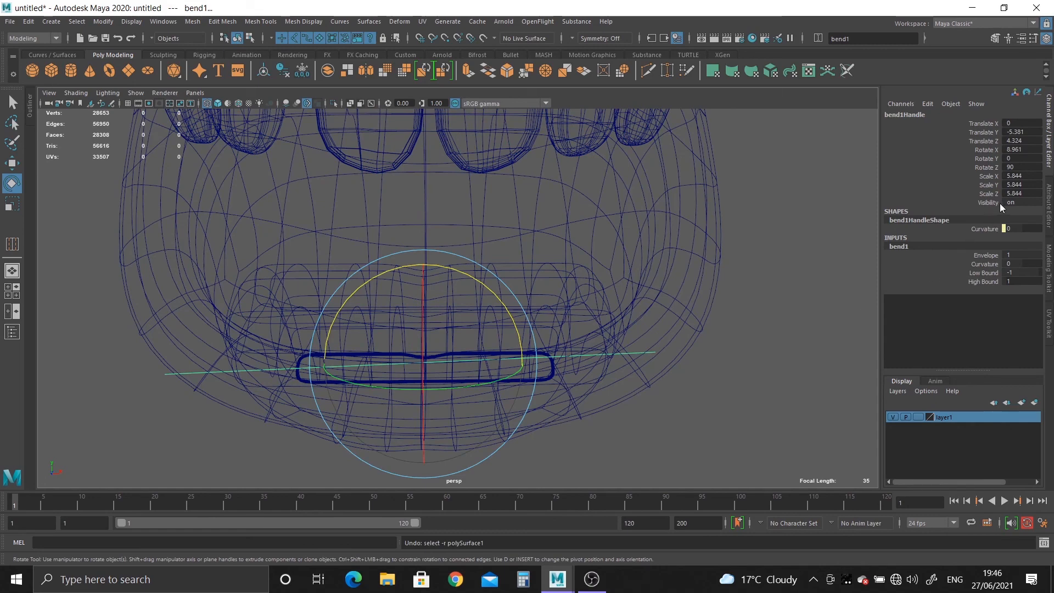
drag(496, 299, 496, 300)
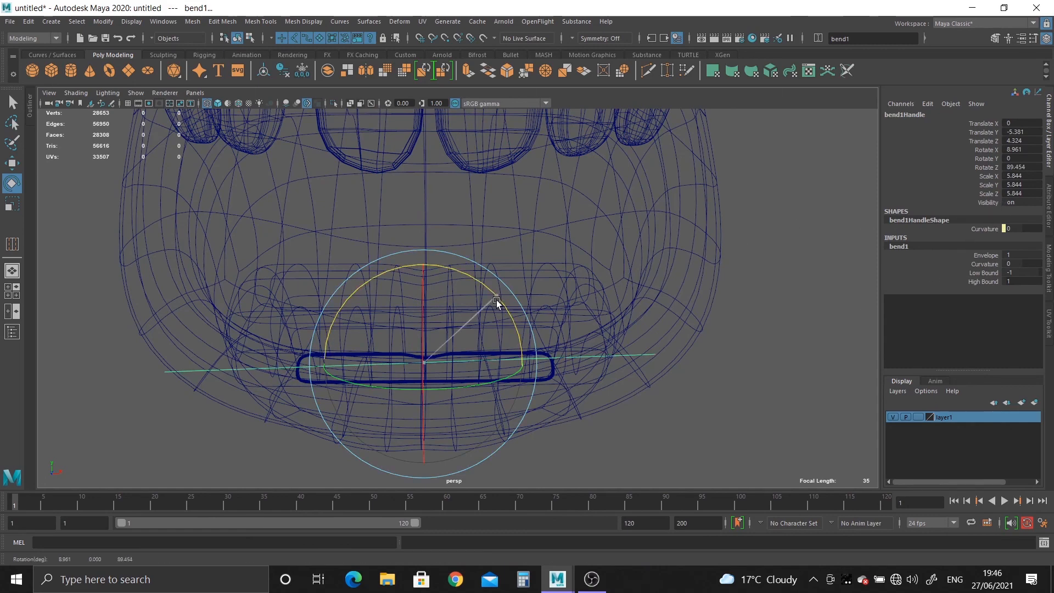
Step: Check the bend handle's alignment with the tongue in the front and four-view layouts, then in the shaded perspective view
alt+drag(708, 332, 483, 377)
key(space)
key(space)
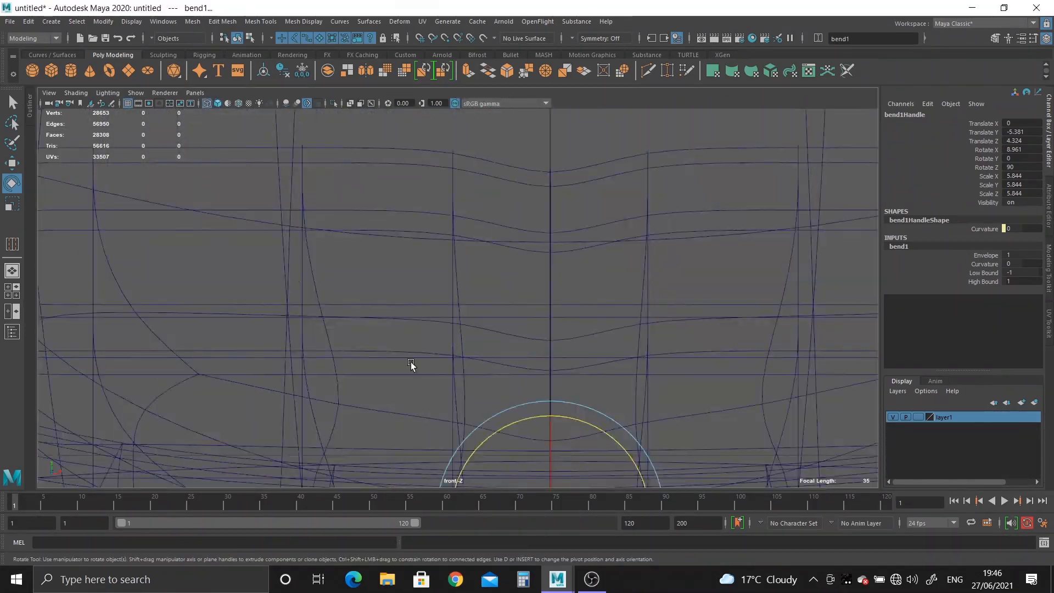
key(f)
key(space)
key(space)
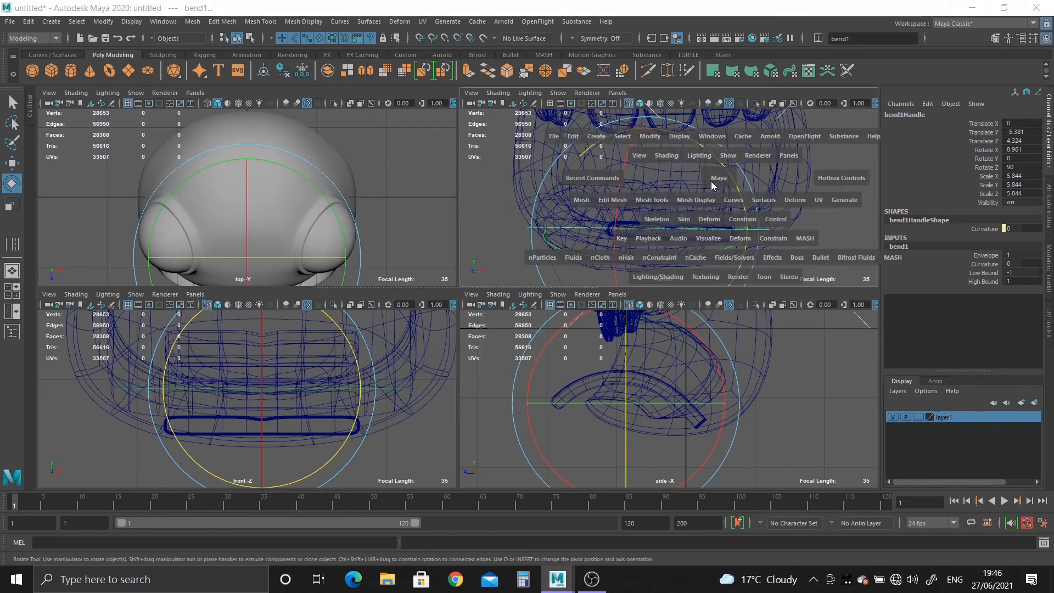
key(5)
scroll(585, 279, up, 2)
scroll(582, 279, down, 3)
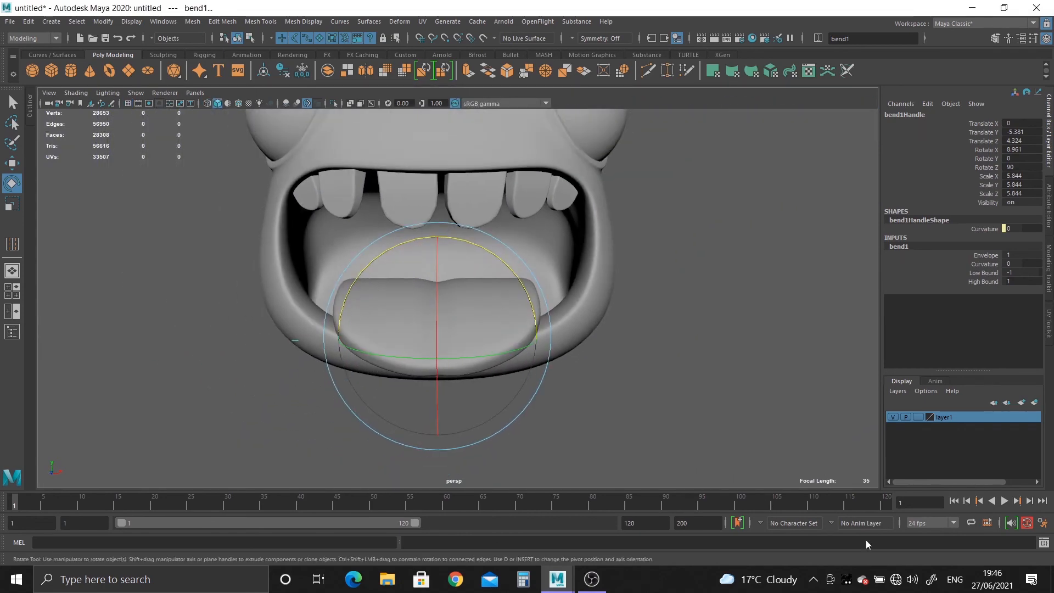
alt+drag(801, 448, 798, 450)
alt+right_drag(798, 449, 827, 491)
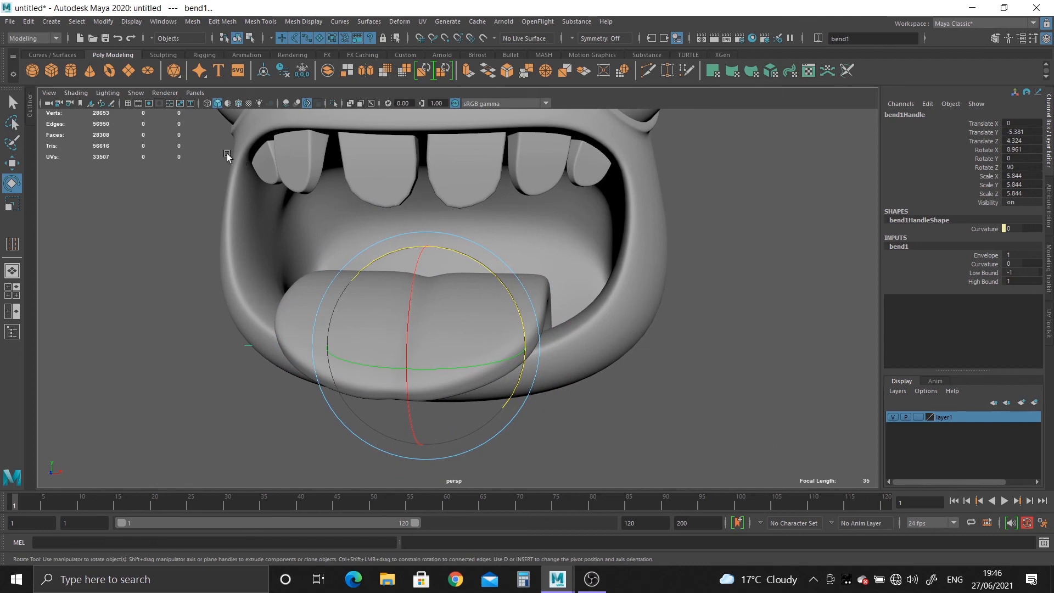
Step: Set the perspective camera's focal length to 60
click(48, 103)
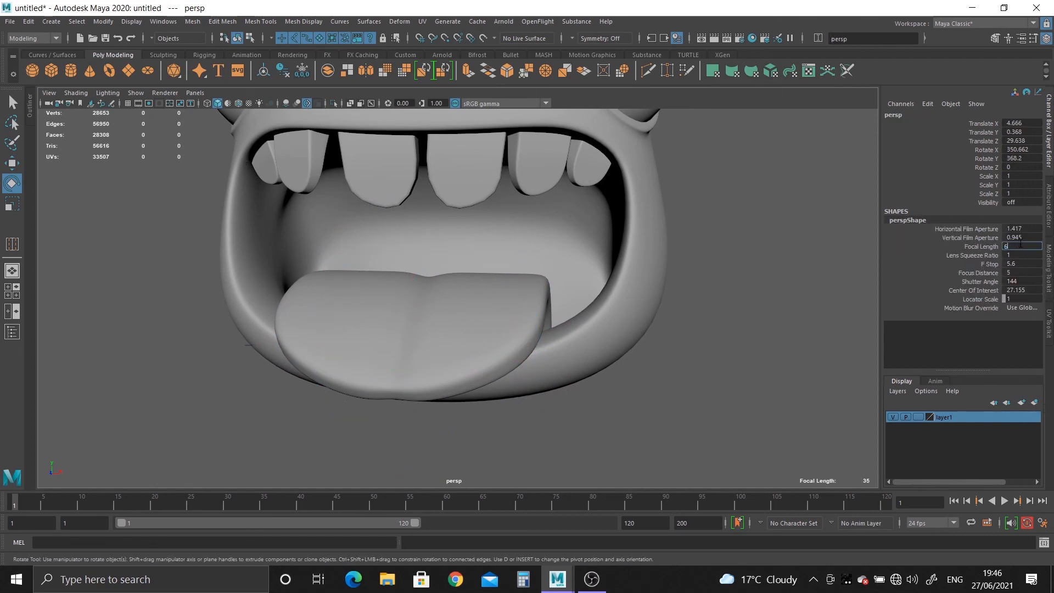
key(Return)
alt+right_drag(784, 346, 515, 217)
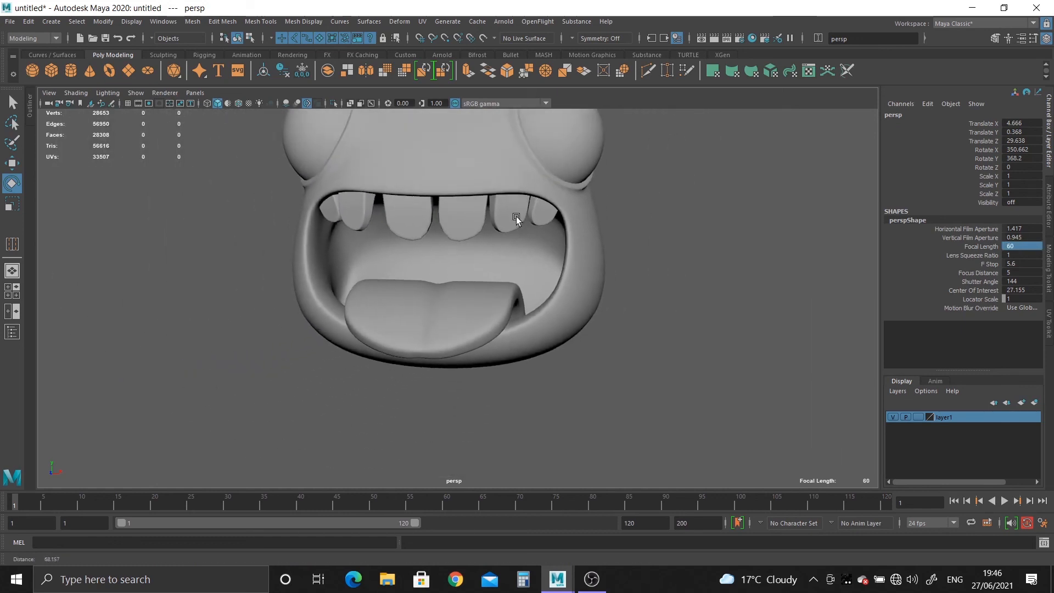
Step: Examine the creature's head, teeth and tongue from several angles and distances
alt+drag(515, 217, 547, 217)
alt+right_drag(547, 217, 490, 164)
alt+middle_drag(489, 165, 490, 218)
alt+right_drag(490, 218, 603, 288)
alt+drag(603, 286, 509, 253)
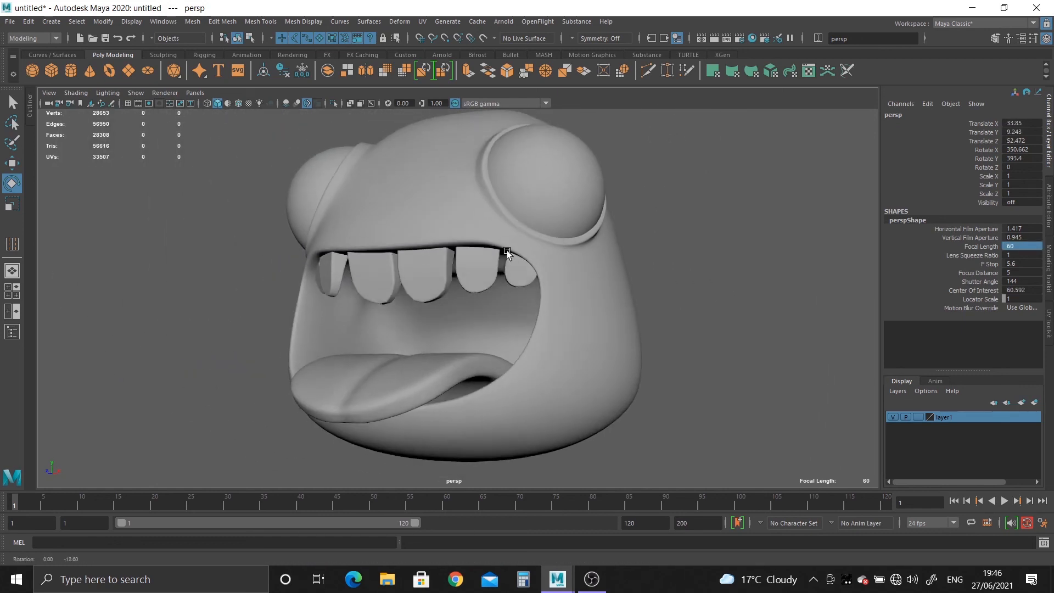
alt+right_drag(508, 252, 571, 275)
alt+drag(330, 214, 428, 242)
alt+right_drag(429, 242, 360, 221)
alt+drag(360, 223, 485, 305)
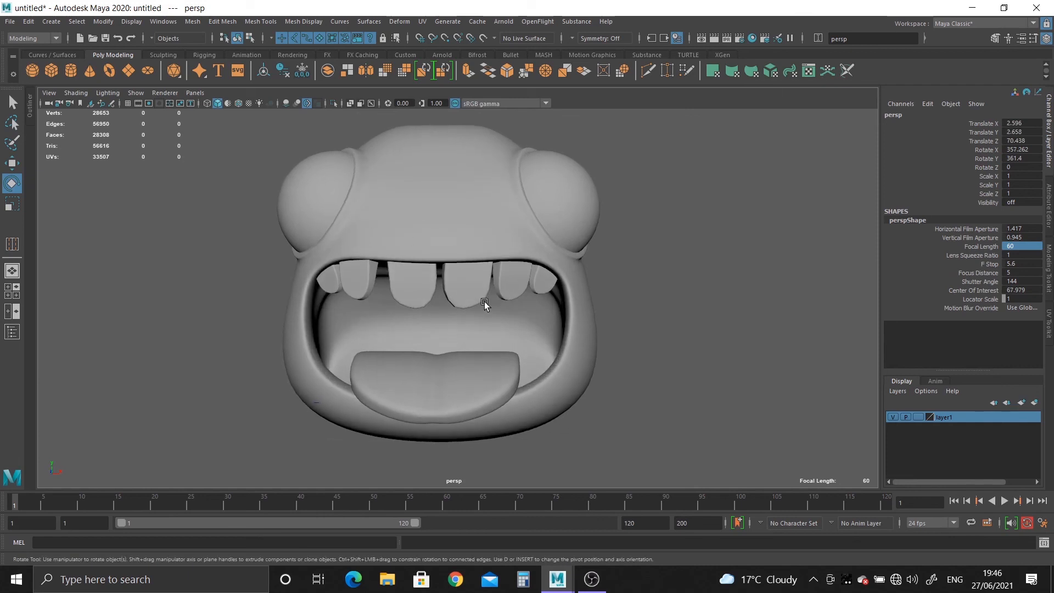
alt+drag(508, 344, 497, 316)
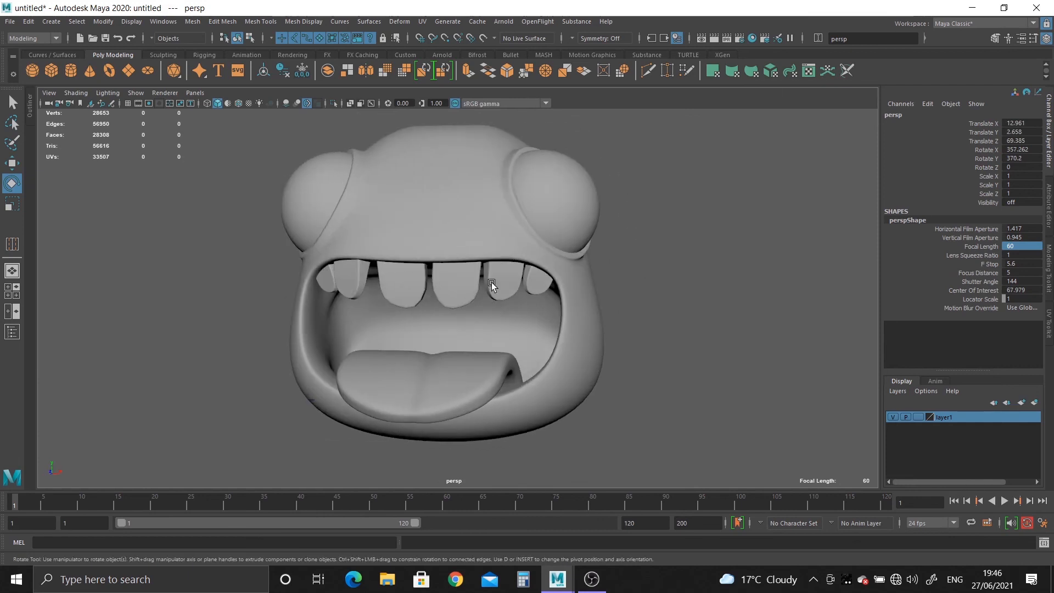
alt+right_drag(497, 316, 613, 357)
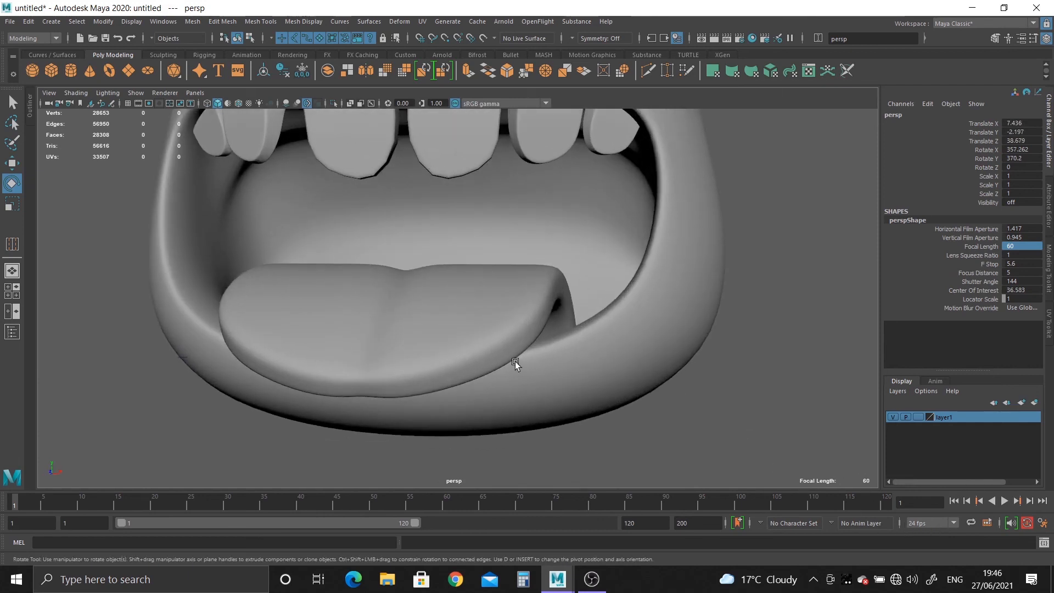
Step: Select the tongue's bend handle in wireframe display and return to shaded display
click(447, 334)
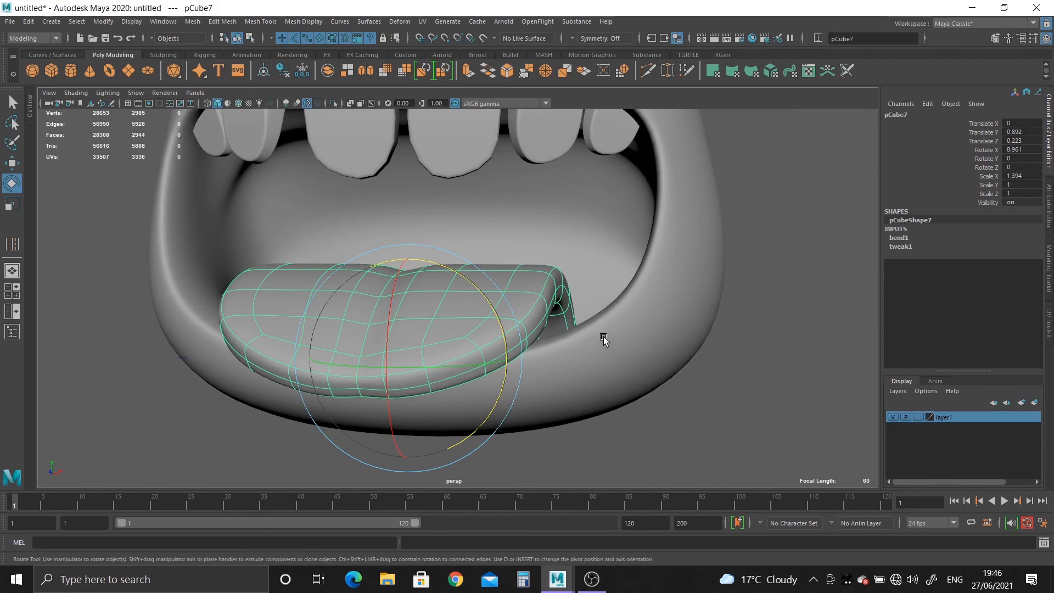
key(4)
alt+drag(599, 348, 476, 325)
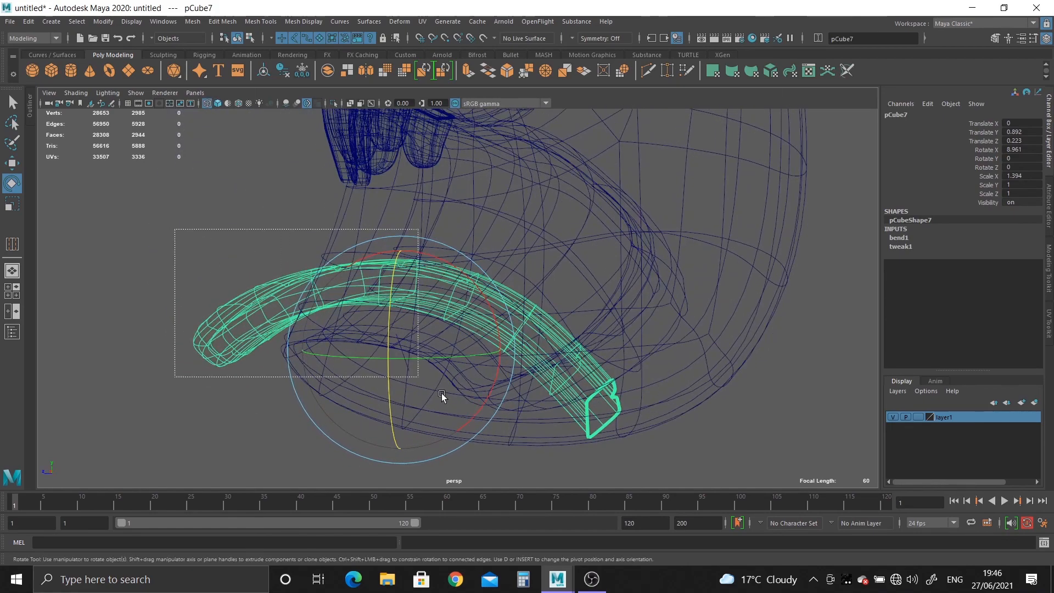
drag(442, 393, 444, 395)
mouse_move(696, 189)
alt+mouse_down()
mouse_move(692, 227)
mouse_move(593, 313)
mouse_move(437, 358)
mouse_move(602, 353)
mouse_move(578, 356)
alt+mouse_up()
key(5)
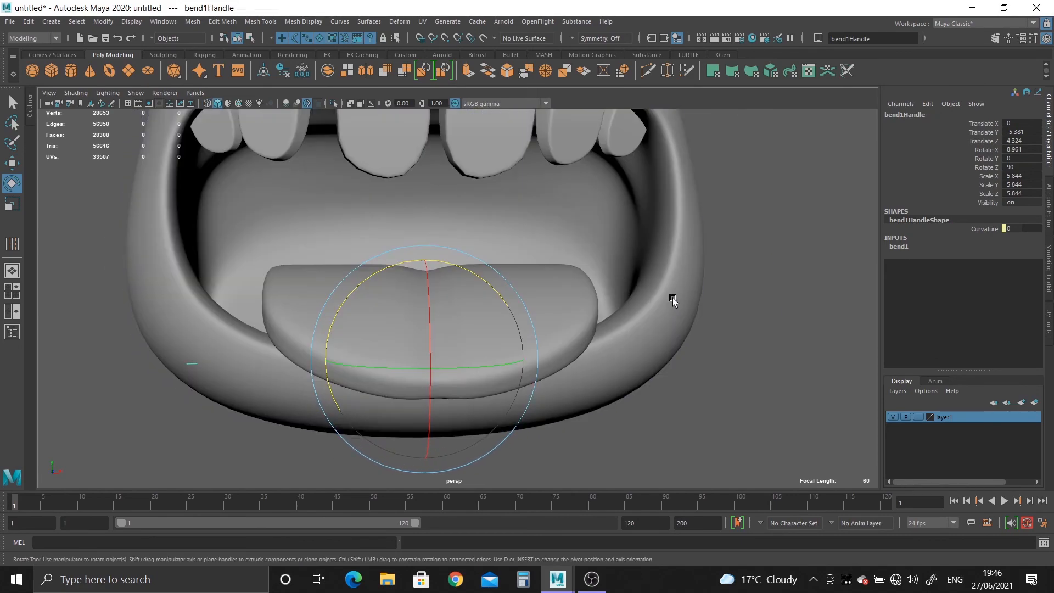
Step: Try bending the tongue with a curvature of -82.506, then reset the curvature to 0
click(902, 247)
click(985, 265)
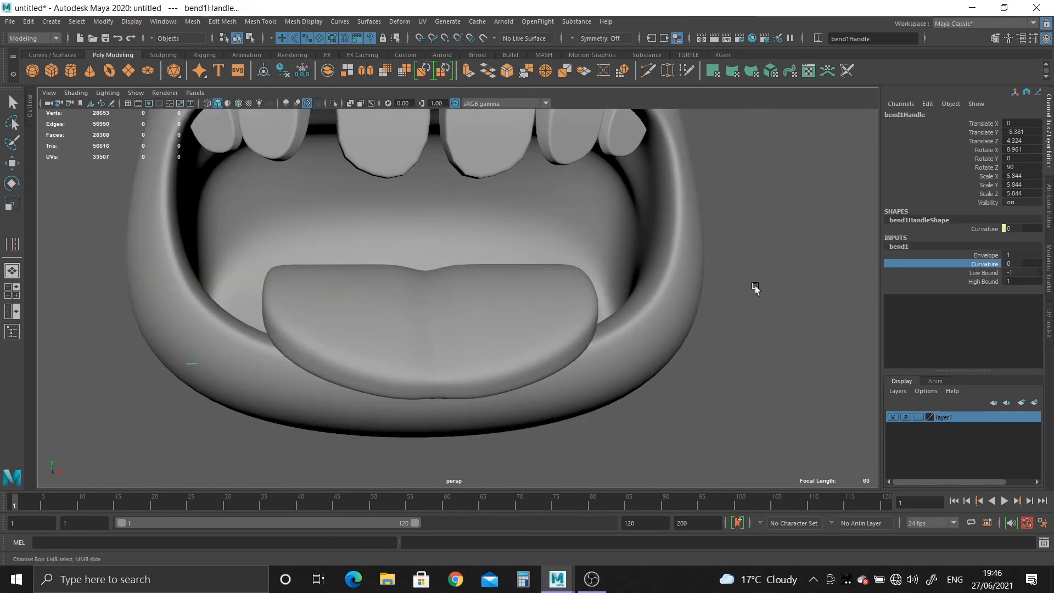
middle_drag(756, 289, 648, 306)
drag(416, 281, 430, 235)
key(ctrl+z)
click(960, 266)
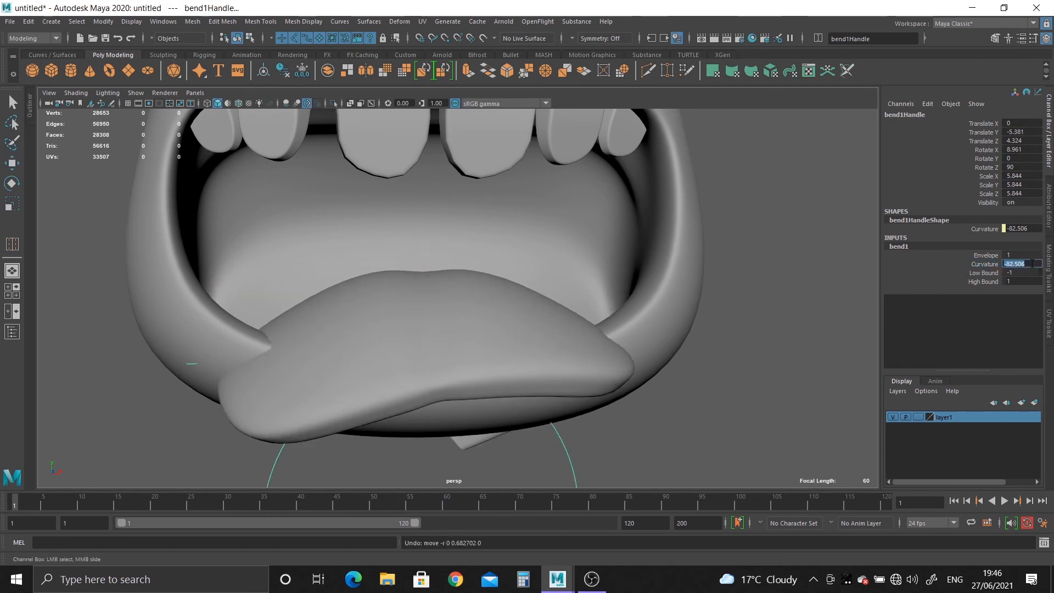
text(0)
key(Return)
Step: Adjust the bend curvature very slightly, then select the tongue and delete its construction history
middle_drag(759, 279, 755, 278)
alt+drag(603, 297, 551, 245)
click(517, 280)
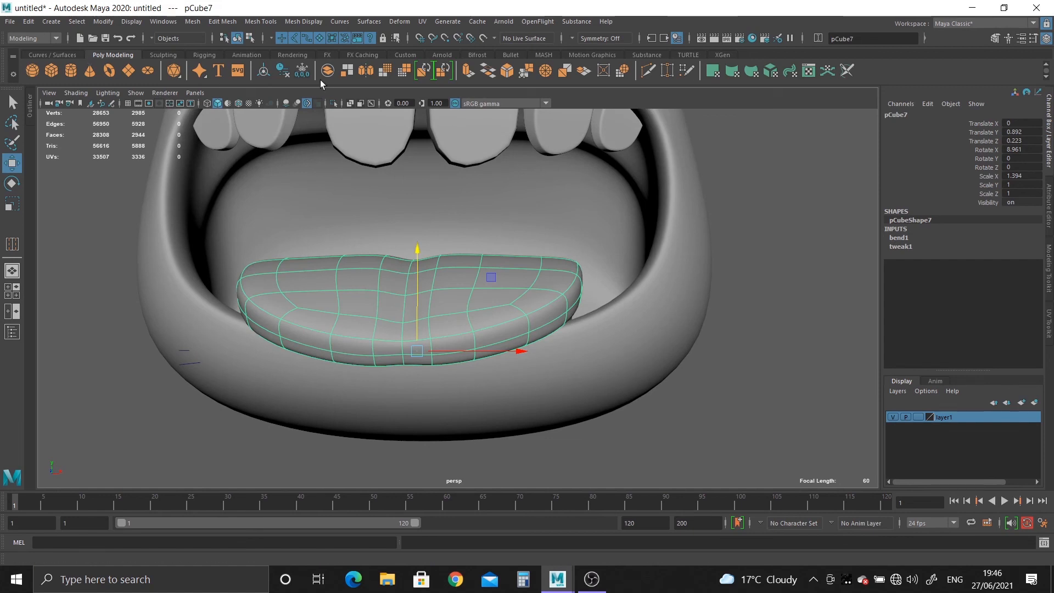
click(290, 74)
Step: Raise the two vertices flanking the tongue's central groove with soft selection to hump the tongue on both sides, and return to object selection
alt+drag(354, 231, 415, 281)
right_drag(414, 279, 354, 234)
alt+drag(411, 291, 343, 306)
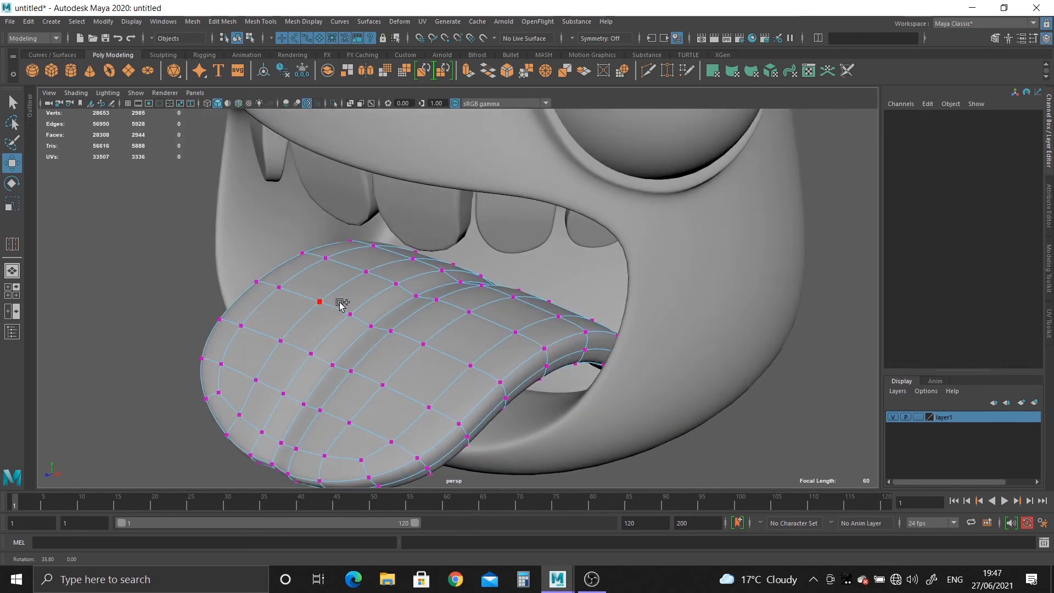
click(366, 271)
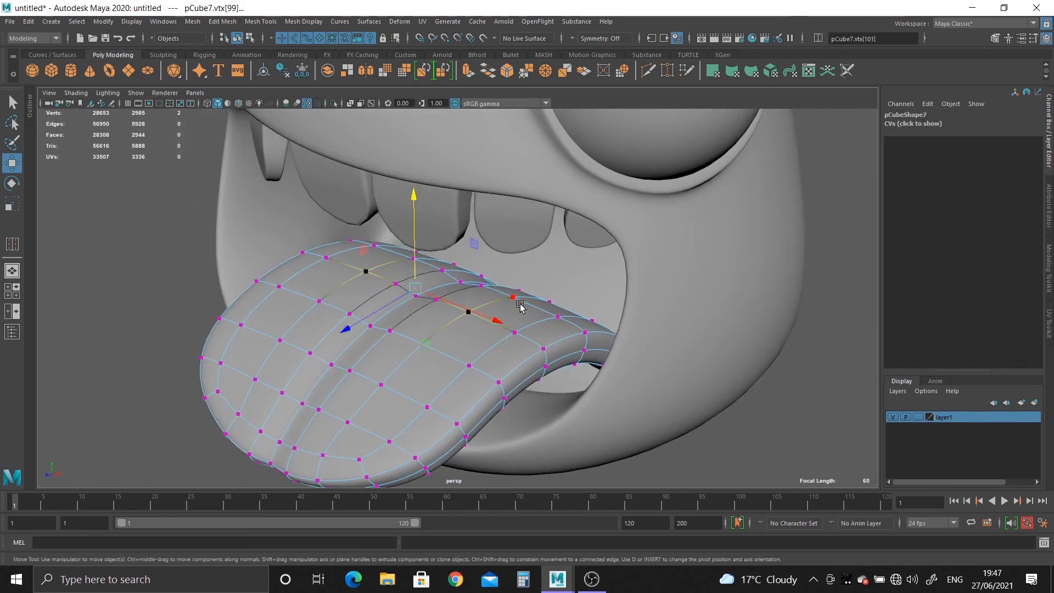
alt+drag(520, 306, 457, 271)
key(b)
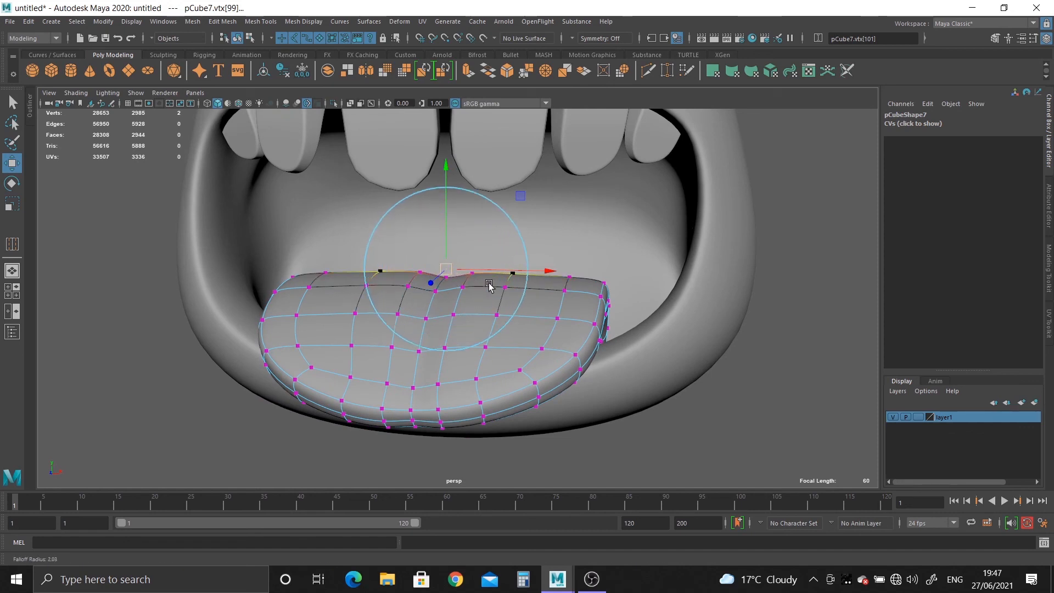
drag(524, 304, 563, 318)
drag(447, 172, 446, 133)
mouse_move(532, 283)
alt+mouse_down()
mouse_move(455, 313)
mouse_move(509, 306)
mouse_move(526, 269)
alt+mouse_up()
drag(436, 200, 436, 181)
alt+drag(414, 248, 506, 253)
right_drag(506, 254, 571, 227)
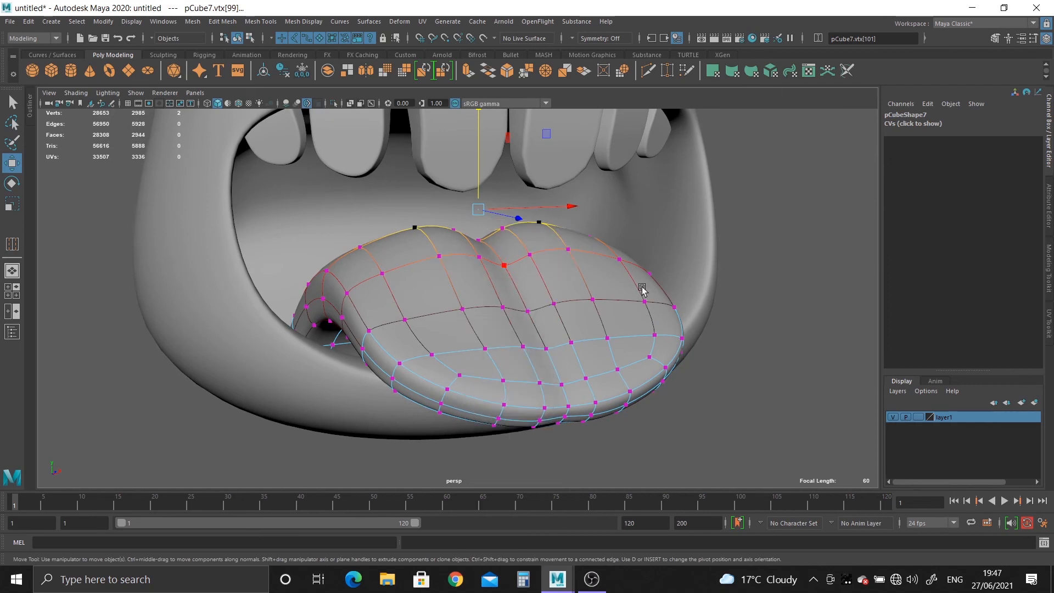
click(728, 330)
Step: Examine the reshaped tongue inside the creature's mouth from several angles and distances
alt+right_drag(719, 333, 574, 316)
alt+drag(571, 310, 544, 291)
alt+middle_drag(544, 291, 546, 396)
alt+right_drag(571, 357, 551, 331)
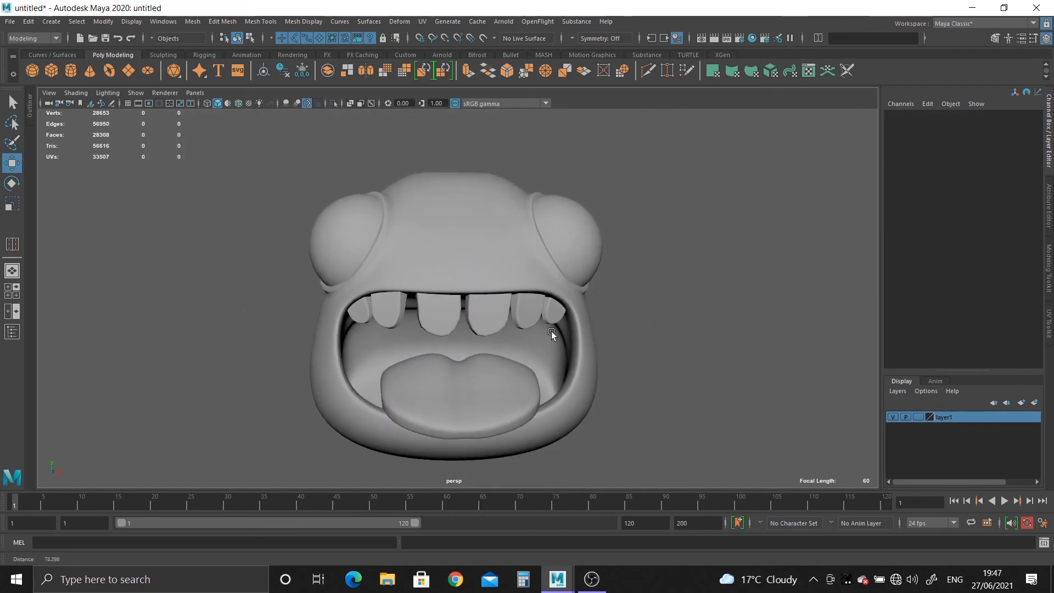
mouse_move(551, 331)
alt+mouse_down()
mouse_move(553, 318)
mouse_move(469, 316)
mouse_move(549, 313)
alt+mouse_up()
alt+middle_drag(484, 308, 483, 206)
alt+right_drag(484, 207, 535, 417)
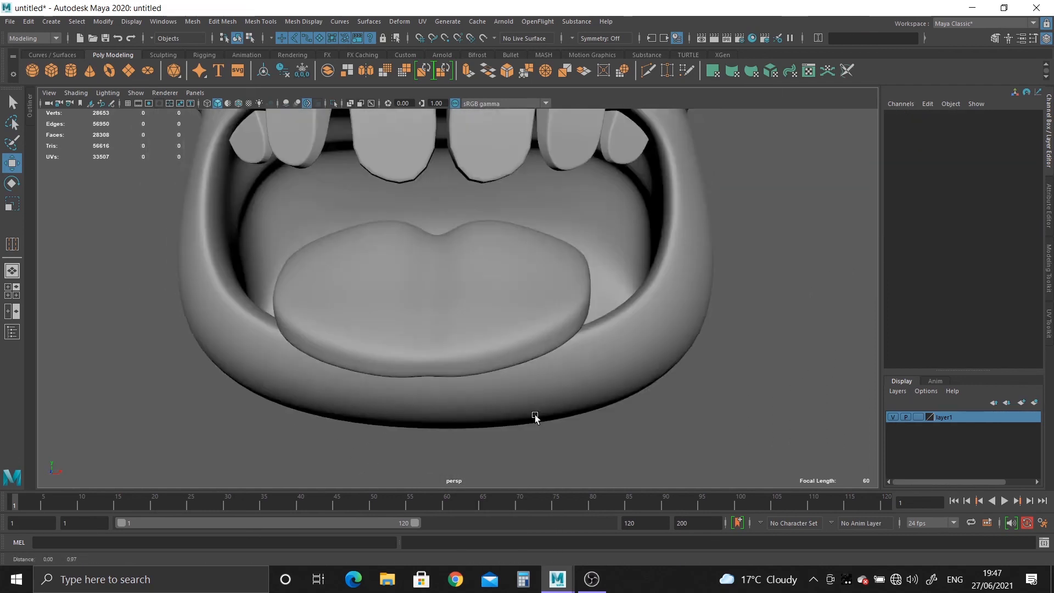
alt+drag(535, 417, 494, 324)
alt+drag(417, 226, 586, 364)
scroll(505, 374, down, 2)
scroll(590, 388, down, 5)
scroll(604, 406, up, 2)
alt+drag(617, 445, 615, 435)
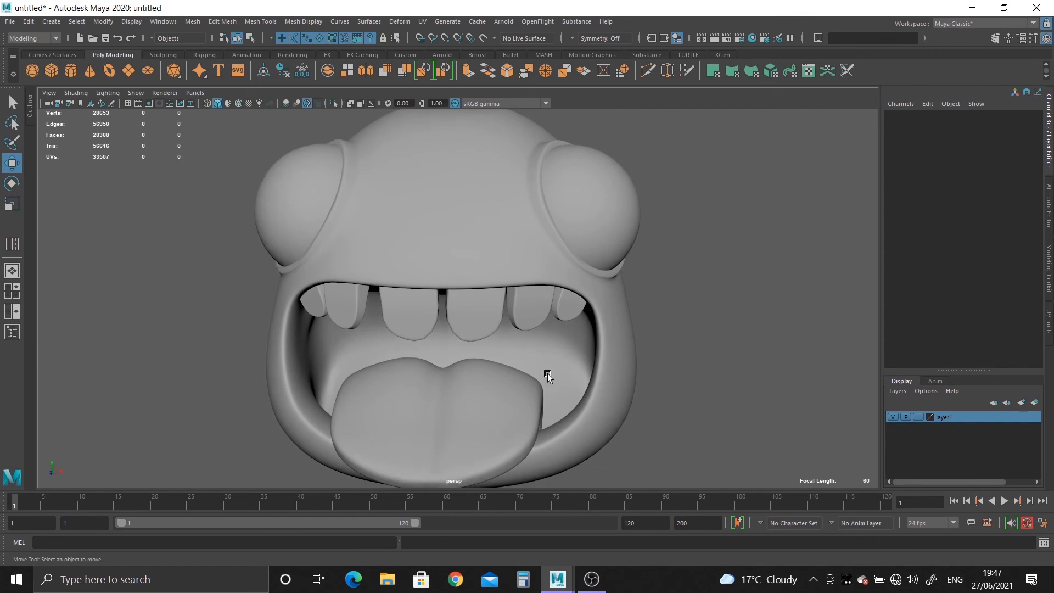
scroll(548, 373, down, 2)
alt+middle_drag(500, 351, 491, 398)
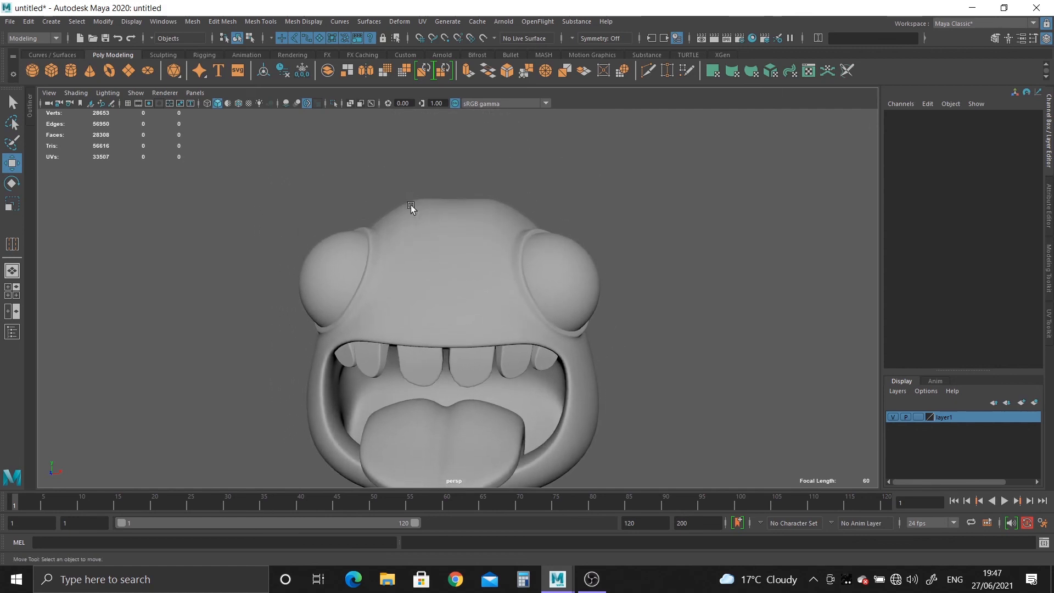
Step: Select the creature's head mesh
alt+drag(412, 207, 521, 373)
click(460, 363)
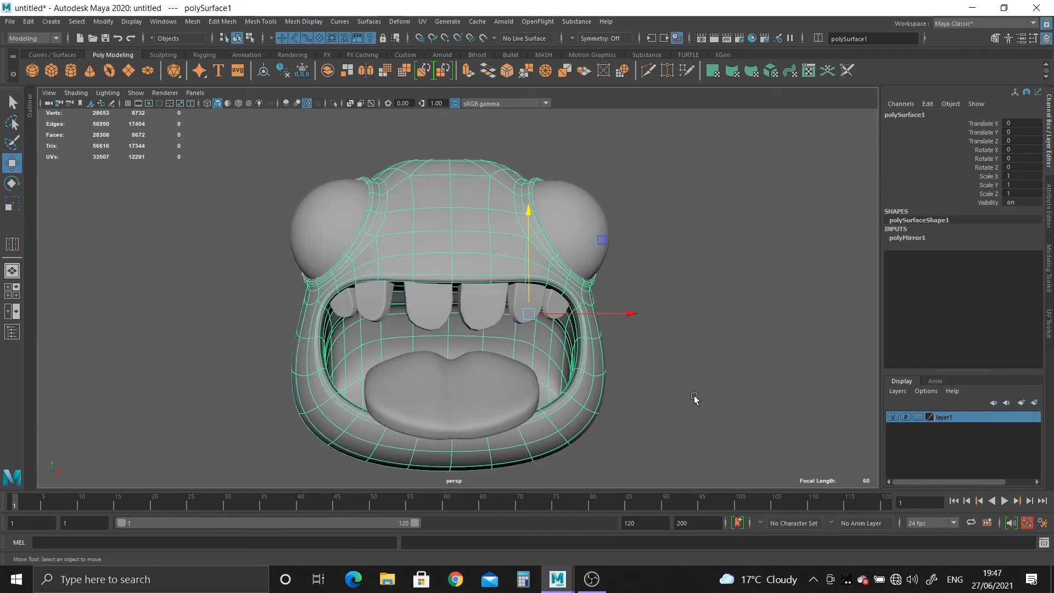